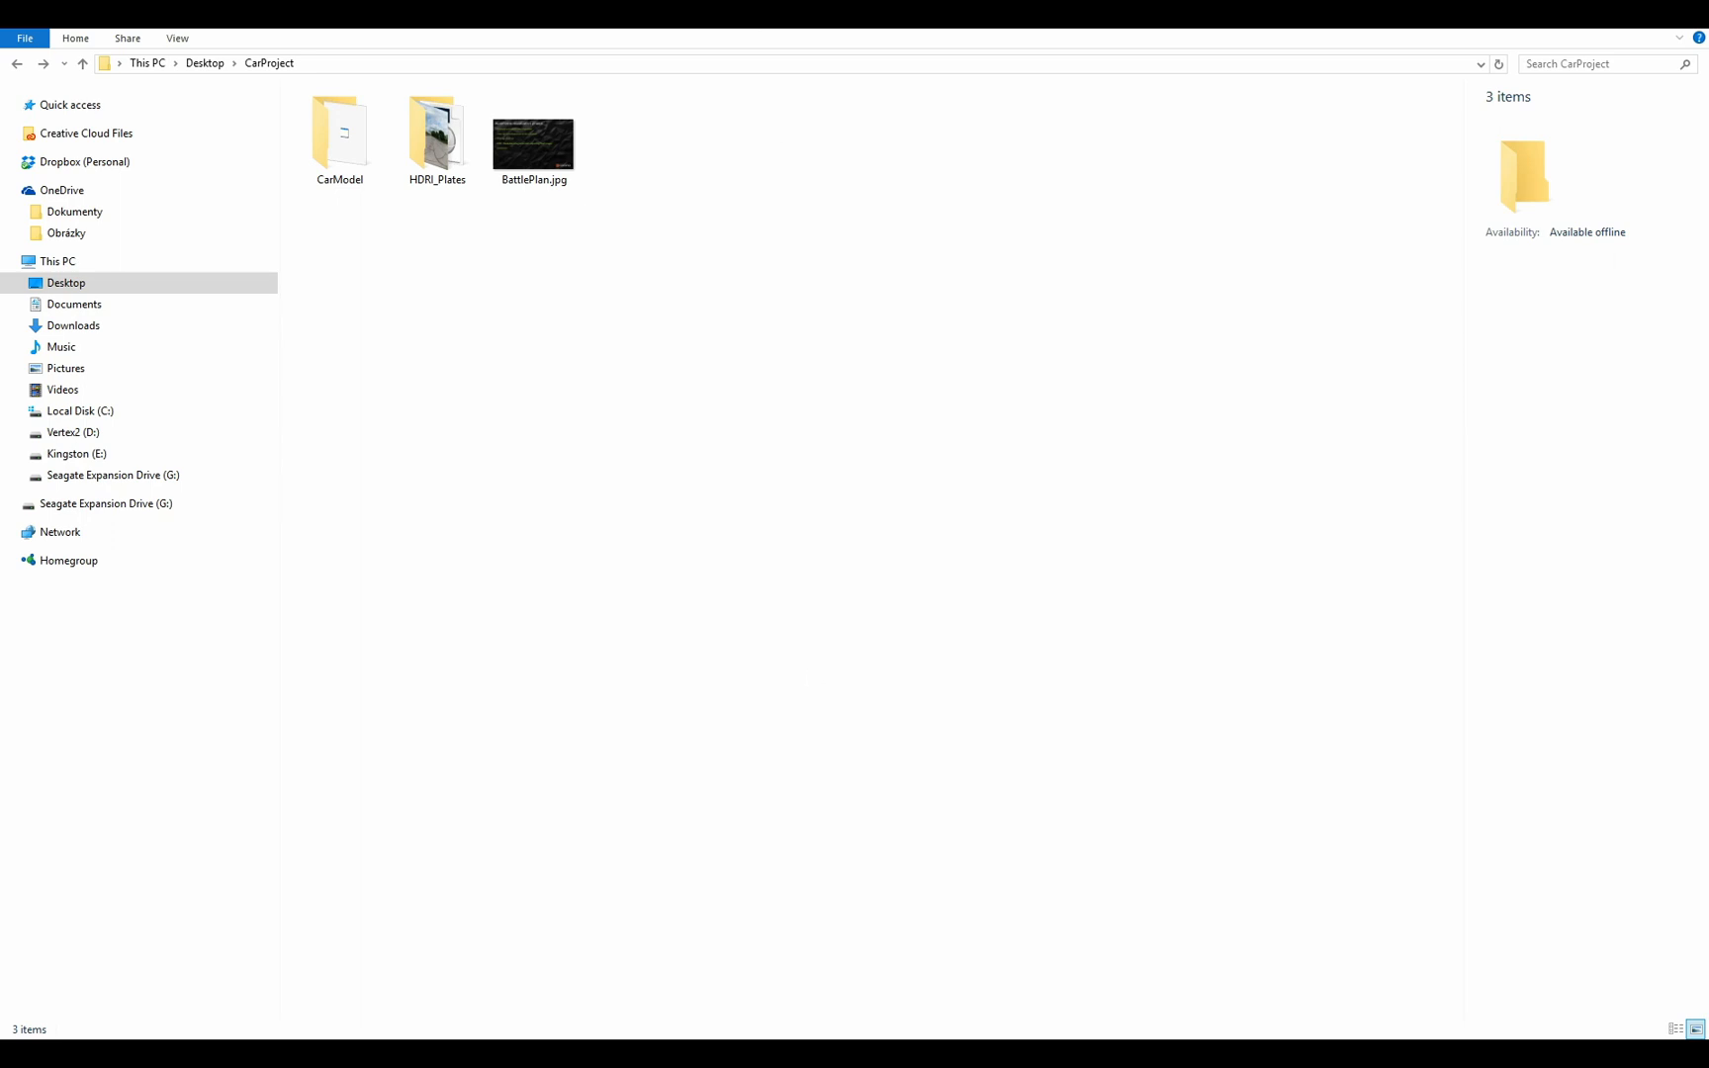
- Open the CarModel folder in the file window and place it over the lower part of the 3ds Max viewports
{"action": "left_click_drag", "start_coordinate": [807, 15], "coordinate": [785, 99]}
{"action": "key", "text": "alt+Tab"}
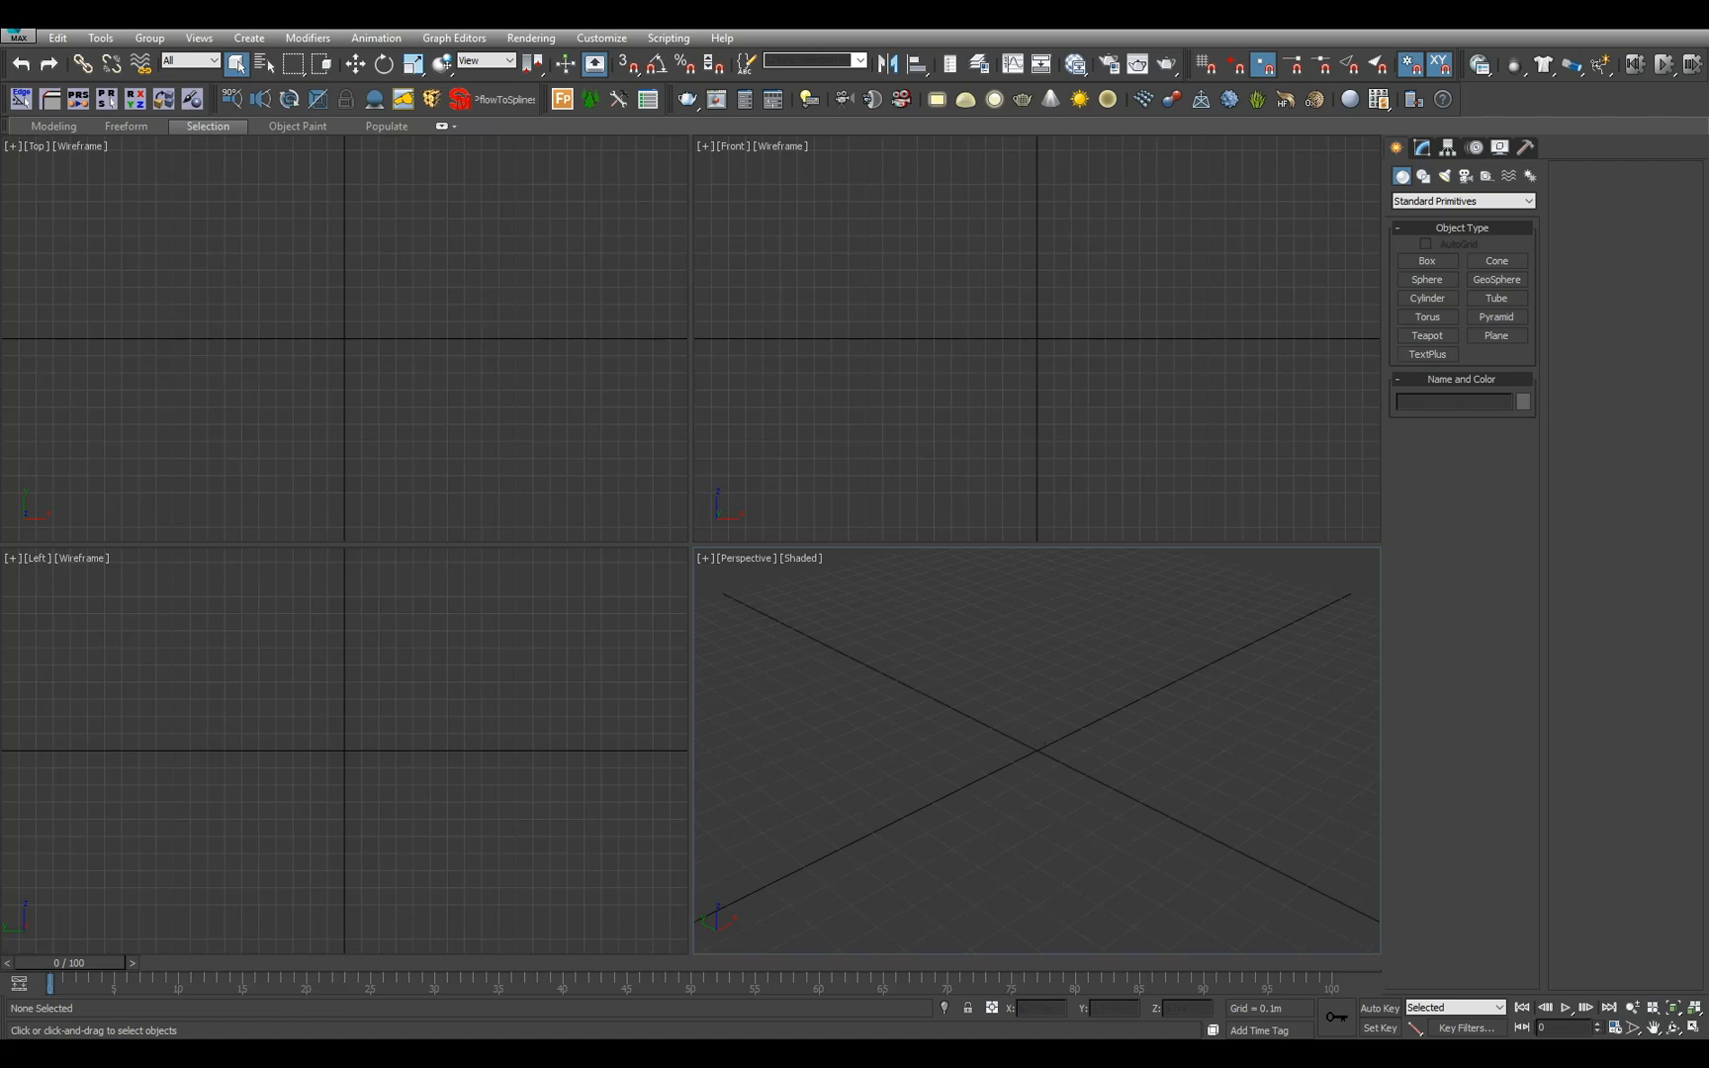
{"action": "key", "text": "alt+Tab"}
{"action": "left_click_drag", "start_coordinate": [534, 106], "coordinate": [690, 546]}
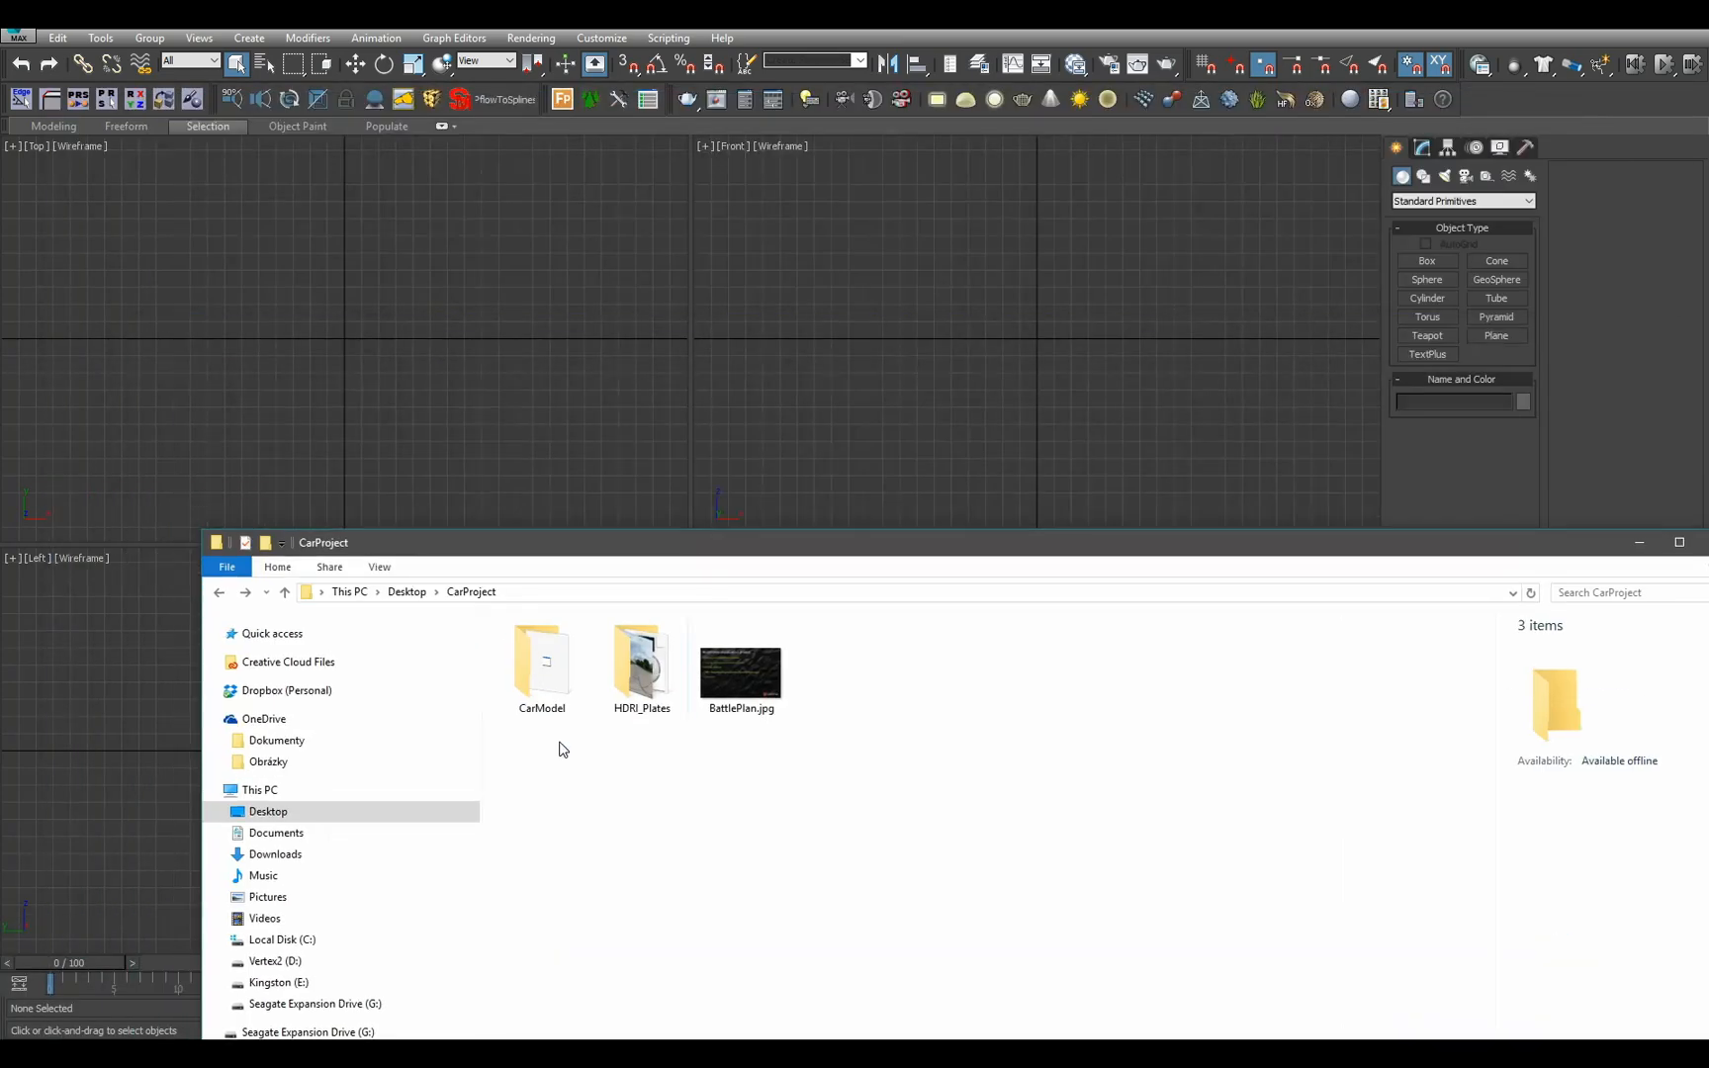
{"action": "double_click", "coordinate": [535, 696]}
{"action": "left_click_drag", "start_coordinate": [831, 547], "coordinate": [1112, 842]}
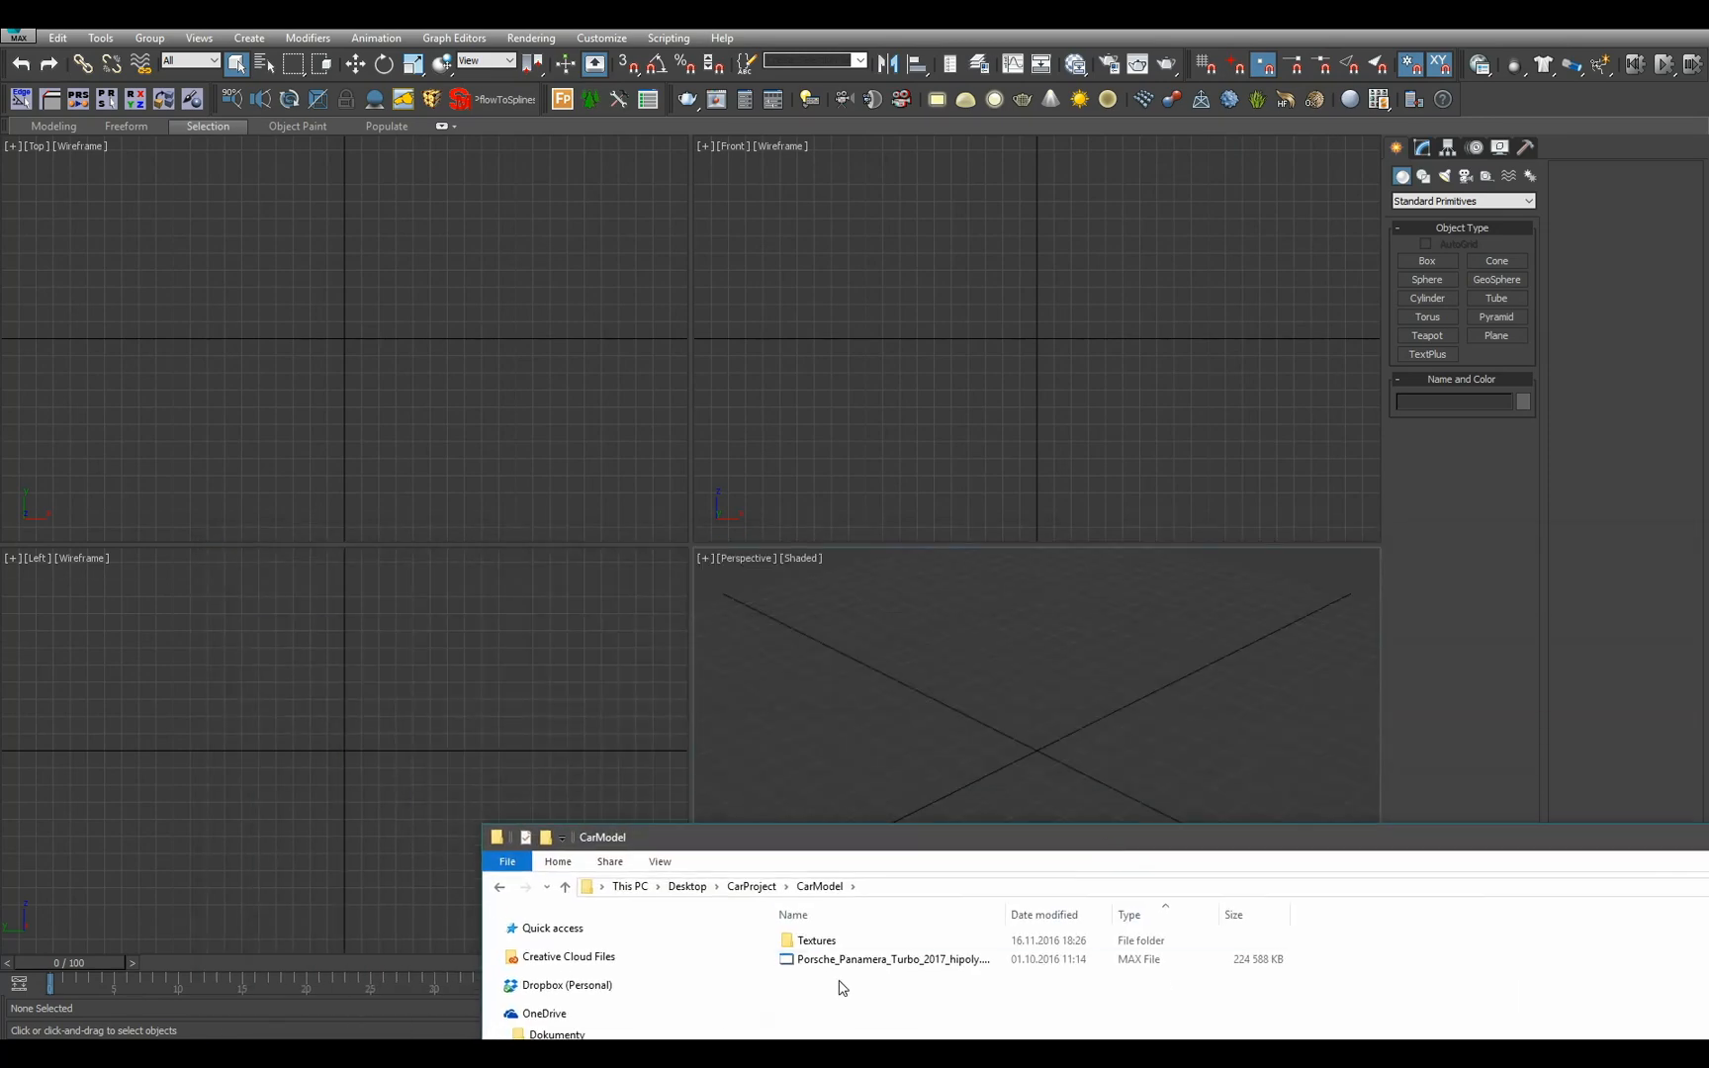
- Merge the Porsche_Panamera_Turbo_2017_hipoly MAX file from the CarModel folder into the scene and place it in the perspective viewport
{"action": "left_click", "coordinate": [844, 968]}
{"action": "left_click_drag", "start_coordinate": [976, 831], "coordinate": [1040, 748]}
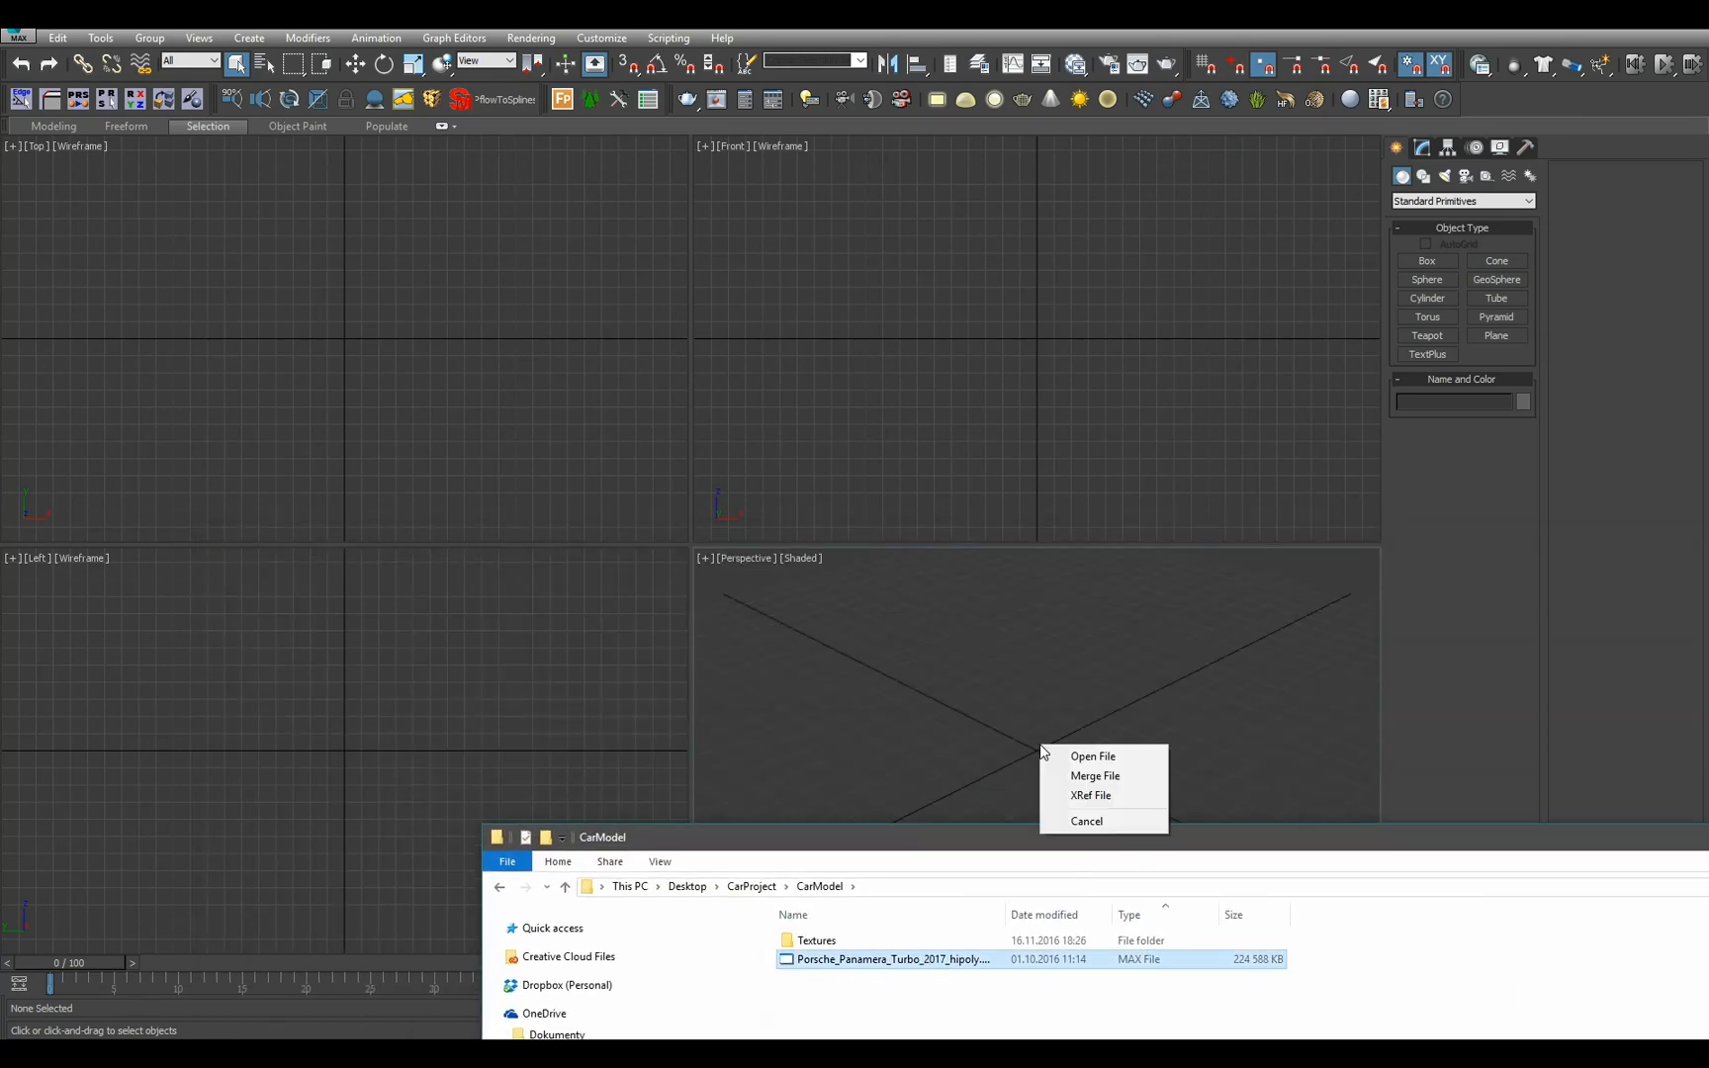
{"action": "left_click", "coordinate": [1070, 777]}
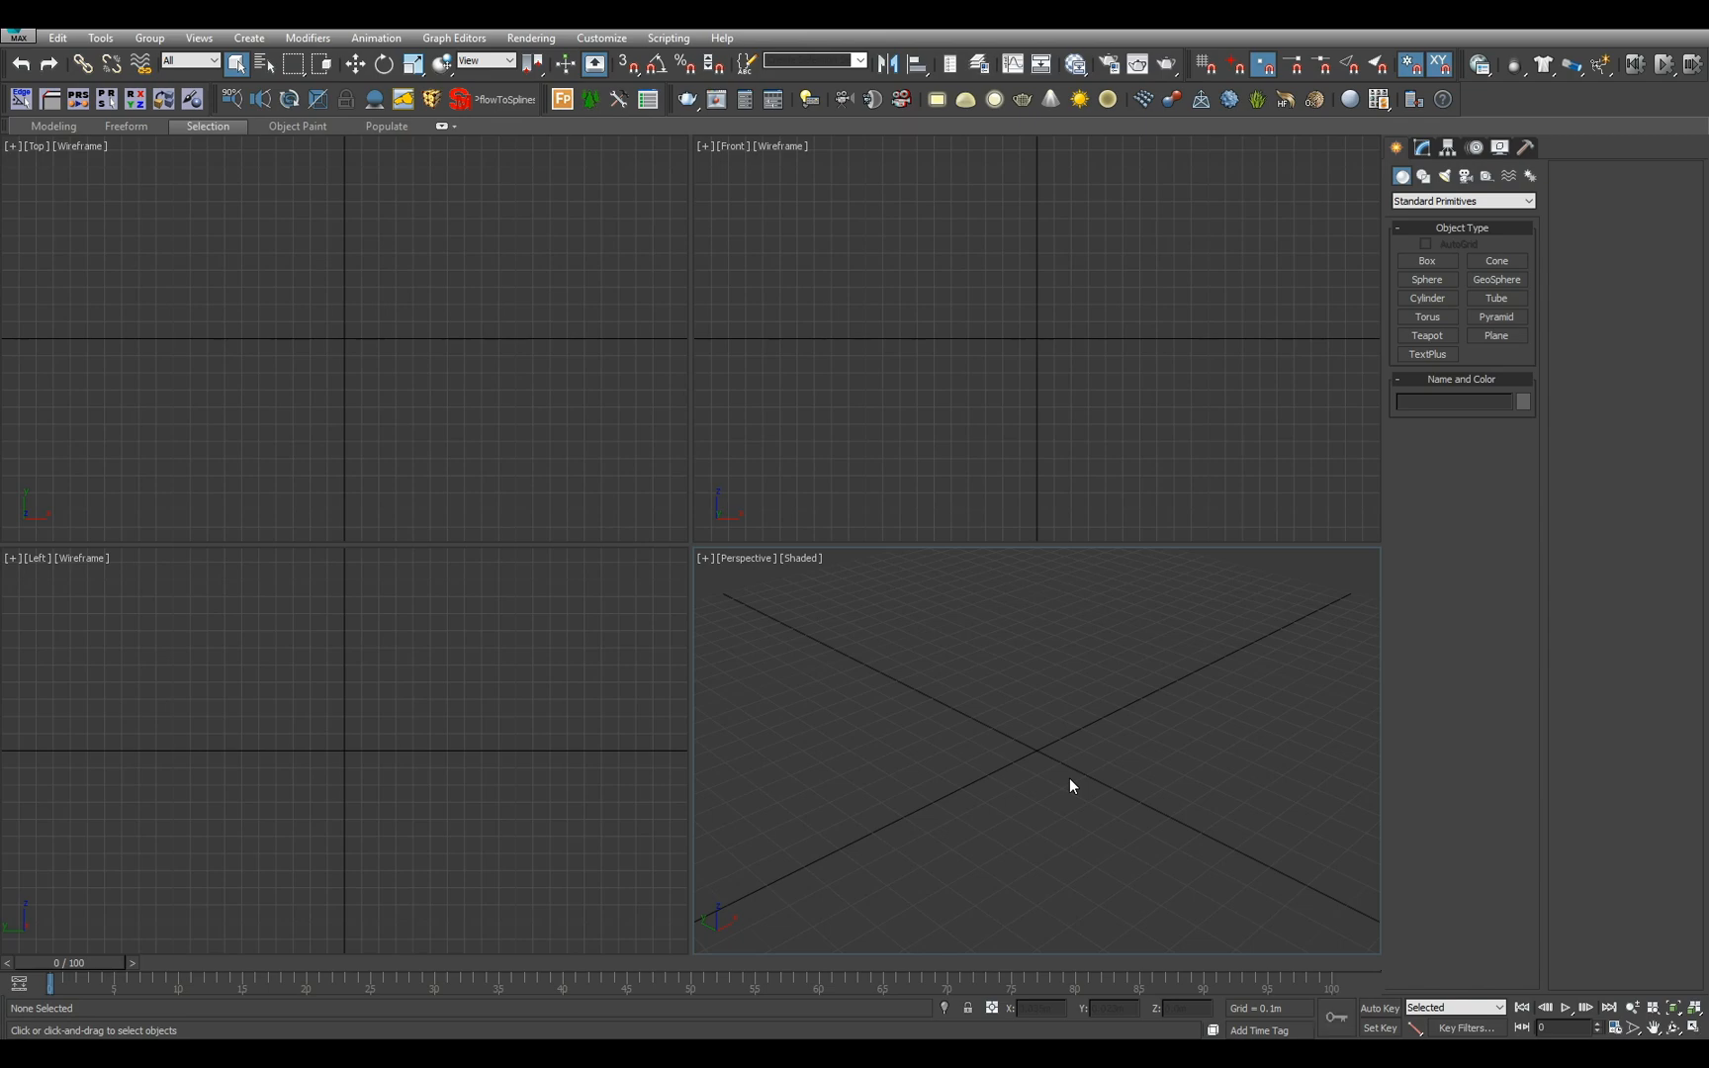
{"action": "left_click", "coordinate": [1025, 772]}
- Group all the merged car objects under the name Temp
{"action": "scroll", "coordinate": [1038, 737], "scroll_direction": "down", "scroll_amount": 8}
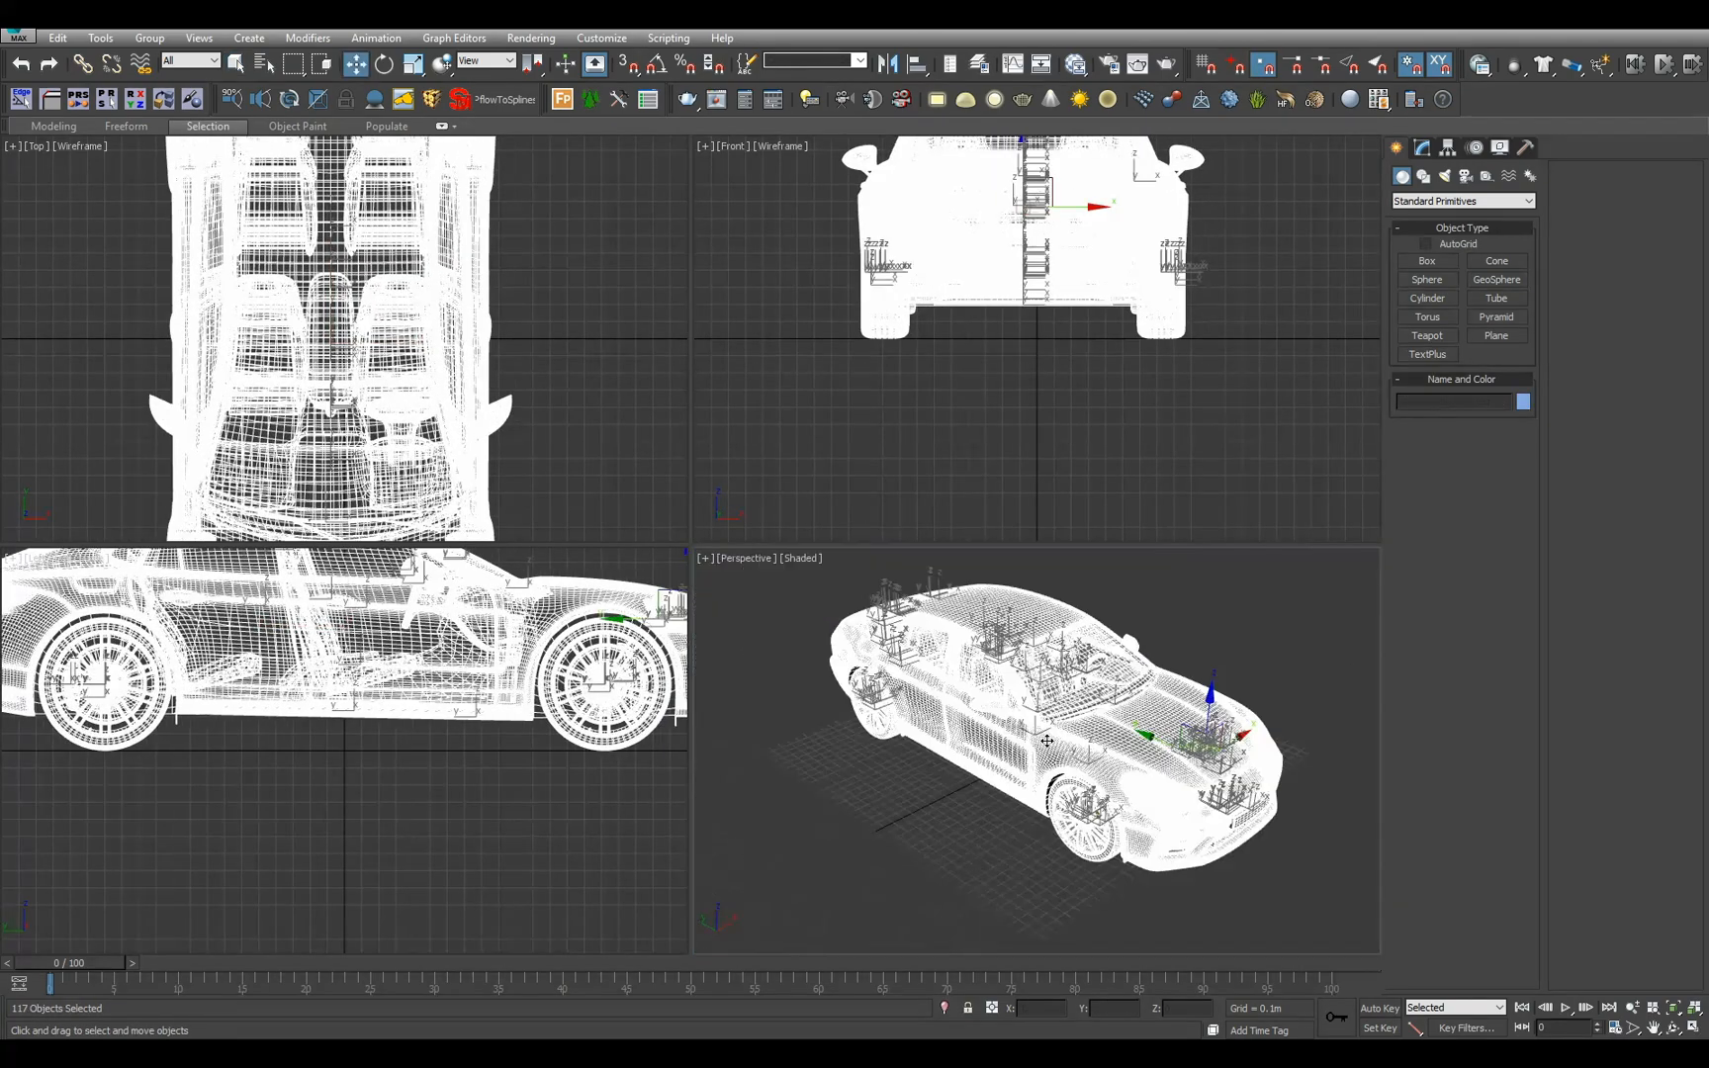
{"action": "middle_click_drag", "start_coordinate": [1040, 731], "coordinate": [1007, 690], "text": "alt"}
{"action": "scroll", "coordinate": [974, 704], "scroll_direction": "up", "scroll_amount": 3}
{"action": "key", "text": "w"}
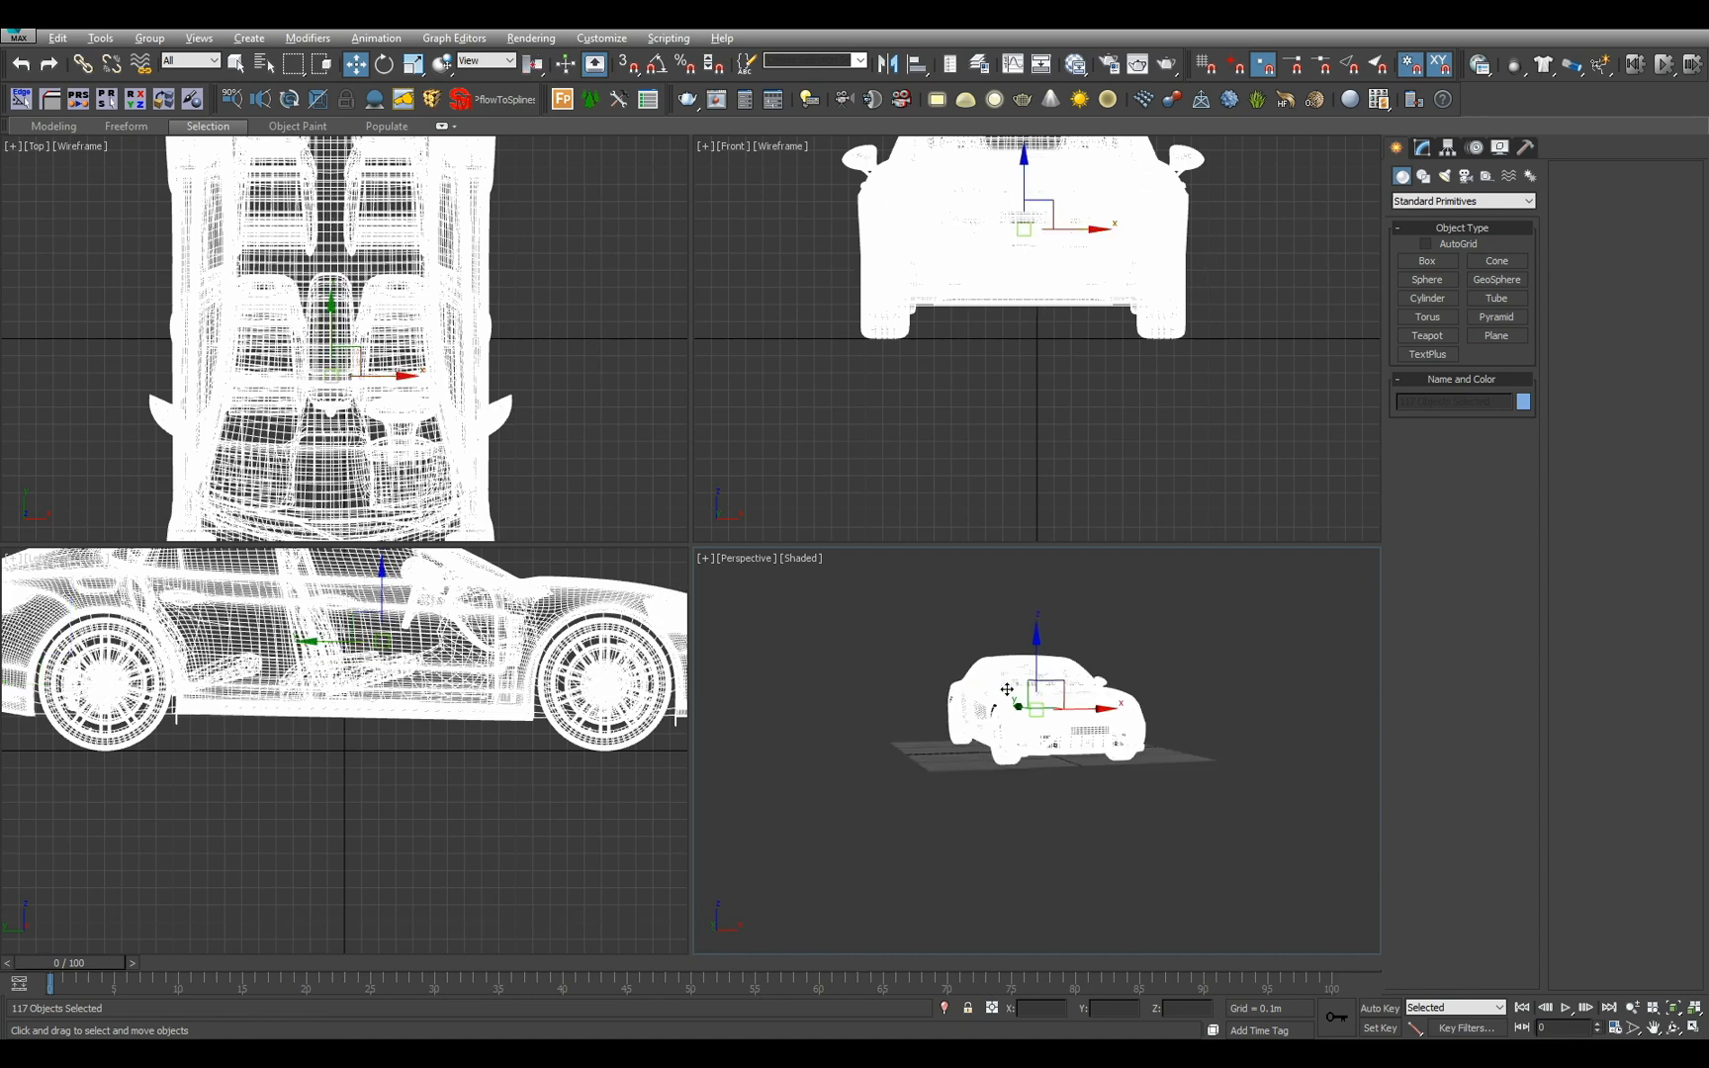
{"action": "key", "text": "ctrl+g"}
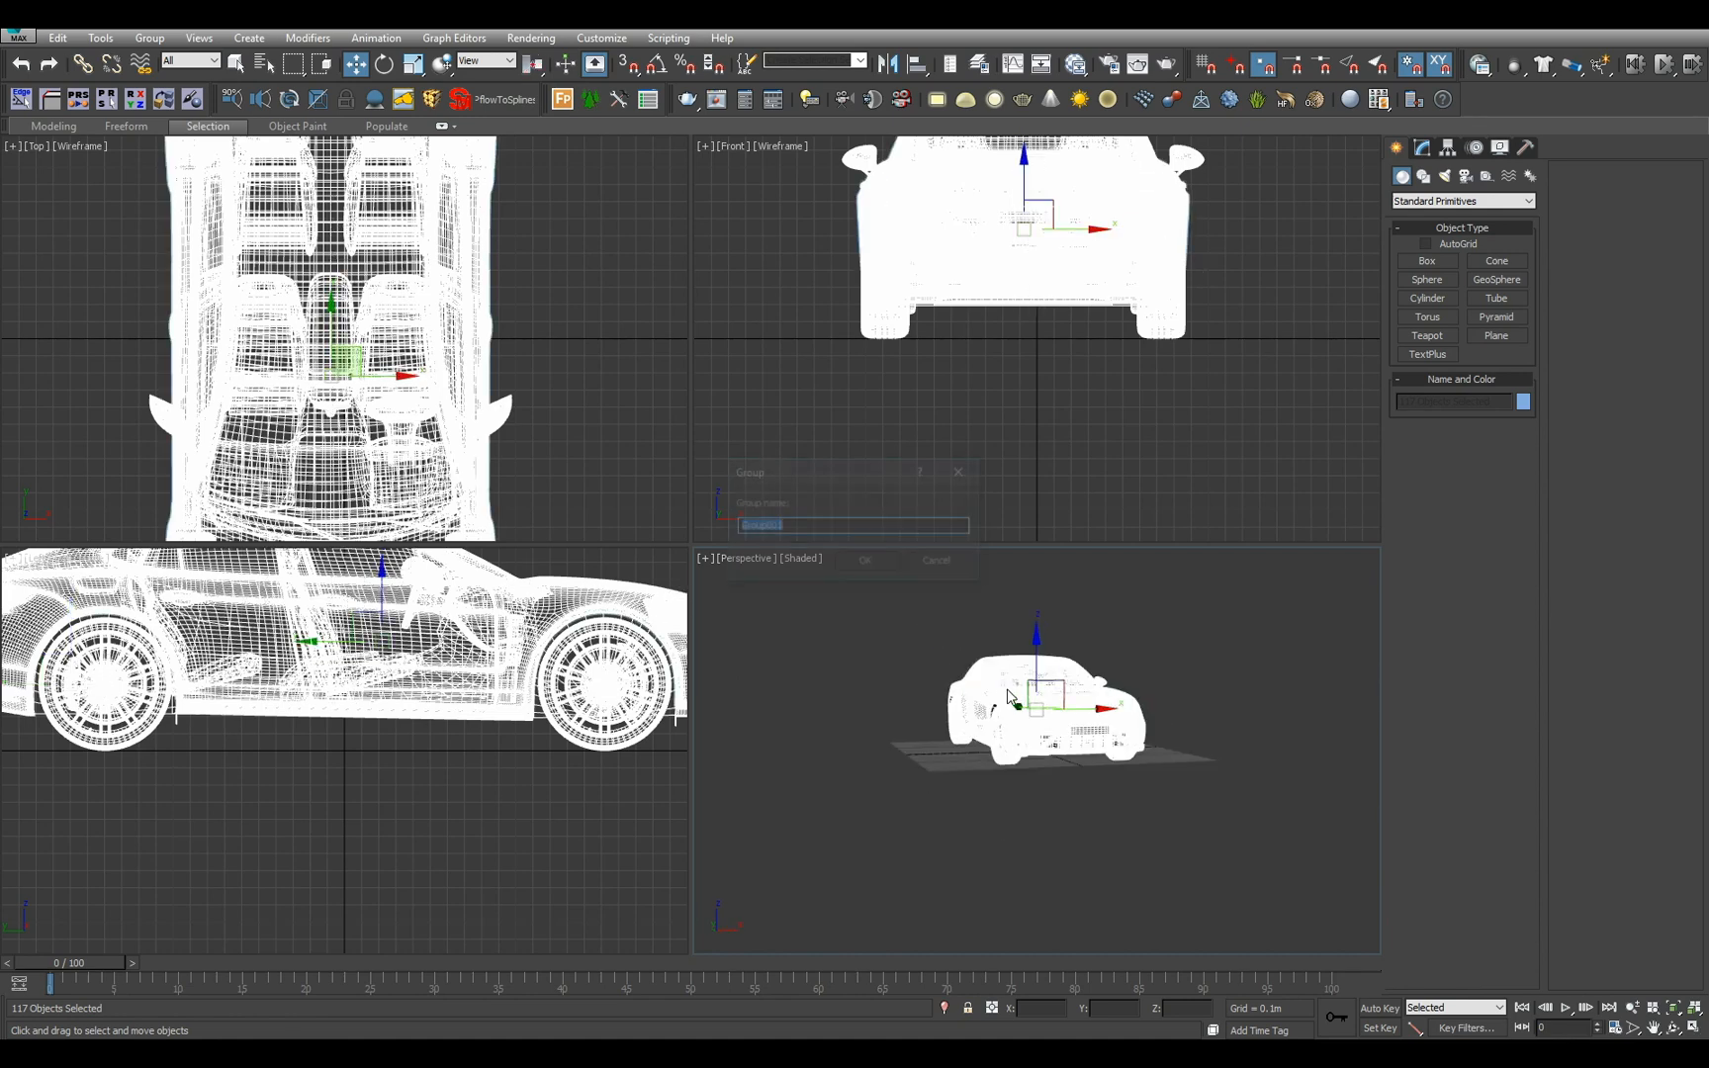
{"action": "type", "text": "Temp"}
{"action": "key", "text": "Return"}
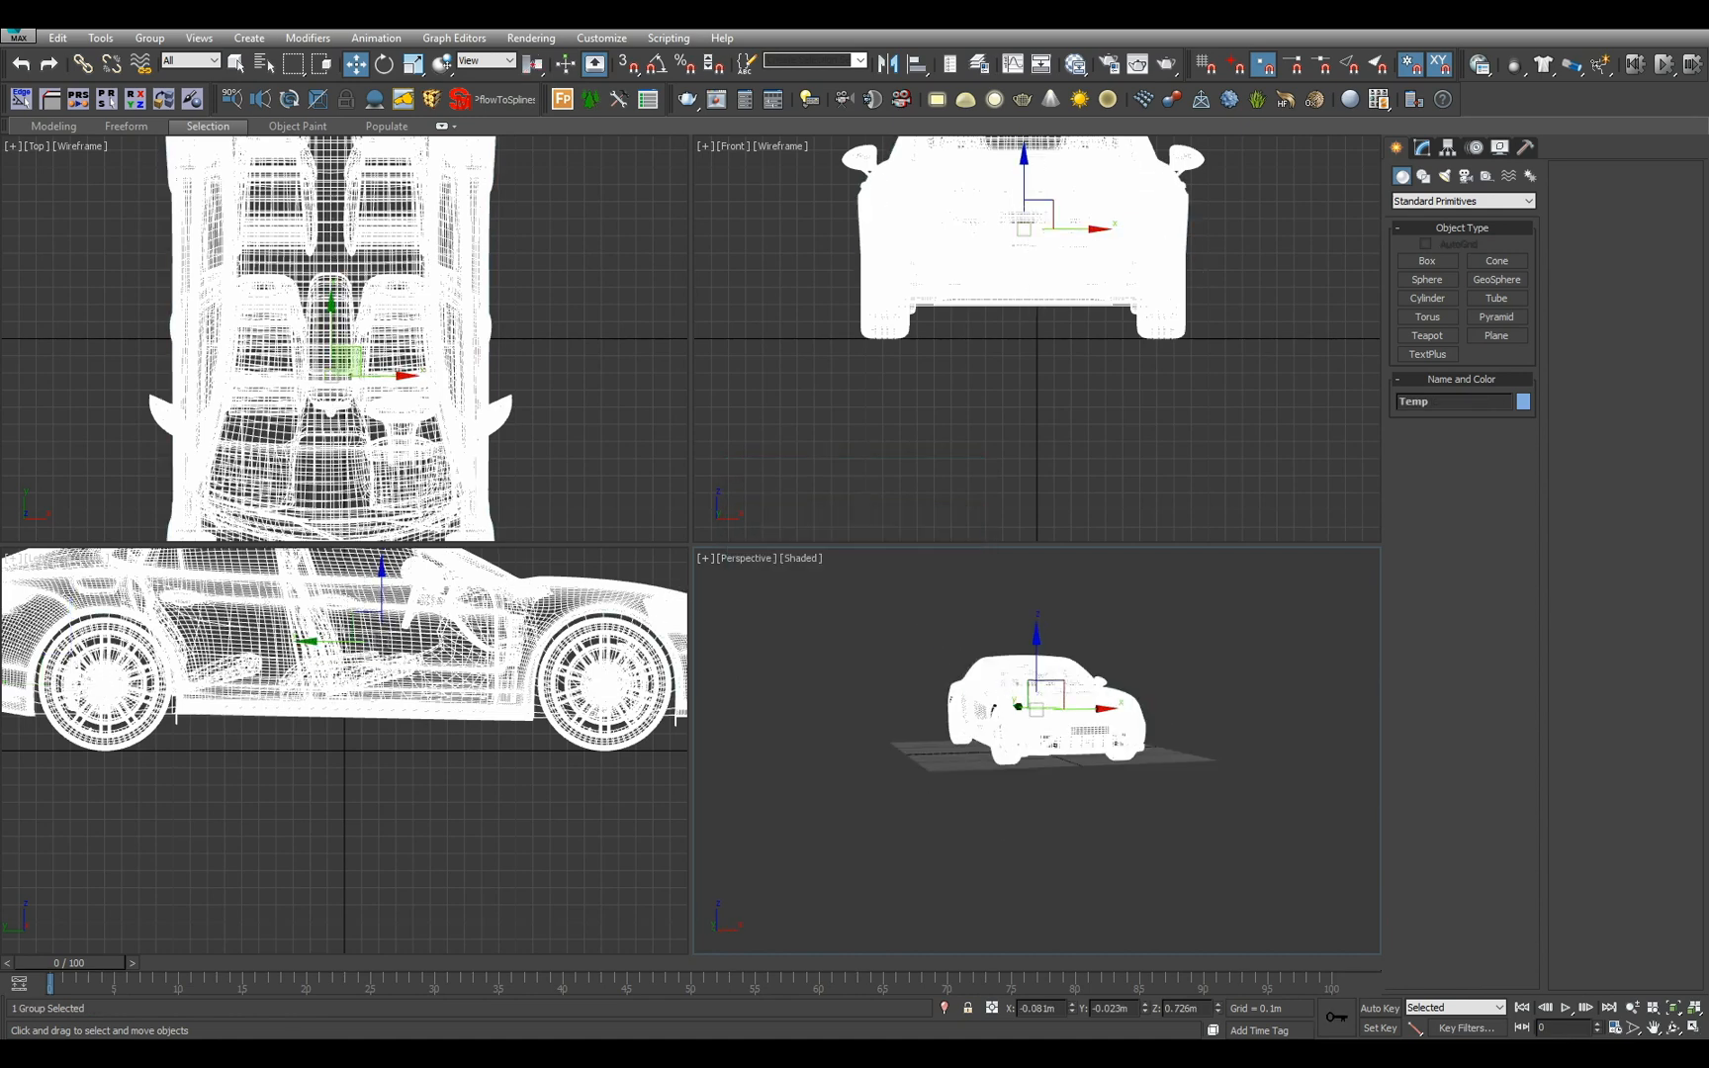
- Set the Temp group's X, Y and Z position to 0
{"action": "middle_click_drag", "start_coordinate": [1142, 811], "coordinate": [1128, 836], "text": "alt"}
{"action": "right_click", "coordinate": [1073, 1012]}
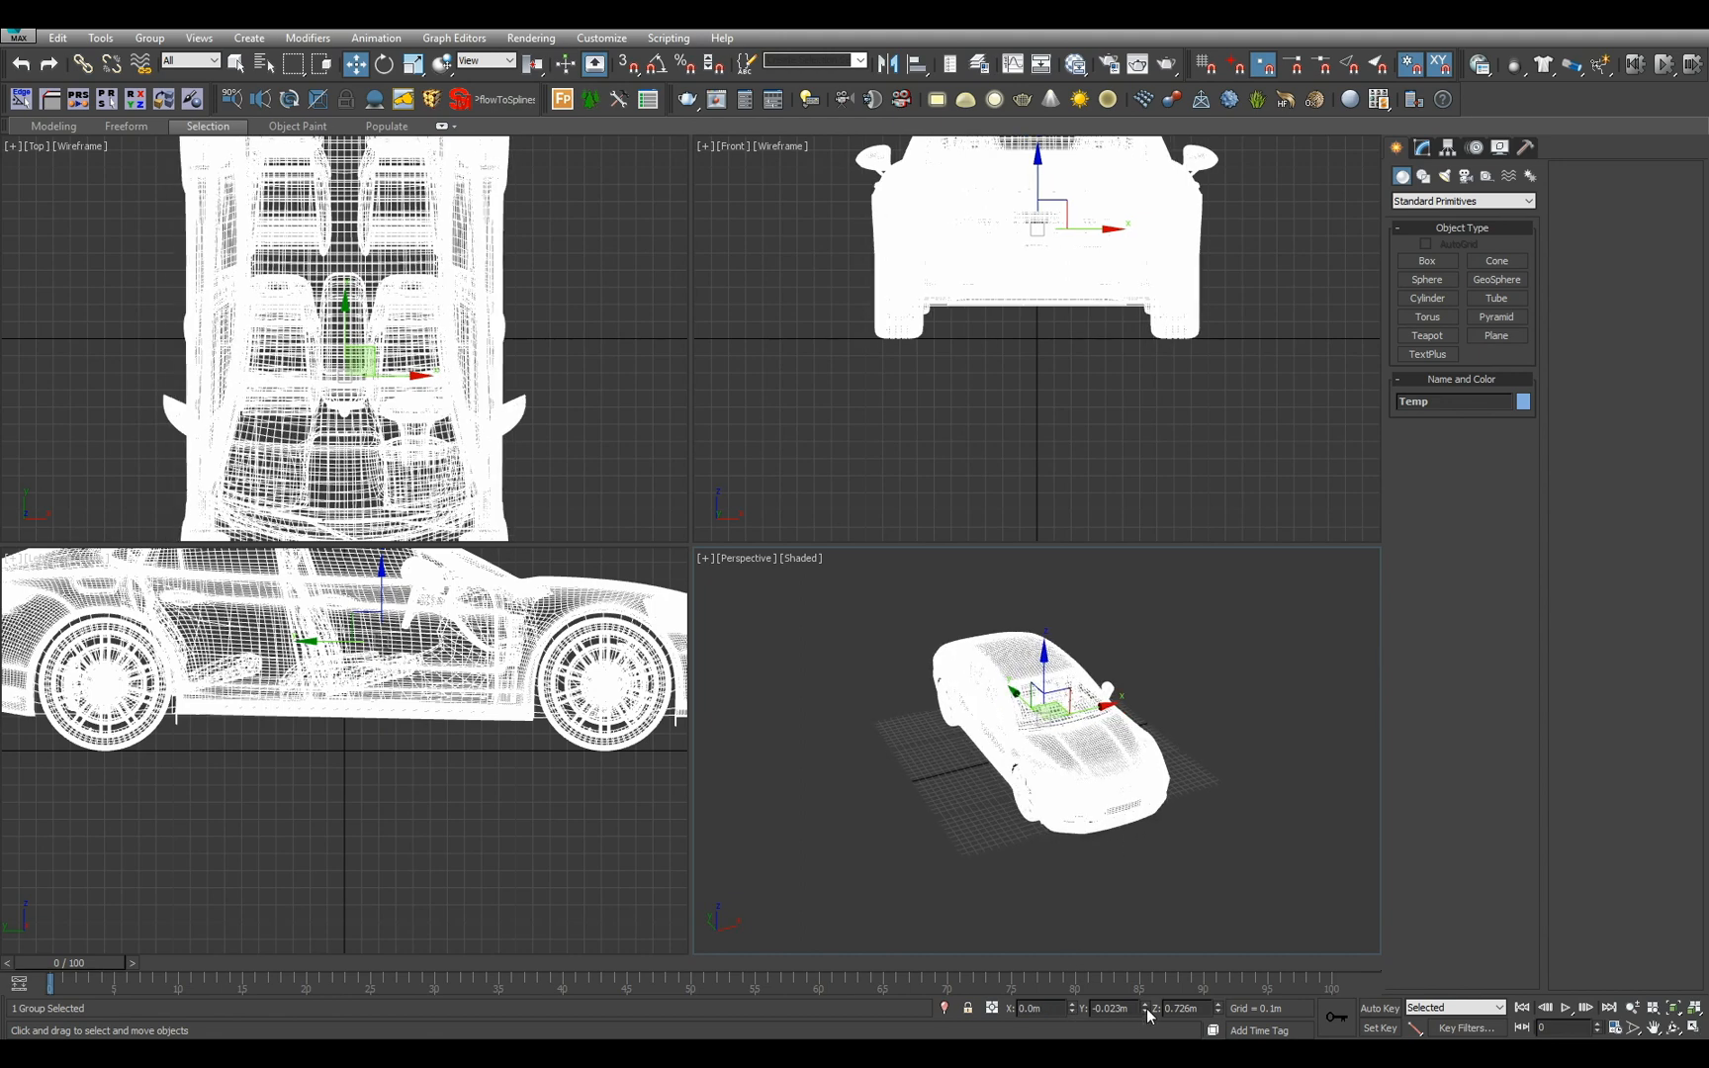
{"action": "right_click", "coordinate": [1145, 1012]}
{"action": "right_click", "coordinate": [1219, 1012]}
{"action": "middle_click_drag", "start_coordinate": [1110, 725], "coordinate": [976, 725], "text": "alt"}
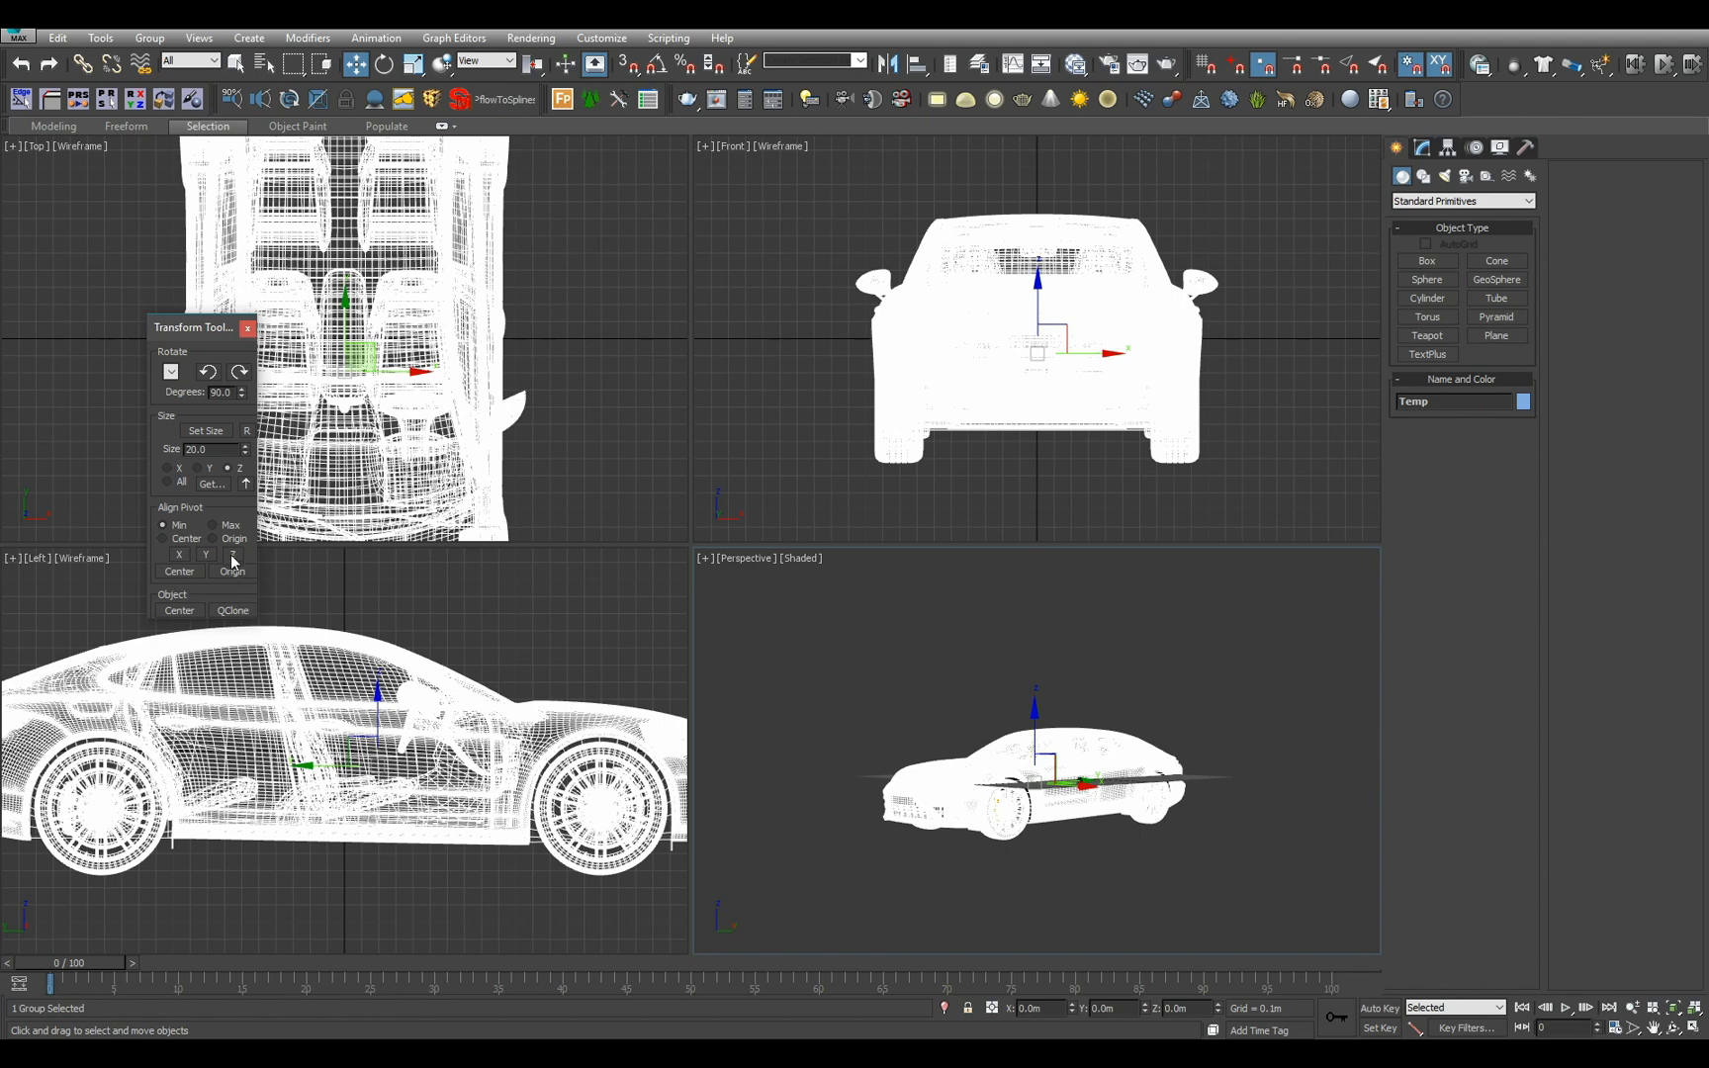
- Align the group's pivot to its minimum Z and reset its Z position to 0 so the wheels rest on the grid
{"action": "left_click", "coordinate": [238, 561]}
{"action": "middle_click_drag", "start_coordinate": [993, 671], "coordinate": [980, 672]}
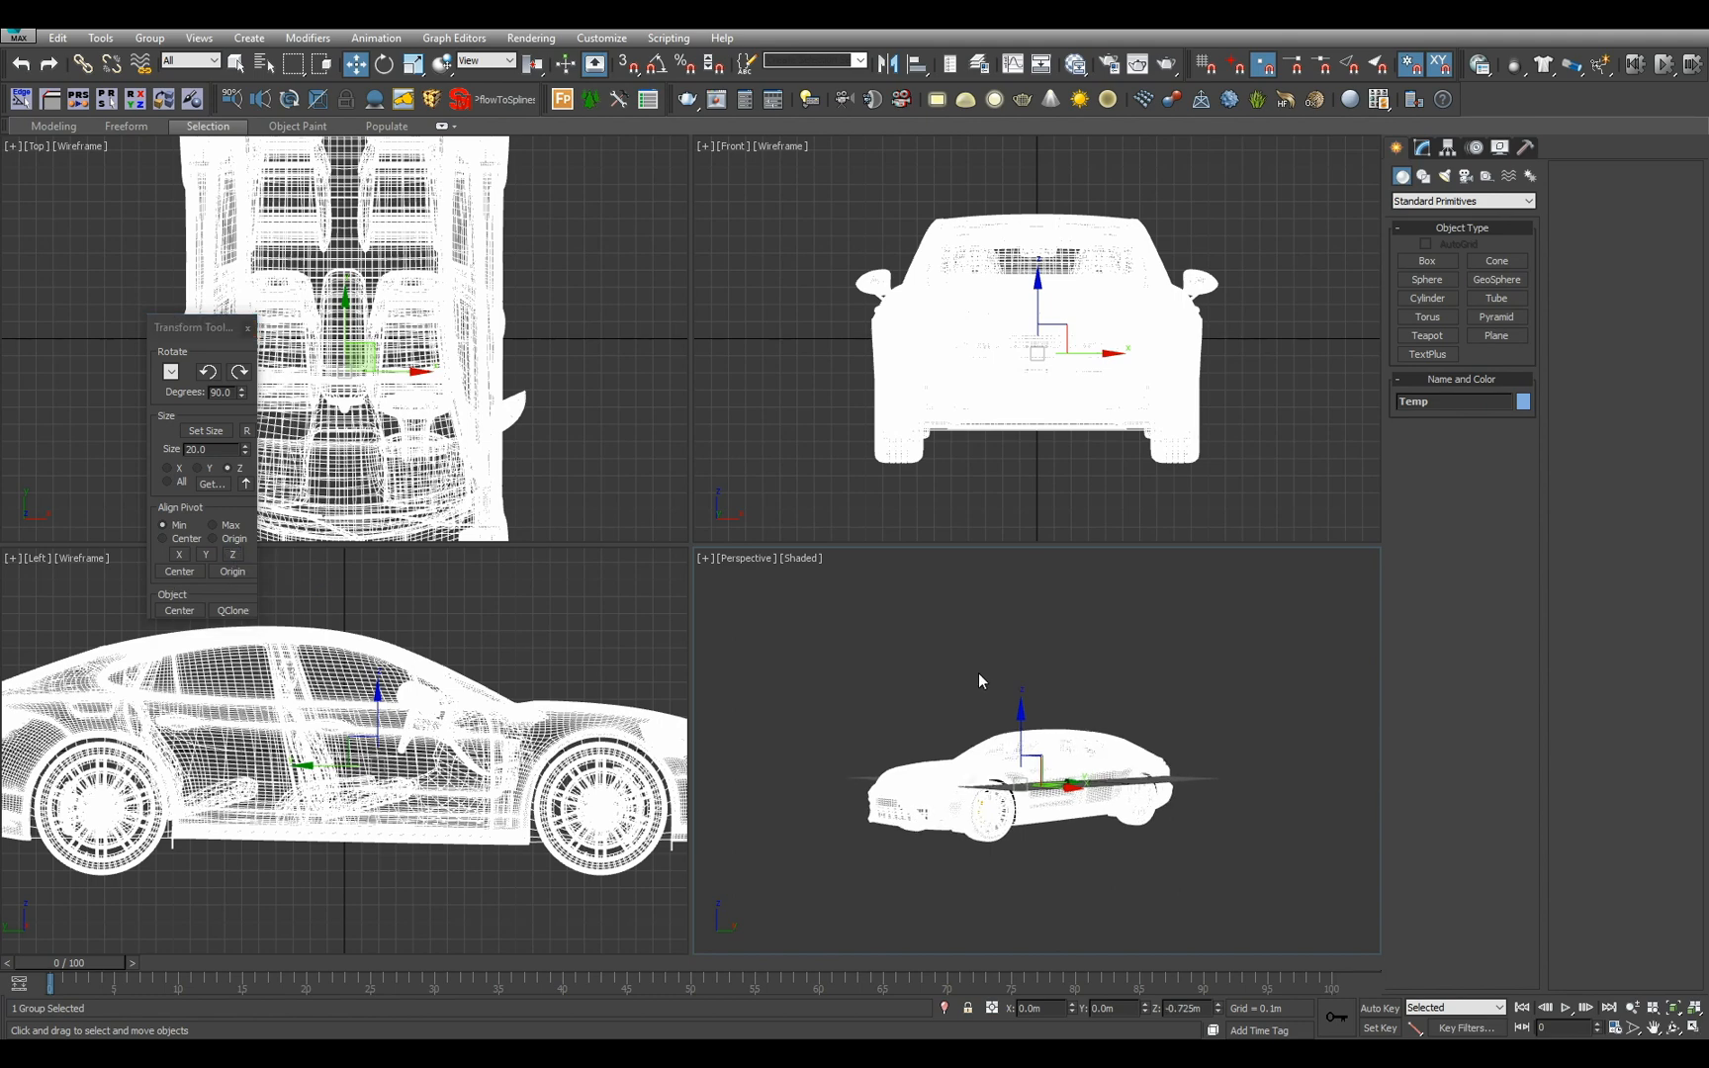
{"action": "left_click", "coordinate": [249, 328]}
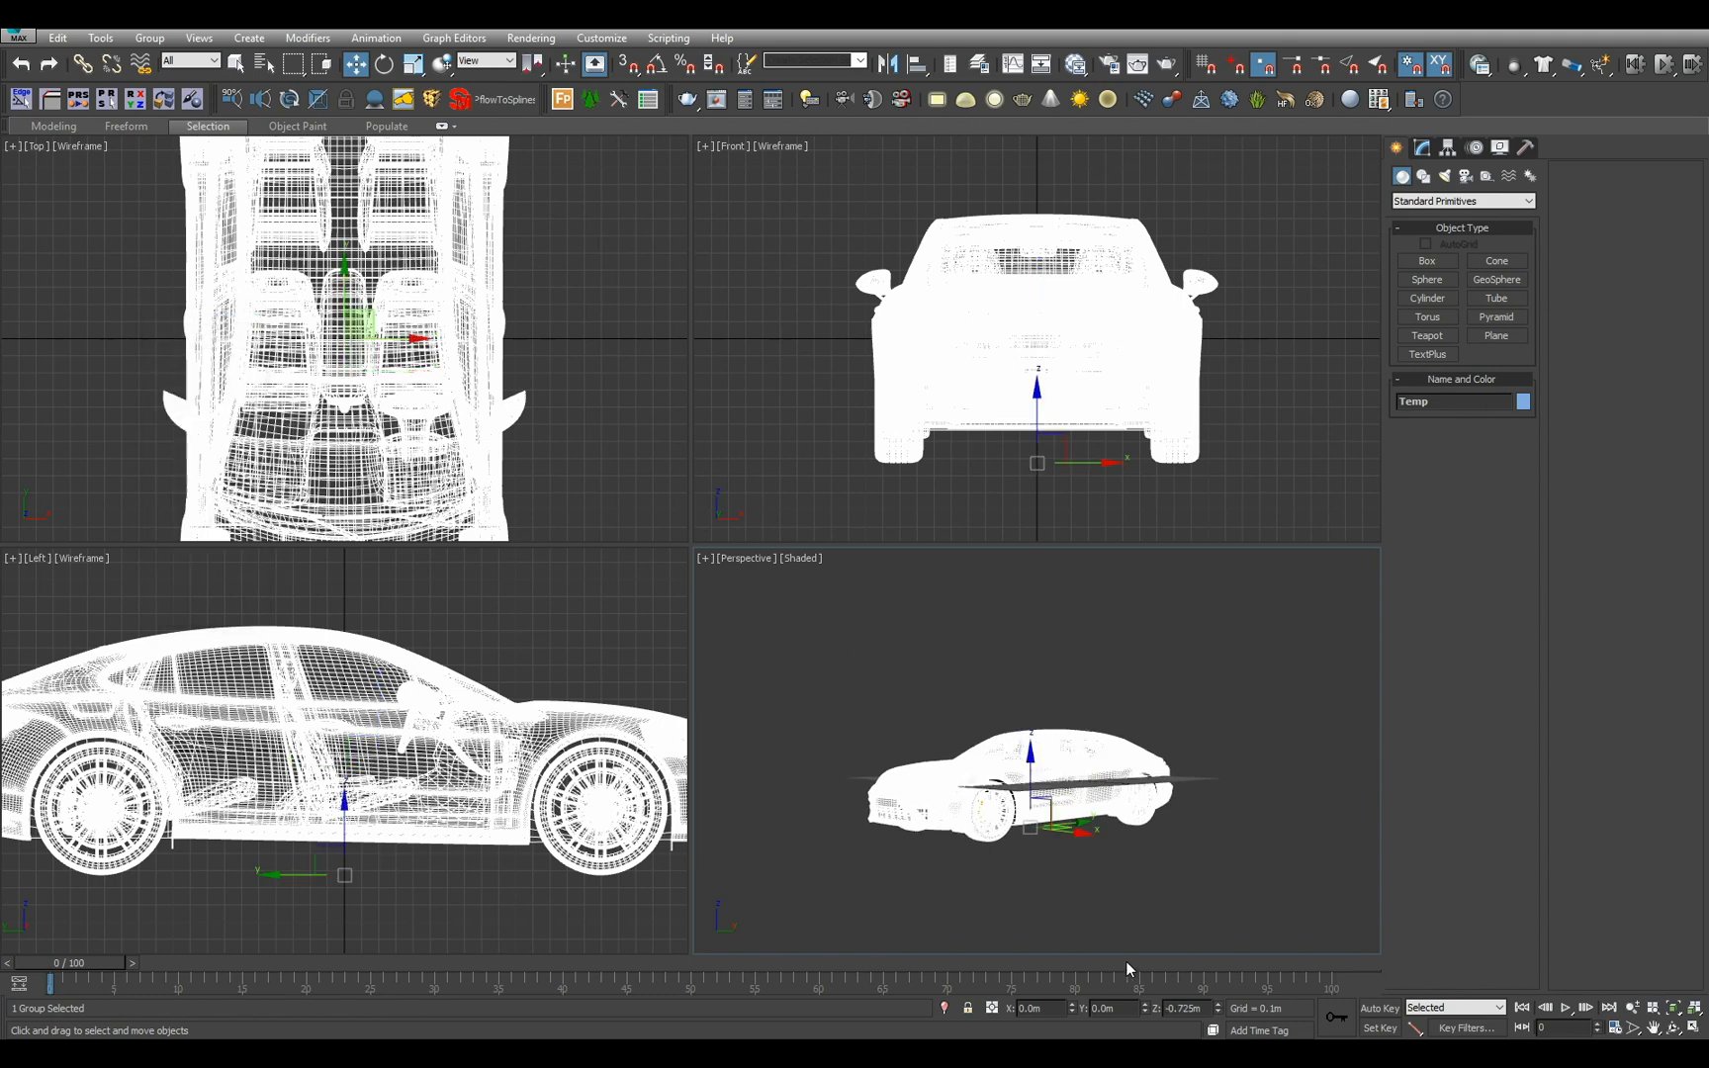
{"action": "right_click", "coordinate": [1219, 1008]}
- Maximize the perspective viewport, view the car from the front corner and clear the selection
{"action": "middle_click_drag", "start_coordinate": [1149, 712], "coordinate": [1182, 739], "text": "alt"}
{"action": "key", "text": "alt+w"}
{"action": "middle_click_drag", "start_coordinate": [895, 792], "coordinate": [1048, 732], "text": "alt"}
{"action": "key", "text": "q"}
{"action": "left_click", "coordinate": [1289, 491]}
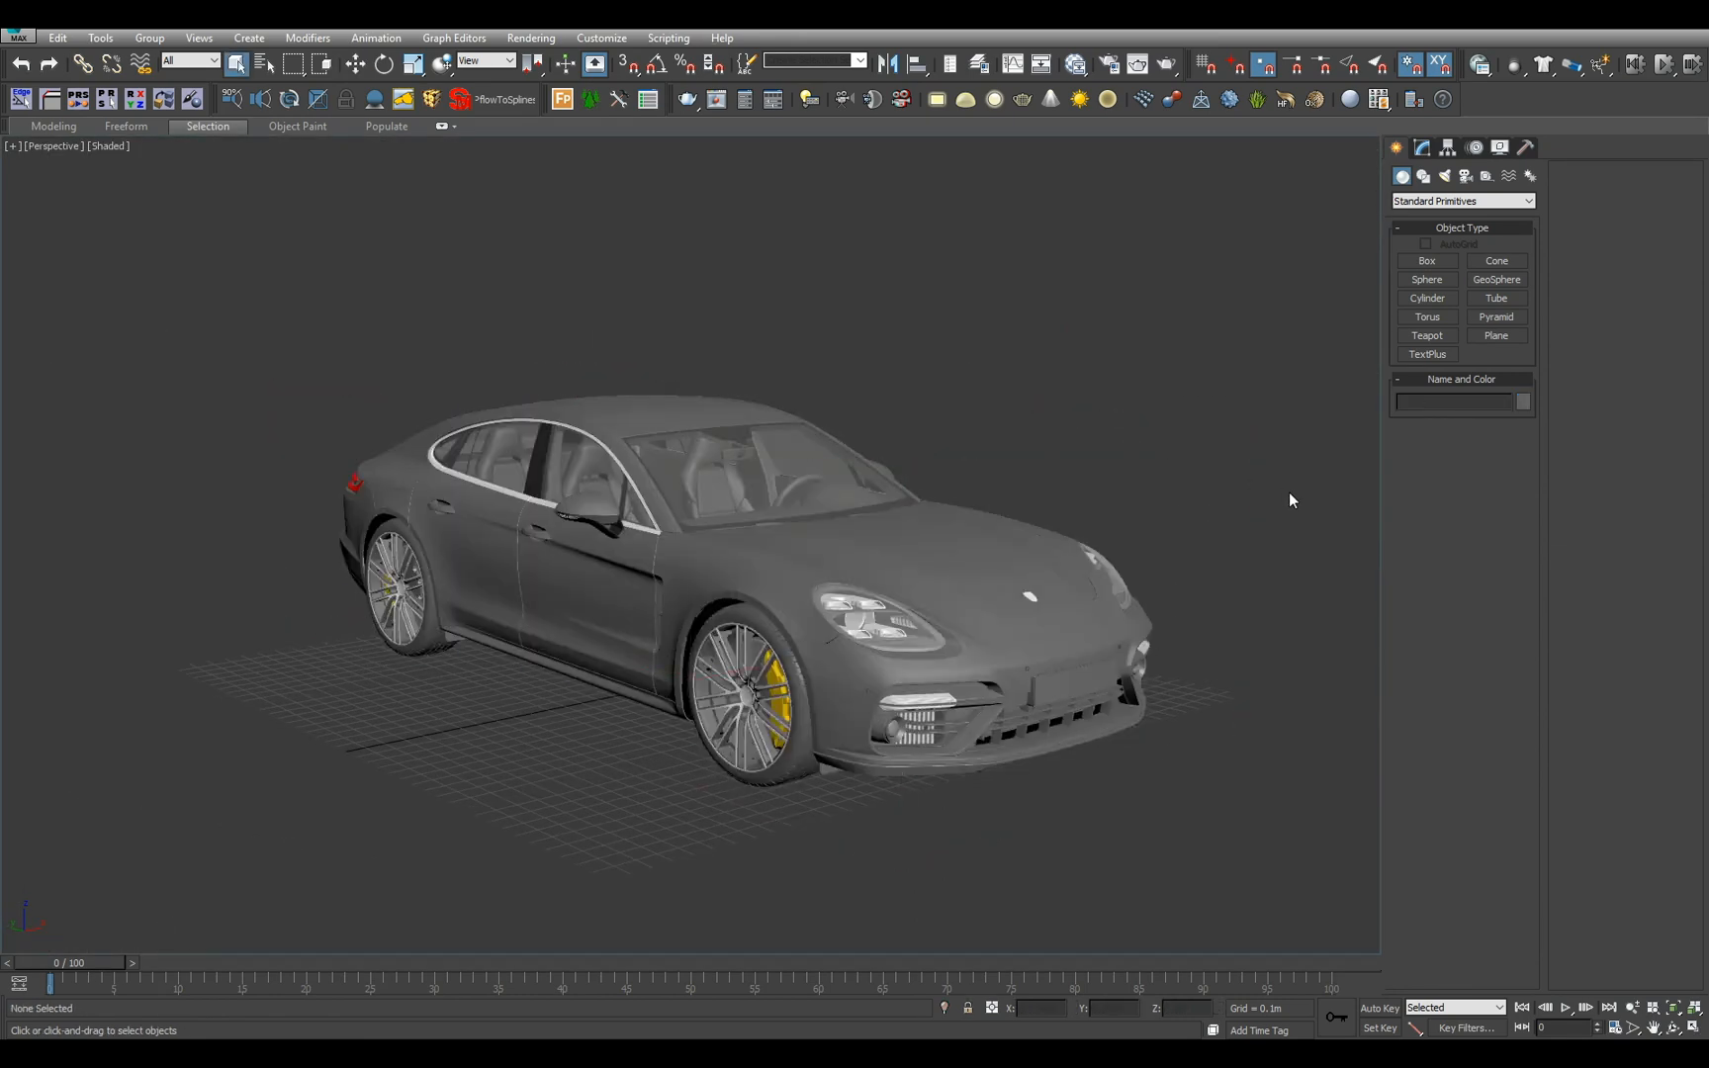
- Select all the car parts, check their shared object properties, and clear the selection
{"action": "middle_click_drag", "start_coordinate": [1194, 480], "coordinate": [889, 574], "text": "alt"}
{"action": "key", "text": "ctrl+a"}
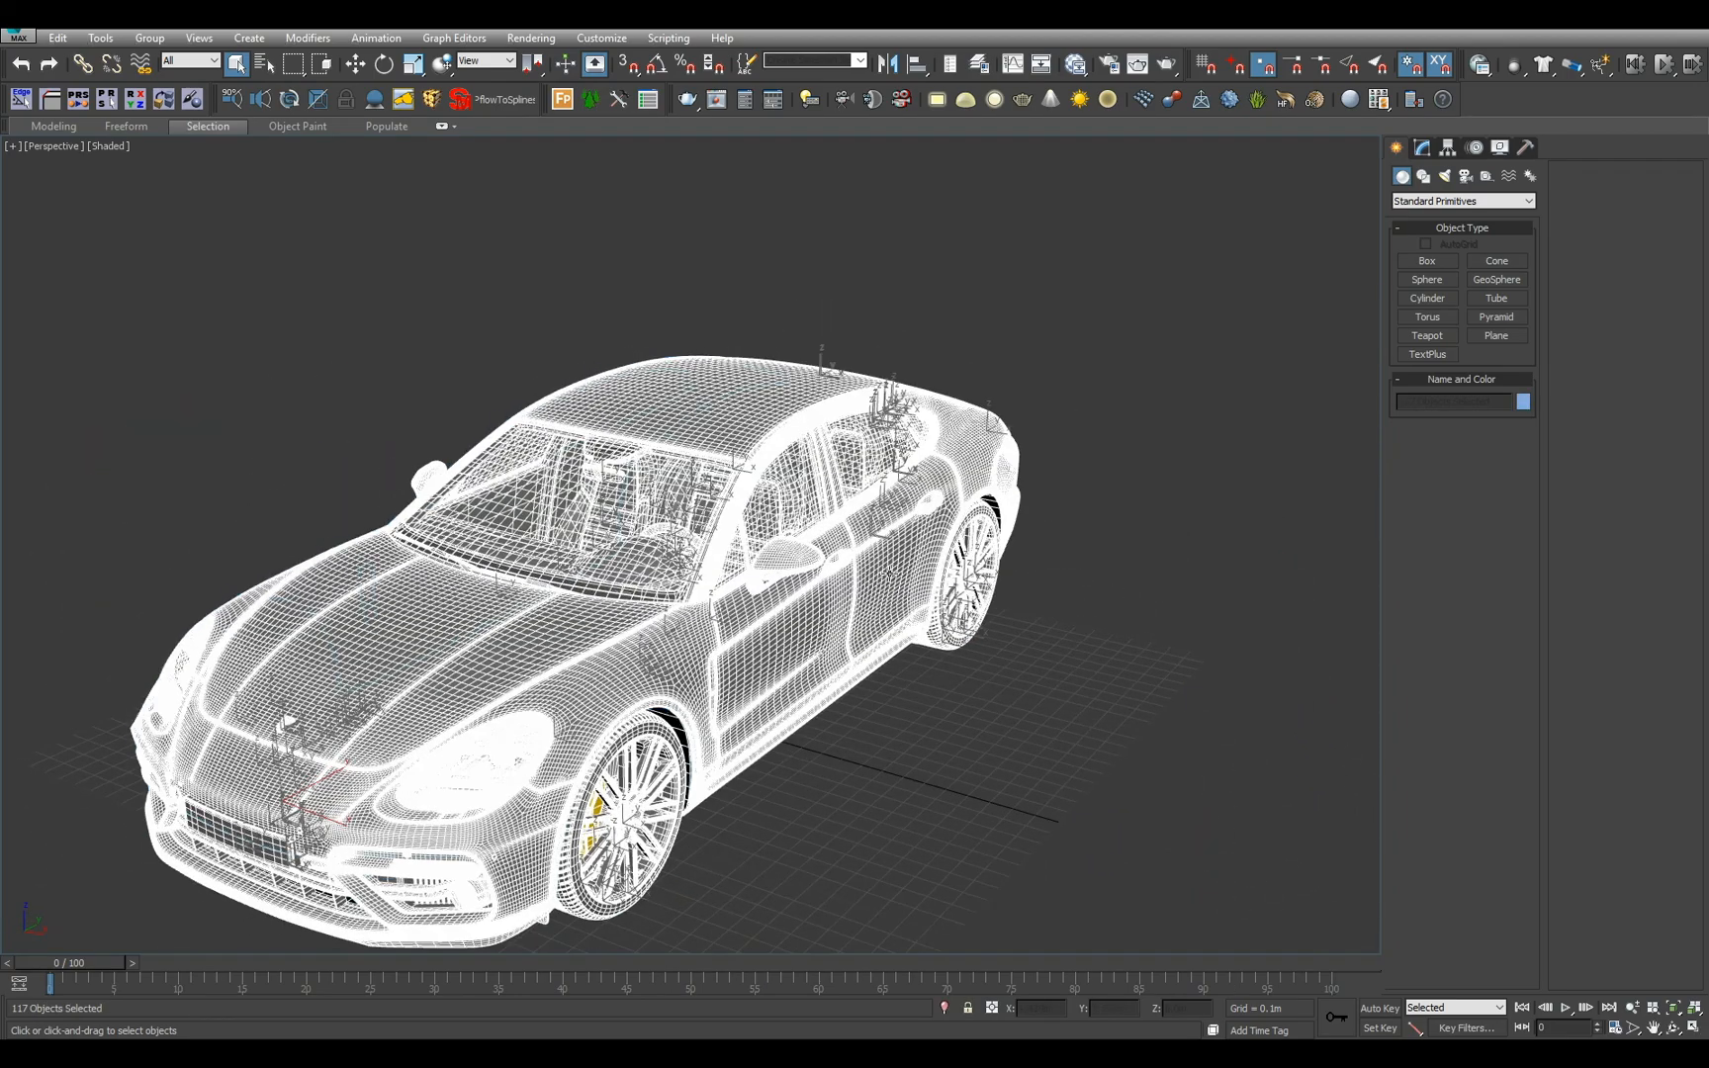
{"action": "right_click", "coordinate": [889, 573]}
{"action": "left_click", "coordinate": [1019, 762]}
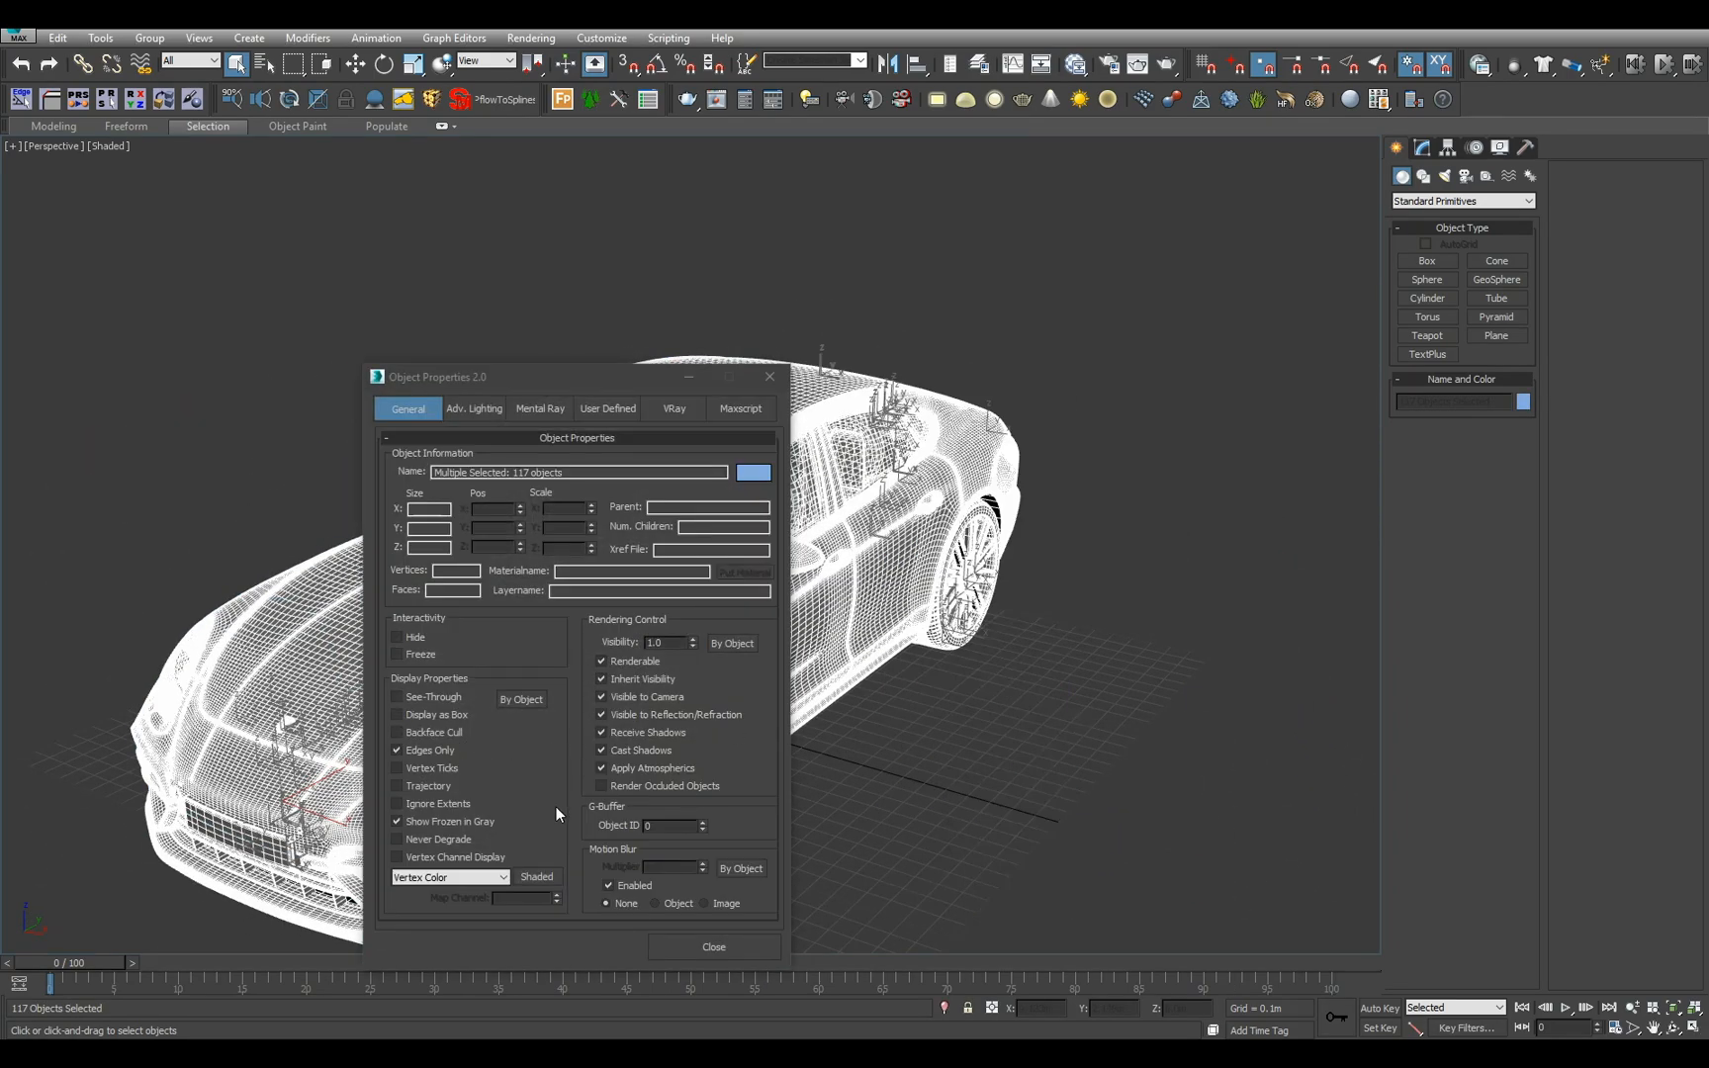
{"action": "left_click", "coordinate": [734, 944]}
{"action": "left_click", "coordinate": [823, 744]}
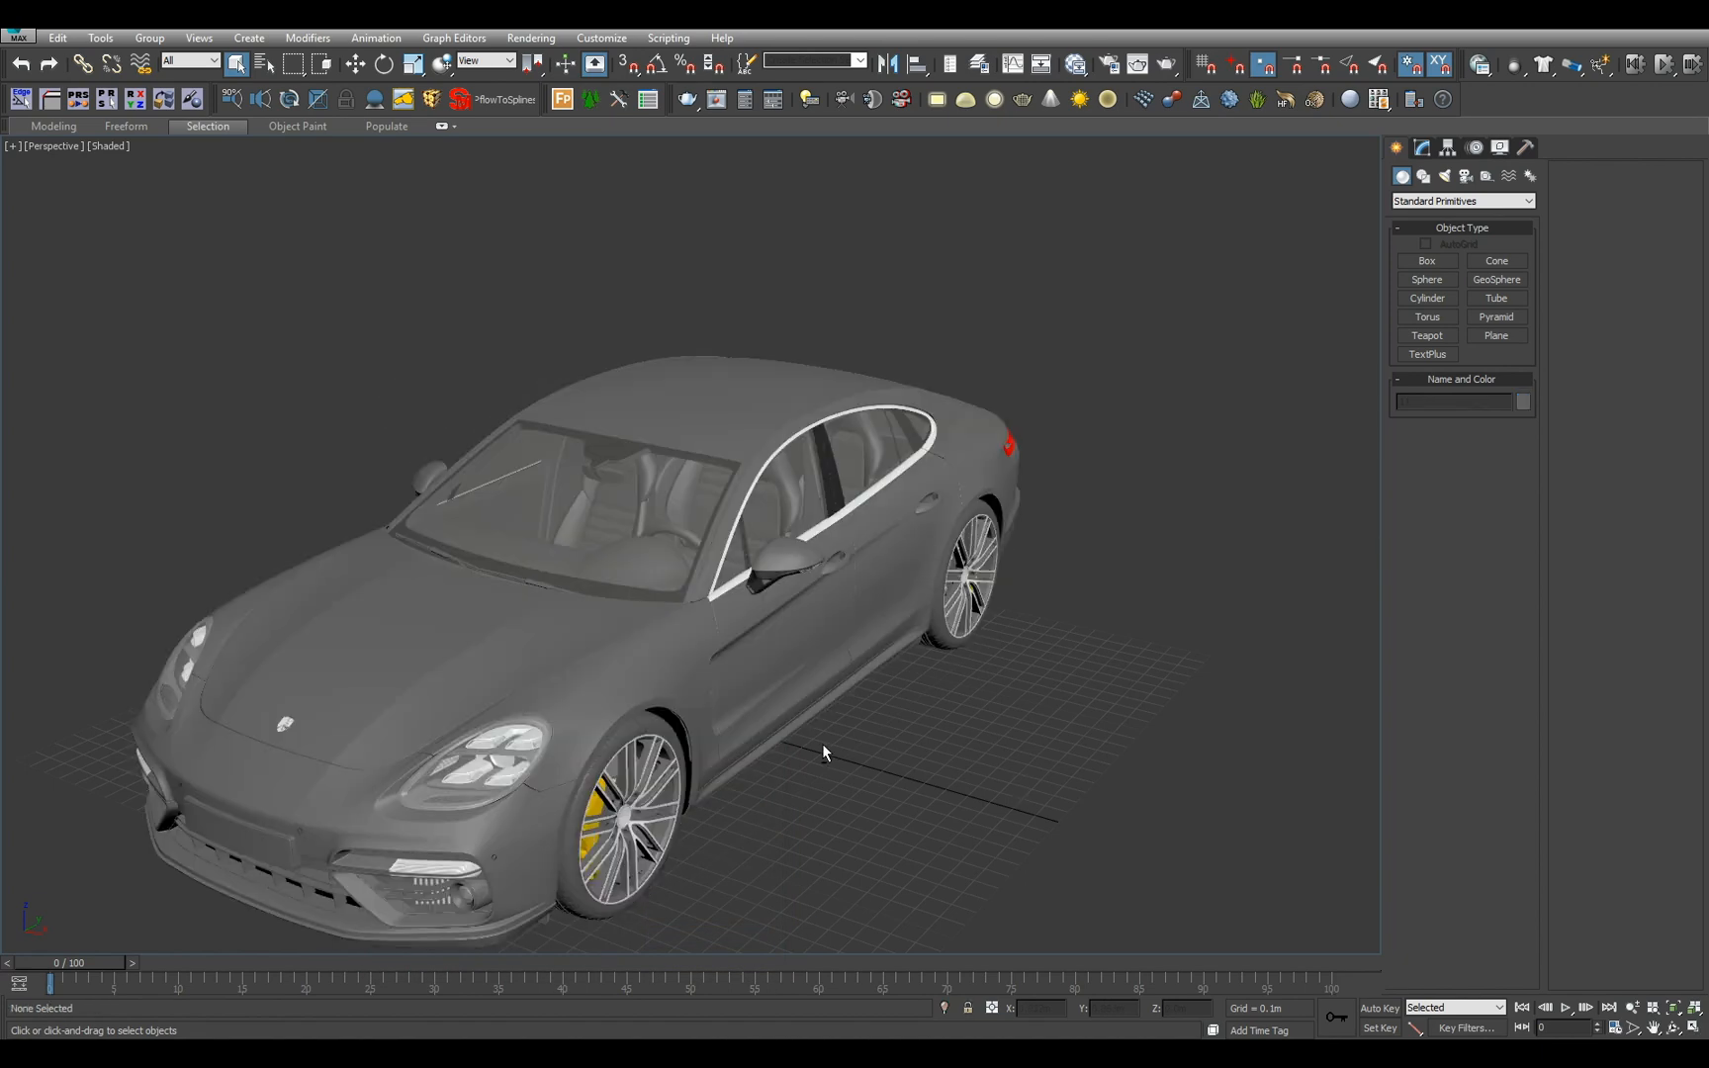
- Select all the car parts again to inspect their mesh from the front, and deselect them
{"action": "middle_click_drag", "start_coordinate": [823, 744], "coordinate": [988, 544], "text": "alt"}
{"action": "key", "text": "ctrl+a"}
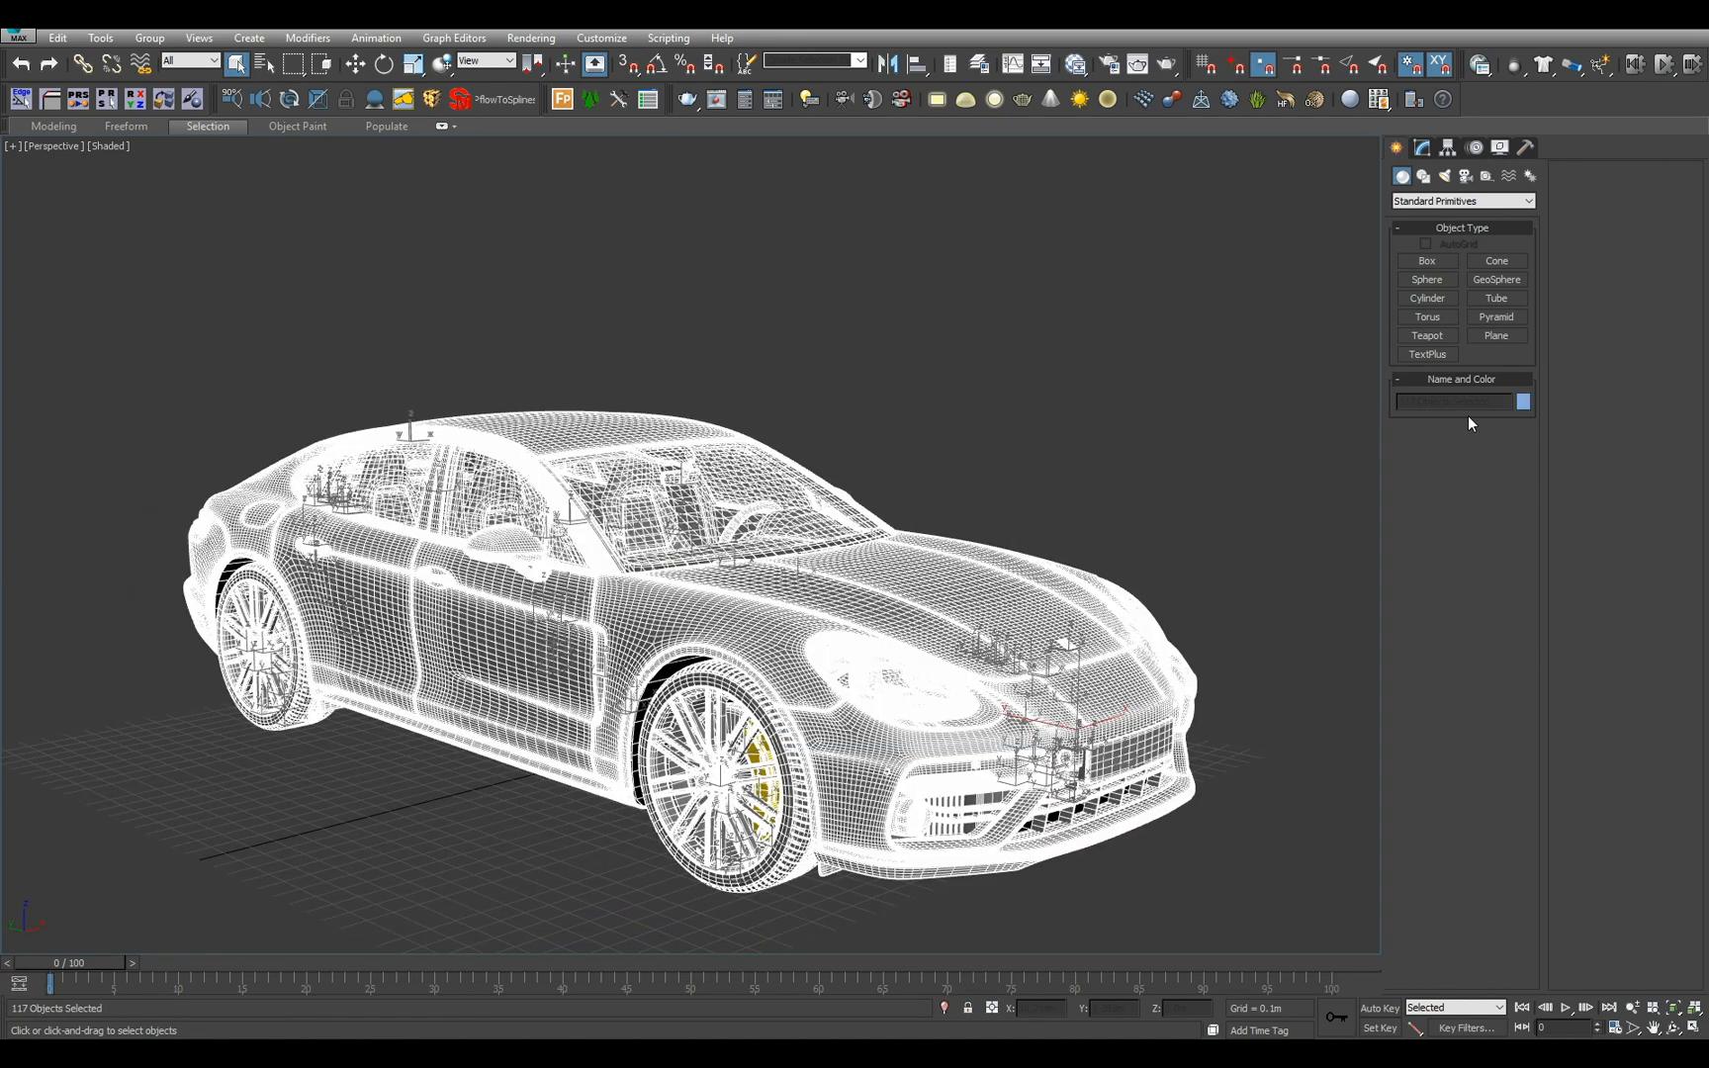
{"action": "middle_click_drag", "start_coordinate": [1365, 435], "coordinate": [945, 624], "text": "alt"}
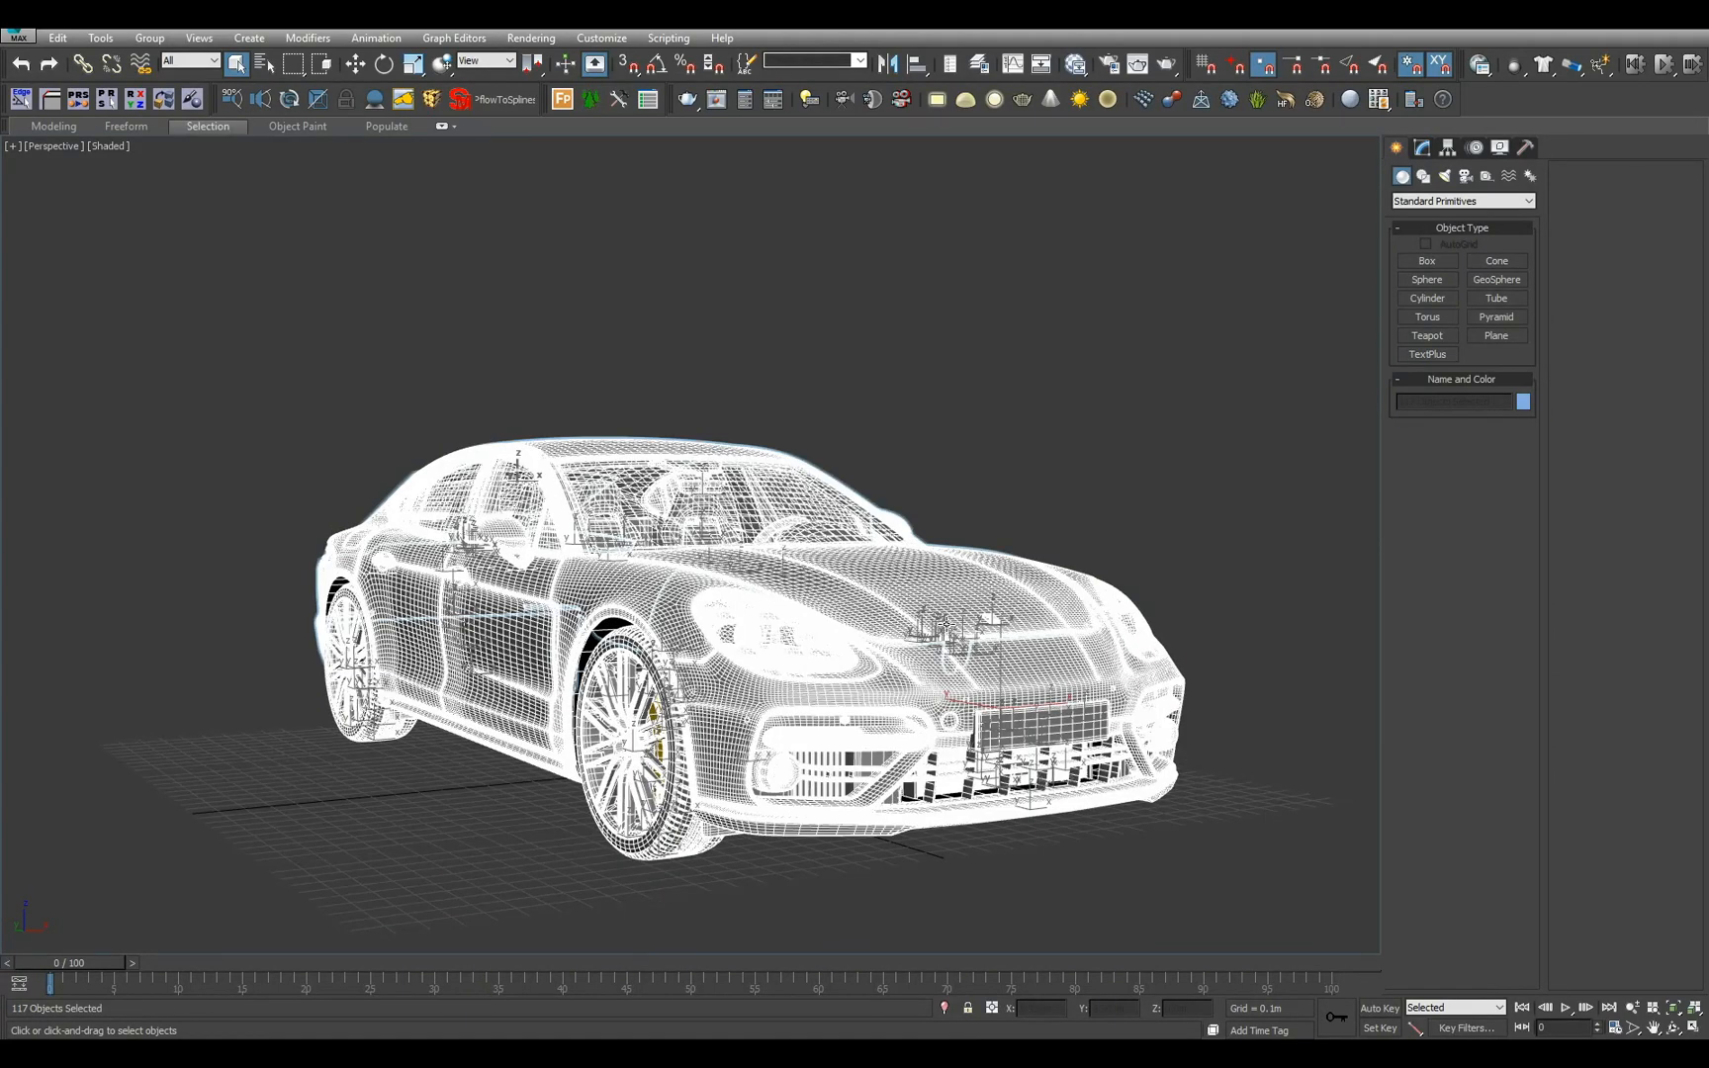
{"action": "left_click", "coordinate": [1126, 410]}
{"action": "middle_click_drag", "start_coordinate": [946, 374], "coordinate": [941, 359], "text": "alt"}
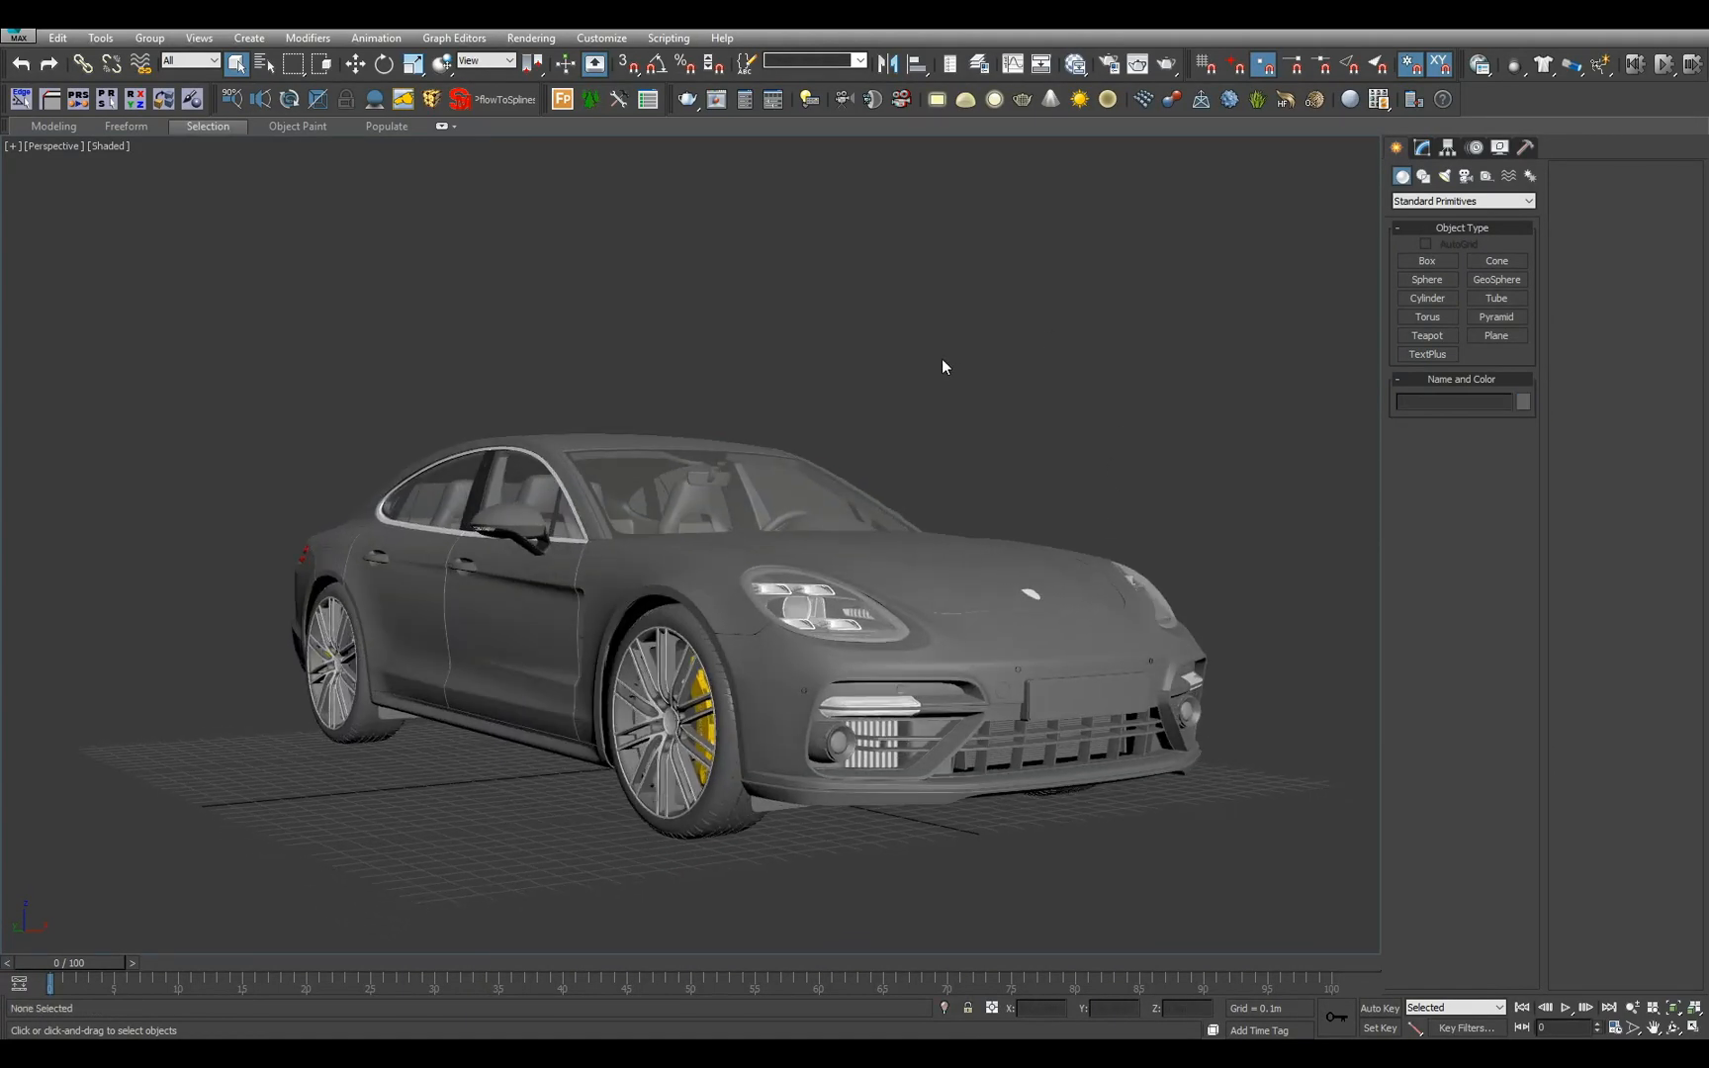
- Examine the naming of the car parts in an enlarged select-by-name list and close it without selecting anything
{"action": "key", "text": "h"}
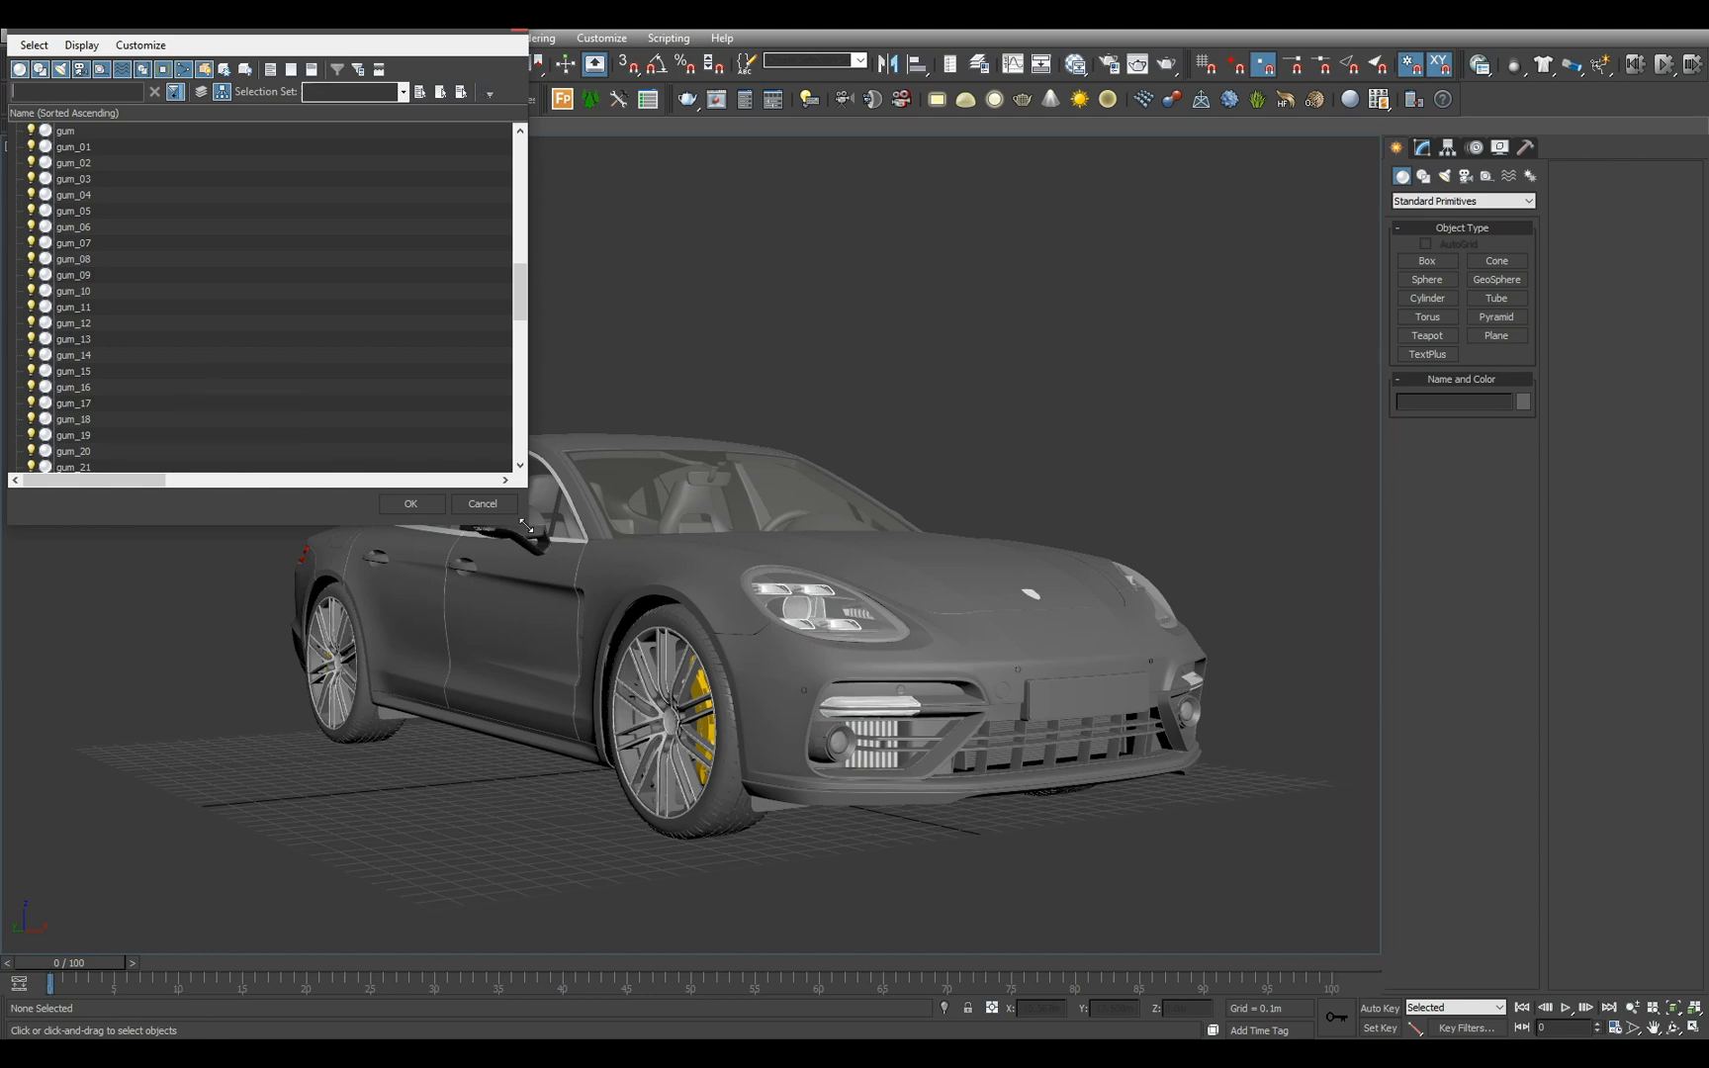
{"action": "left_click_drag", "start_coordinate": [525, 525], "coordinate": [736, 784]}
{"action": "left_click_drag", "start_coordinate": [729, 518], "coordinate": [732, 416]}
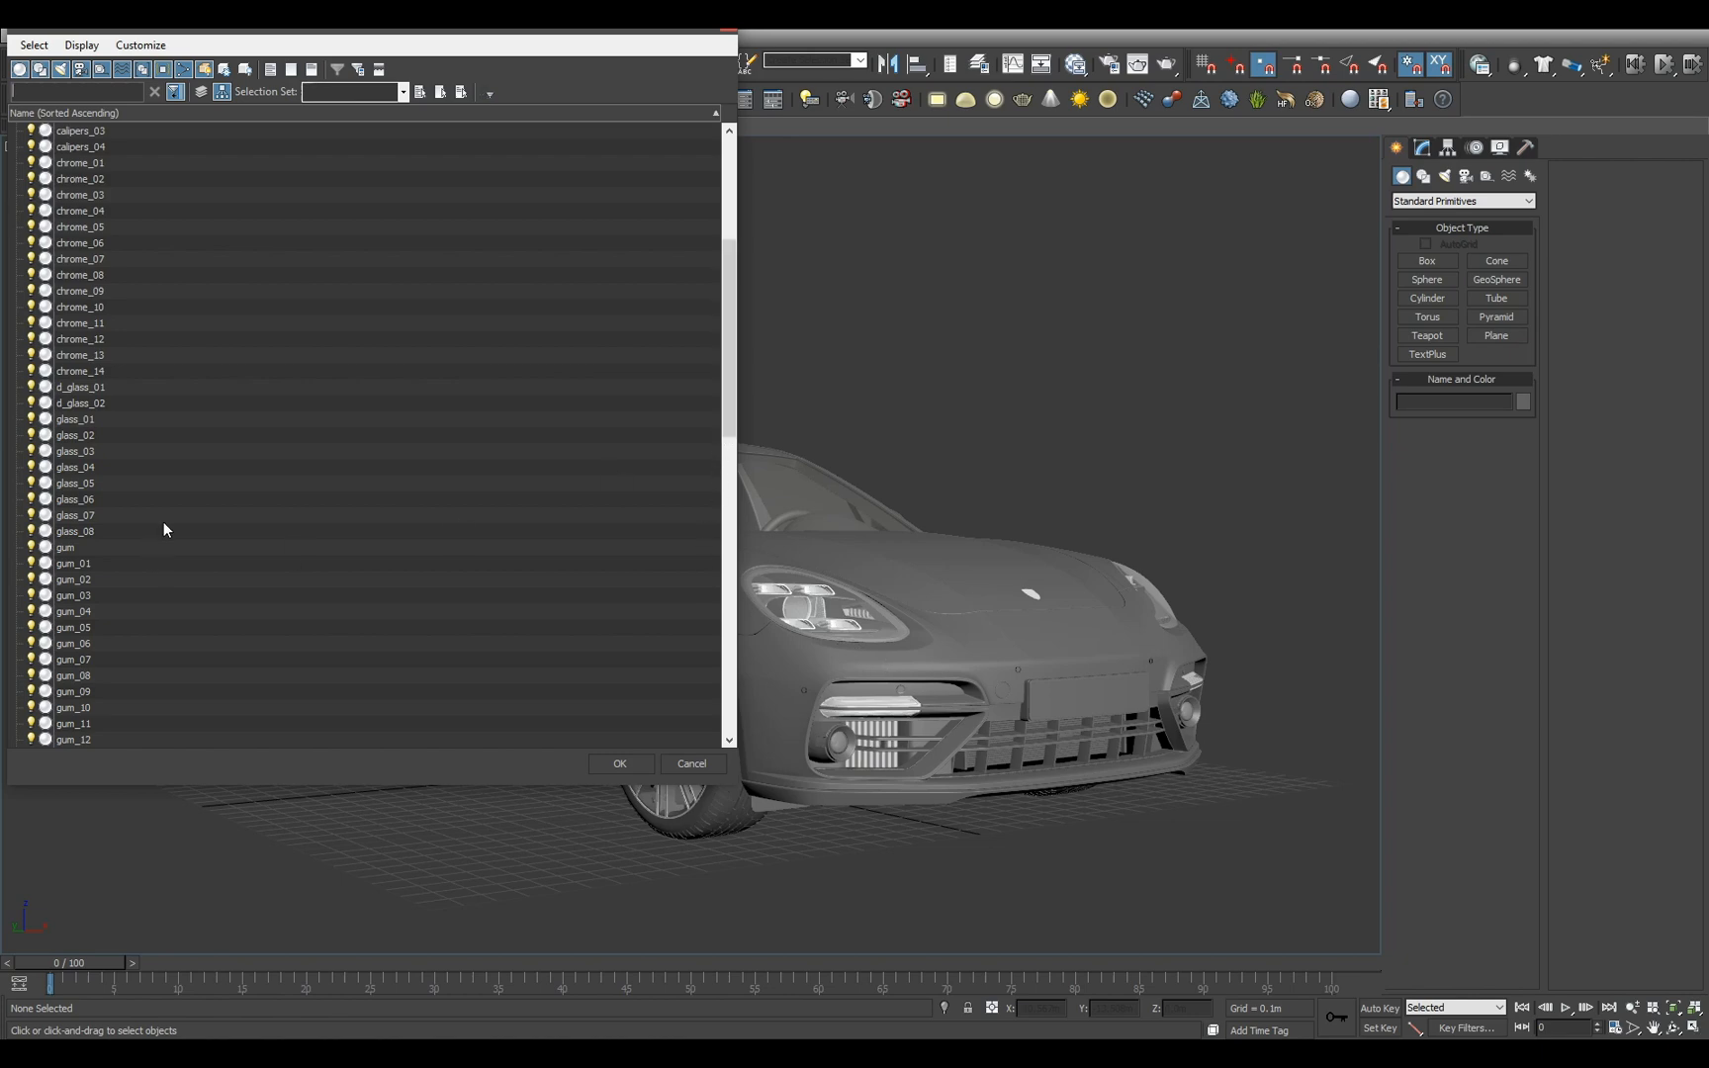
{"action": "left_click_drag", "start_coordinate": [733, 401], "coordinate": [716, 202]}
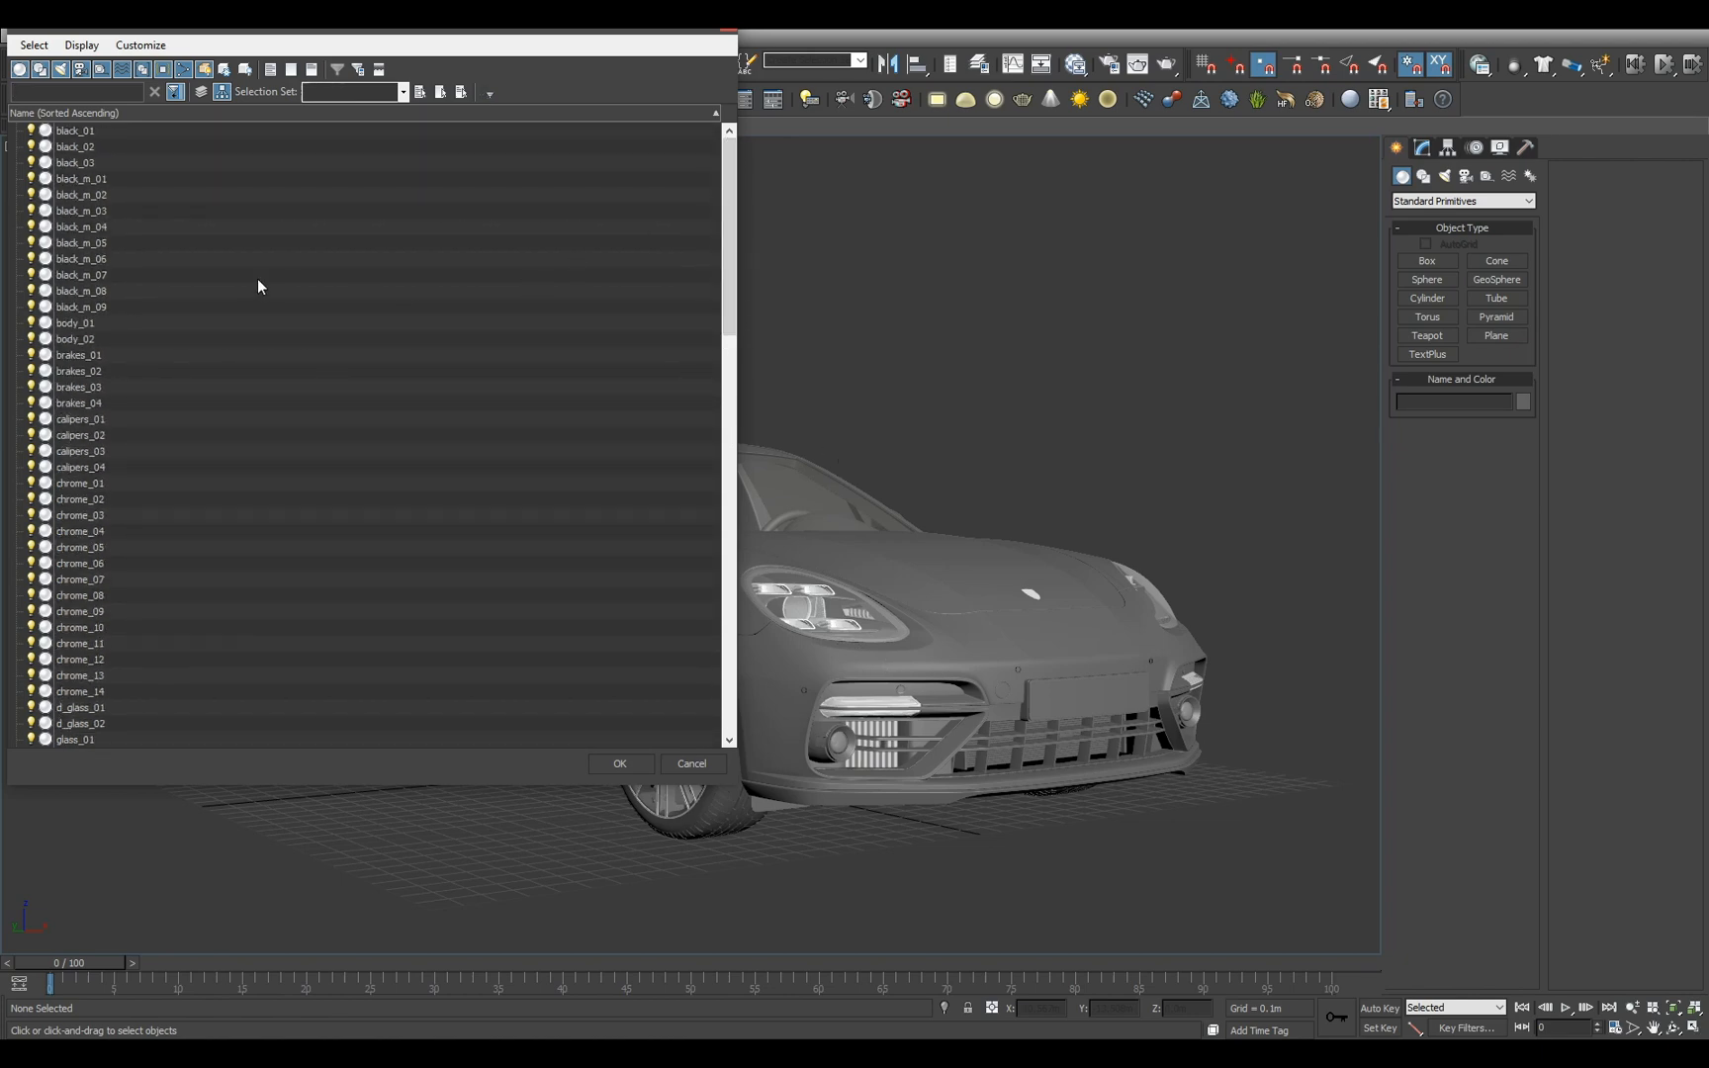
{"action": "left_click", "coordinate": [714, 767]}
- Load all scene materials into View1 of the Slate Material Editor
{"action": "middle_click_drag", "start_coordinate": [849, 487], "coordinate": [744, 441]}
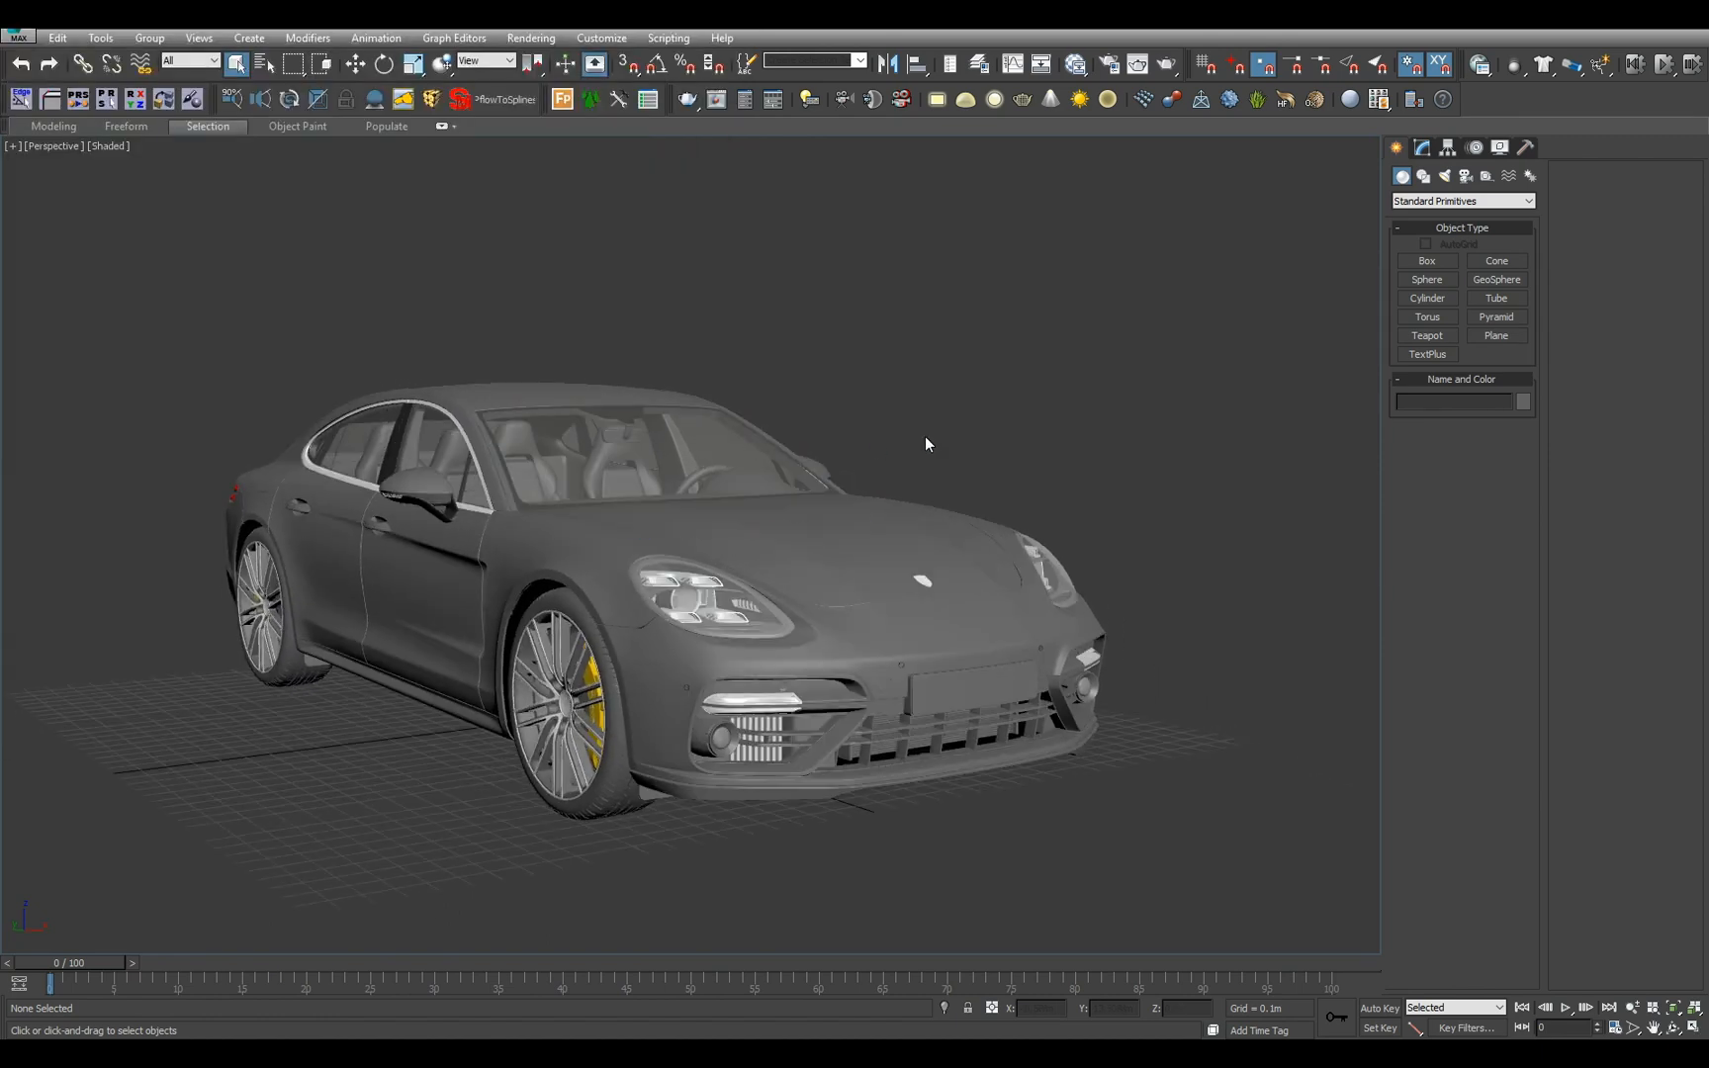
{"action": "middle_click_drag", "start_coordinate": [926, 443], "coordinate": [956, 404], "text": "alt"}
{"action": "key", "text": "m"}
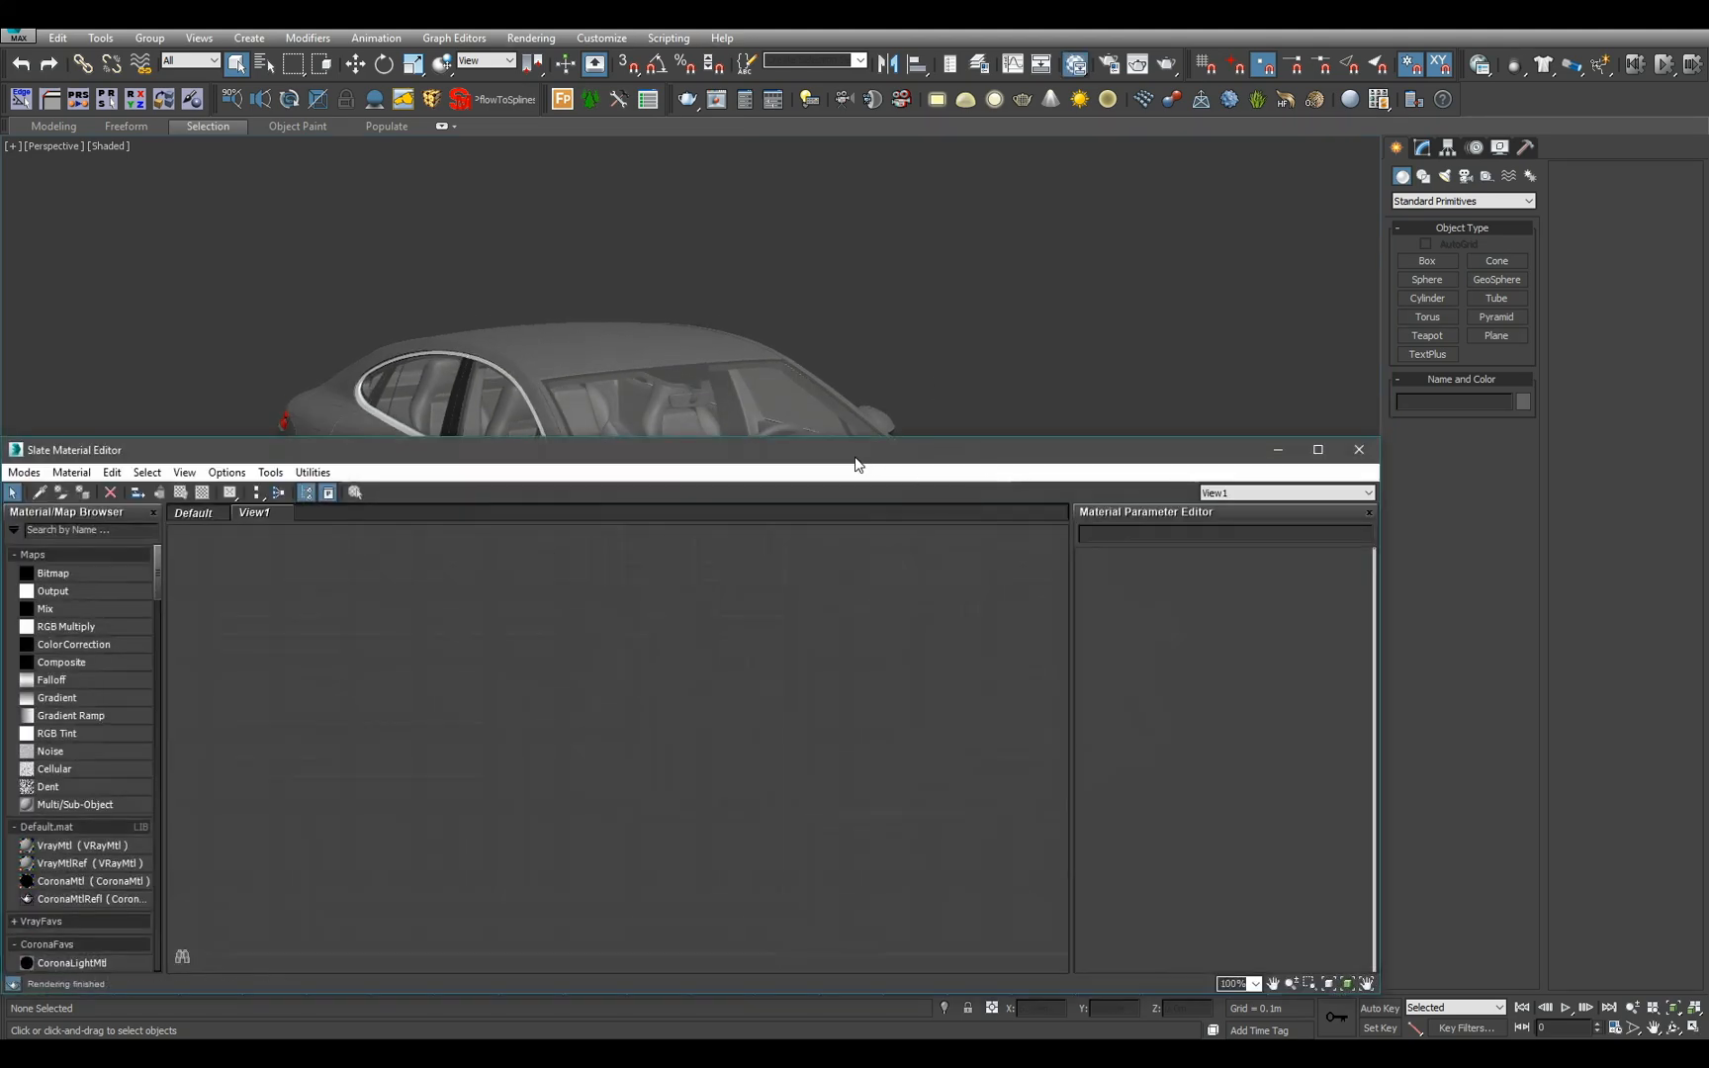
{"action": "left_click", "coordinate": [71, 472]}
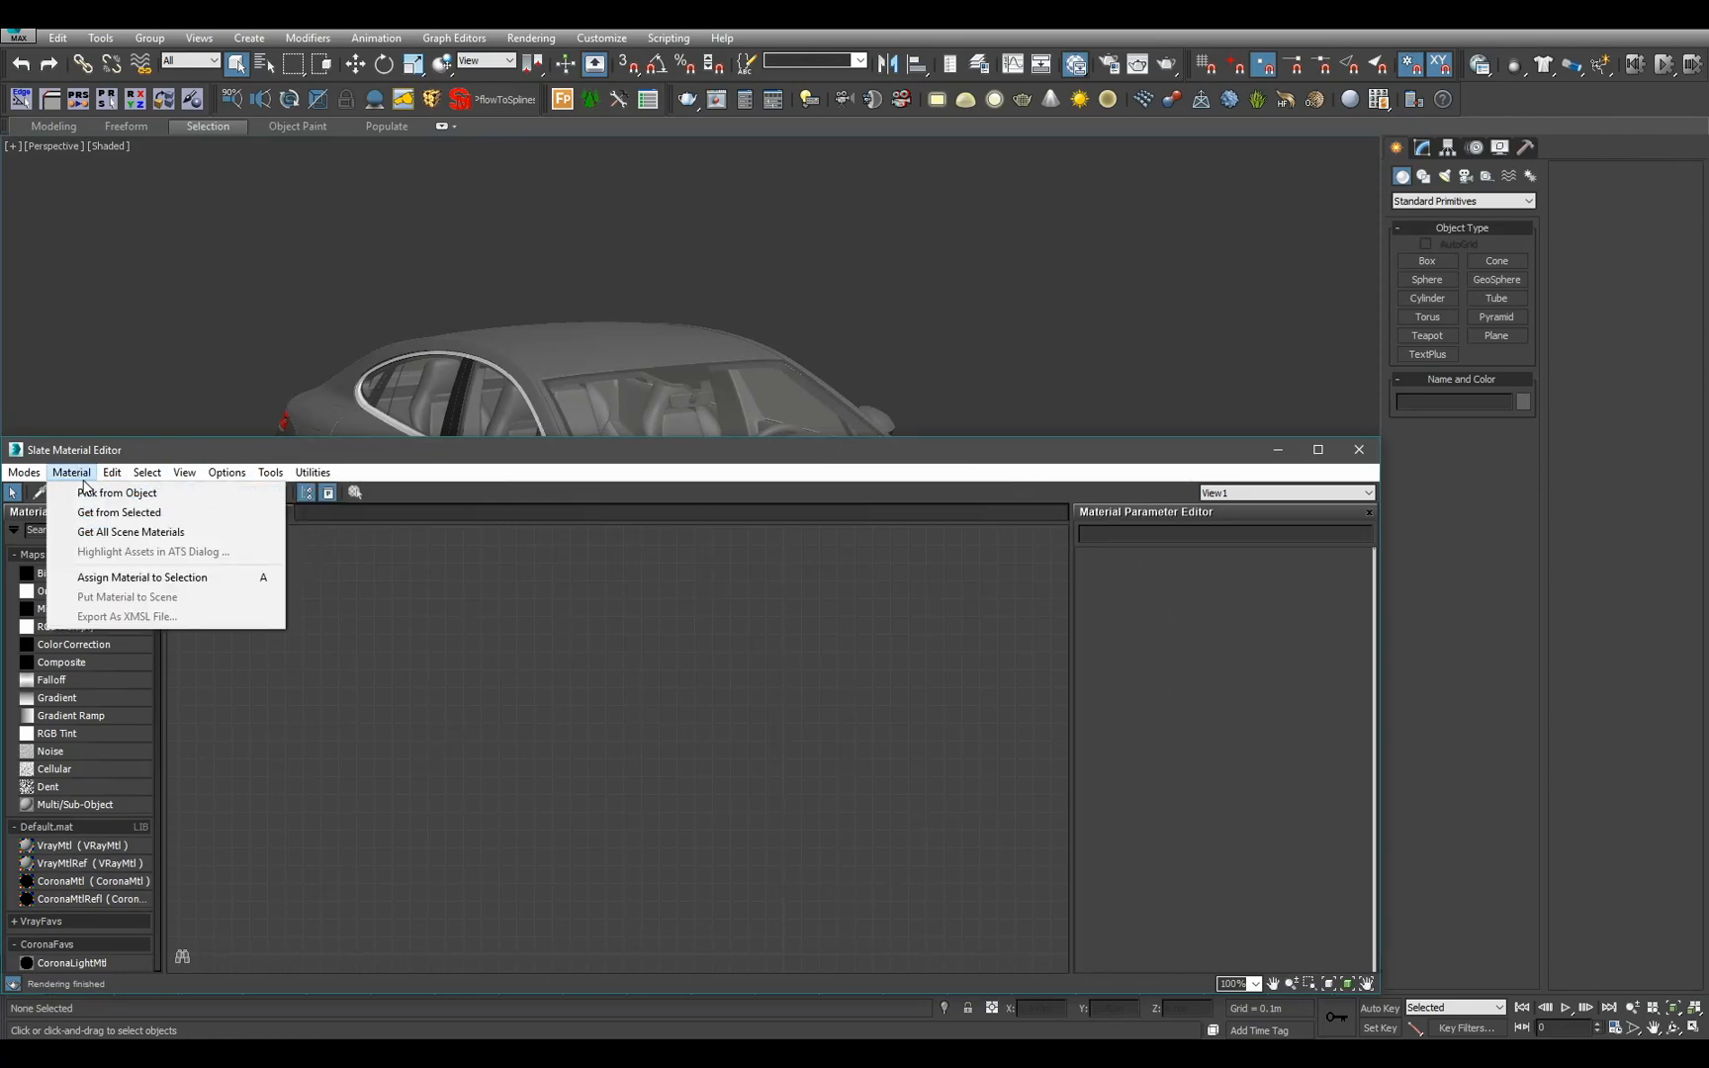
{"action": "left_click", "coordinate": [143, 534]}
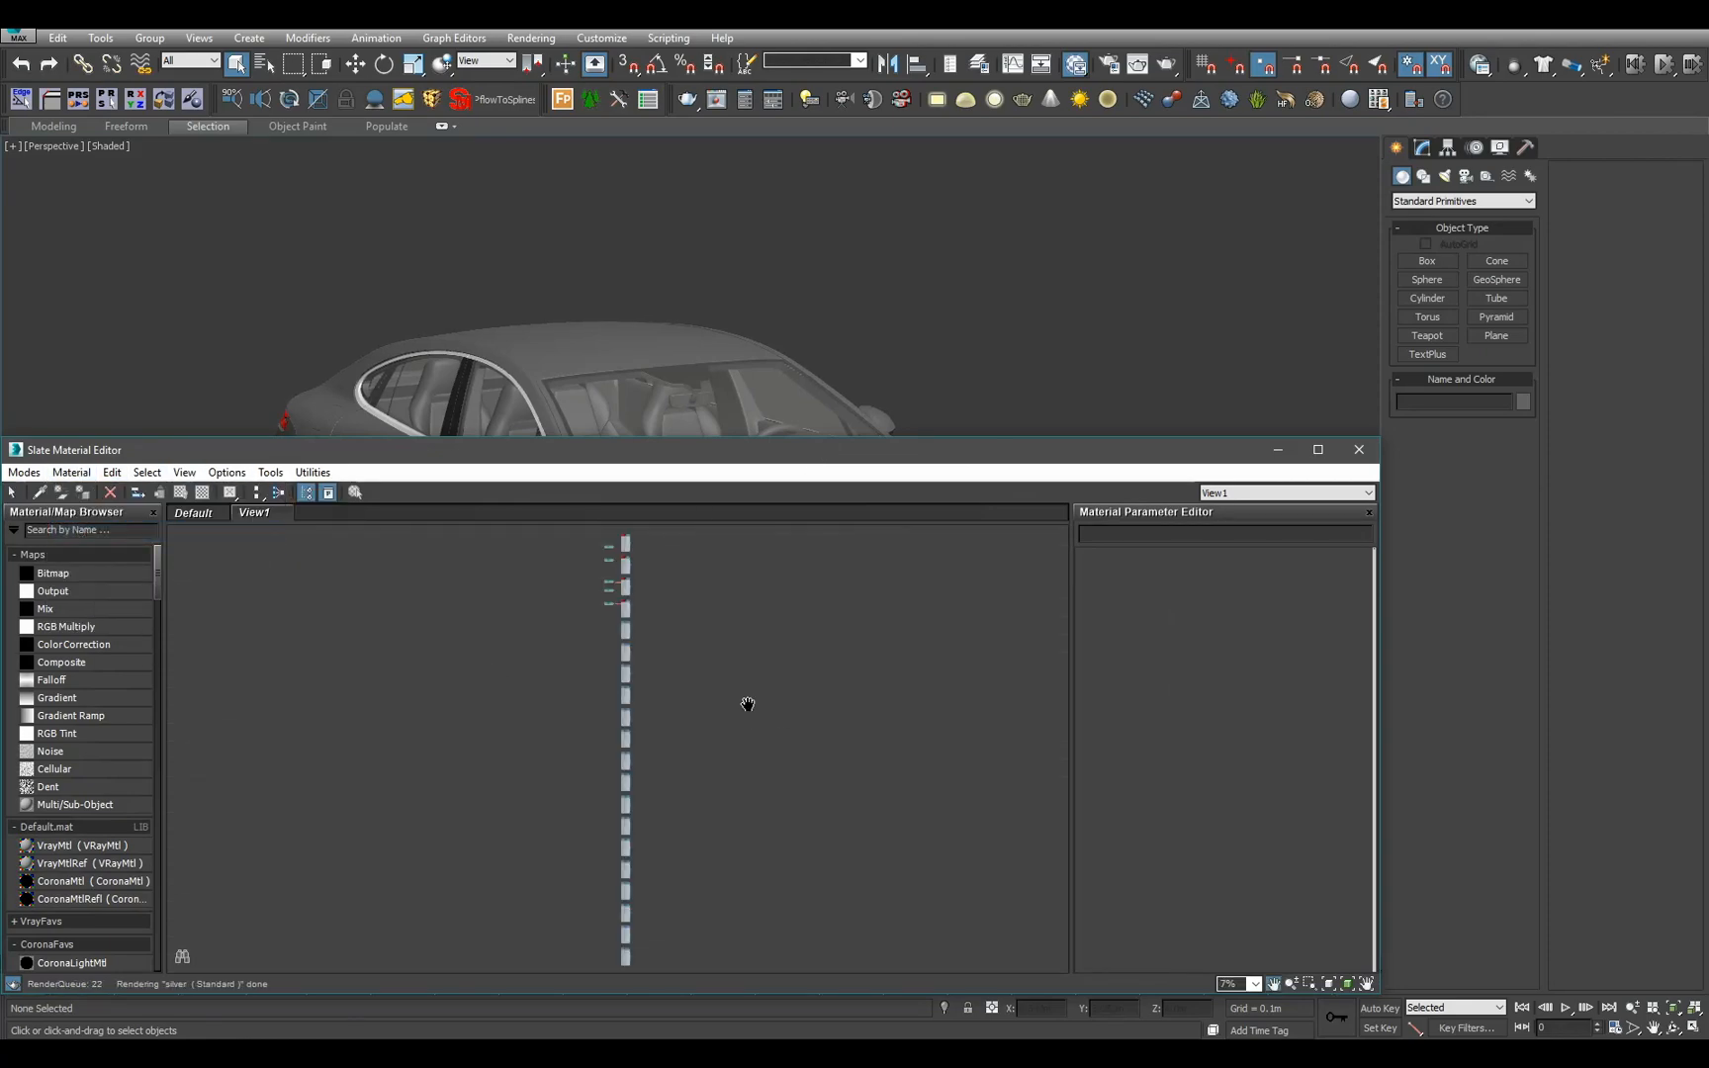
- Examine the bitmap-based material nodes and open the parameters of the logo and plate materials
{"action": "scroll", "coordinate": [699, 696], "scroll_direction": "up", "scroll_amount": 5}
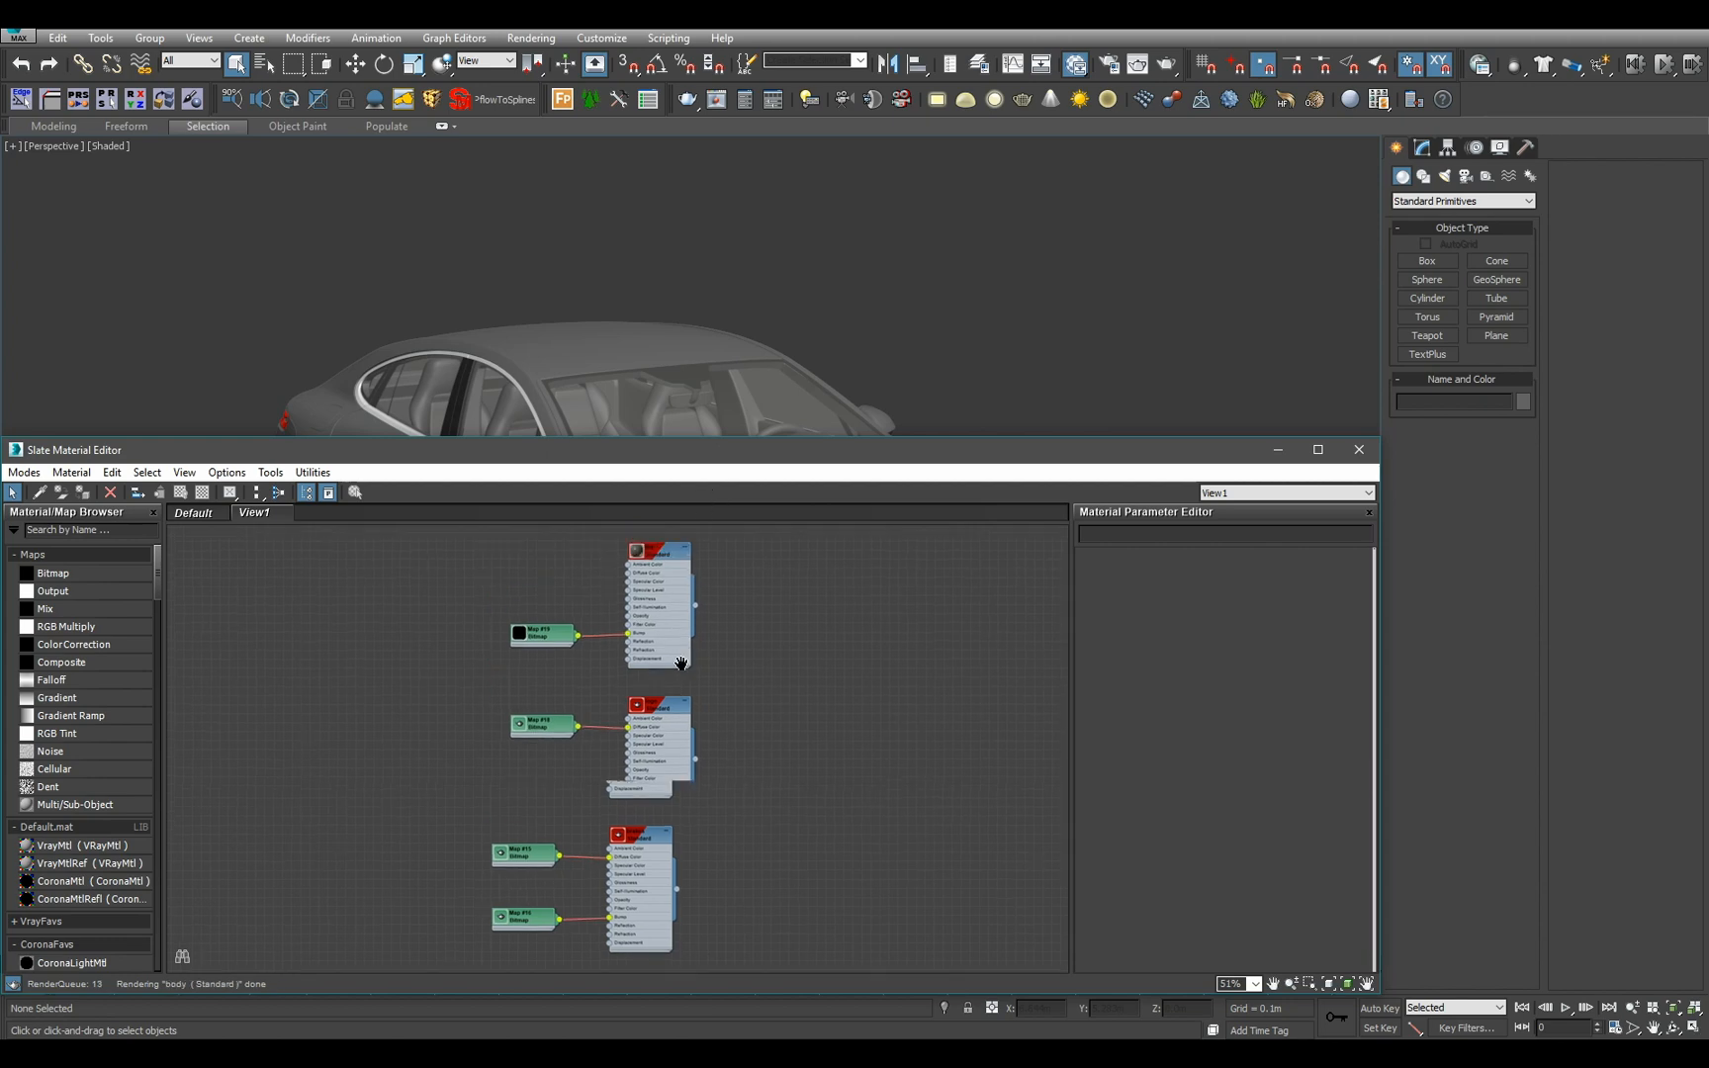
{"action": "double_click", "coordinate": [699, 689]}
{"action": "middle_click_drag", "start_coordinate": [691, 877], "coordinate": [683, 739]}
{"action": "double_click", "coordinate": [682, 739]}
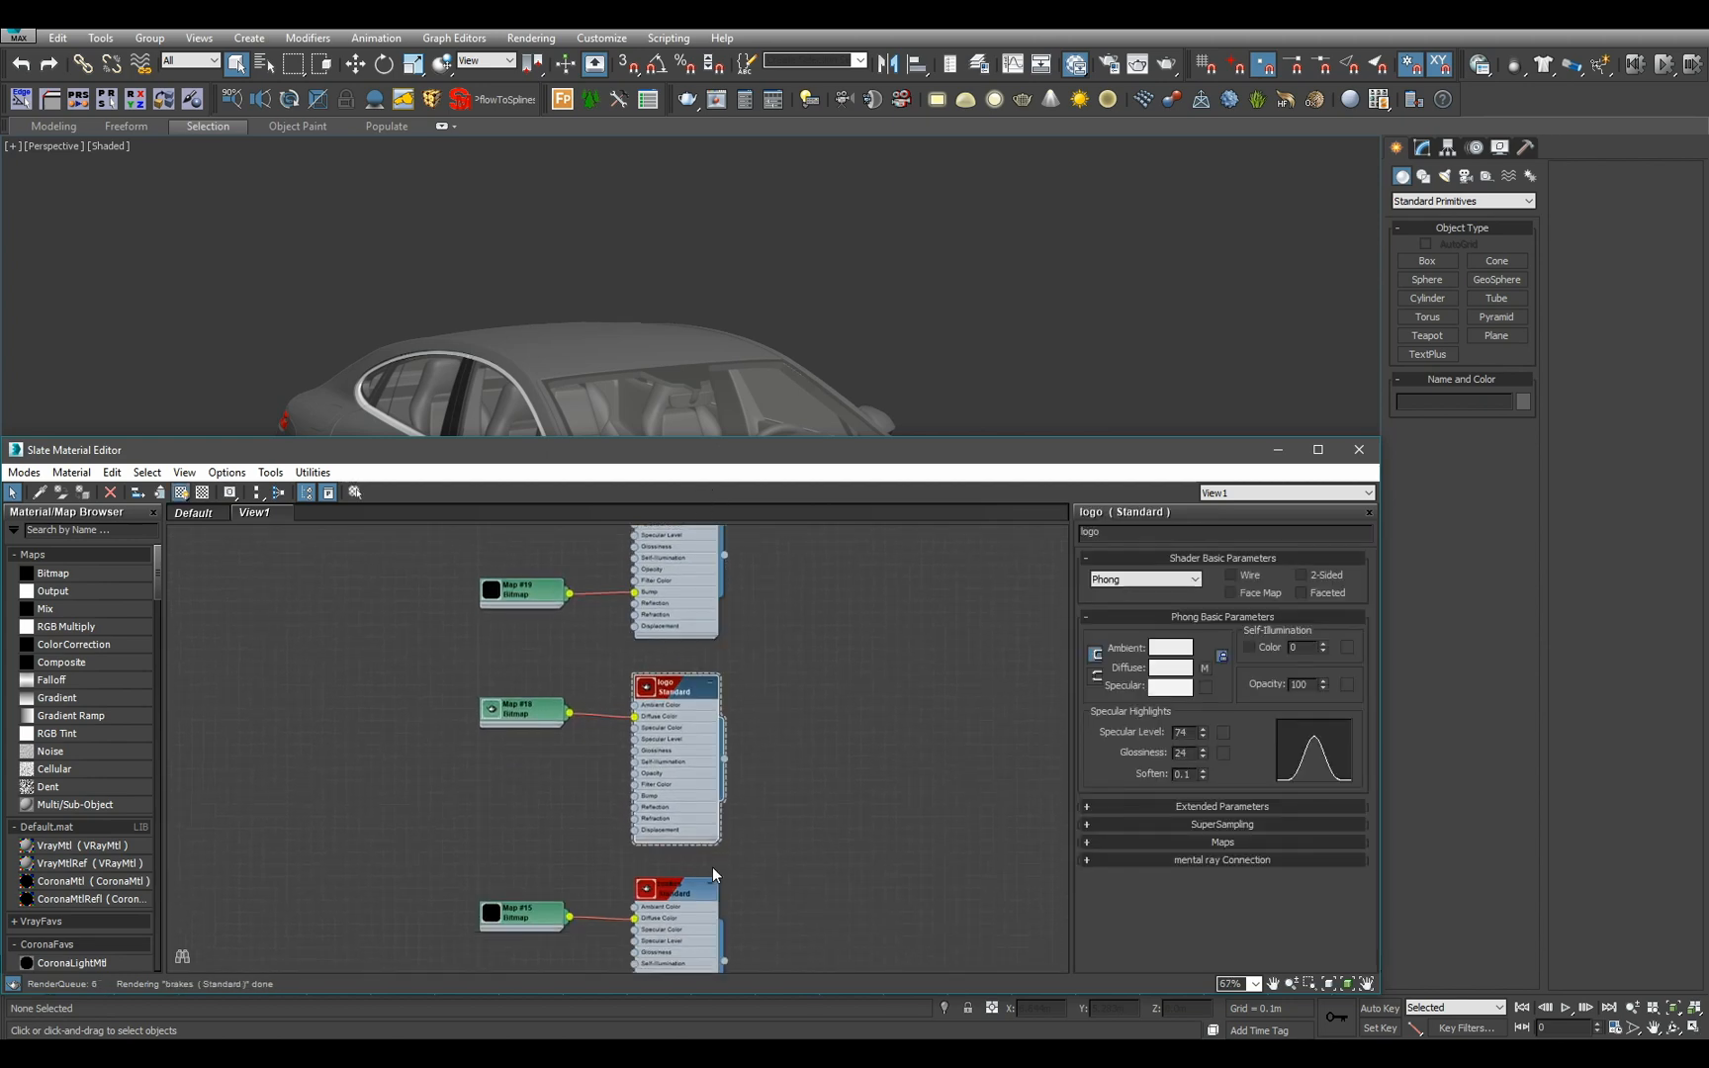
{"action": "middle_click_drag", "start_coordinate": [675, 934], "coordinate": [682, 564]}
{"action": "double_click", "coordinate": [669, 726]}
{"action": "double_click", "coordinate": [669, 726]}
- Look through the remaining car material nodes, such as silver, chrome, glass, black, calipers and body, and compare them with the car
{"action": "middle_click_drag", "start_coordinate": [671, 867], "coordinate": [669, 630]}
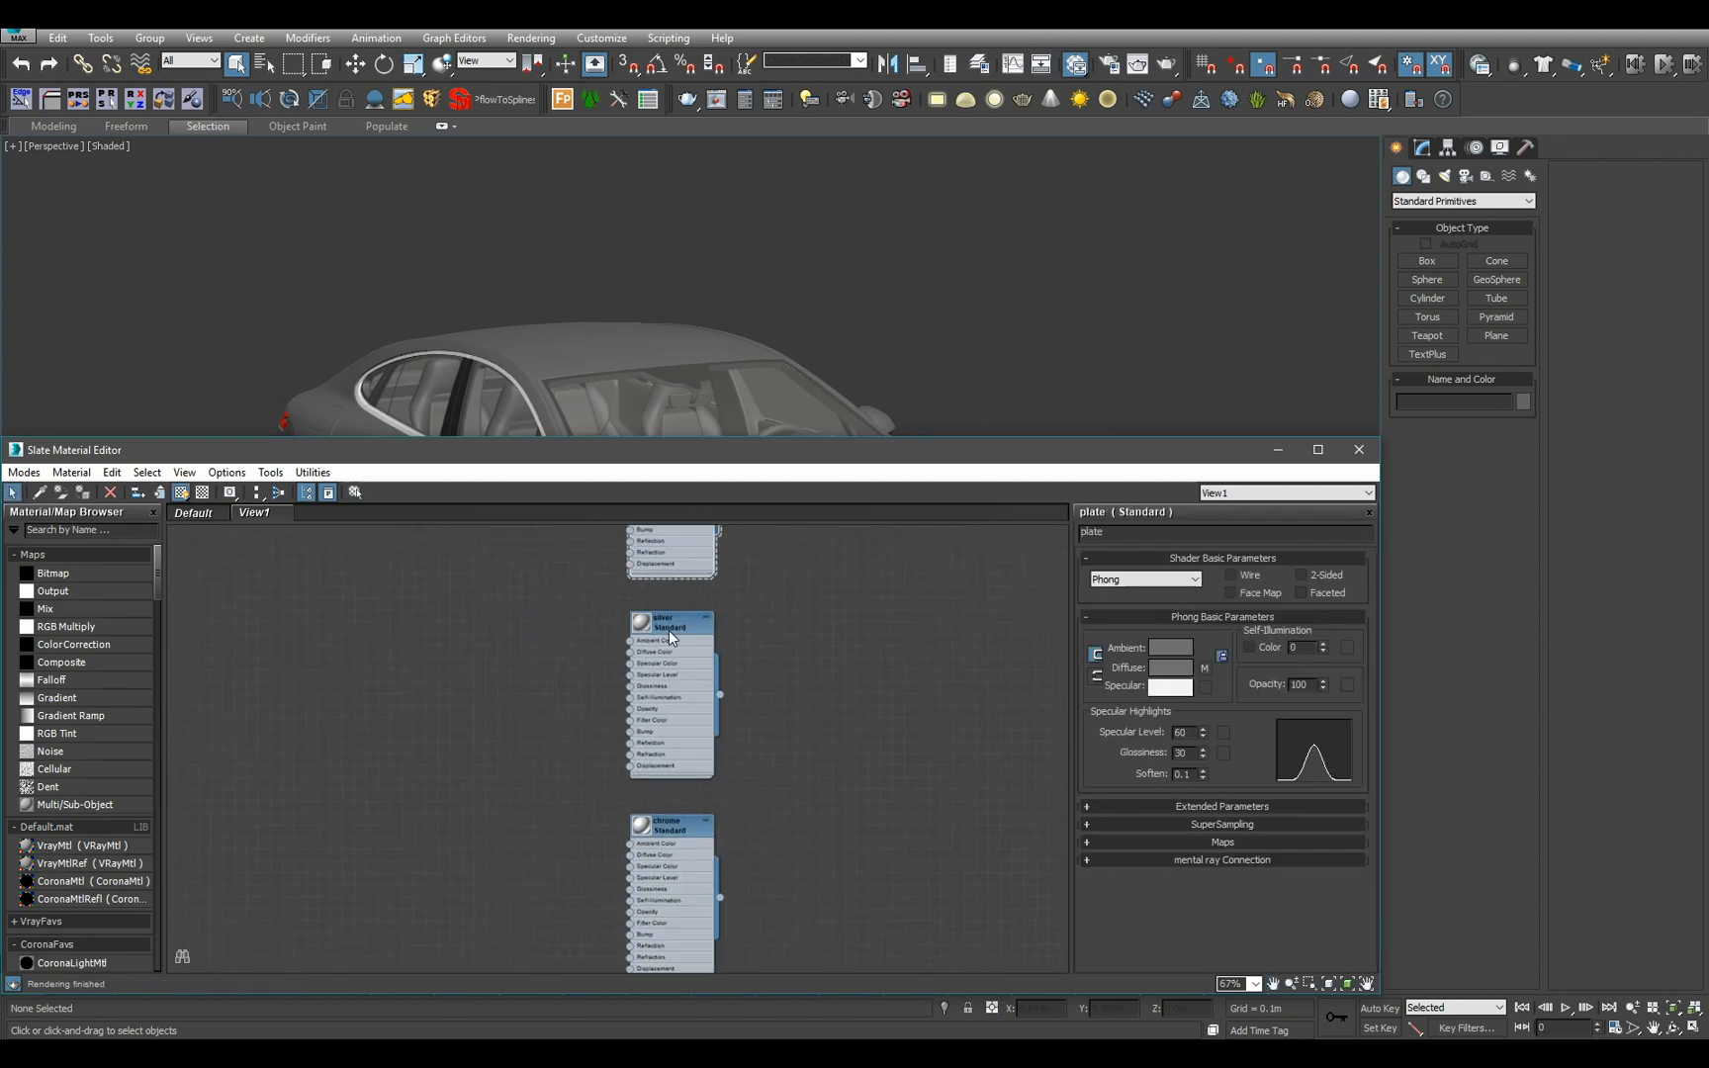
{"action": "mouse_move", "coordinate": [694, 793]}
{"action": "middle_mouse_down"}
{"action": "mouse_move", "coordinate": [681, 540]}
{"action": "mouse_move", "coordinate": [676, 678]}
{"action": "mouse_move", "coordinate": [658, 548]}
{"action": "middle_mouse_up"}
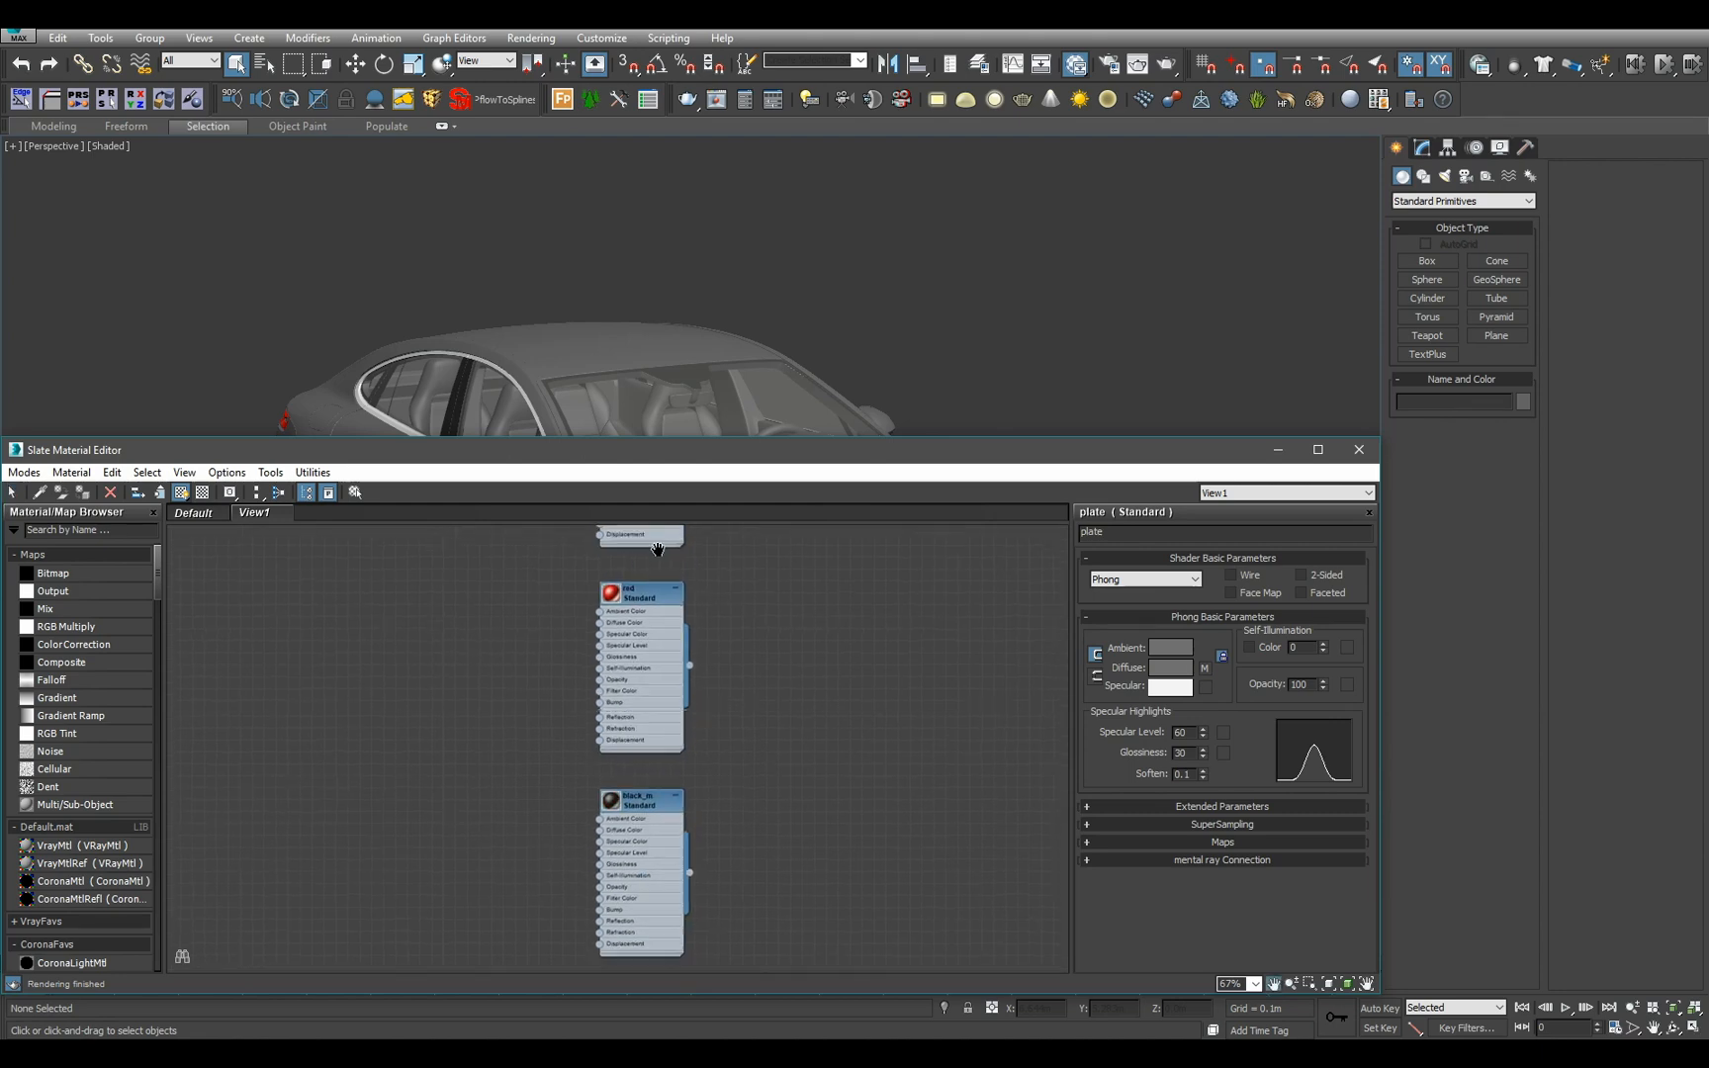
{"action": "middle_click_drag", "start_coordinate": [668, 861], "coordinate": [659, 613]}
{"action": "middle_click_drag", "start_coordinate": [677, 974], "coordinate": [667, 712]}
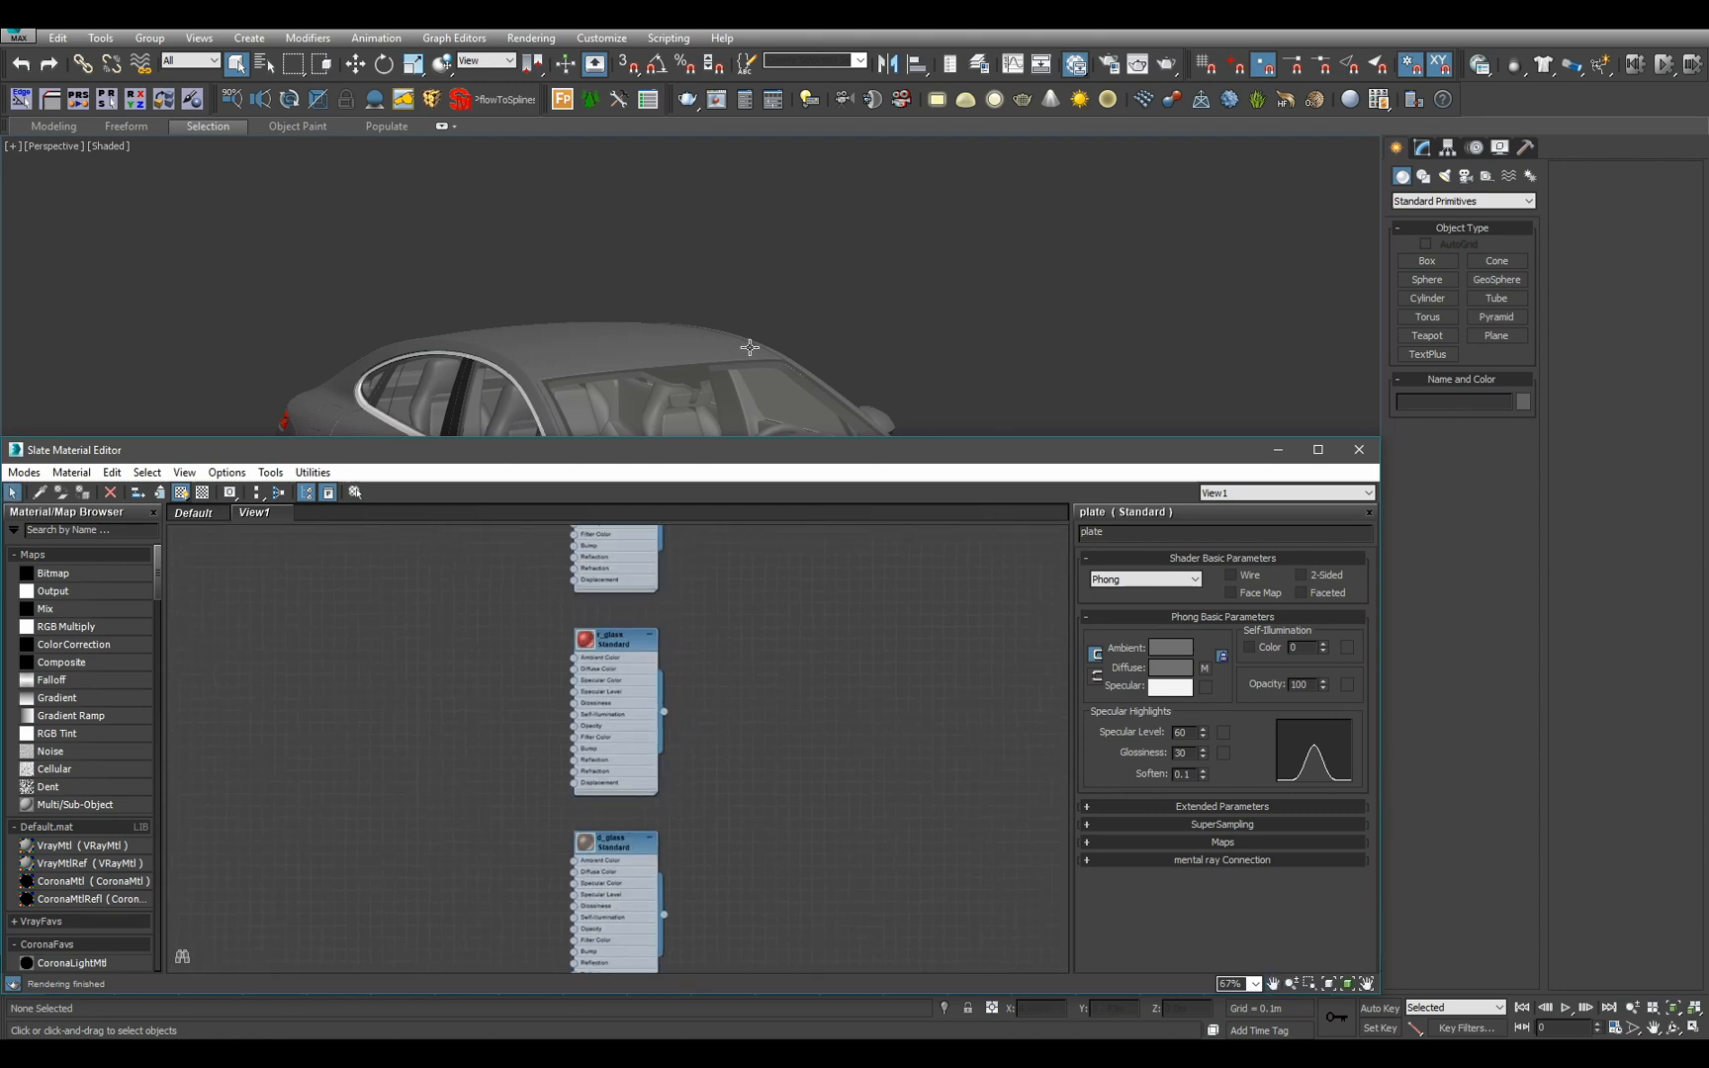
{"action": "middle_click_drag", "start_coordinate": [744, 398], "coordinate": [719, 272]}
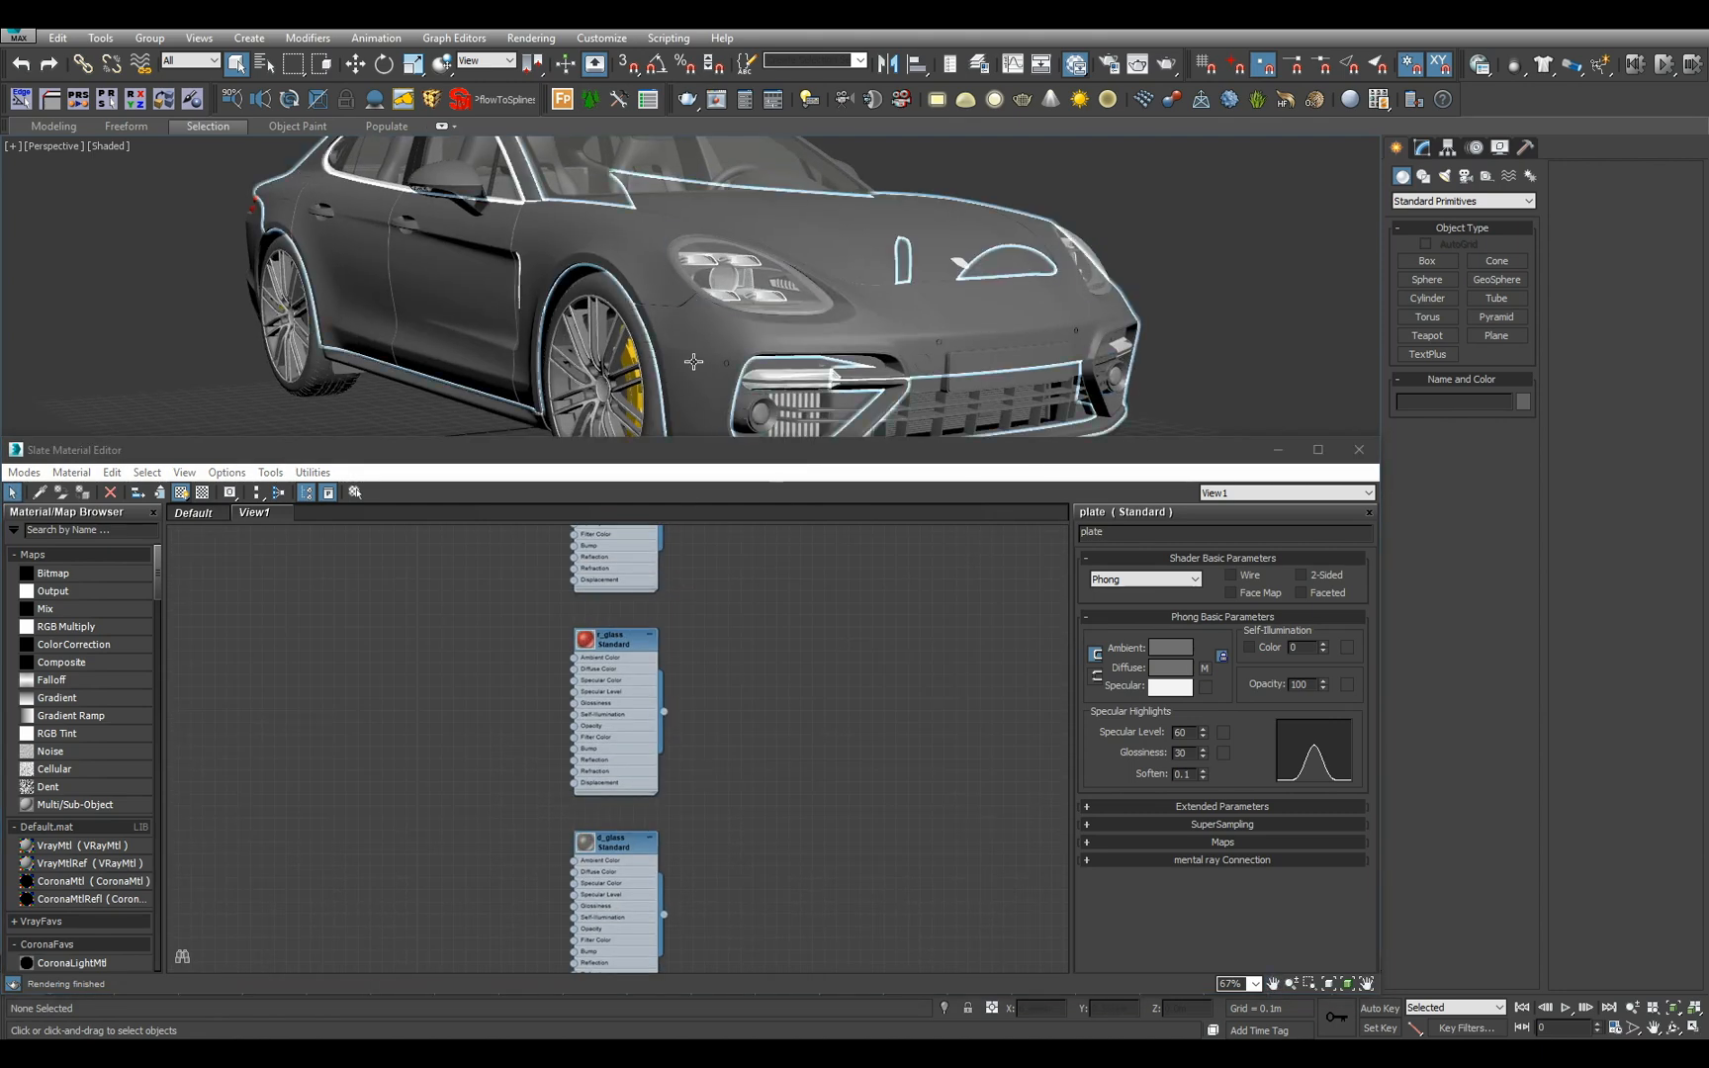
{"action": "middle_click_drag", "start_coordinate": [737, 836], "coordinate": [673, 573]}
{"action": "middle_click_drag", "start_coordinate": [704, 805], "coordinate": [709, 858]}
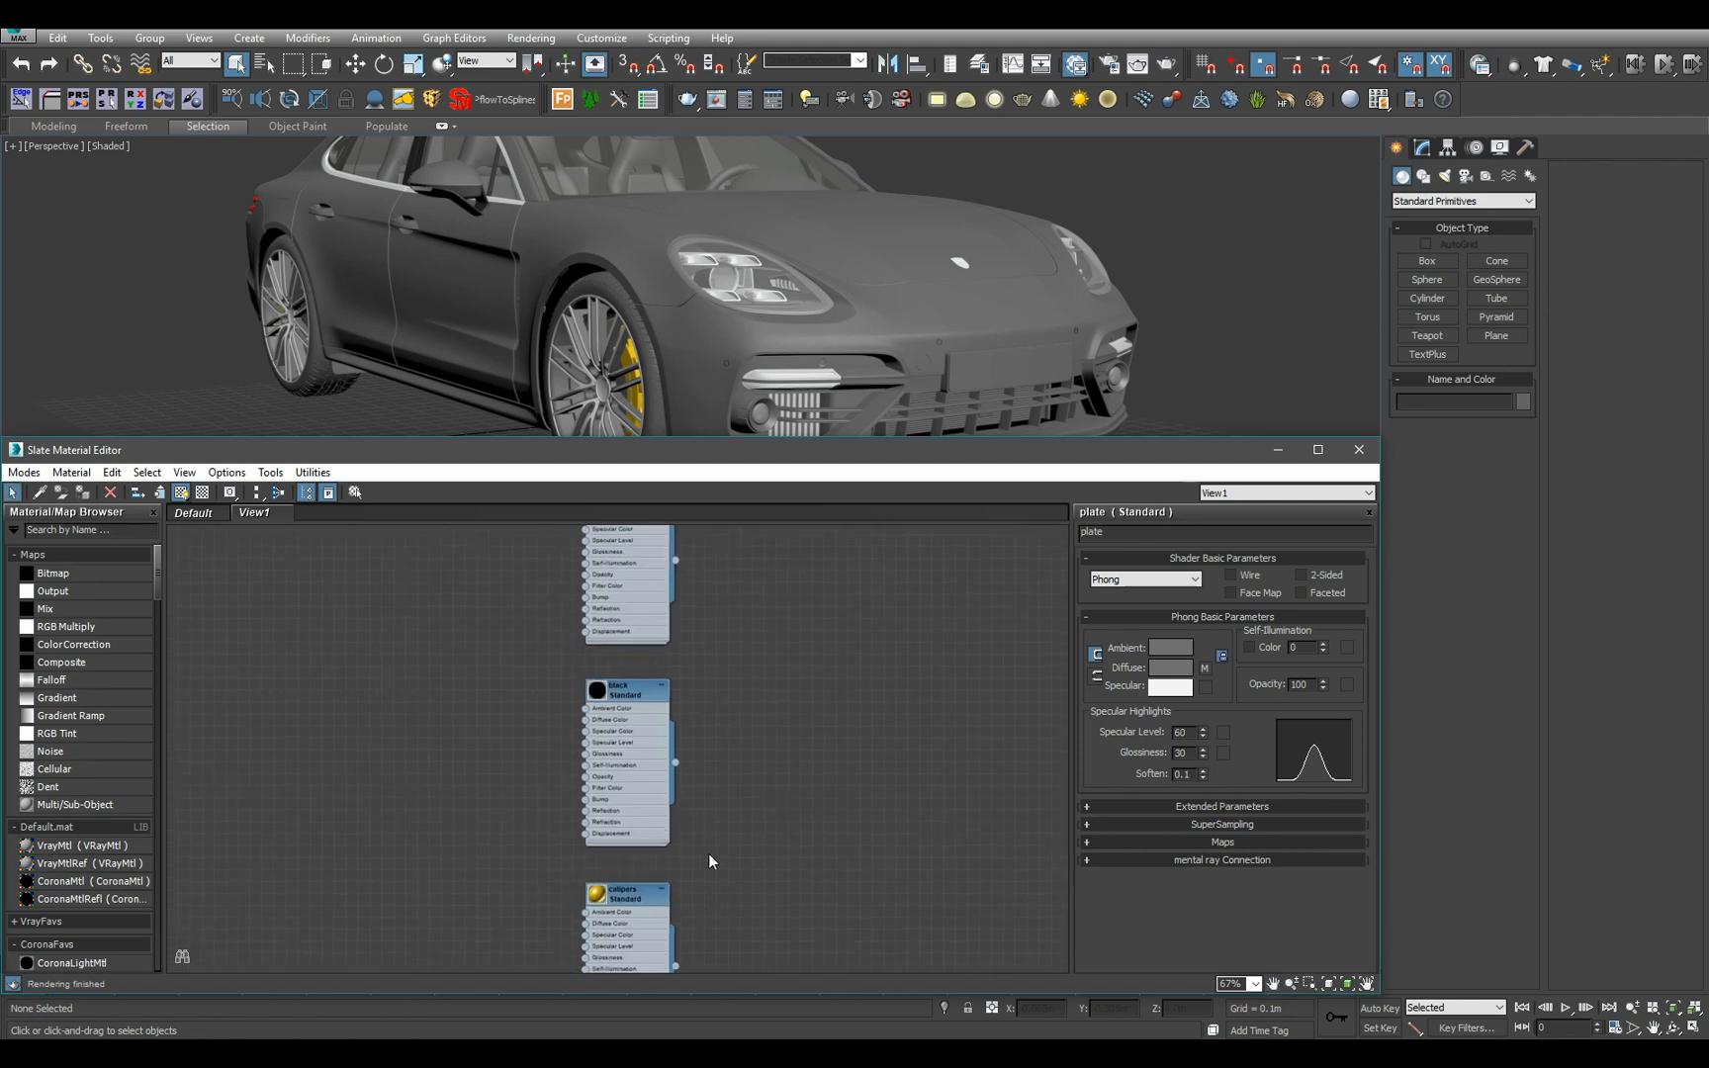
{"action": "middle_click_drag", "start_coordinate": [803, 678], "coordinate": [829, 866]}
{"action": "middle_click_drag", "start_coordinate": [854, 661], "coordinate": [849, 799]}
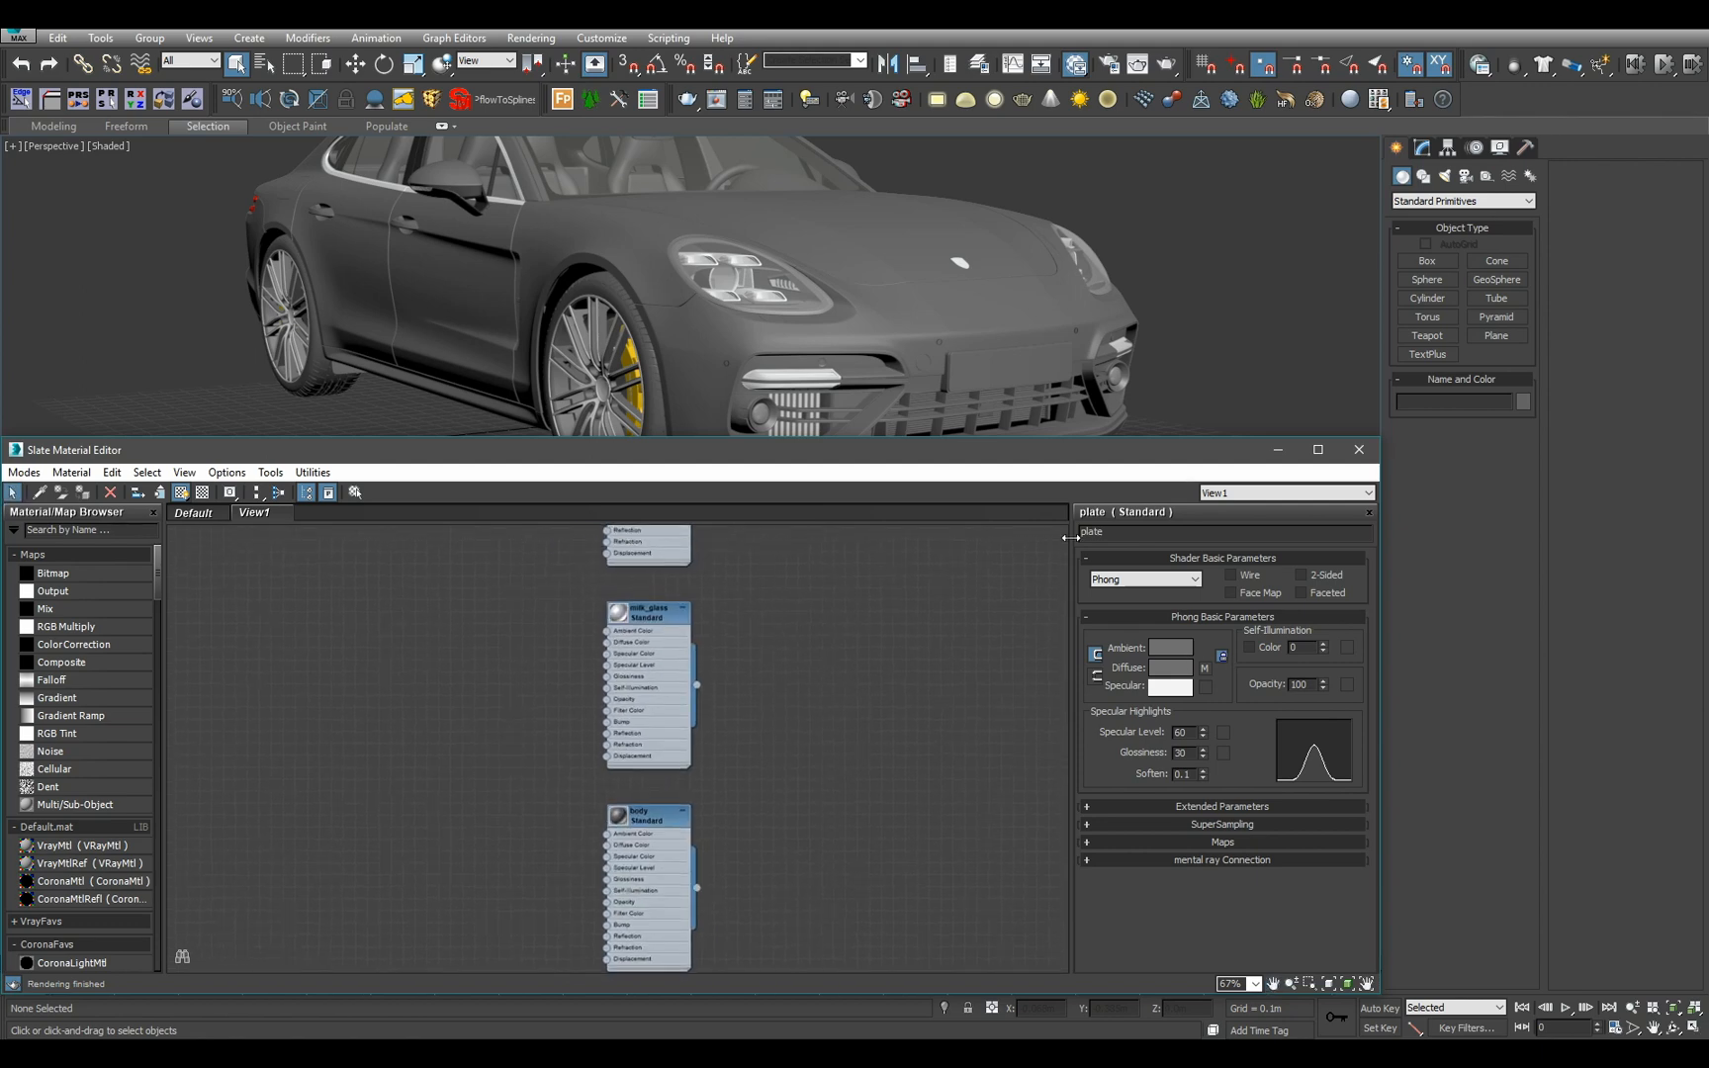
- Select the parts from black_01 through black_m_09 by name and isolate them in the viewport
{"action": "left_click", "coordinate": [1278, 451]}
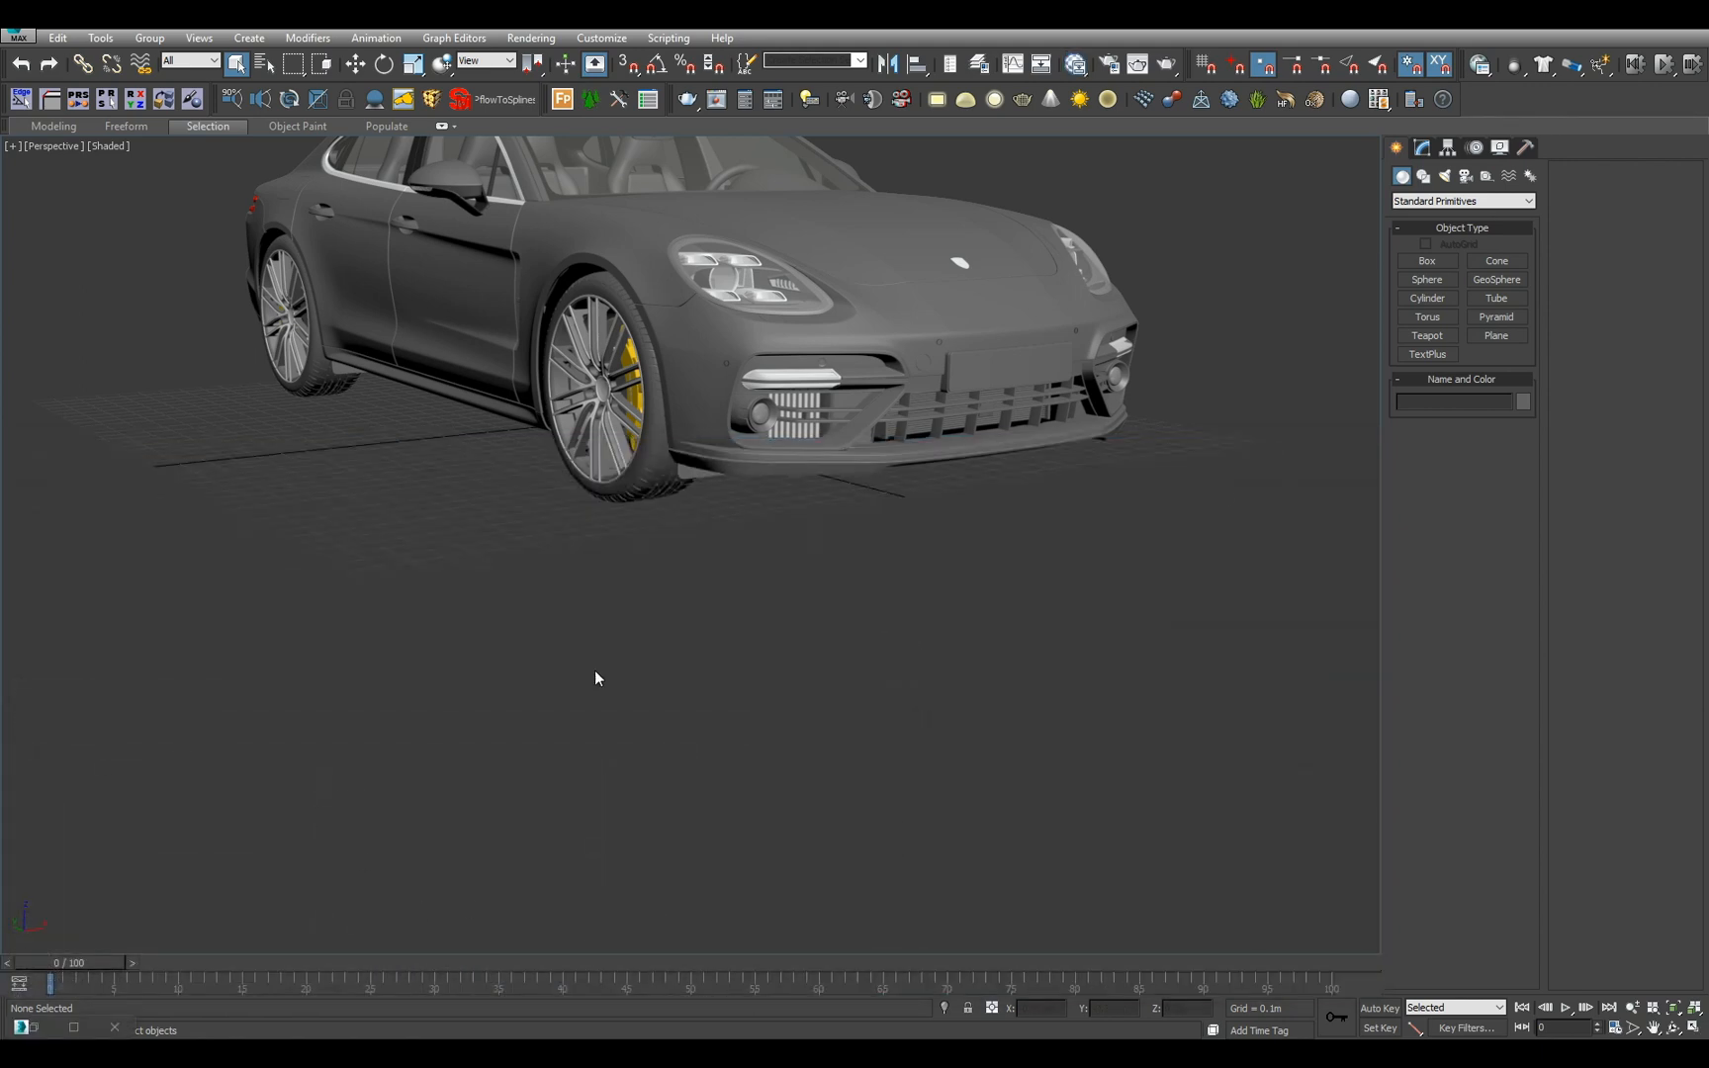
{"action": "middle_click_drag", "start_coordinate": [673, 420], "coordinate": [706, 750]}
{"action": "key", "text": "h"}
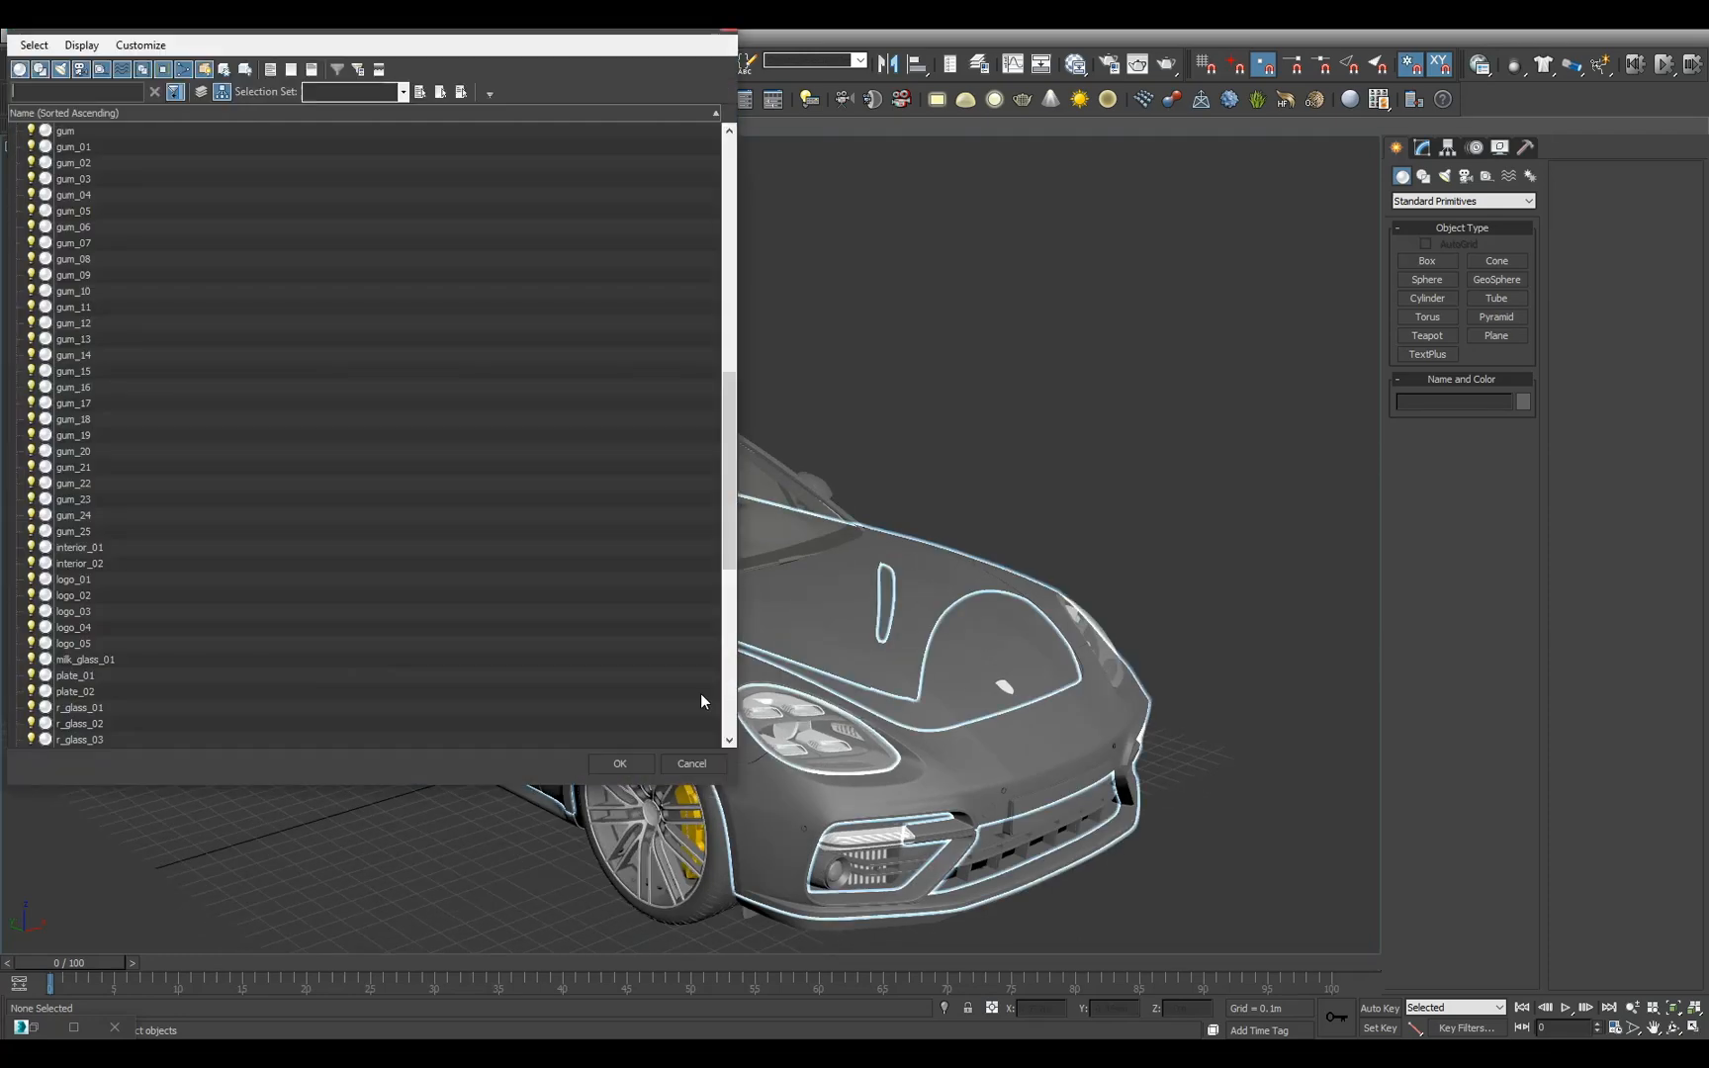
{"action": "left_click_drag", "start_coordinate": [733, 469], "coordinate": [712, 195]}
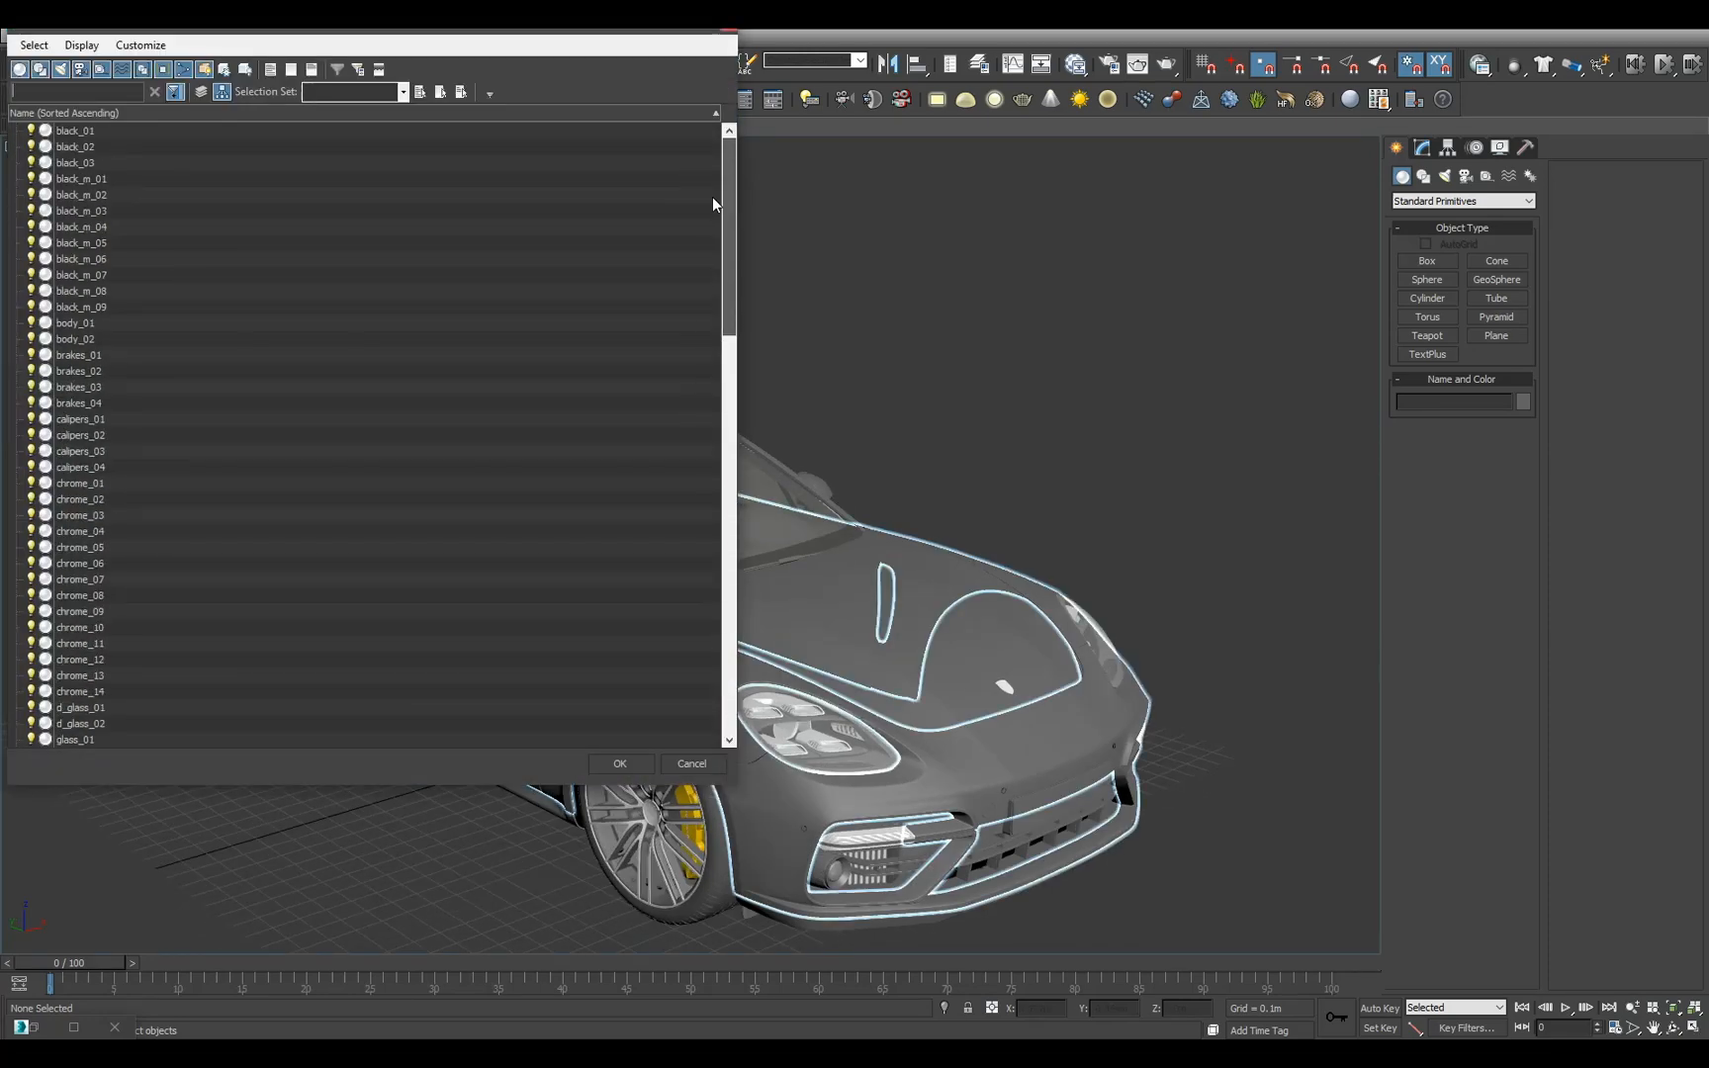
{"action": "left_click", "coordinate": [143, 178]}
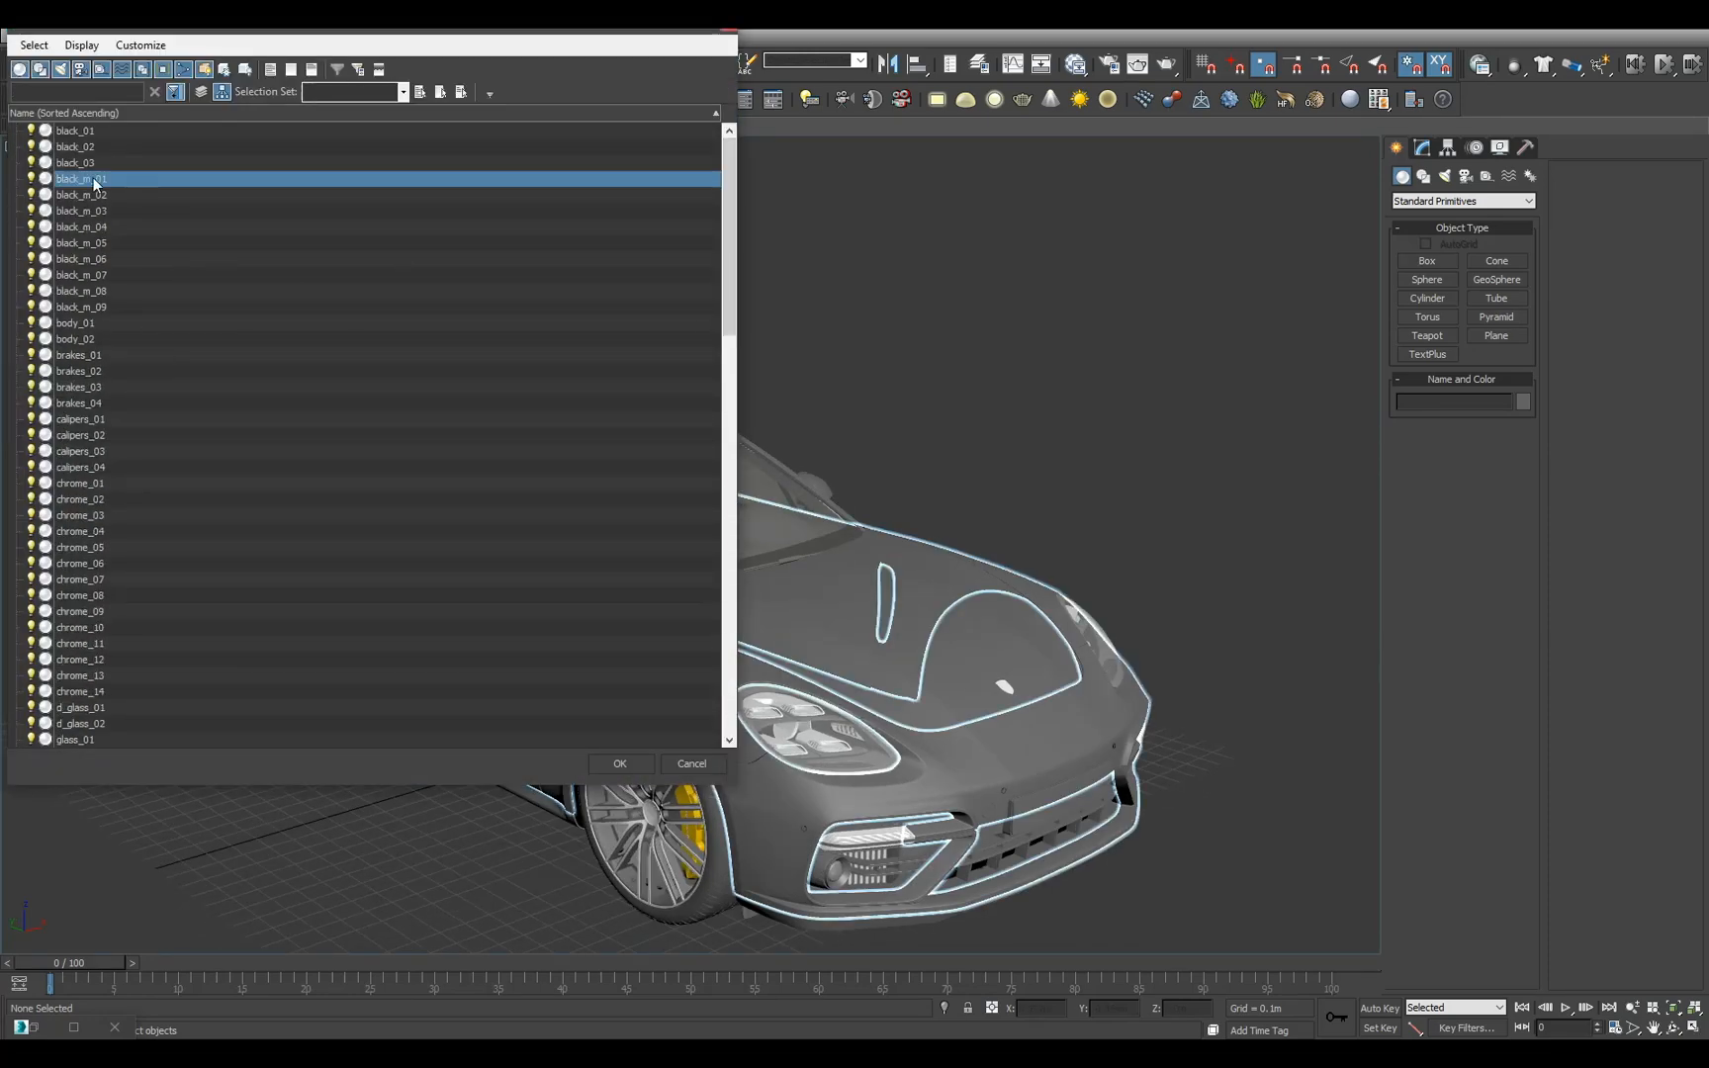
{"action": "left_click", "coordinate": [95, 137]}
{"action": "left_click", "coordinate": [112, 308], "text": "shift"}
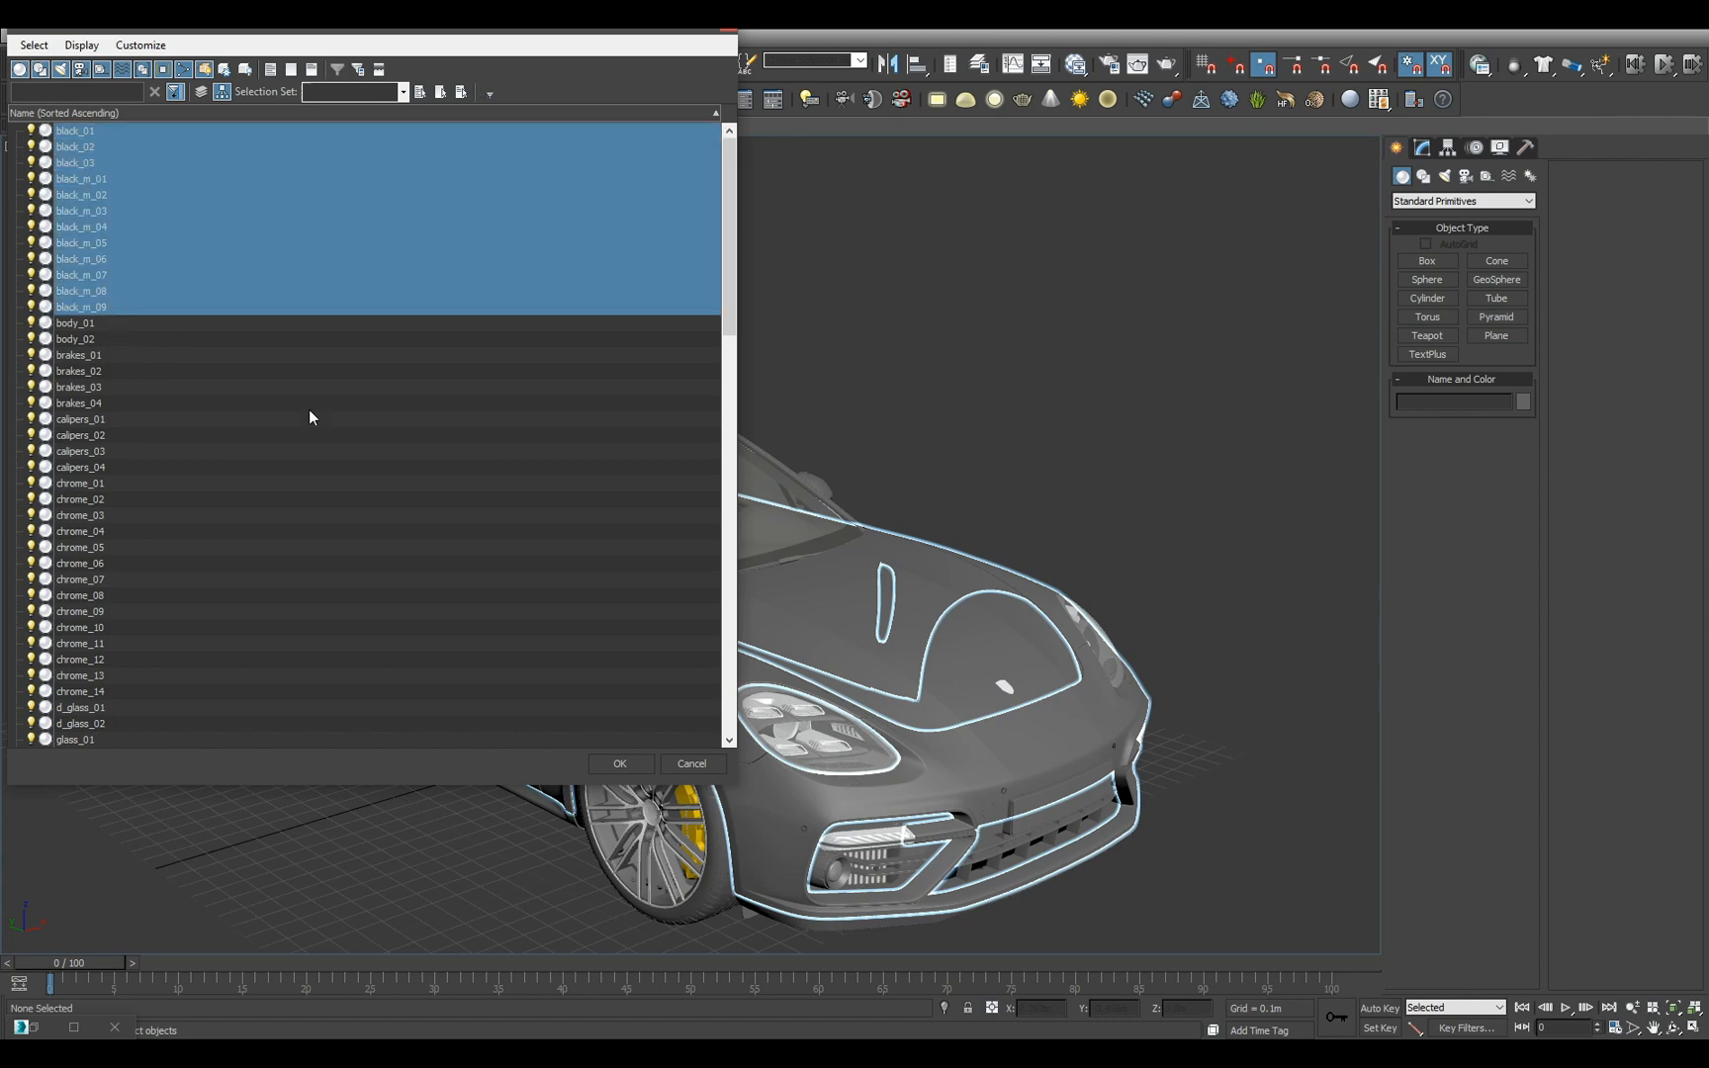
{"action": "left_click", "coordinate": [620, 764]}
{"action": "key", "text": "alt+q"}
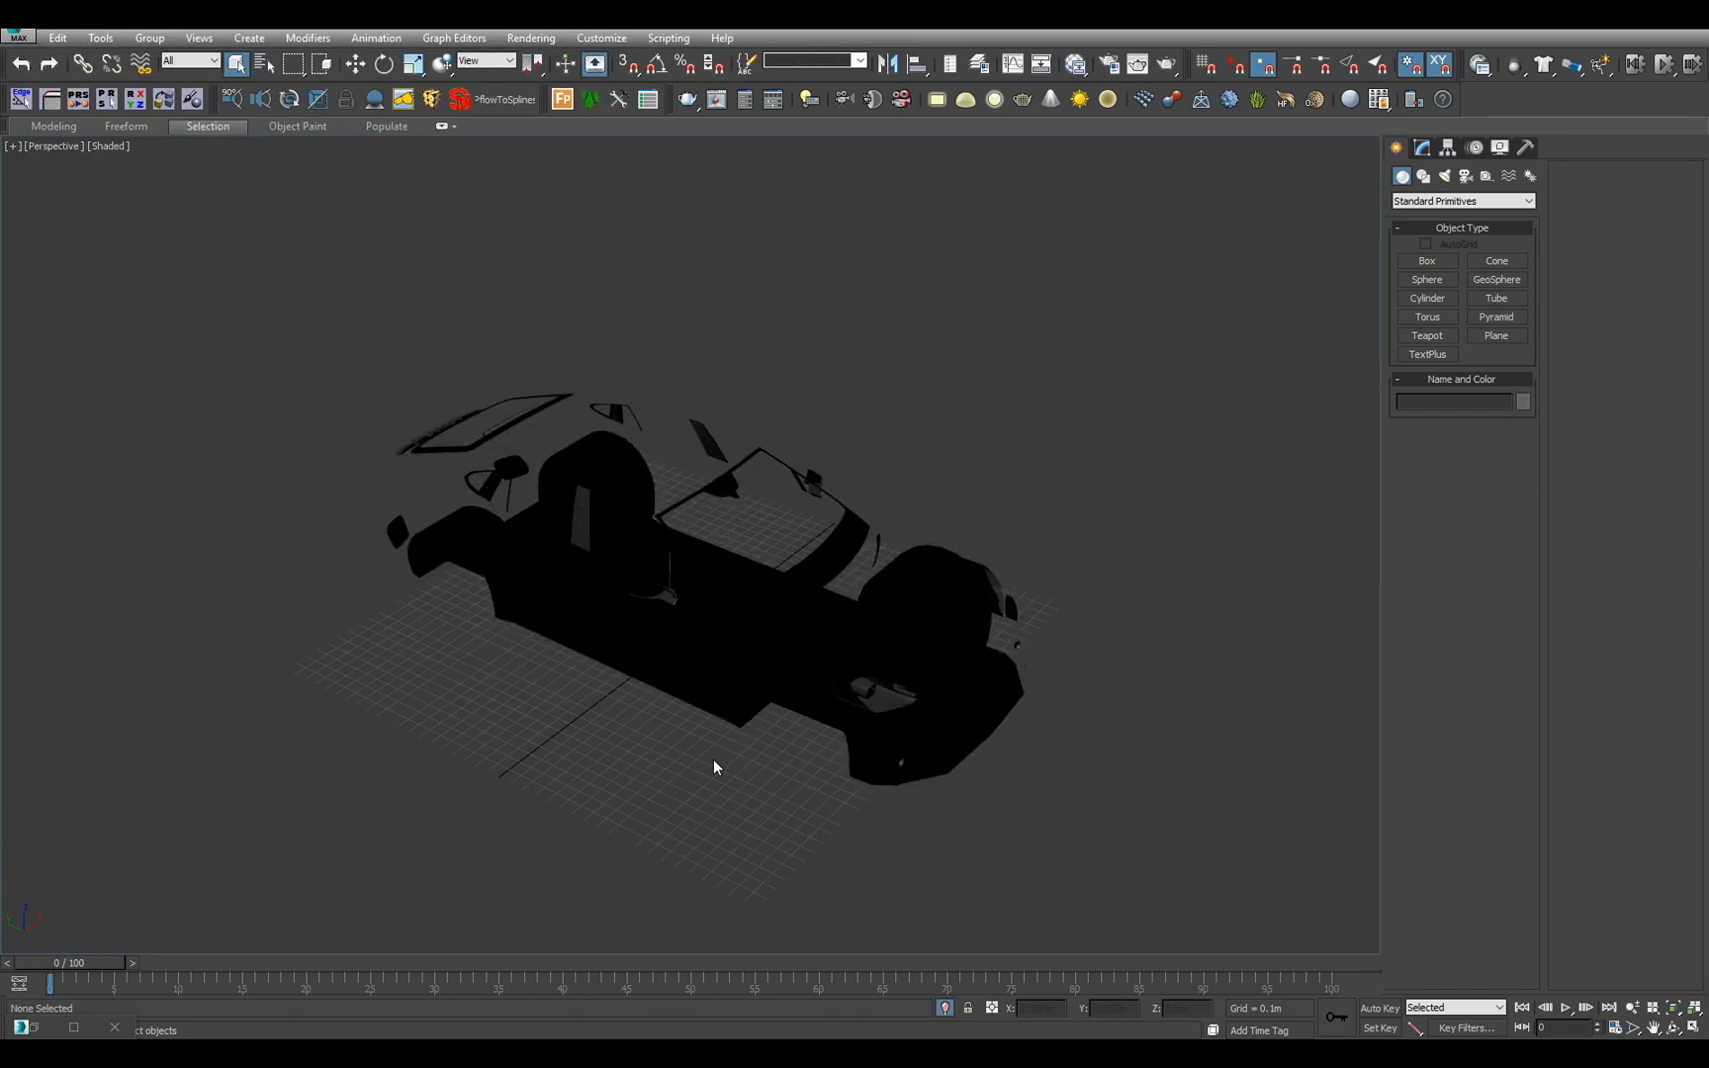
- Try moving the black_m_02 part upward and undo the move
{"action": "middle_click_drag", "start_coordinate": [716, 755], "coordinate": [752, 695], "text": "alt"}
{"action": "key", "text": "h"}
{"action": "double_click", "coordinate": [103, 197]}
{"action": "scroll", "coordinate": [713, 670], "scroll_direction": "up", "scroll_amount": 3}
{"action": "scroll", "coordinate": [742, 683], "scroll_direction": "down", "scroll_amount": 4}
{"action": "middle_click_drag", "start_coordinate": [714, 633], "coordinate": [698, 598], "text": "alt"}
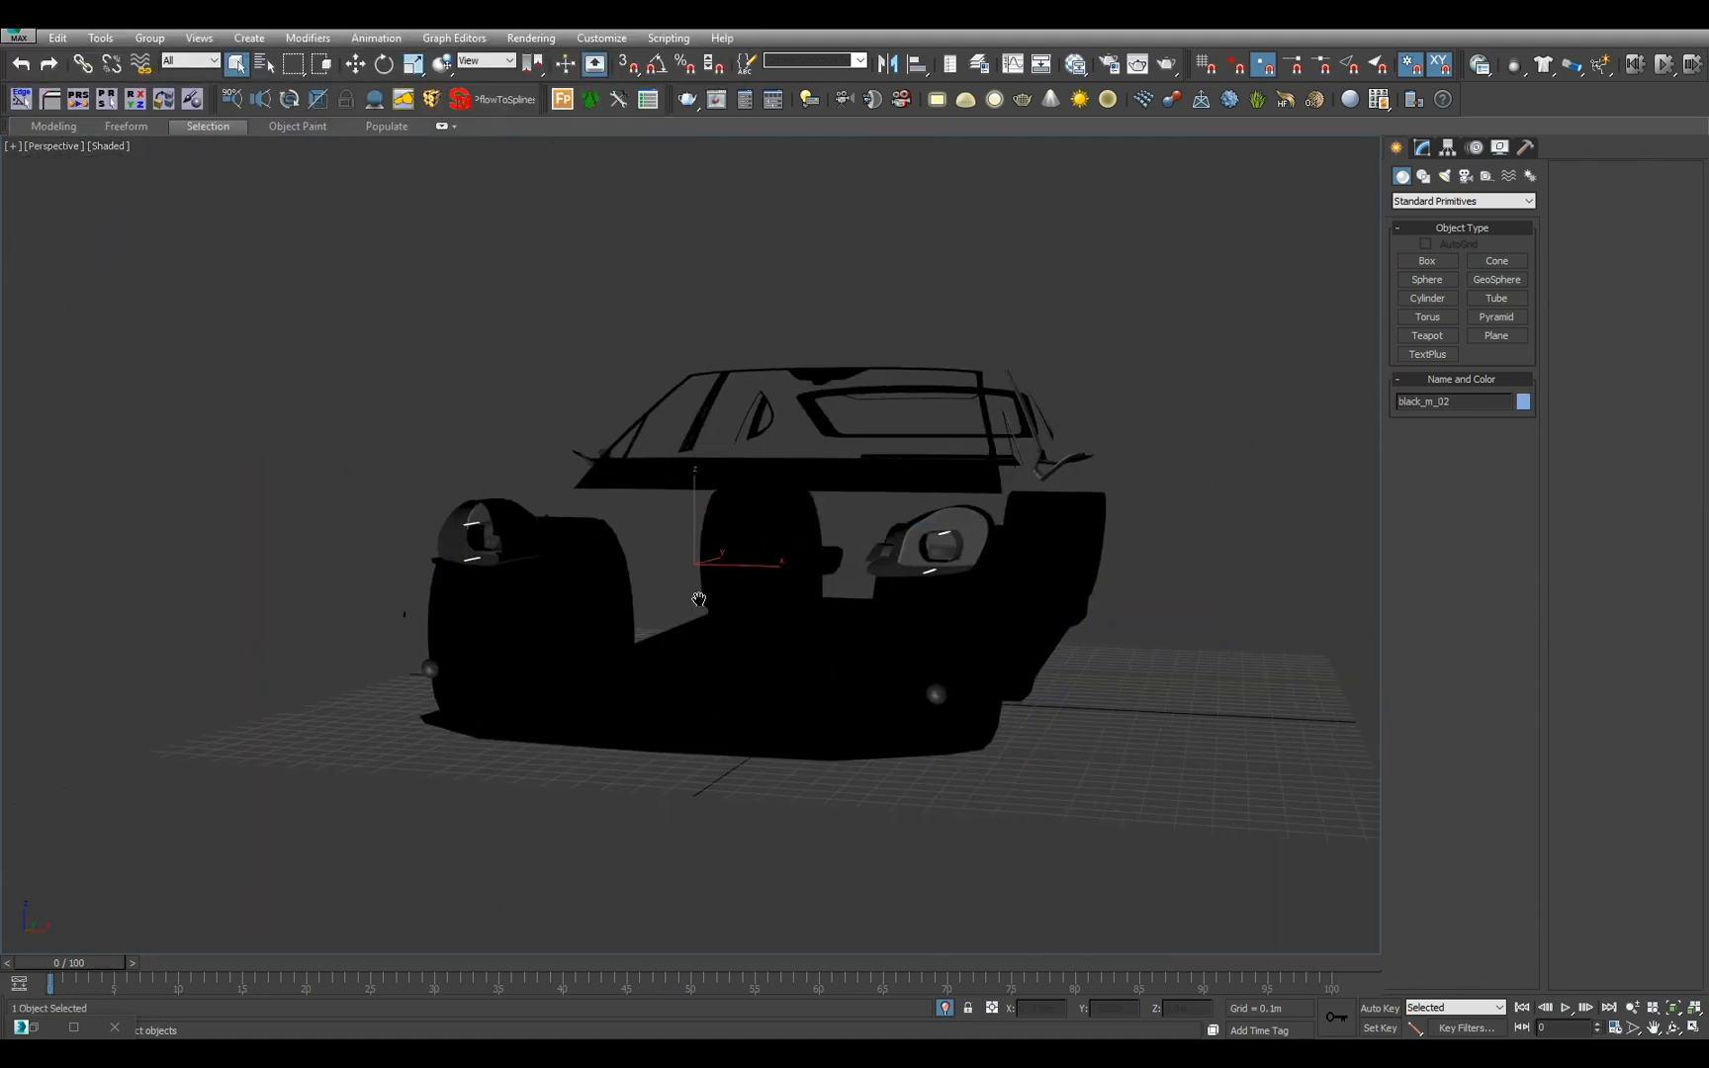
{"action": "scroll", "coordinate": [738, 561], "scroll_direction": "up", "scroll_amount": 3}
{"action": "key", "text": "w"}
{"action": "left_click_drag", "start_coordinate": [751, 573], "coordinate": [751, 483]}
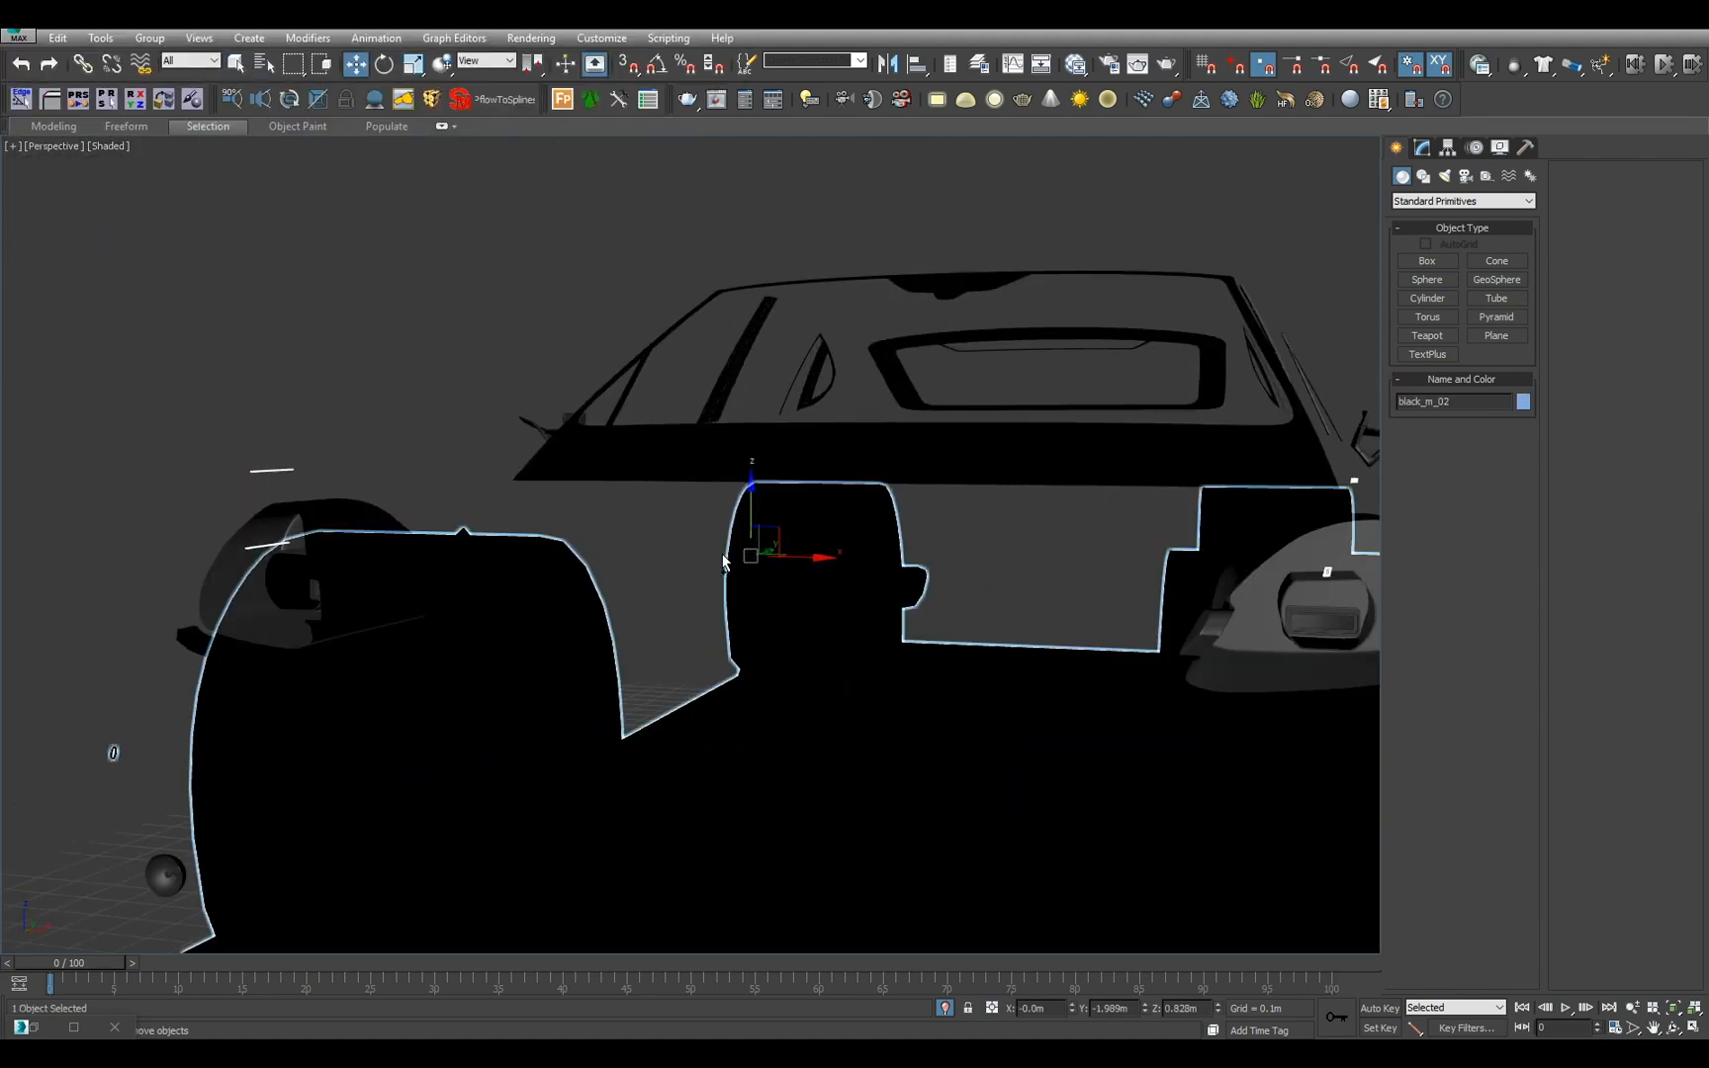
{"action": "key", "text": "ctrl+z"}
- Examine the isolated black parts from several sides, selecting the black_02 headlight housing
{"action": "middle_click_drag", "start_coordinate": [725, 564], "coordinate": [851, 626], "text": "alt"}
{"action": "scroll", "coordinate": [859, 595], "scroll_direction": "up", "scroll_amount": 2}
{"action": "scroll", "coordinate": [851, 626], "scroll_direction": "up", "scroll_amount": 2}
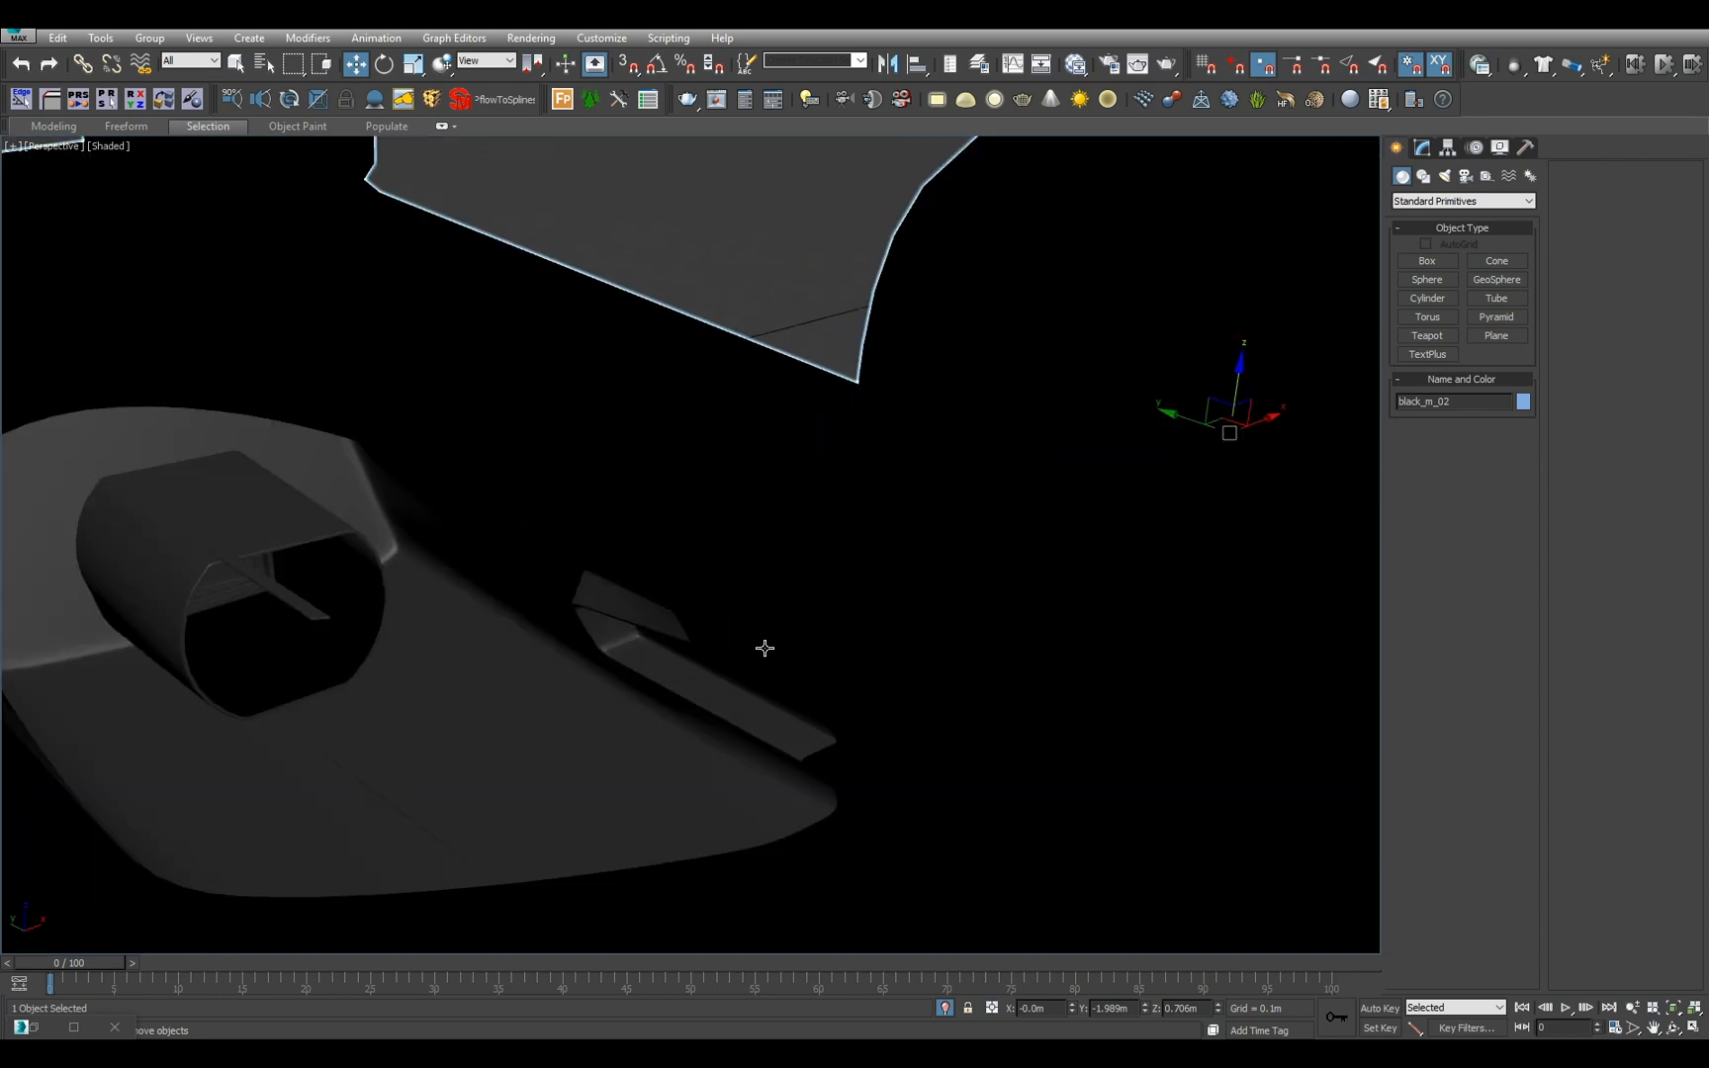
{"action": "scroll", "coordinate": [767, 645], "scroll_direction": "down", "scroll_amount": 4}
{"action": "mouse_move", "coordinate": [687, 626]}
{"action": "middle_mouse_down", "text": "alt"}
{"action": "mouse_move", "coordinate": [680, 646]}
{"action": "mouse_move", "coordinate": [652, 610]}
{"action": "mouse_move", "coordinate": [655, 639]}
{"action": "middle_mouse_up", "text": "alt"}
{"action": "key", "text": "q"}
{"action": "left_click", "coordinate": [829, 759]}
{"action": "middle_click_drag", "start_coordinate": [678, 713], "coordinate": [708, 708], "text": "alt"}
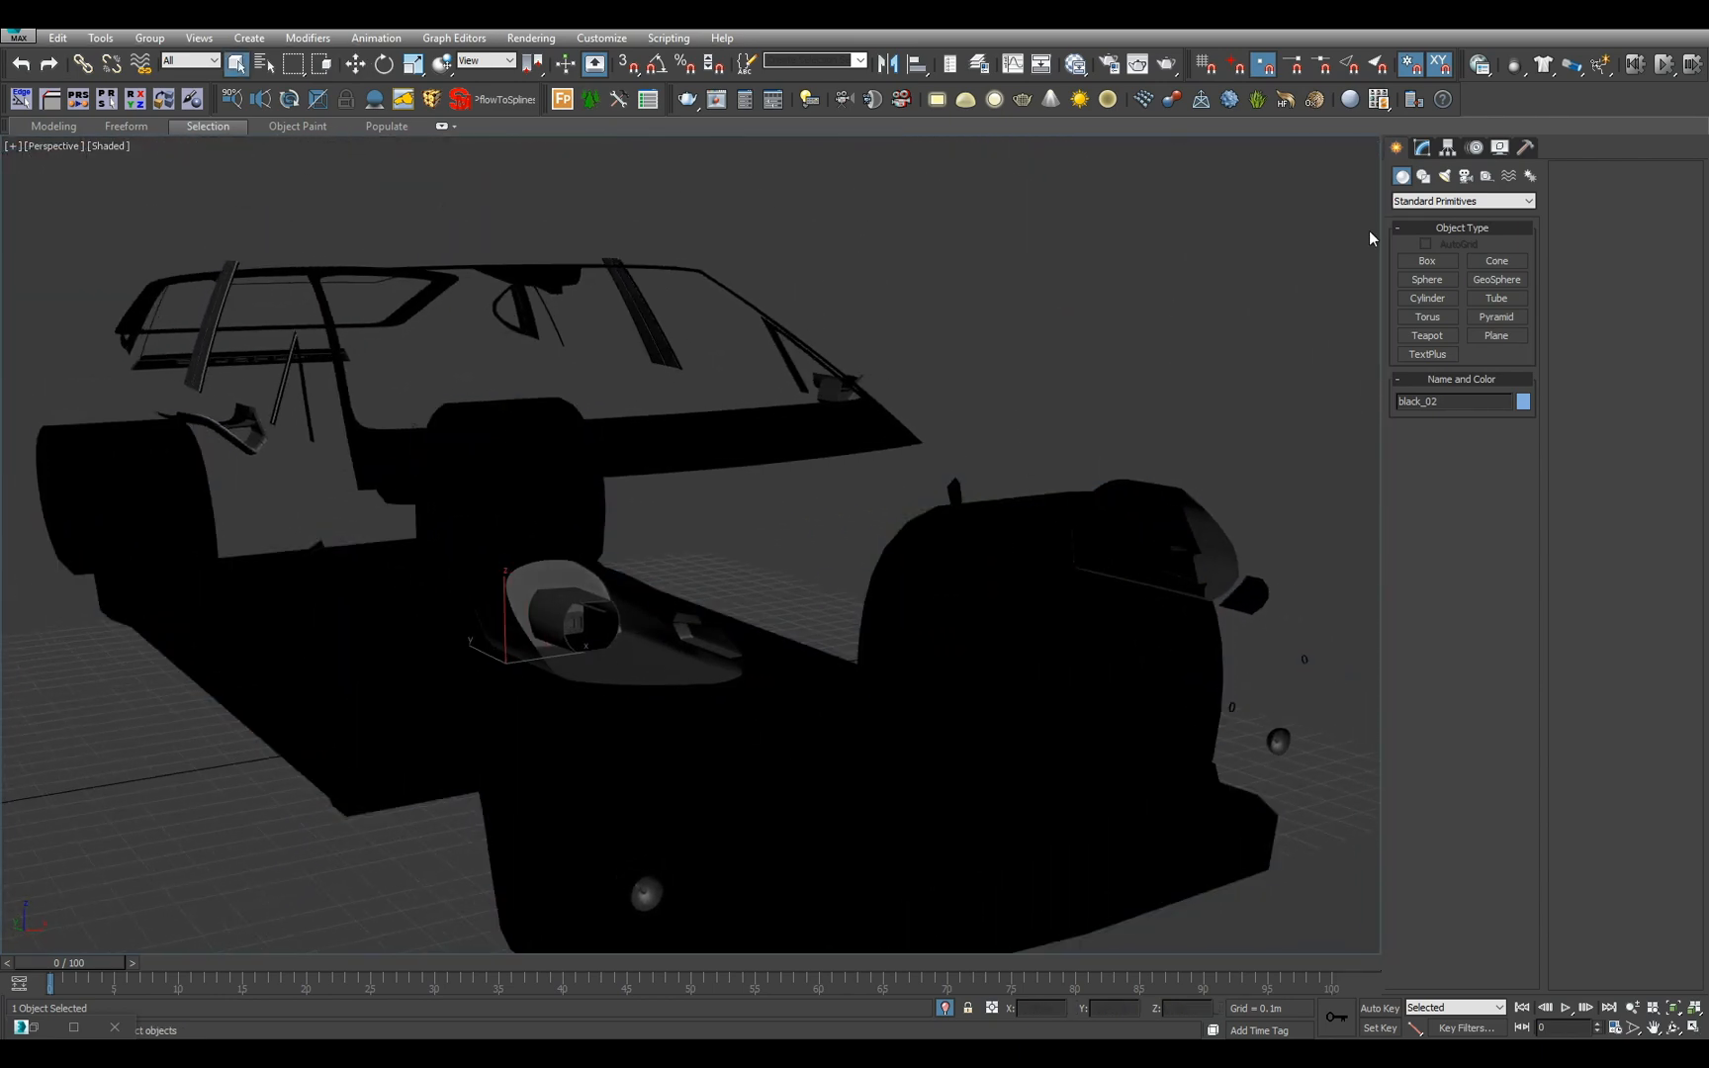
{"action": "middle_click_drag", "start_coordinate": [663, 537], "coordinate": [1110, 608], "text": "alt"}
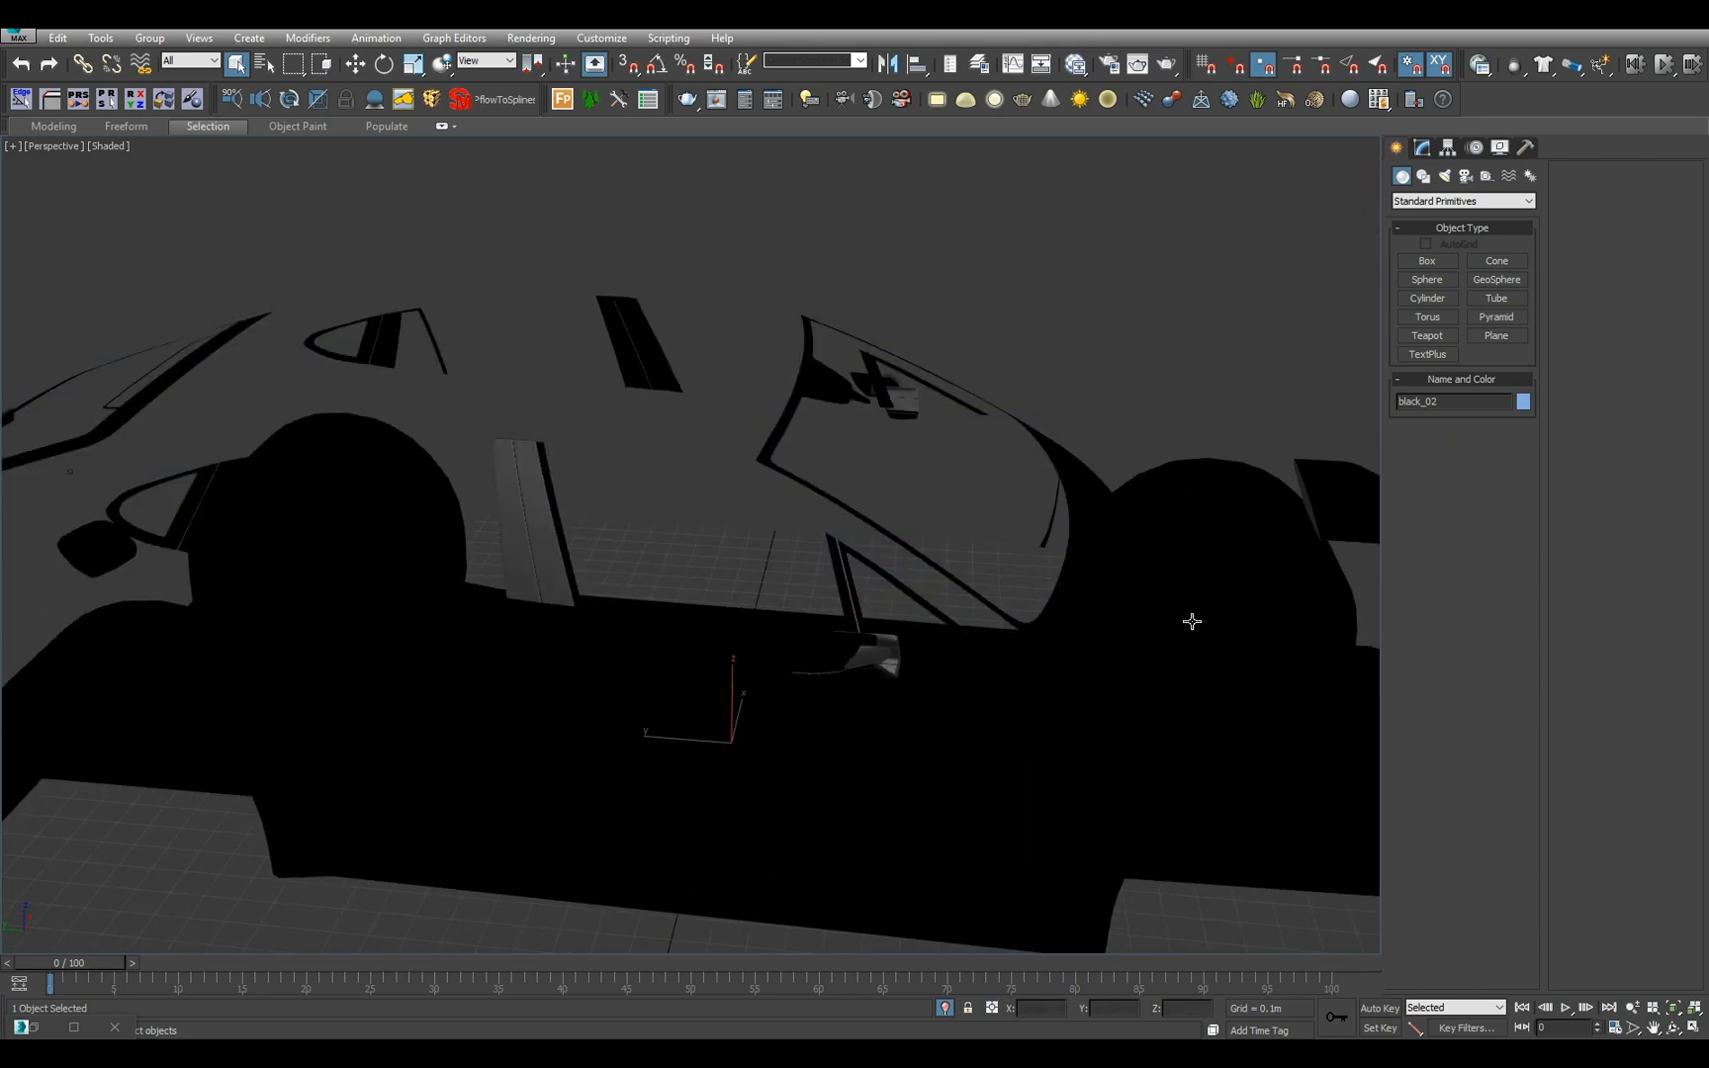
{"action": "middle_click_drag", "start_coordinate": [1133, 478], "coordinate": [902, 669], "text": "alt"}
{"action": "middle_click_drag", "start_coordinate": [713, 641], "coordinate": [805, 629], "text": "alt"}
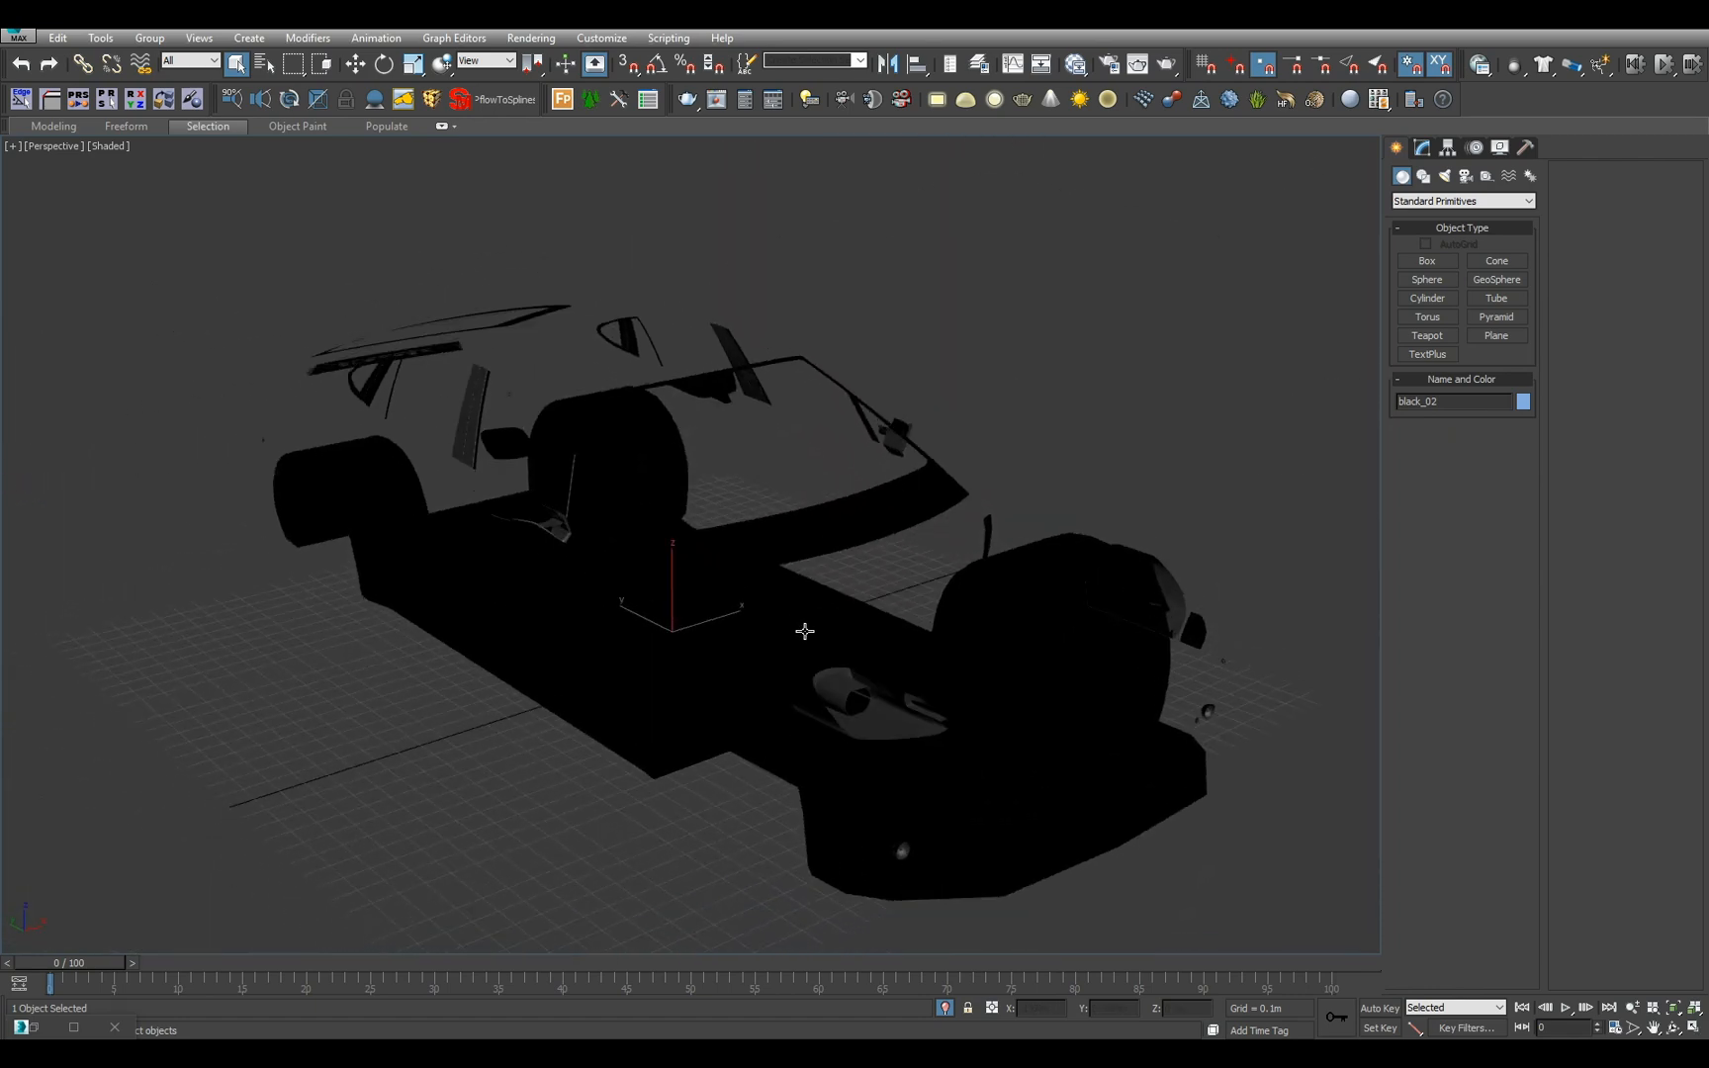
- Merge black_01, black_02 and black_03 into one object and name it Black_Holdout
{"action": "key", "text": "h"}
{"action": "left_click", "coordinate": [122, 133]}
{"action": "left_click", "coordinate": [158, 163], "text": "shift"}
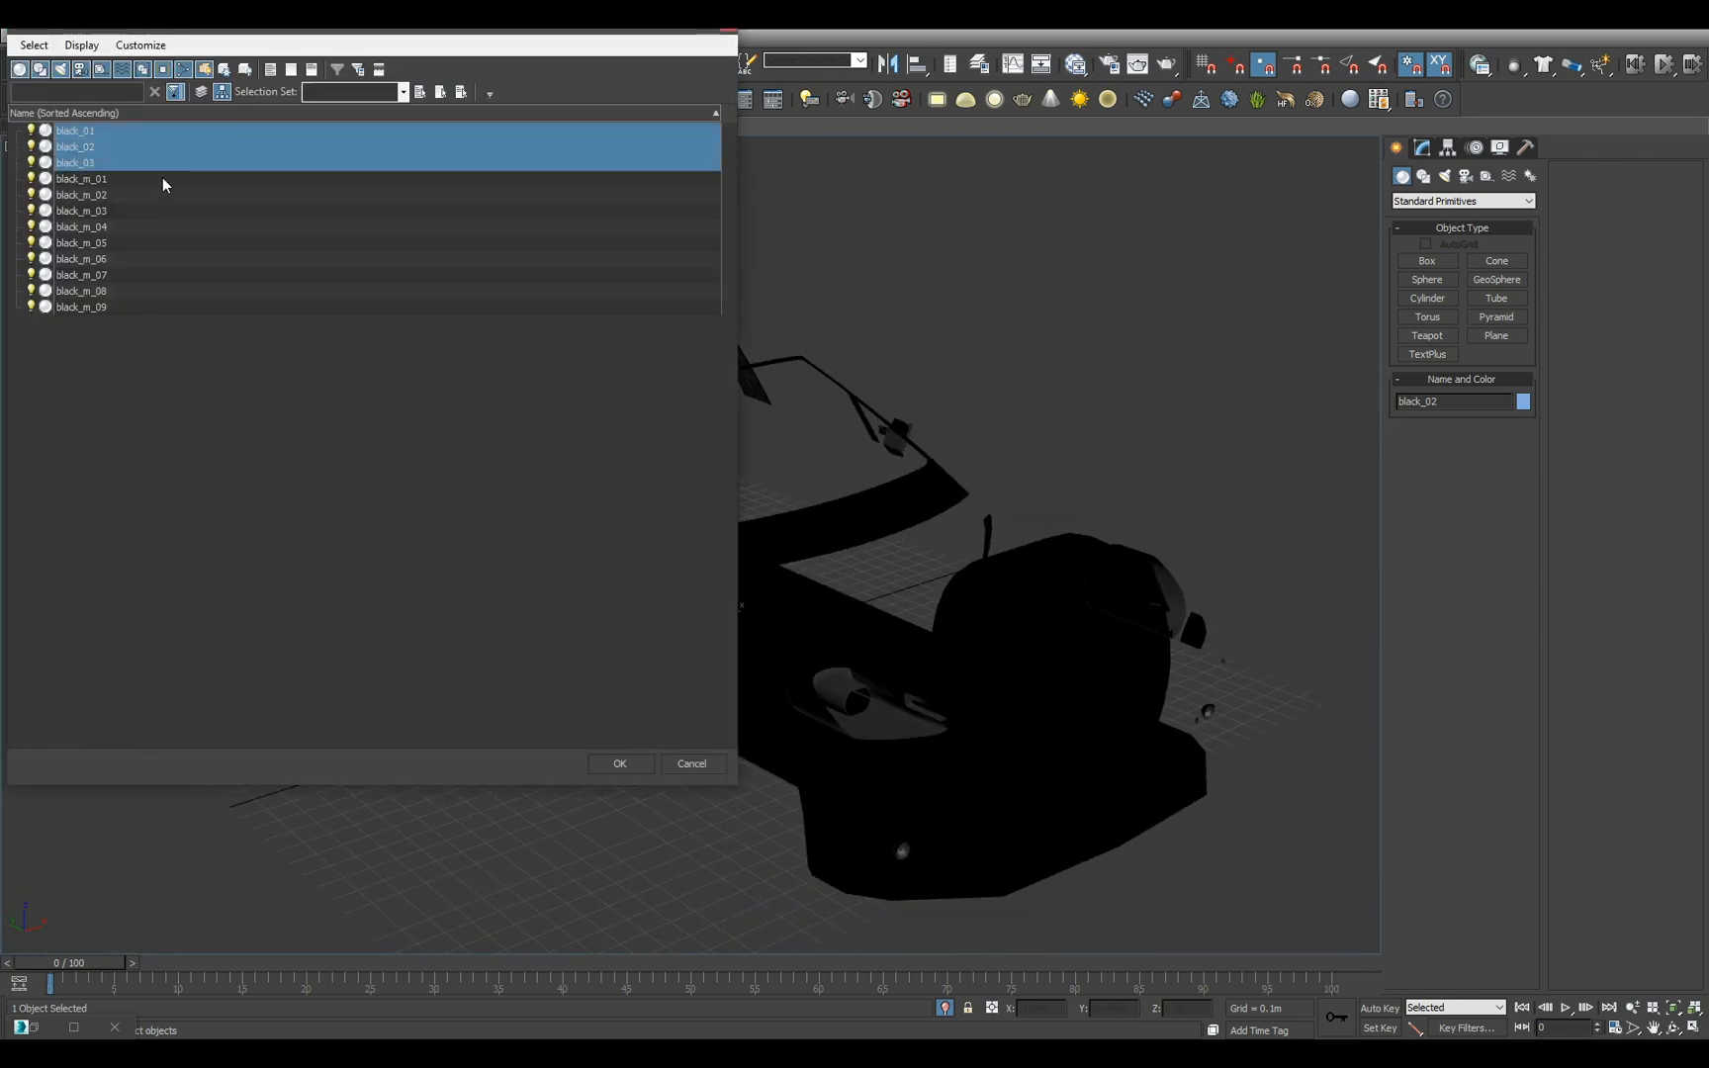
{"action": "left_click", "coordinate": [623, 764]}
{"action": "mouse_move", "coordinate": [820, 672]}
{"action": "middle_mouse_down", "text": "alt"}
{"action": "mouse_move", "coordinate": [831, 683]}
{"action": "mouse_move", "coordinate": [736, 687]}
{"action": "mouse_move", "coordinate": [795, 680]}
{"action": "middle_mouse_up", "text": "alt"}
{"action": "left_click", "coordinate": [735, 652]}
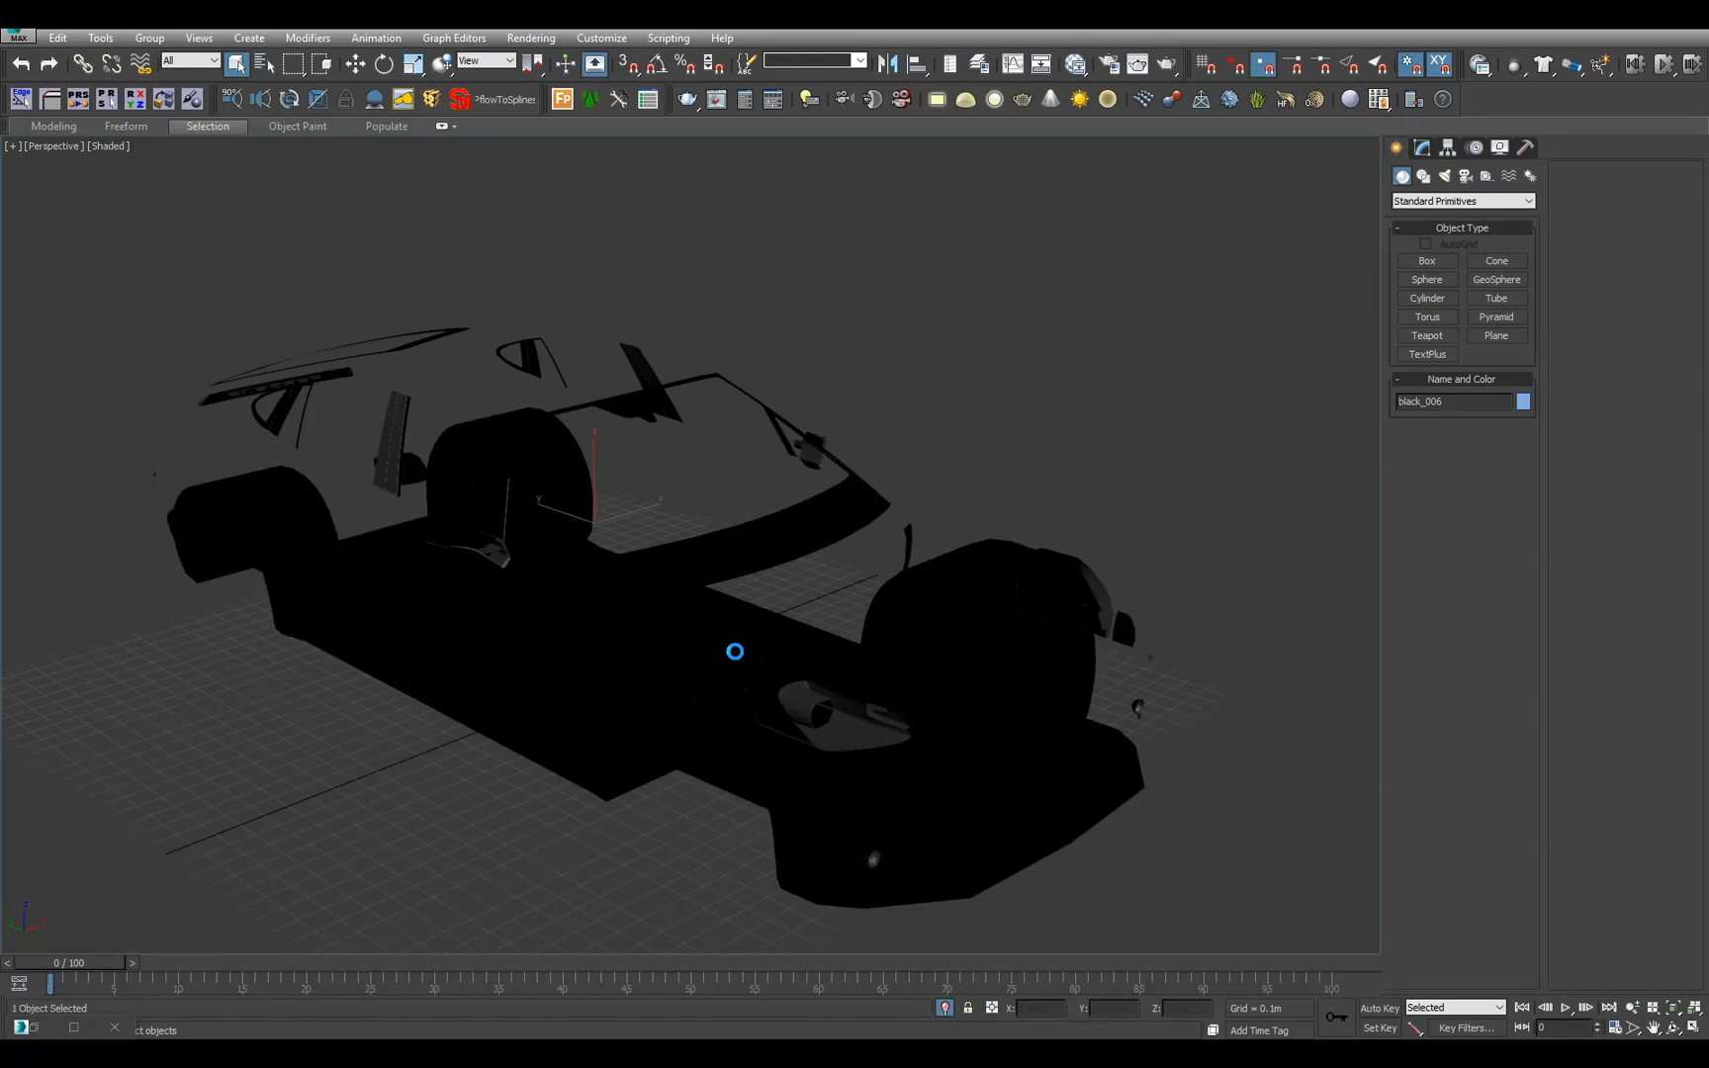
{"action": "middle_click_drag", "start_coordinate": [875, 660], "coordinate": [903, 620], "text": "alt"}
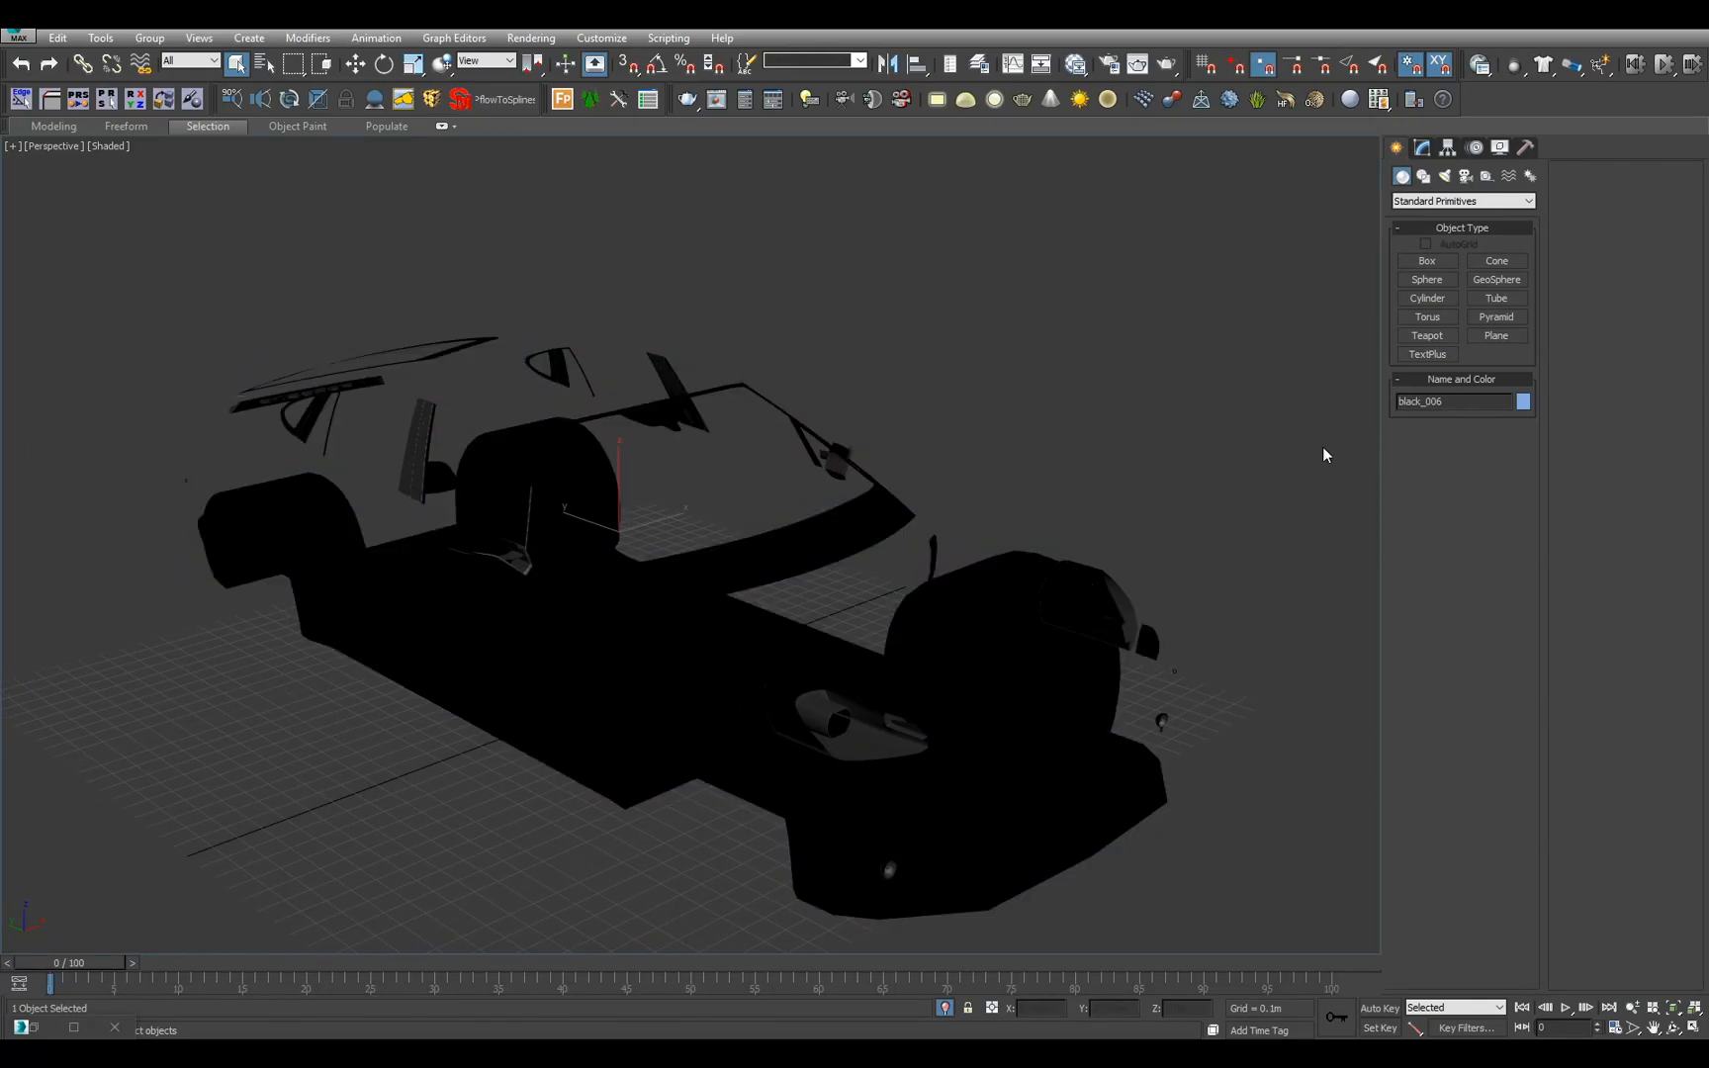
{"action": "double_click", "coordinate": [1470, 405]}
{"action": "type", "text": "BLa"}
{"action": "left_click", "coordinate": [825, 259]}
- Merge black_m_01 through black_m_09 into one object and exit isolation to show the whole car
{"action": "key", "text": "h"}
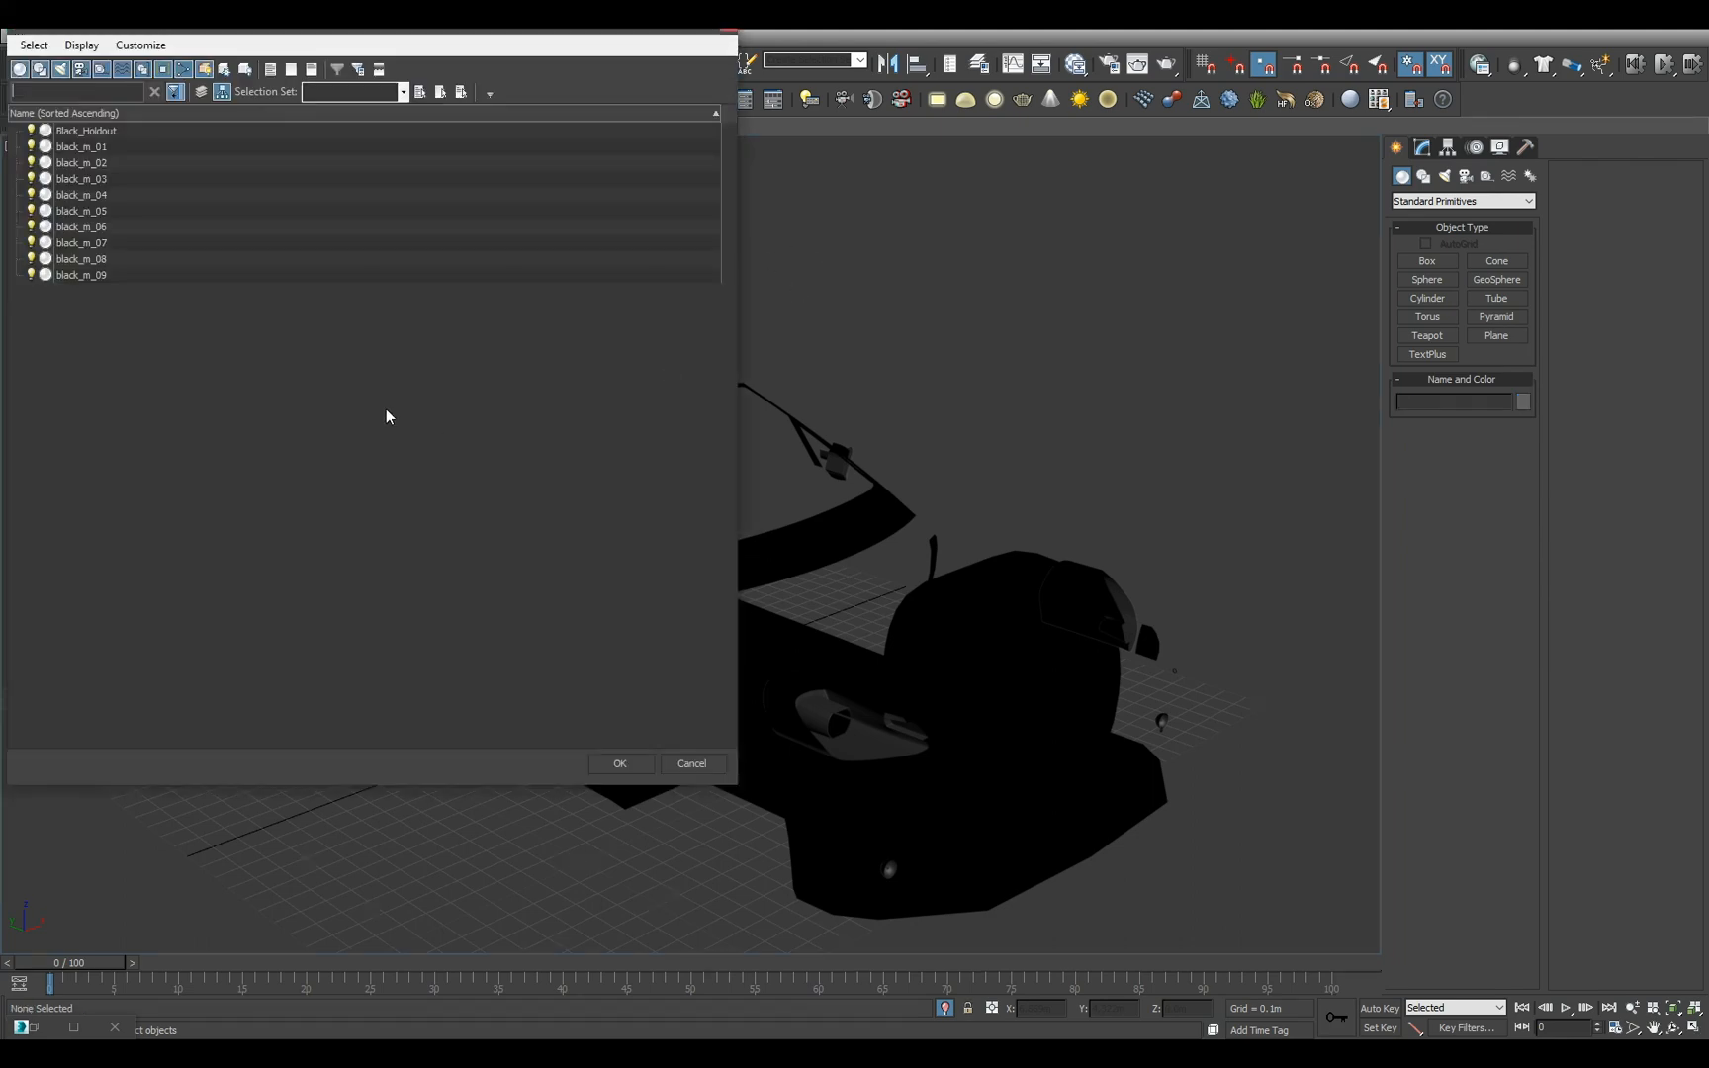
{"action": "left_click", "coordinate": [137, 146]}
{"action": "left_click", "coordinate": [184, 275], "text": "shift"}
{"action": "left_click", "coordinate": [620, 764]}
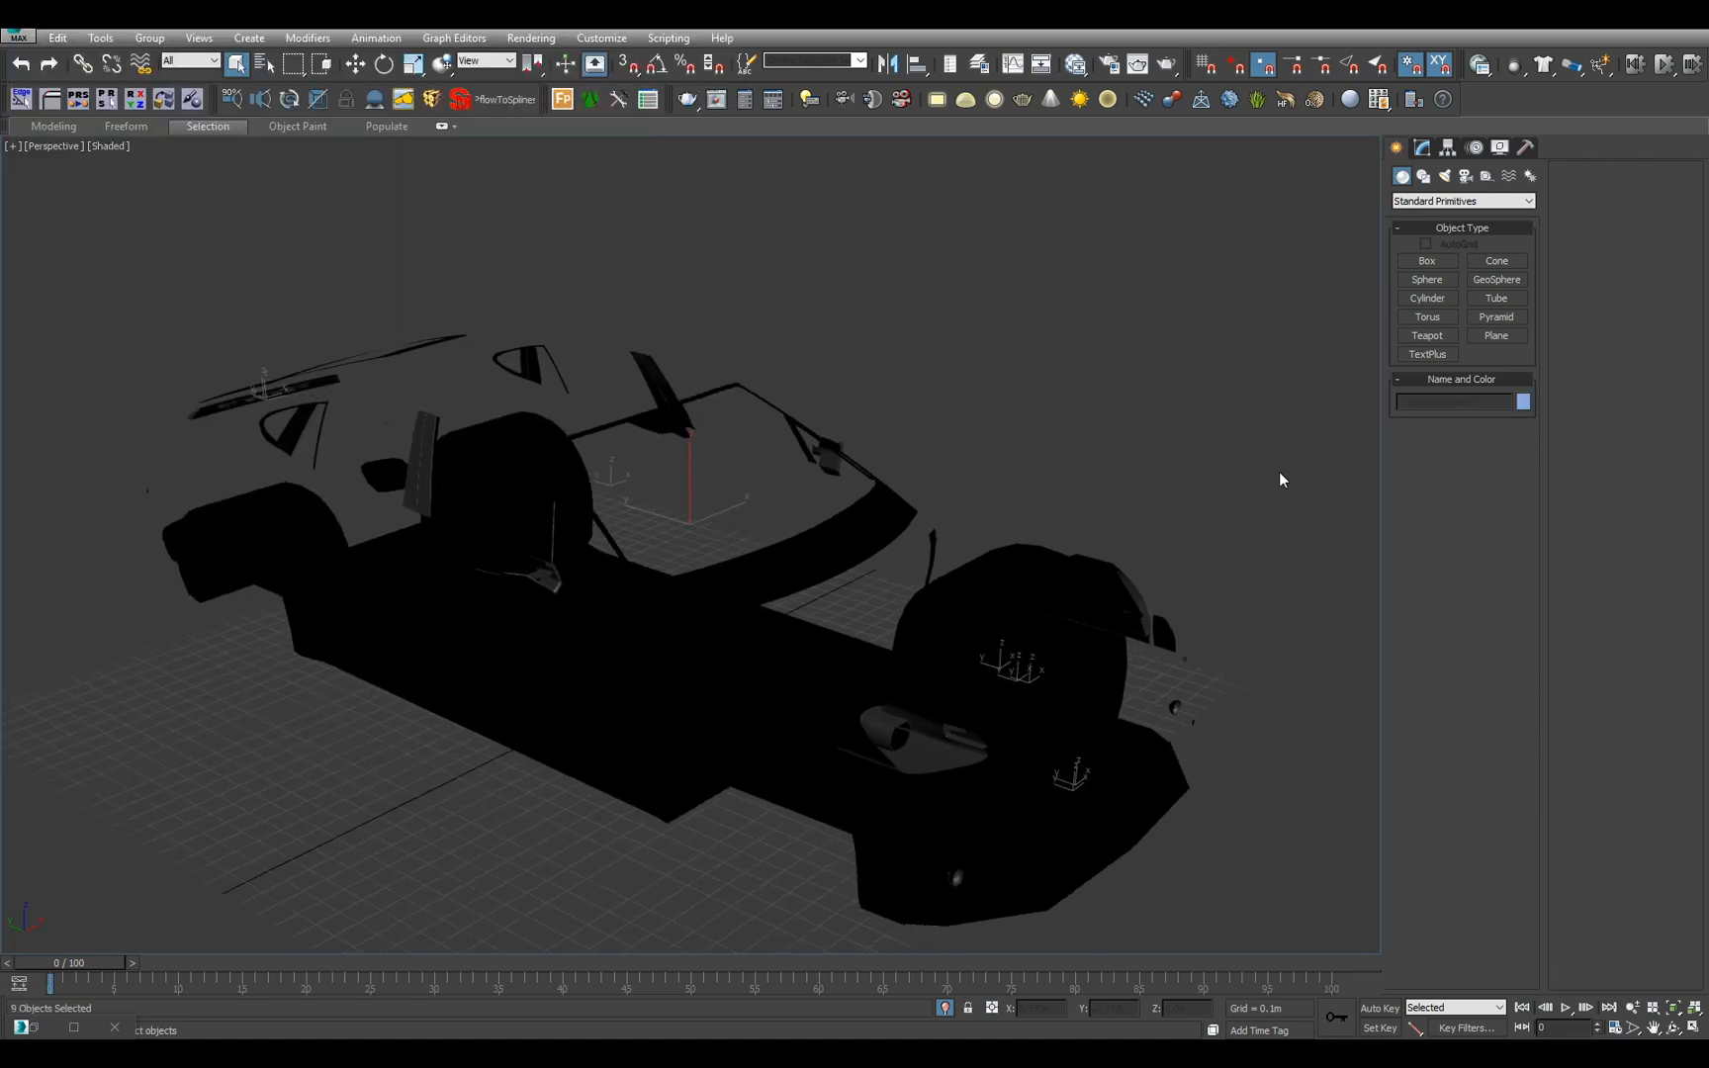
{"action": "key", "text": "alt+q"}
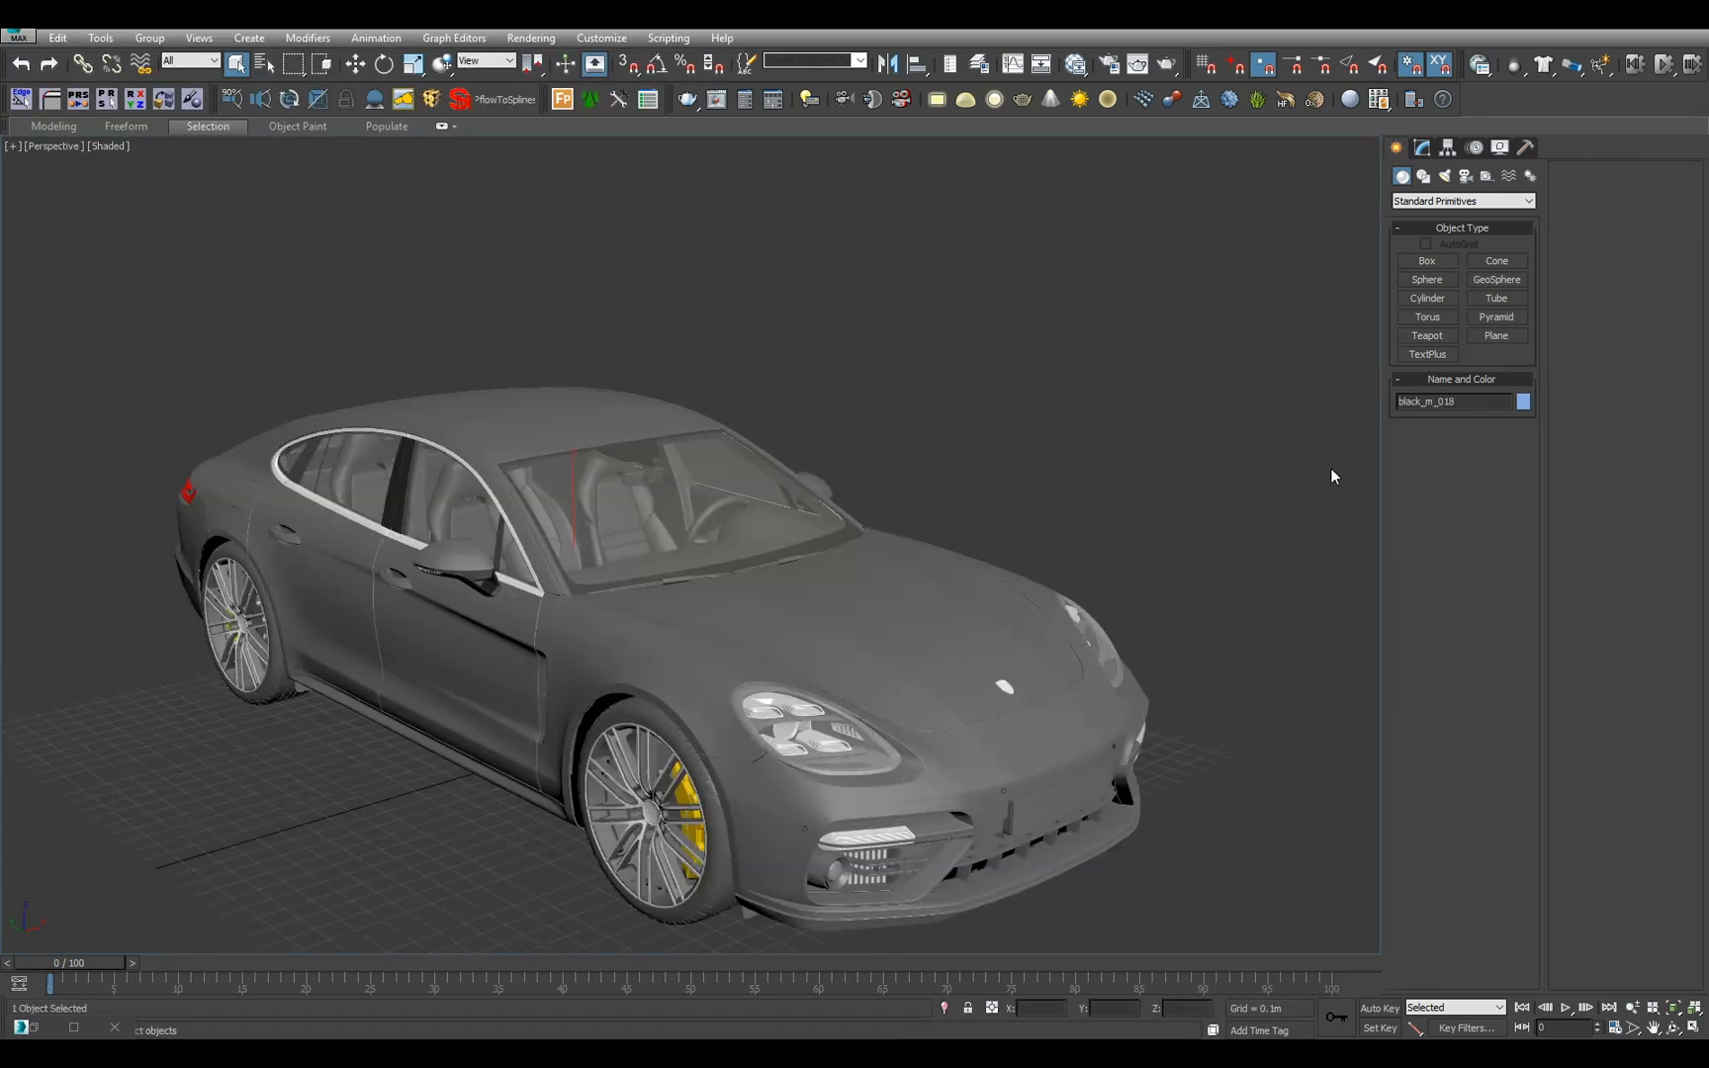
- Rename the merged black_m object as Metal_Black_Painted
{"action": "left_click_drag", "start_coordinate": [1466, 403], "coordinate": [1040, 396]}
{"action": "type", "text": "Metal_Black_Painted"}
{"action": "middle_click_drag", "start_coordinate": [768, 412], "coordinate": [796, 408], "text": "alt"}
{"action": "middle_click_drag", "start_coordinate": [816, 523], "coordinate": [810, 520], "text": "alt"}
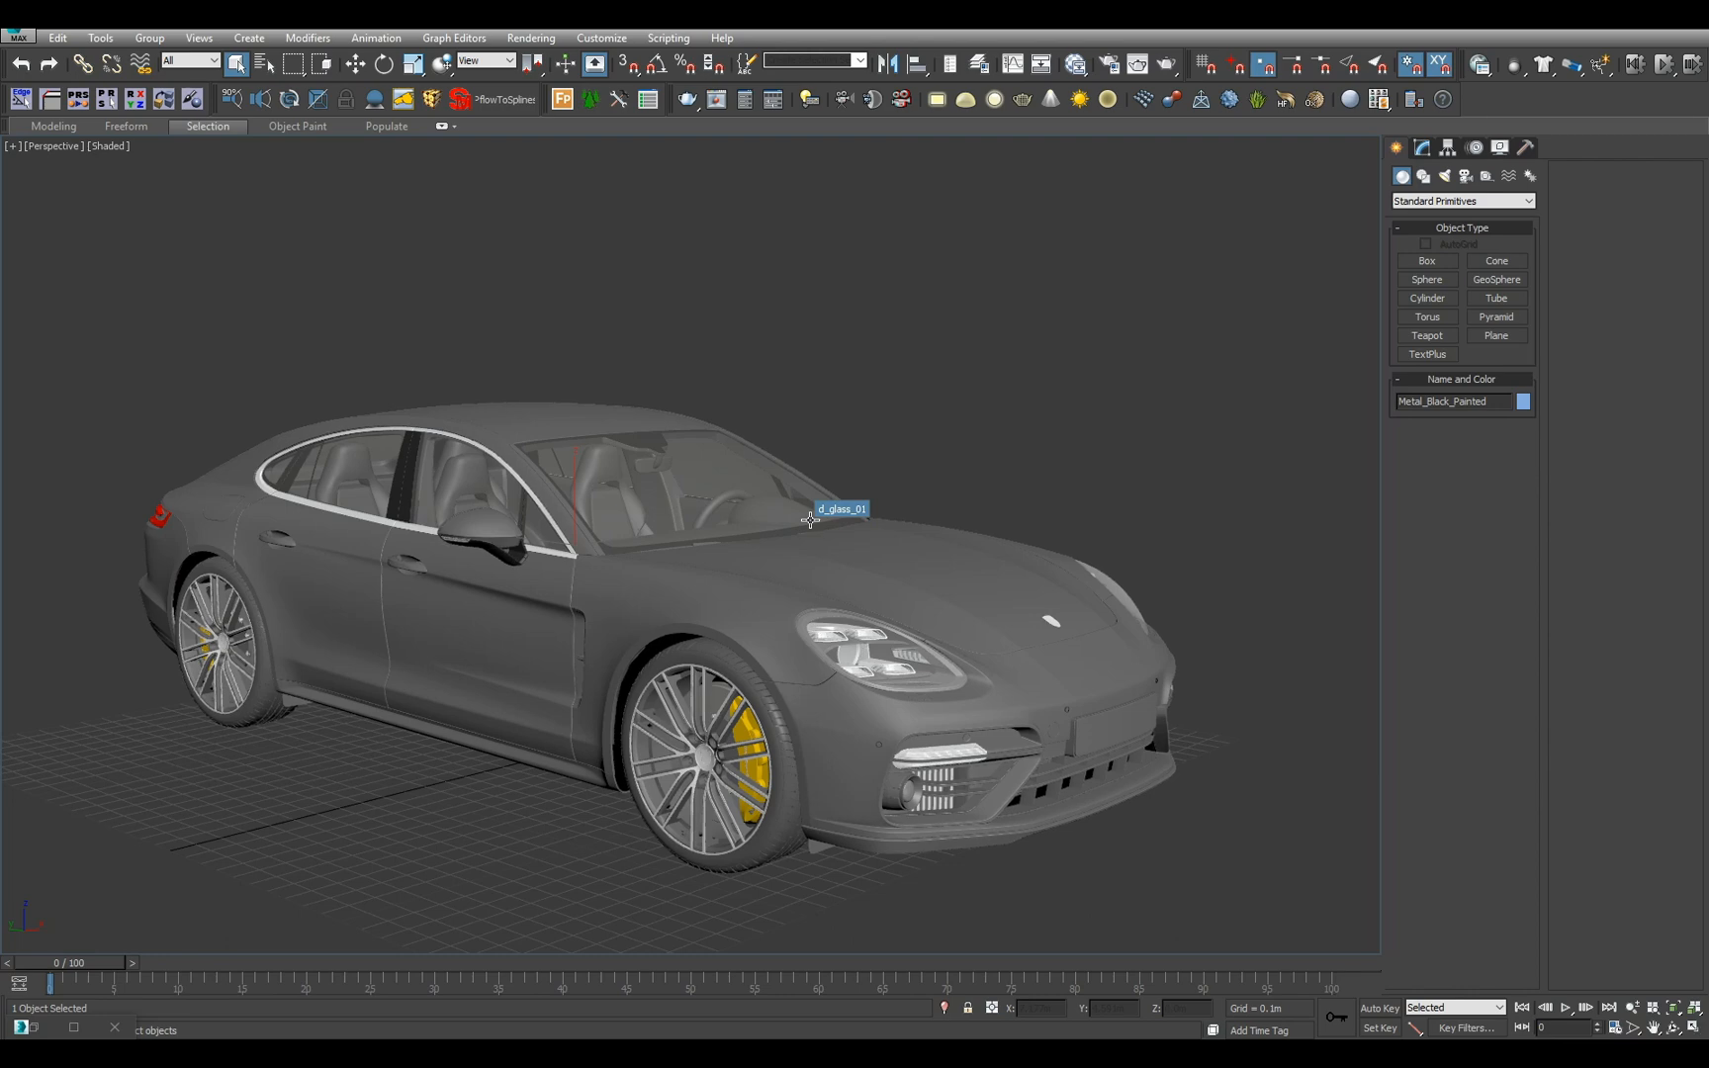
- Delete the Black_Holdout object from the car
{"action": "middle_click_drag", "start_coordinate": [807, 632], "coordinate": [952, 538], "text": "alt"}
{"action": "left_click", "coordinate": [661, 579]}
{"action": "key", "text": "Delete"}
- Select body_01 and body_02 by name and isolate them in the viewport
{"action": "key", "text": "h"}
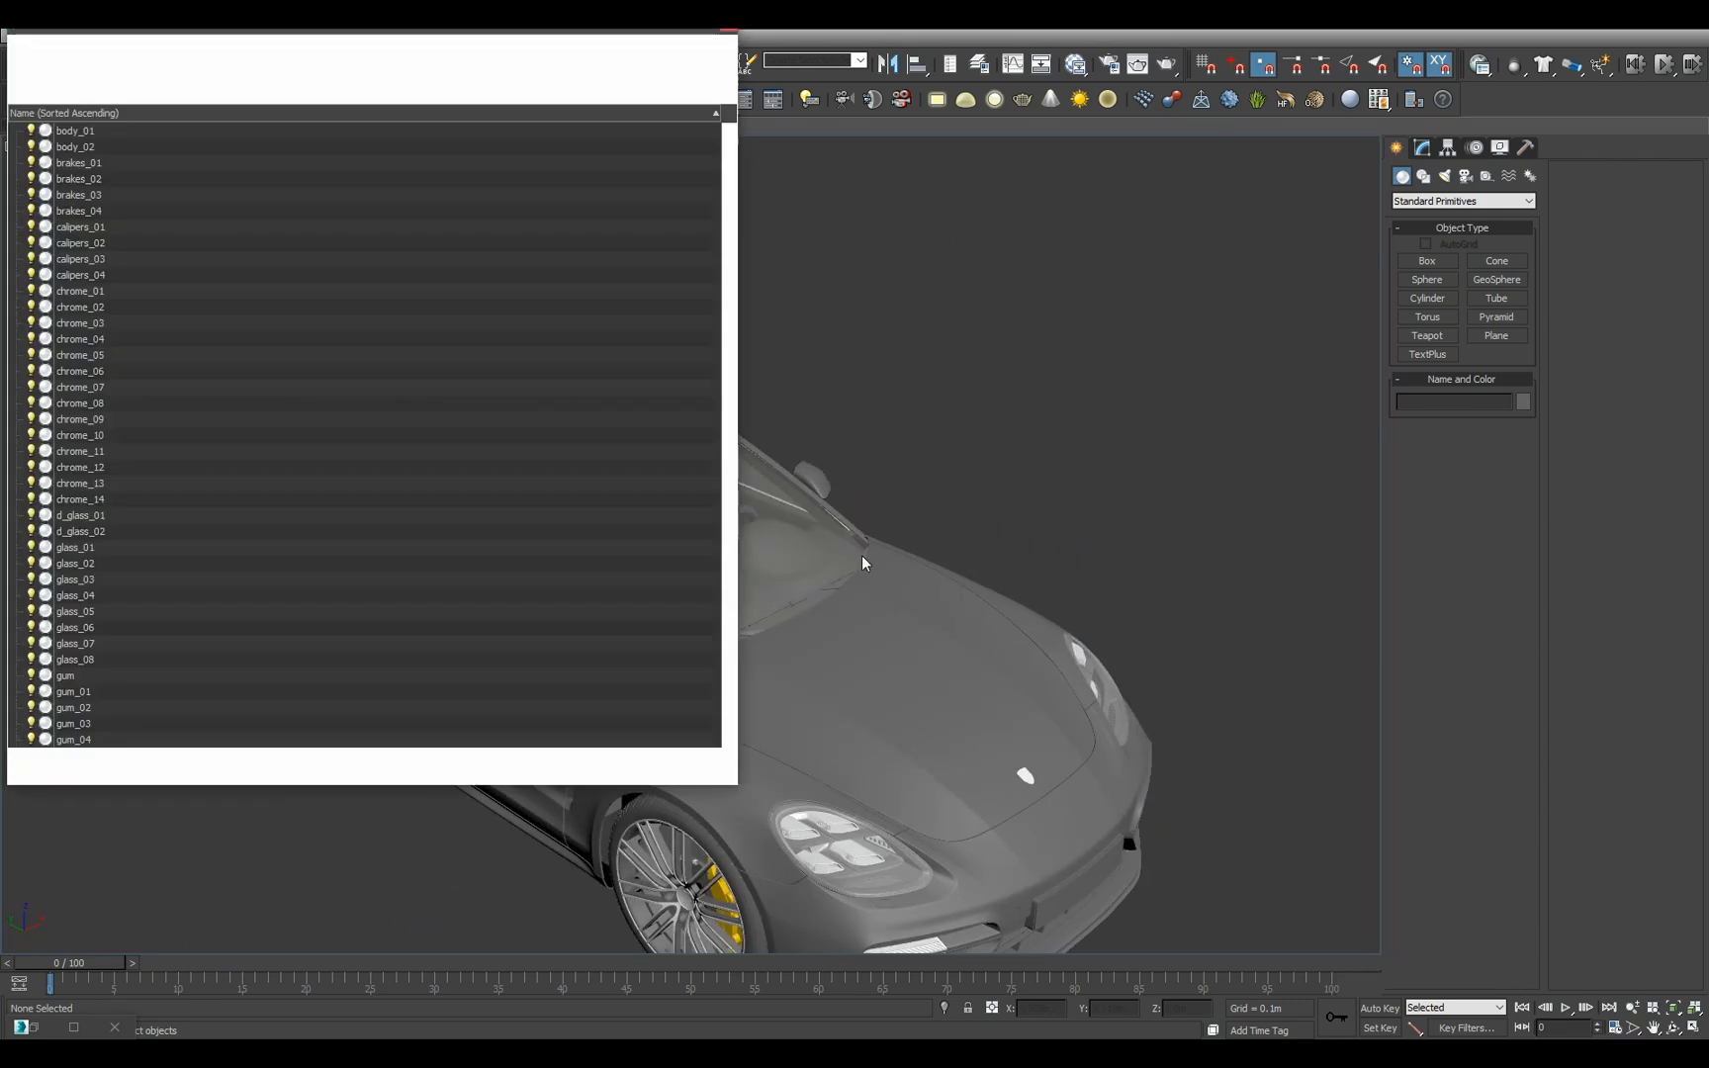
{"action": "left_click", "coordinate": [275, 275]}
{"action": "left_click", "coordinate": [149, 130]}
{"action": "left_click", "coordinate": [146, 146], "text": "ctrl"}
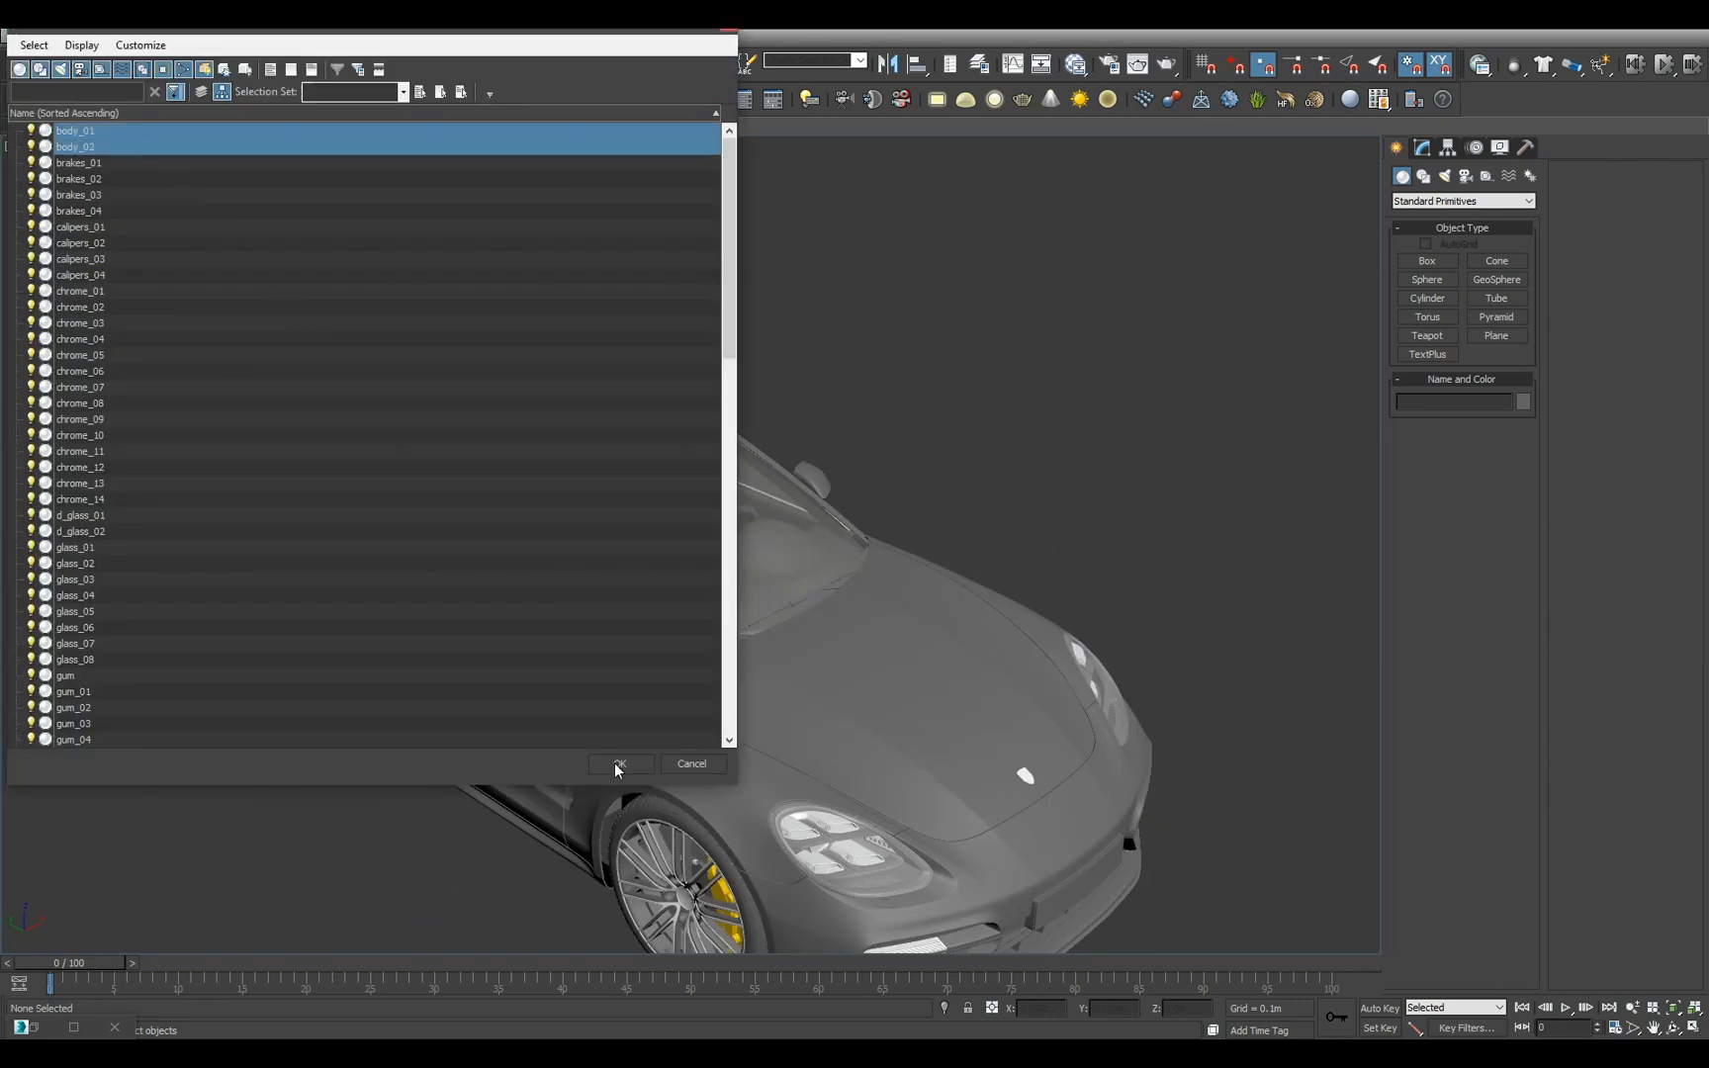
{"action": "left_click", "coordinate": [619, 763]}
{"action": "key", "text": "alt+q"}
{"action": "middle_click_drag", "start_coordinate": [714, 823], "coordinate": [764, 820], "text": "alt"}
{"action": "left_click", "coordinate": [763, 820]}
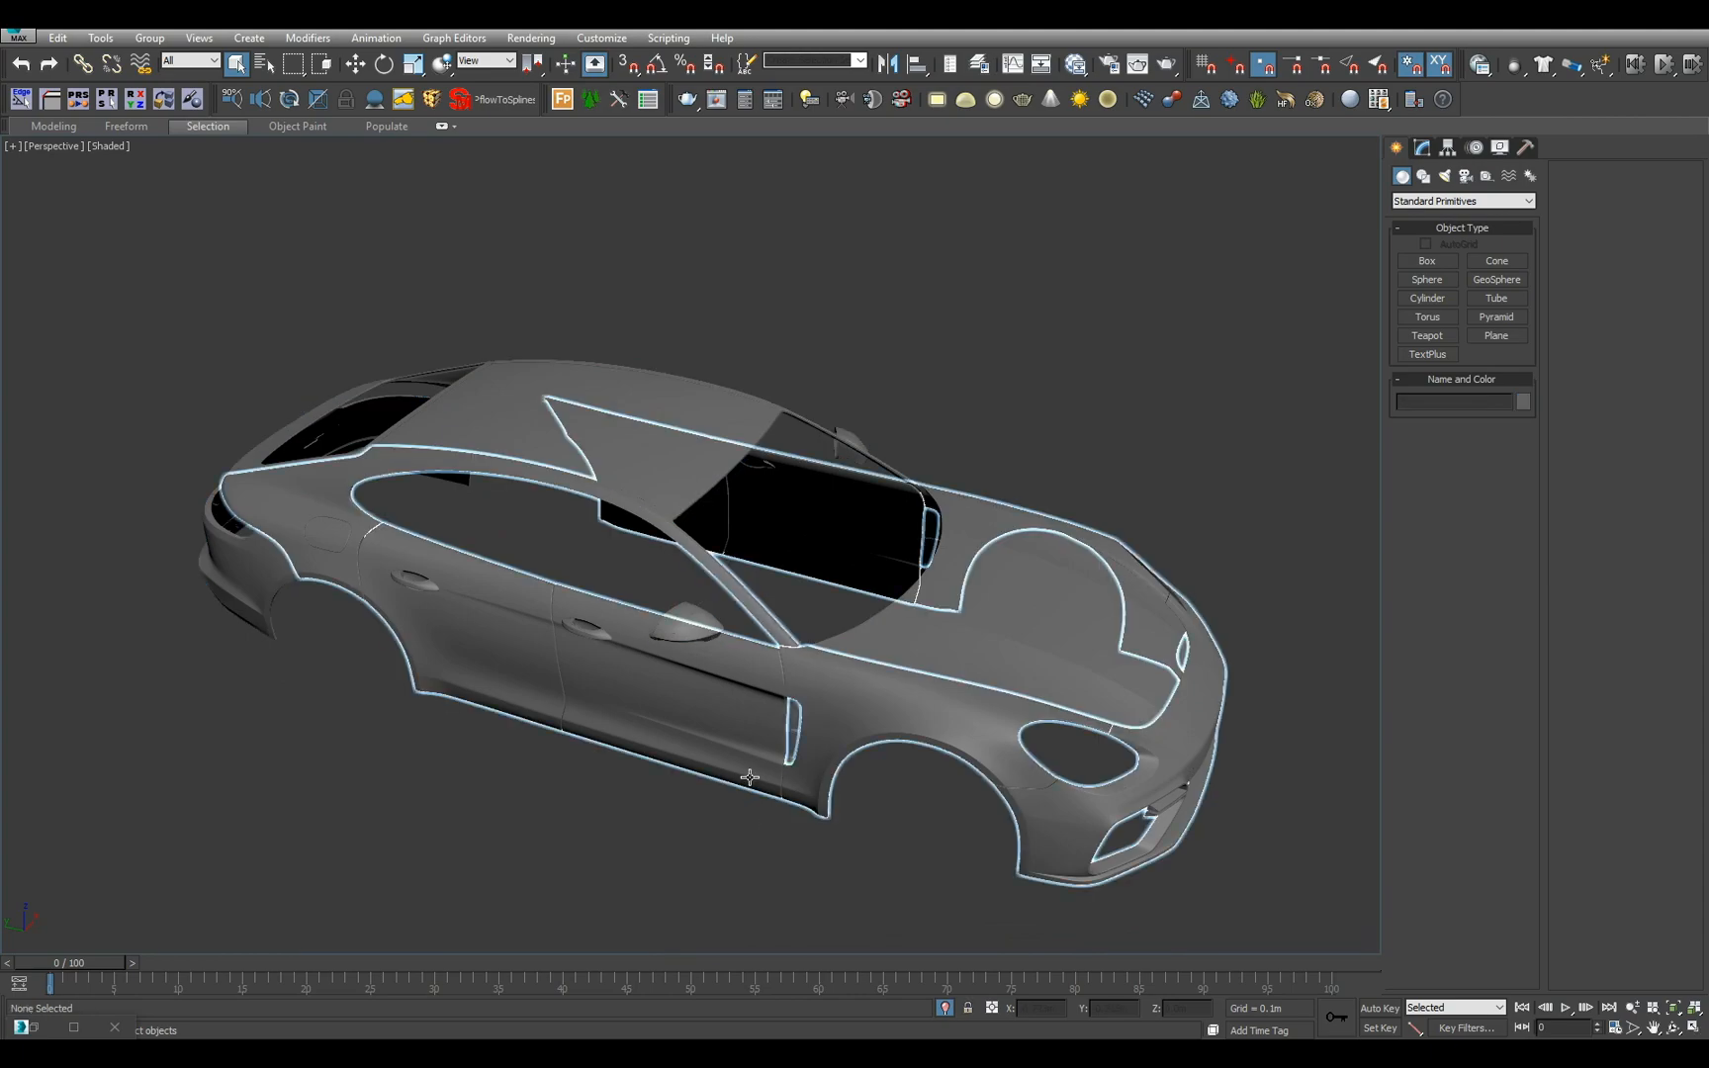
- Attach the body_01 panels, including the hood and roof, to the body_02 editable poly
{"action": "key", "text": "h"}
{"action": "left_click", "coordinate": [129, 150]}
{"action": "double_click", "coordinate": [128, 149]}
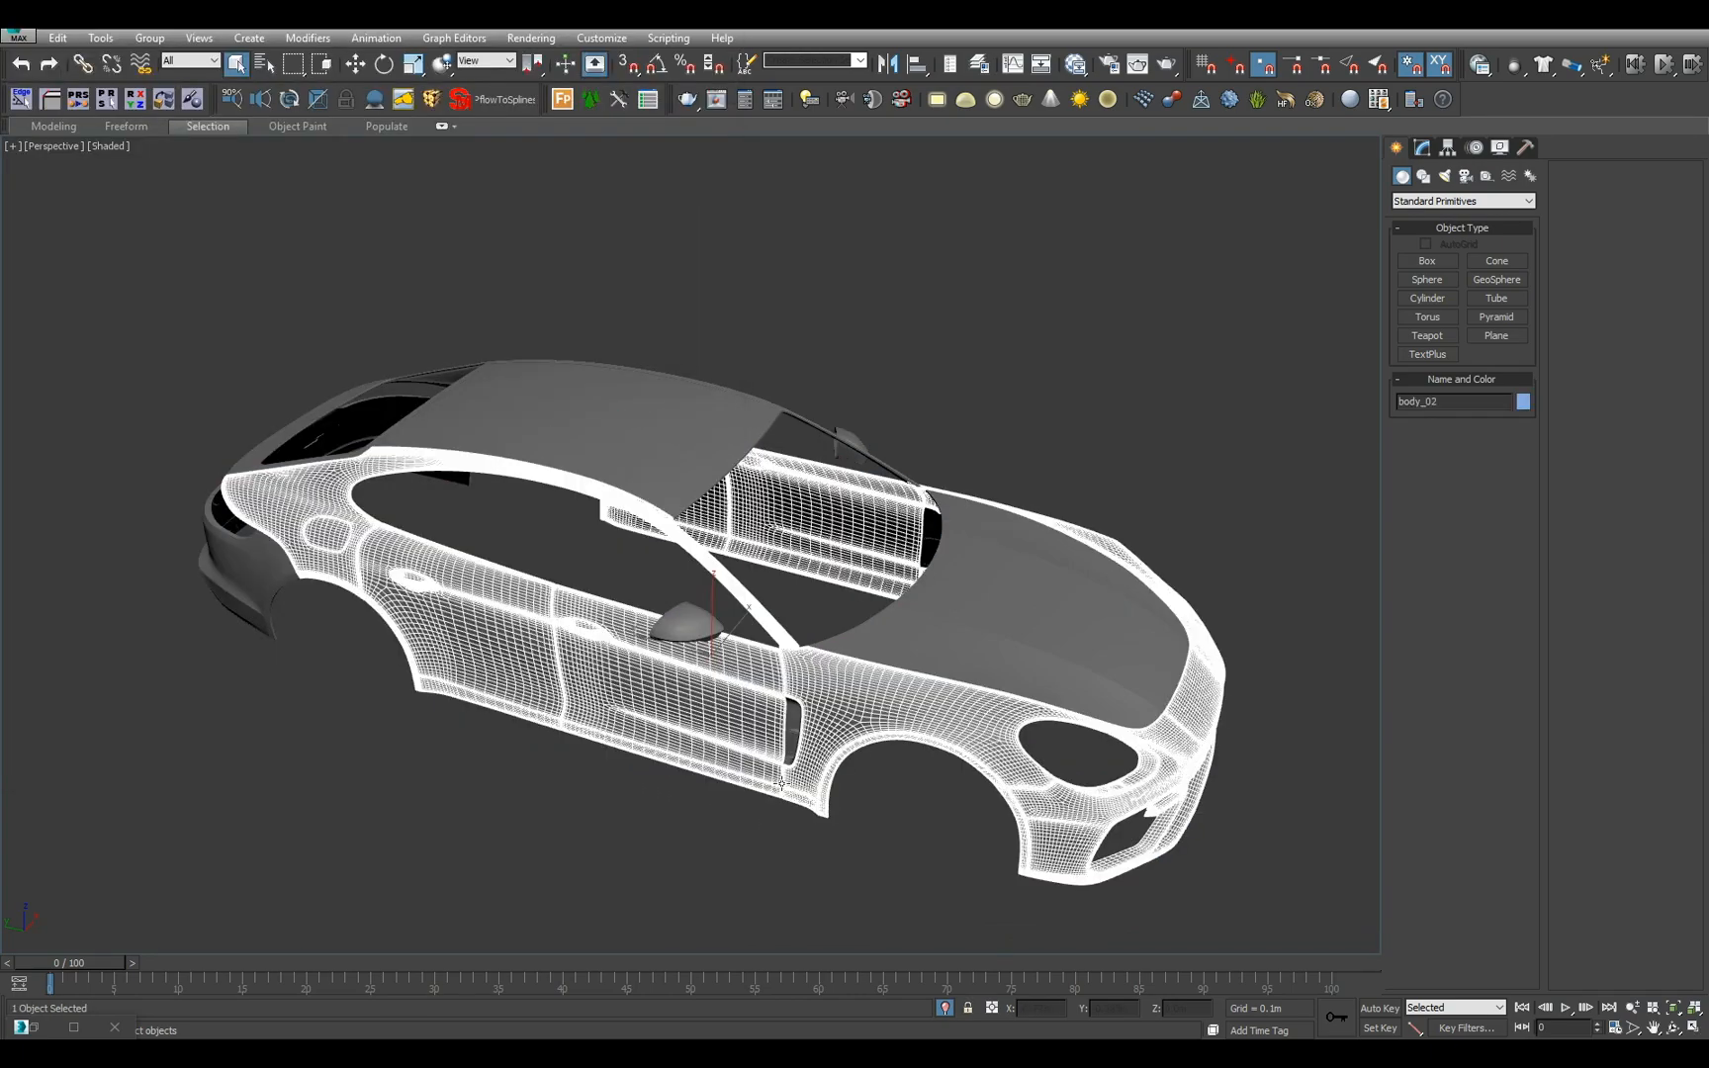
{"action": "left_click", "coordinate": [882, 645]}
{"action": "middle_click_drag", "start_coordinate": [882, 645], "coordinate": [885, 687], "text": "alt"}
{"action": "scroll", "coordinate": [868, 661], "scroll_direction": "up", "scroll_amount": 3}
{"action": "left_click", "coordinate": [858, 634], "text": "ctrl"}
{"action": "left_click", "coordinate": [756, 776]}
{"action": "left_click", "coordinate": [698, 644]}
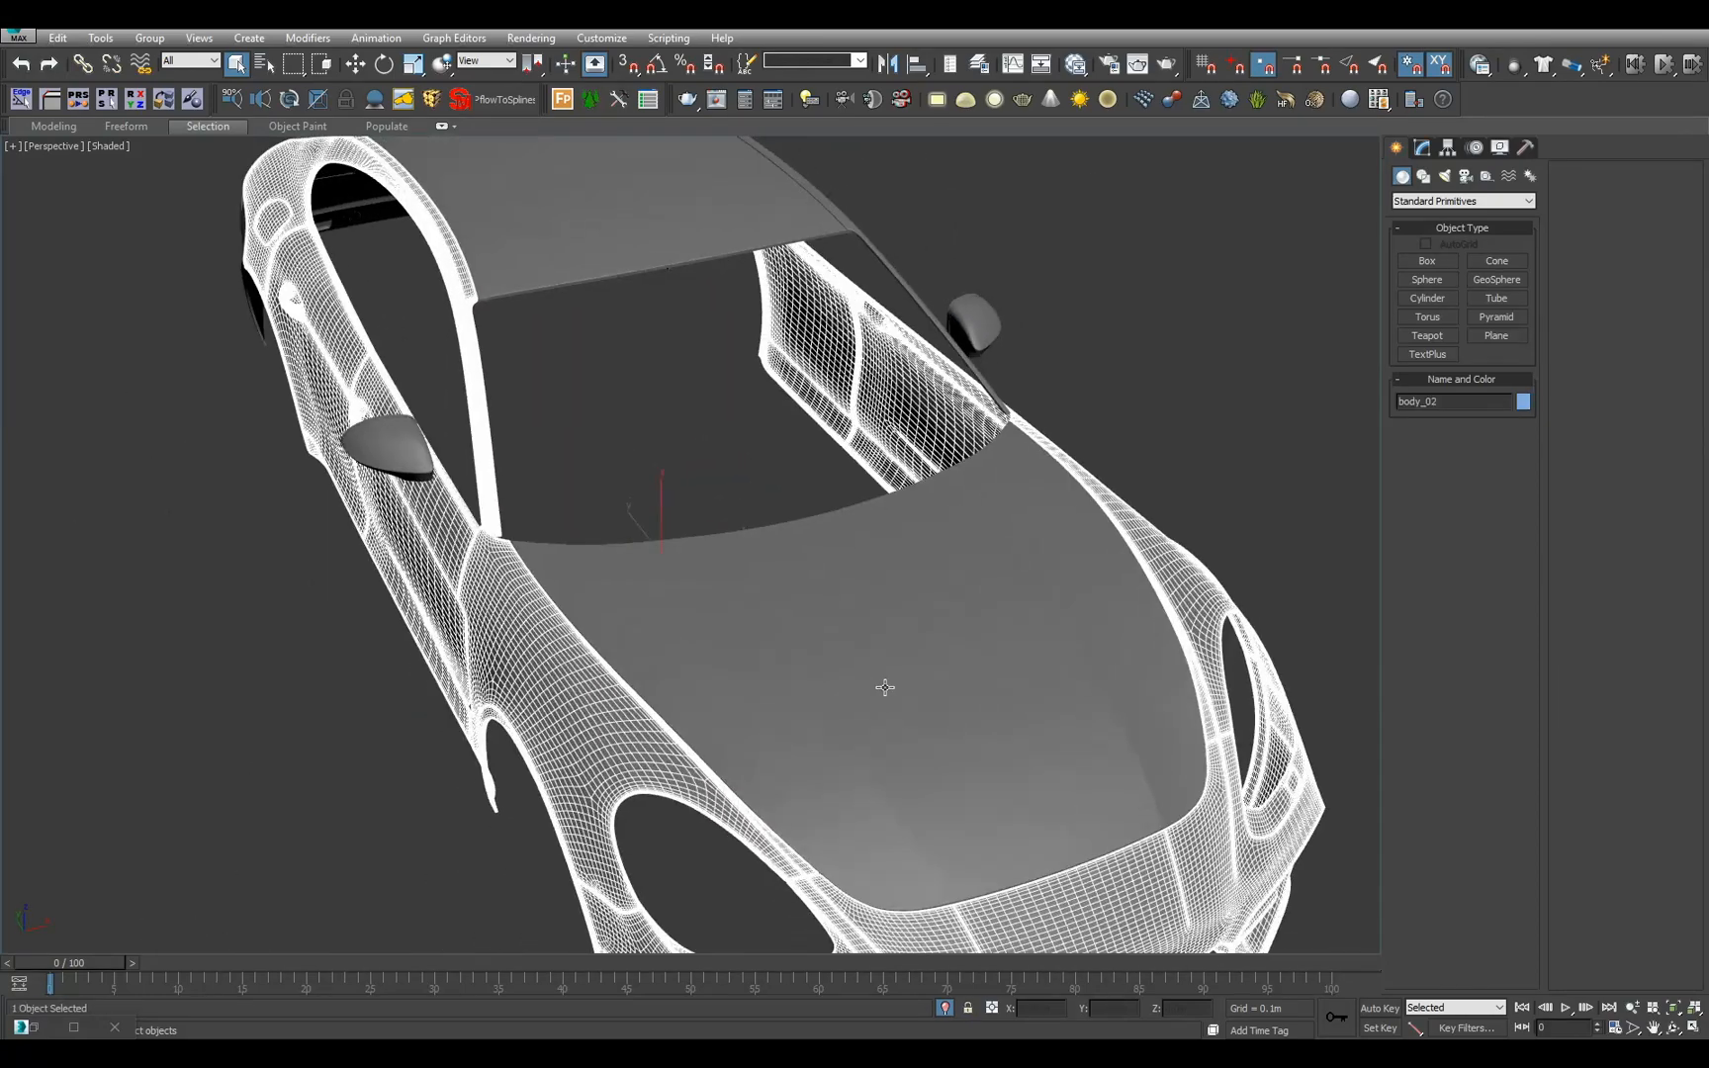
{"action": "left_click", "coordinate": [1424, 153]}
{"action": "left_click", "coordinate": [1007, 538]}
{"action": "left_click", "coordinate": [1125, 506]}
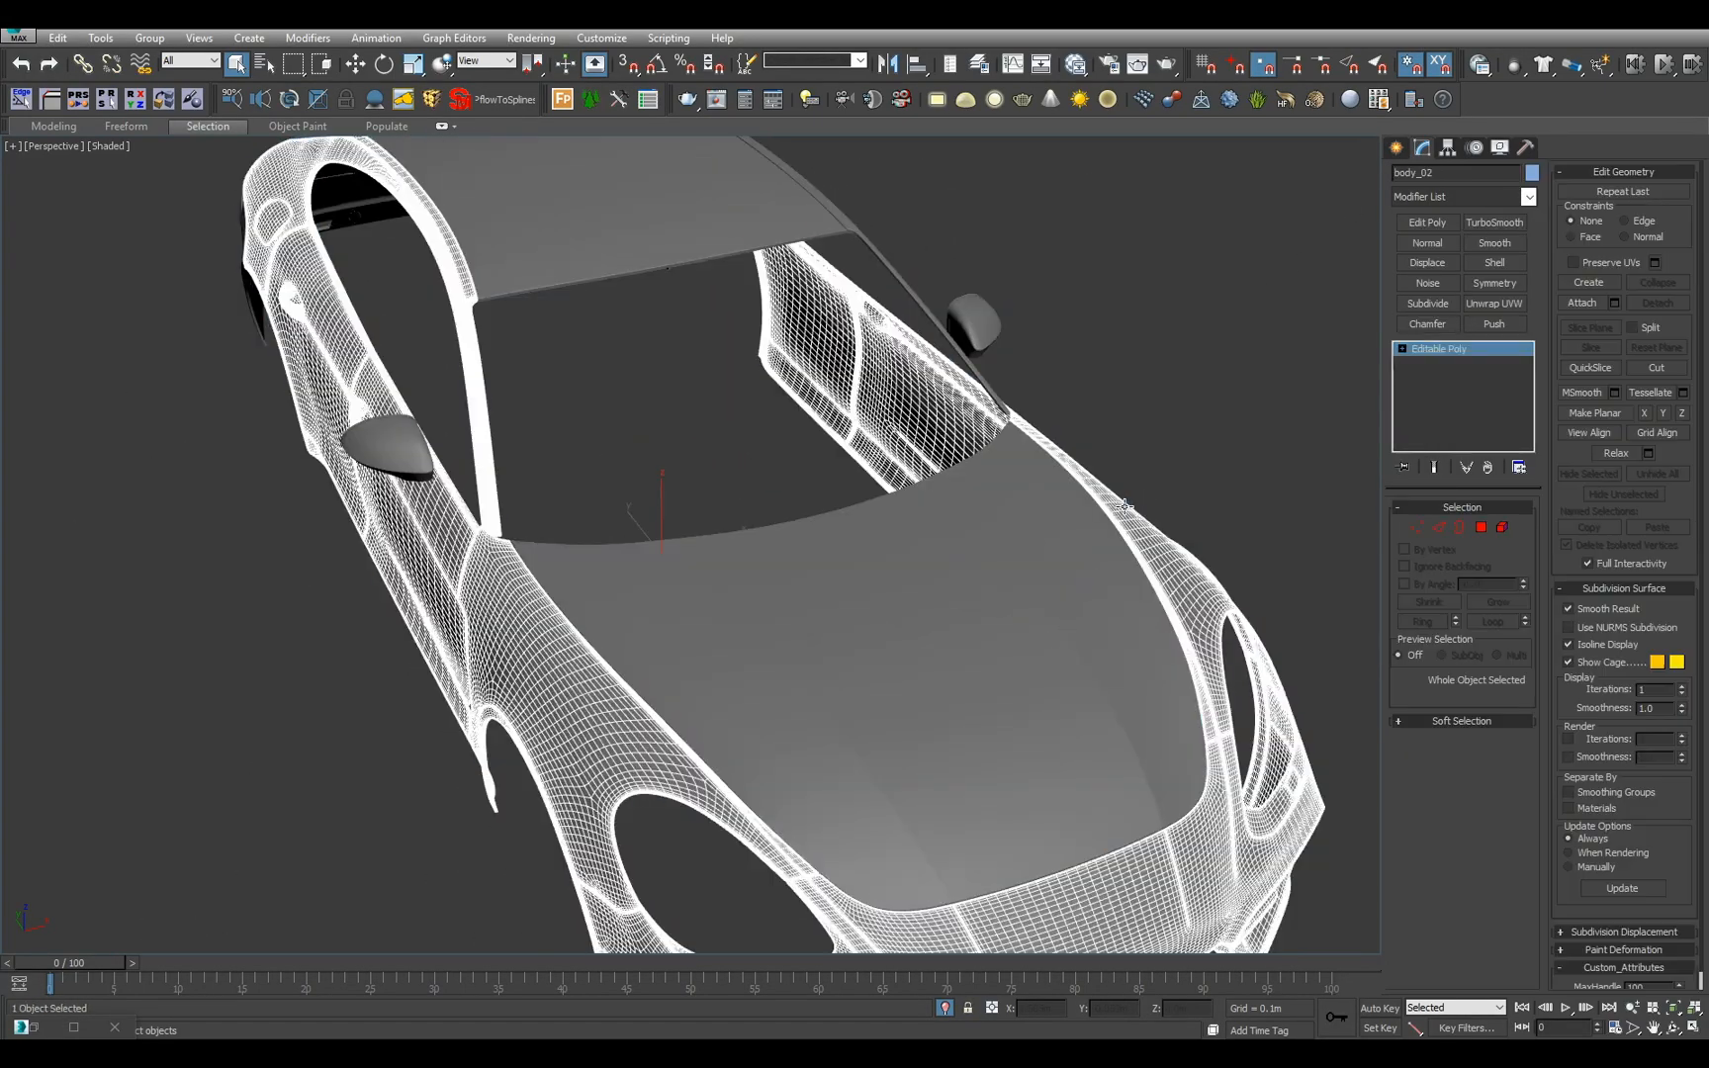
{"action": "key", "text": "alt+a"}
{"action": "left_click", "coordinate": [1013, 543]}
{"action": "right_click", "coordinate": [1013, 543]}
- Rename the combined body as Car_Body and exit isolation to show the full car
{"action": "left_click_drag", "start_coordinate": [1444, 173], "coordinate": [889, 156]}
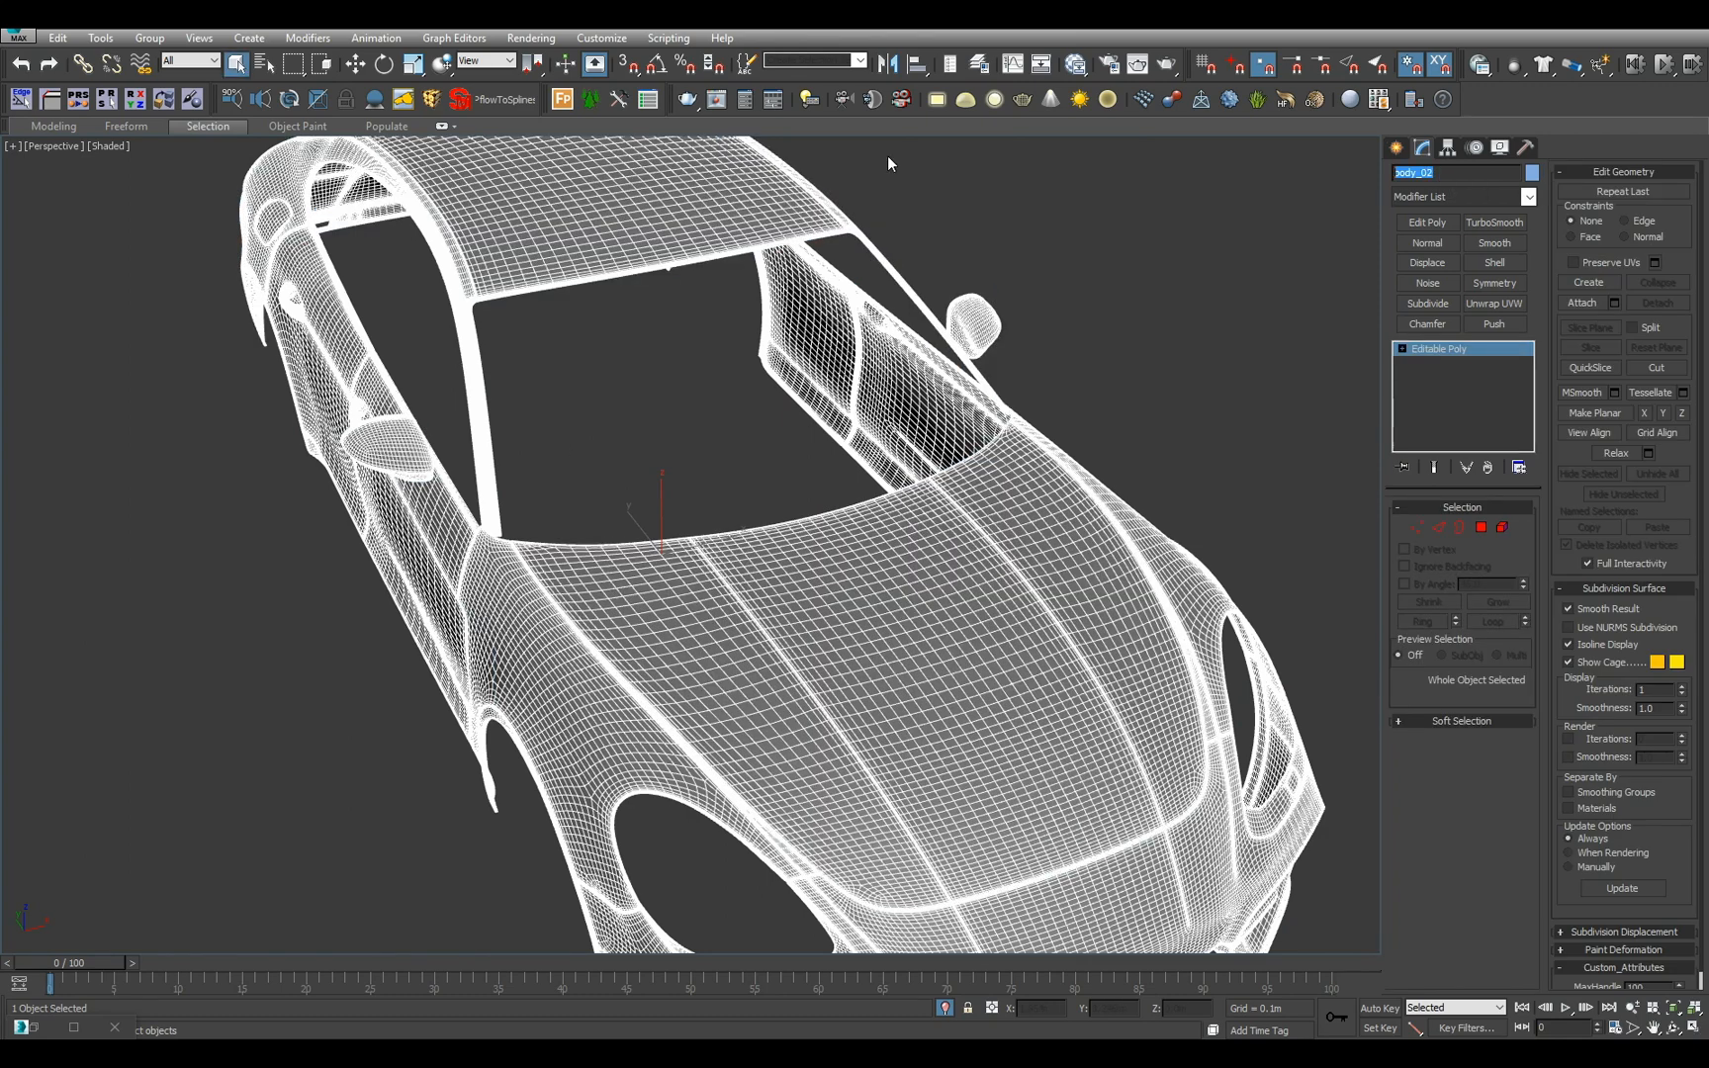
{"action": "type", "text": "Car_Body"}
{"action": "middle_click_drag", "start_coordinate": [860, 229], "coordinate": [884, 267], "text": "alt"}
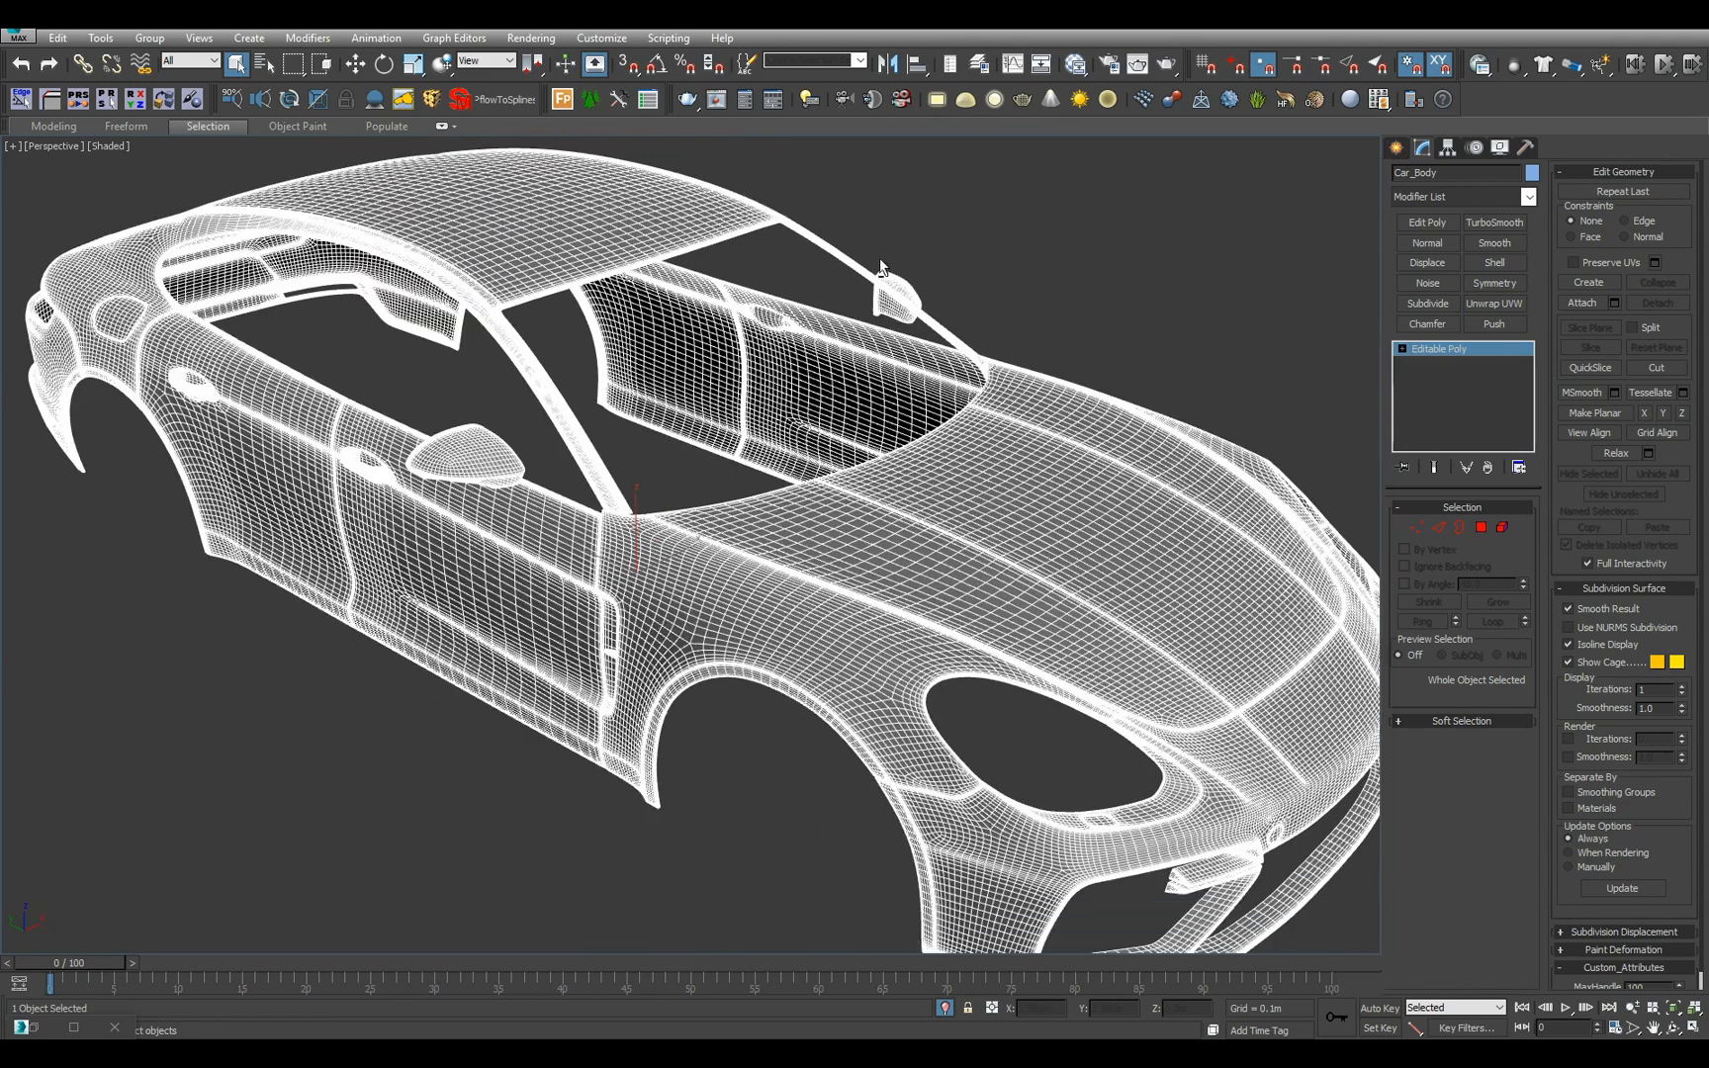
{"action": "middle_click_drag", "start_coordinate": [1025, 321], "coordinate": [908, 508], "text": "alt"}
{"action": "scroll", "coordinate": [915, 396], "scroll_direction": "down", "scroll_amount": 3}
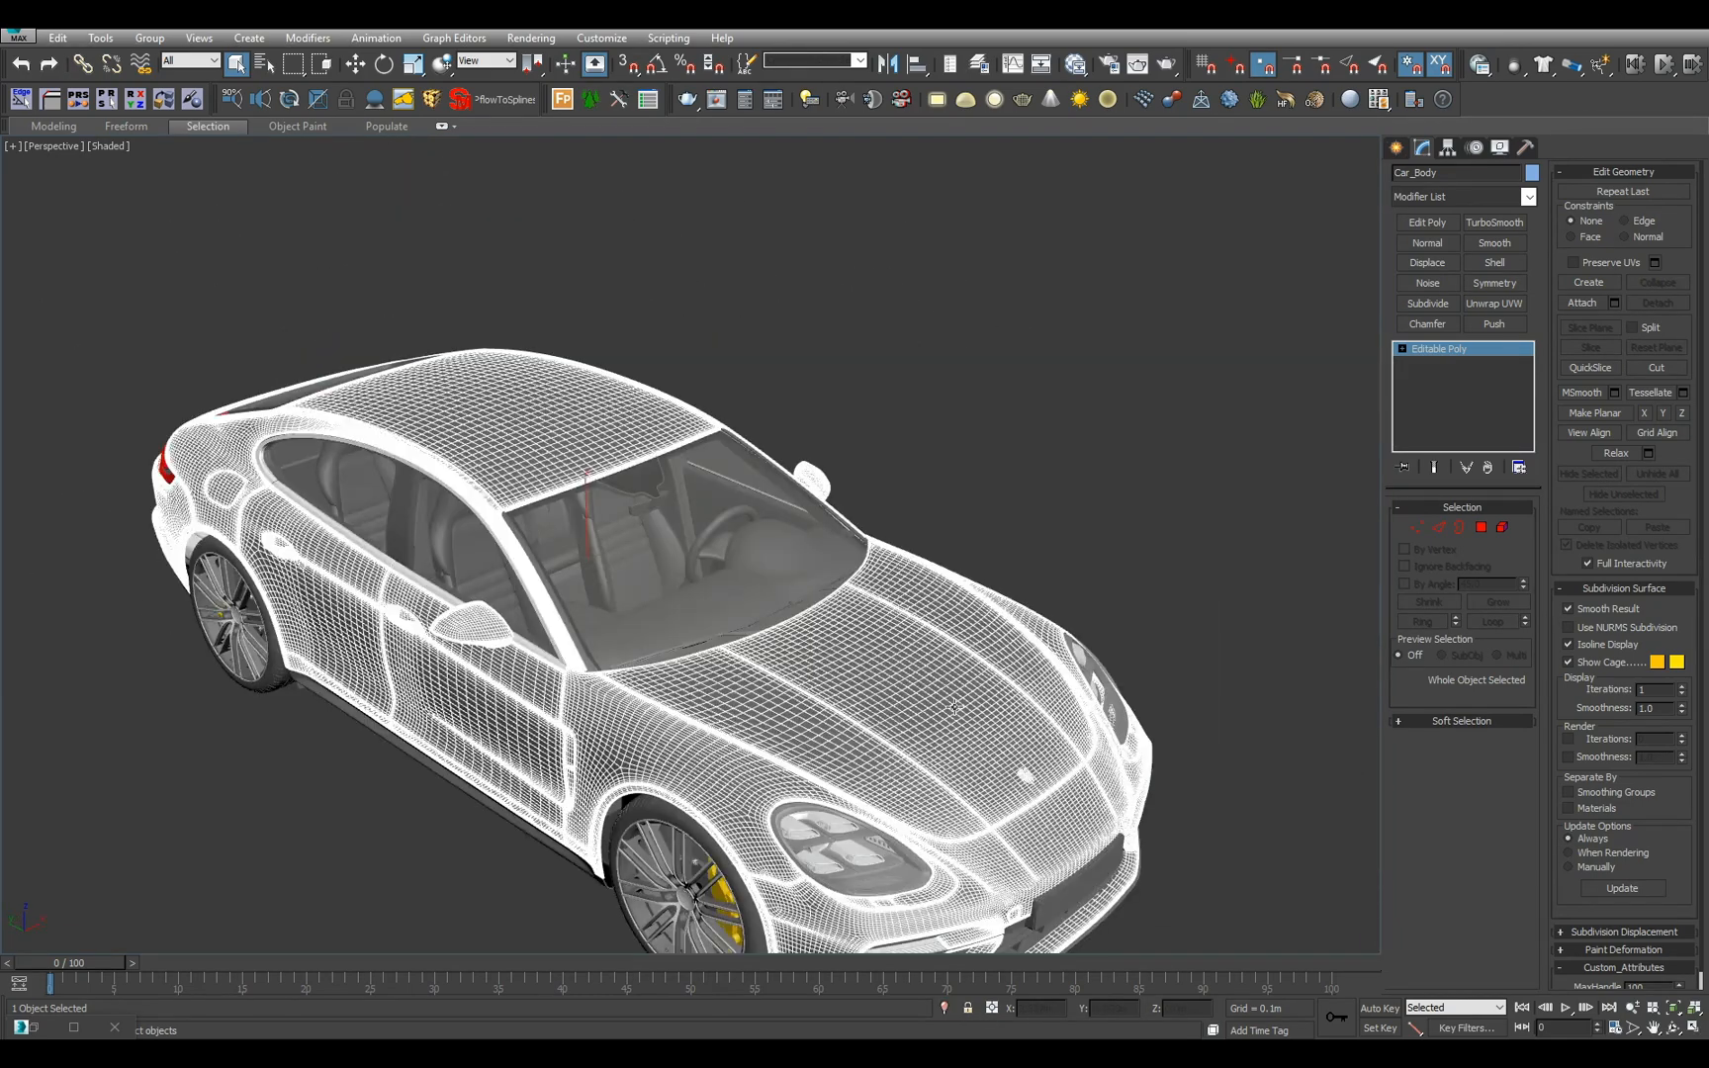
- Isolate brakes_01 through brakes_04 for inspection, return to the full car and view tire_02 from below
{"action": "key", "text": "h"}
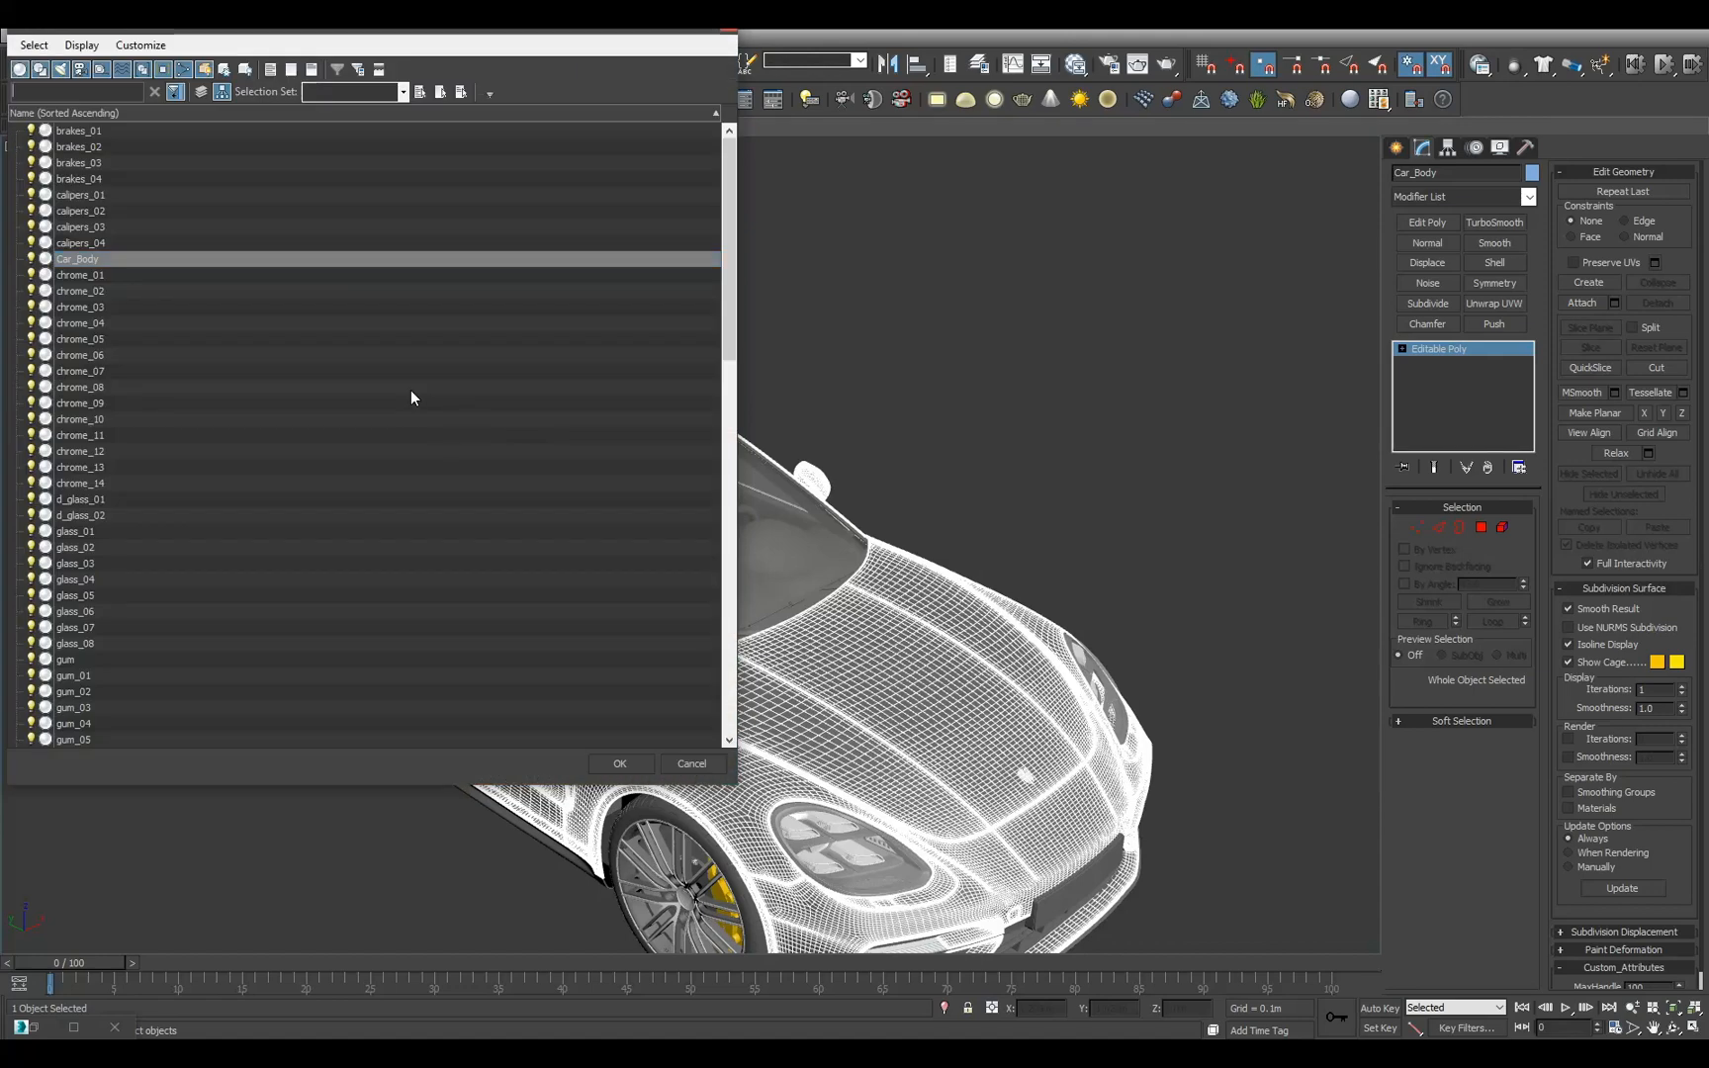
{"action": "left_click", "coordinate": [167, 139]}
{"action": "left_click", "coordinate": [121, 180], "text": "shift"}
{"action": "left_click", "coordinate": [599, 757]}
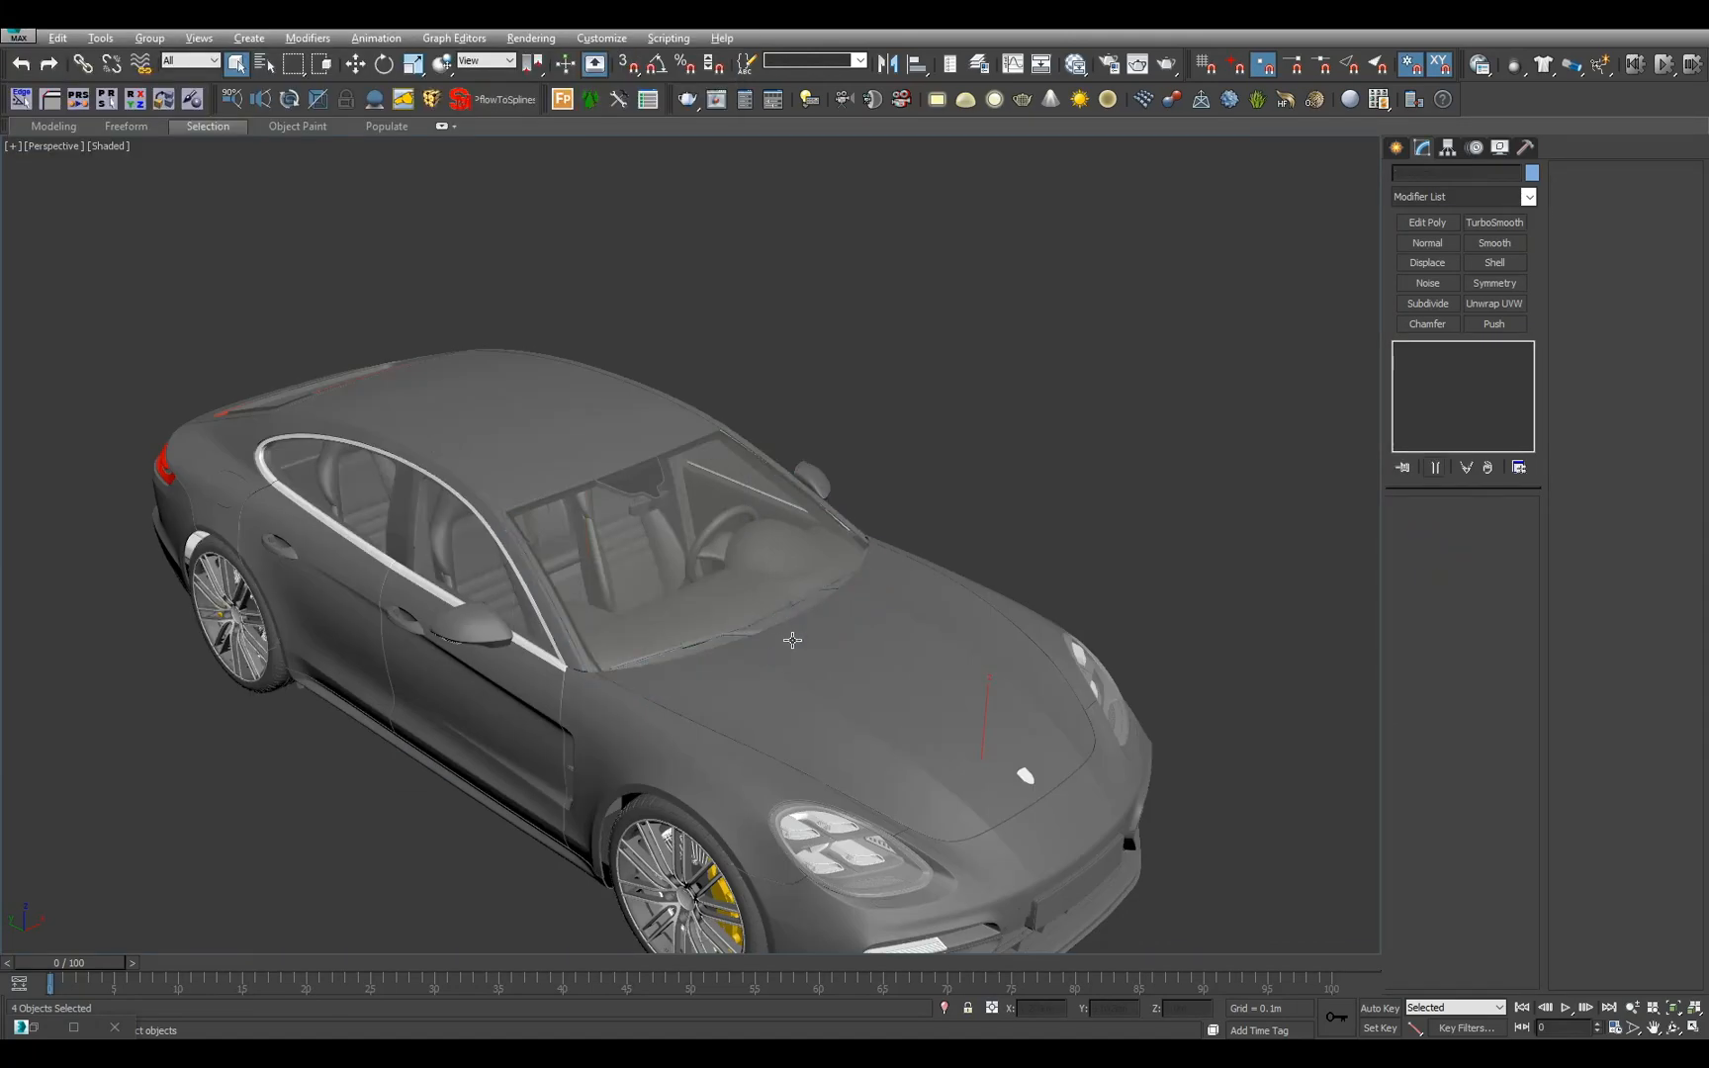
{"action": "key", "text": "alt+q"}
{"action": "middle_click_drag", "start_coordinate": [793, 640], "coordinate": [731, 629], "text": "alt"}
{"action": "left_click", "coordinate": [946, 1009]}
{"action": "left_click", "coordinate": [1008, 726]}
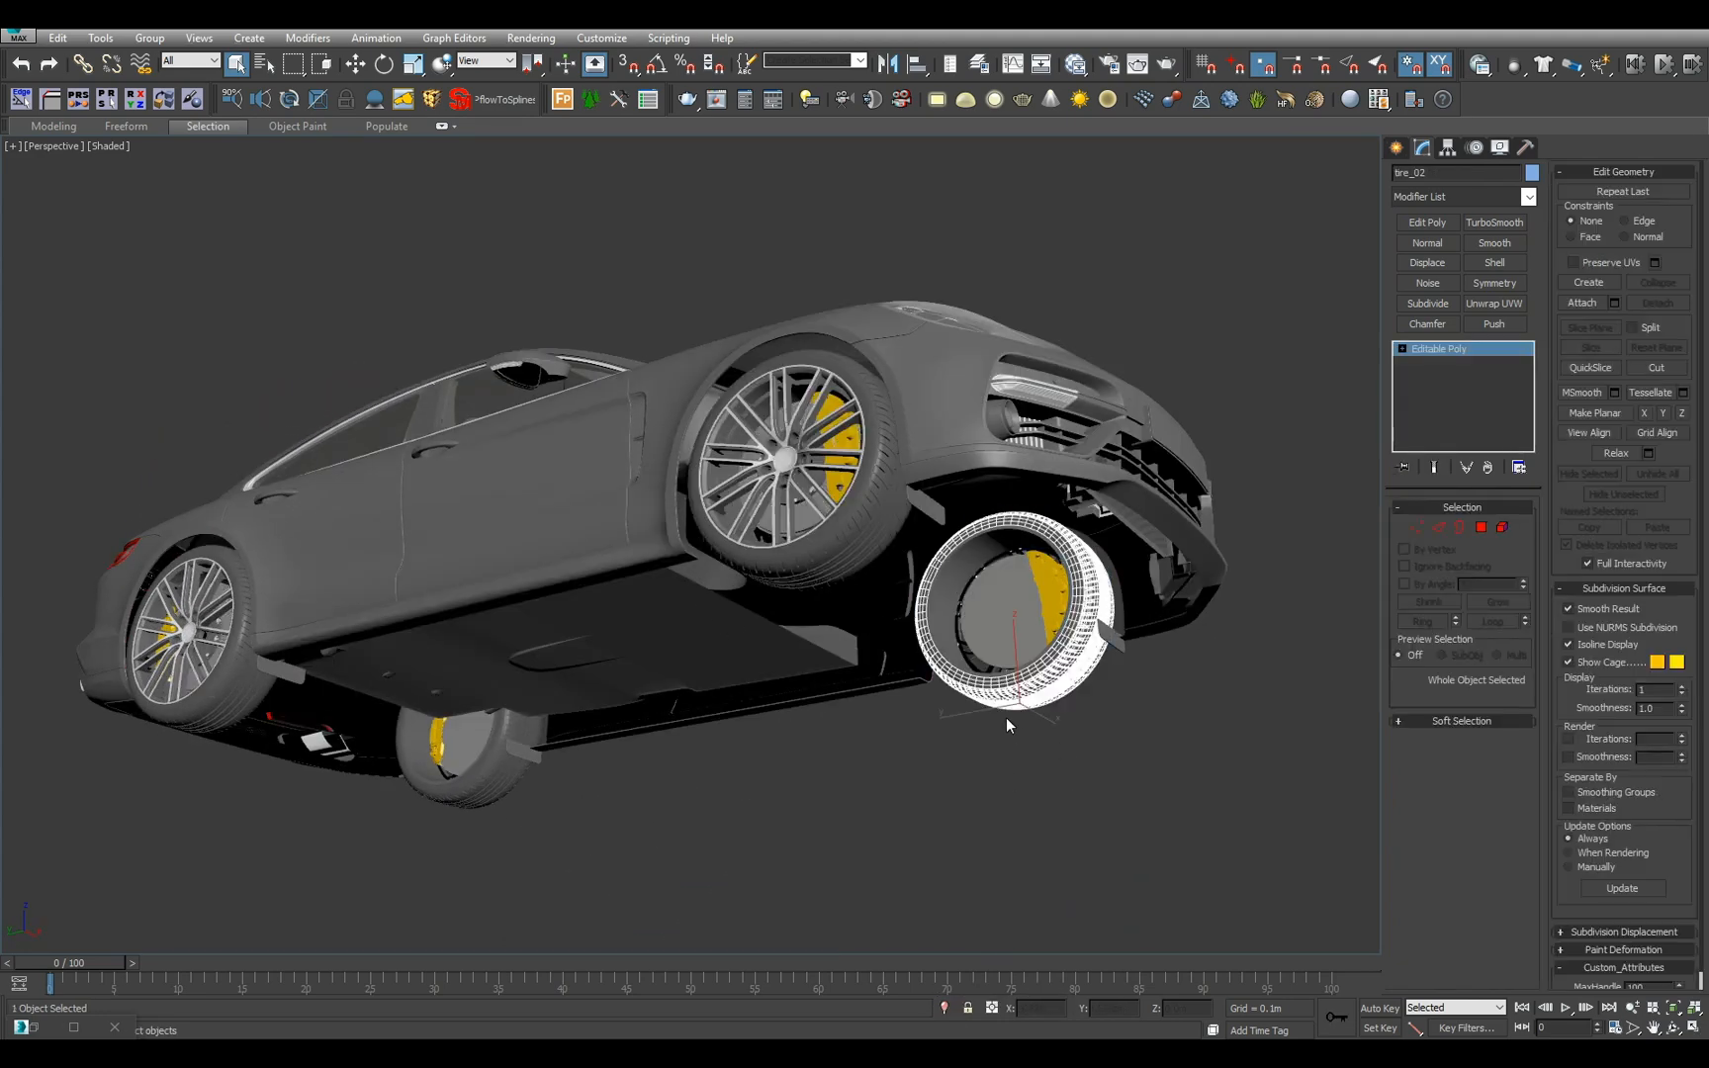
{"action": "middle_click_drag", "start_coordinate": [1006, 717], "coordinate": [1007, 748], "text": "alt"}
- Select calipers_01 through calipers_04 by name and isolate them in the viewport
{"action": "key", "text": "h"}
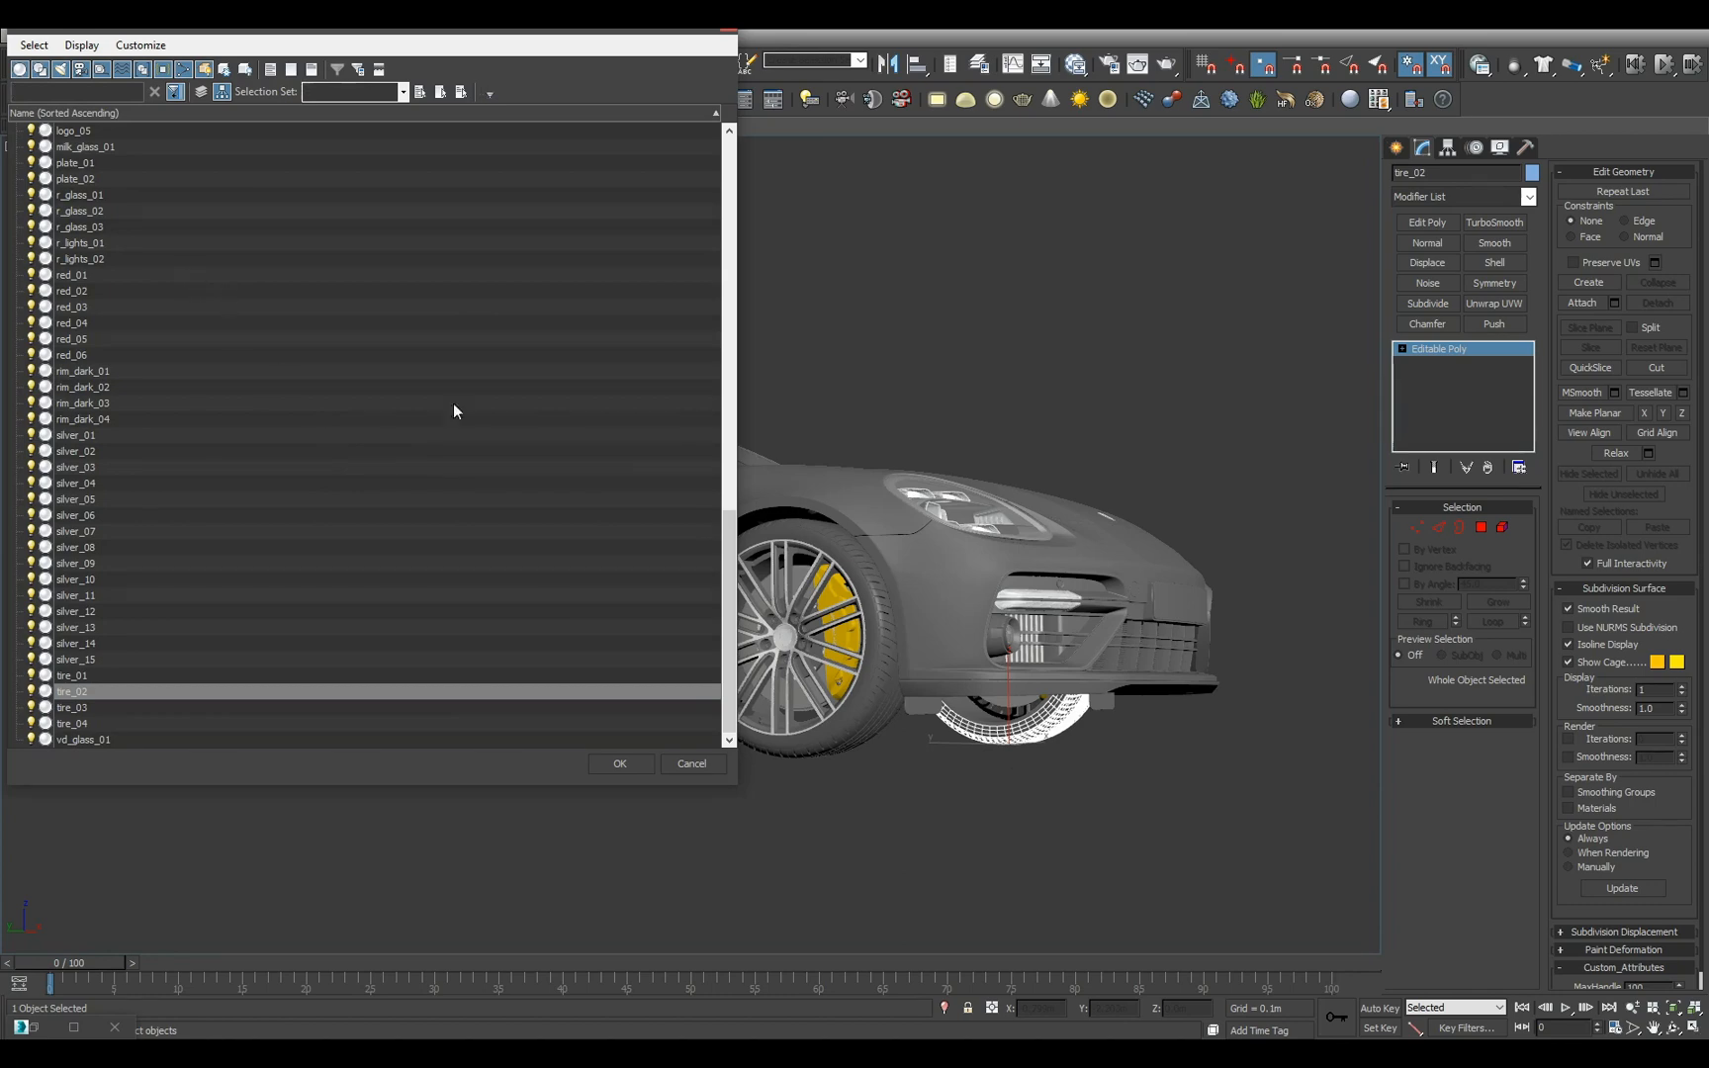
{"action": "left_click_drag", "start_coordinate": [729, 613], "coordinate": [679, 106]}
{"action": "left_click", "coordinate": [148, 195]}
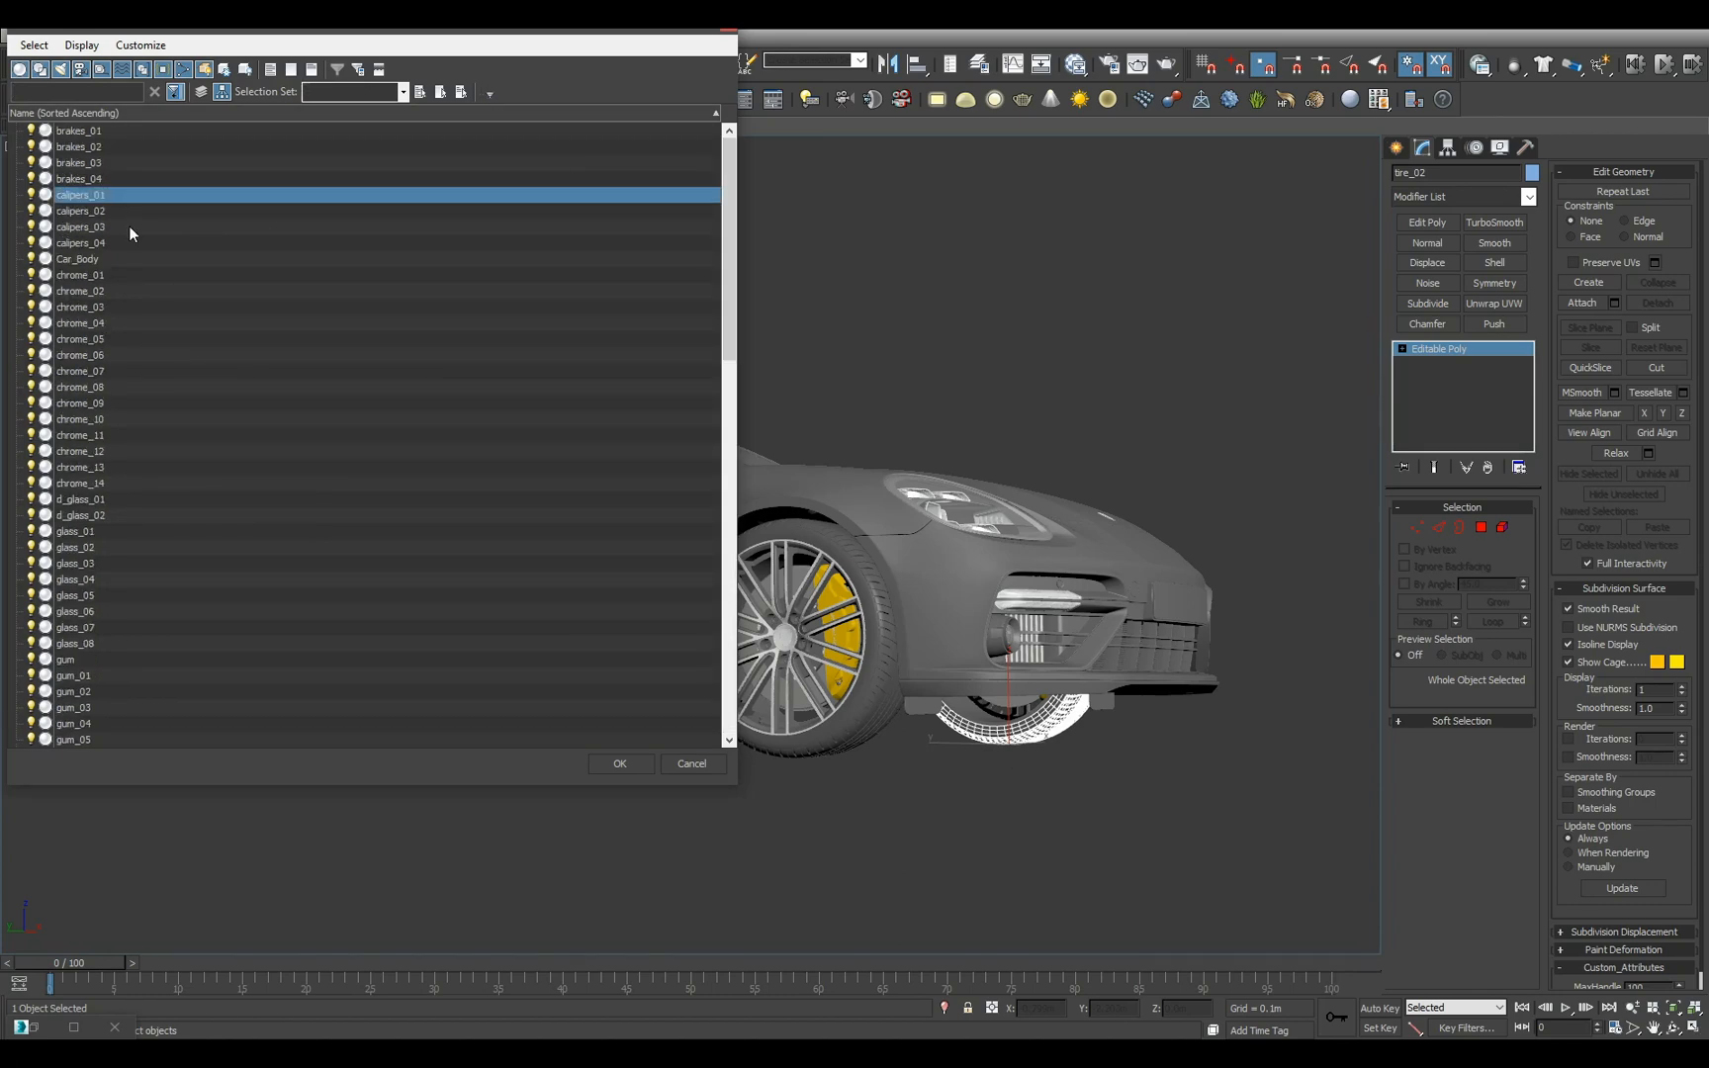
{"action": "left_click", "coordinate": [115, 242], "text": "shift"}
{"action": "left_click", "coordinate": [619, 764]}
{"action": "key", "text": "alt+q"}
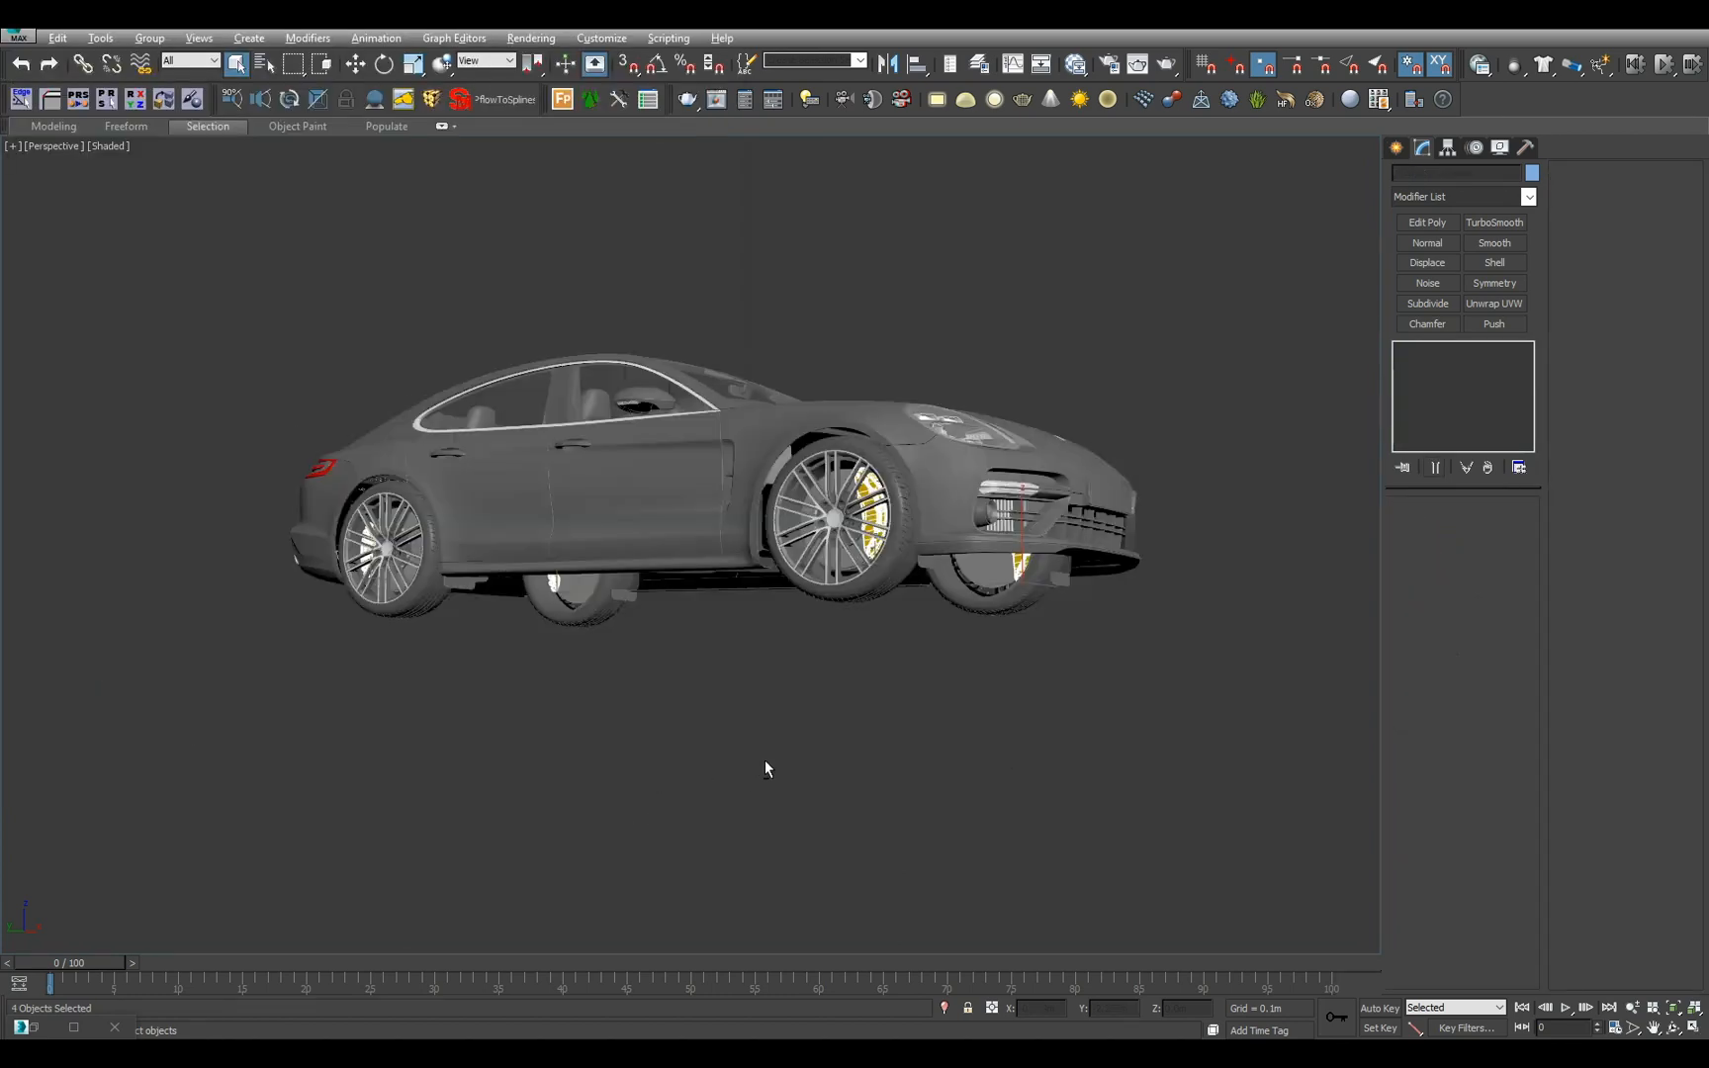
{"action": "left_click", "coordinate": [716, 763]}
- Examine the isolated calipers_01 through calipers_04, picking individual ones, and return to the full car
{"action": "scroll", "coordinate": [718, 737], "scroll_direction": "up", "scroll_amount": 4}
{"action": "left_click", "coordinate": [725, 661]}
{"action": "key", "text": "z"}
{"action": "middle_click_drag", "start_coordinate": [806, 648], "coordinate": [944, 728], "text": "alt"}
{"action": "scroll", "coordinate": [730, 666], "scroll_direction": "down", "scroll_amount": 4}
{"action": "scroll", "coordinate": [730, 666], "scroll_direction": "down", "scroll_amount": 4}
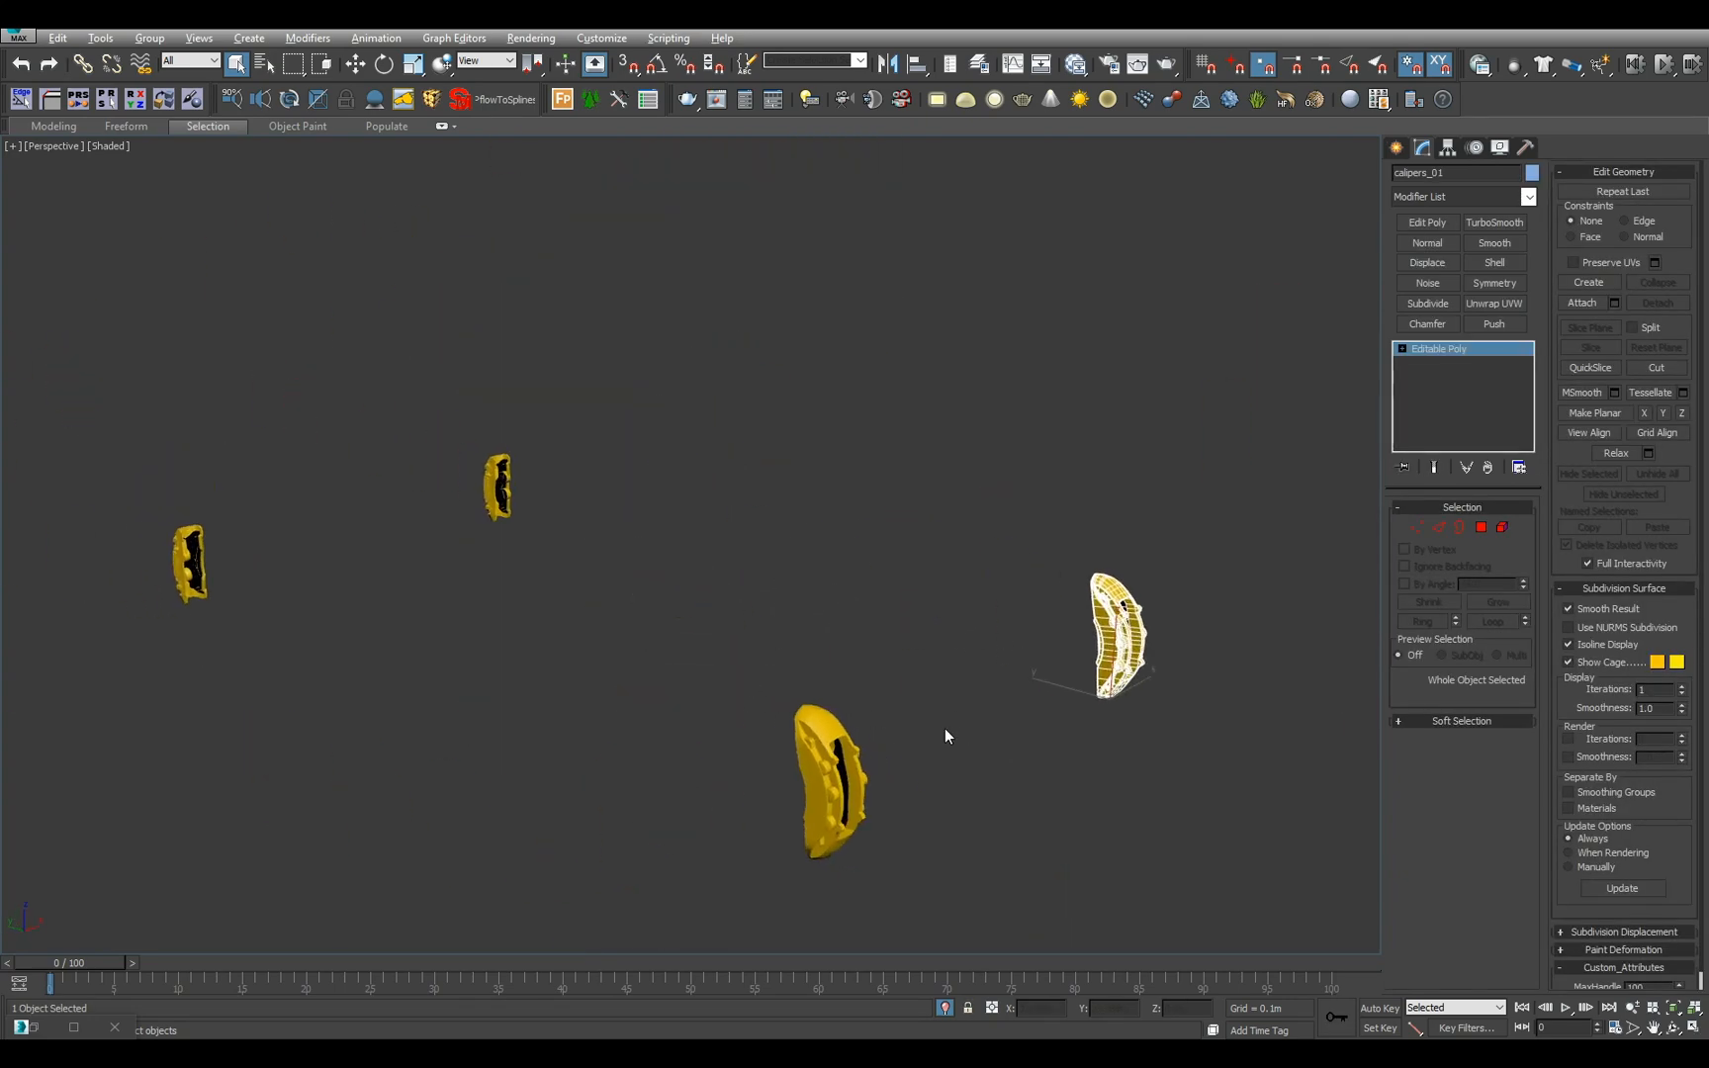
{"action": "left_click", "coordinate": [831, 787]}
{"action": "left_click", "coordinate": [945, 1007]}
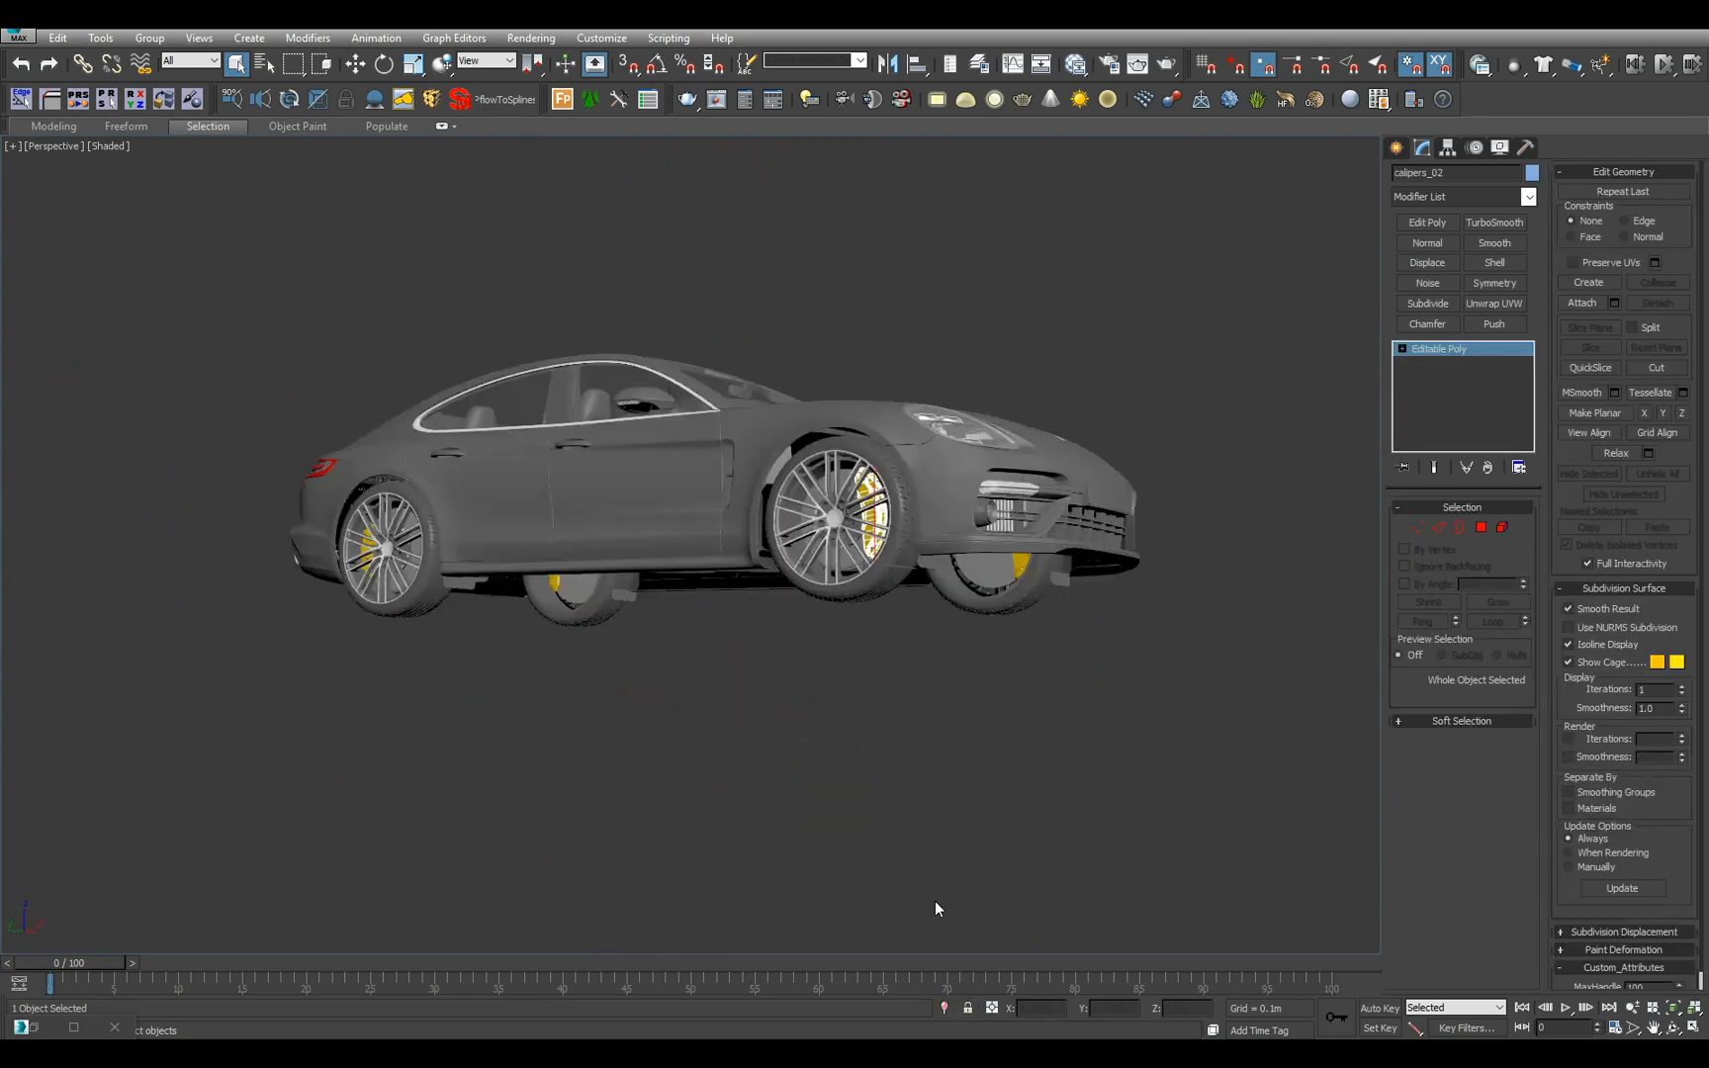
- Select brakes_01 through brakes_04 and calipers_01 through calipers_04 by name and isolate them
{"action": "key", "text": "h"}
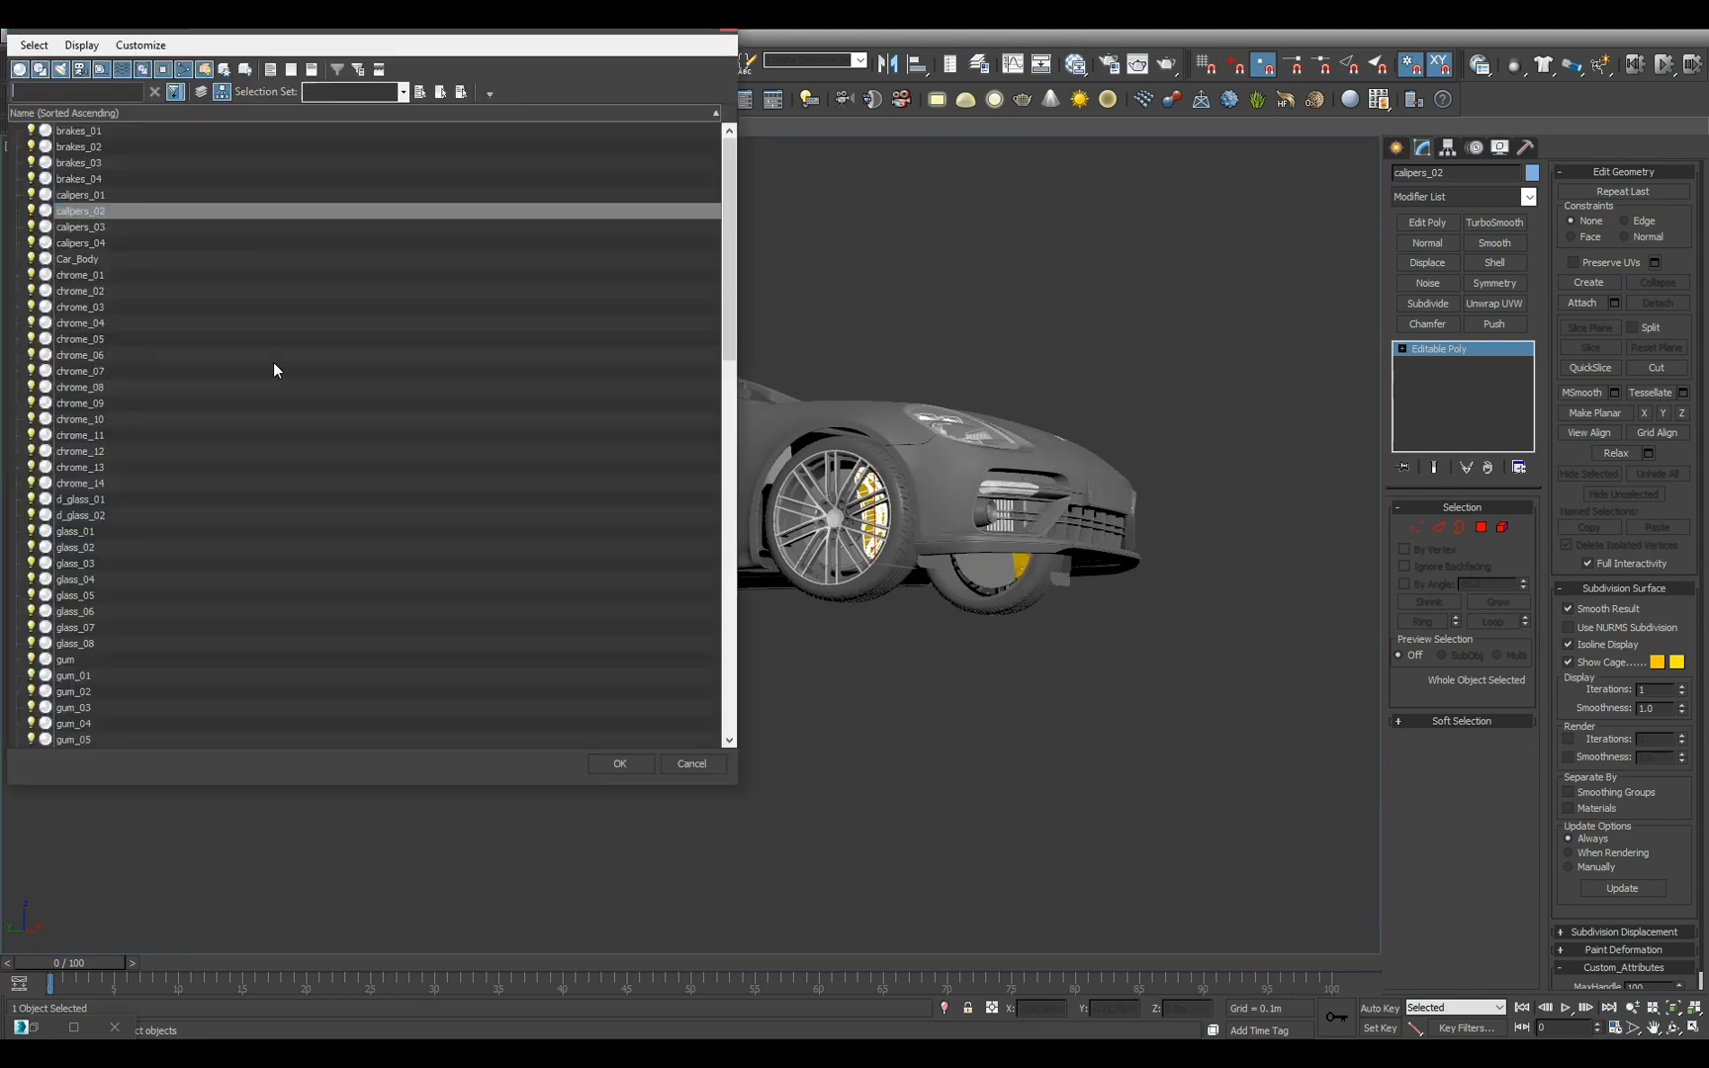
{"action": "left_click", "coordinate": [111, 132]}
{"action": "left_click", "coordinate": [107, 242], "text": "shift"}
{"action": "left_click", "coordinate": [620, 764]}
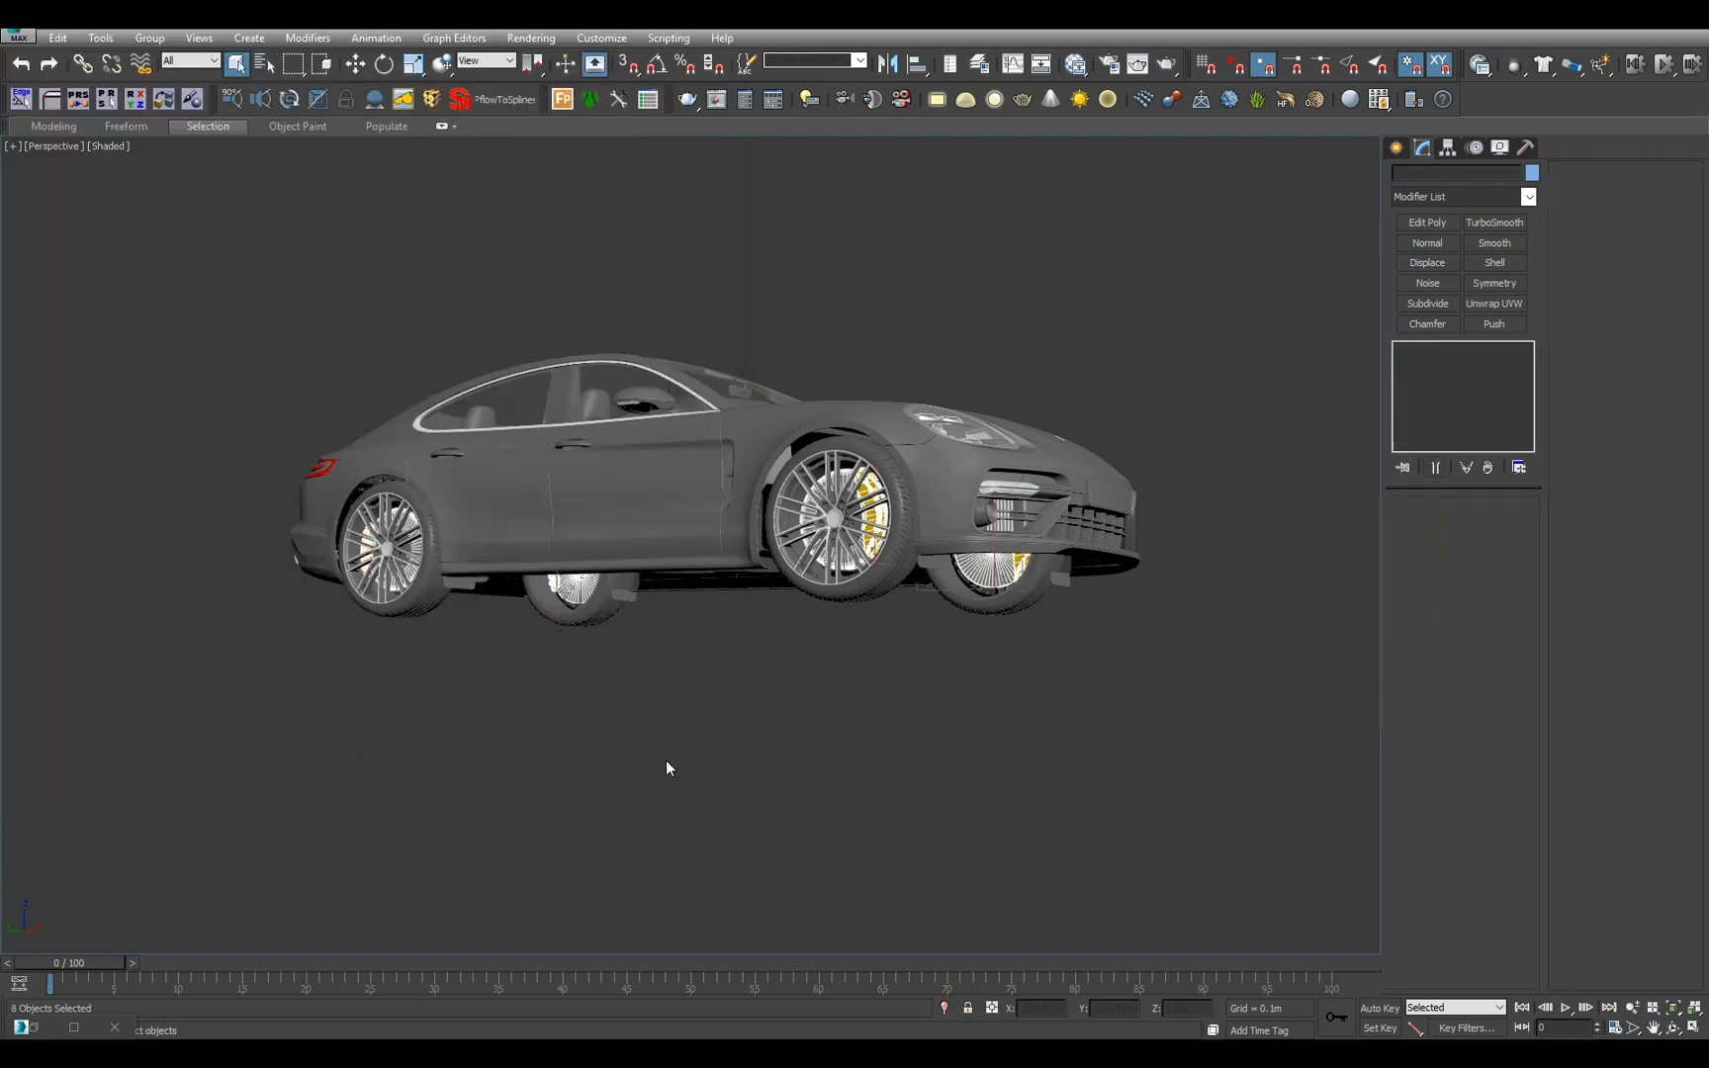
{"action": "key", "text": "alt+q"}
{"action": "middle_click_drag", "start_coordinate": [723, 749], "coordinate": [740, 816], "text": "alt"}
- Select the four brake discs and rename them all with the base name Brake_Disc
{"action": "left_click", "coordinate": [783, 672]}
{"action": "middle_click_drag", "start_coordinate": [734, 721], "coordinate": [539, 657], "text": "alt"}
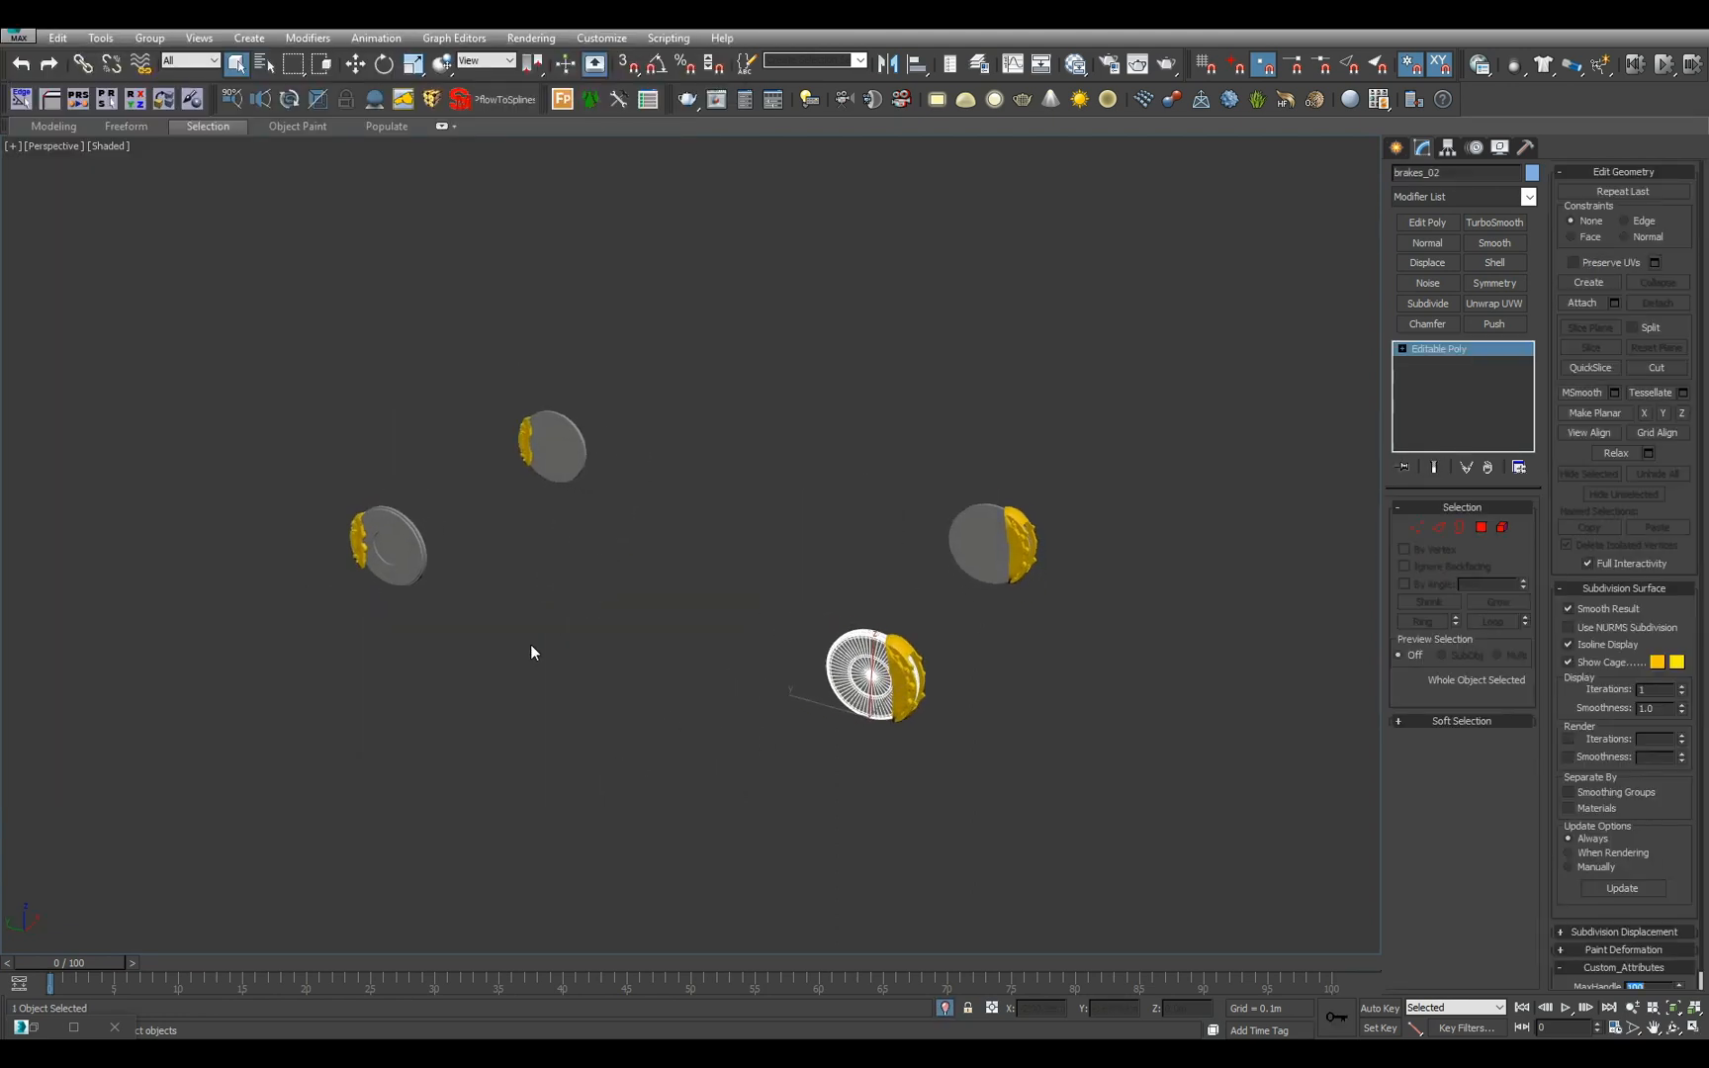
{"action": "left_click", "coordinate": [415, 551], "text": "ctrl"}
{"action": "left_click", "coordinate": [980, 545], "text": "ctrl"}
{"action": "key", "text": "F2"}
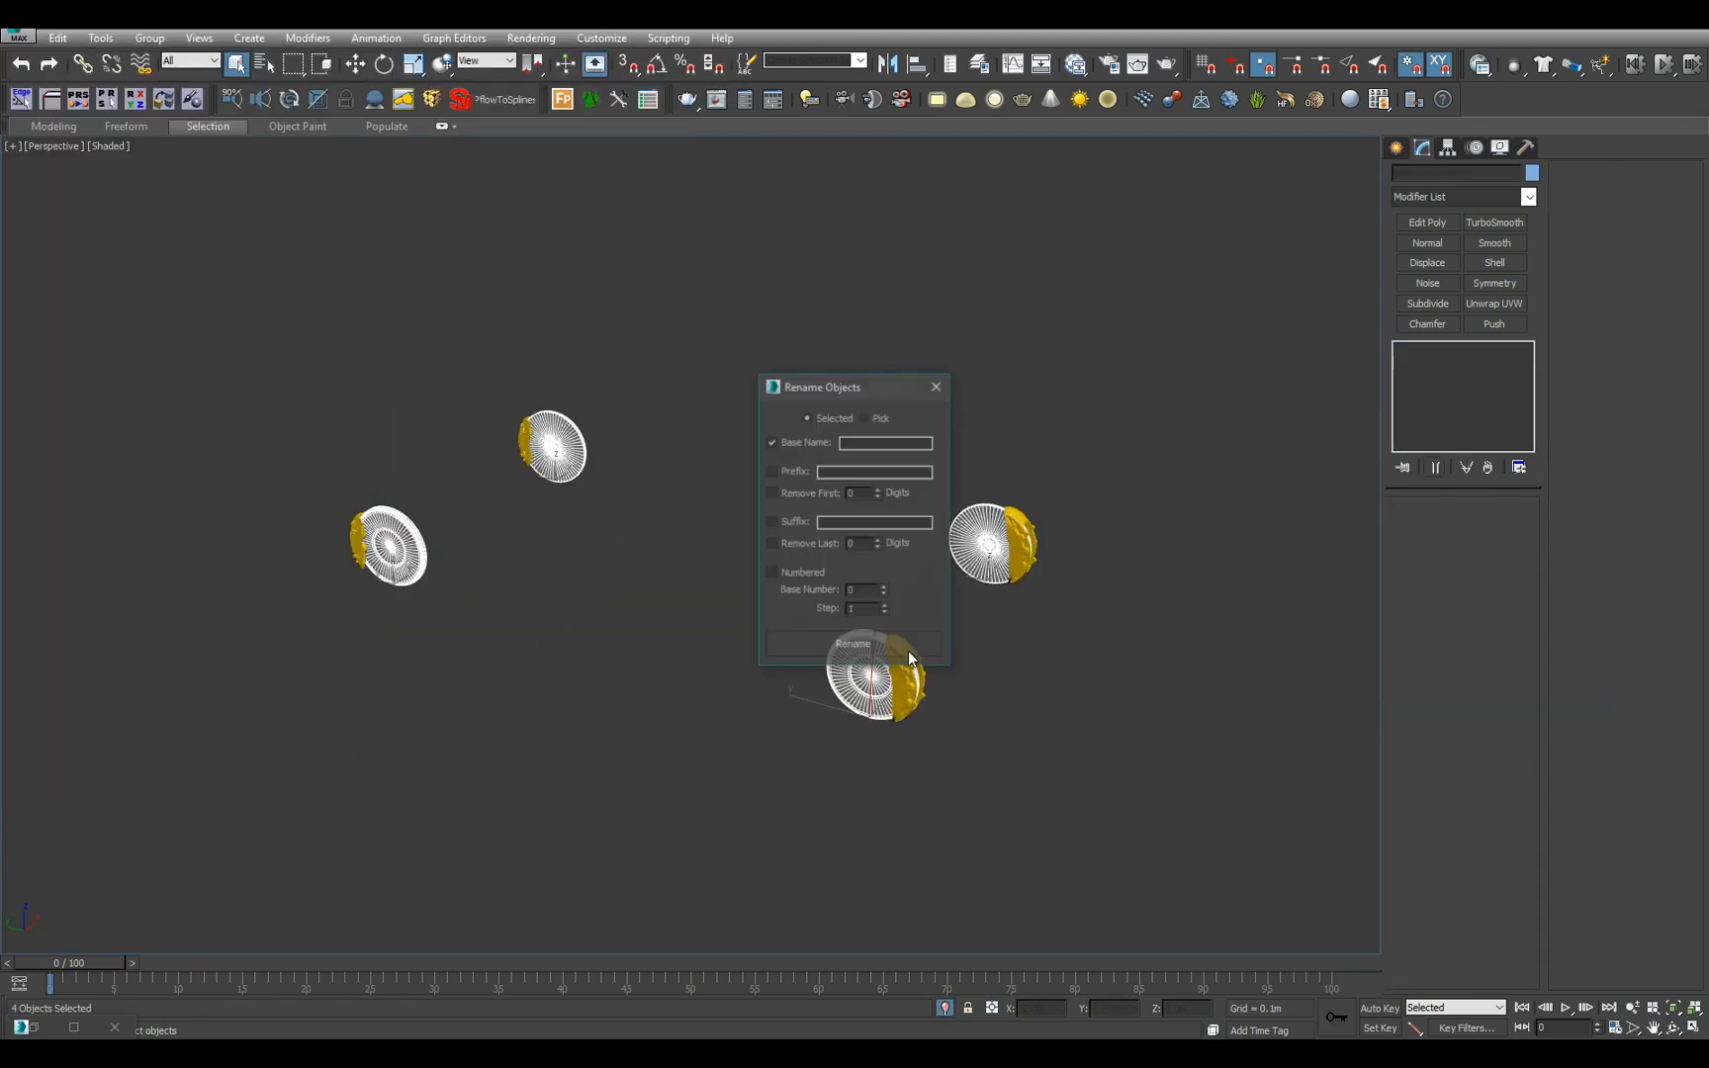
{"action": "left_click", "coordinate": [881, 446]}
{"action": "type", "text": "Brake_Disc"}
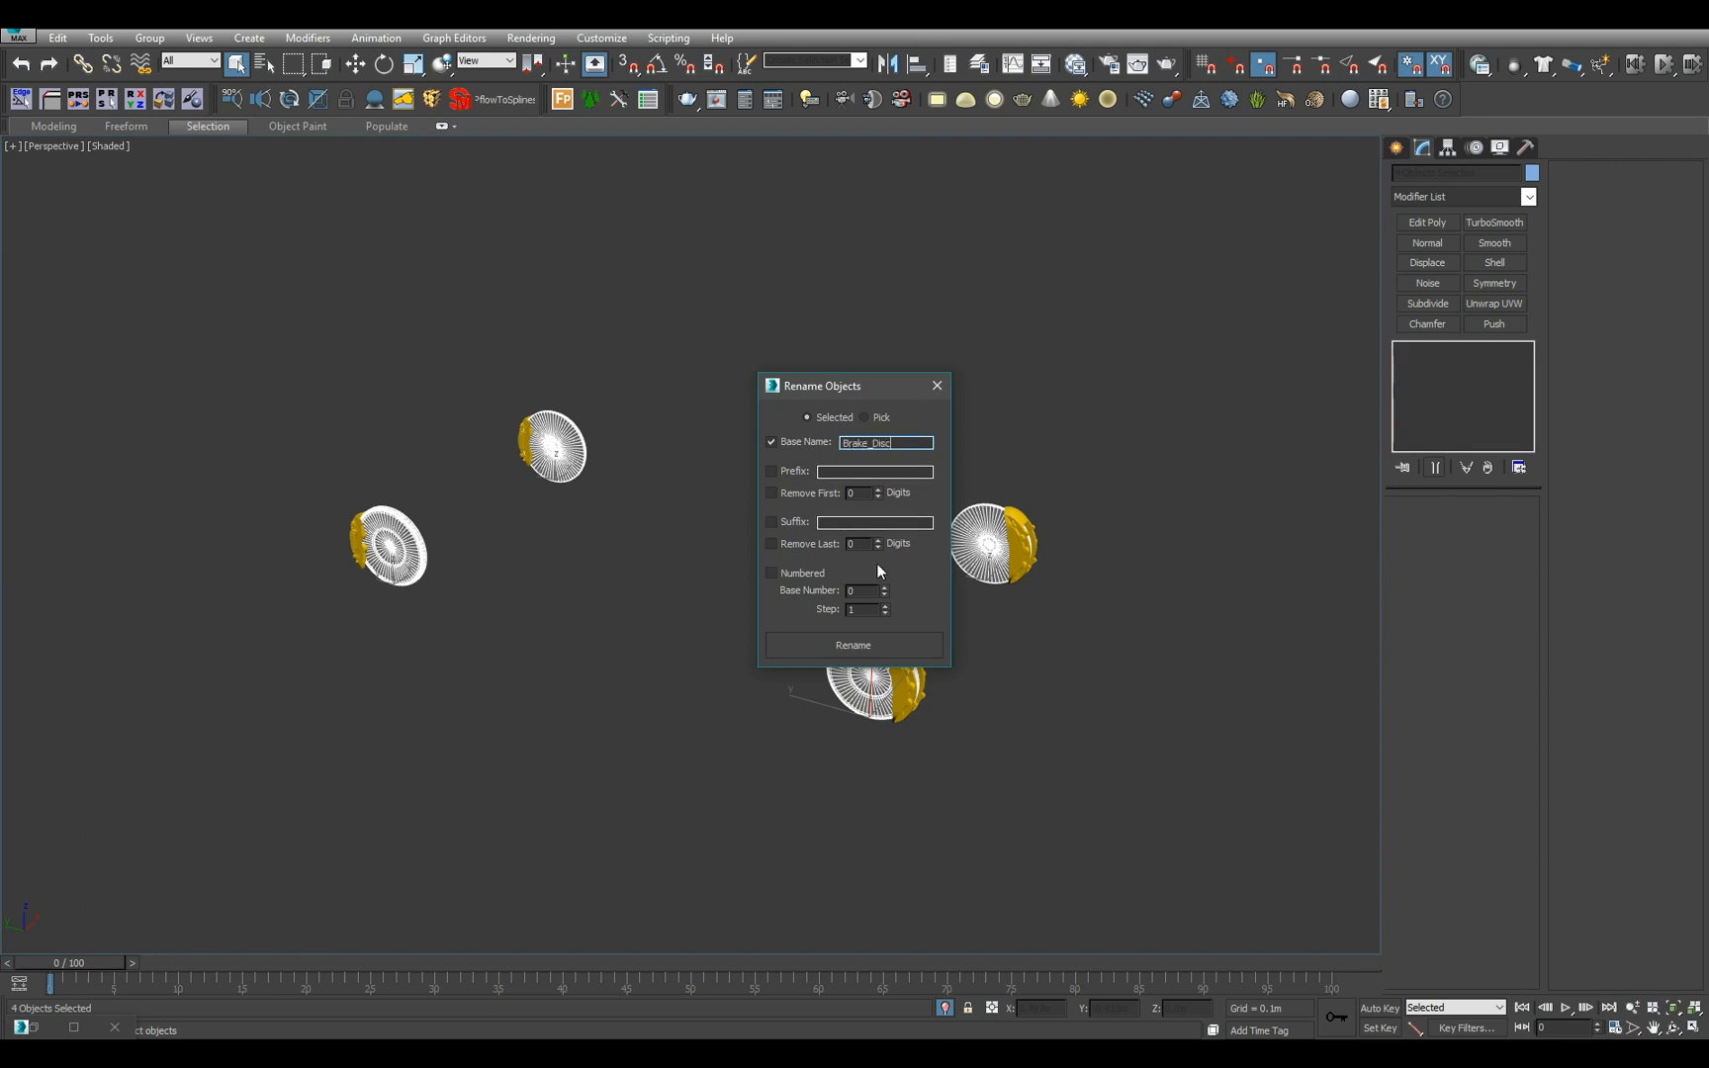
- Rename the four yellow calipers with the base name Brake, check the object list and finish renaming
{"action": "middle_click_drag", "start_coordinate": [1004, 824], "coordinate": [884, 783], "text": "alt"}
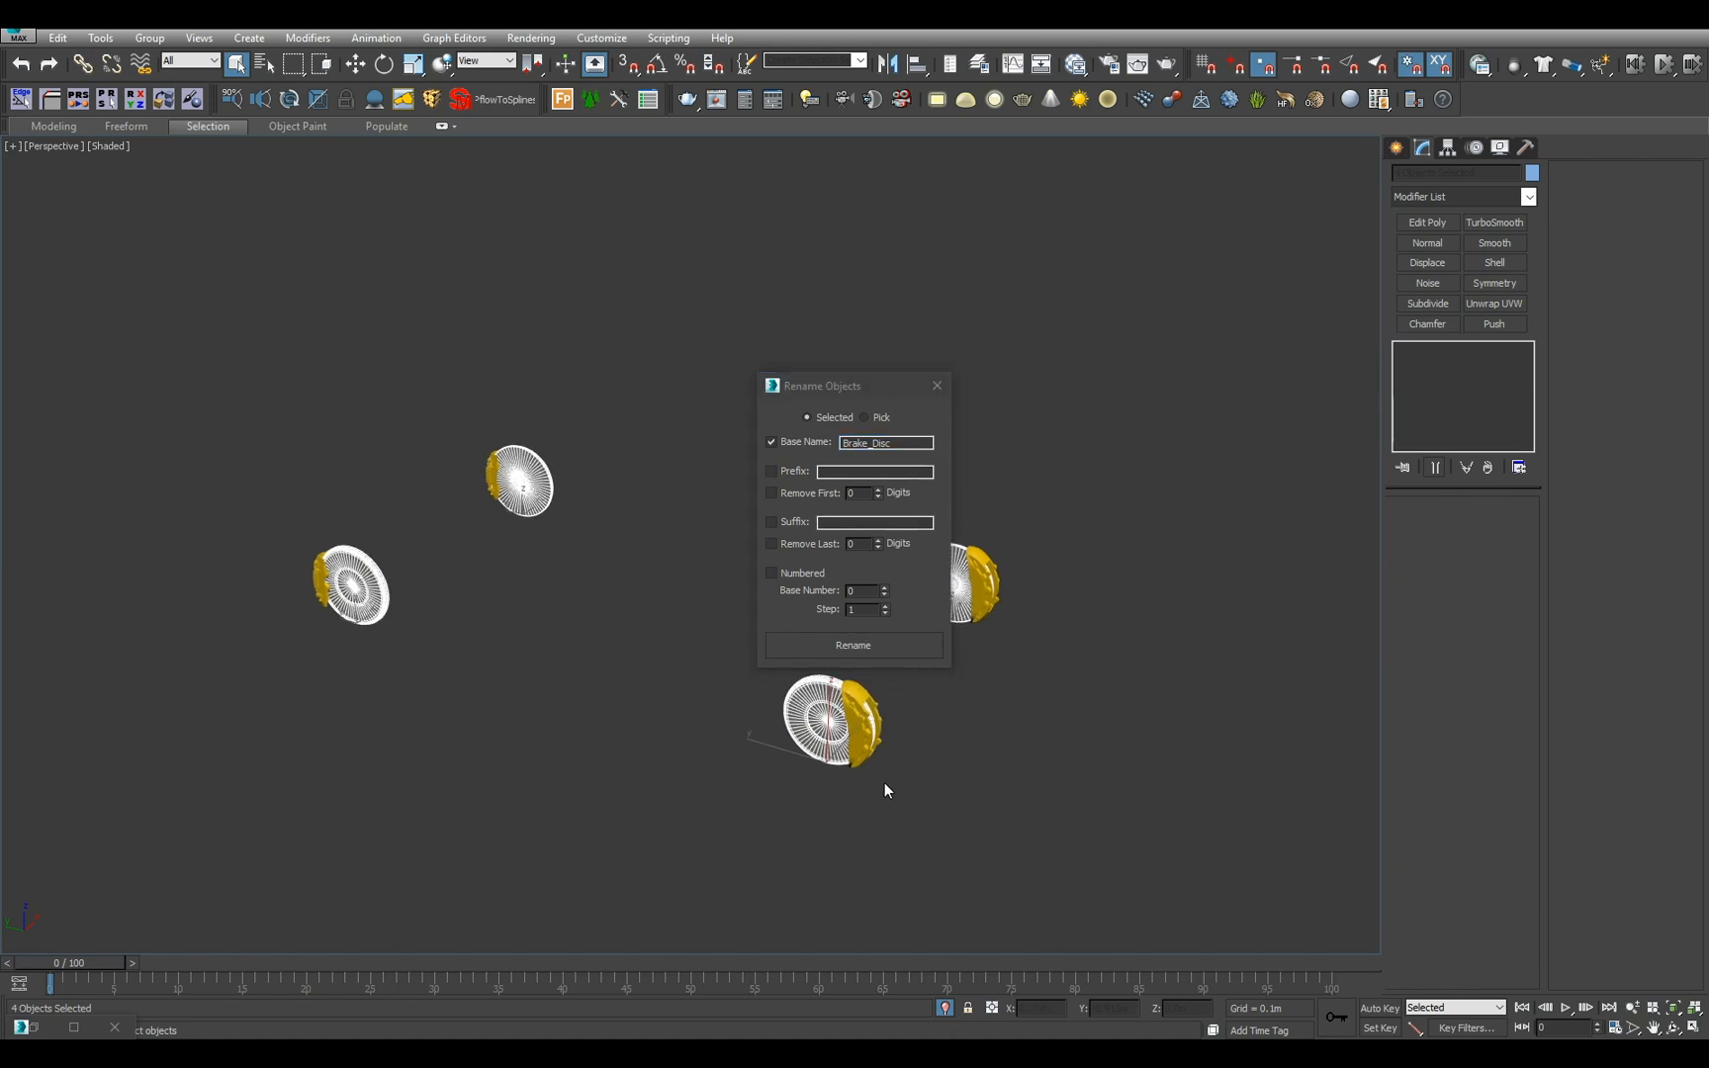
{"action": "left_click", "coordinate": [868, 730]}
{"action": "left_click", "coordinate": [320, 576], "text": "ctrl"}
{"action": "left_click", "coordinate": [491, 487], "text": "ctrl"}
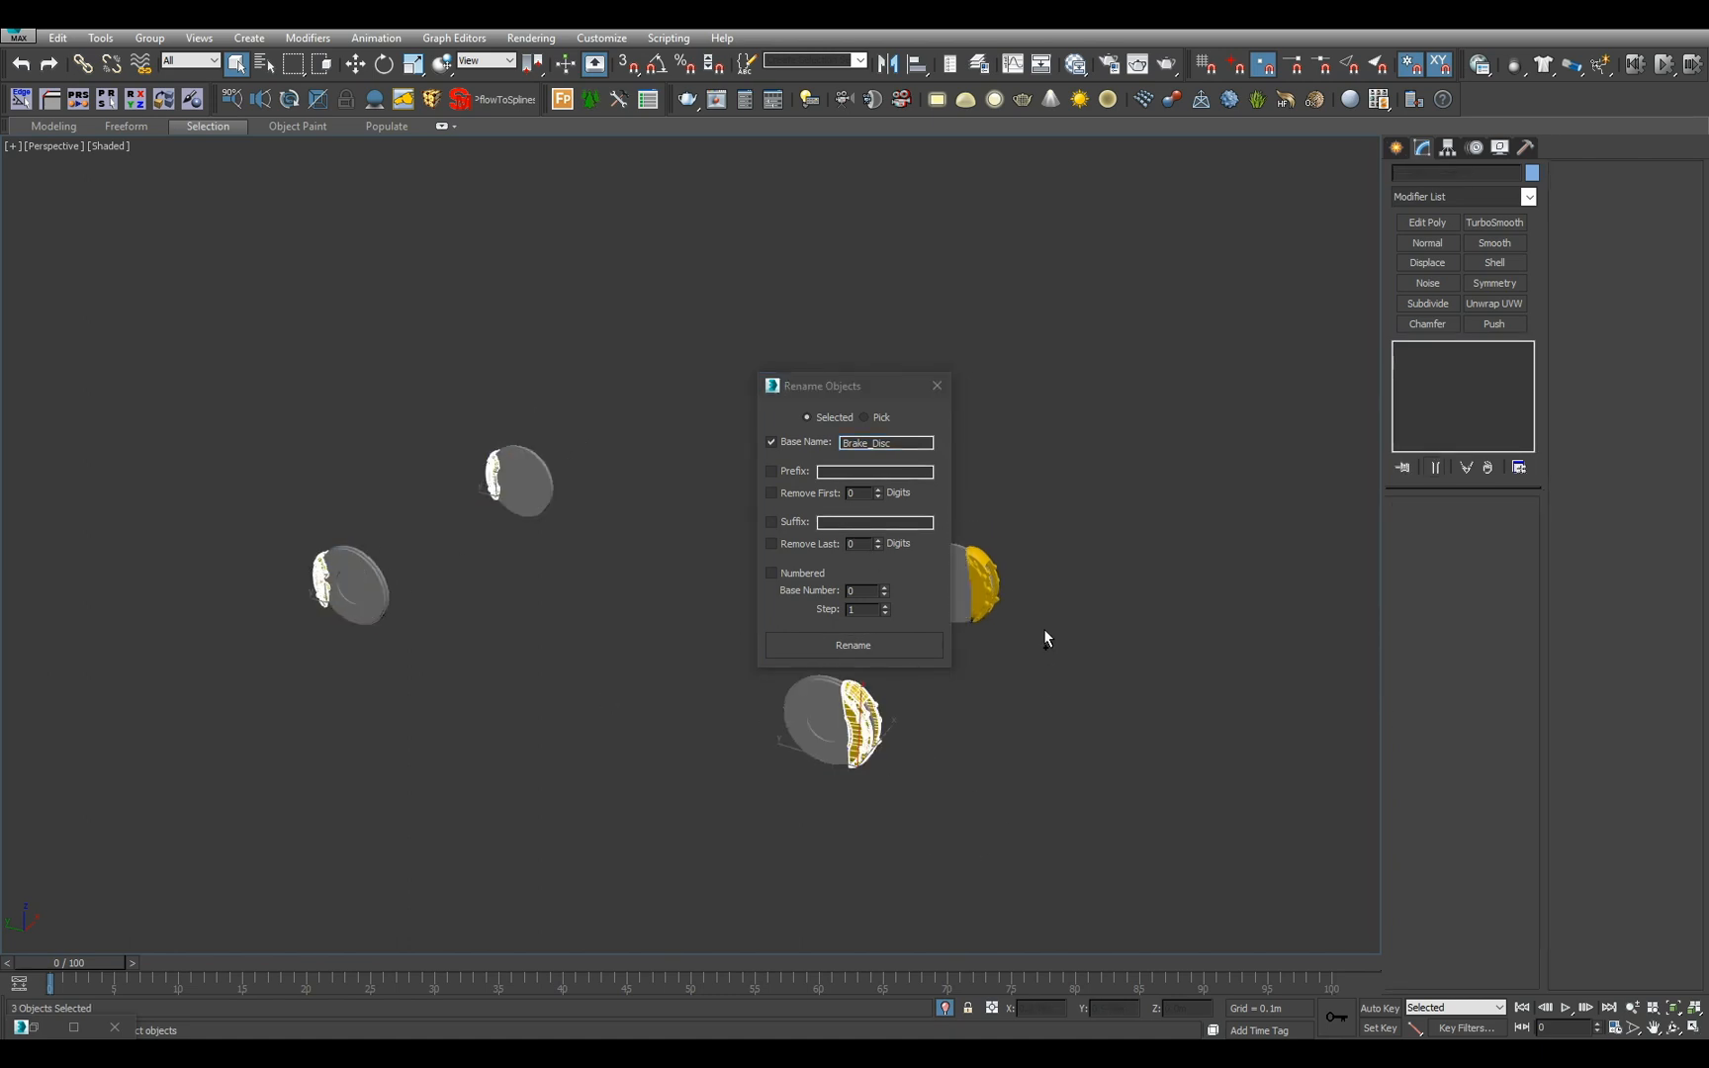
{"action": "left_click", "coordinate": [992, 592], "text": "ctrl"}
{"action": "double_click", "coordinate": [885, 442]}
{"action": "type", "text": "B"}
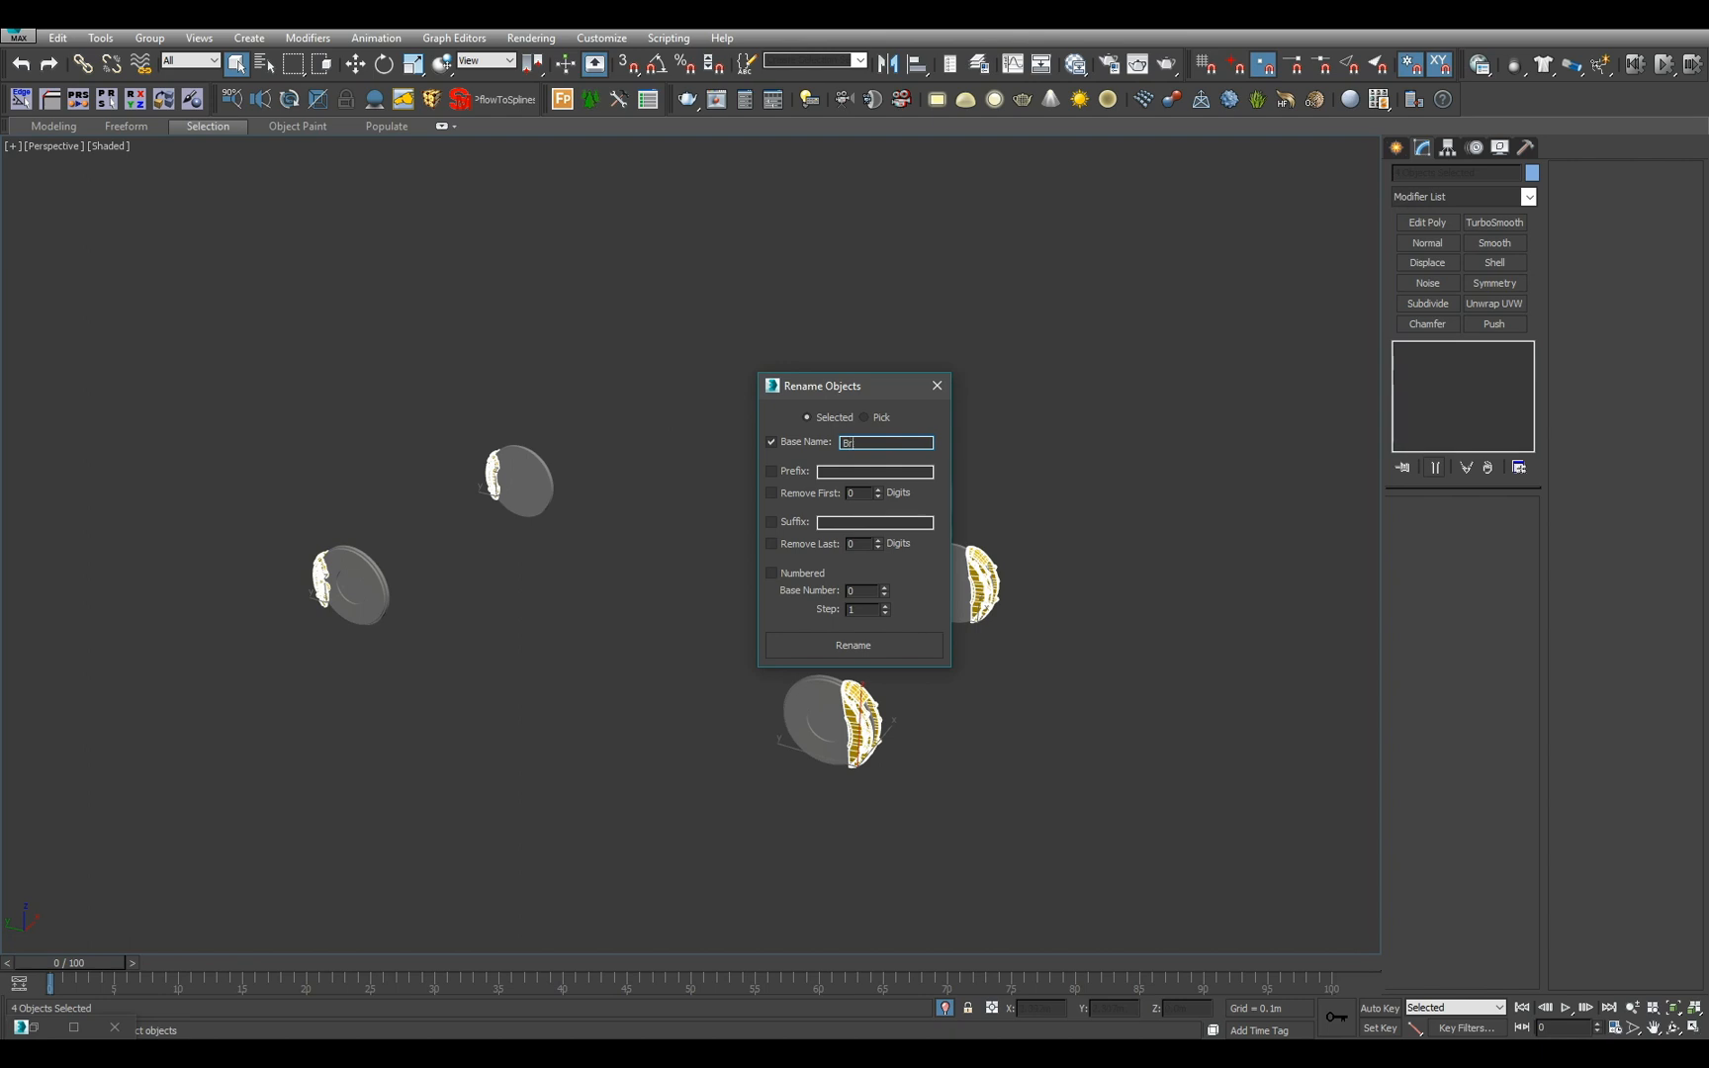
{"action": "left_click", "coordinate": [993, 727]}
{"action": "key", "text": "h"}
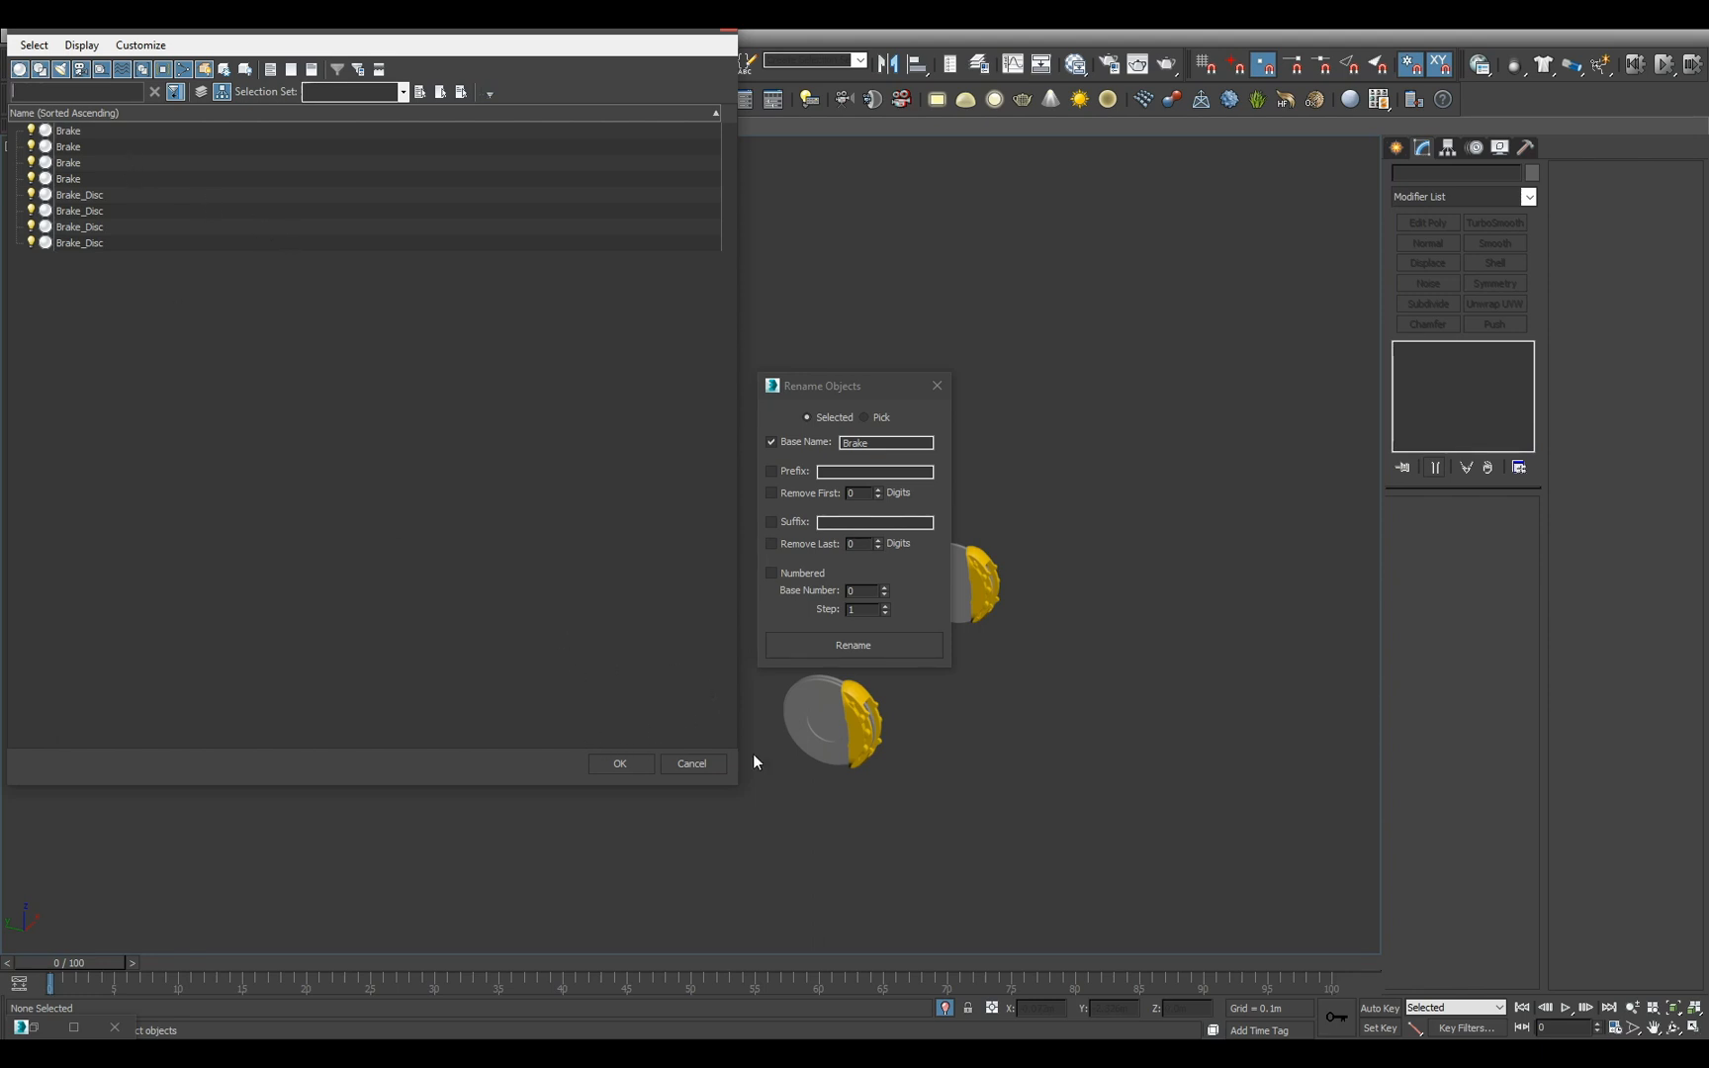
{"action": "left_click", "coordinate": [694, 762]}
{"action": "left_click", "coordinate": [937, 385]}
- Select the front-left brake disc and caliper and add only the suffix _FL to their names
{"action": "left_click_drag", "start_coordinate": [335, 306], "coordinate": [985, 827]}
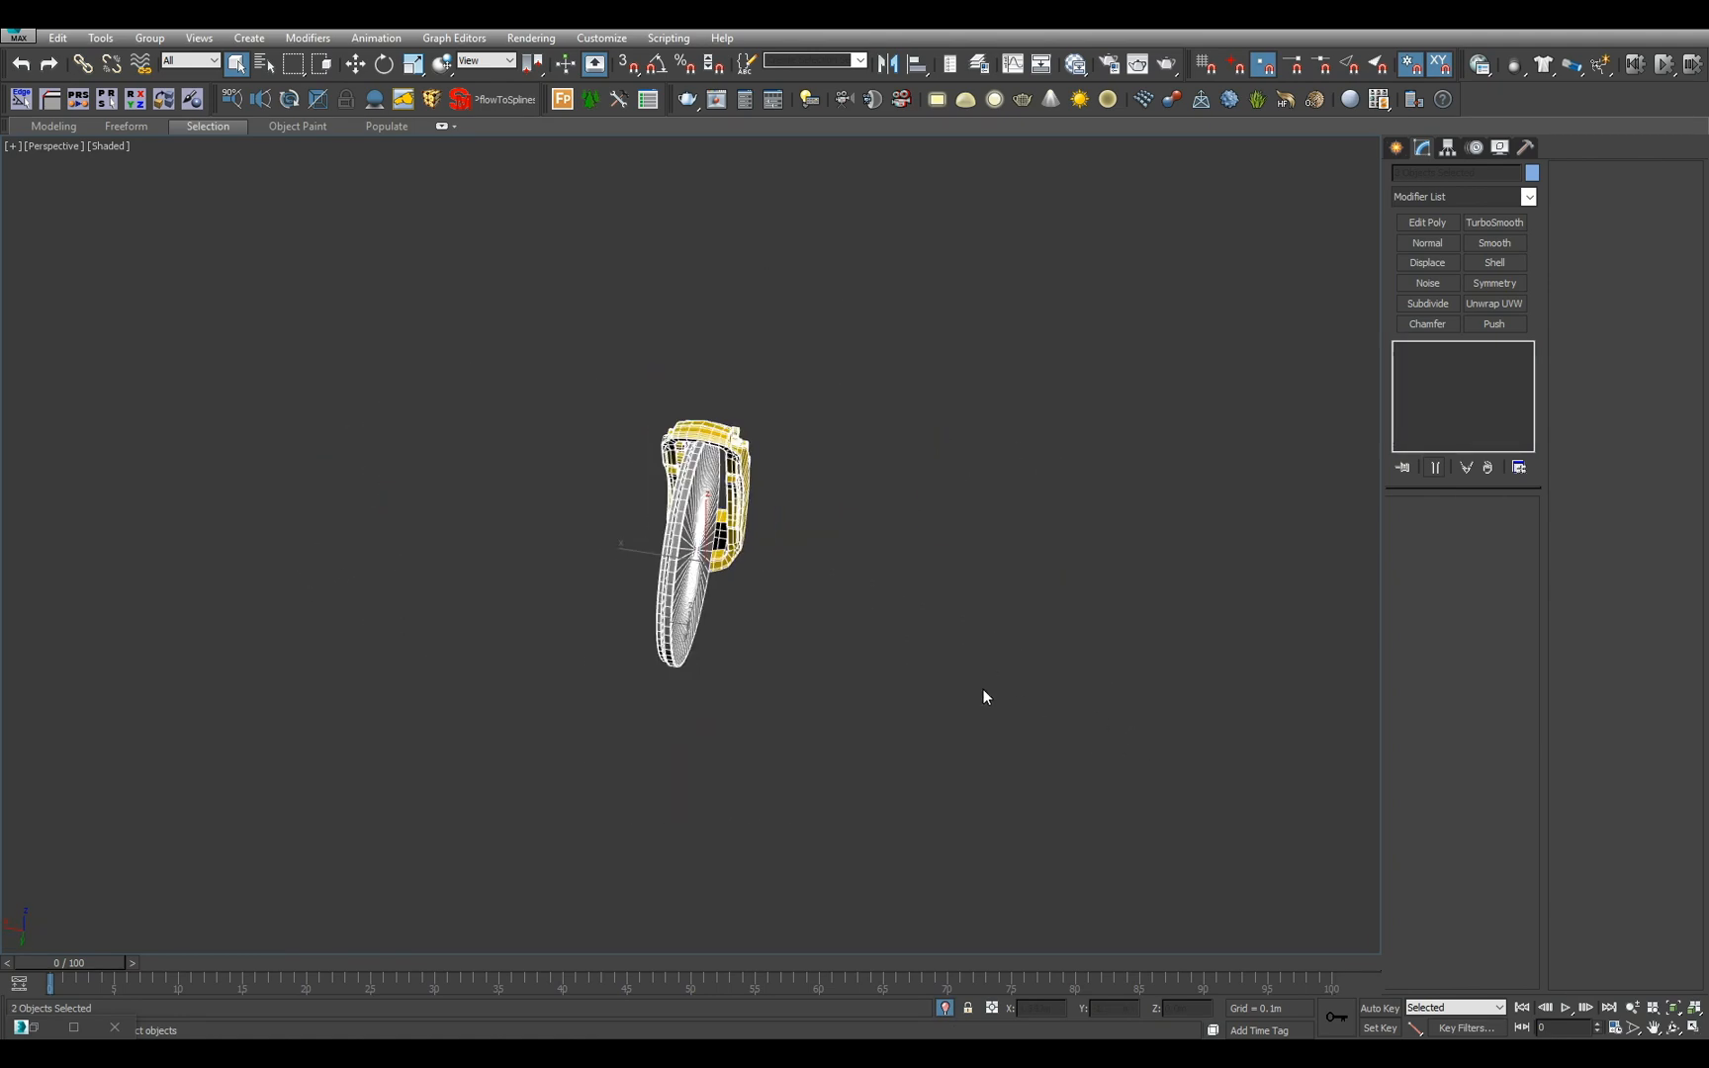
{"action": "scroll", "coordinate": [1006, 652], "scroll_direction": "down", "scroll_amount": 4}
{"action": "middle_click_drag", "start_coordinate": [967, 620], "coordinate": [813, 566]}
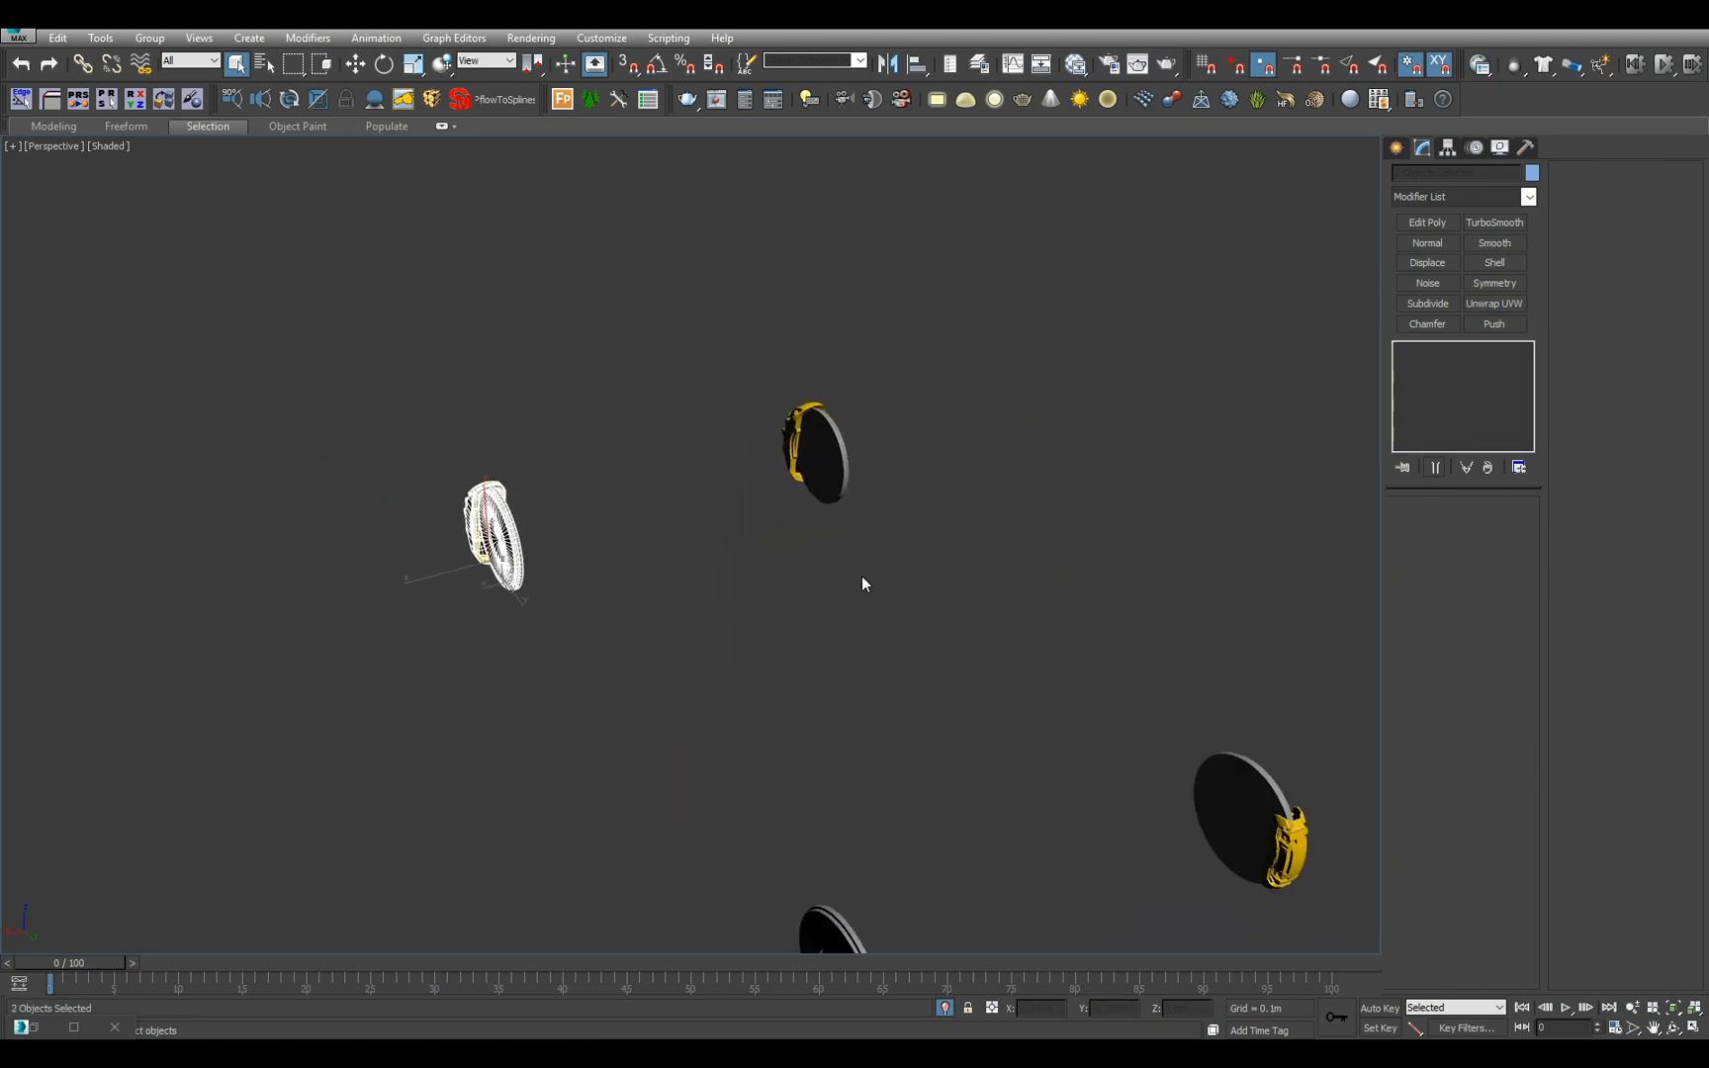
{"action": "key", "text": "F2"}
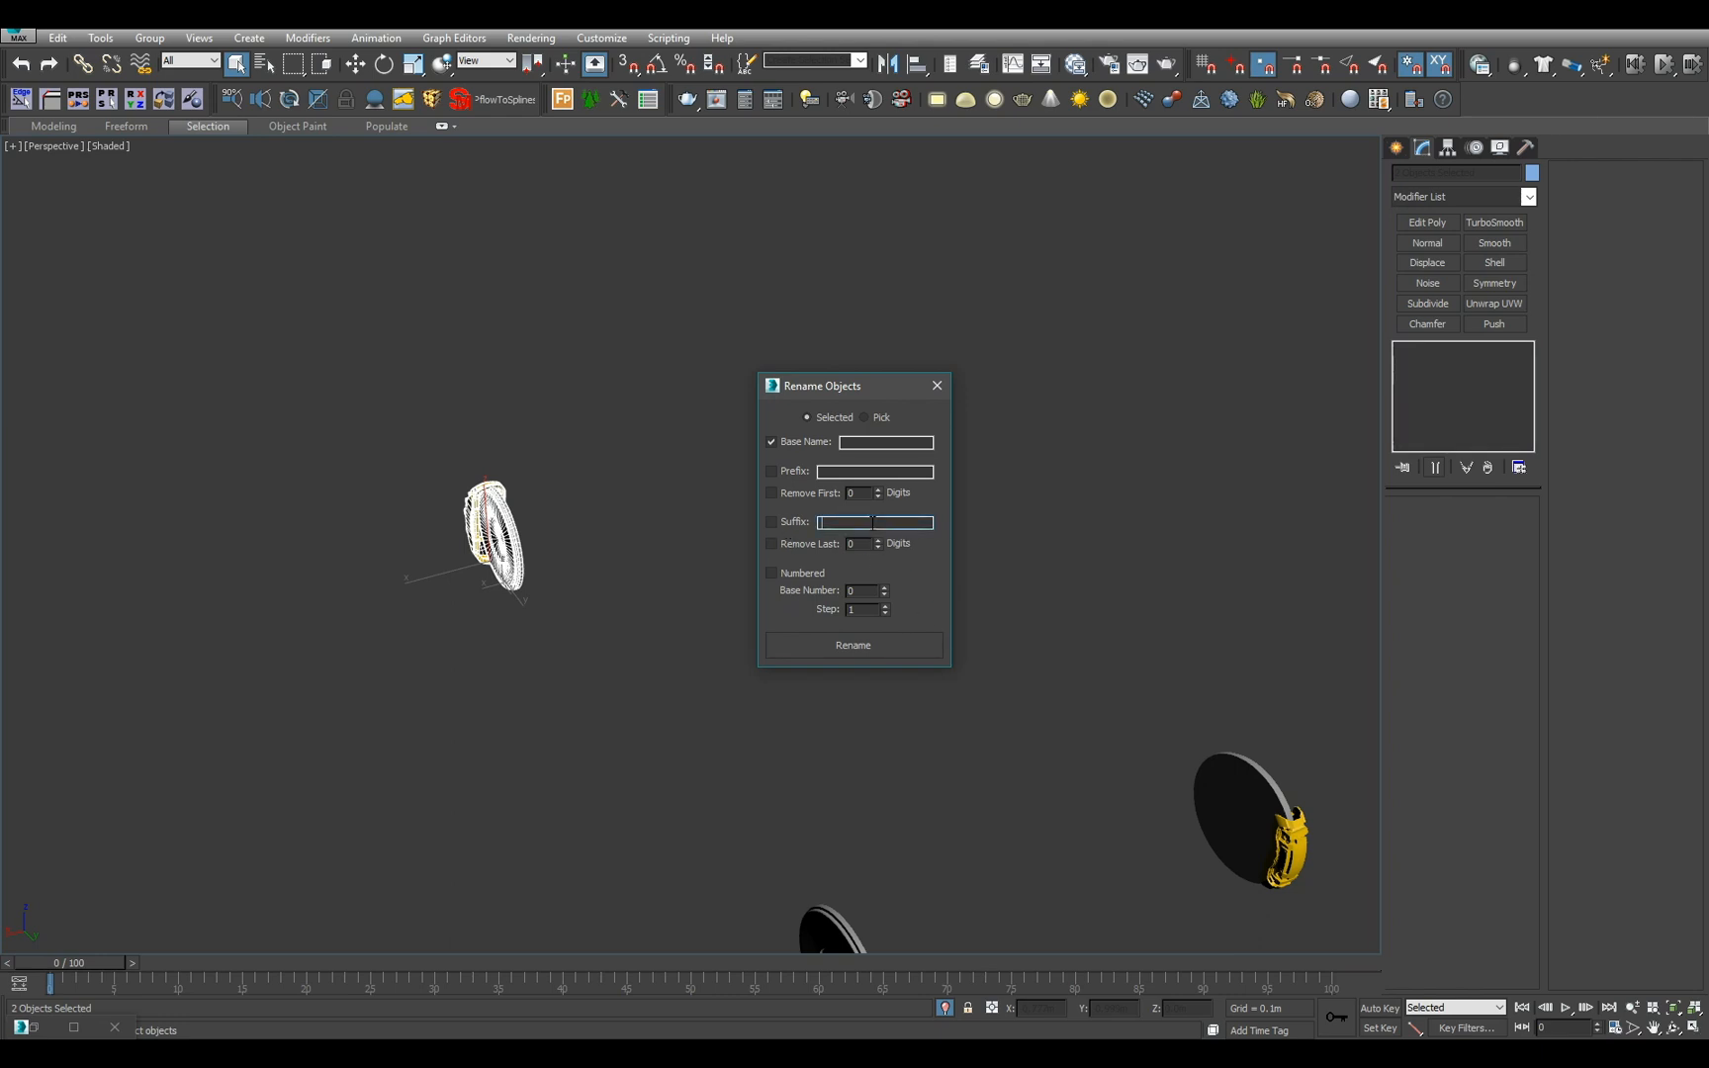
{"action": "left_click", "coordinate": [772, 522]}
{"action": "left_click", "coordinate": [844, 520]}
{"action": "left_click", "coordinate": [850, 645]}
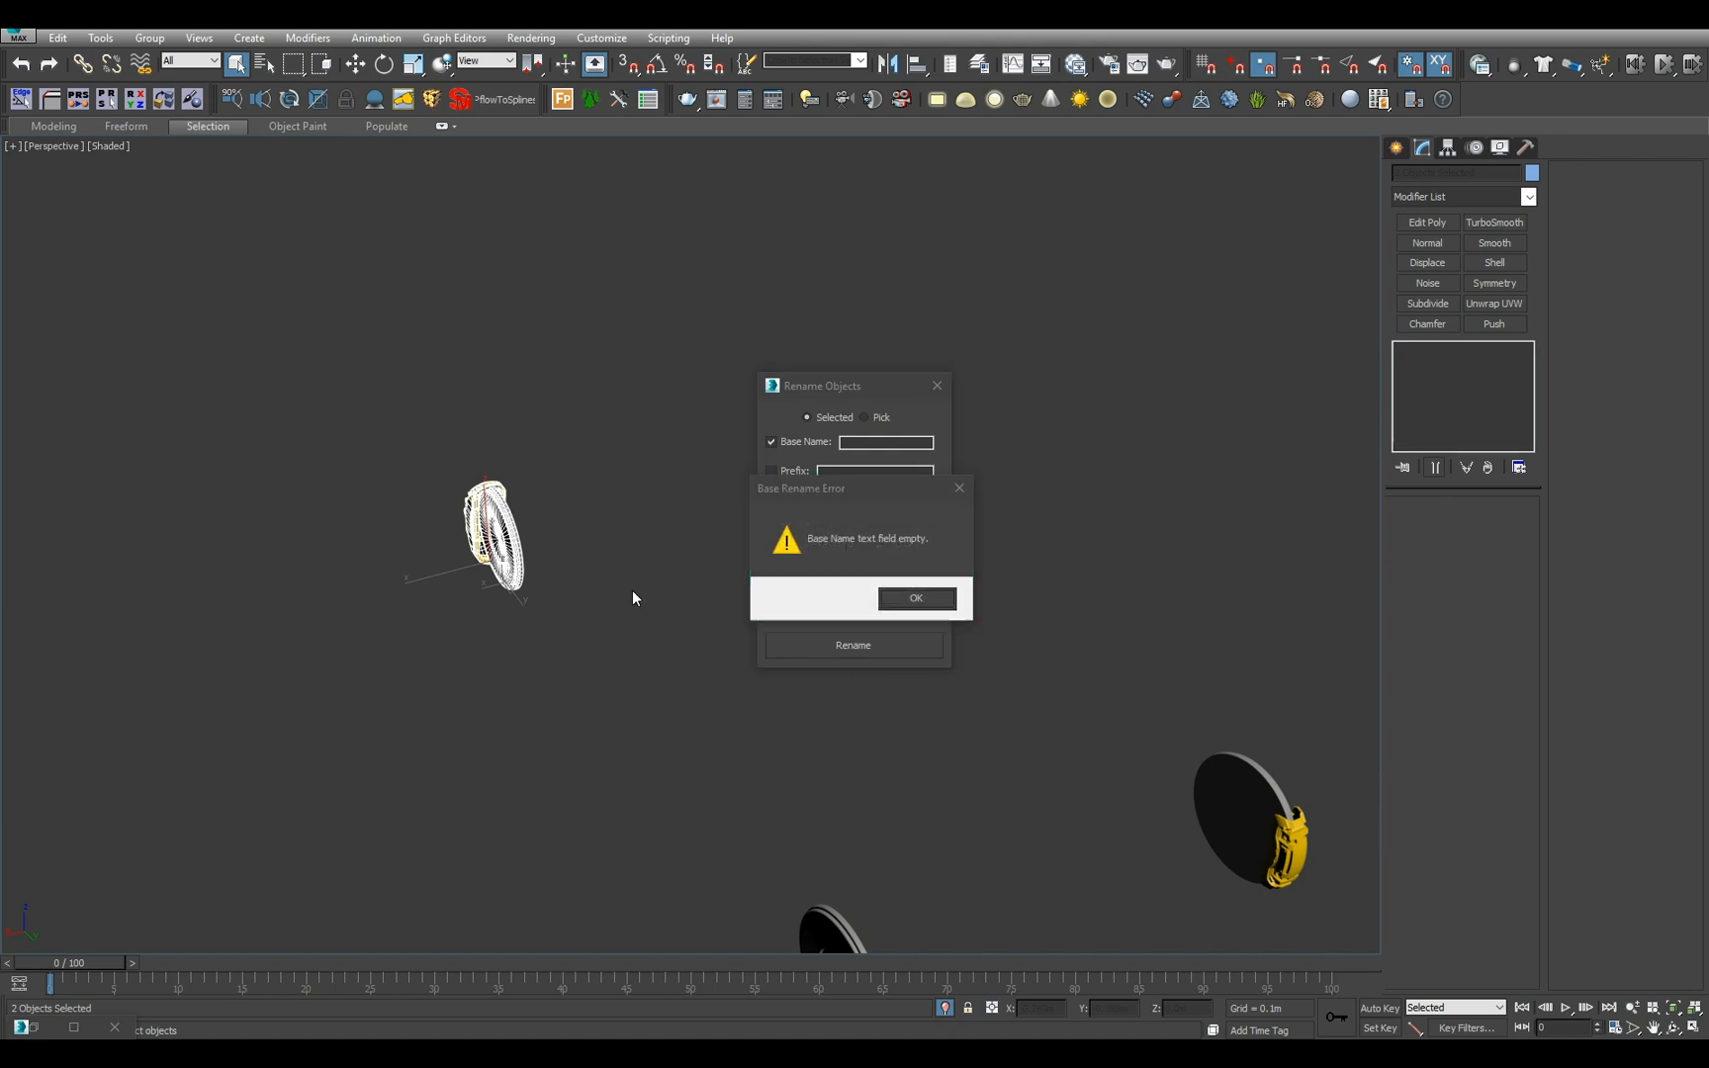
{"action": "left_click", "coordinate": [902, 601]}
{"action": "left_click", "coordinate": [772, 443]}
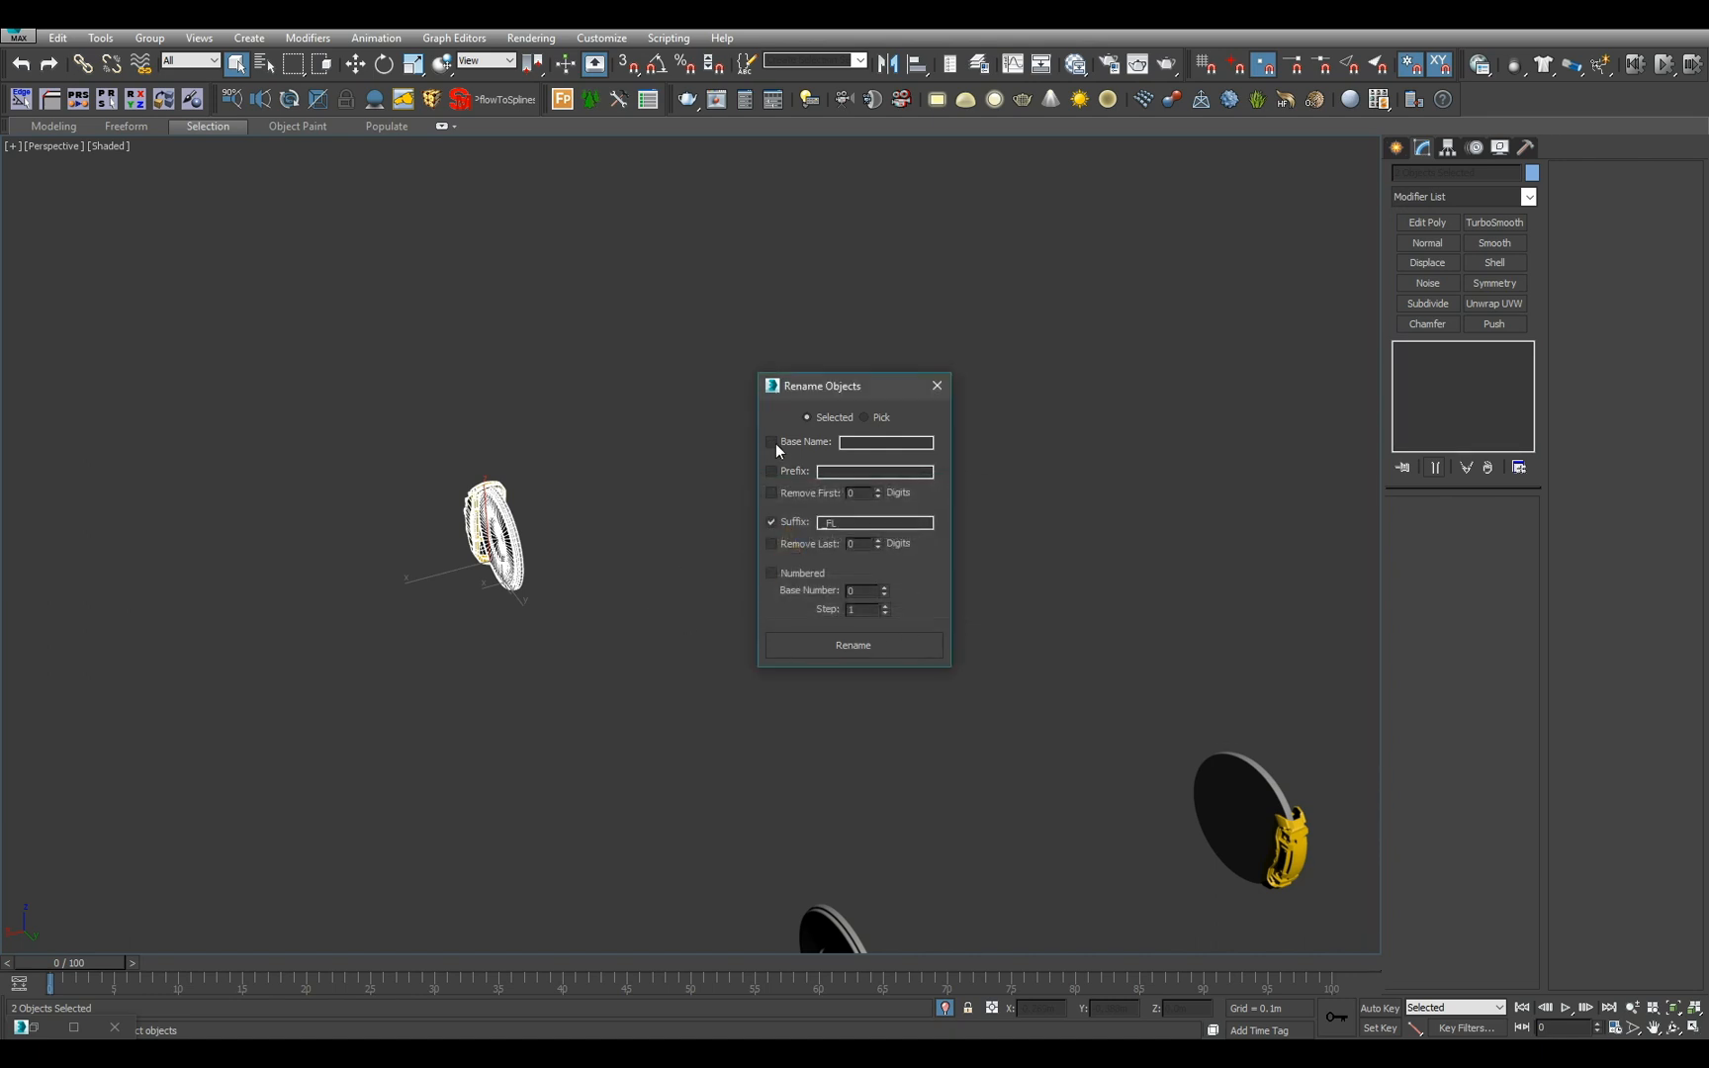
{"action": "left_click", "coordinate": [840, 651]}
- Add the suffix _FR to the names of the front-right brake disc and caliper
{"action": "middle_click_drag", "start_coordinate": [714, 606], "coordinate": [457, 675]}
{"action": "left_click", "coordinate": [586, 530]}
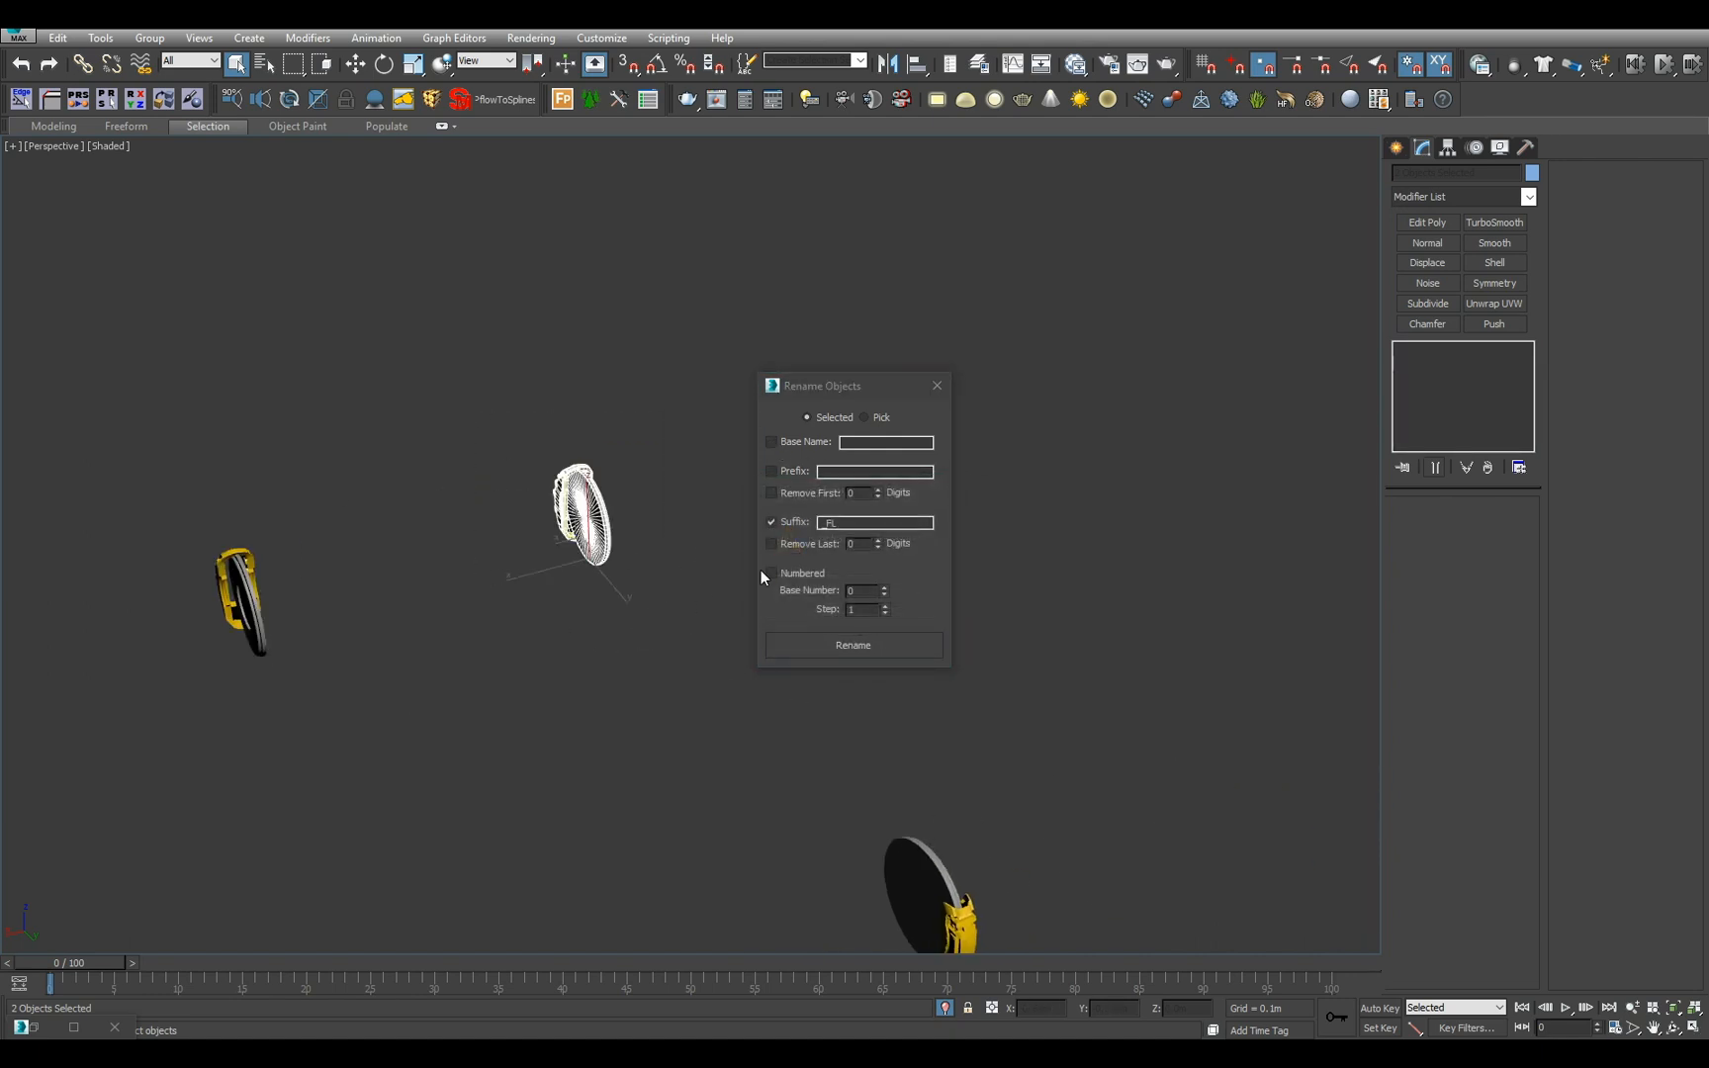
{"action": "left_click", "coordinate": [852, 526]}
{"action": "key", "text": "BackSpace"}
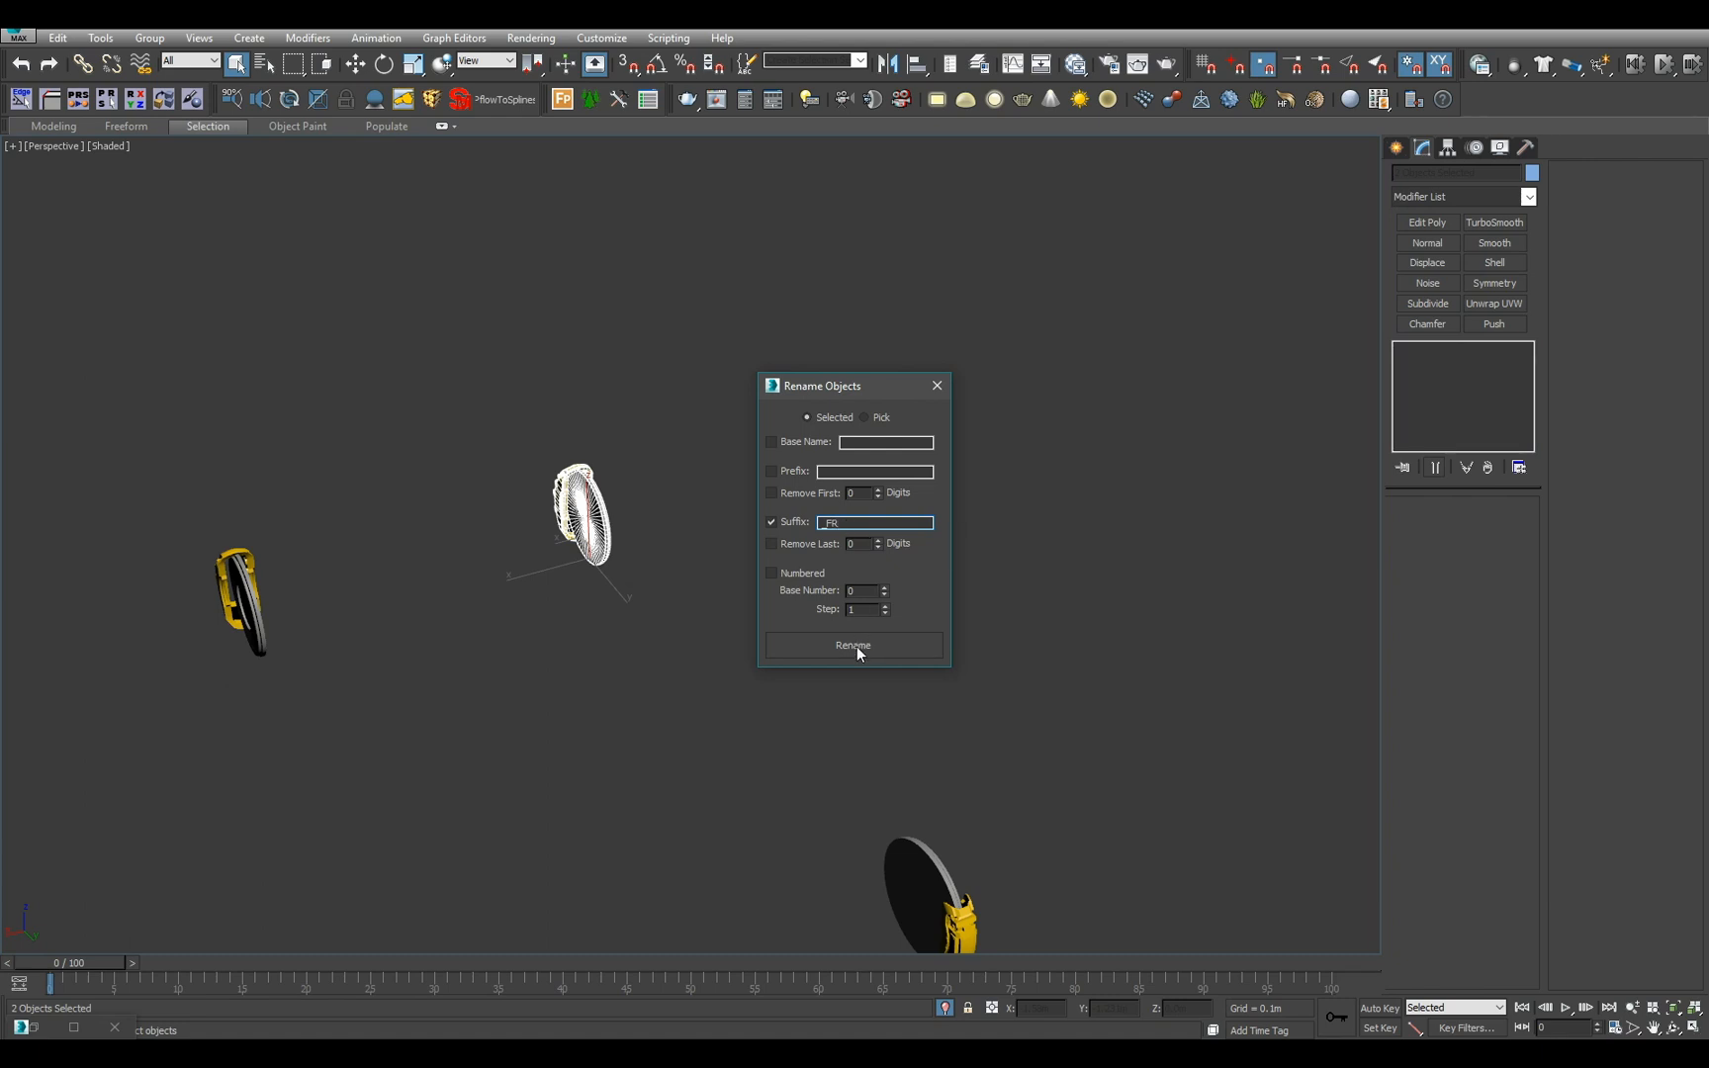
{"action": "left_click", "coordinate": [856, 648]}
- Add the suffix _RR to the names of the rear-right brake disc and caliper
{"action": "middle_click_drag", "start_coordinate": [728, 858], "coordinate": [648, 734]}
{"action": "left_click_drag", "start_coordinate": [669, 694], "coordinate": [905, 839]}
{"action": "left_click", "coordinate": [843, 526]}
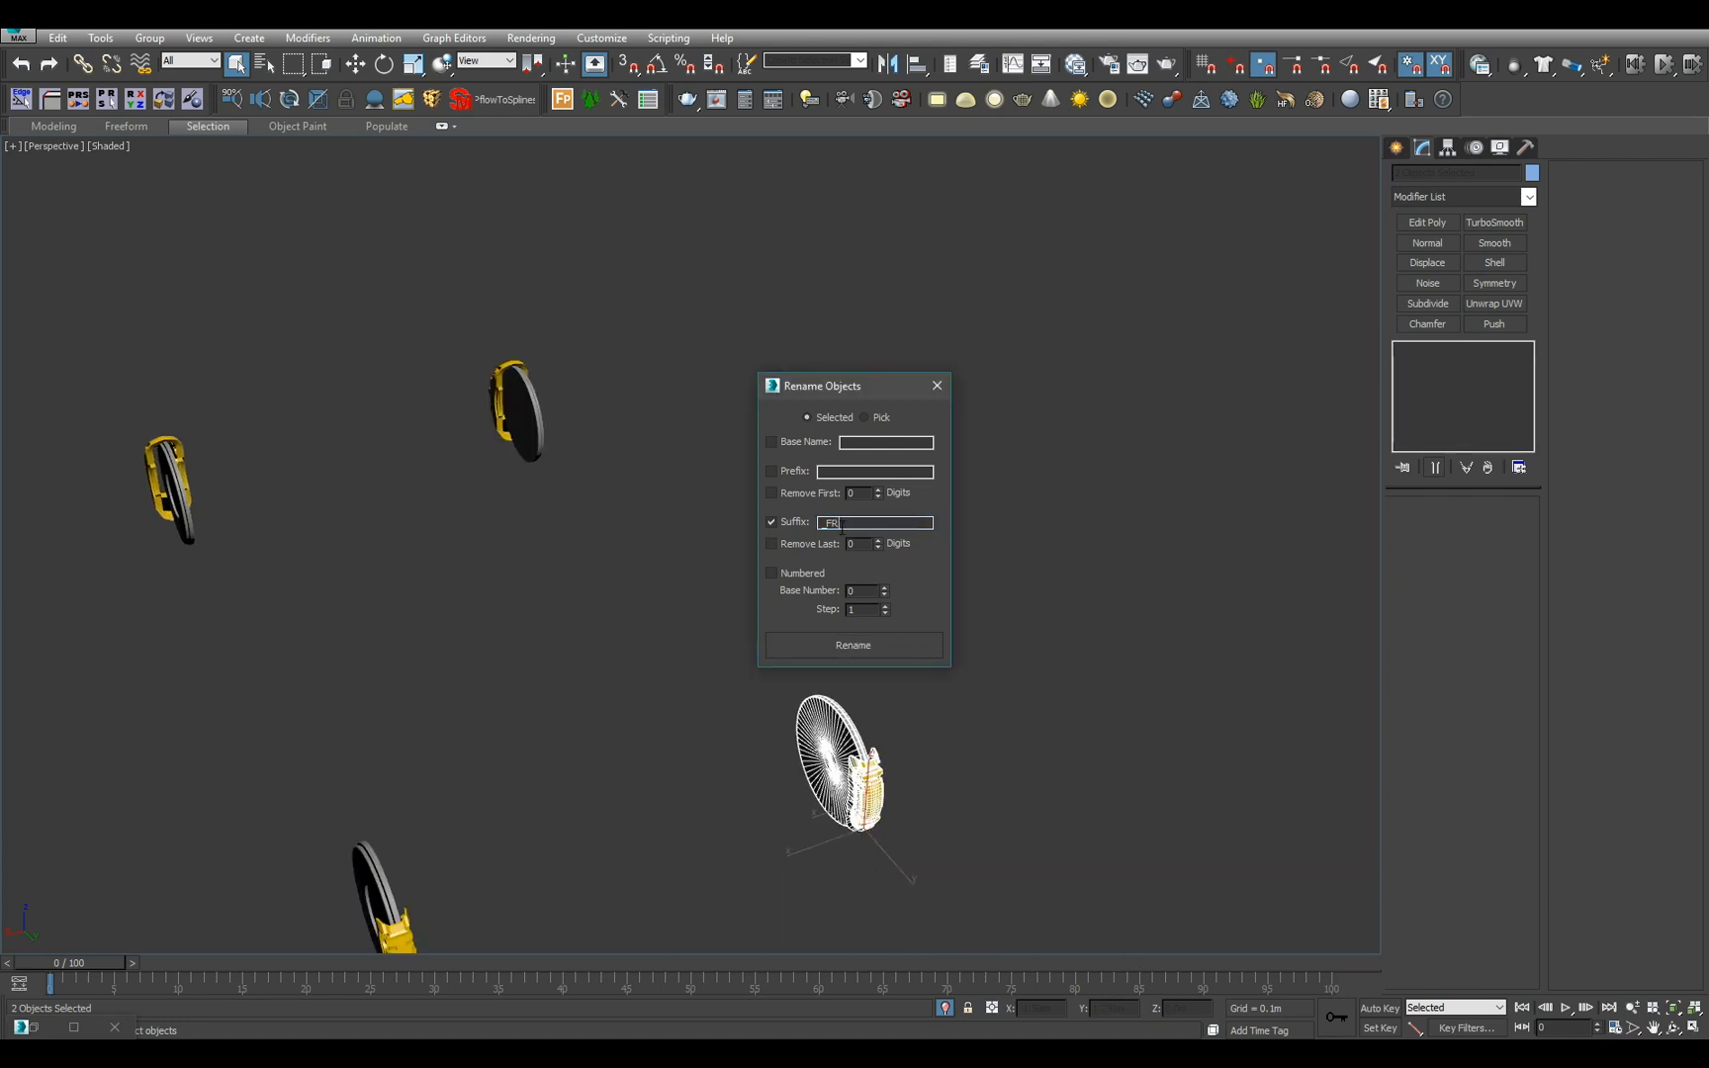
{"action": "double_click", "coordinate": [831, 525]}
{"action": "left_click", "coordinate": [856, 641]}
- Add the suffix _RL to the names of the rear-left brake disc and caliper
{"action": "middle_click_drag", "start_coordinate": [642, 750], "coordinate": [690, 638]}
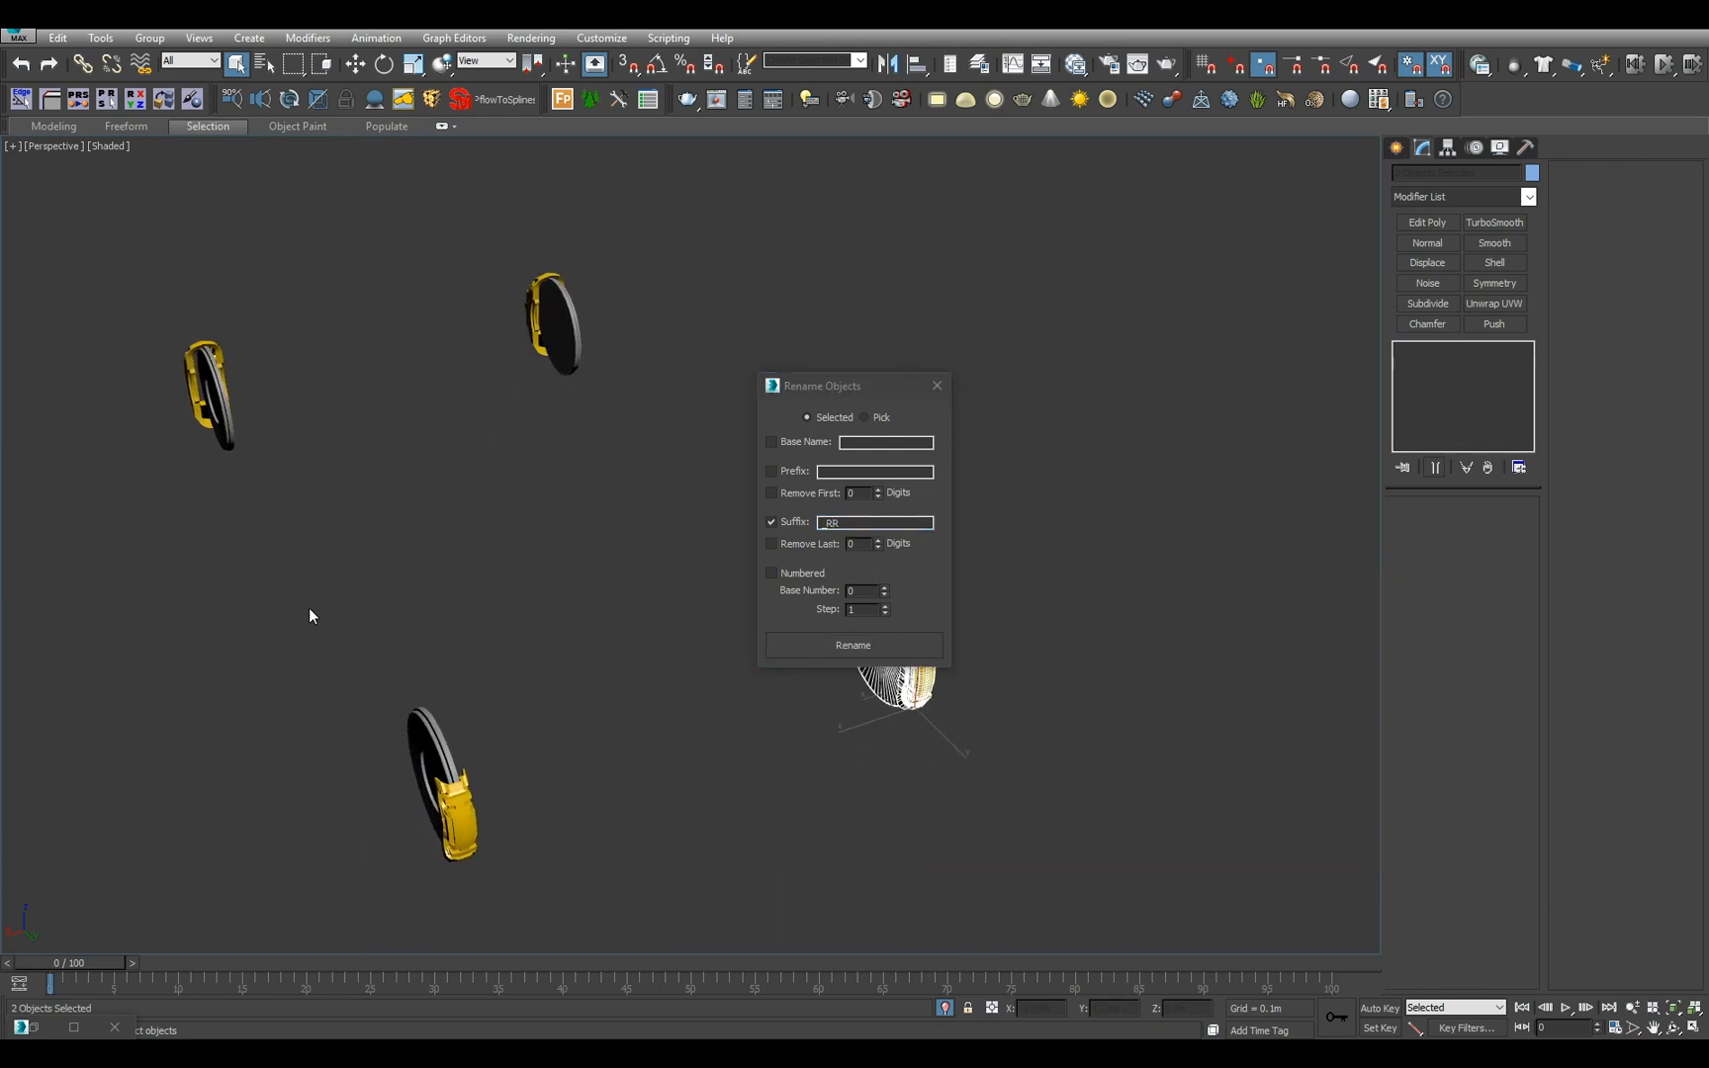
{"action": "left_click_drag", "start_coordinate": [309, 608], "coordinate": [515, 851]}
{"action": "left_click_drag", "start_coordinate": [844, 525], "coordinate": [836, 524]}
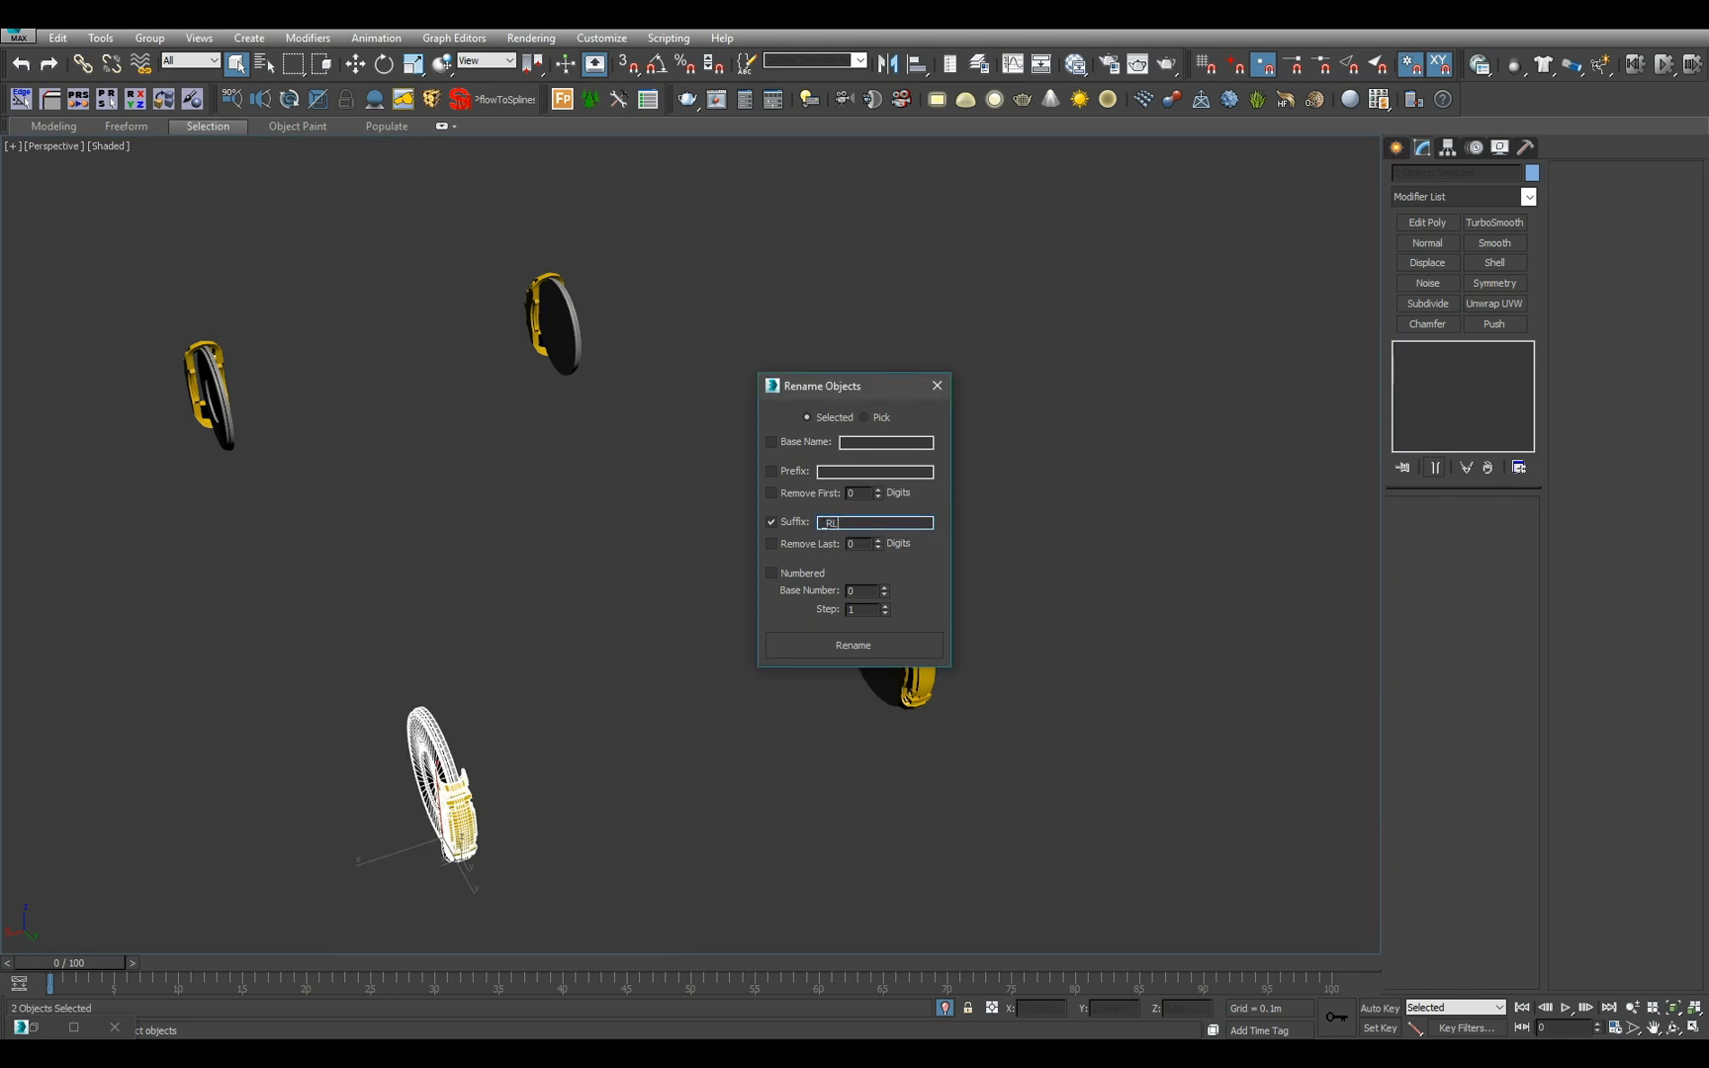
{"action": "left_click", "coordinate": [838, 645]}
{"action": "left_click", "coordinate": [938, 386]}
- Check the names of all brake parts in the object list and exit isolation to show the full car
{"action": "left_click", "coordinate": [1113, 498]}
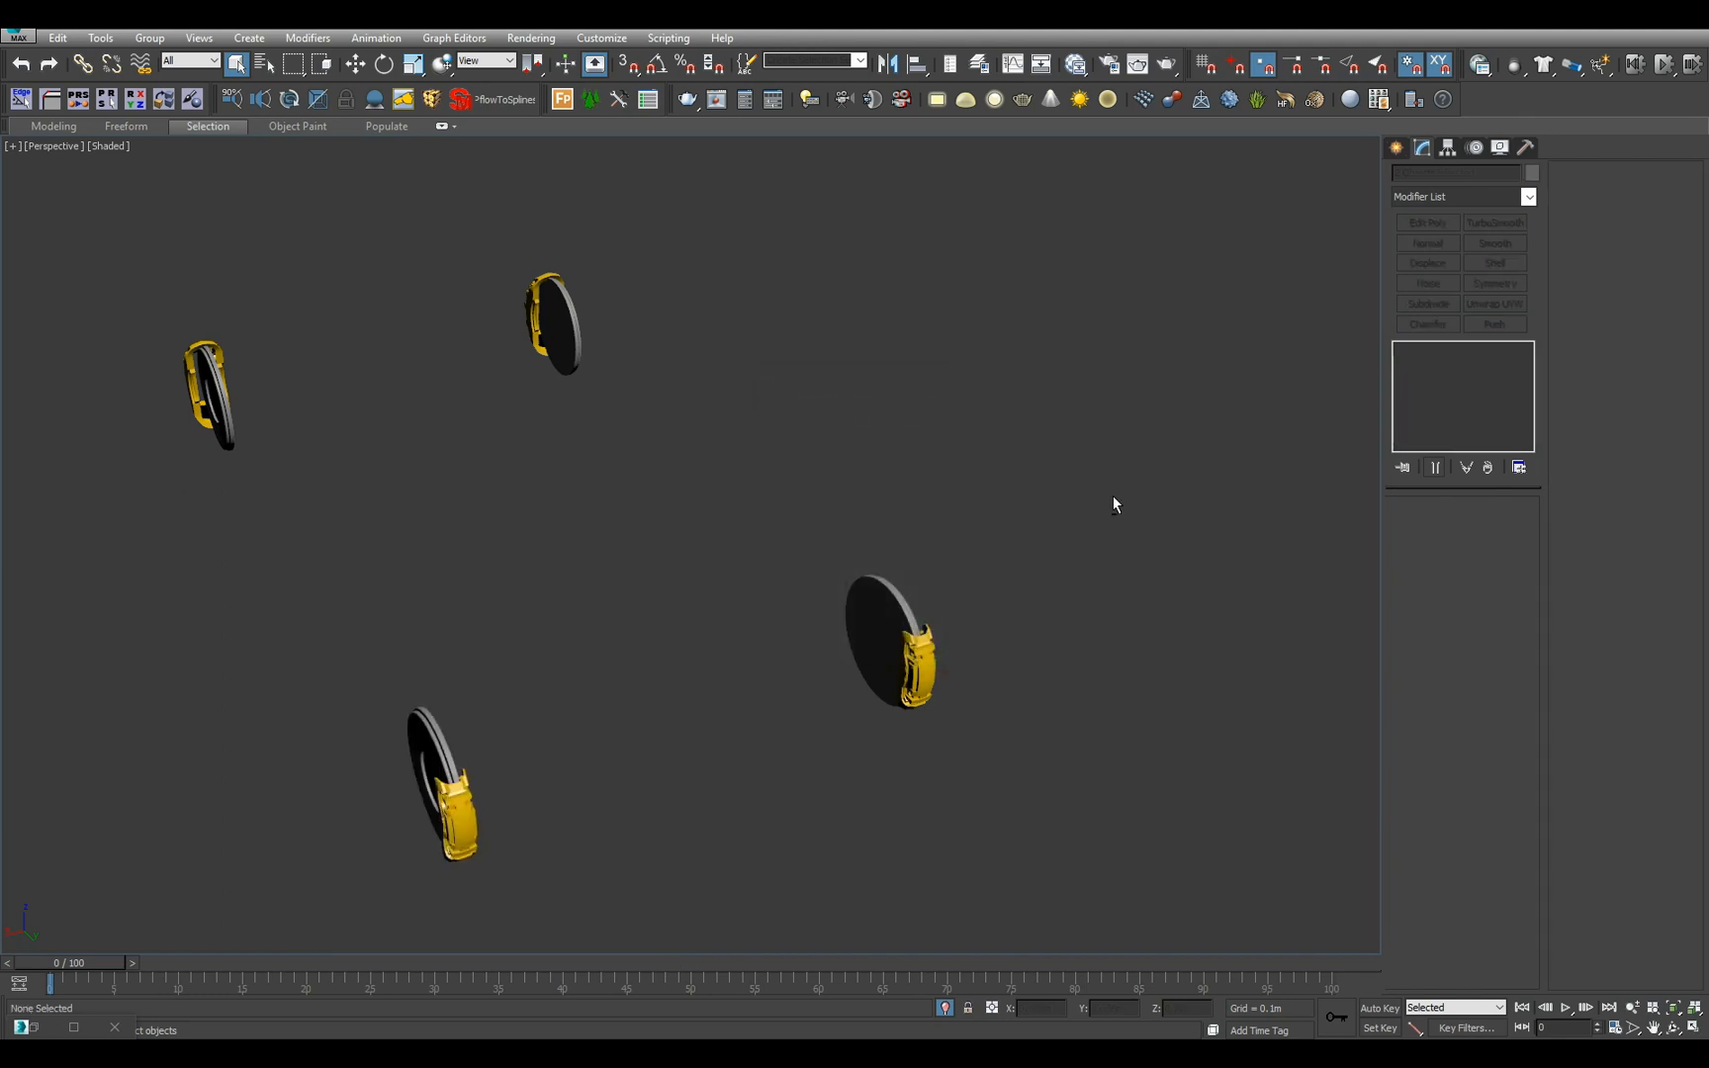
{"action": "middle_click_drag", "start_coordinate": [1113, 498], "coordinate": [981, 509], "text": "alt"}
{"action": "key", "text": "h"}
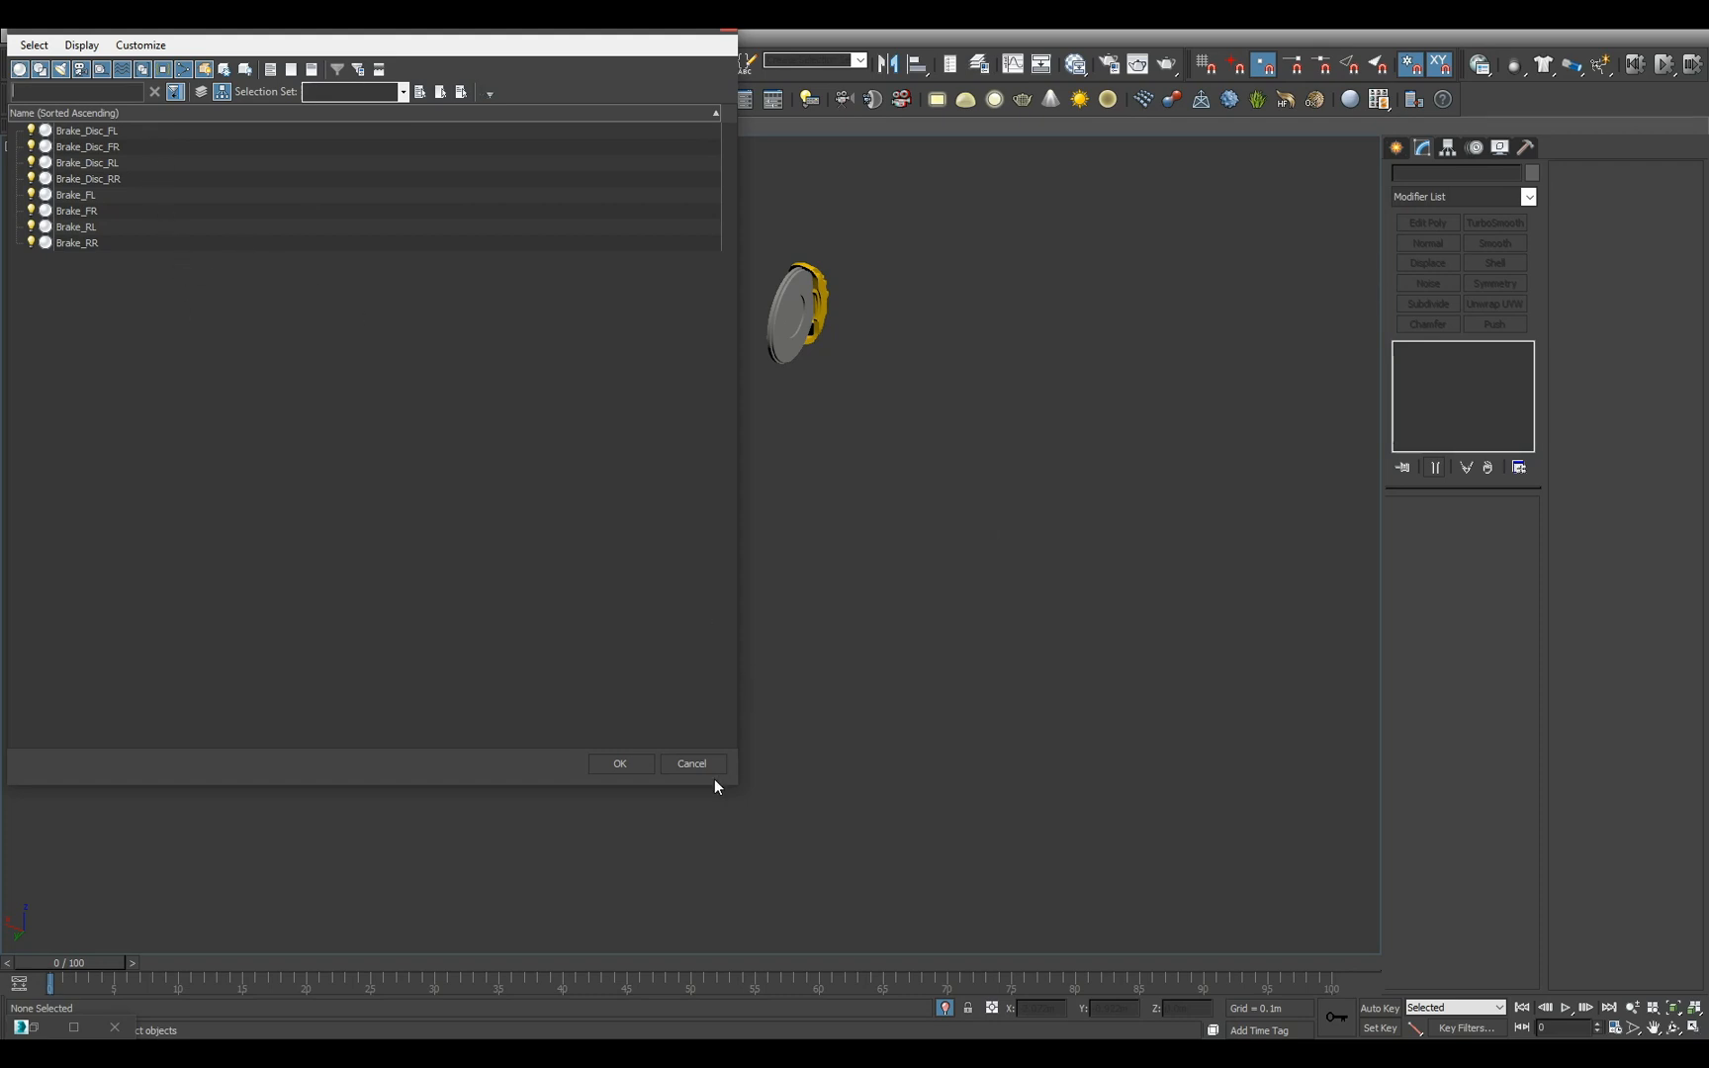
{"action": "left_click", "coordinate": [620, 764]}
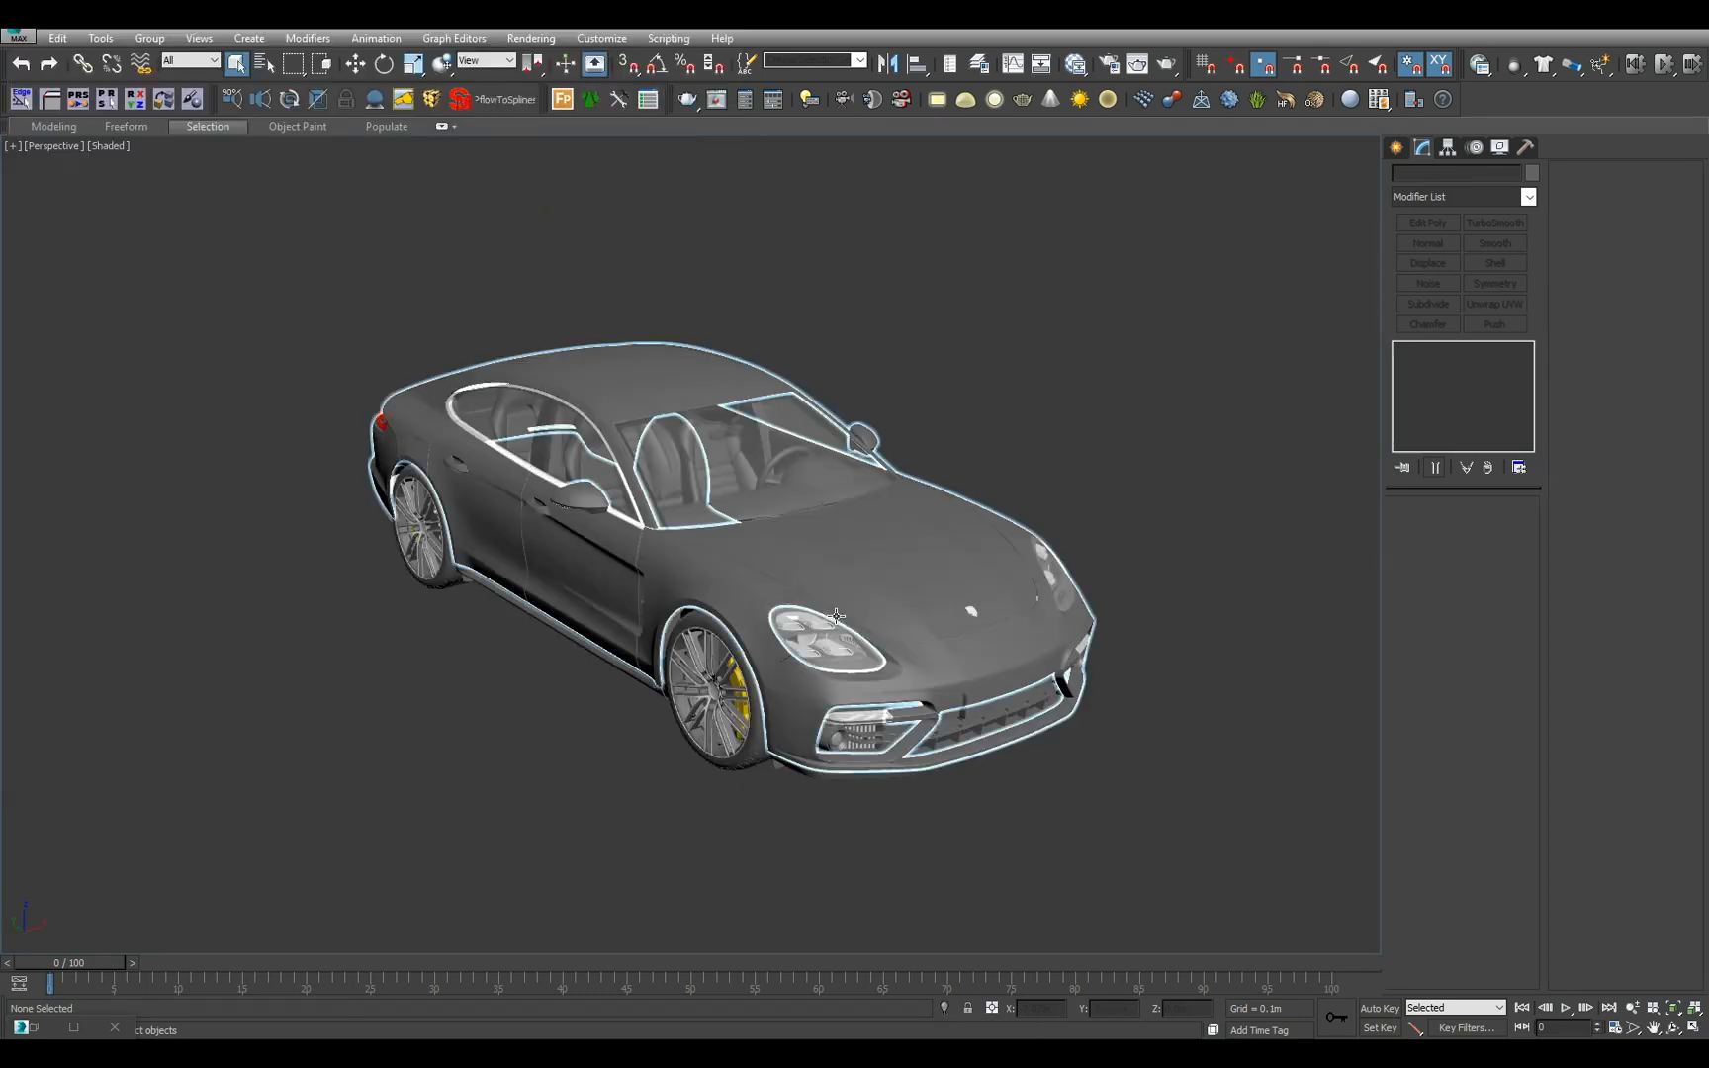
- Select chrome_01 through chrome_14 by name and isolate them in the viewport
{"action": "key", "text": "h"}
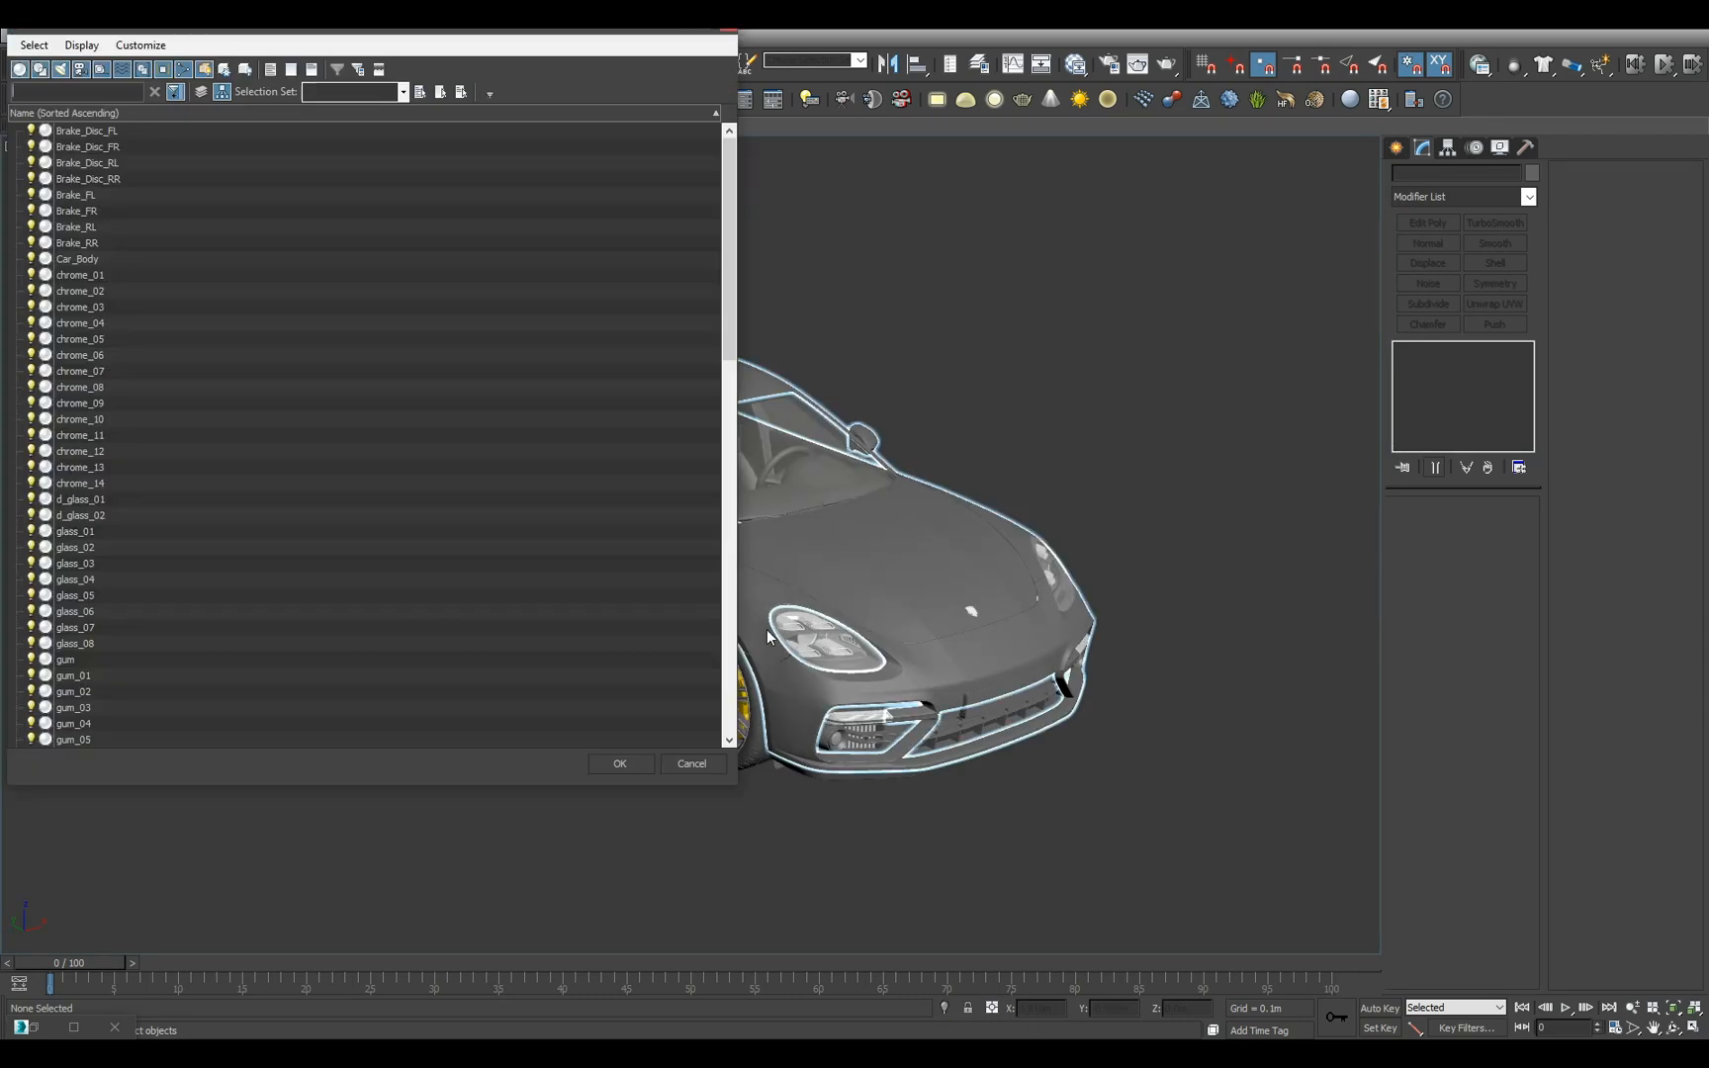
{"action": "left_click", "coordinate": [136, 213]}
{"action": "left_click", "coordinate": [103, 277]}
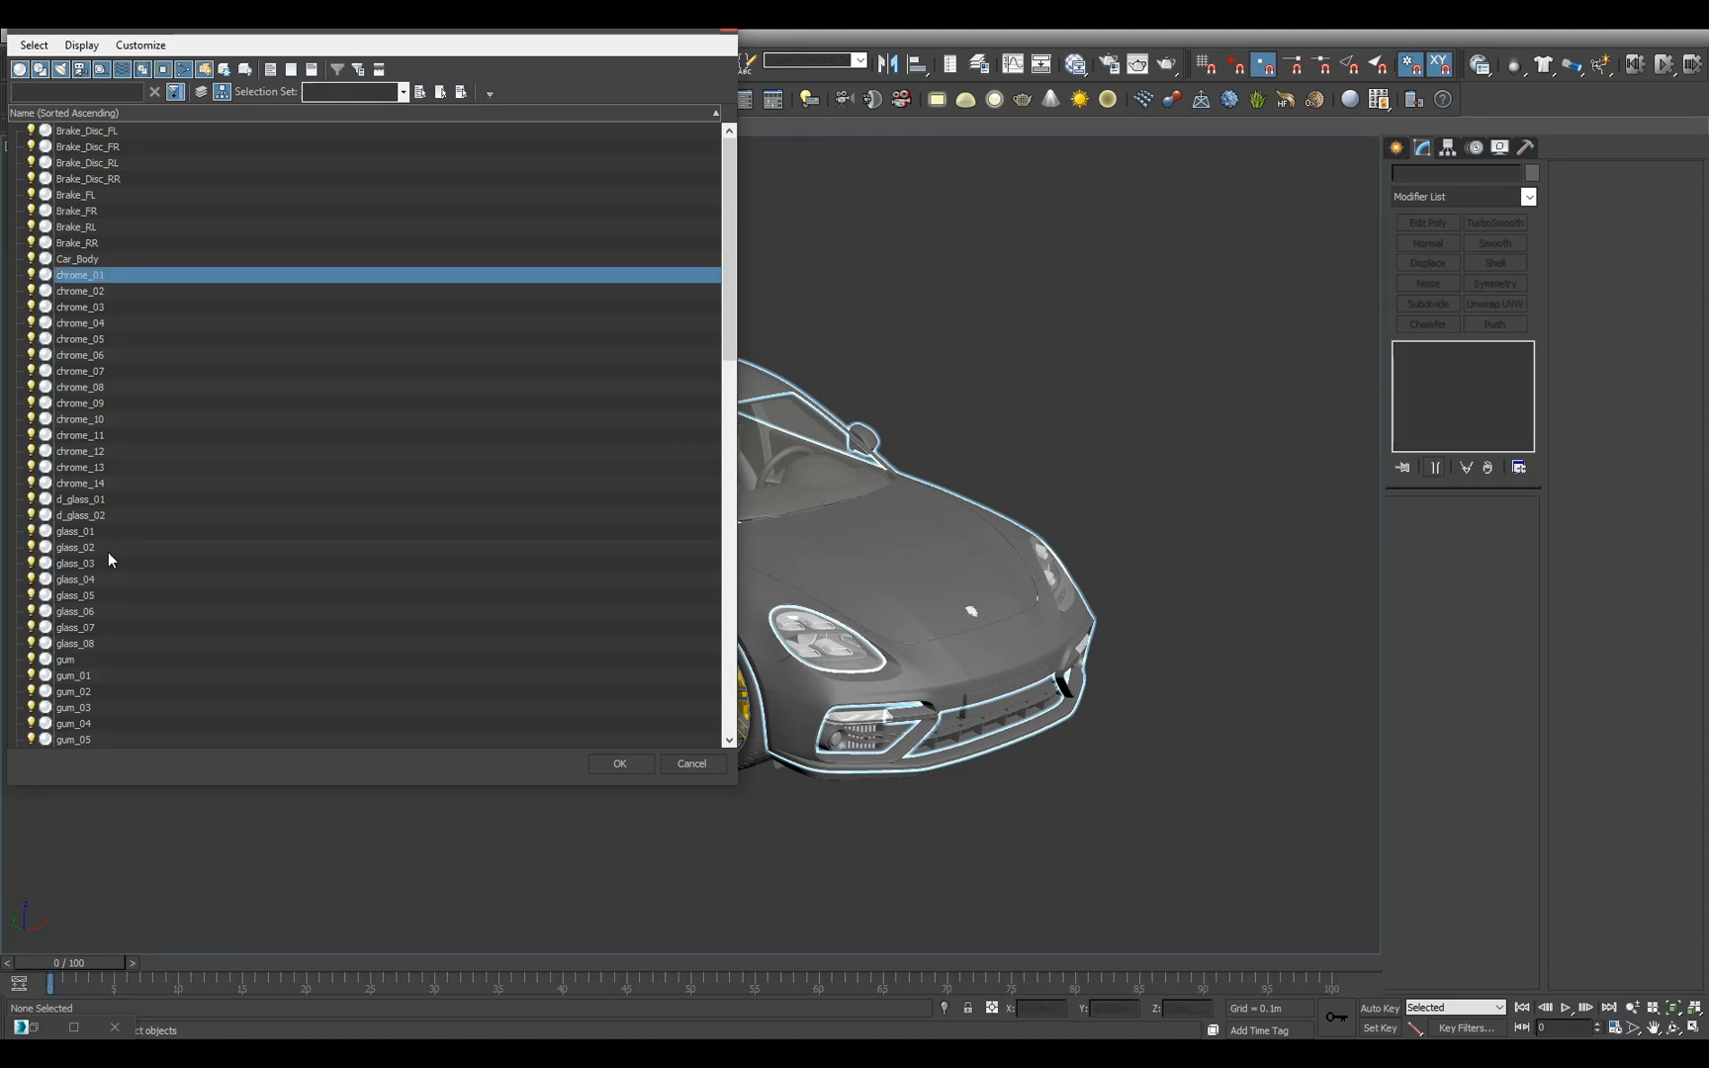
{"action": "left_click", "coordinate": [114, 483], "text": "shift"}
{"action": "left_click", "coordinate": [619, 764]}
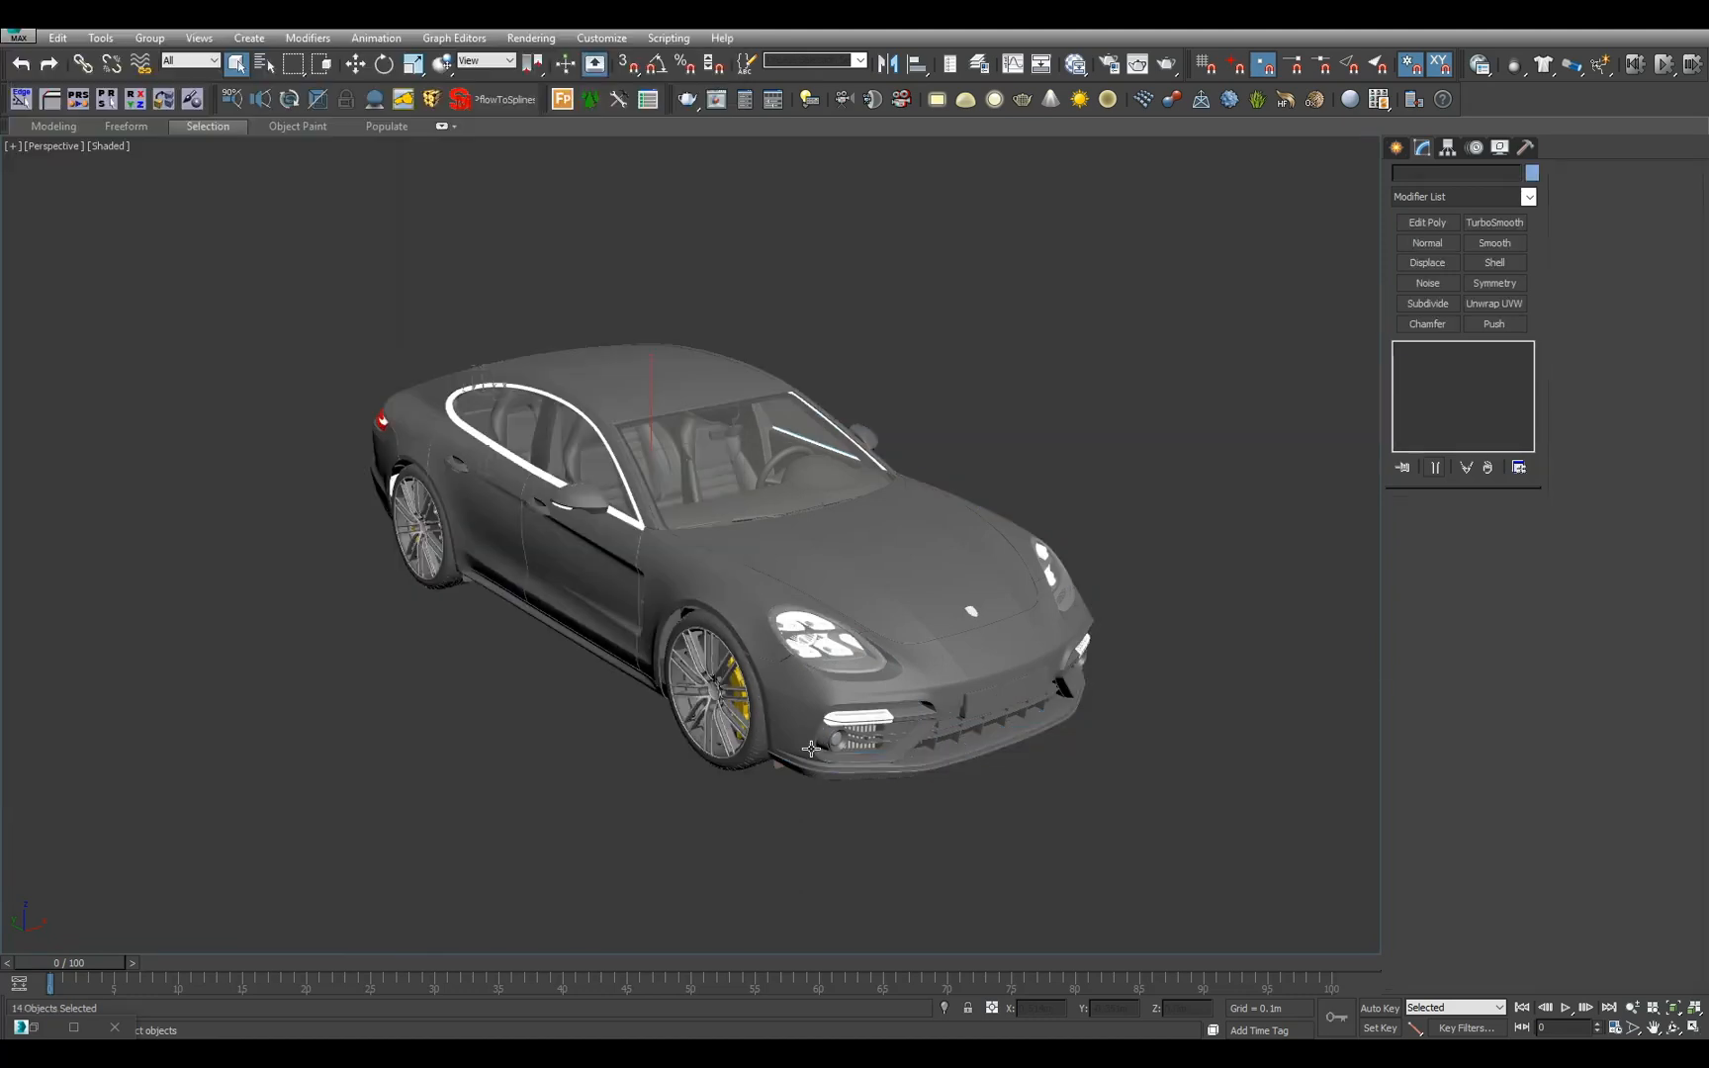
{"action": "key", "text": "alt+q"}
- Combine the chrome parts into one editable poly, exit isolation and check the object list
{"action": "middle_click_drag", "start_coordinate": [532, 727], "coordinate": [958, 576], "text": "alt"}
{"action": "key", "text": "alt+q"}
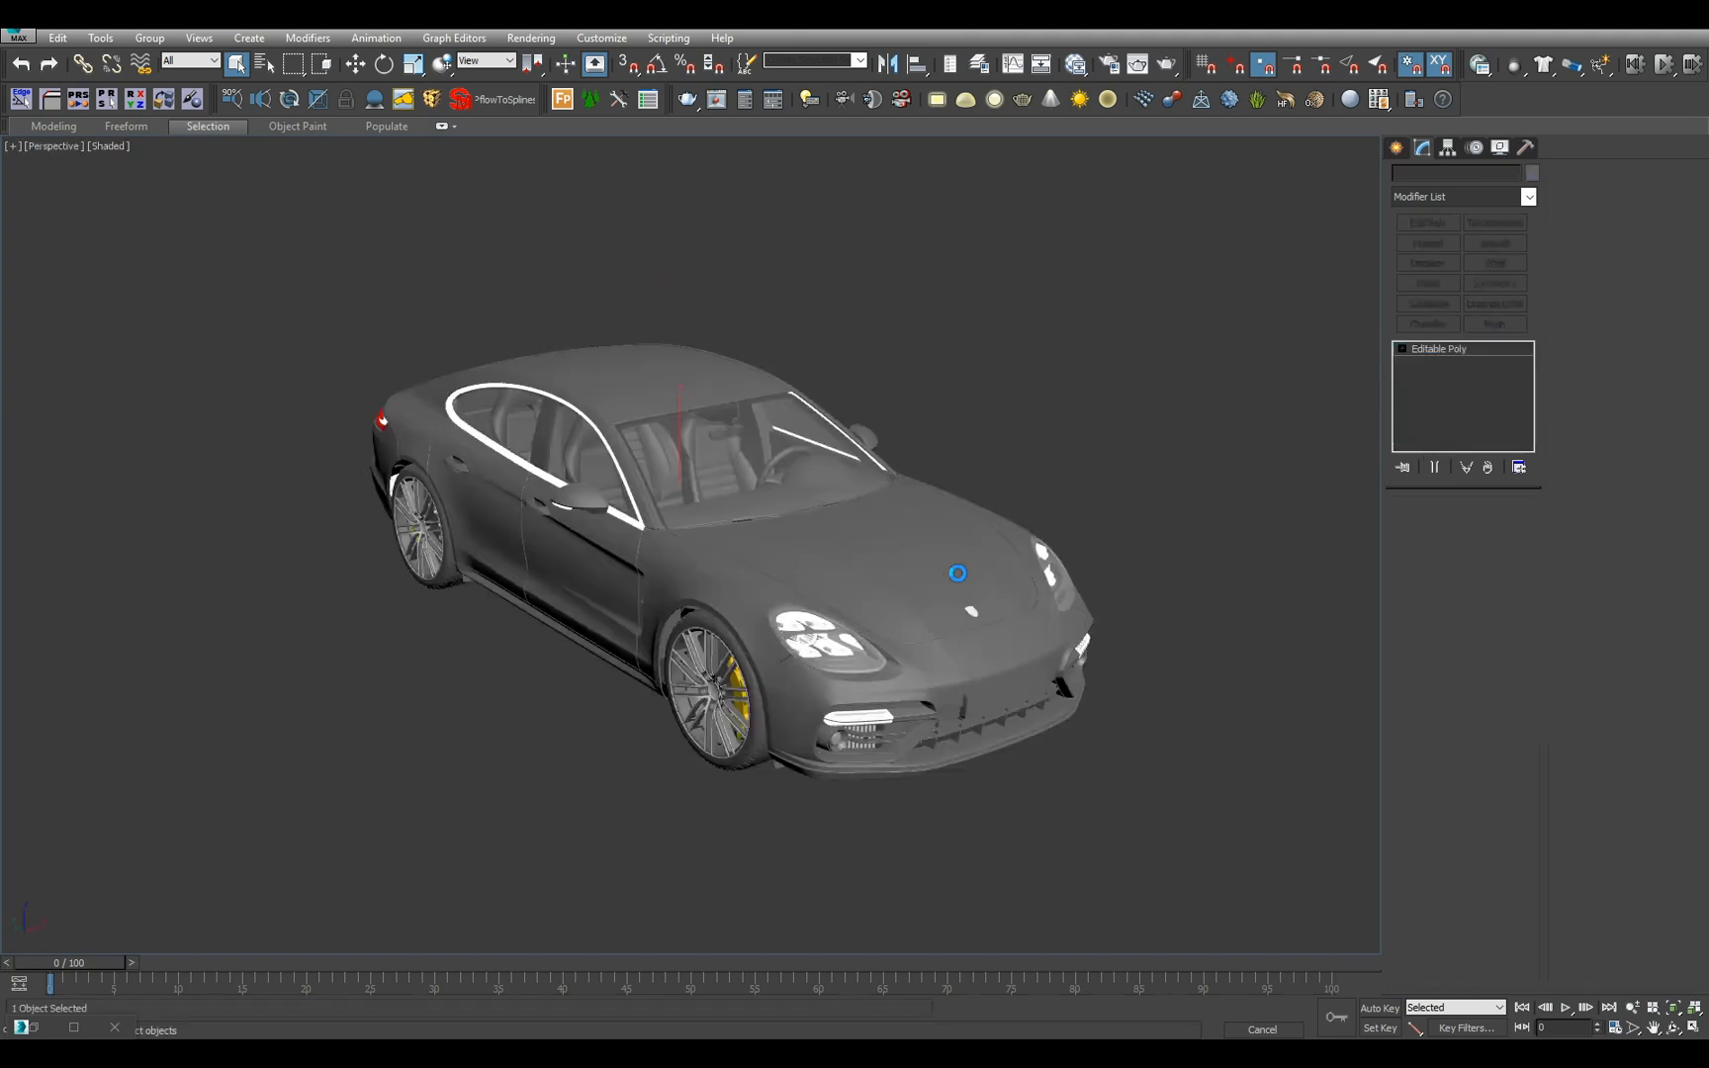
{"action": "middle_click_drag", "start_coordinate": [845, 586], "coordinate": [836, 599]}
{"action": "scroll", "coordinate": [797, 606], "scroll_direction": "up", "scroll_amount": 5}
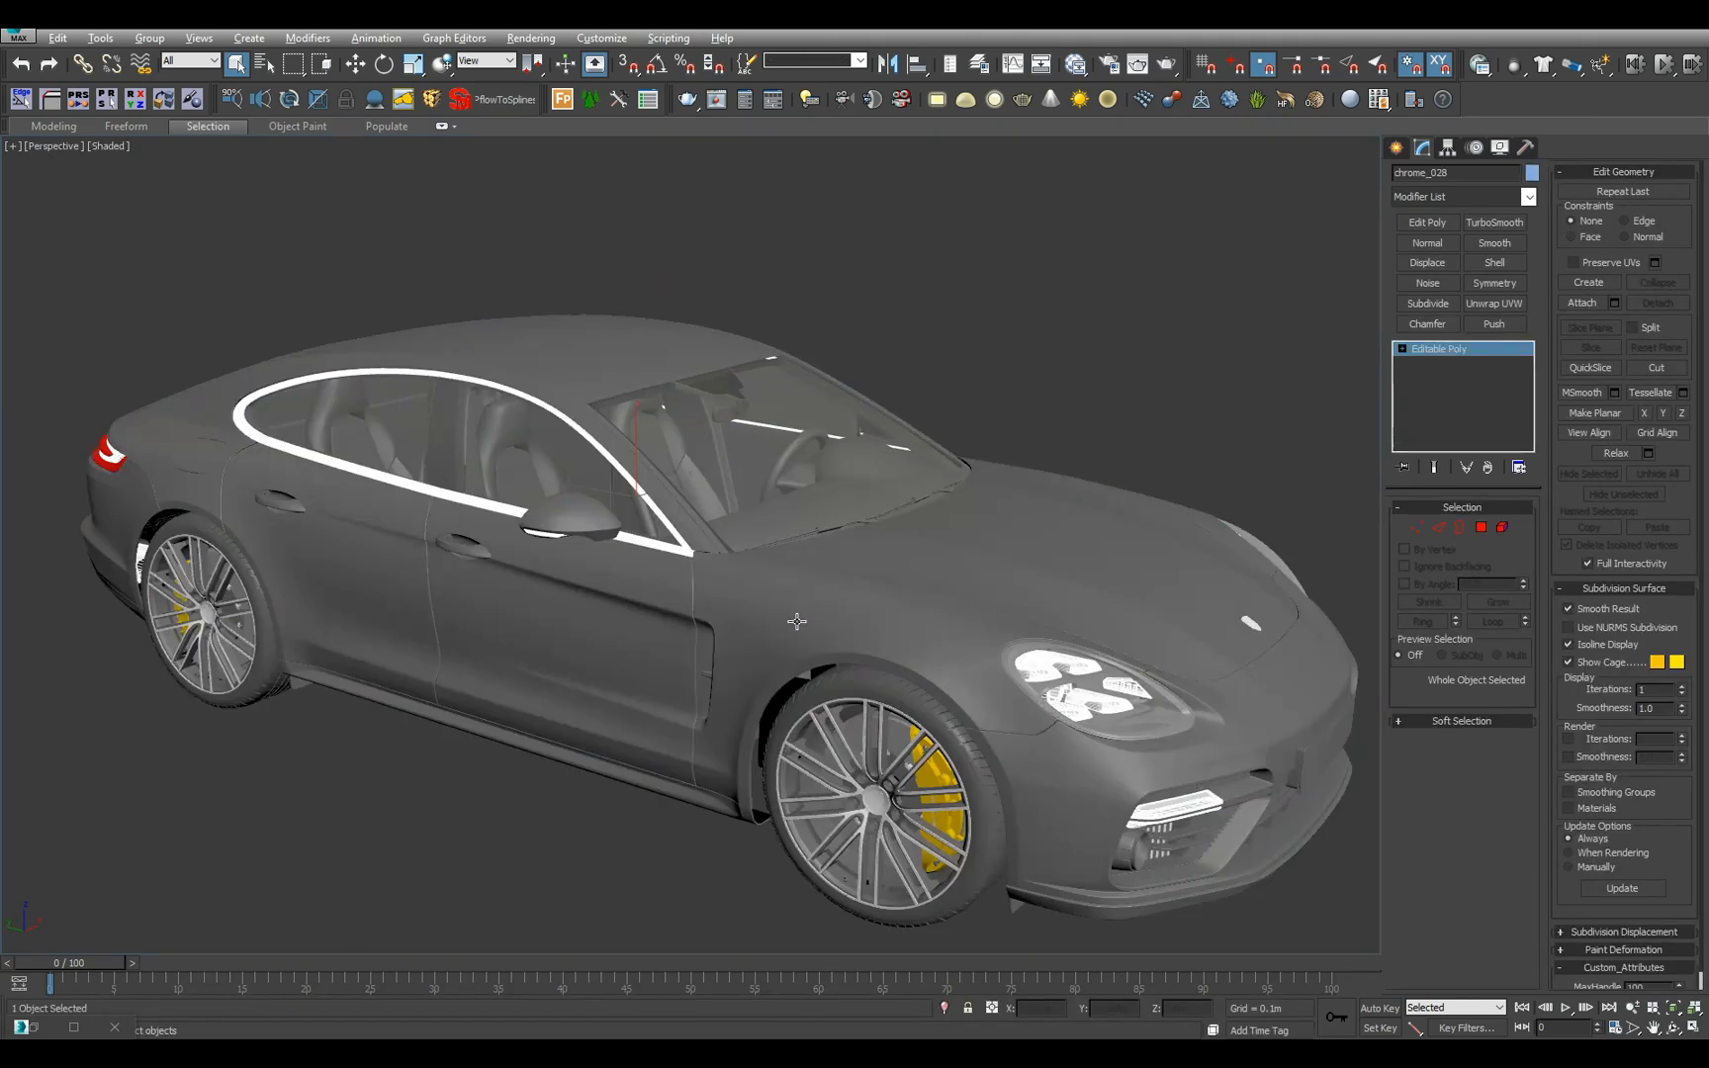
{"action": "key", "text": "h"}
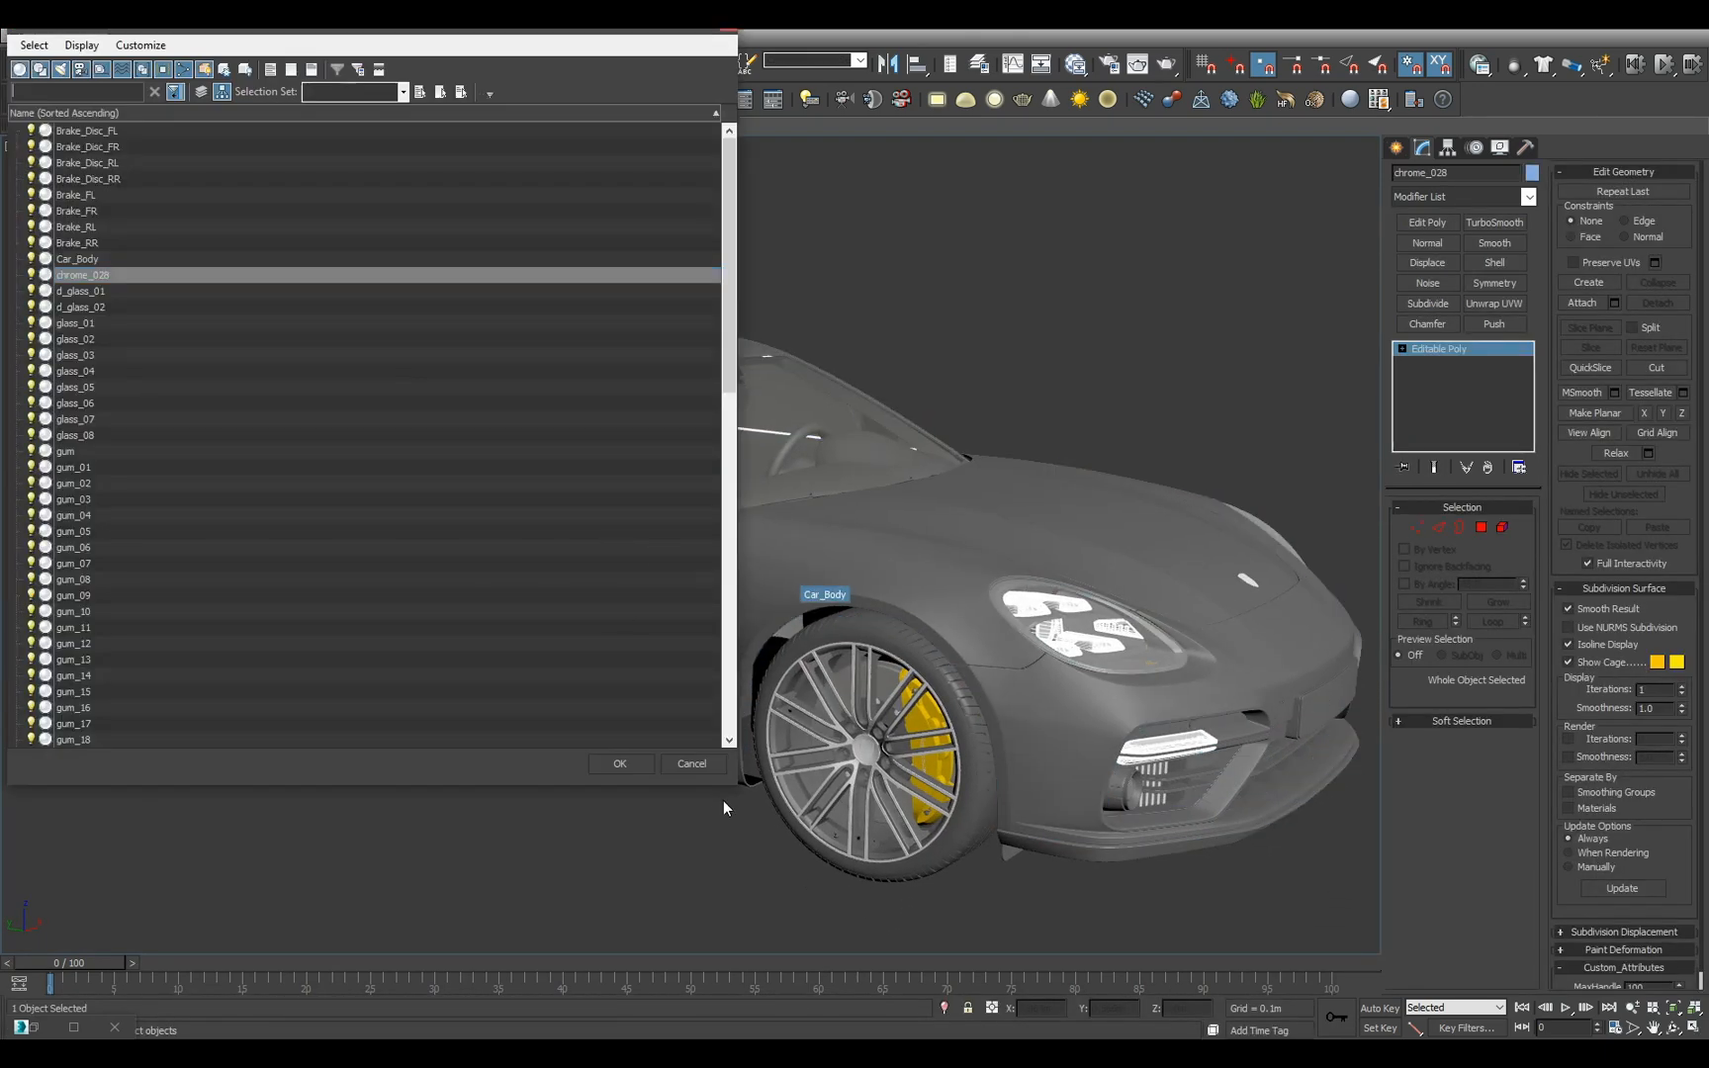
{"action": "left_click", "coordinate": [707, 766]}
- Rename the combined chrome object as Chrome and deselect it
{"action": "double_click", "coordinate": [1452, 176]}
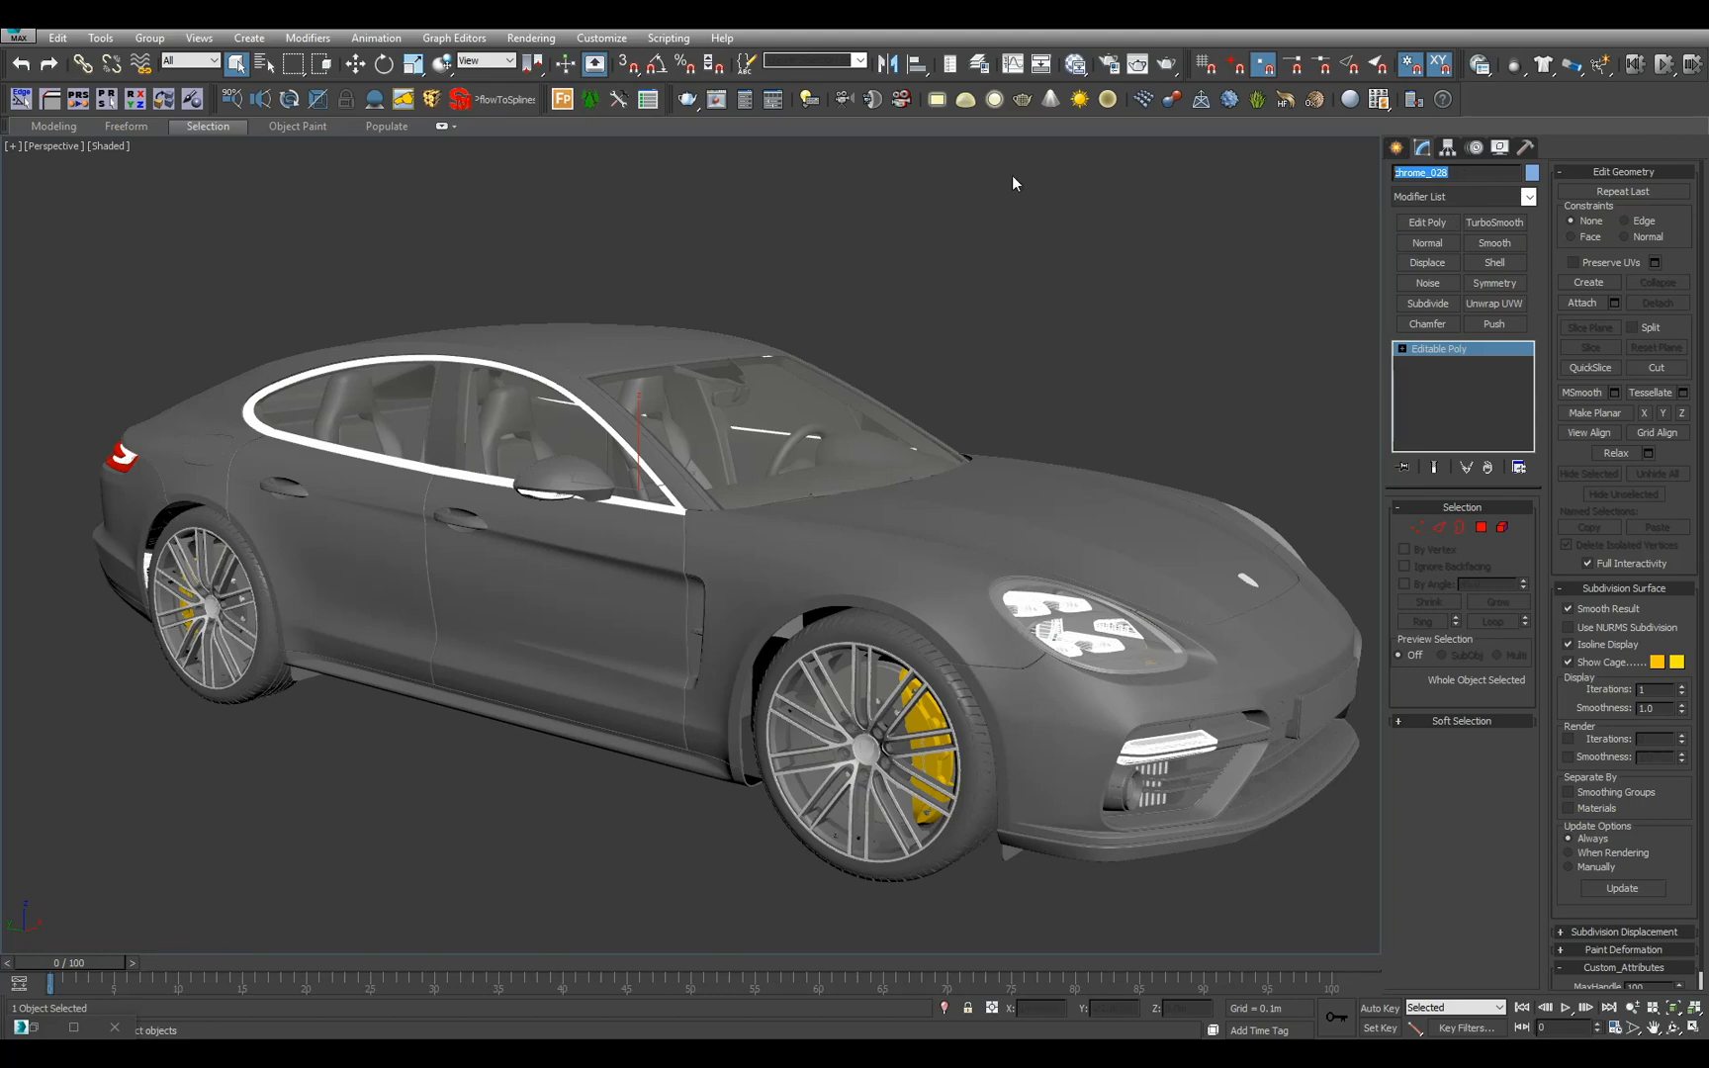
{"action": "type", "text": "c"}
{"action": "left_click", "coordinate": [859, 404]}
- Select d_glass_01 and d_glass_02 by name and isolate them in the viewport
{"action": "key", "text": "h"}
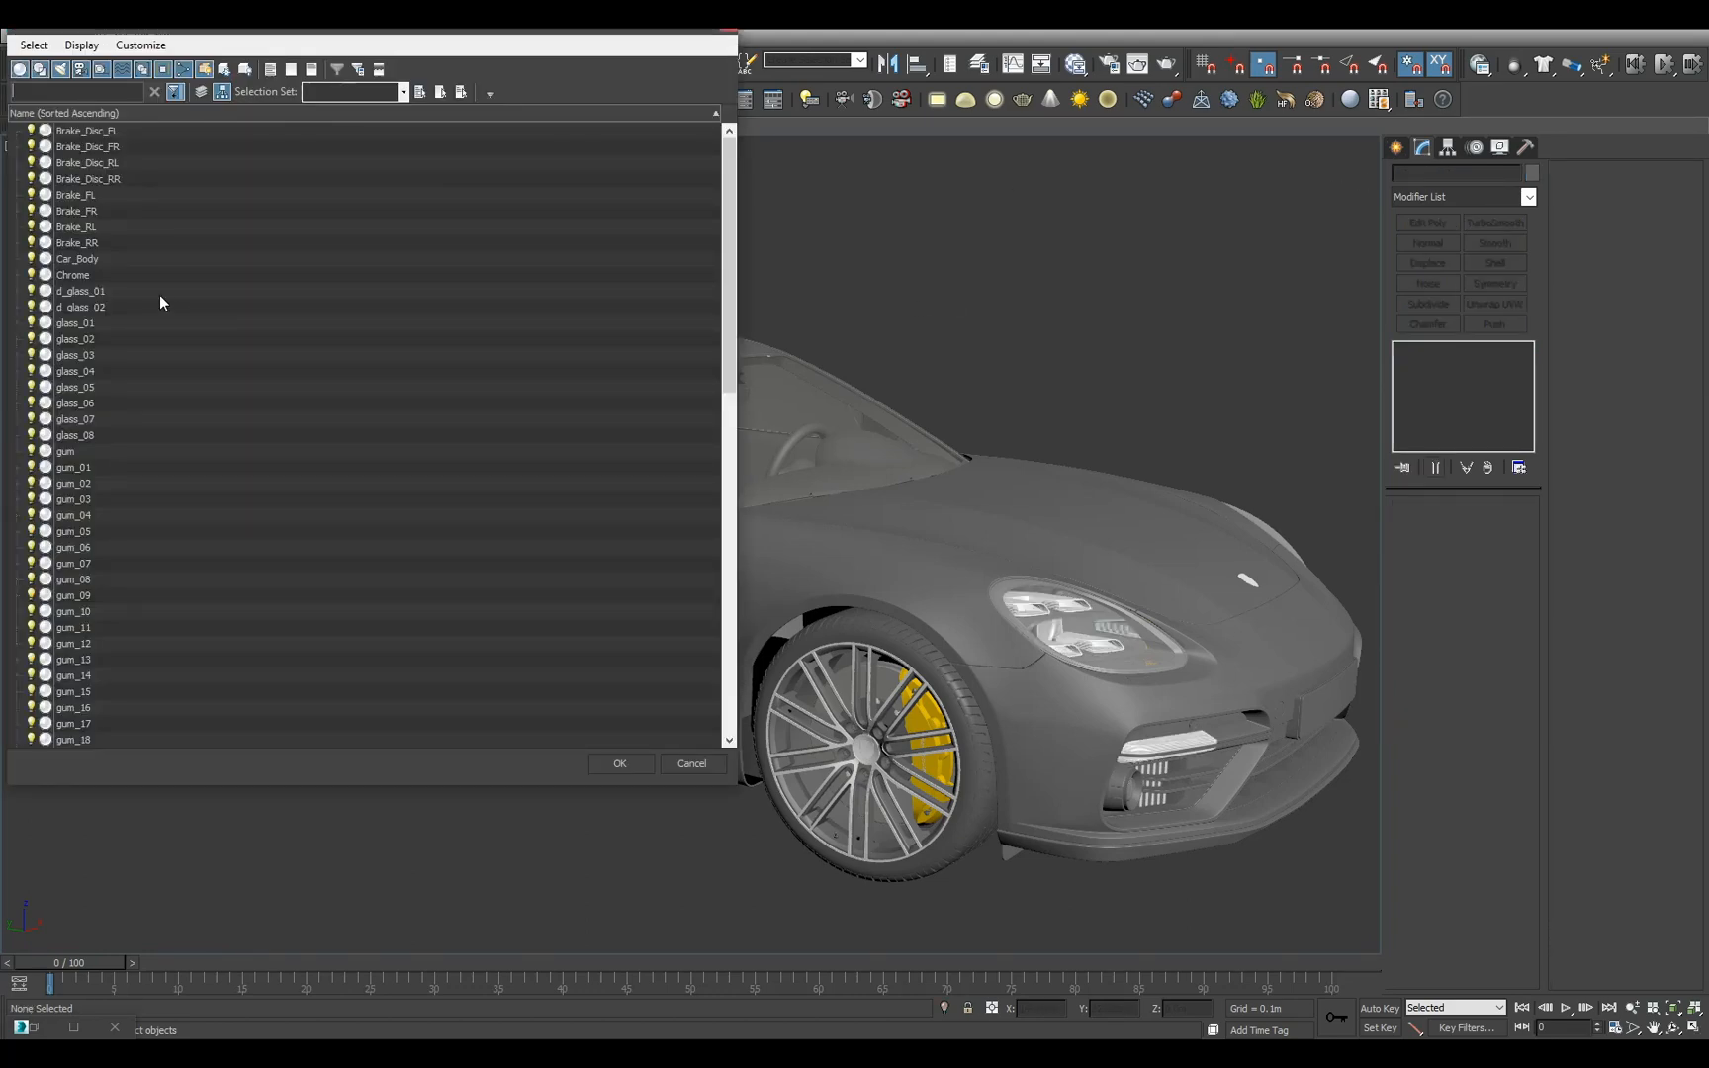
{"action": "left_click", "coordinate": [159, 291]}
{"action": "left_click", "coordinate": [137, 307], "text": "ctrl"}
{"action": "left_click", "coordinate": [619, 764]}
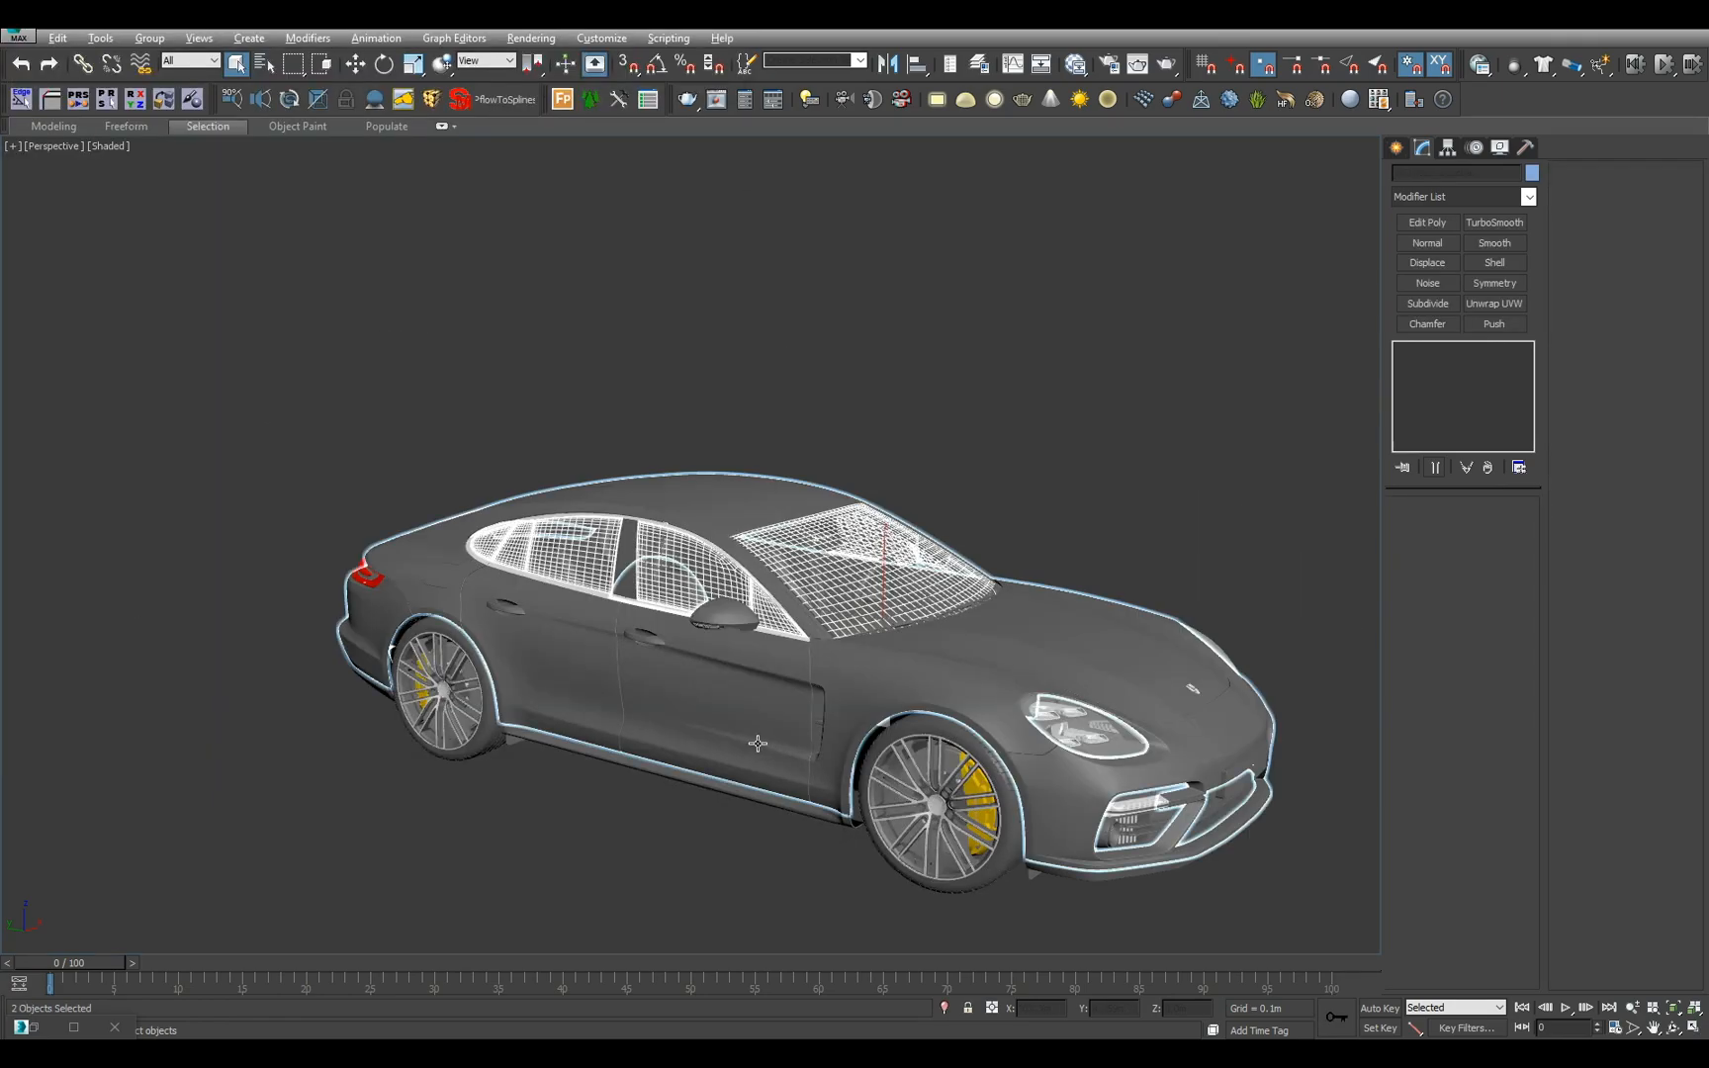
{"action": "key", "text": "alt+q"}
- Examine the isolated windshield and side window glass up close, picking d_glass_01 on its own
{"action": "middle_click_drag", "start_coordinate": [757, 743], "coordinate": [820, 763], "text": "alt"}
{"action": "left_click", "coordinate": [820, 763]}
{"action": "left_click", "coordinate": [787, 598]}
{"action": "scroll", "coordinate": [787, 598], "scroll_direction": "up", "scroll_amount": 4}
{"action": "middle_click_drag", "start_coordinate": [782, 614], "coordinate": [622, 637], "text": "alt"}
{"action": "scroll", "coordinate": [851, 672], "scroll_direction": "up", "scroll_amount": 4}
{"action": "scroll", "coordinate": [725, 614], "scroll_direction": "down", "scroll_amount": 4}
{"action": "scroll", "coordinate": [622, 637], "scroll_direction": "down", "scroll_amount": 2}
{"action": "left_click", "coordinate": [678, 643]}
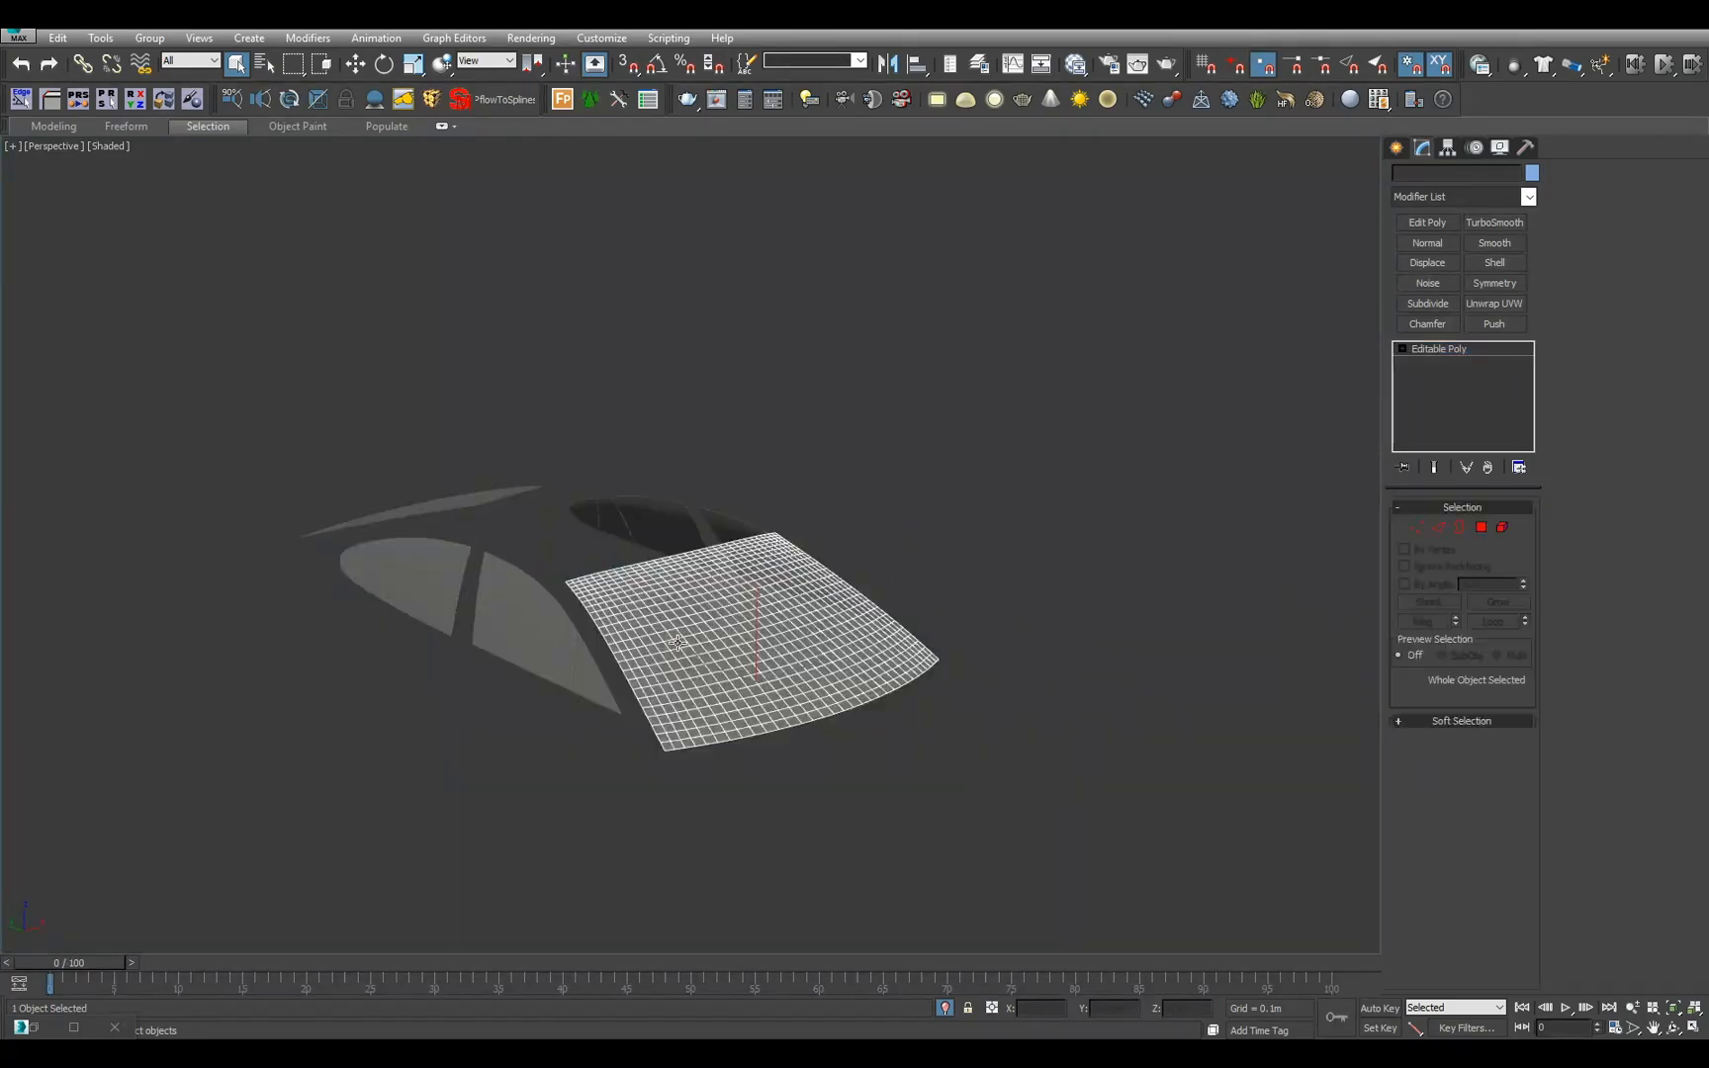
{"action": "scroll", "coordinate": [678, 643], "scroll_direction": "up", "scroll_amount": 10}
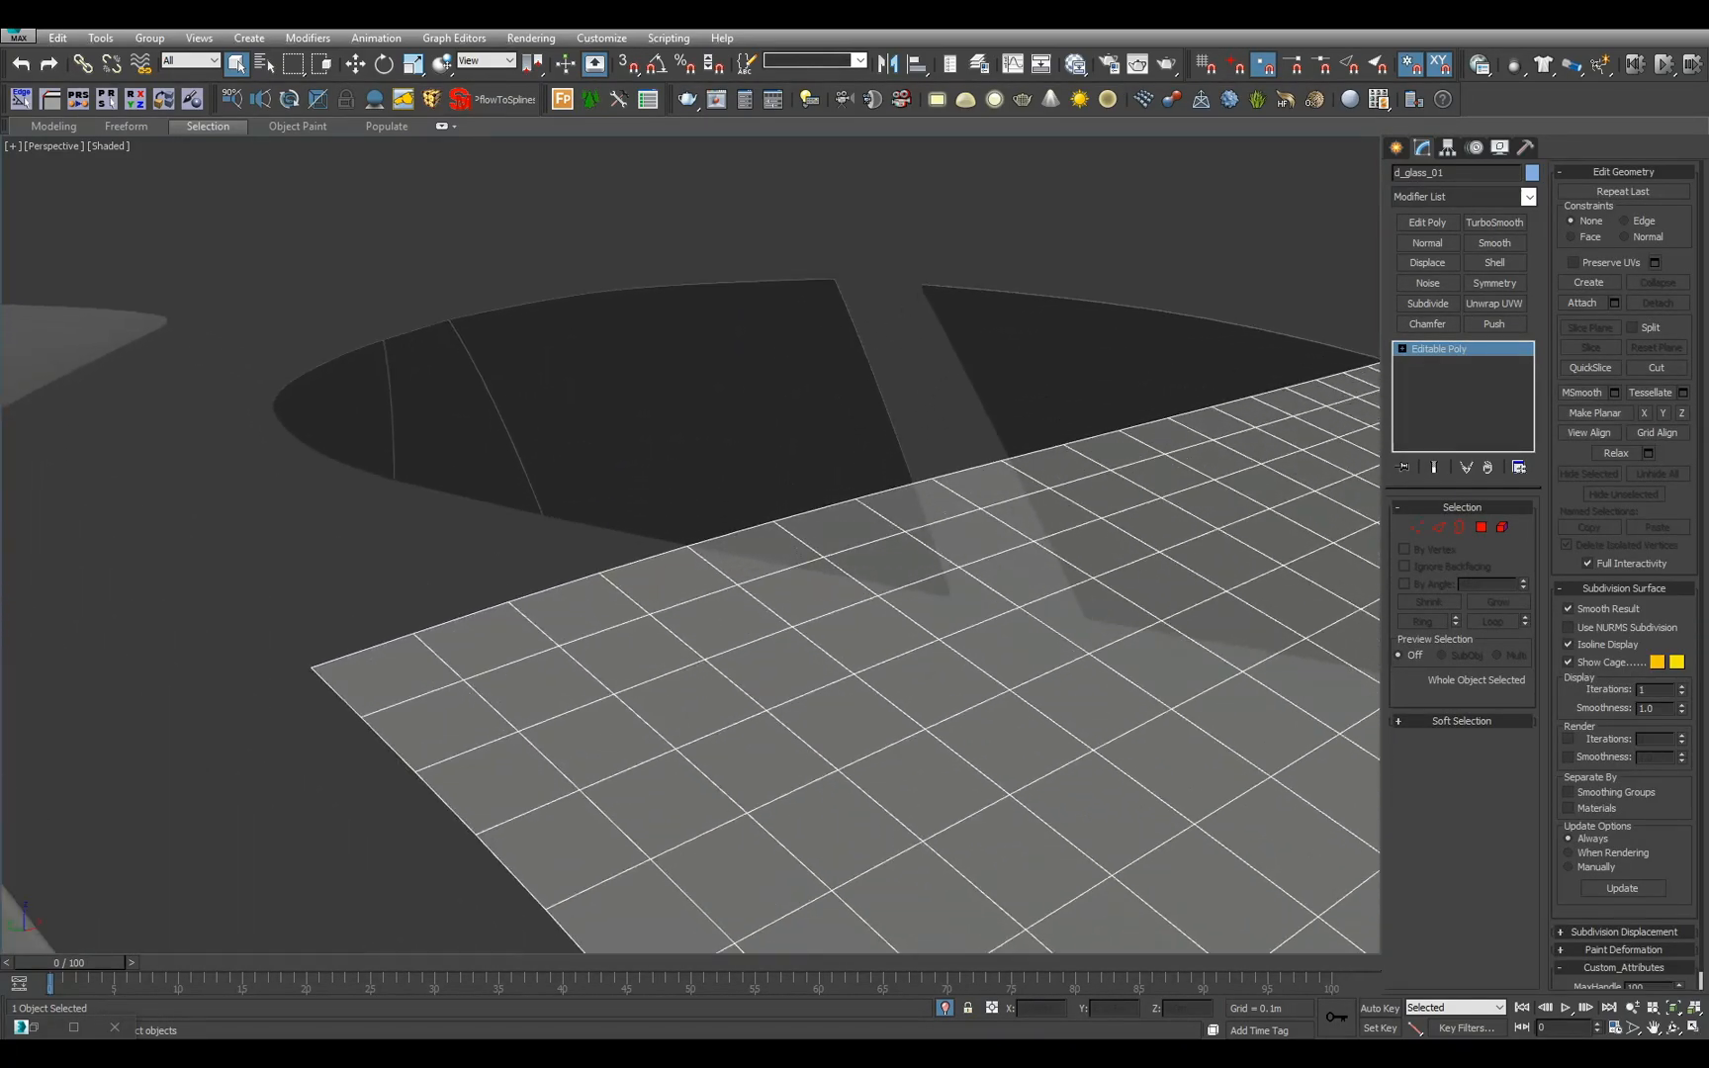
- Select d_glass_02 and d_glass_01 in turn and compare the side window glass with the windshield from several angles
{"action": "scroll", "coordinate": [568, 635], "scroll_direction": "up", "scroll_amount": 3}
{"action": "scroll", "coordinate": [569, 635], "scroll_direction": "down", "scroll_amount": 10}
{"action": "left_click", "coordinate": [473, 575]}
{"action": "scroll", "coordinate": [420, 599], "scroll_direction": "down", "scroll_amount": 2}
{"action": "mouse_move", "coordinate": [472, 576]}
{"action": "middle_mouse_down", "text": "alt"}
{"action": "mouse_move", "coordinate": [421, 599]}
{"action": "mouse_move", "coordinate": [347, 579]}
{"action": "mouse_move", "coordinate": [475, 603]}
{"action": "middle_mouse_up", "text": "alt"}
{"action": "scroll", "coordinate": [348, 580], "scroll_direction": "up", "scroll_amount": 5}
{"action": "middle_click_drag", "start_coordinate": [474, 603], "coordinate": [732, 633]}
{"action": "scroll", "coordinate": [799, 660], "scroll_direction": "up", "scroll_amount": 3}
{"action": "middle_click_drag", "start_coordinate": [732, 633], "coordinate": [749, 590]}
{"action": "middle_click_drag", "start_coordinate": [750, 590], "coordinate": [791, 633], "text": "alt"}
{"action": "scroll", "coordinate": [968, 695], "scroll_direction": "down", "scroll_amount": 5}
{"action": "middle_click_drag", "start_coordinate": [791, 633], "coordinate": [882, 690]}
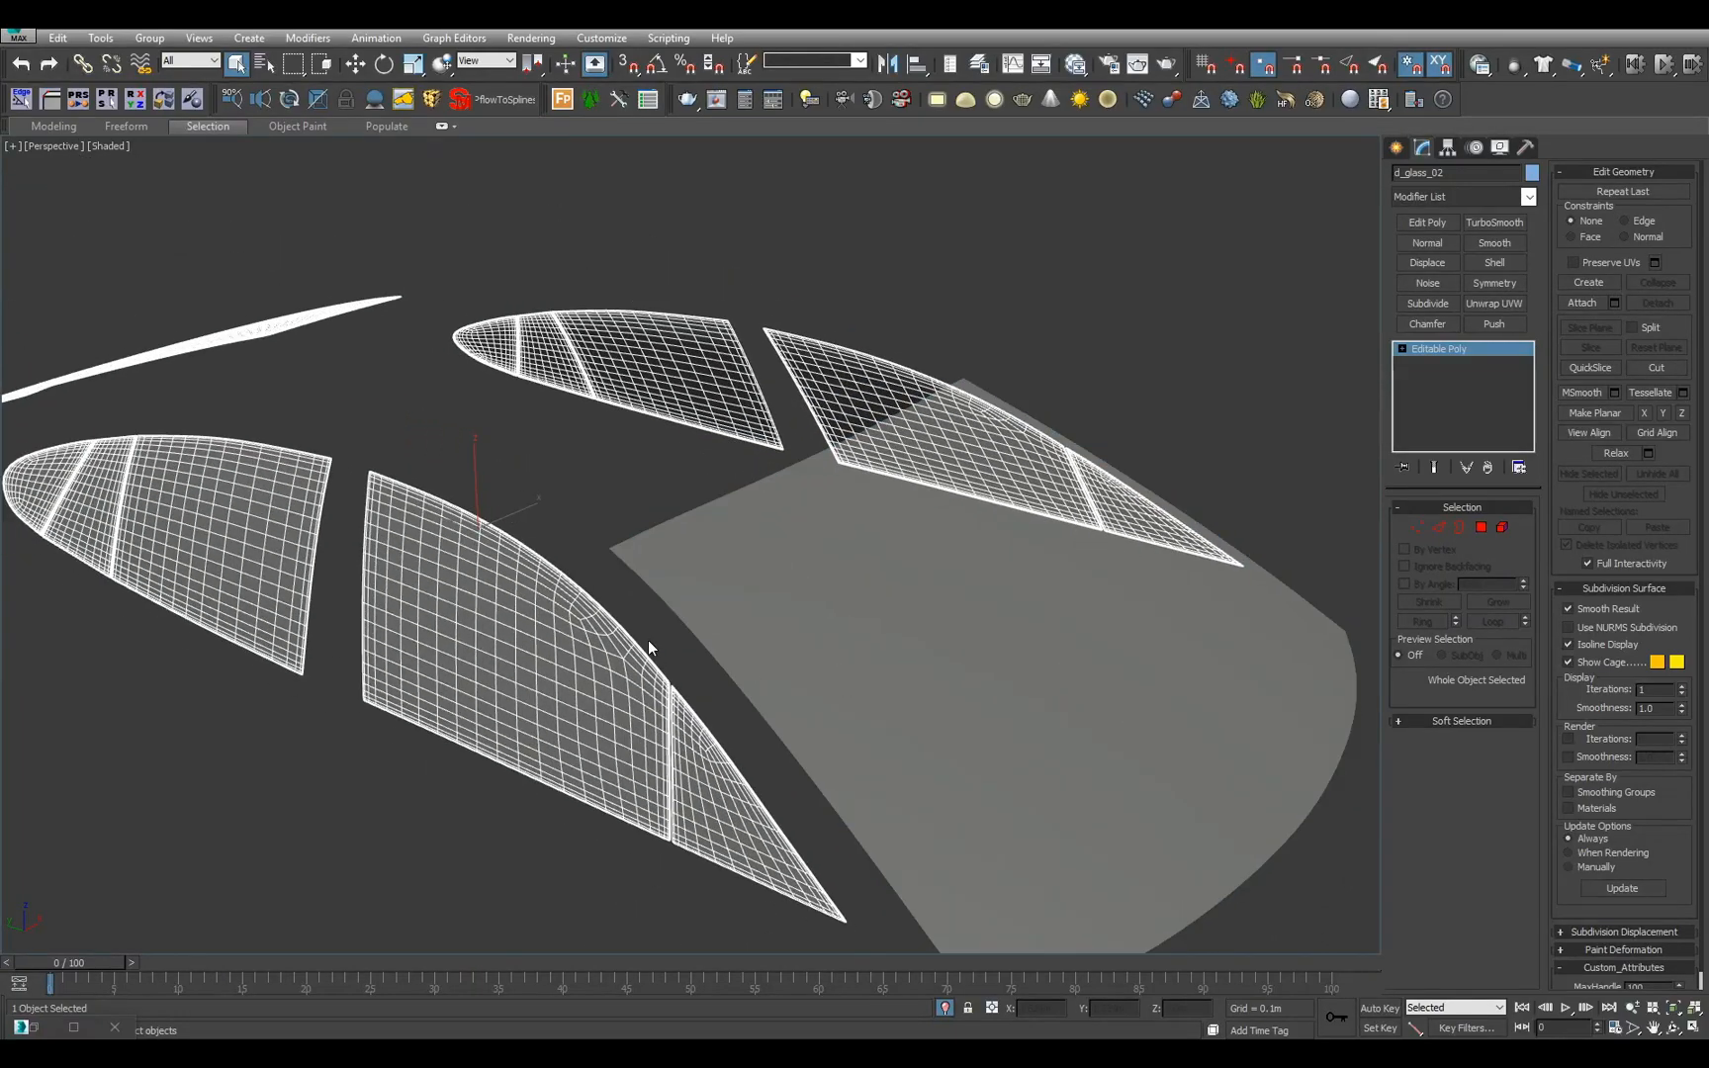
{"action": "left_click", "coordinate": [869, 629]}
{"action": "scroll", "coordinate": [940, 699], "scroll_direction": "up", "scroll_amount": 2}
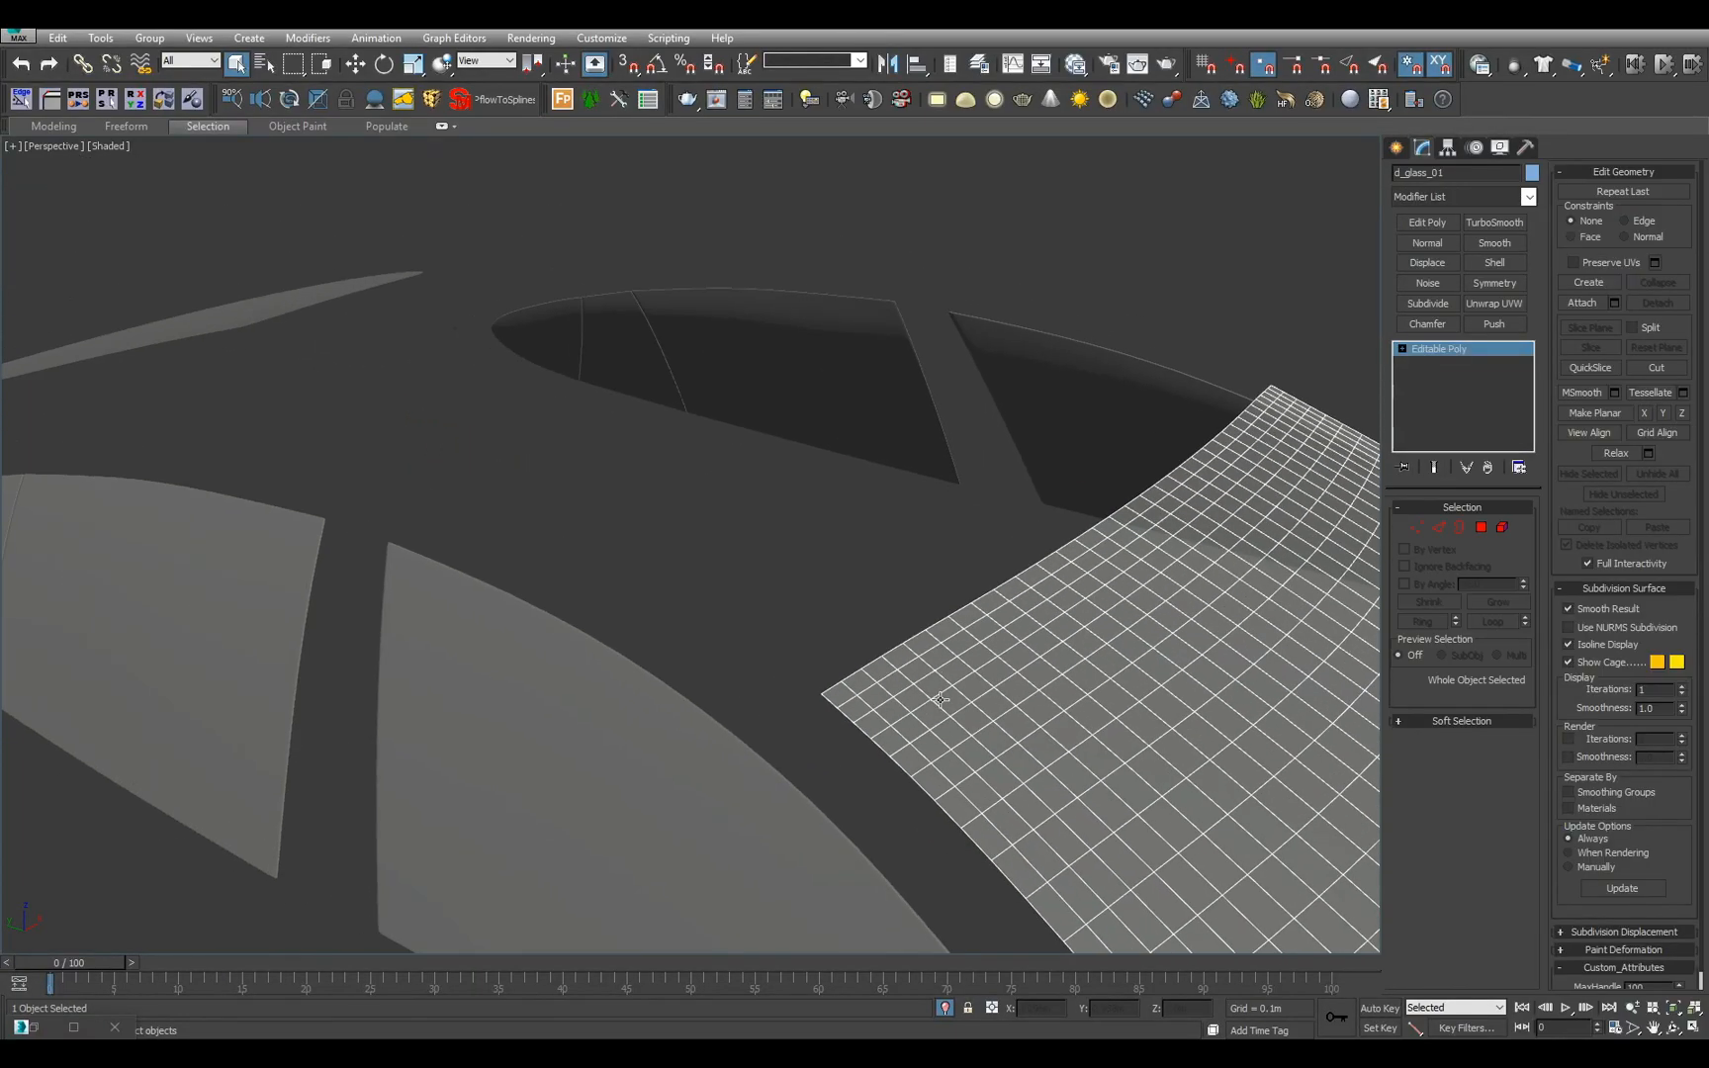
- Combine the windshield and side window glass into one object named Glass_Windows and exit isolation
{"action": "scroll", "coordinate": [940, 700], "scroll_direction": "down", "scroll_amount": 2}
{"action": "left_click", "coordinate": [668, 678]}
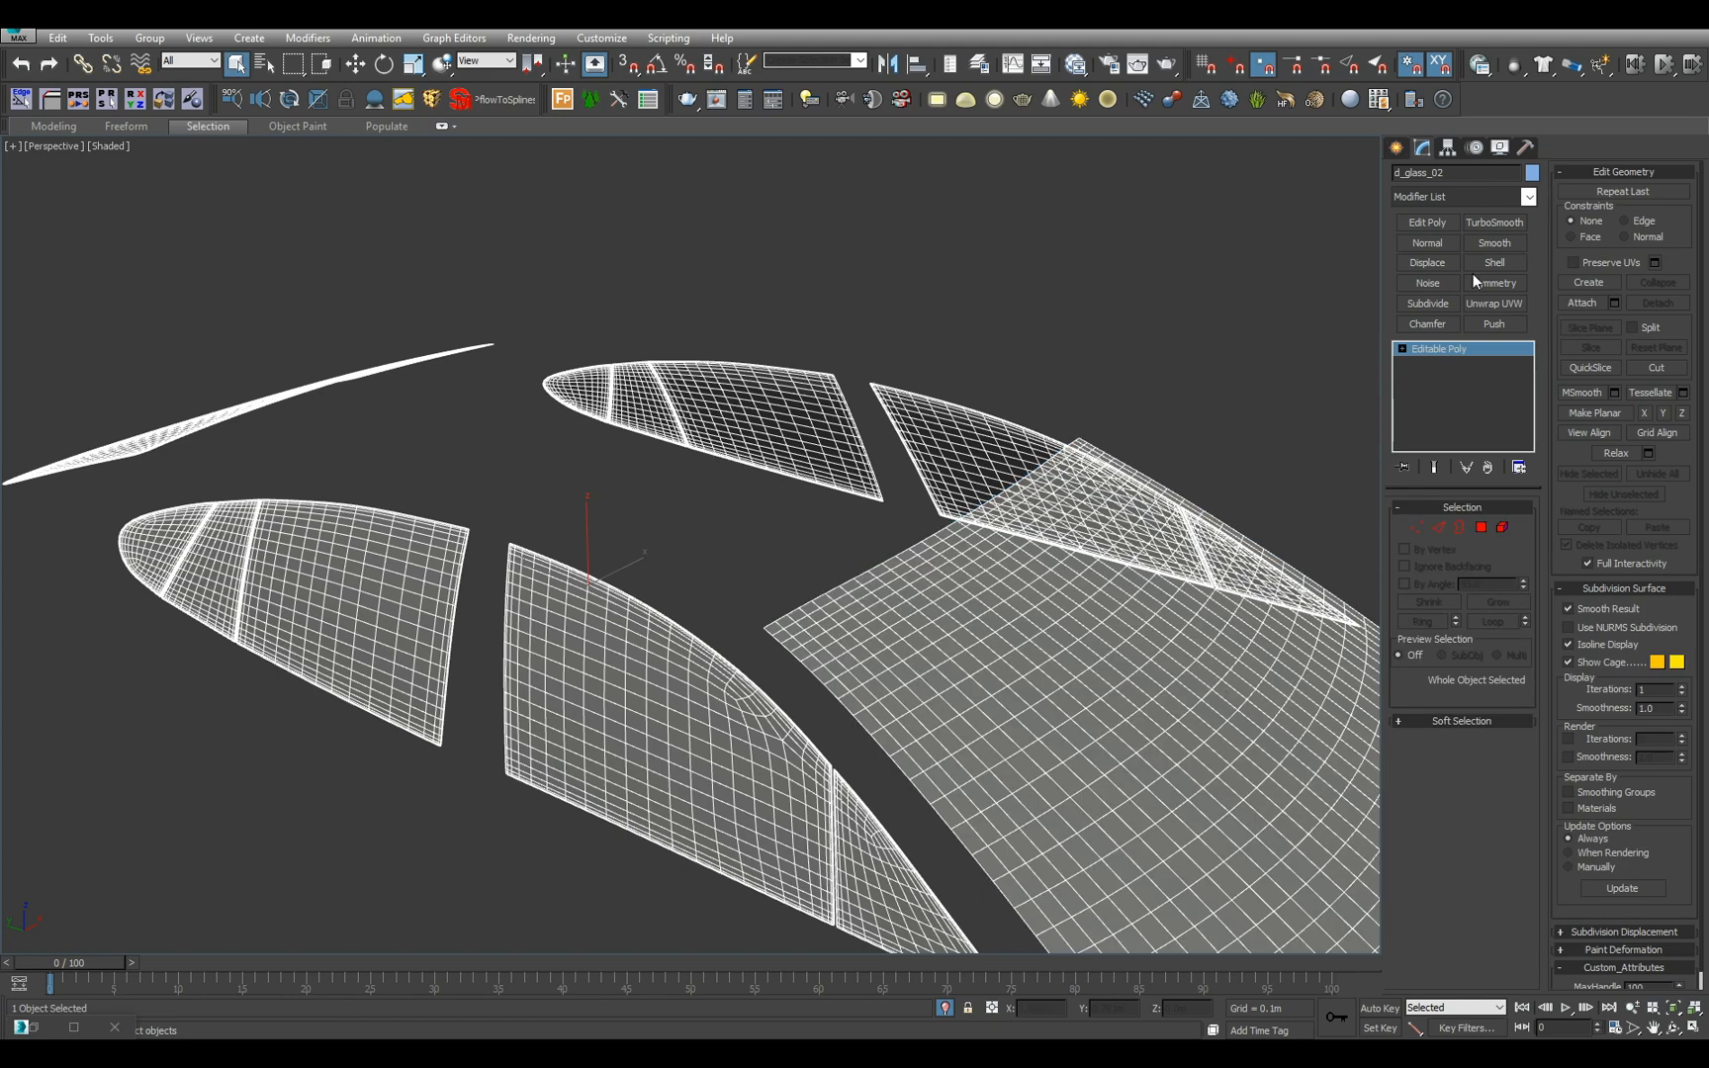
{"action": "double_click", "coordinate": [1458, 173]}
{"action": "type", "text": "Windows"}
{"action": "scroll", "coordinate": [607, 361], "scroll_direction": "up", "scroll_amount": 2}
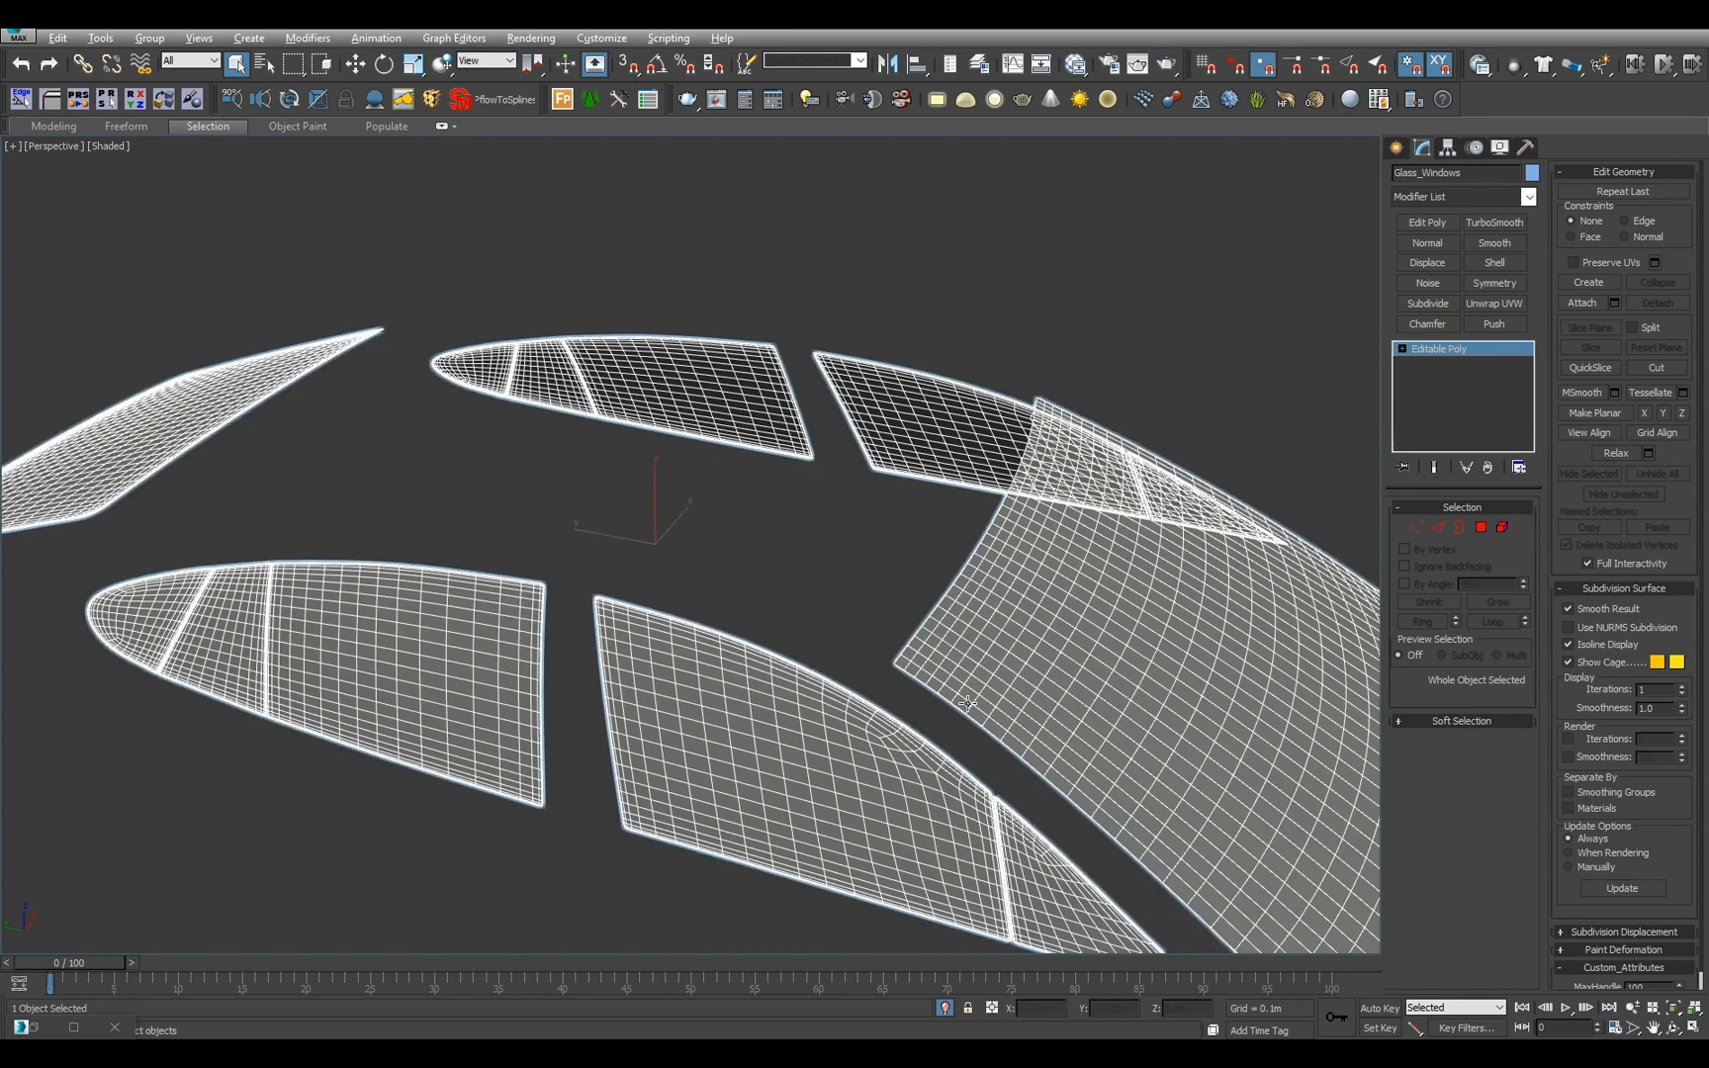
{"action": "left_click", "coordinate": [945, 1008]}
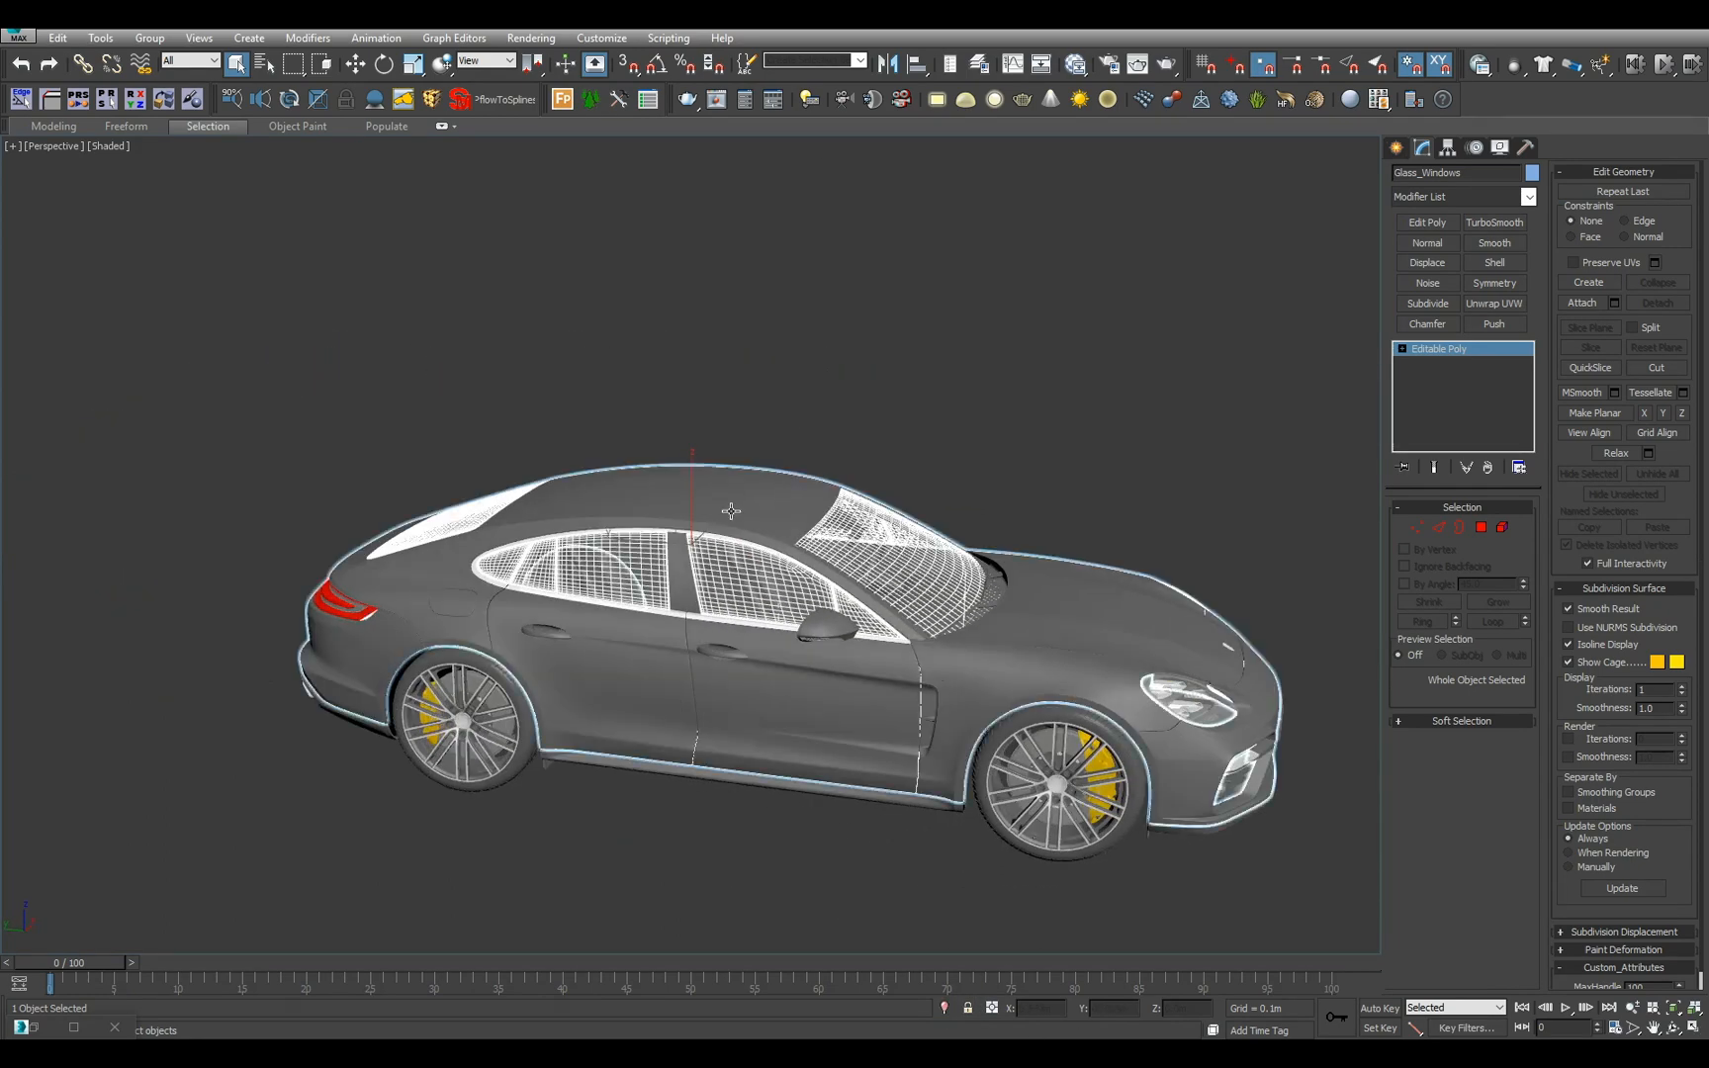
- Select all objects from Brake_Disc_FL through Chrome by name, including Car_Body, and hide them
{"action": "left_click", "coordinate": [725, 489]}
{"action": "left_click", "coordinate": [1023, 405]}
{"action": "key", "text": "h"}
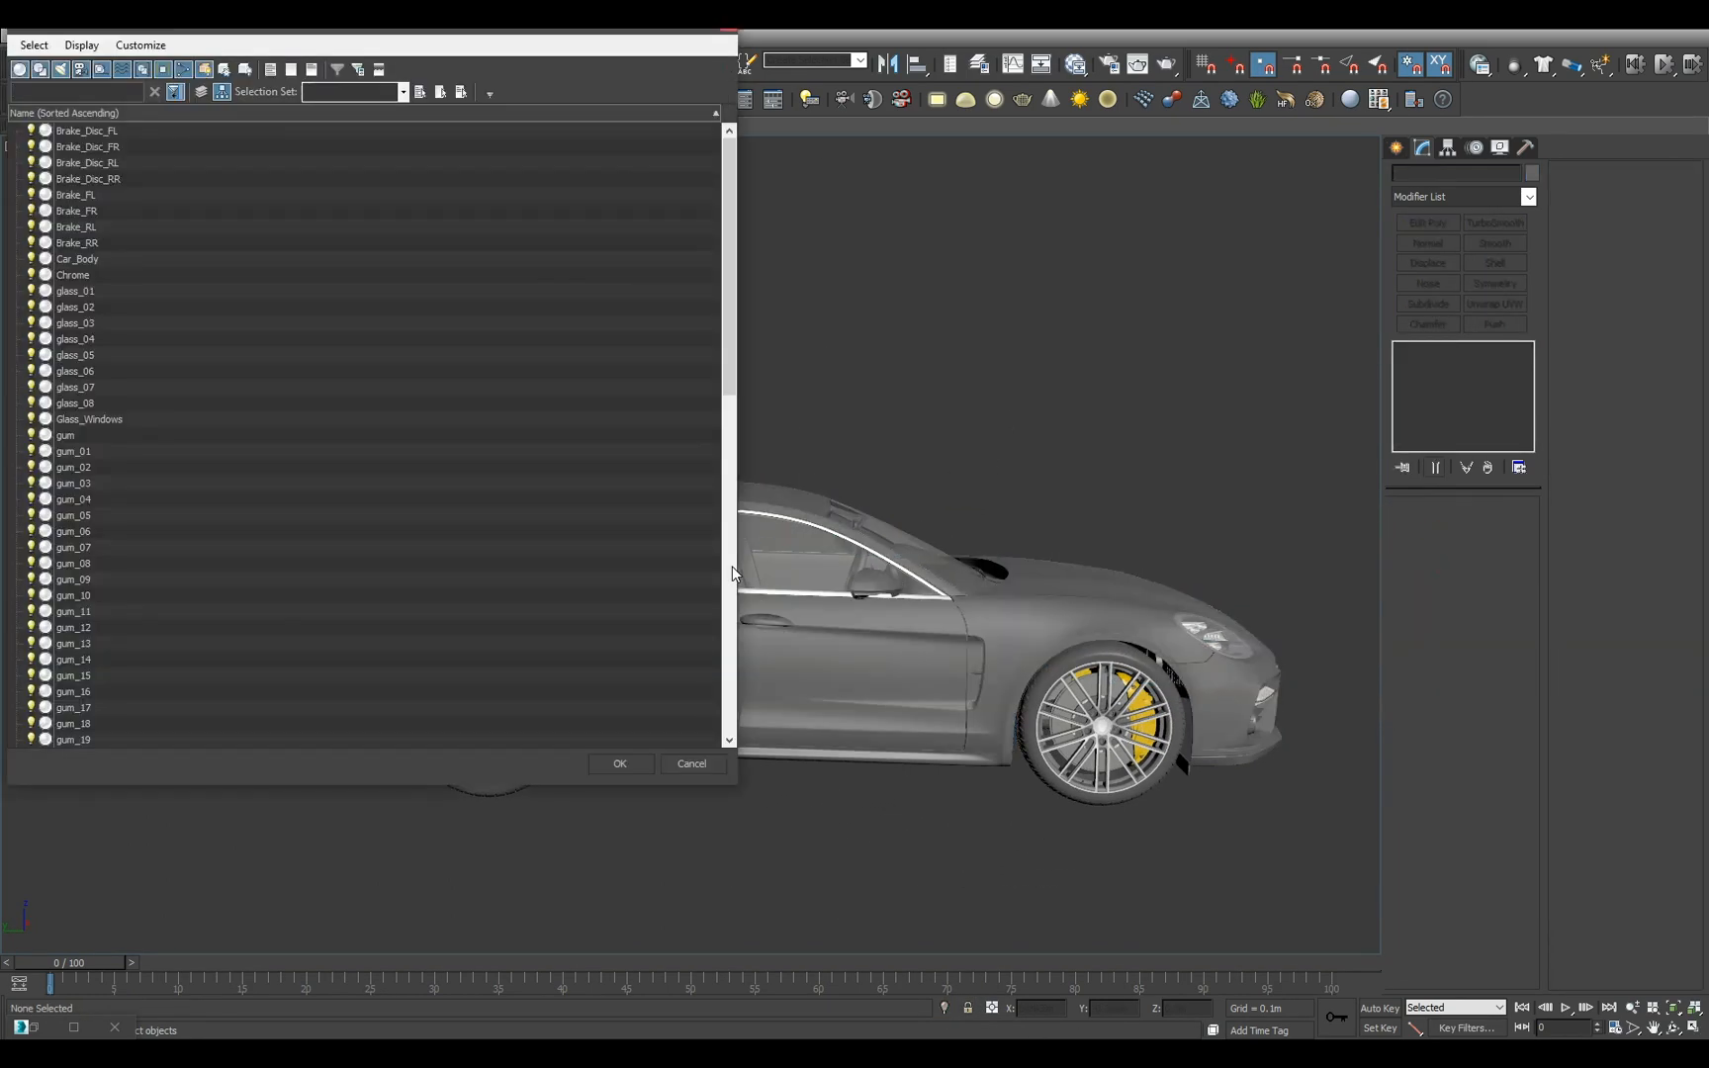
{"action": "left_click", "coordinate": [196, 131]}
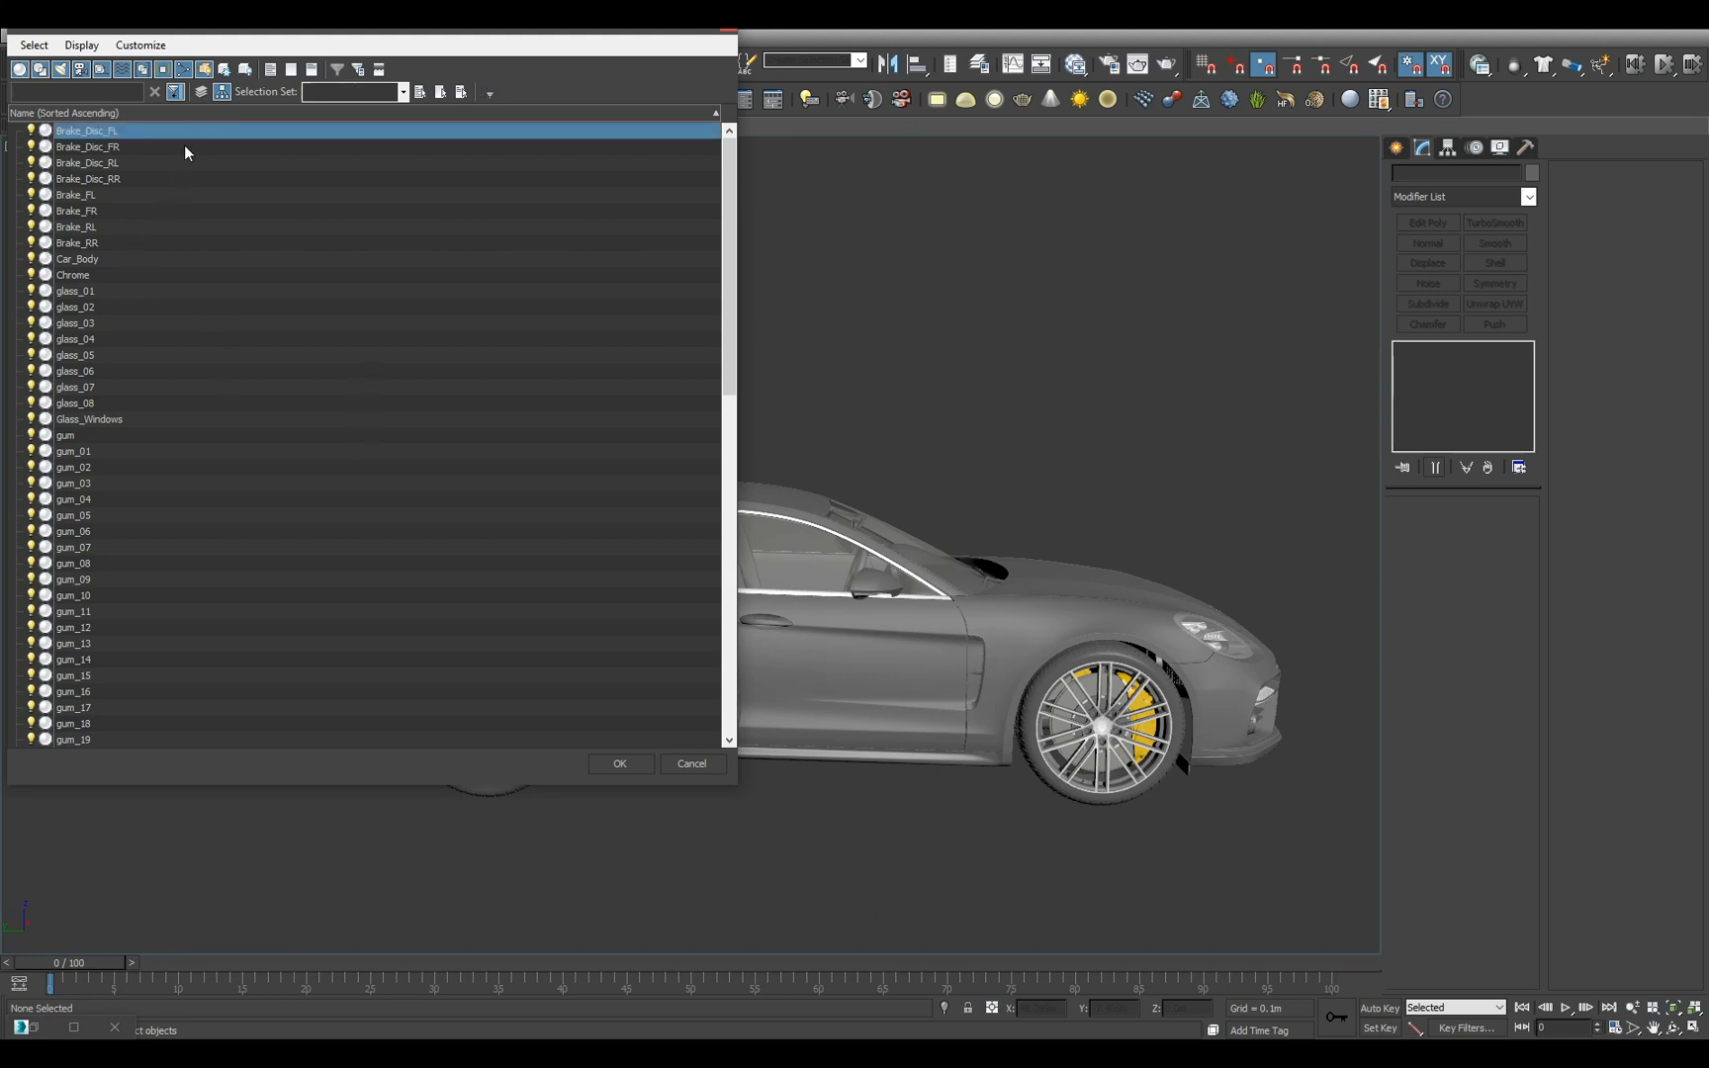
{"action": "left_click", "coordinate": [87, 292]}
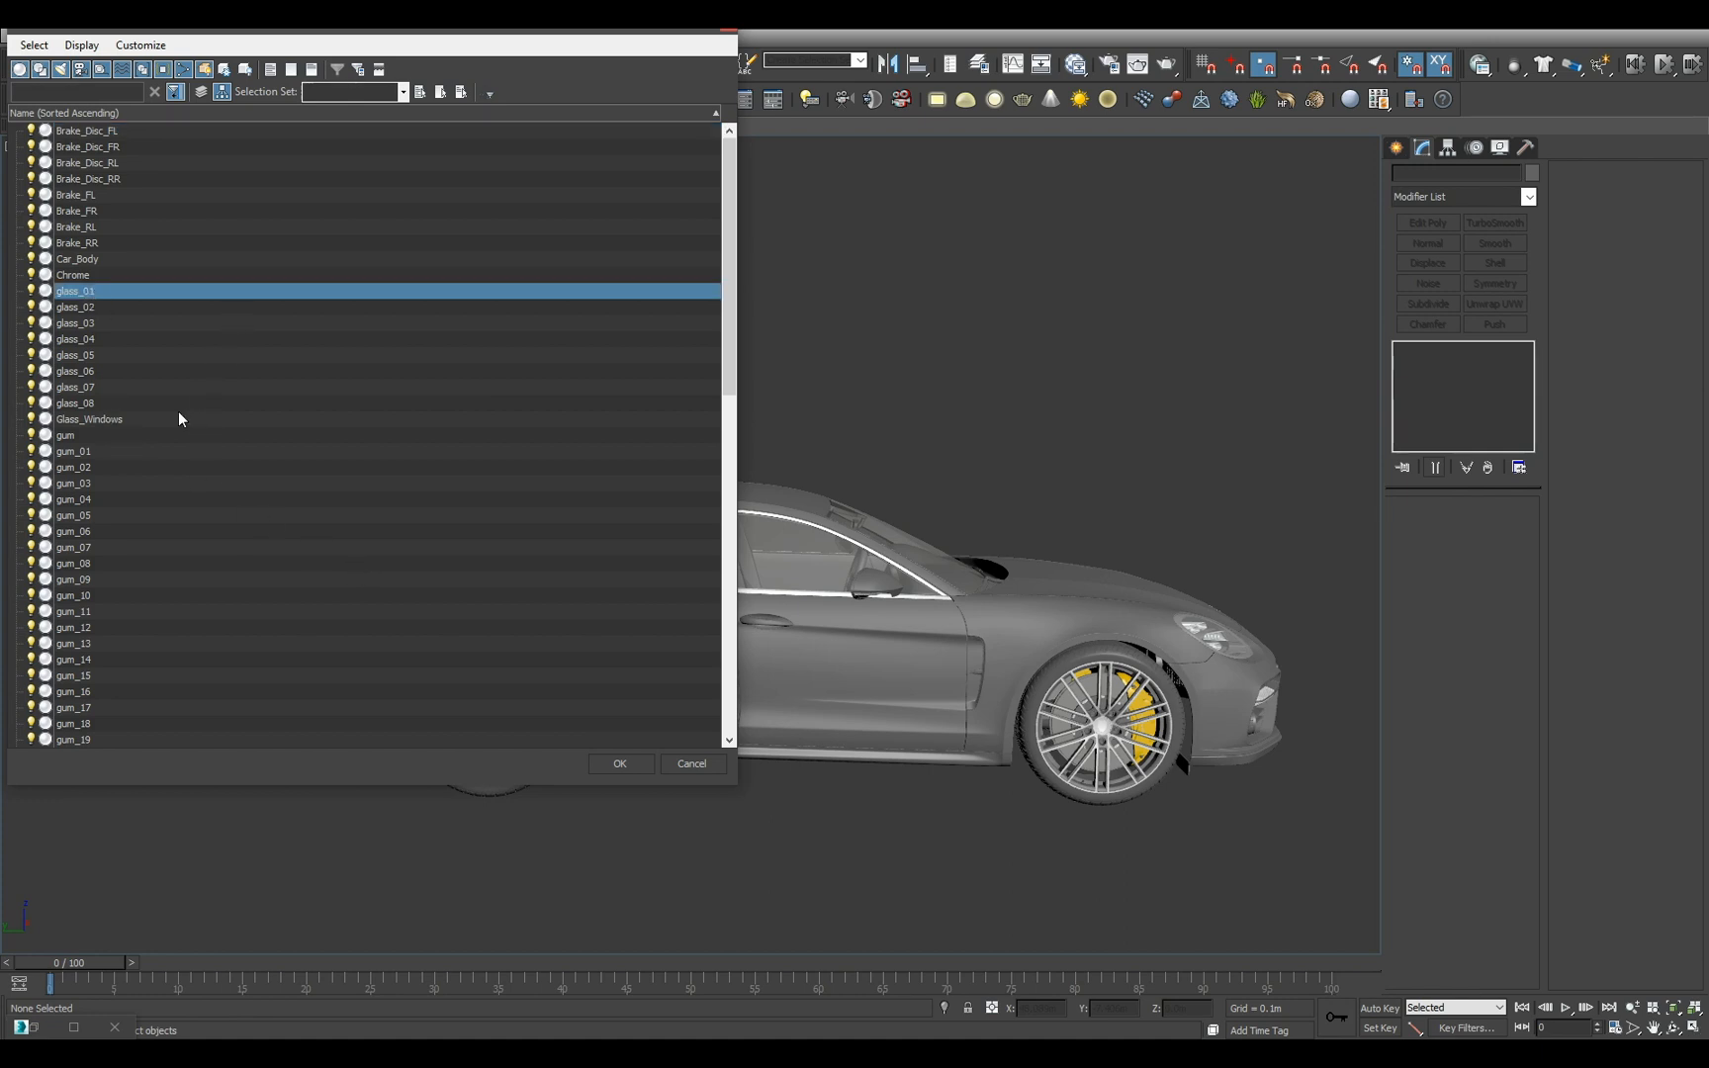
{"action": "left_click", "coordinate": [147, 261]}
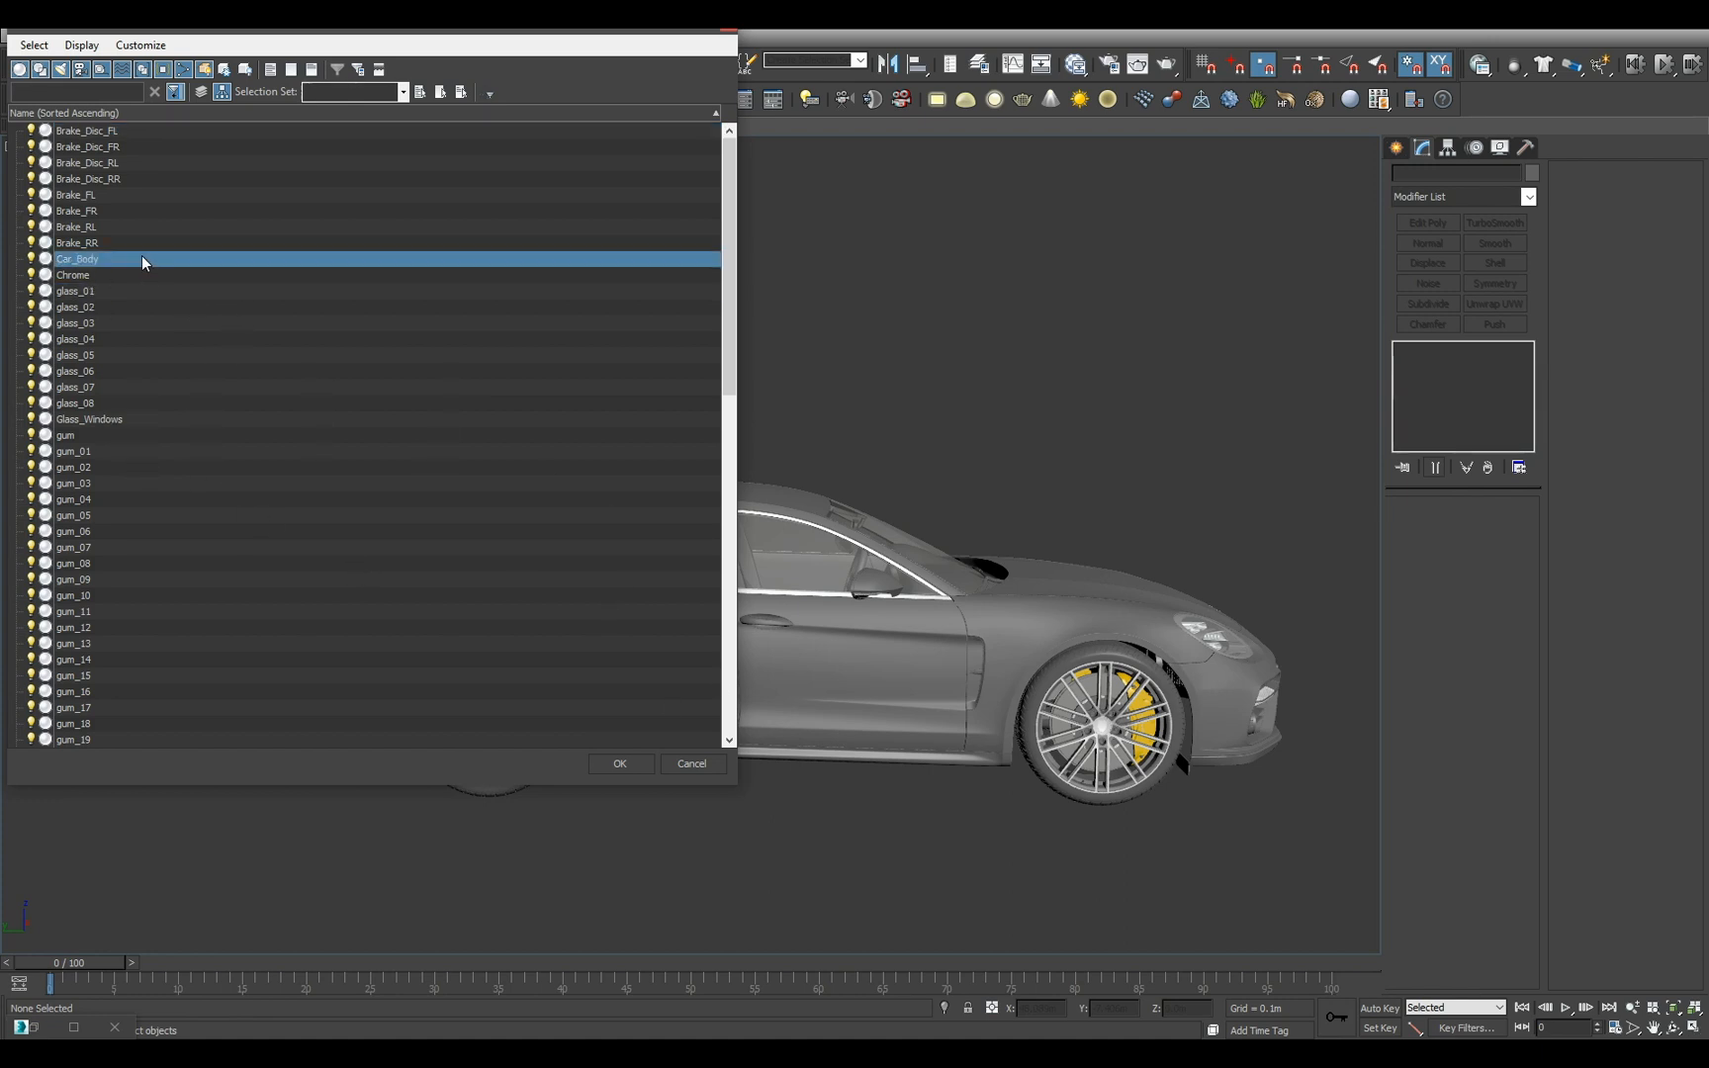
{"action": "left_click", "coordinate": [139, 243]}
{"action": "left_click", "coordinate": [129, 275]}
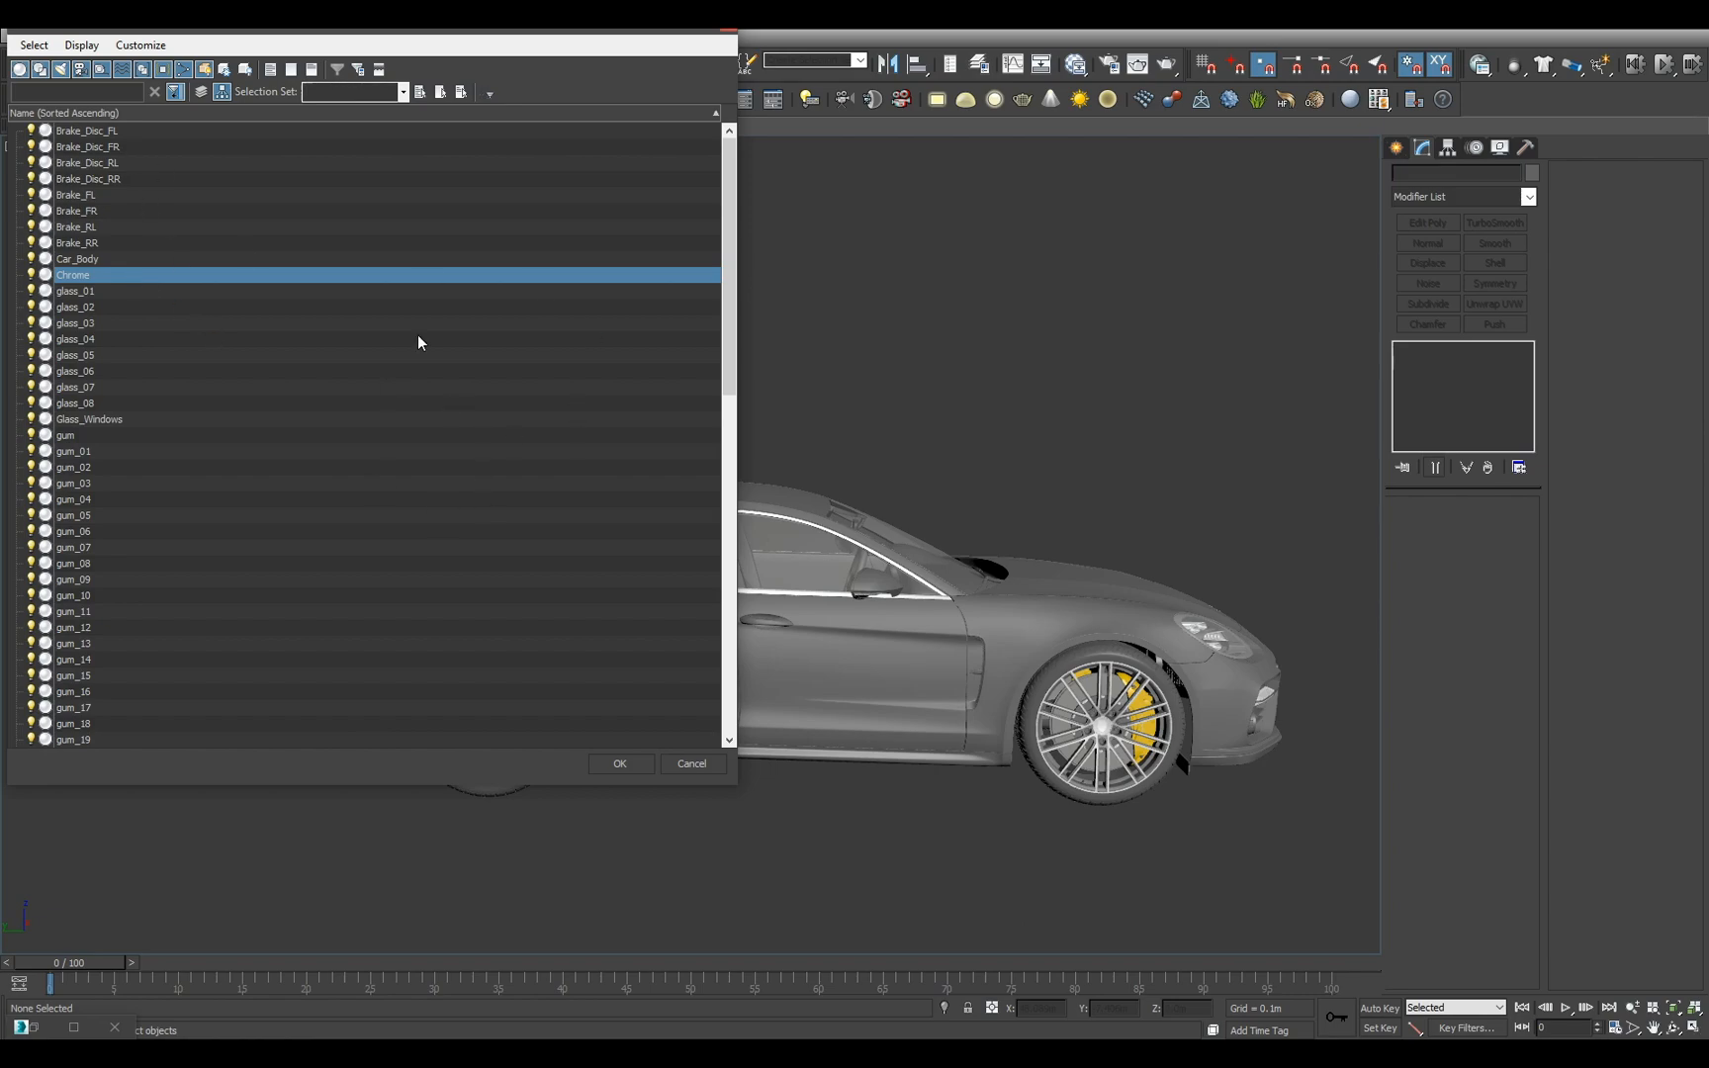
{"action": "left_click", "coordinate": [174, 133], "text": "shift"}
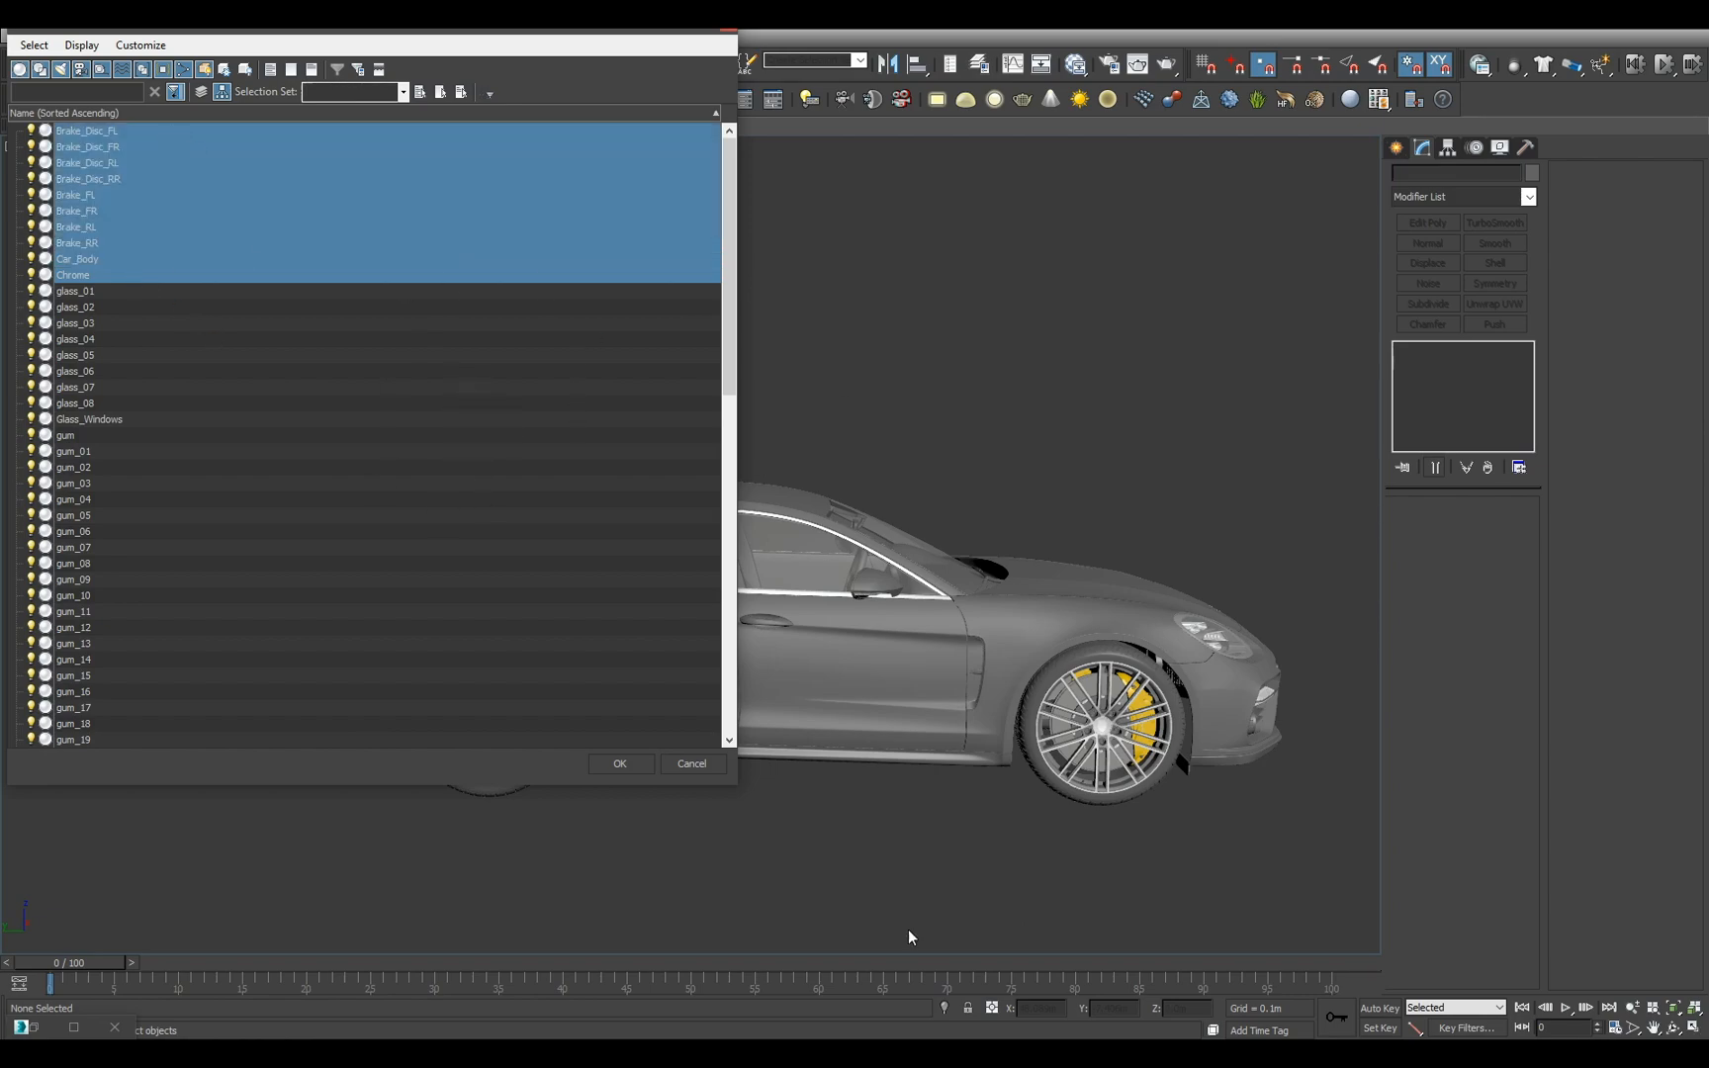
{"action": "left_click", "coordinate": [619, 764]}
{"action": "middle_click_drag", "start_coordinate": [554, 326], "coordinate": [706, 458], "text": "alt"}
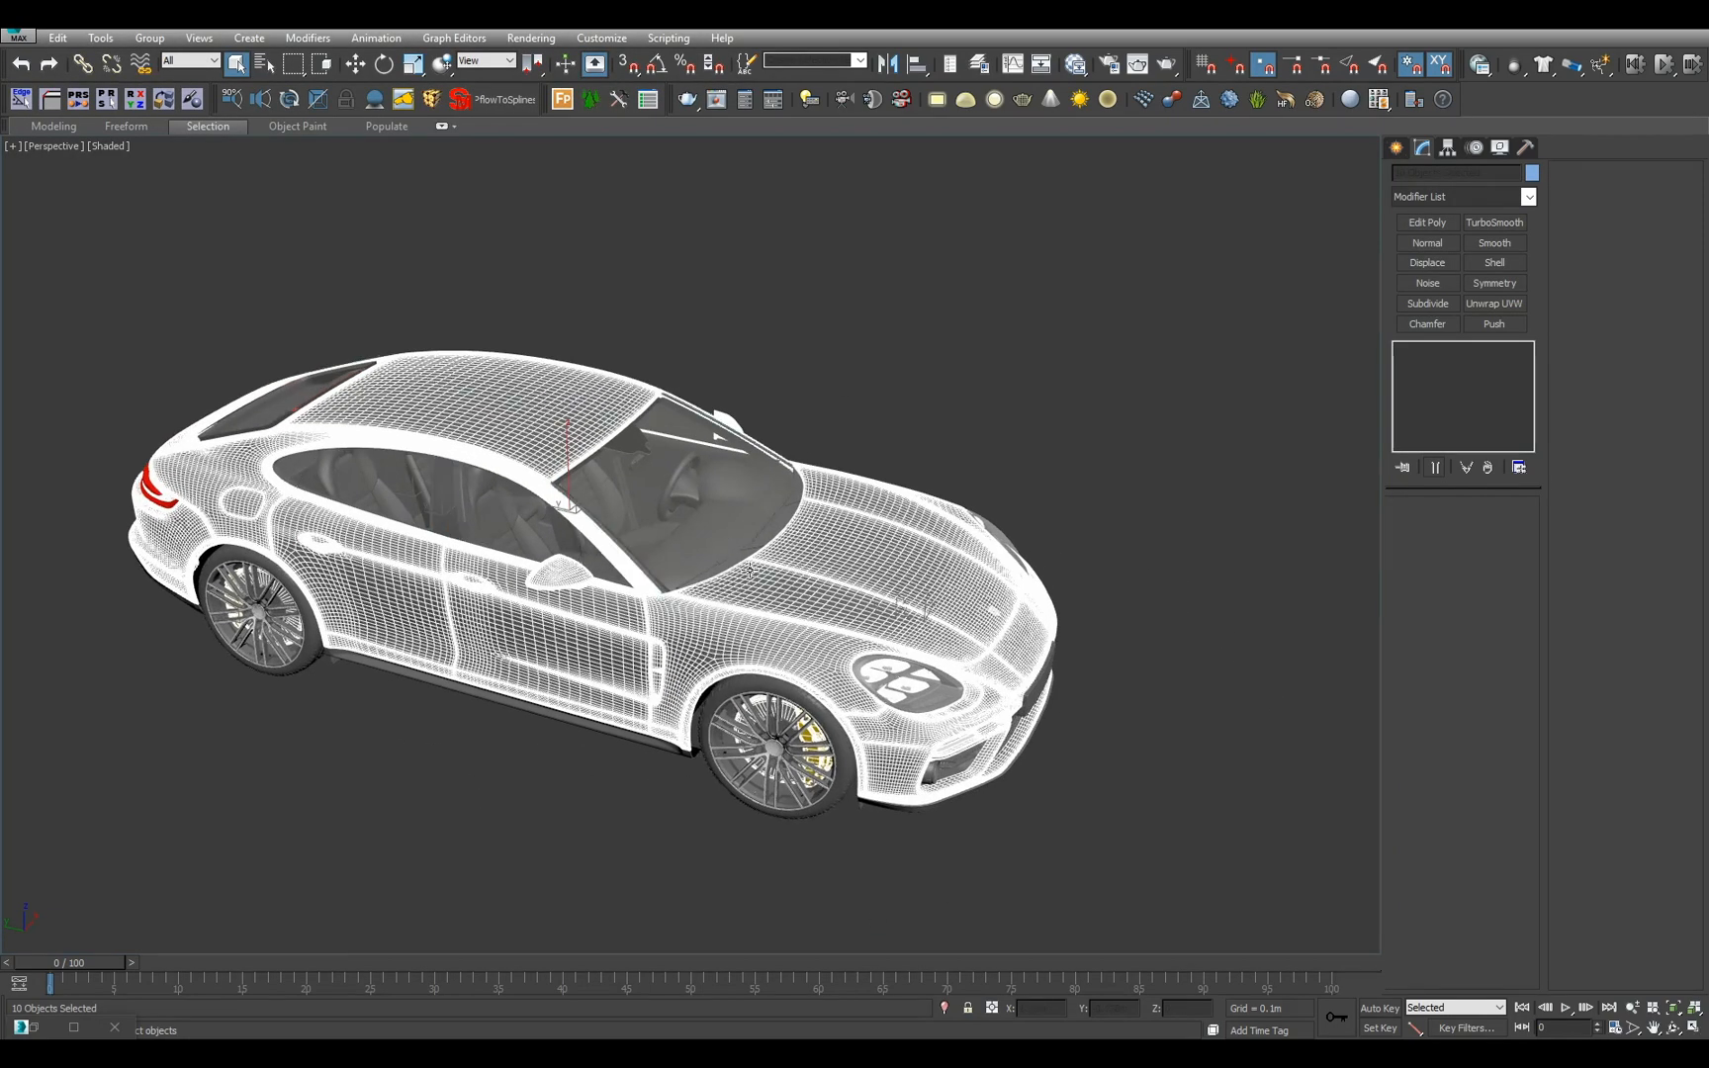
{"action": "key", "text": "Delete"}
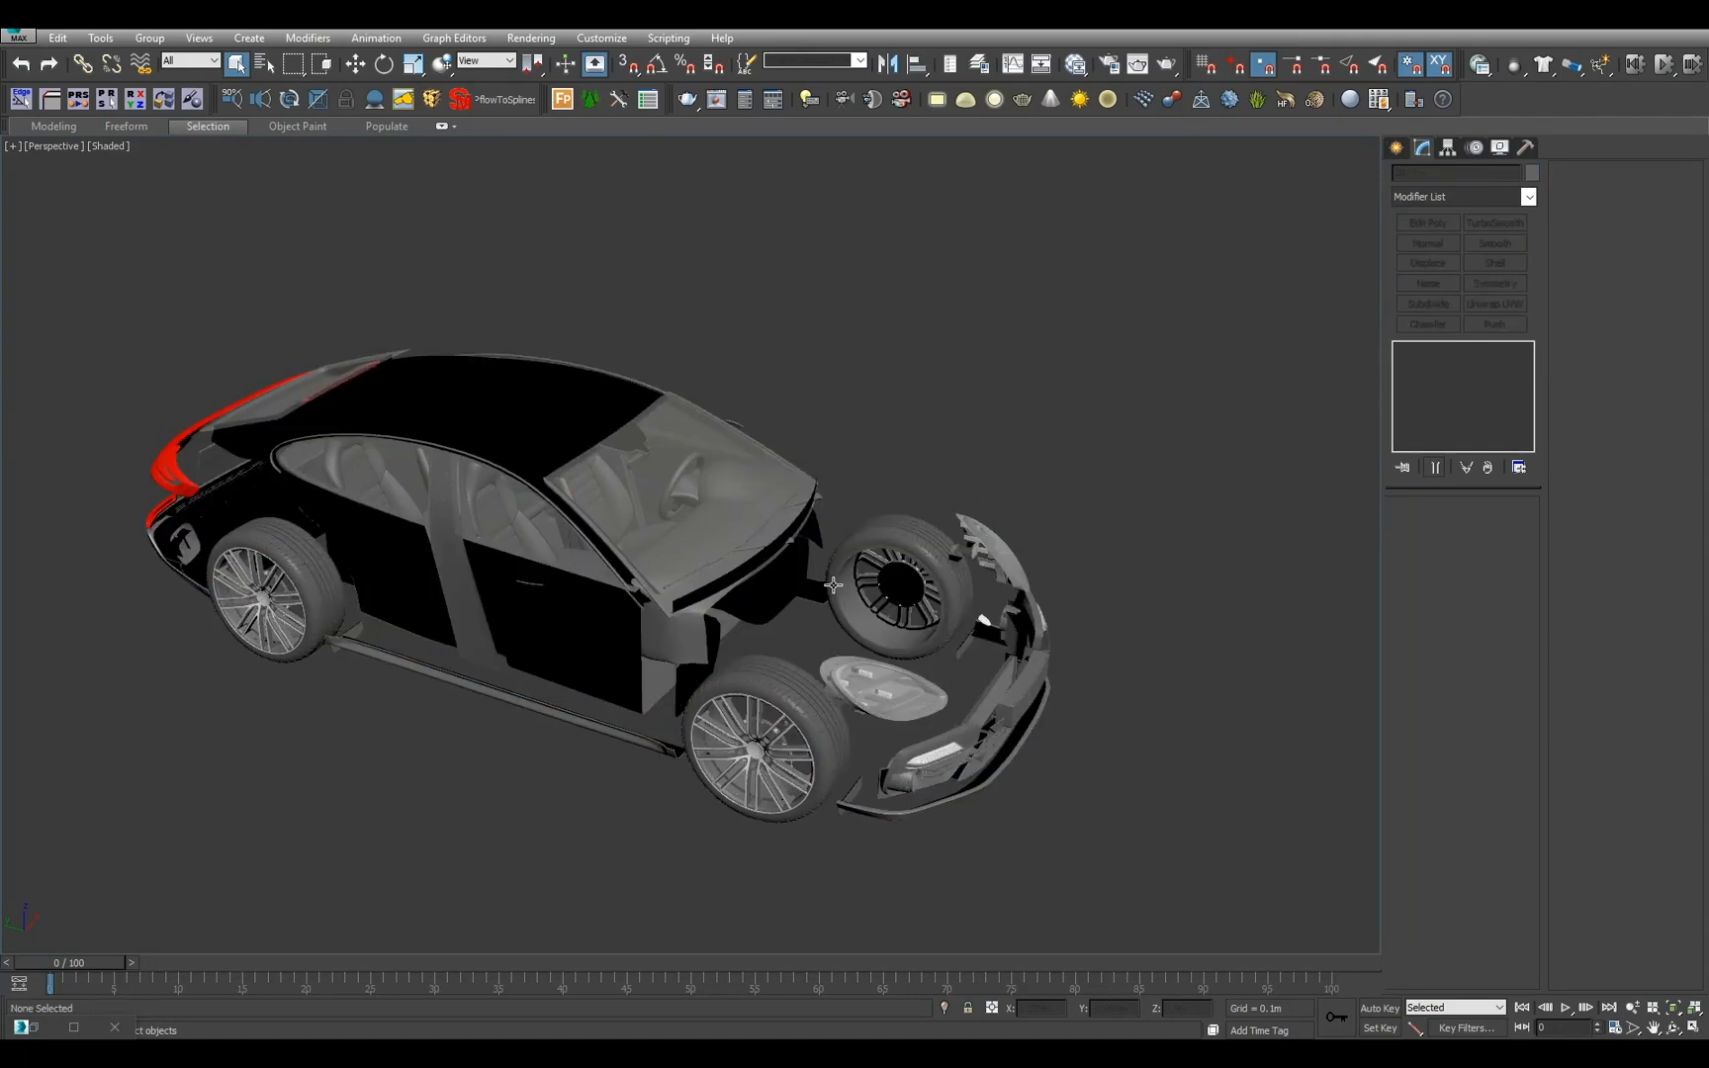
- Hide the Glass_Windows object as well and leave nothing selected
{"action": "left_click", "coordinate": [715, 528]}
{"action": "key", "text": "Delete"}
{"action": "left_click", "coordinate": [595, 640]}
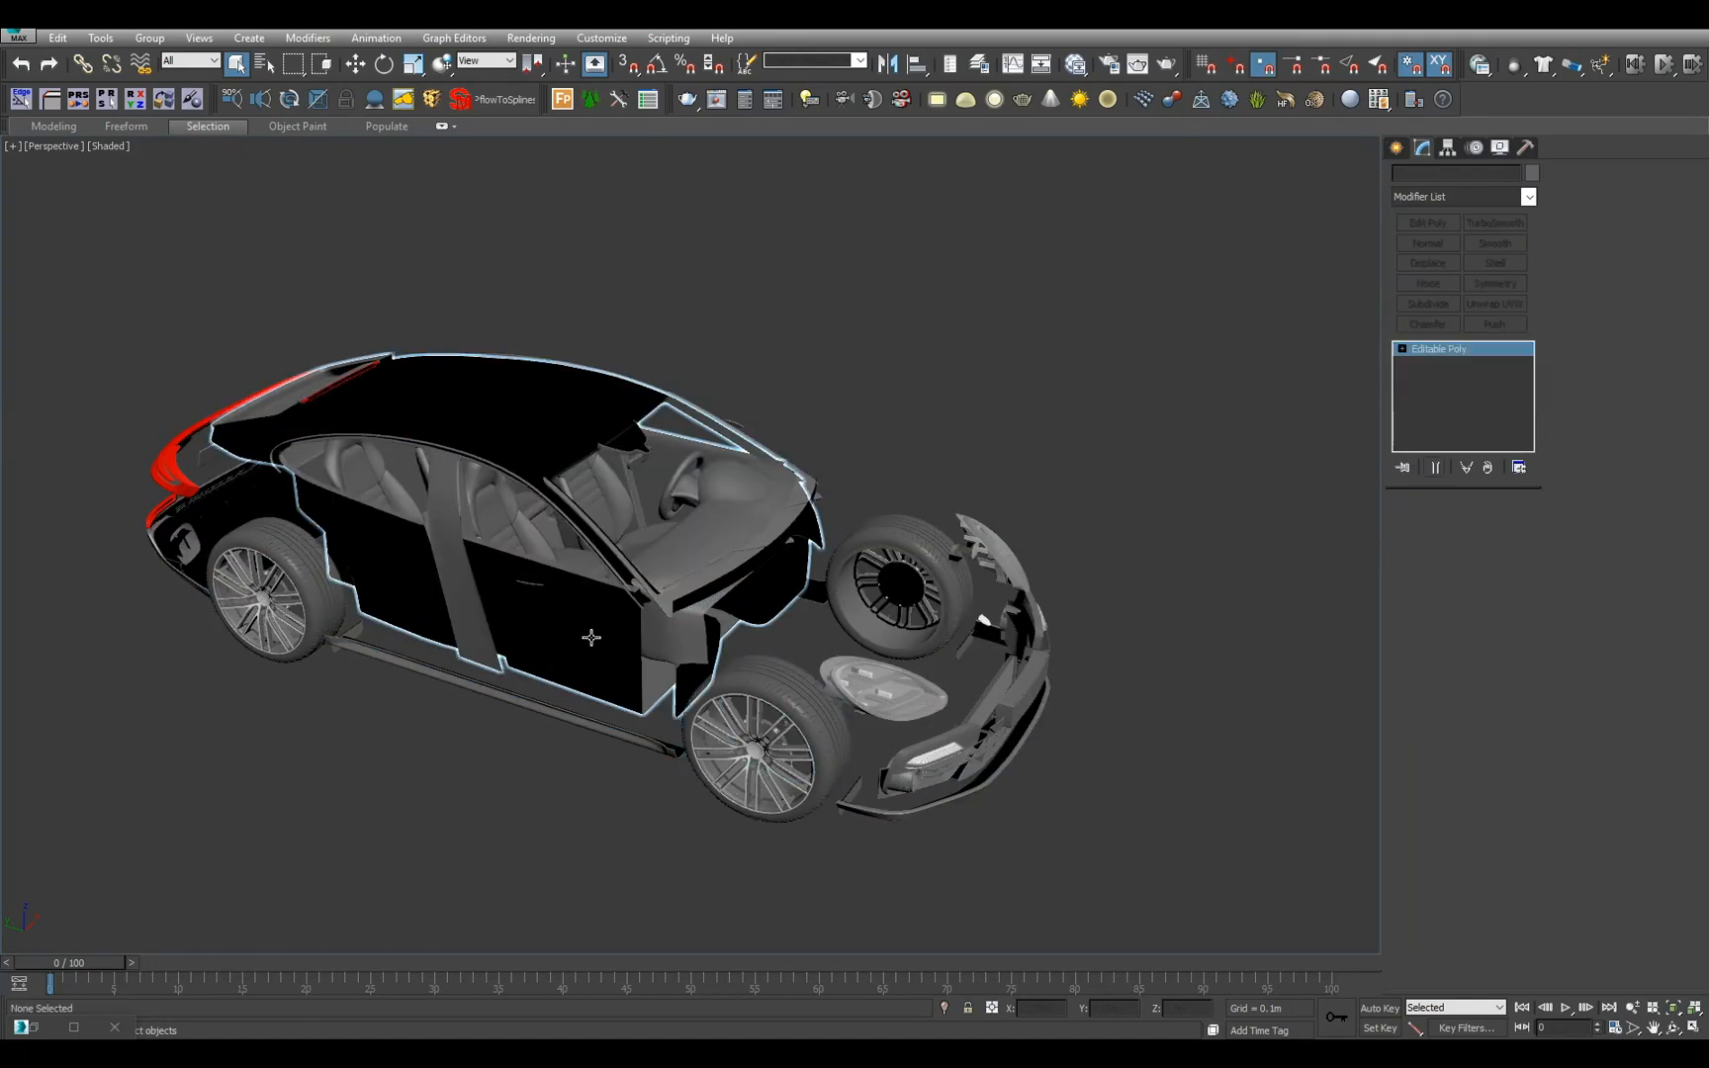
{"action": "middle_click_drag", "start_coordinate": [578, 705], "coordinate": [534, 790], "text": "alt"}
{"action": "left_click", "coordinate": [533, 792]}
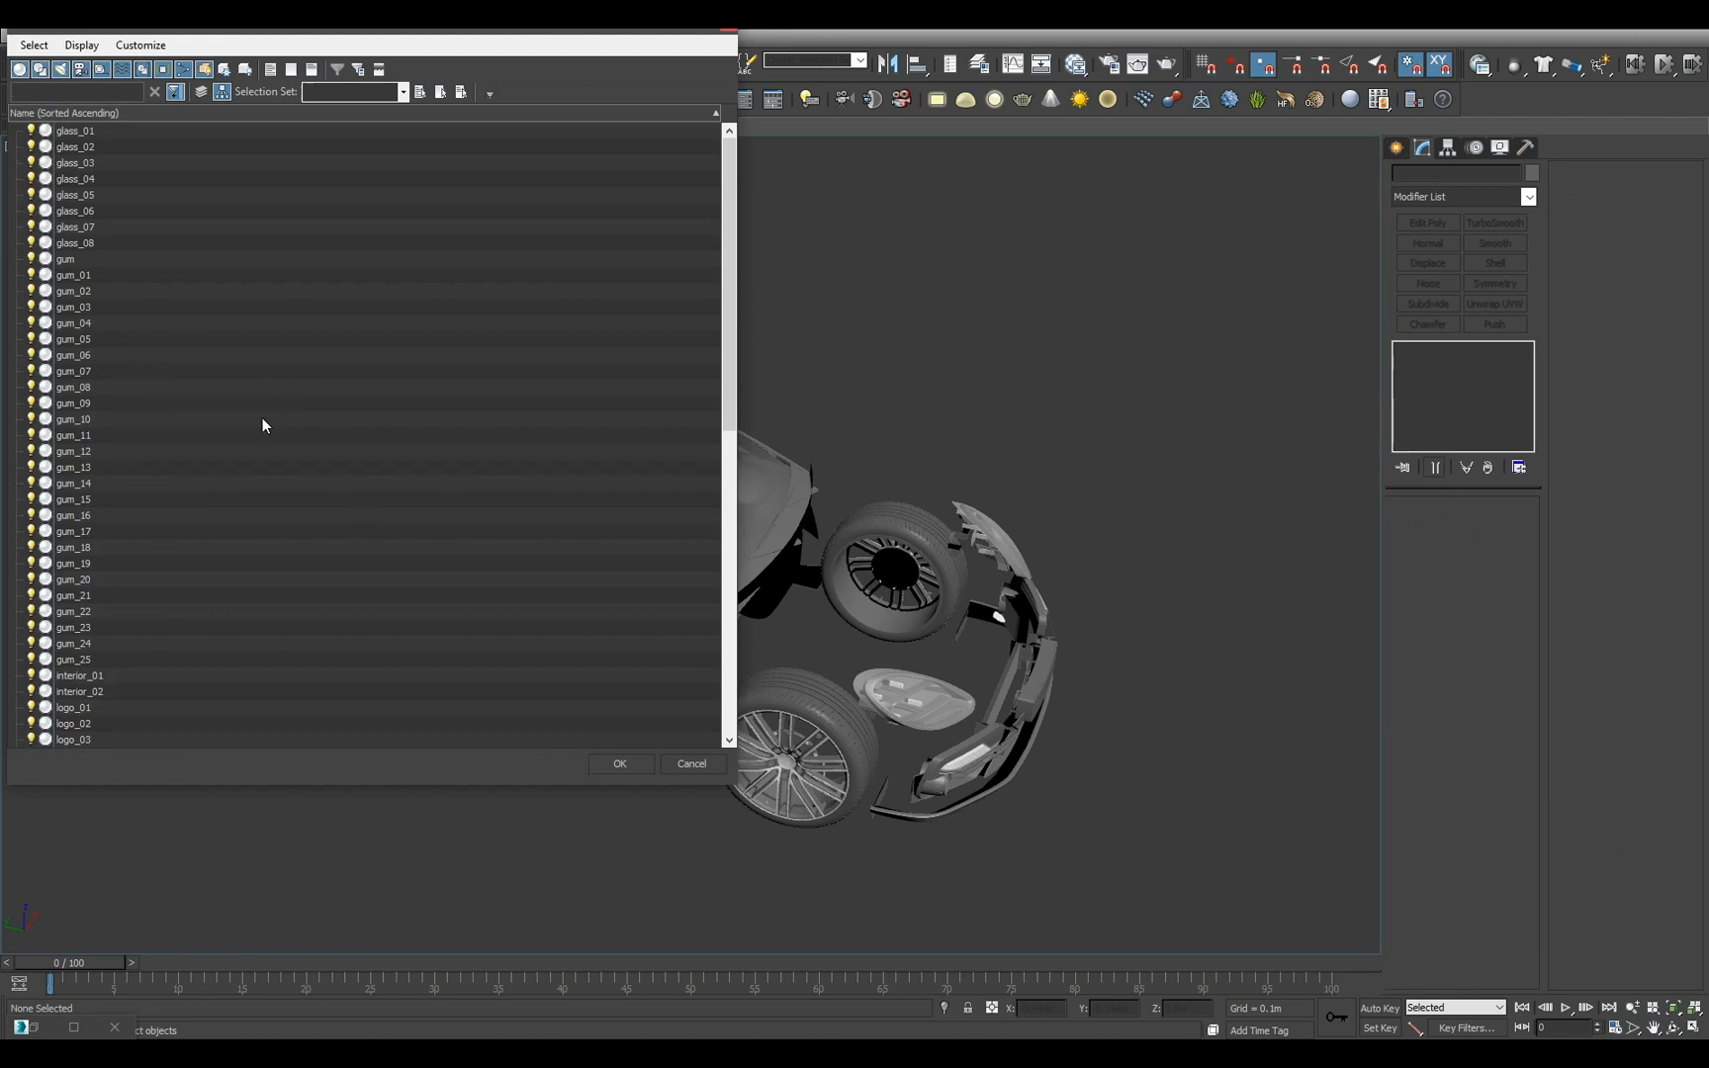
- Select glass_01 through glass_08 by name and isolate them in the viewport
{"action": "left_click", "coordinate": [106, 130]}
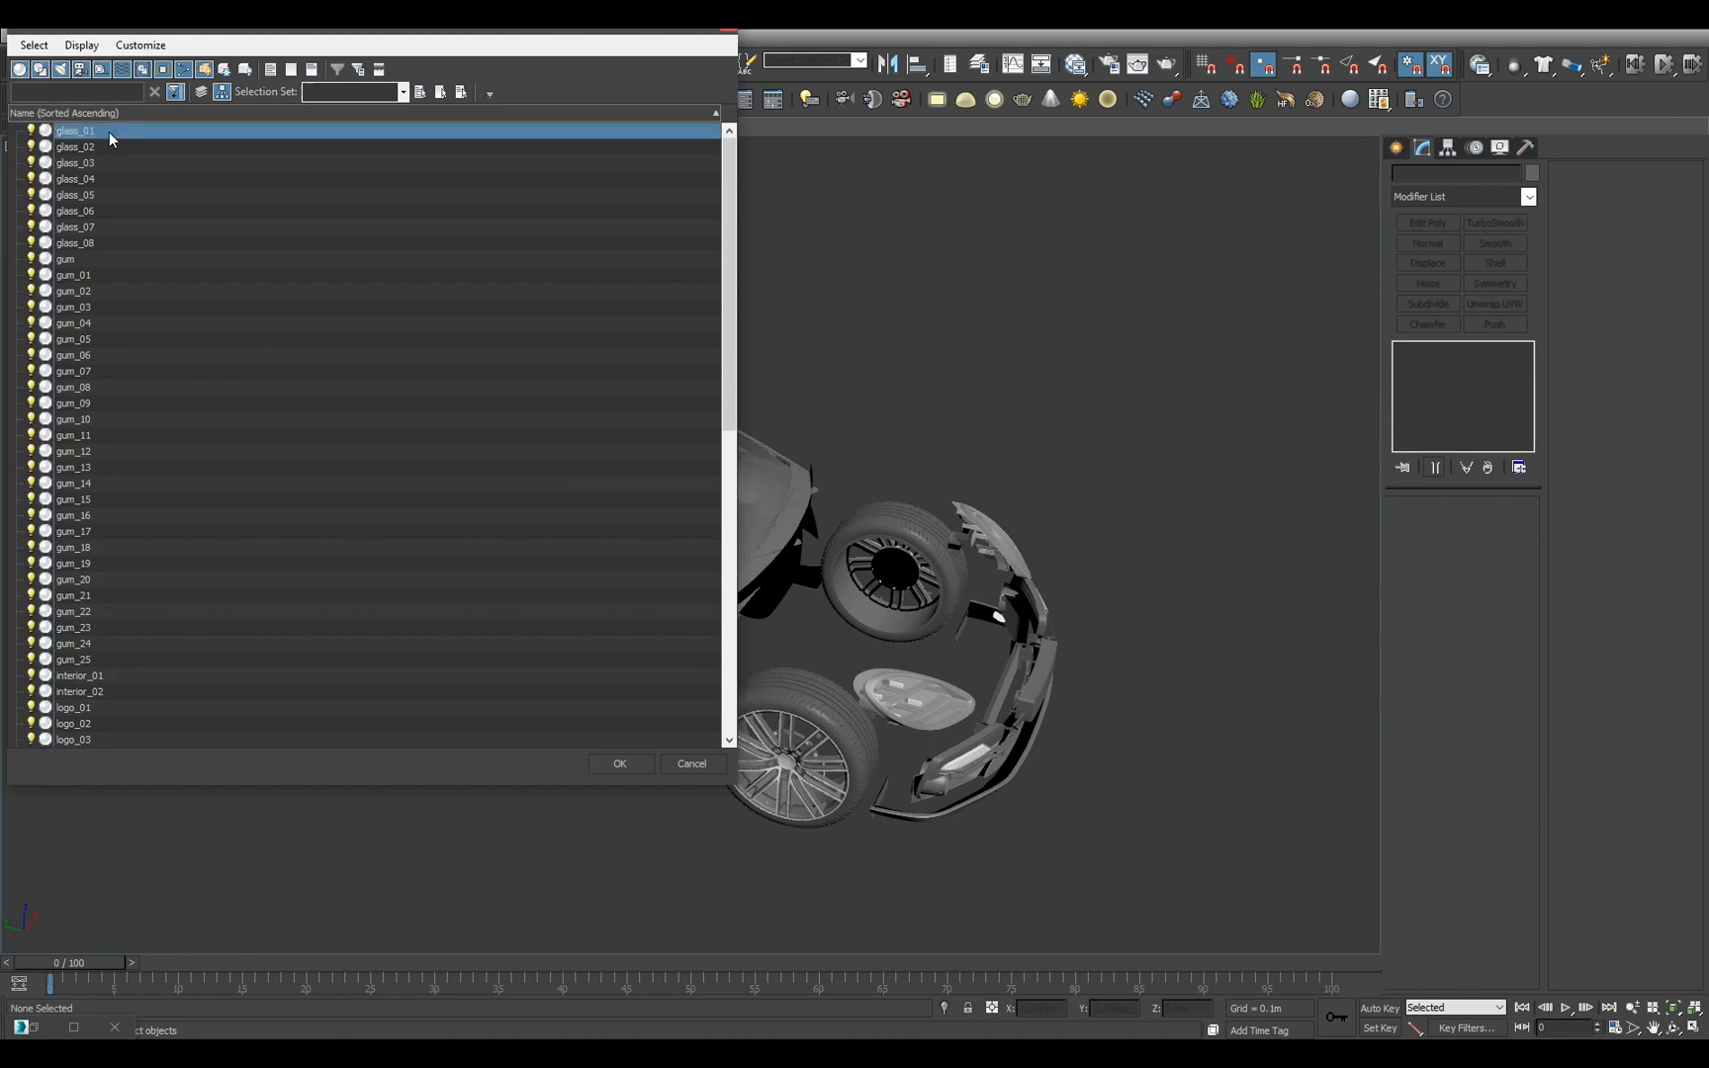
{"action": "left_click", "coordinate": [93, 243], "text": "shift"}
{"action": "left_click", "coordinate": [614, 765]}
{"action": "key", "text": "alt+q"}
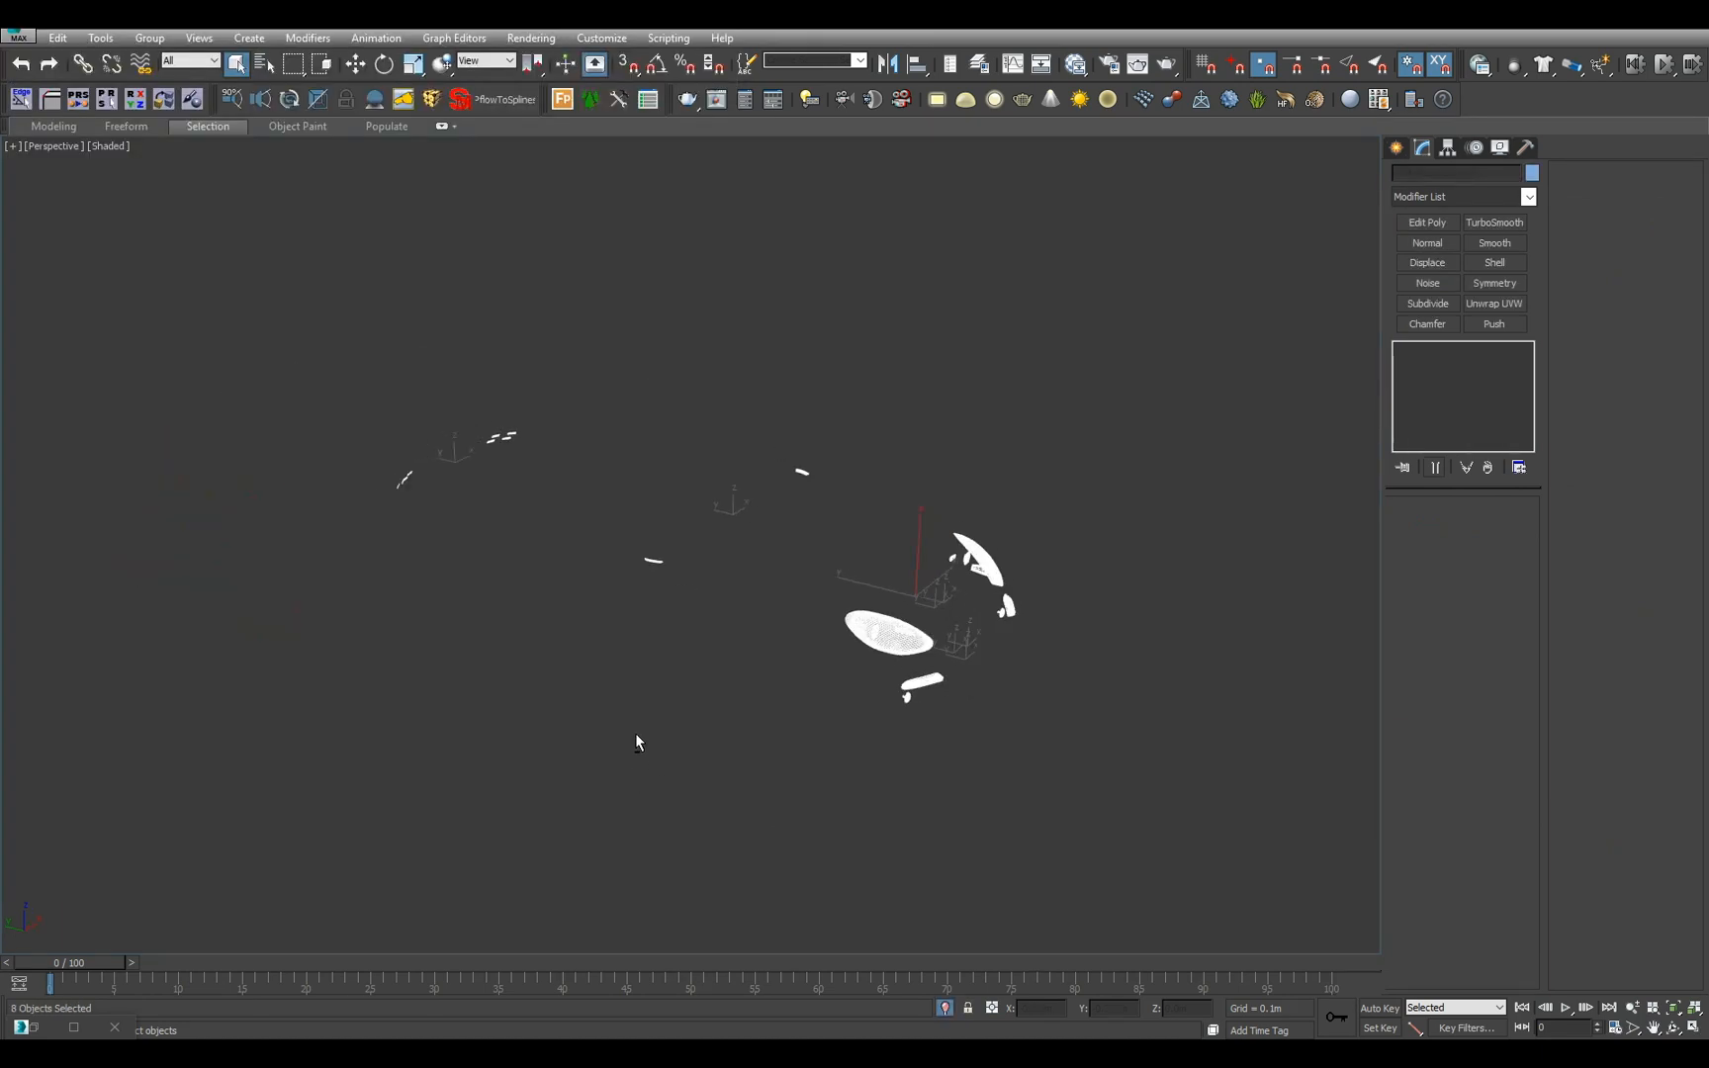
- Examine the selected glass parts in place on the rear lights and front of the car, then isolate them again
{"action": "left_click", "coordinate": [946, 1009]}
{"action": "middle_click_drag", "start_coordinate": [747, 579], "coordinate": [704, 623], "text": "alt"}
{"action": "scroll", "coordinate": [704, 623], "scroll_direction": "up", "scroll_amount": 5}
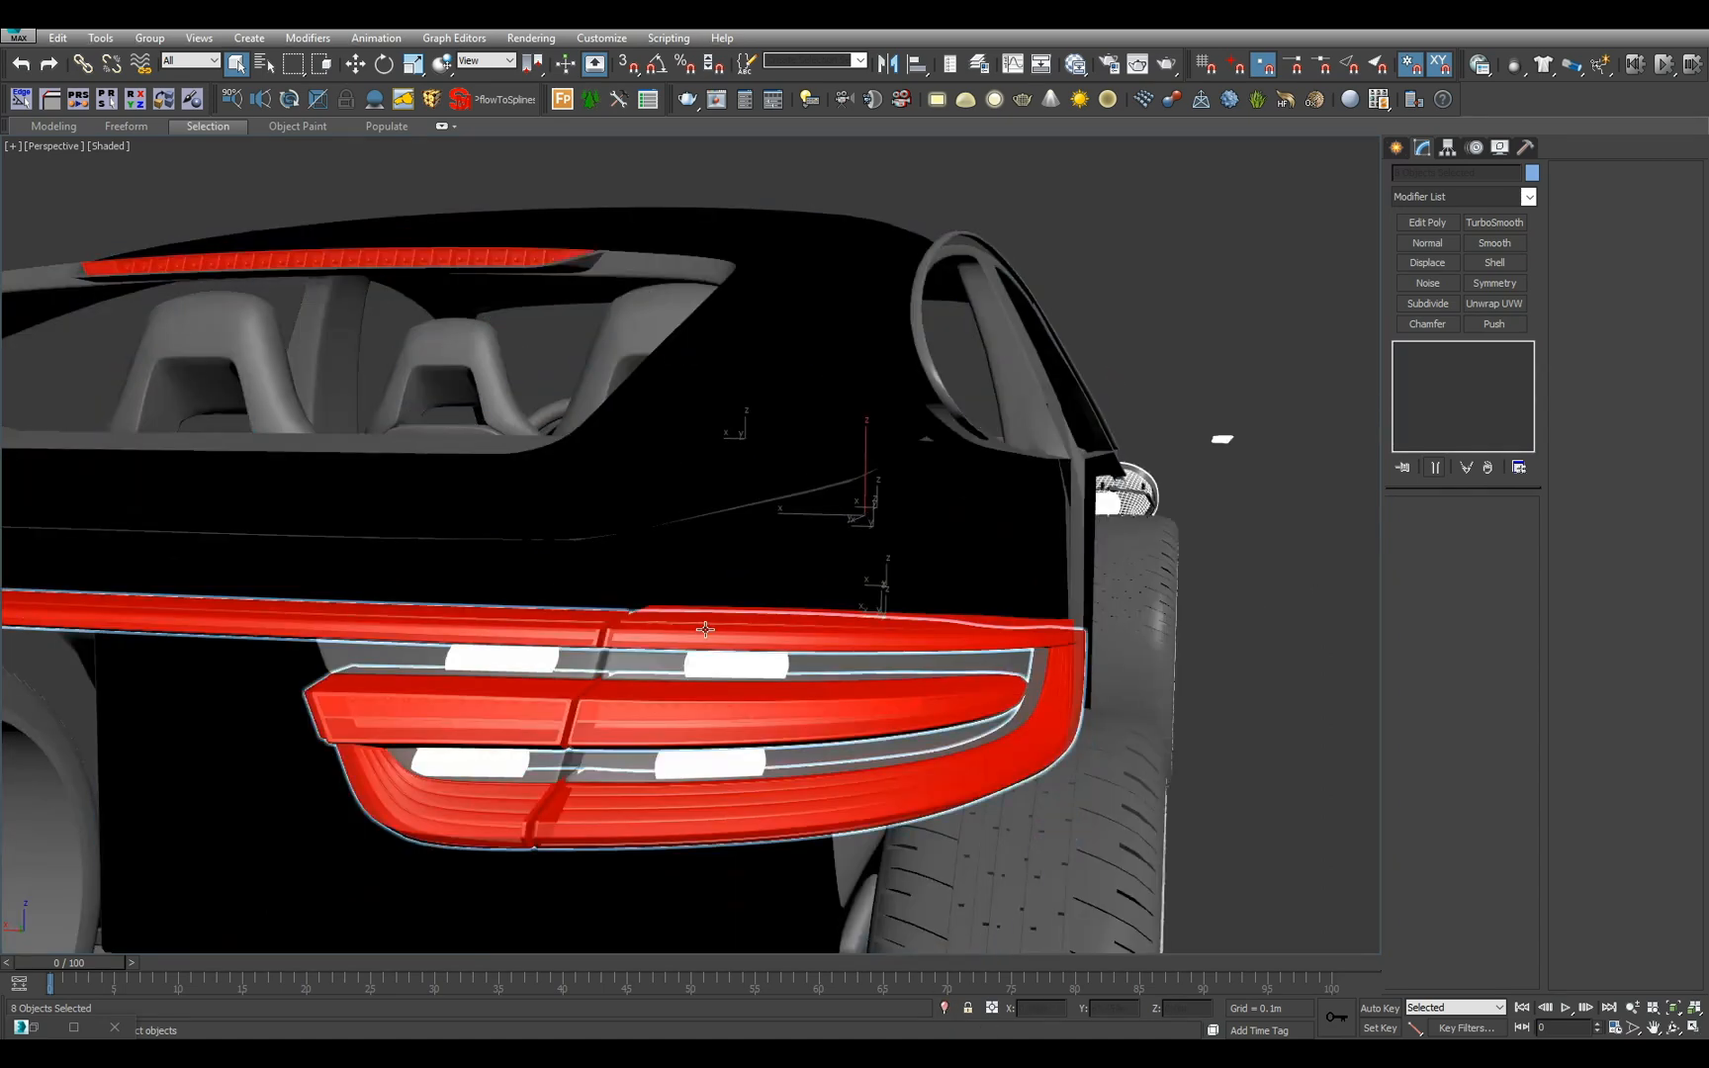
{"action": "middle_click_drag", "start_coordinate": [725, 763], "coordinate": [326, 737], "text": "alt"}
{"action": "middle_click_drag", "start_coordinate": [737, 549], "coordinate": [640, 545], "text": "alt"}
{"action": "scroll", "coordinate": [705, 537], "scroll_direction": "up", "scroll_amount": 4}
{"action": "key", "text": "alt+q"}
{"action": "scroll", "coordinate": [655, 543], "scroll_direction": "up", "scroll_amount": 4}
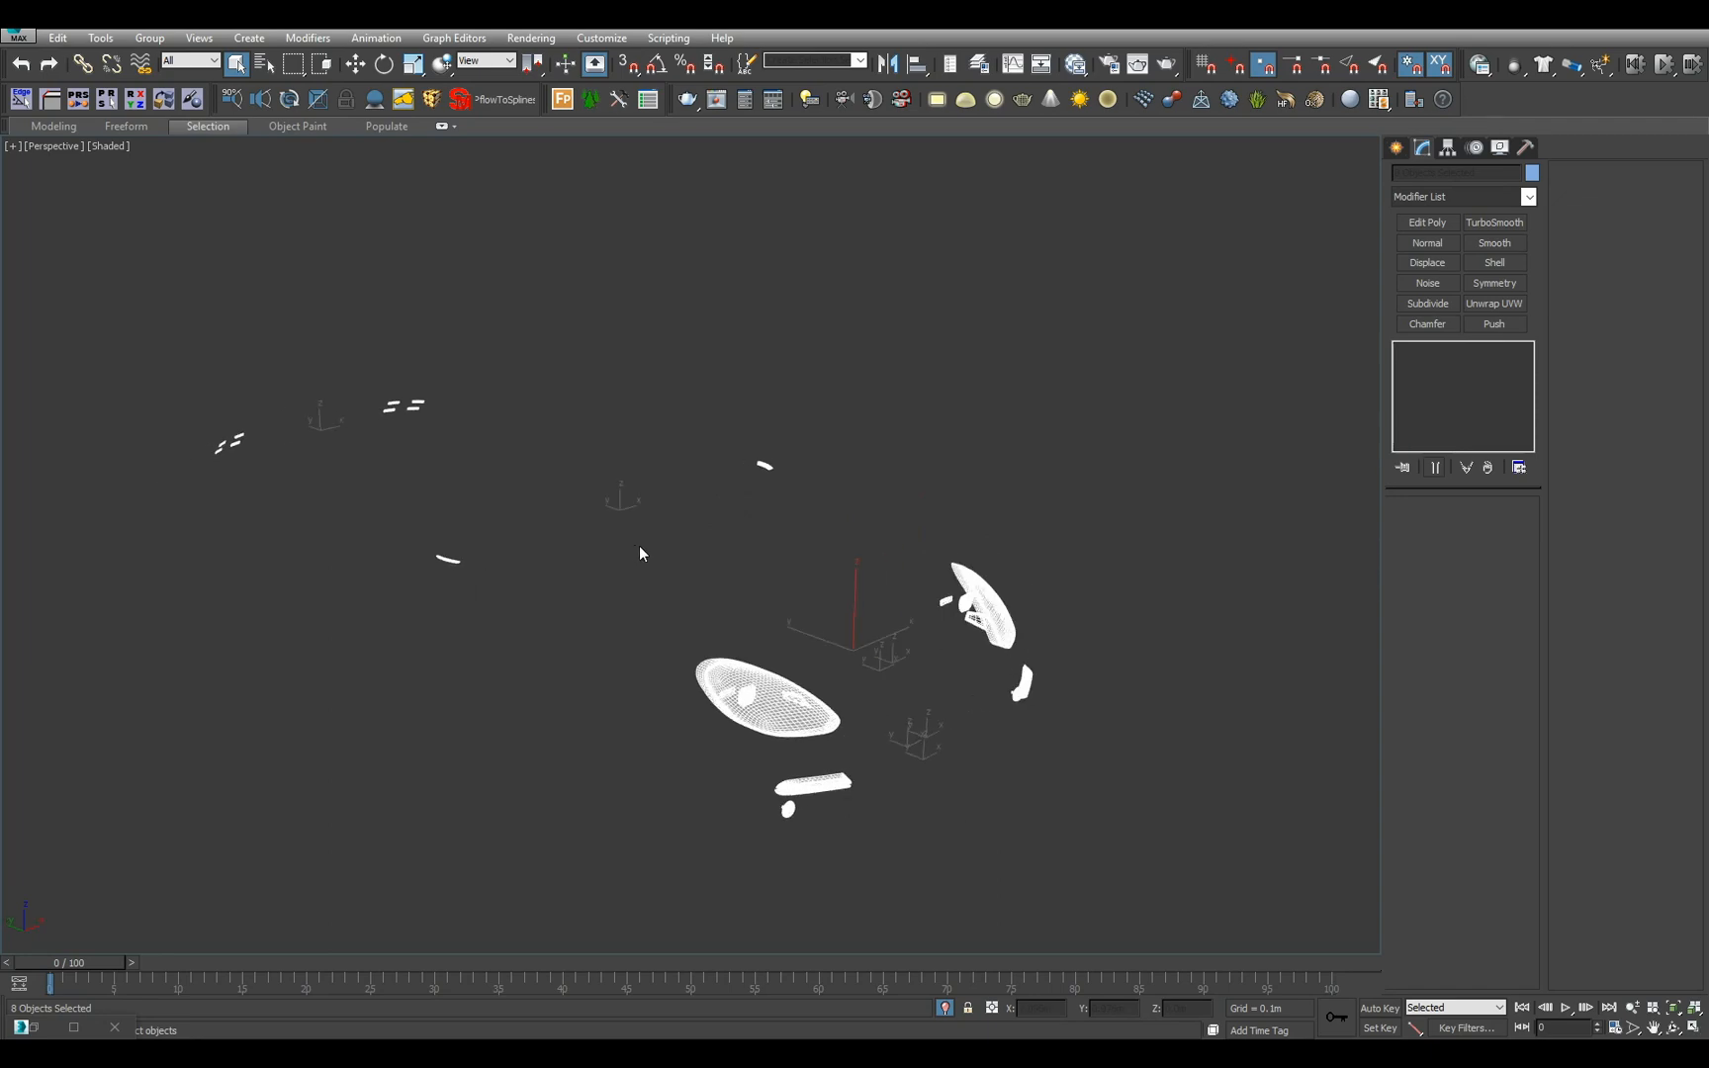
- Combine the isolated light glass parts into one editable poly and give it a new name
{"action": "left_click", "coordinate": [1439, 353]}
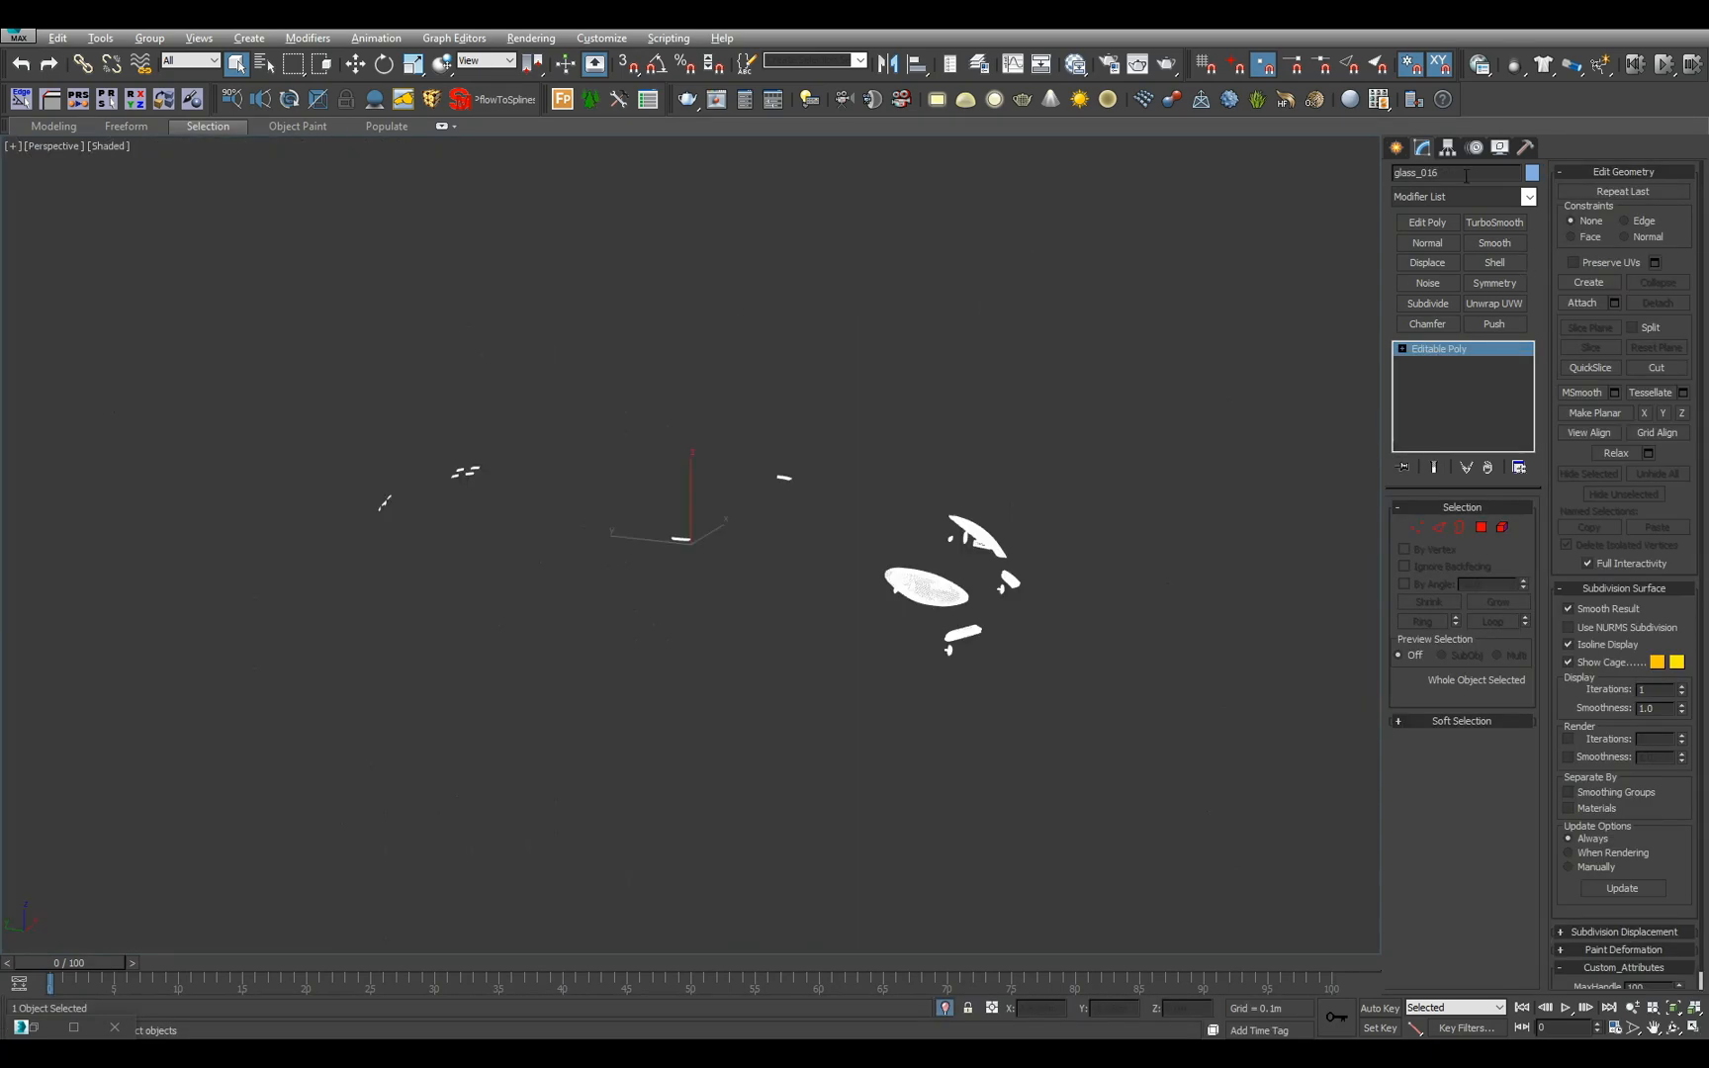
{"action": "double_click", "coordinate": [1417, 172]}
{"action": "type", "text": "G"}
- Exit isolation and hide the combined light glass object
{"action": "left_click", "coordinate": [944, 1008]}
{"action": "scroll", "coordinate": [883, 829], "scroll_direction": "down", "scroll_amount": 5}
{"action": "key", "text": "alt+h"}
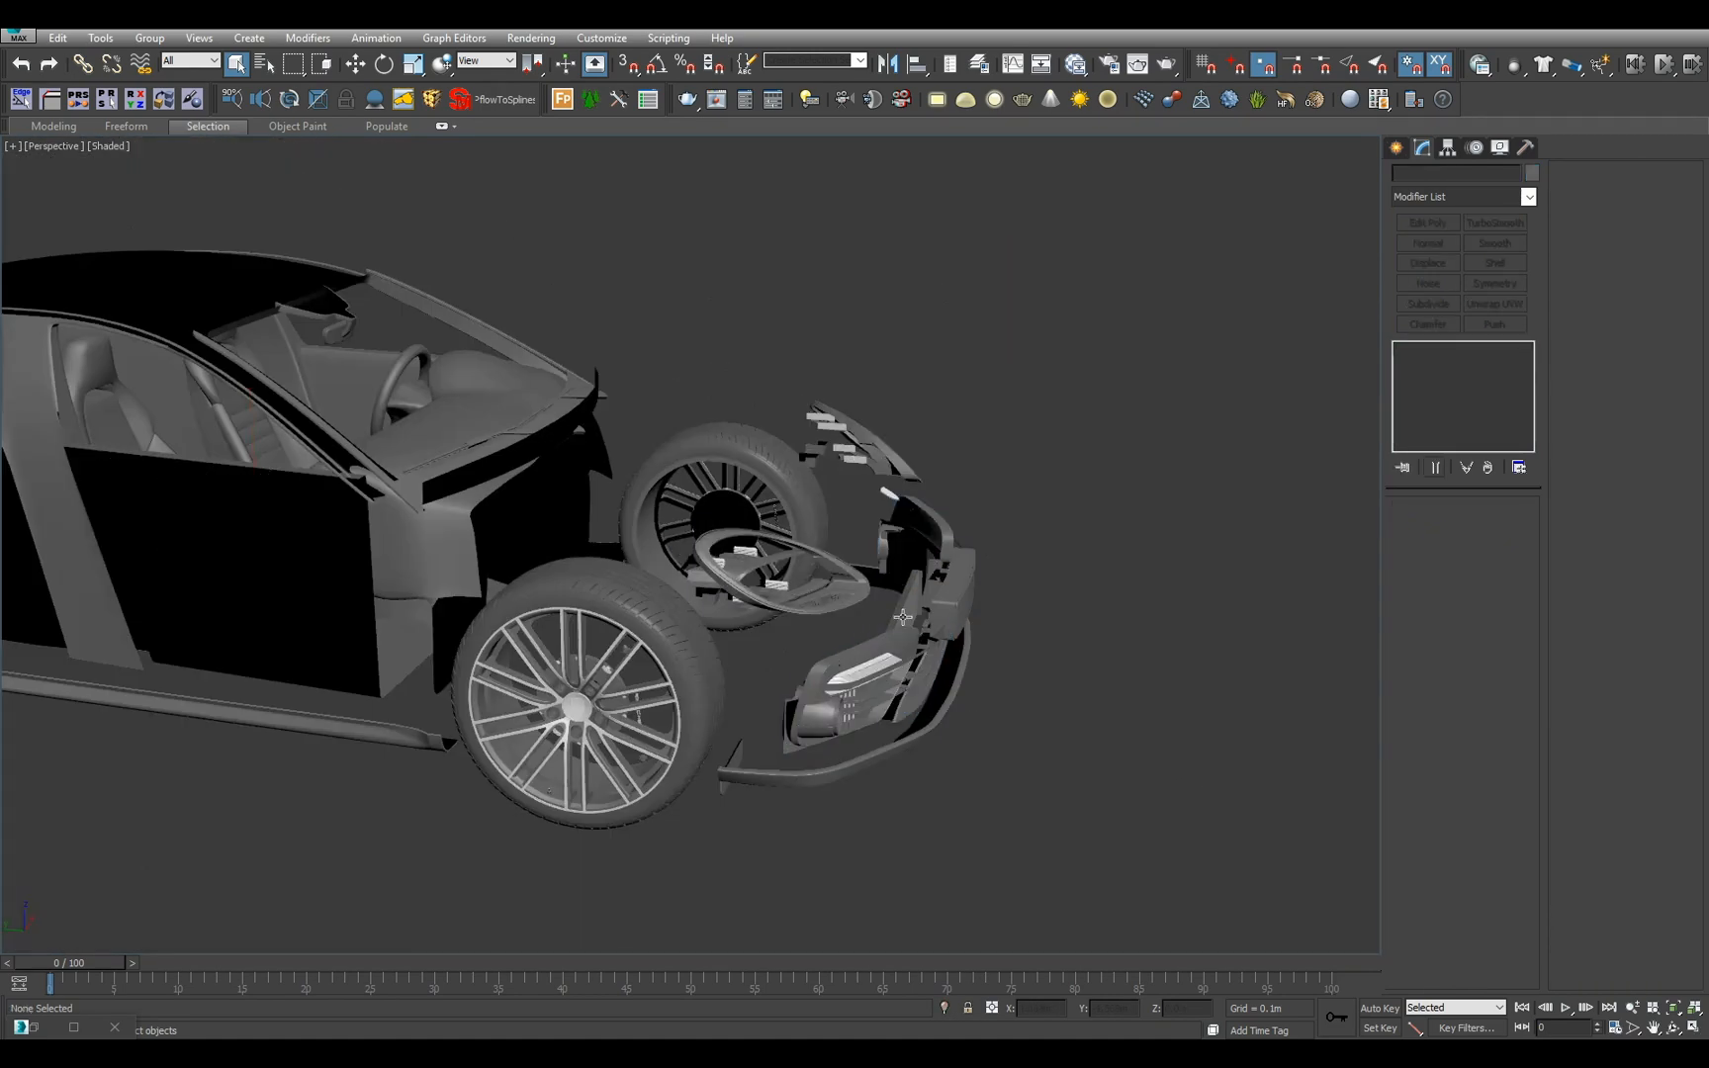
- Select gum and gum_01 through gum_25 by name and isolate them in the viewport
{"action": "key", "text": "h"}
{"action": "left_click", "coordinate": [176, 142]}
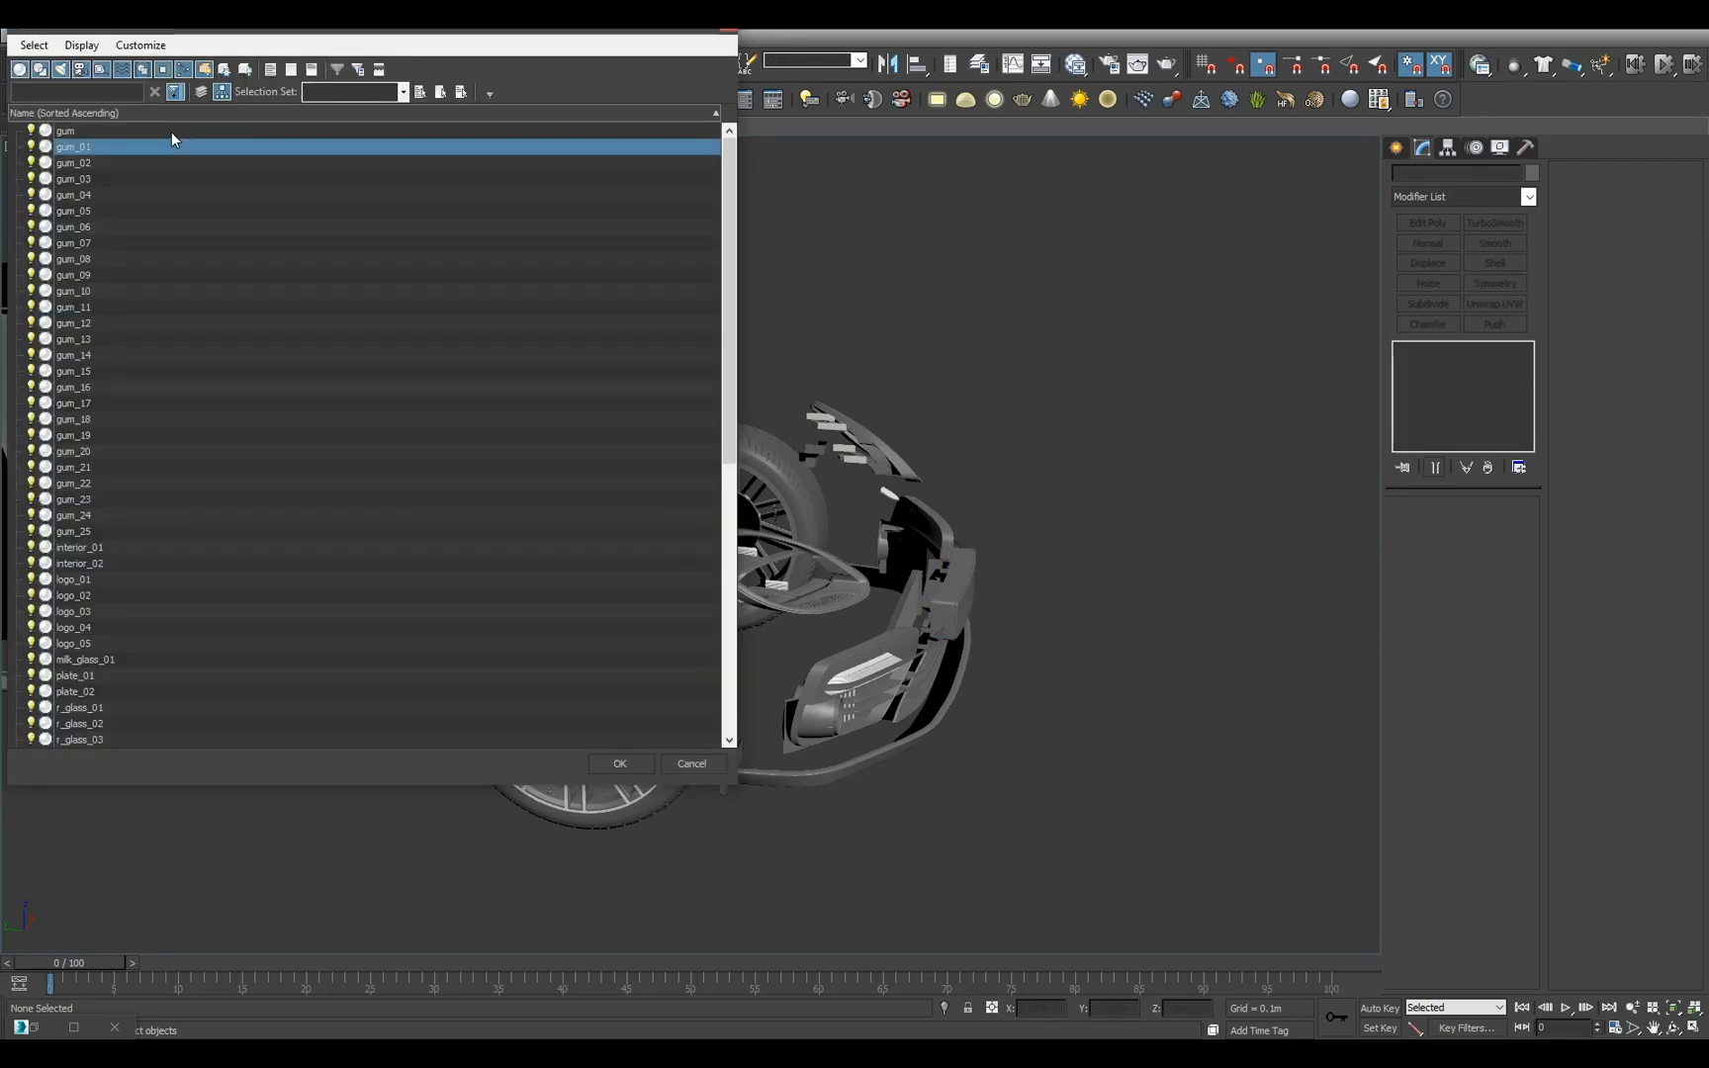
{"action": "left_click", "coordinate": [171, 132]}
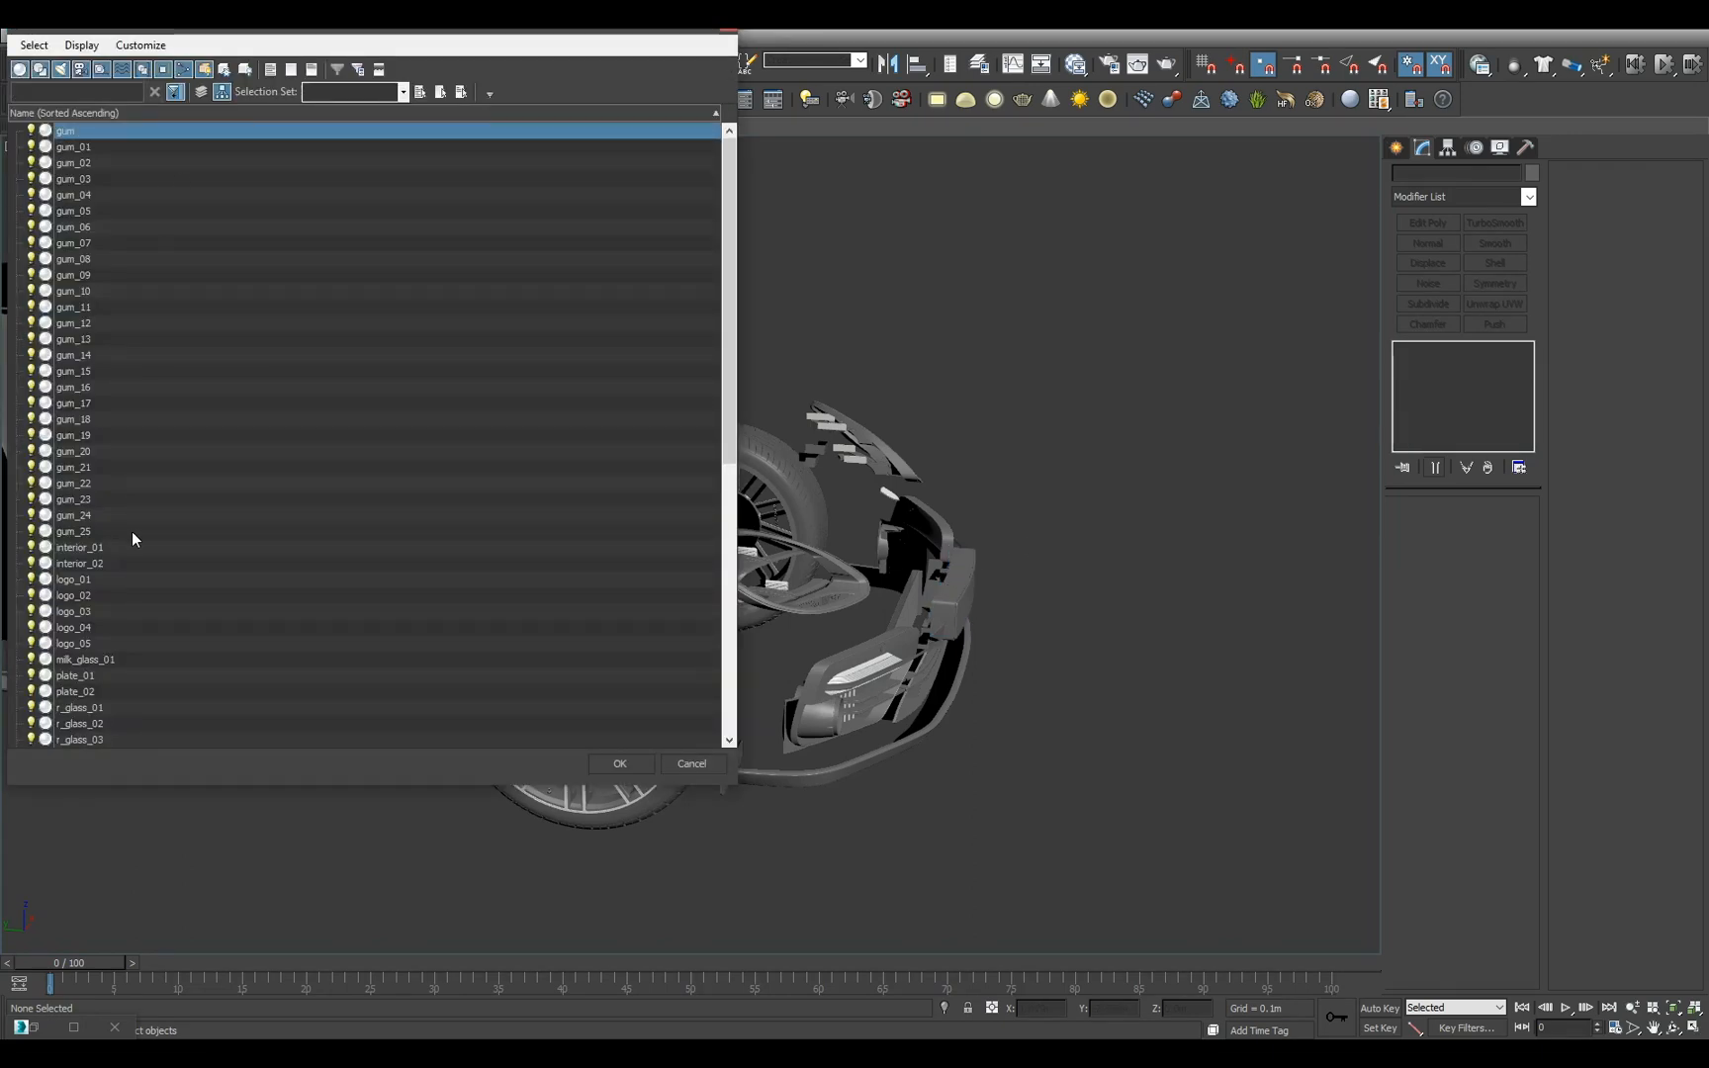
{"action": "left_click", "coordinate": [133, 531], "text": "shift"}
{"action": "left_click", "coordinate": [620, 763]}
{"action": "key", "text": "alt+q"}
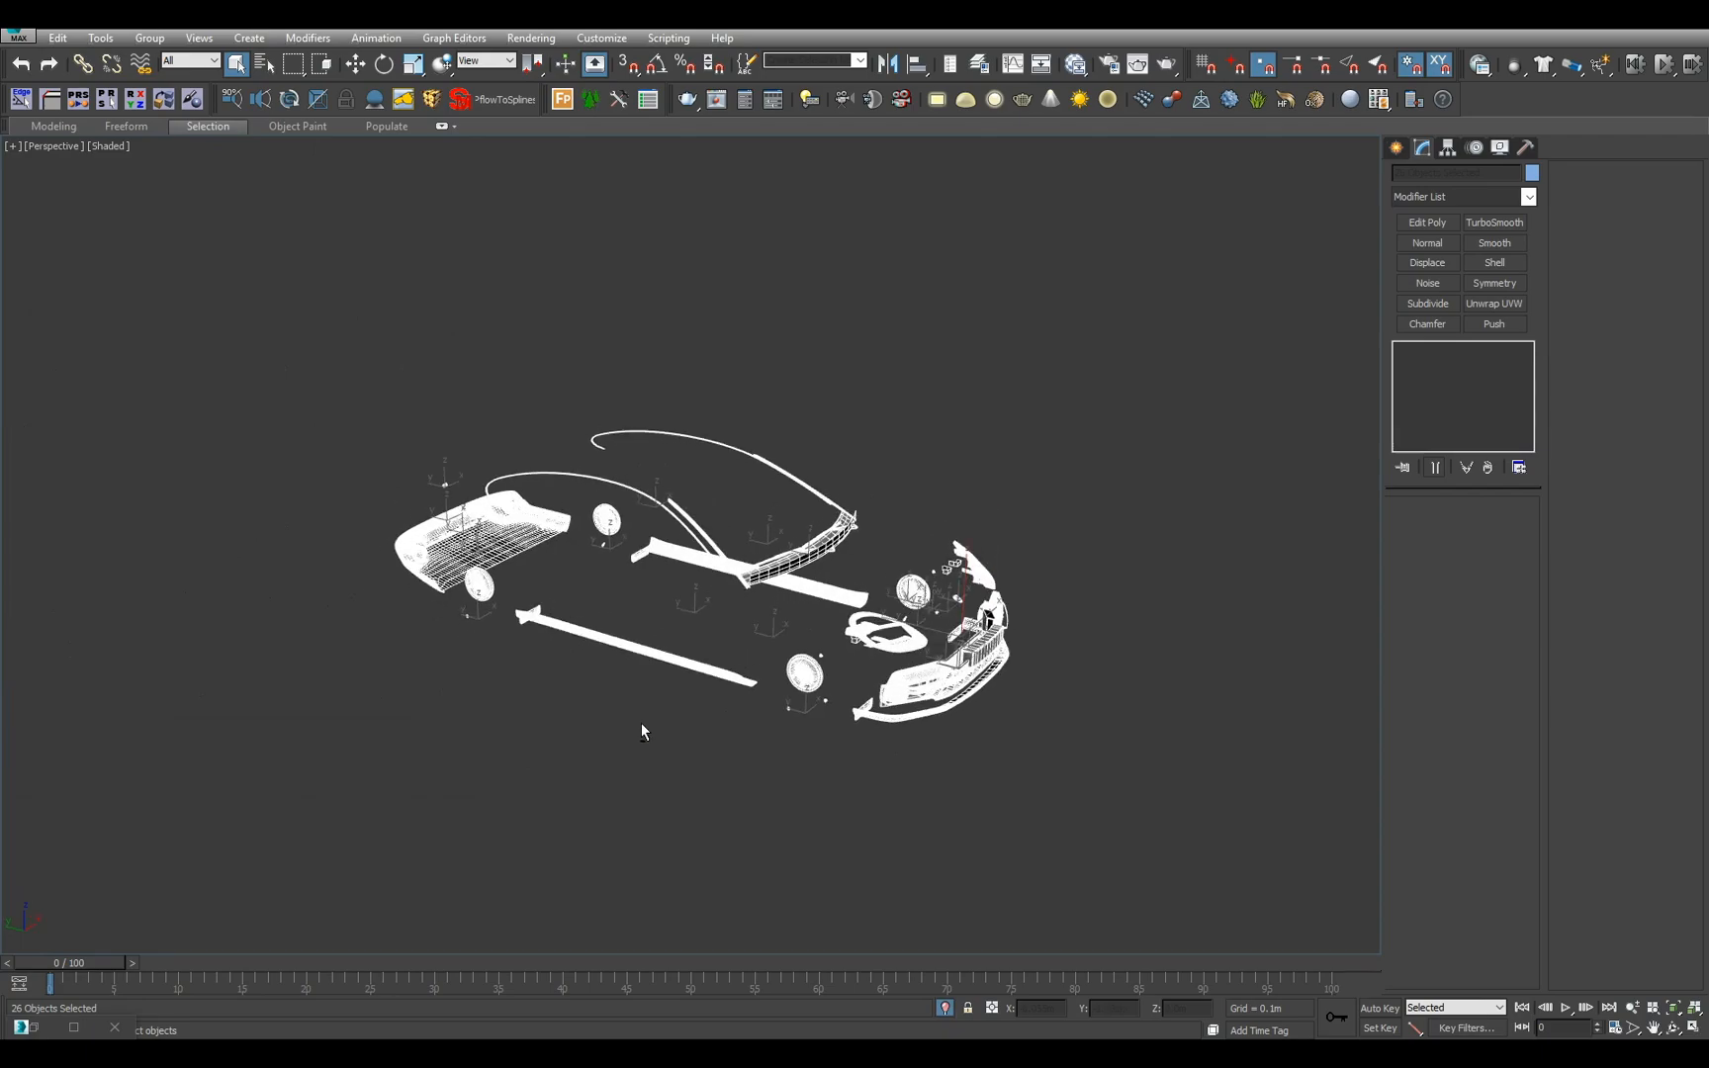
- Exit isolation with the gum parts still selected and show the car's wheels in the Right view in wireframe
{"action": "scroll", "coordinate": [641, 722], "scroll_direction": "up", "scroll_amount": 5}
{"action": "key", "text": "alt+q"}
{"action": "middle_click_drag", "start_coordinate": [864, 751], "coordinate": [949, 559], "text": "alt"}
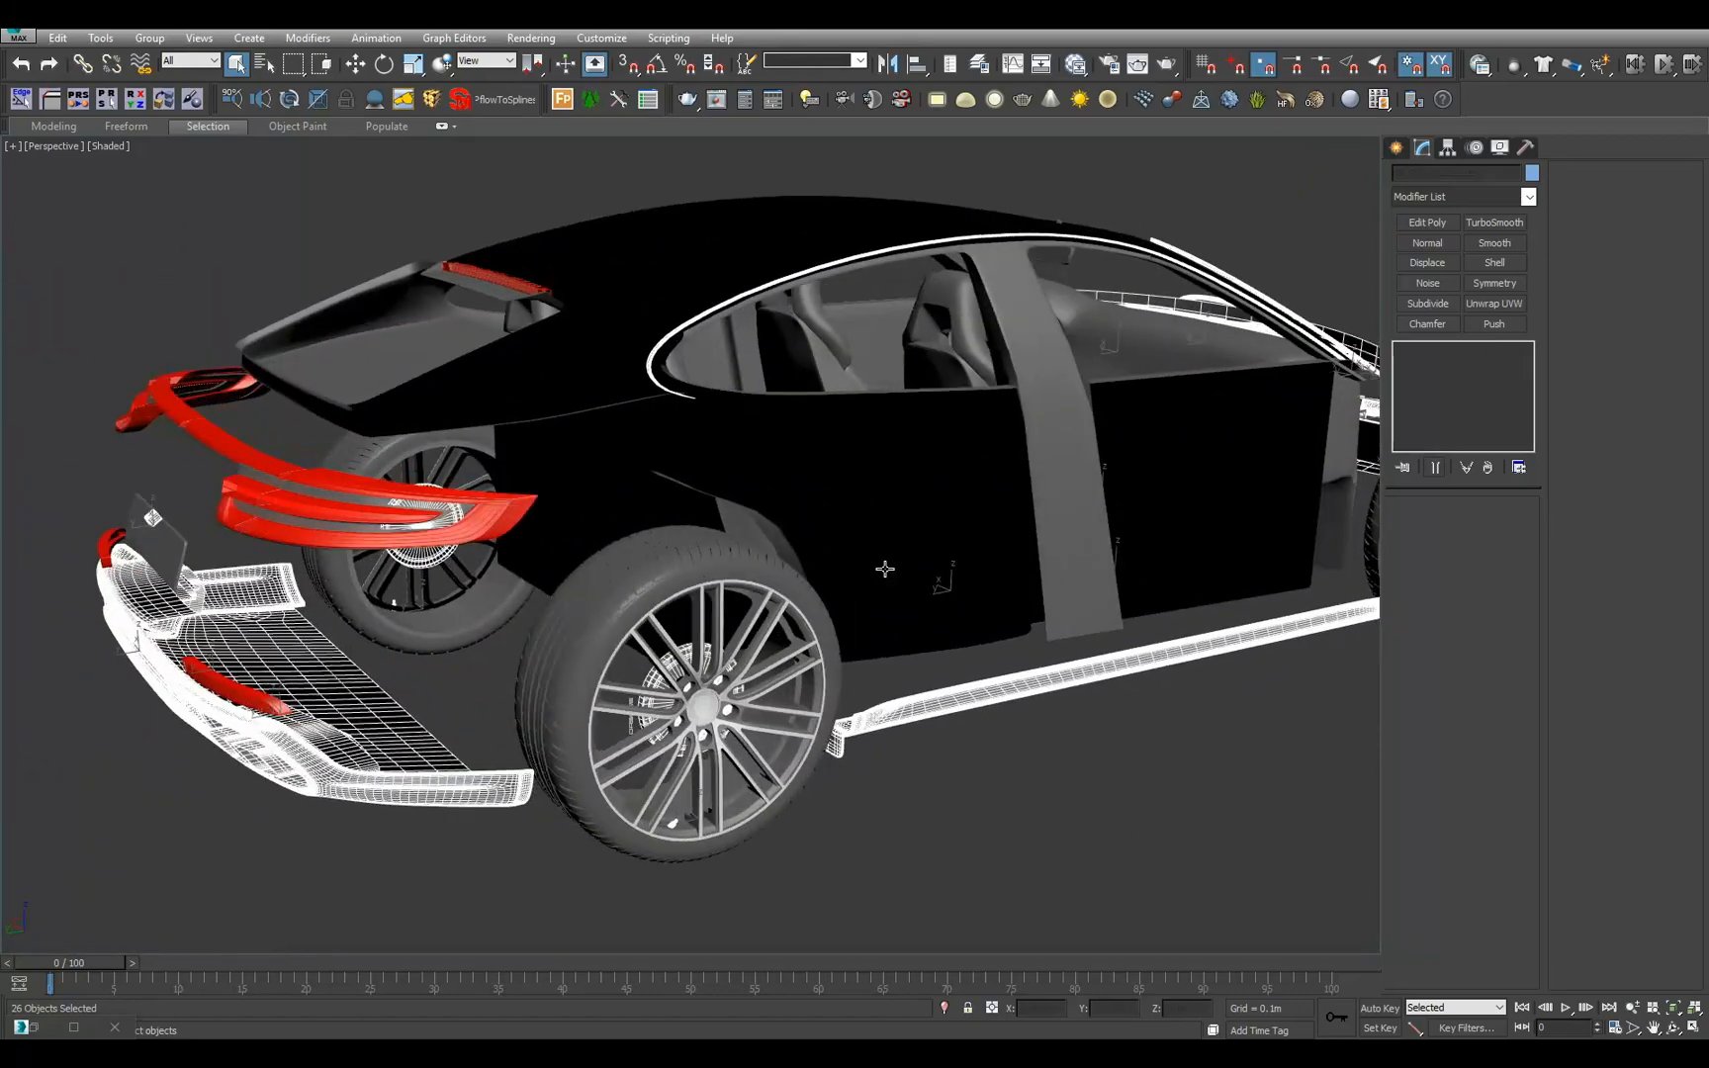
{"action": "key", "text": "r"}
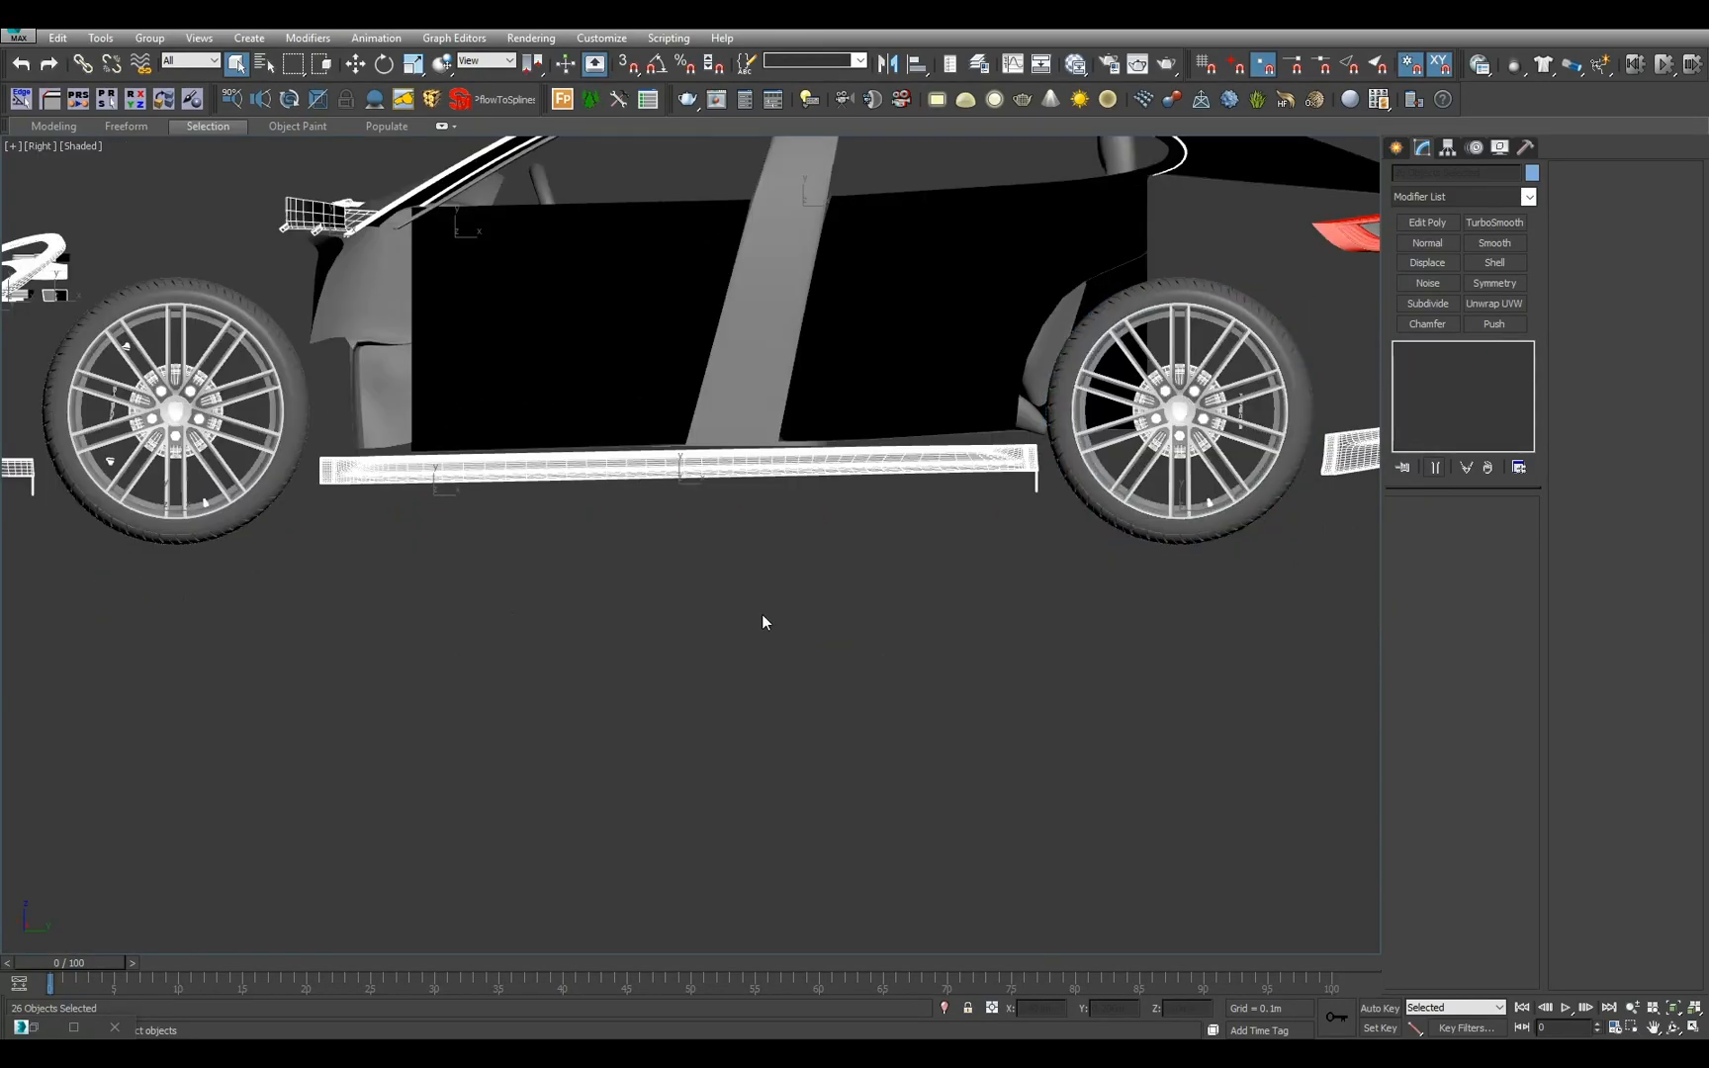
{"action": "key", "text": "F3"}
{"action": "middle_click_drag", "start_coordinate": [763, 618], "coordinate": [930, 717]}
{"action": "scroll", "coordinate": [835, 695], "scroll_direction": "up", "scroll_amount": 5}
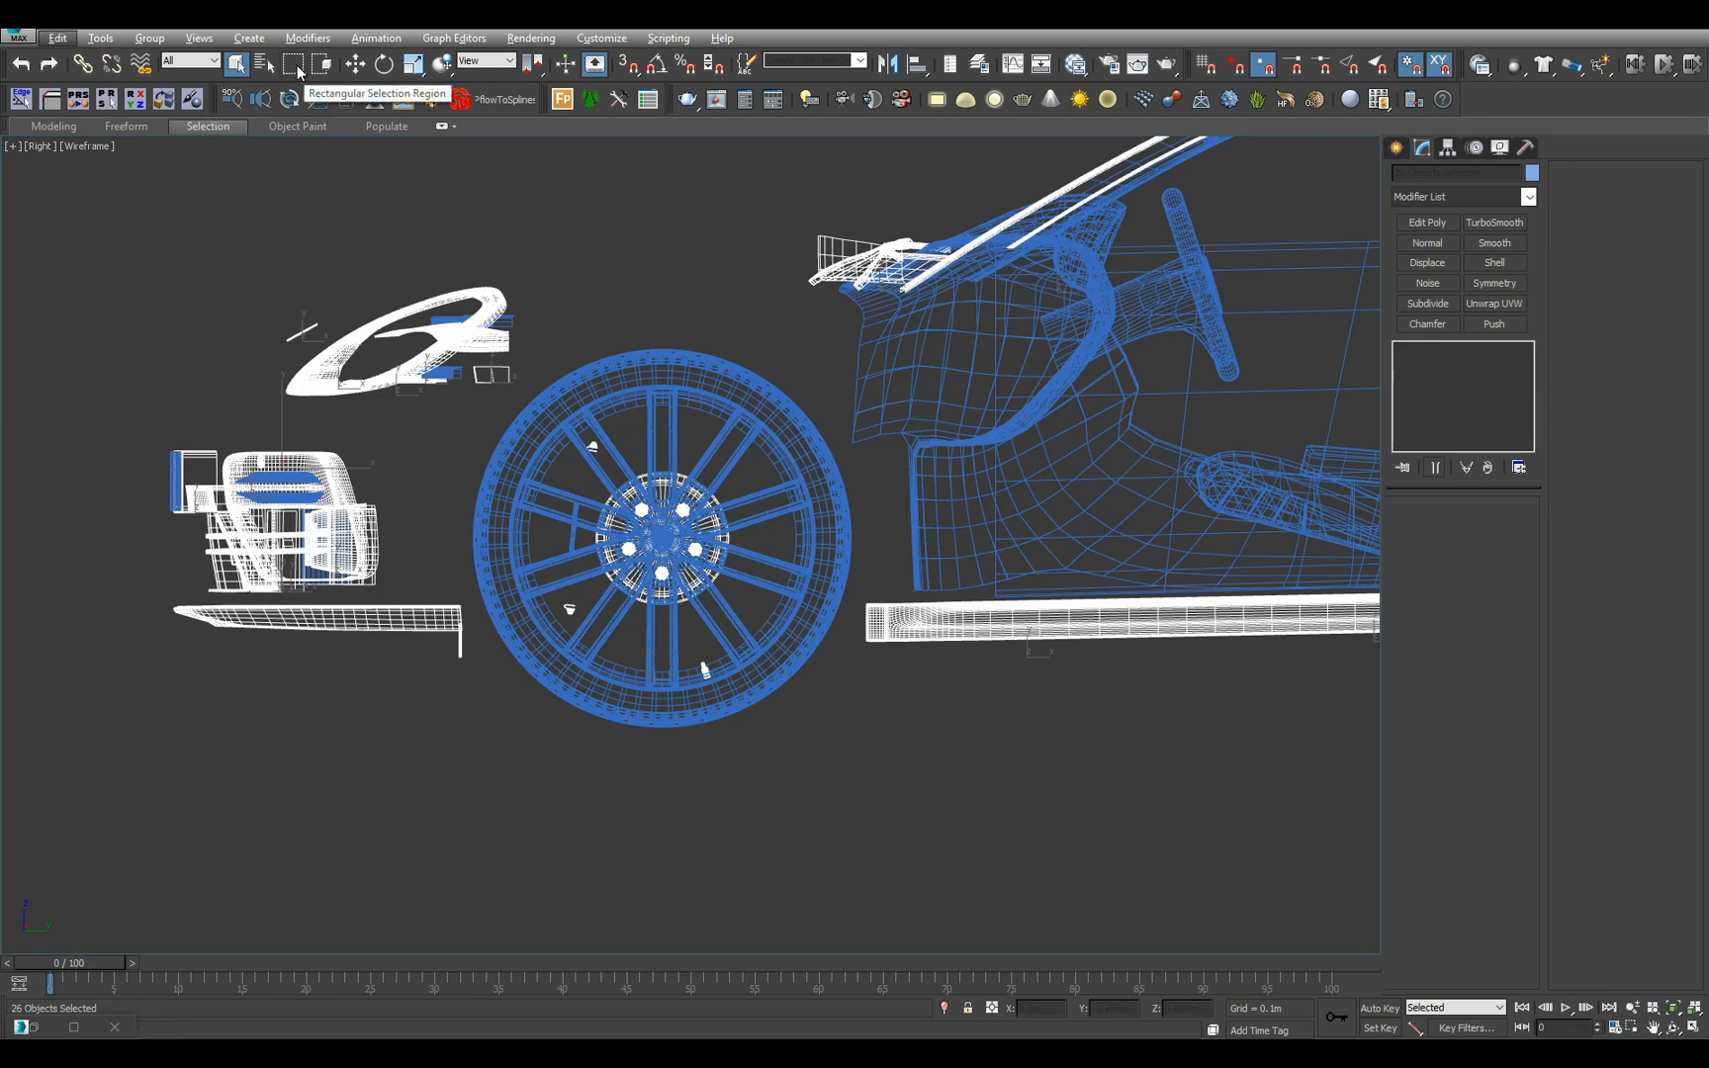
- Remove the gum parts inside the front and rear wheels from the selection using a circular selection region
{"action": "left_click_drag", "start_coordinate": [295, 65], "coordinate": [293, 93]}
{"action": "left_click_drag", "start_coordinate": [669, 537], "coordinate": [802, 736]}
{"action": "middle_click_drag", "start_coordinate": [1039, 569], "coordinate": [306, 594]}
{"action": "middle_click_drag", "start_coordinate": [1375, 692], "coordinate": [904, 666]}
{"action": "left_click_drag", "start_coordinate": [866, 535], "coordinate": [975, 744]}
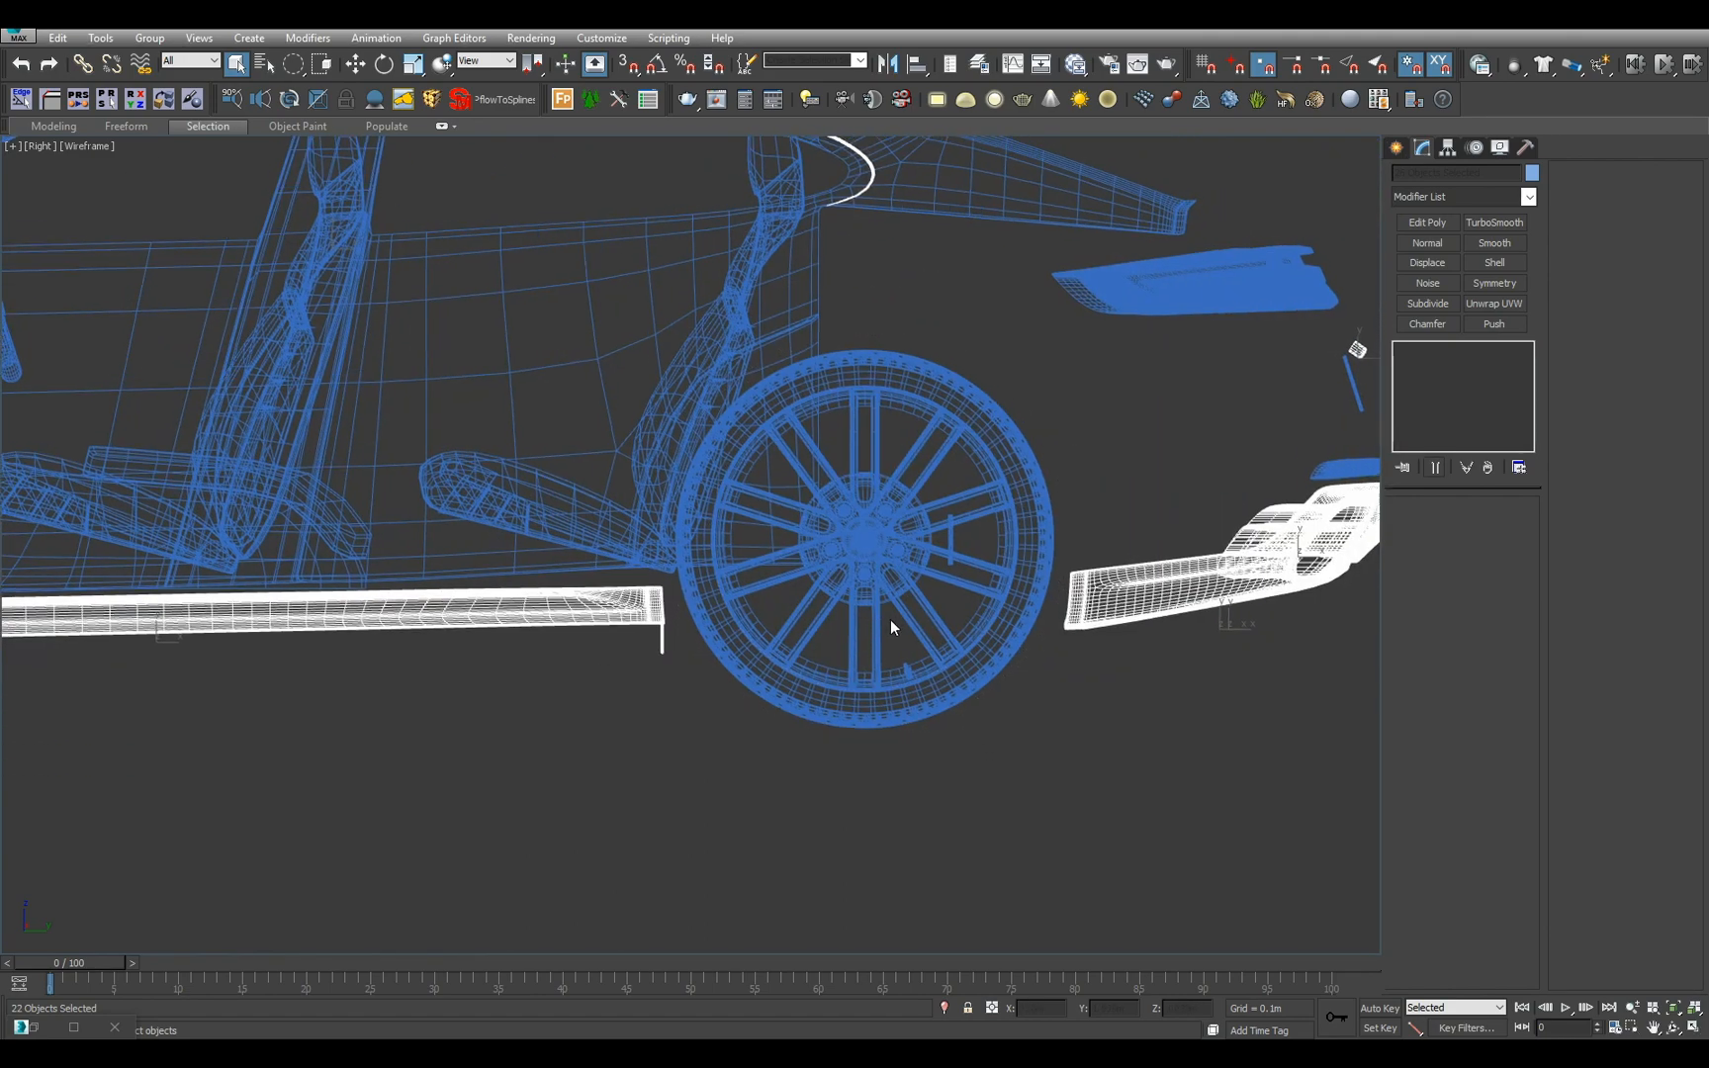
- Return to the shaded Perspective view and combine the remaining selected gum parts into one editable poly
{"action": "key", "text": "p"}
{"action": "scroll", "coordinate": [859, 619], "scroll_direction": "down", "scroll_amount": 5}
{"action": "mouse_move", "coordinate": [683, 593]}
{"action": "middle_mouse_down", "text": "alt"}
{"action": "mouse_move", "coordinate": [913, 624]}
{"action": "mouse_move", "coordinate": [744, 643]}
{"action": "mouse_move", "coordinate": [778, 645]}
{"action": "mouse_move", "coordinate": [797, 594]}
{"action": "mouse_move", "coordinate": [780, 633]}
{"action": "middle_mouse_up", "text": "alt"}
{"action": "key", "text": "F3"}
{"action": "scroll", "coordinate": [756, 638], "scroll_direction": "up", "scroll_amount": 3}
{"action": "key", "text": "alt+q"}
{"action": "left_click", "coordinate": [757, 630]}
{"action": "key", "text": "alt+q"}
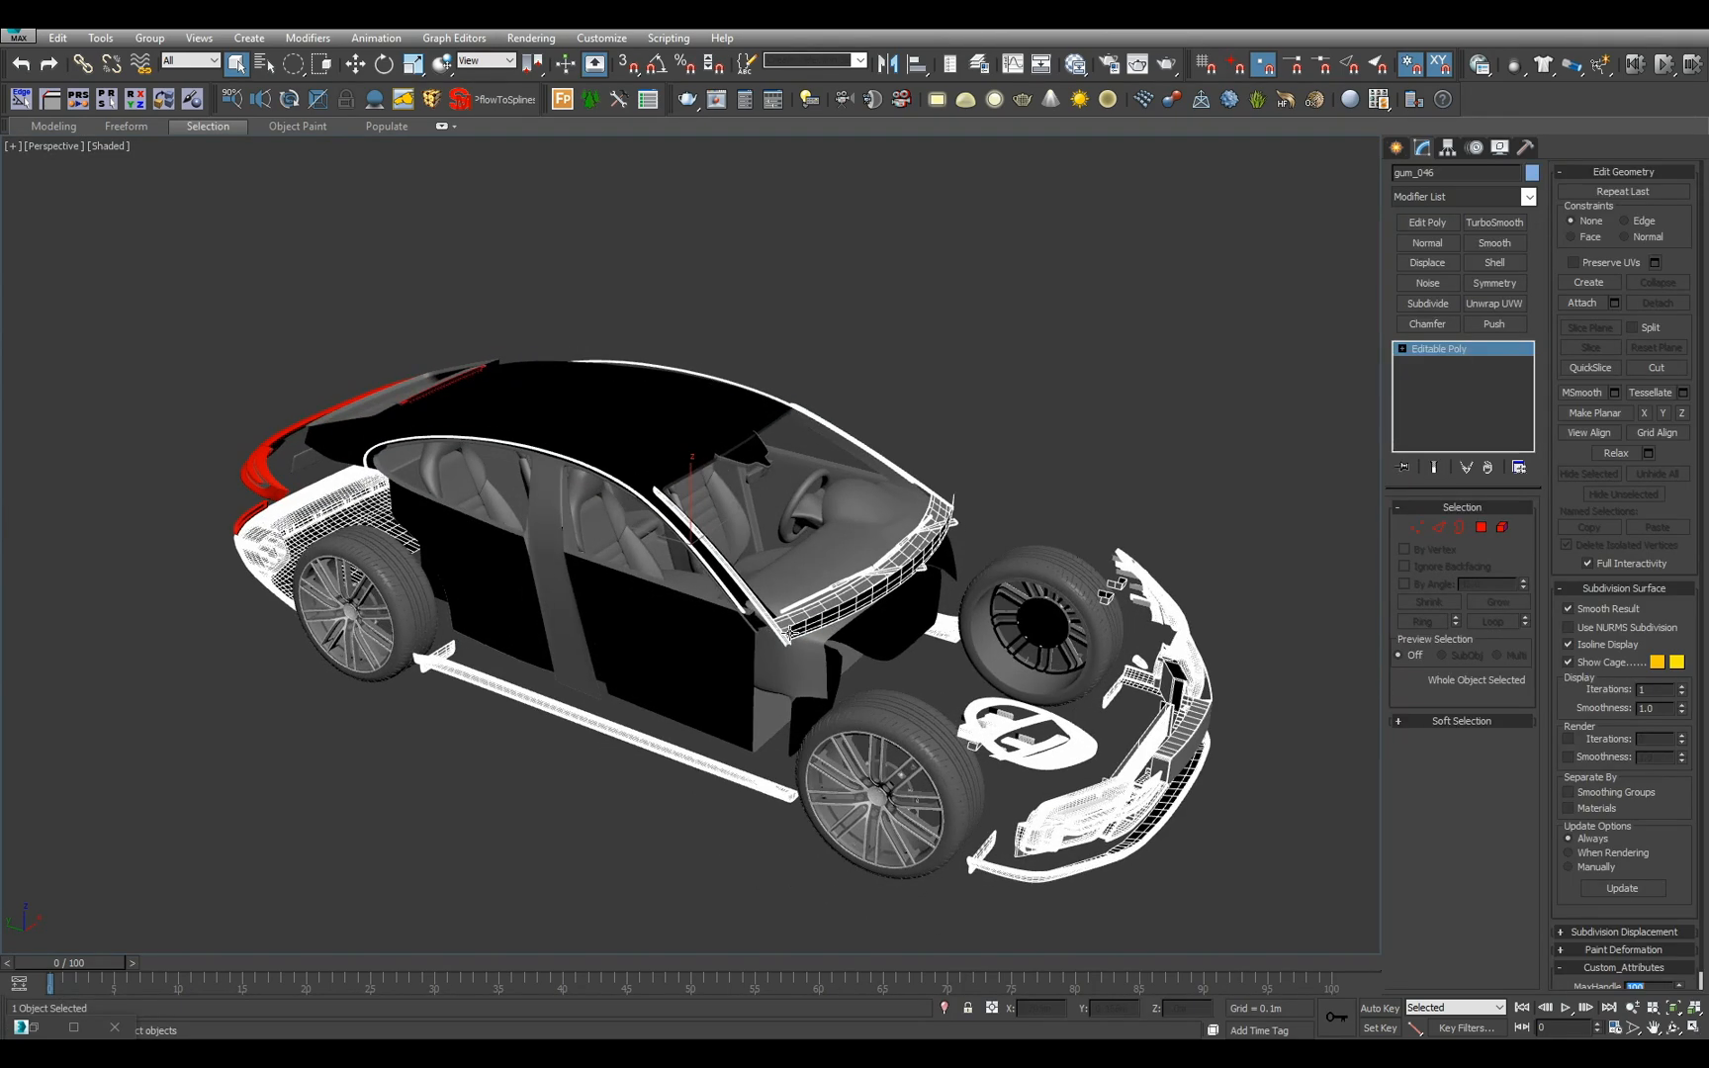
- Rename the combined gum object as Rubber_Dark and hide it
{"action": "left_click_drag", "start_coordinate": [1438, 173], "coordinate": [891, 138]}
{"action": "type", "text": "Rubber_Dark"}
{"action": "middle_click_drag", "start_coordinate": [948, 272], "coordinate": [902, 308]}
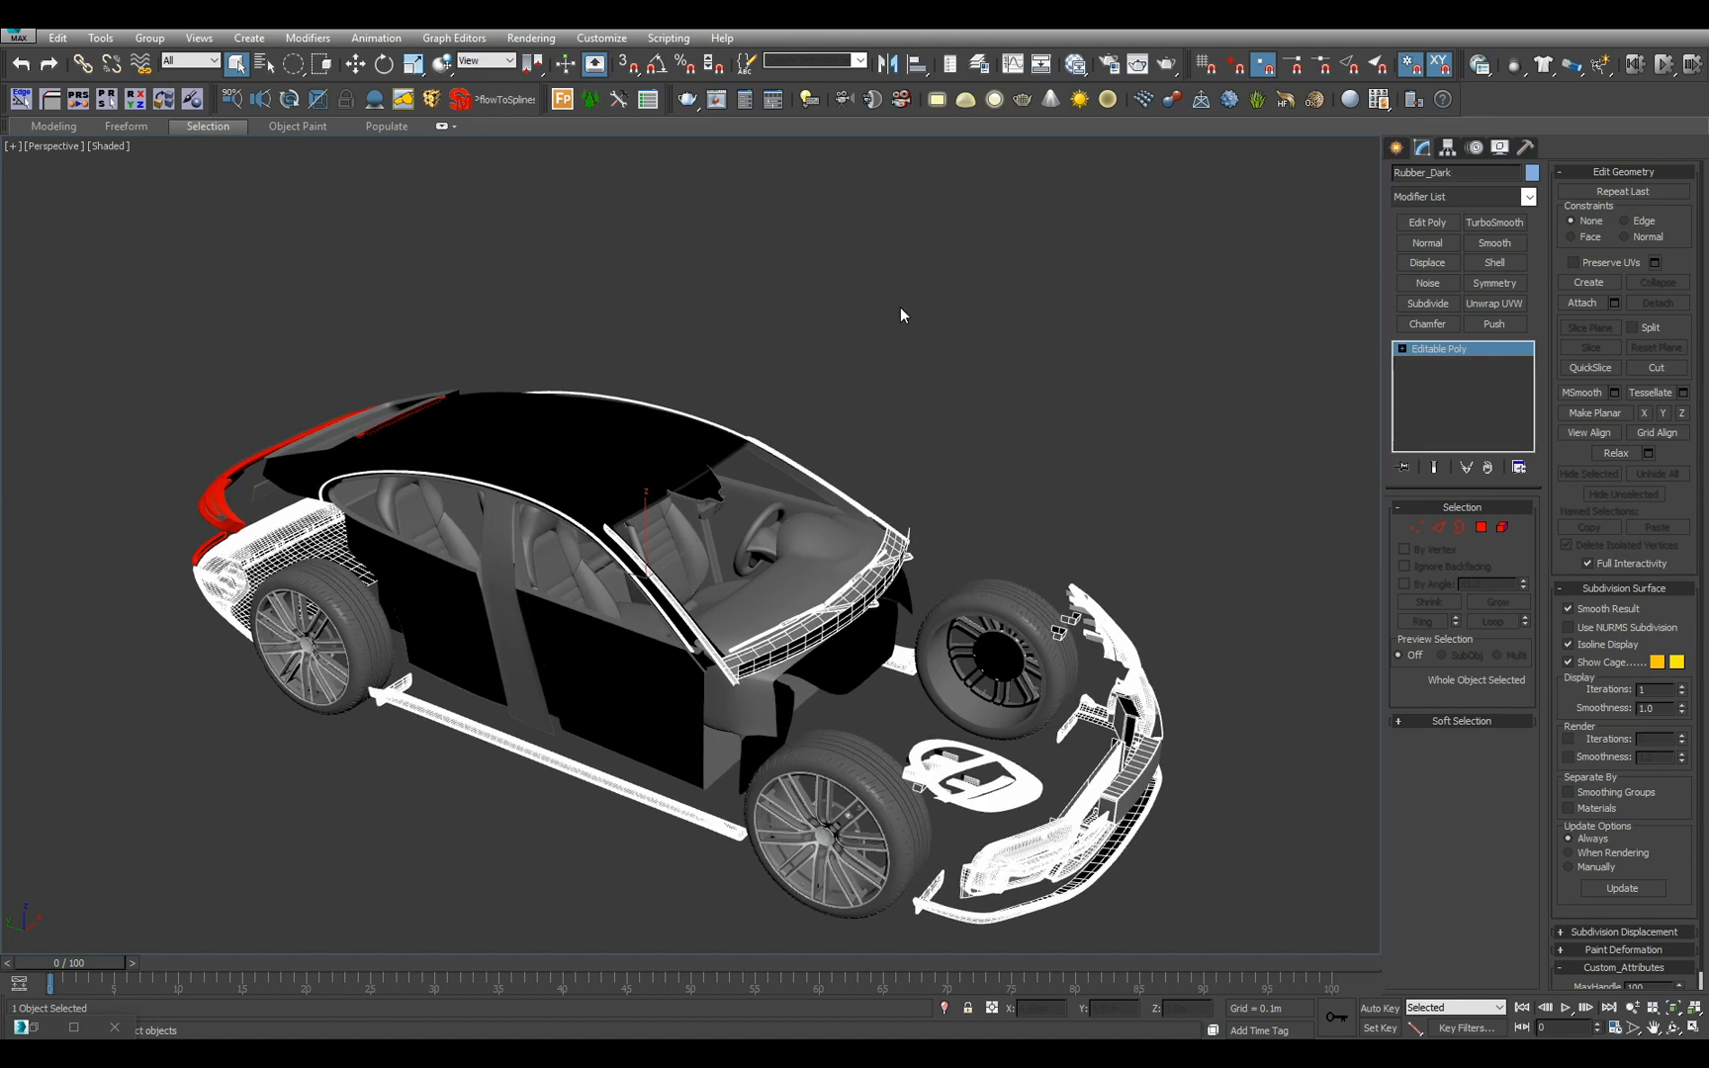
{"action": "left_click", "coordinate": [901, 306]}
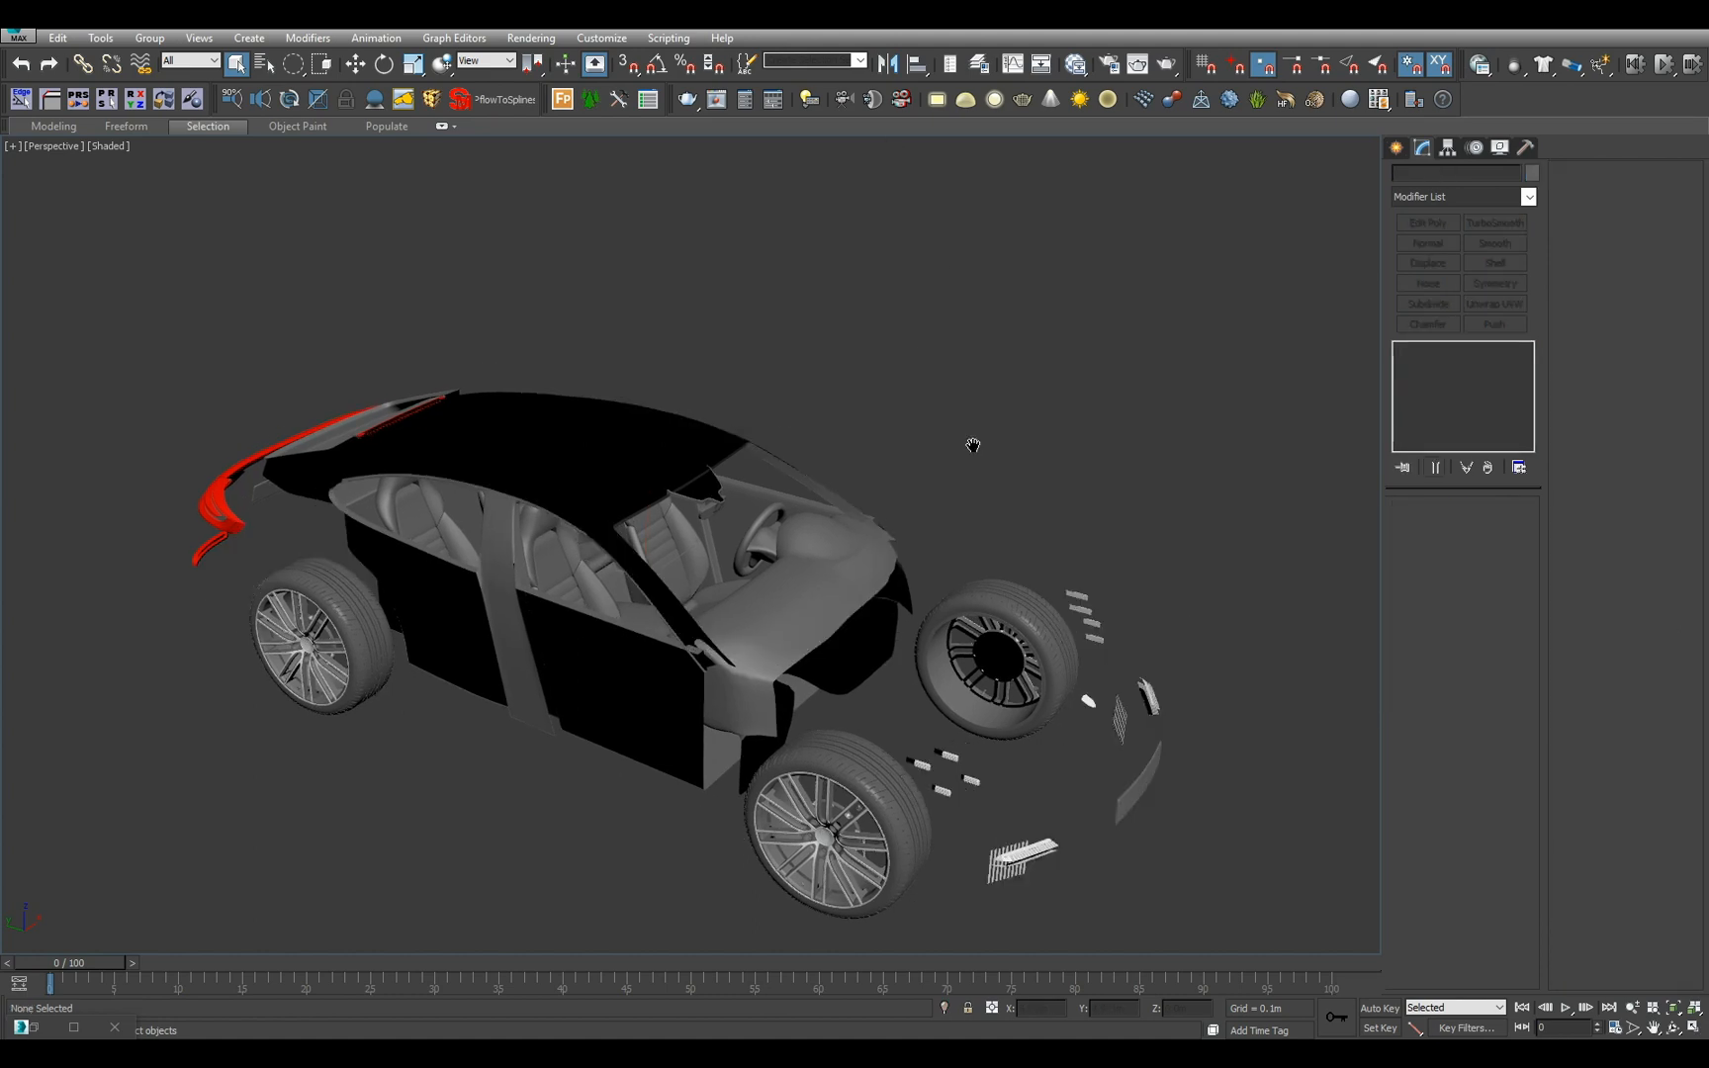
- Check the remaining object list and select the wheel parts gum_14, gum_15, gum_20 and gum_21 by name
{"action": "middle_click_drag", "start_coordinate": [970, 446], "coordinate": [962, 404]}
{"action": "key", "text": "h"}
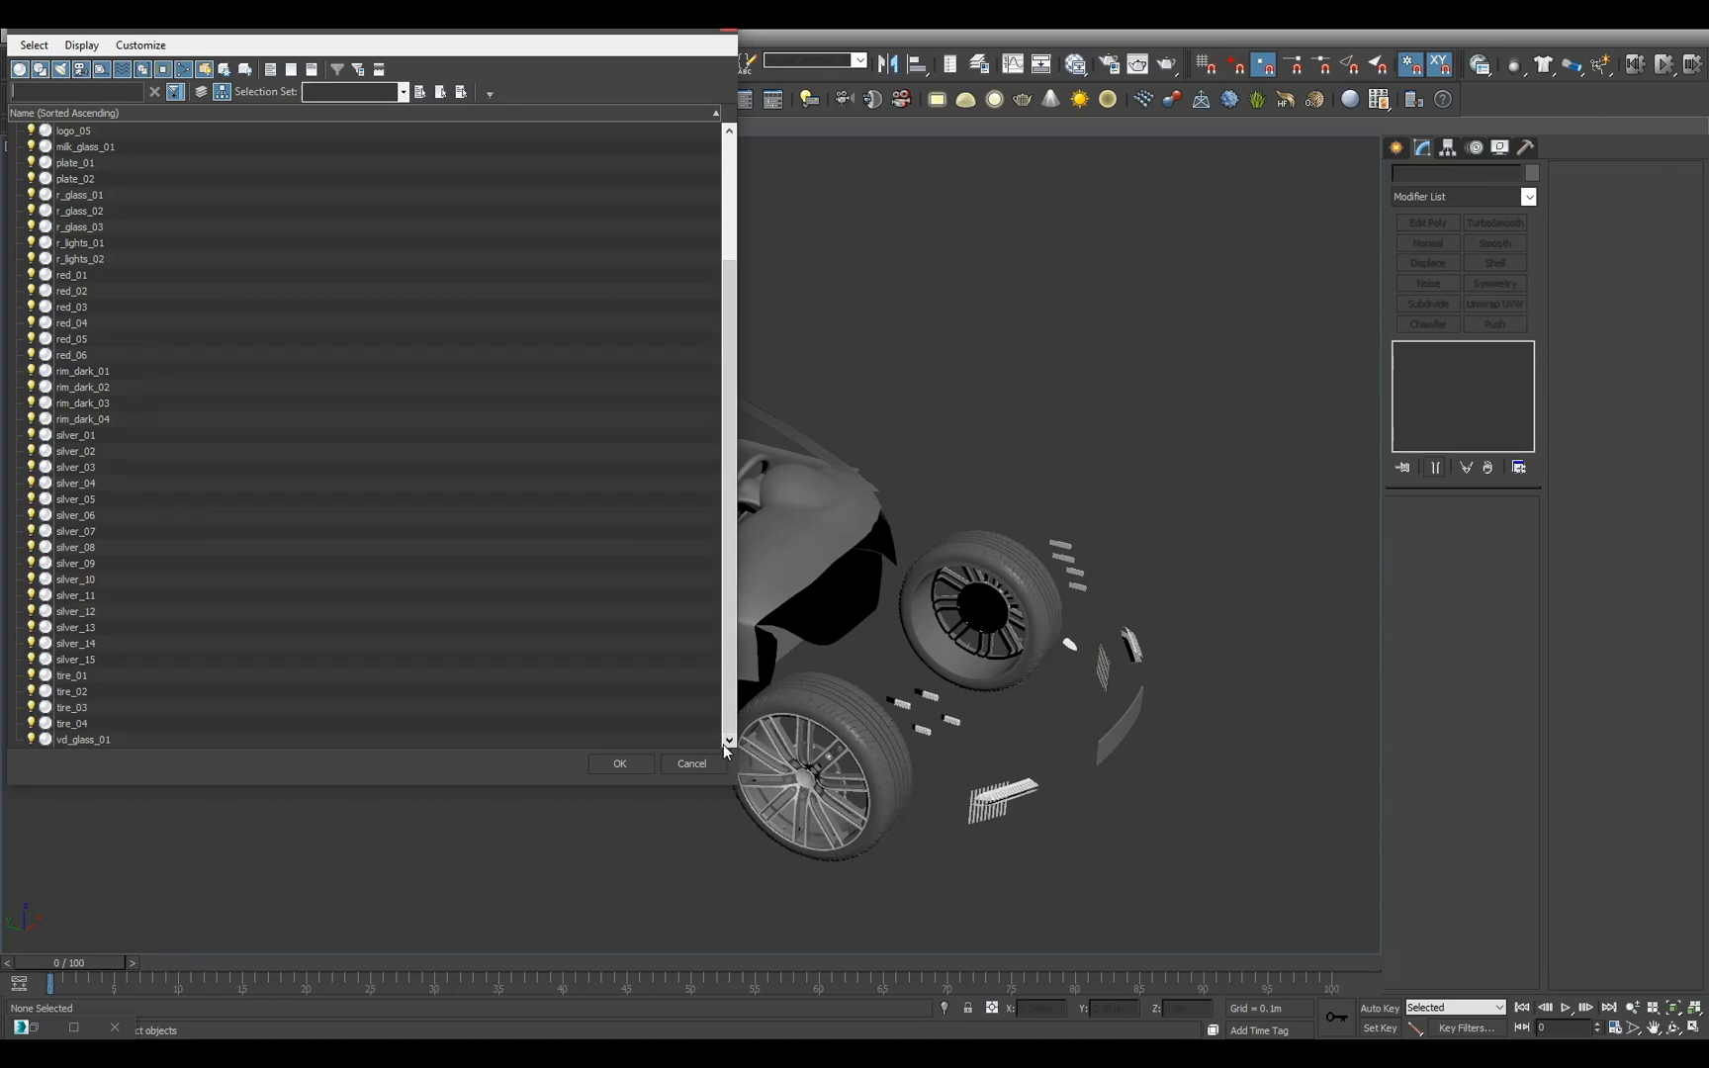
{"action": "left_click", "coordinate": [708, 768]}
{"action": "left_click", "coordinate": [807, 778]}
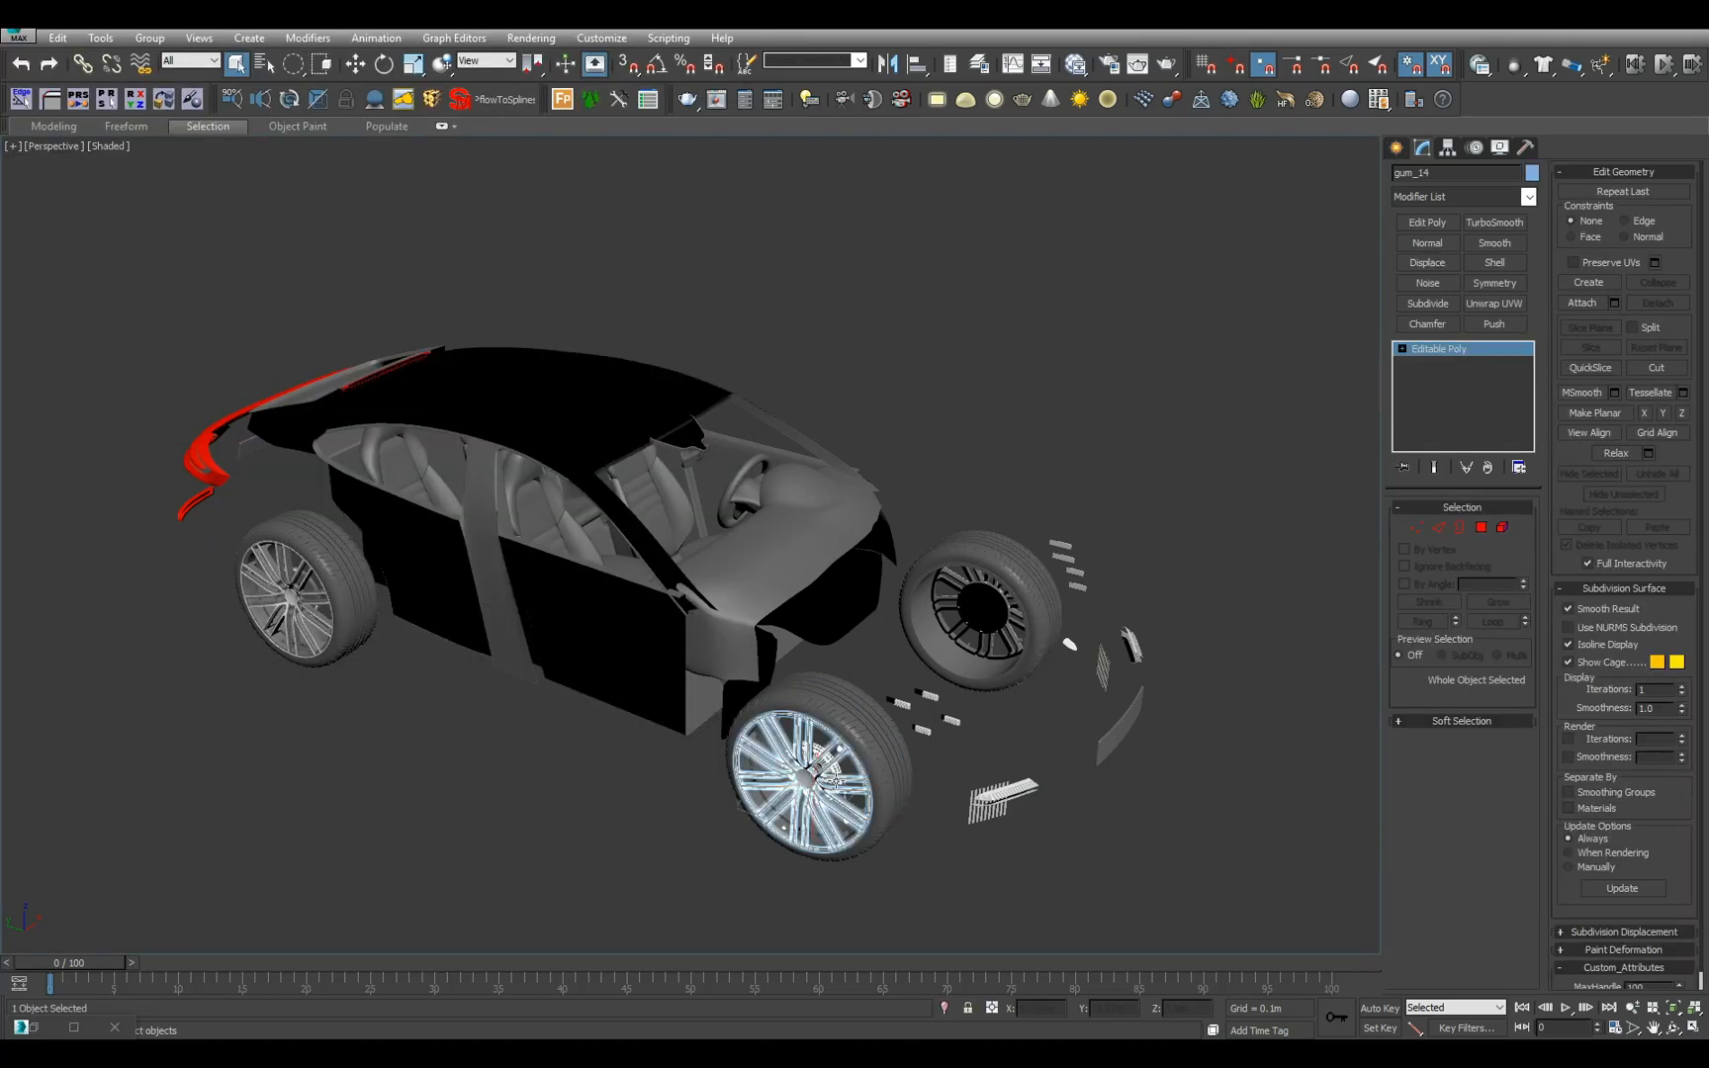
{"action": "scroll", "coordinate": [778, 704], "scroll_direction": "up", "scroll_amount": 5}
{"action": "middle_click_drag", "start_coordinate": [793, 719], "coordinate": [806, 663]}
{"action": "scroll", "coordinate": [806, 662], "scroll_direction": "down", "scroll_amount": 5}
{"action": "key", "text": "h"}
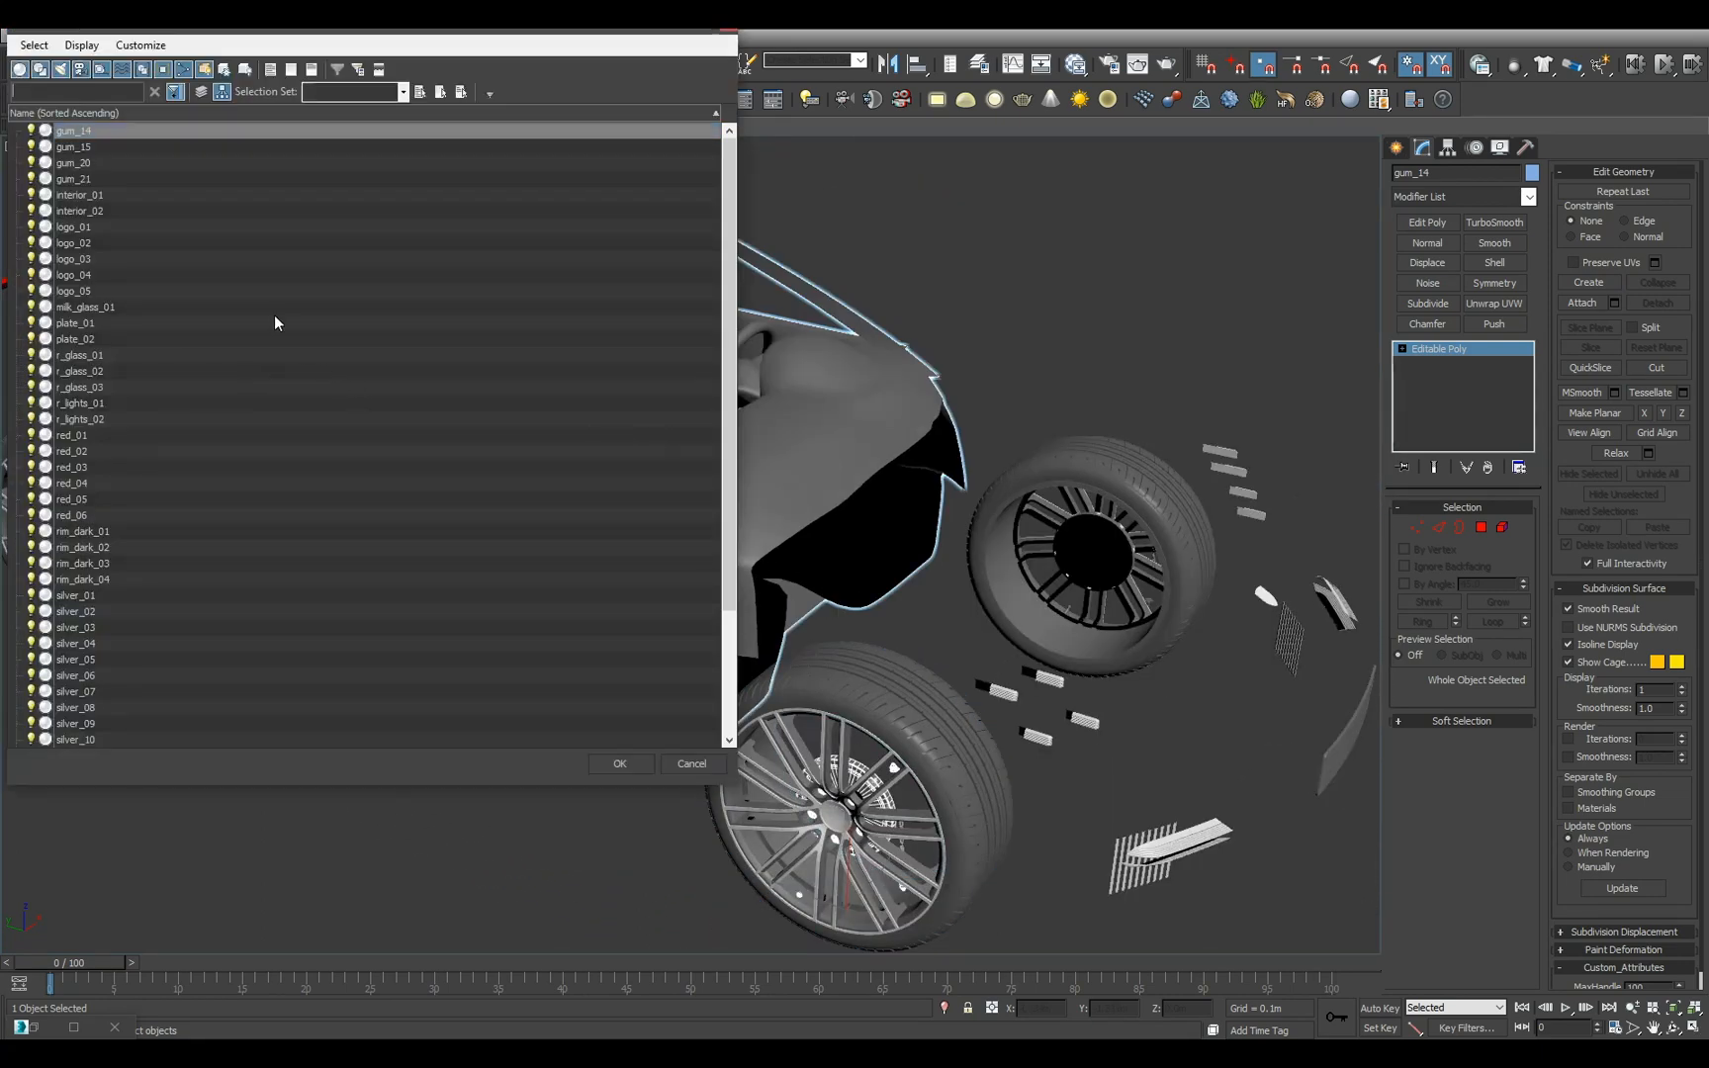
{"action": "left_click", "coordinate": [202, 176], "text": "shift"}
{"action": "left_click", "coordinate": [603, 762]}
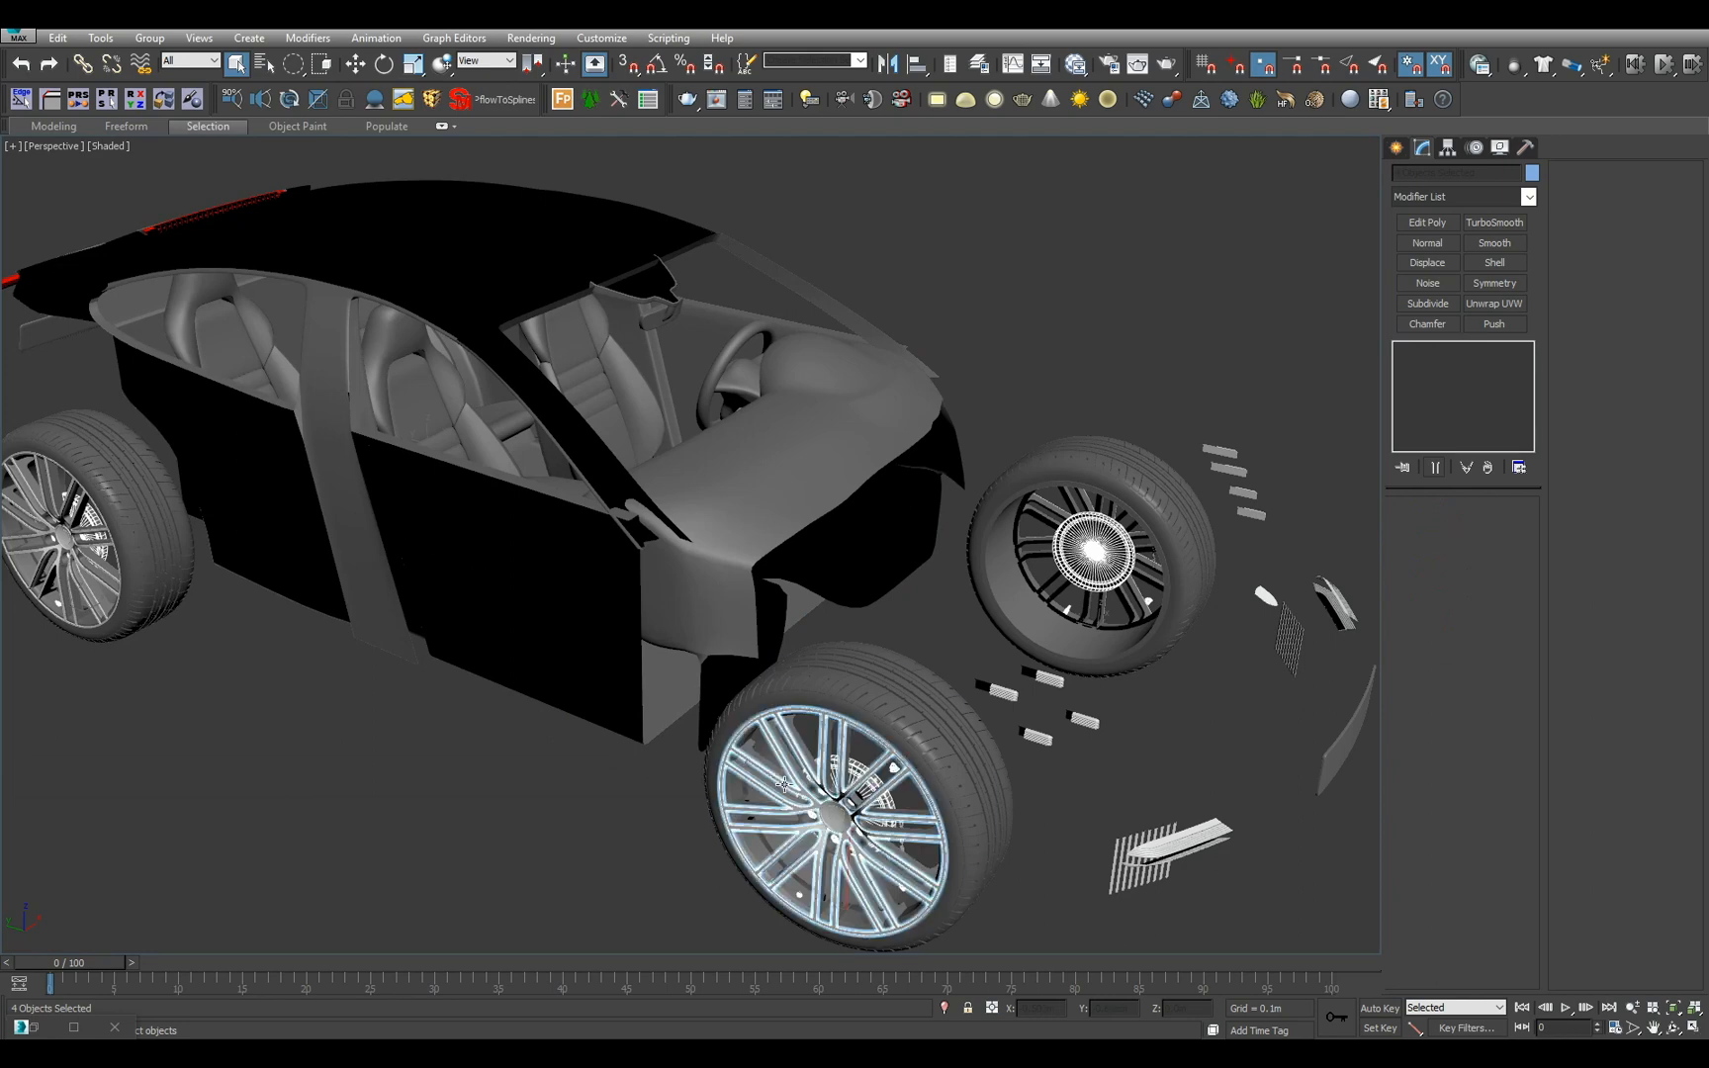
- Isolate the four selected gum wheel parts and inspect them individually and together in the Perspective view
{"action": "middle_click_drag", "start_coordinate": [774, 794], "coordinate": [853, 772], "text": "alt"}
{"action": "key", "text": "alt+q"}
{"action": "left_click", "coordinate": [820, 811]}
{"action": "left_click", "coordinate": [686, 810]}
{"action": "key", "text": "z"}
{"action": "scroll", "coordinate": [851, 758], "scroll_direction": "down", "scroll_amount": 7}
{"action": "middle_click_drag", "start_coordinate": [703, 672], "coordinate": [759, 691]}
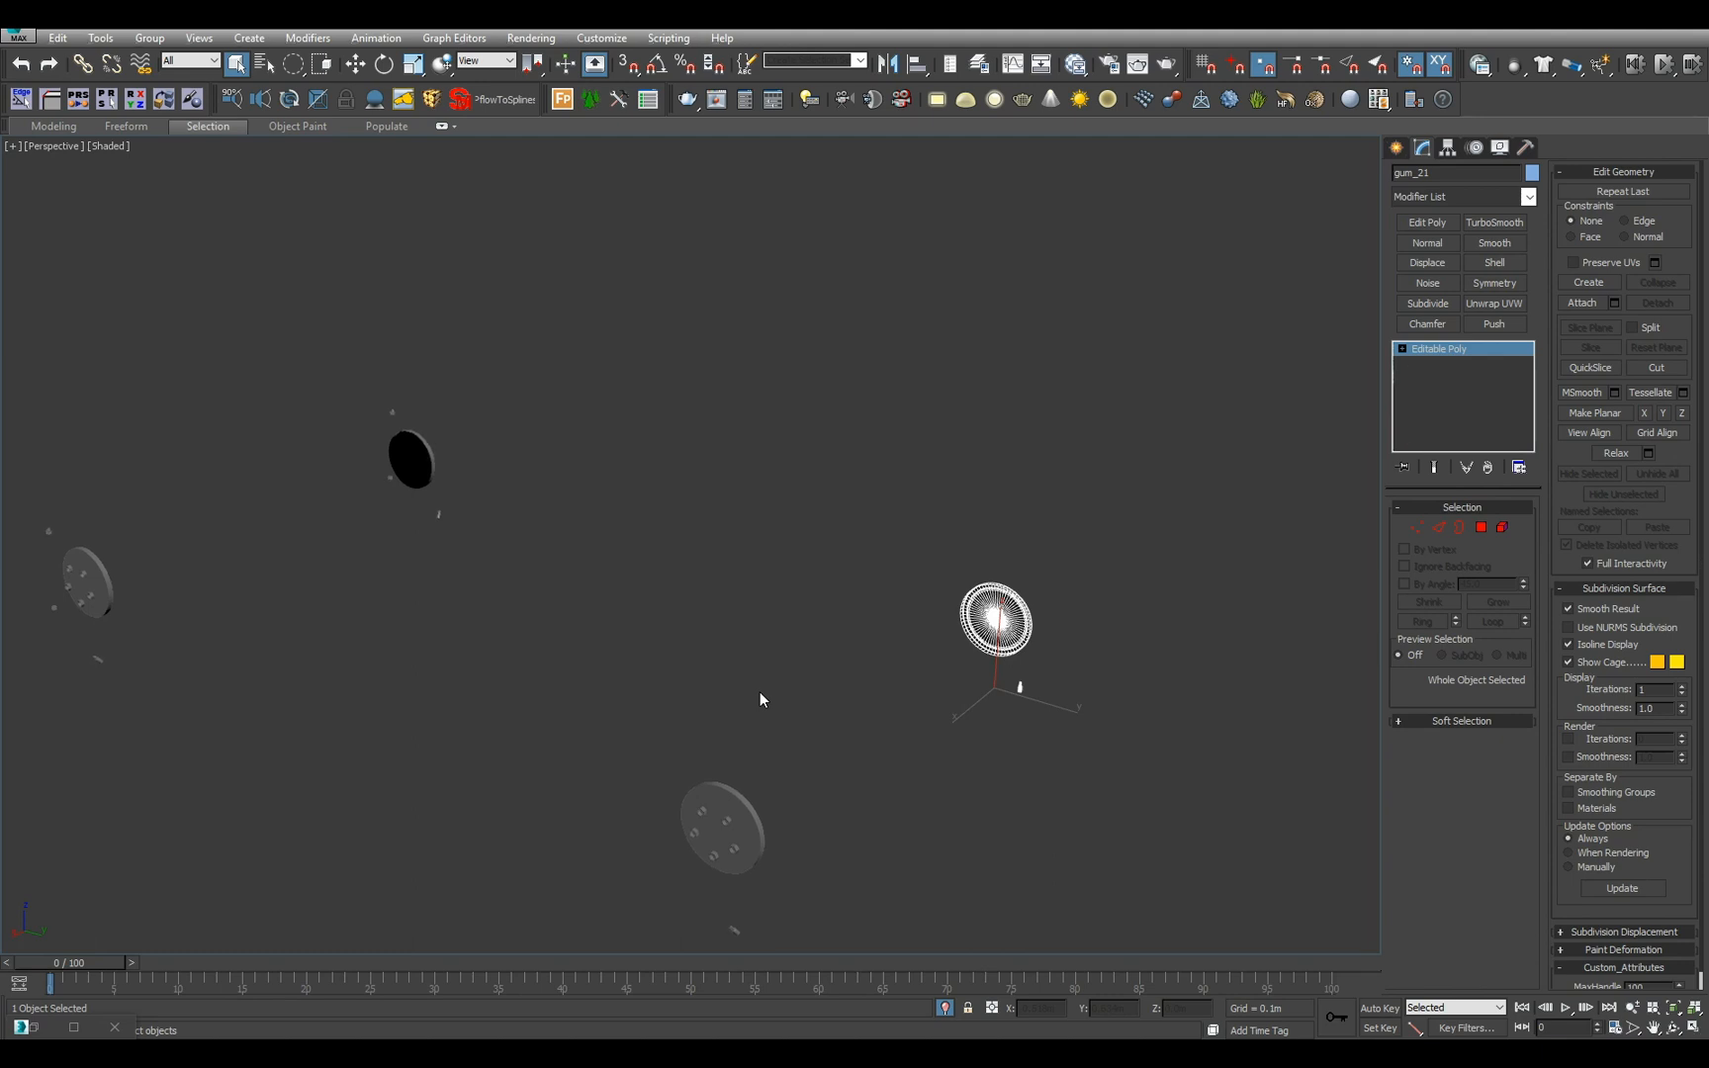
{"action": "middle_click_drag", "start_coordinate": [775, 689], "coordinate": [763, 715], "text": "alt"}
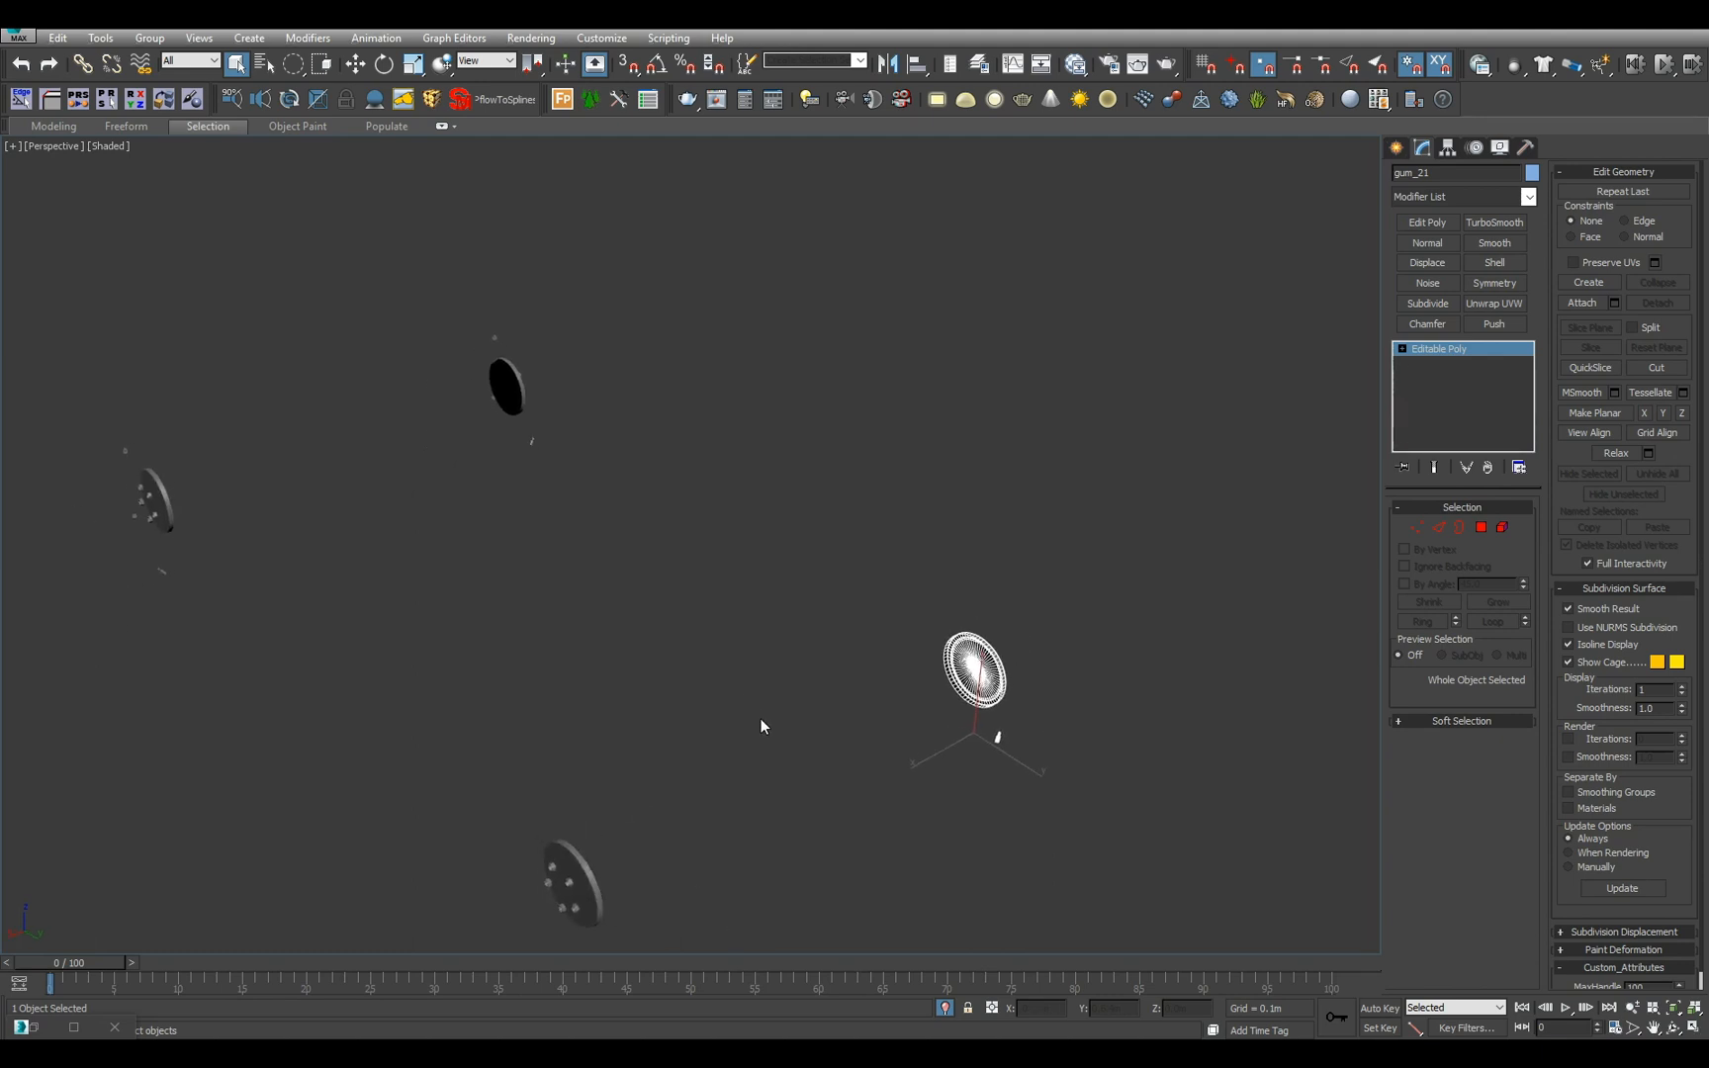
- Reselect the four gum parts, check their positions against the full car outside isolation, and isolate them again
{"action": "key", "text": "ctrl+a"}
{"action": "left_click", "coordinate": [944, 1008]}
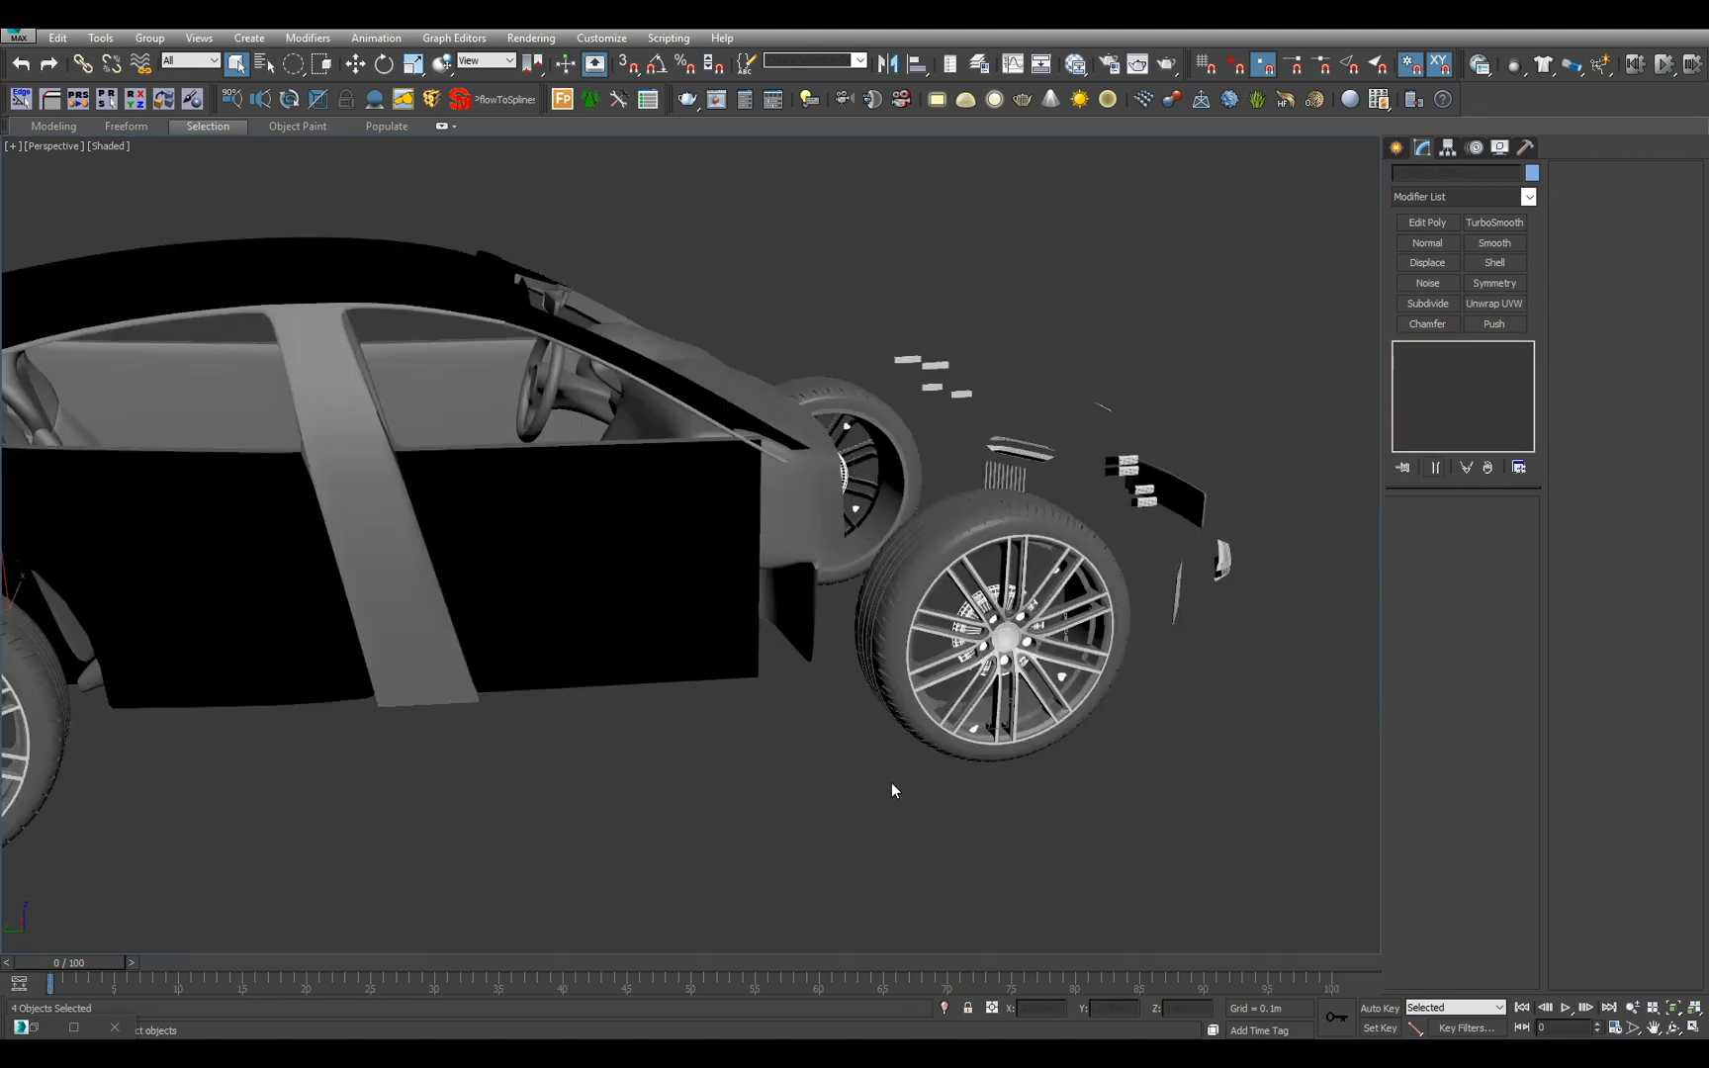
{"action": "middle_click_drag", "start_coordinate": [893, 790], "coordinate": [683, 752], "text": "alt"}
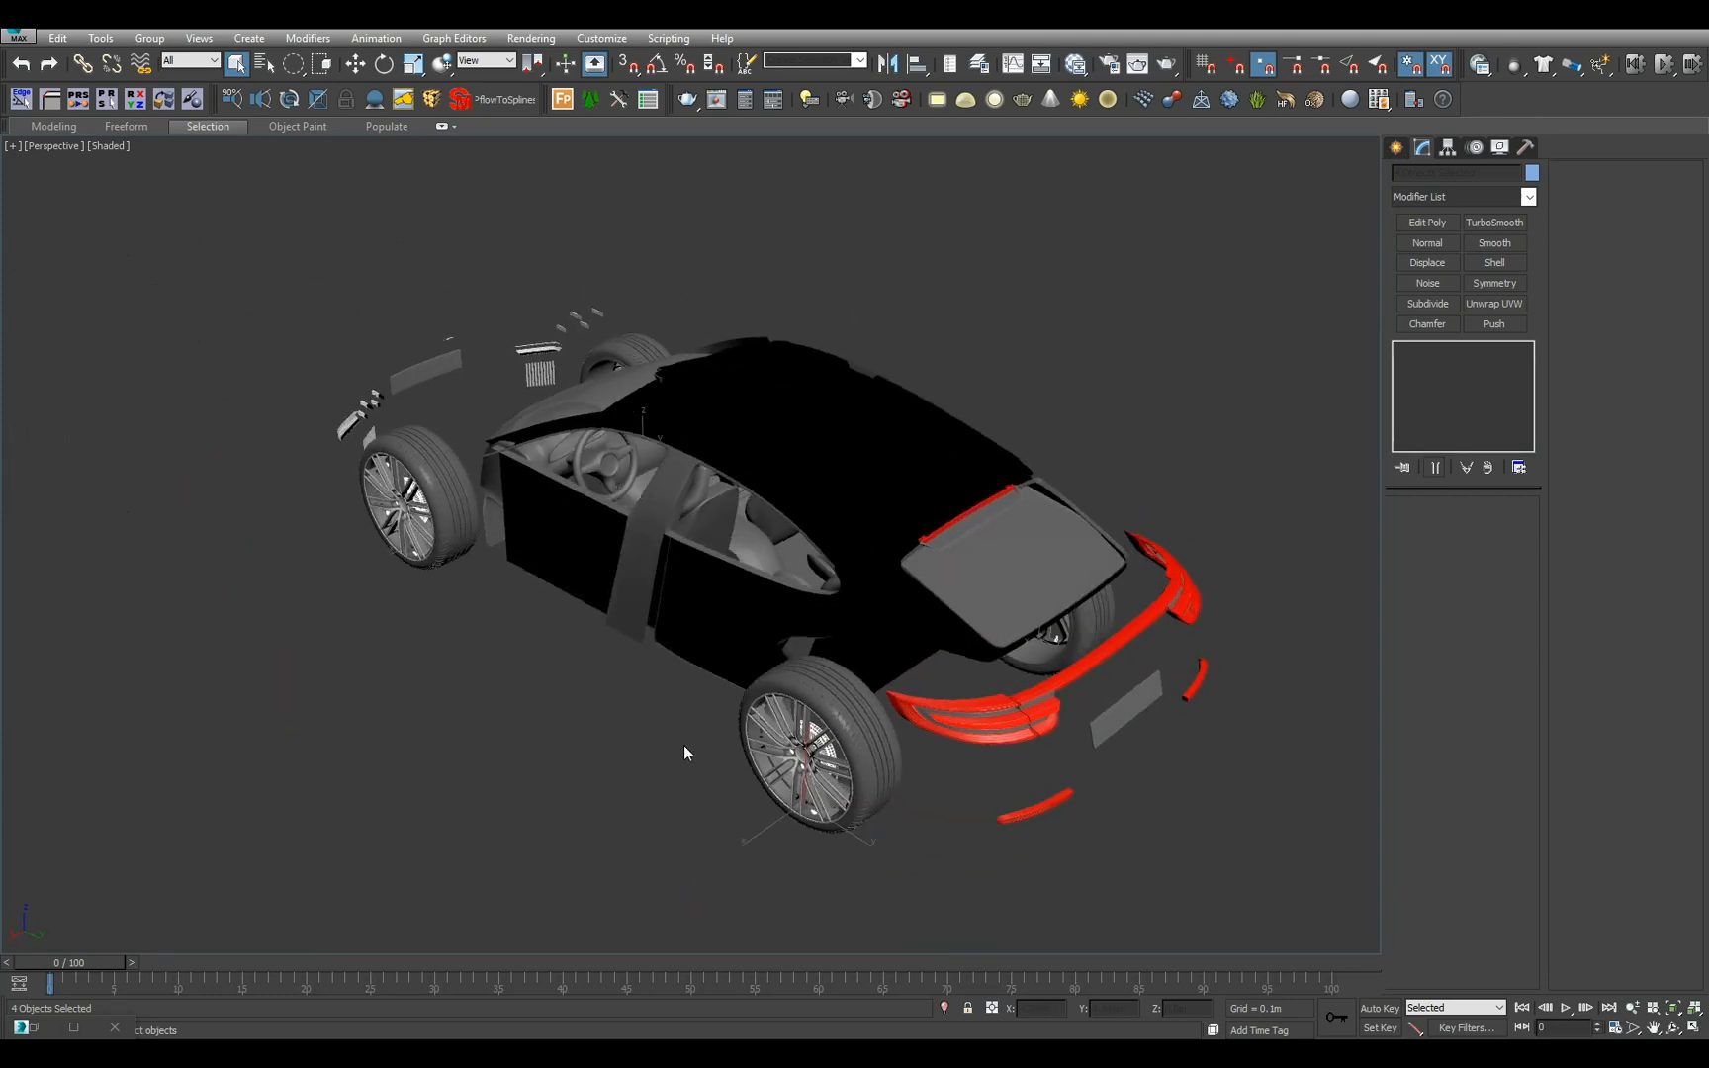
{"action": "key", "text": "alt+q"}
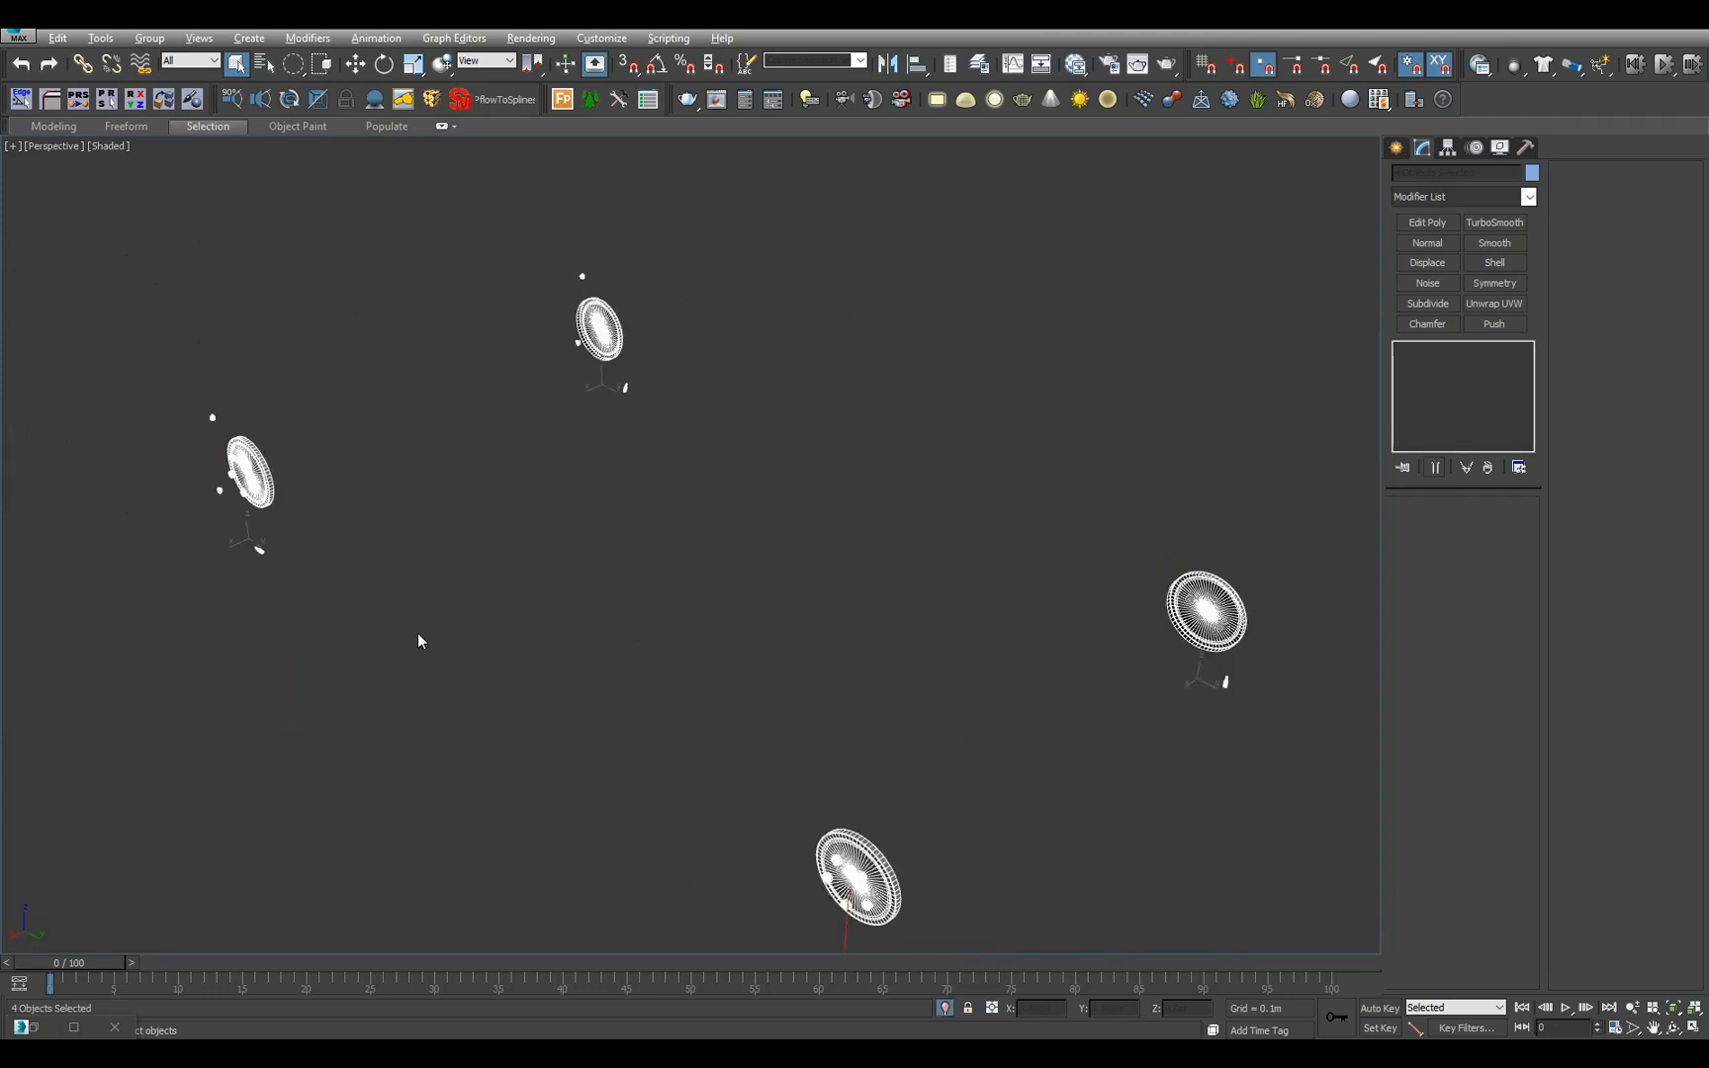
- Select all four gum wheel parts with a rectangular selection region and rename them with the base name Rubber_Dark_Wheel
{"action": "left_click_drag", "start_coordinate": [169, 380], "coordinate": [411, 618]}
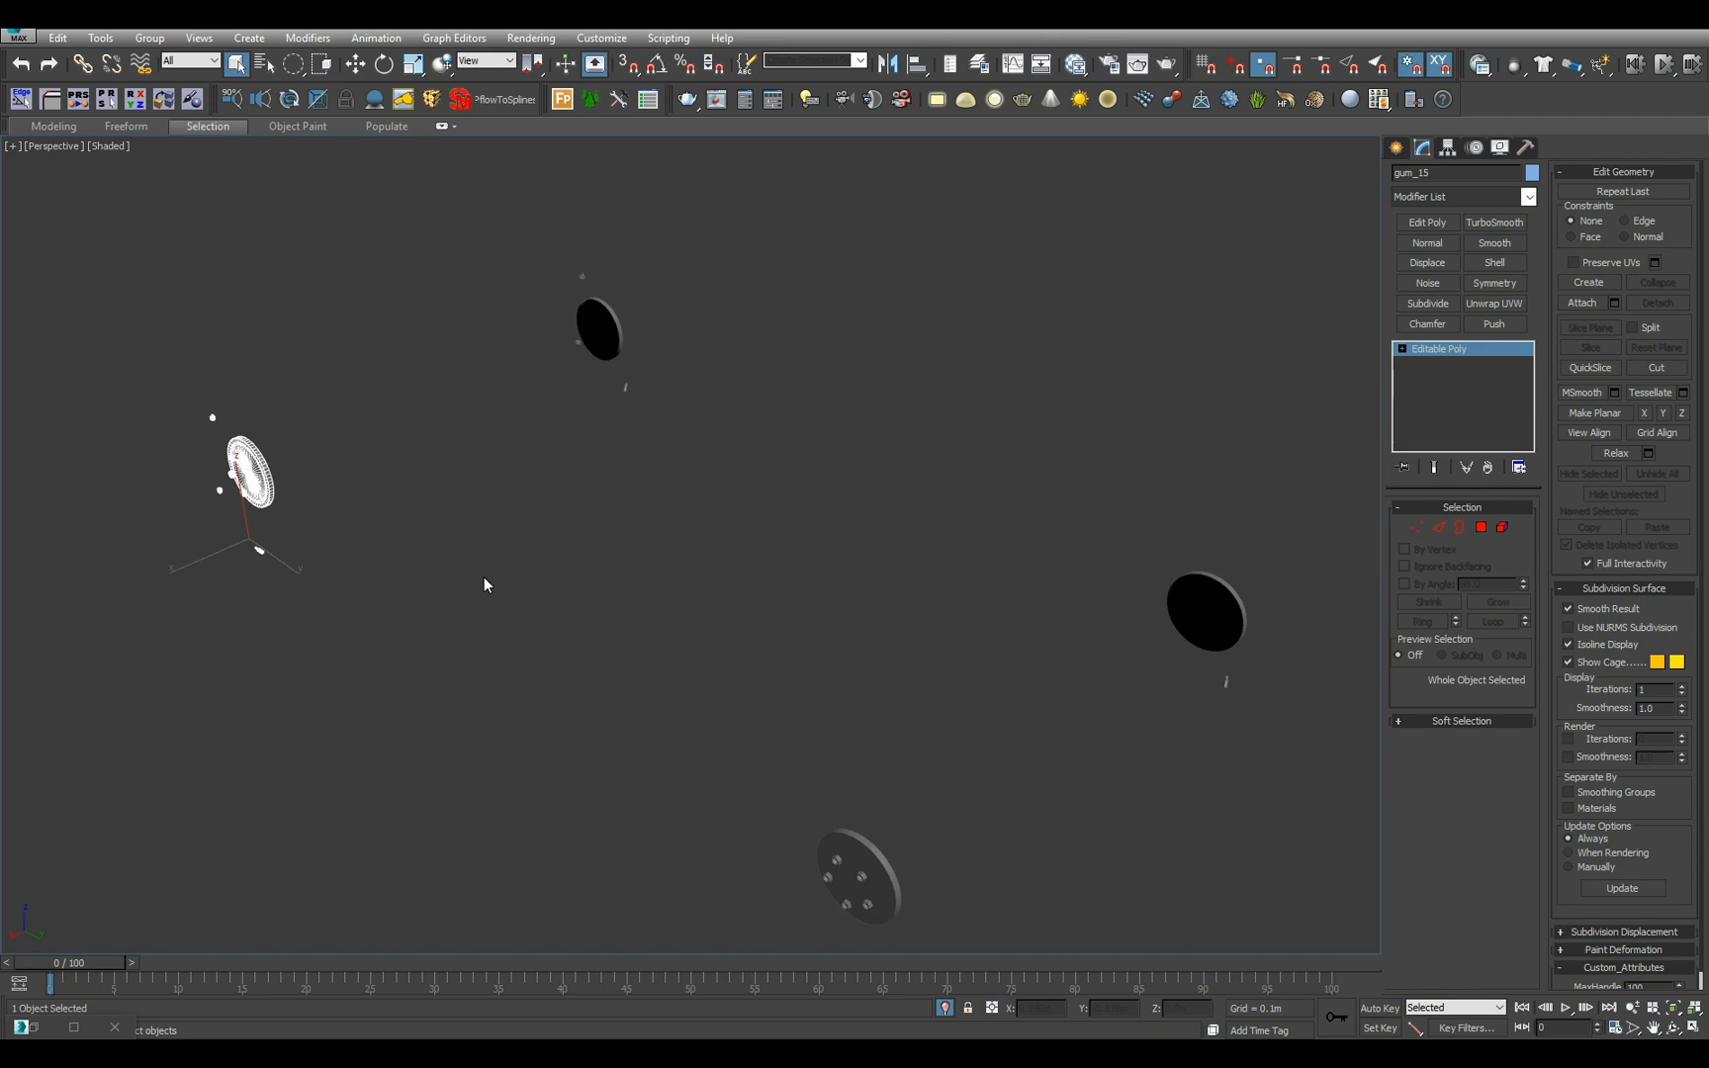
{"action": "left_click_drag", "start_coordinate": [293, 63], "coordinate": [294, 65]}
{"action": "scroll", "coordinate": [370, 316], "scroll_direction": "down", "scroll_amount": 2}
{"action": "left_click_drag", "start_coordinate": [339, 297], "coordinate": [1231, 905]}
{"action": "key", "text": "F2"}
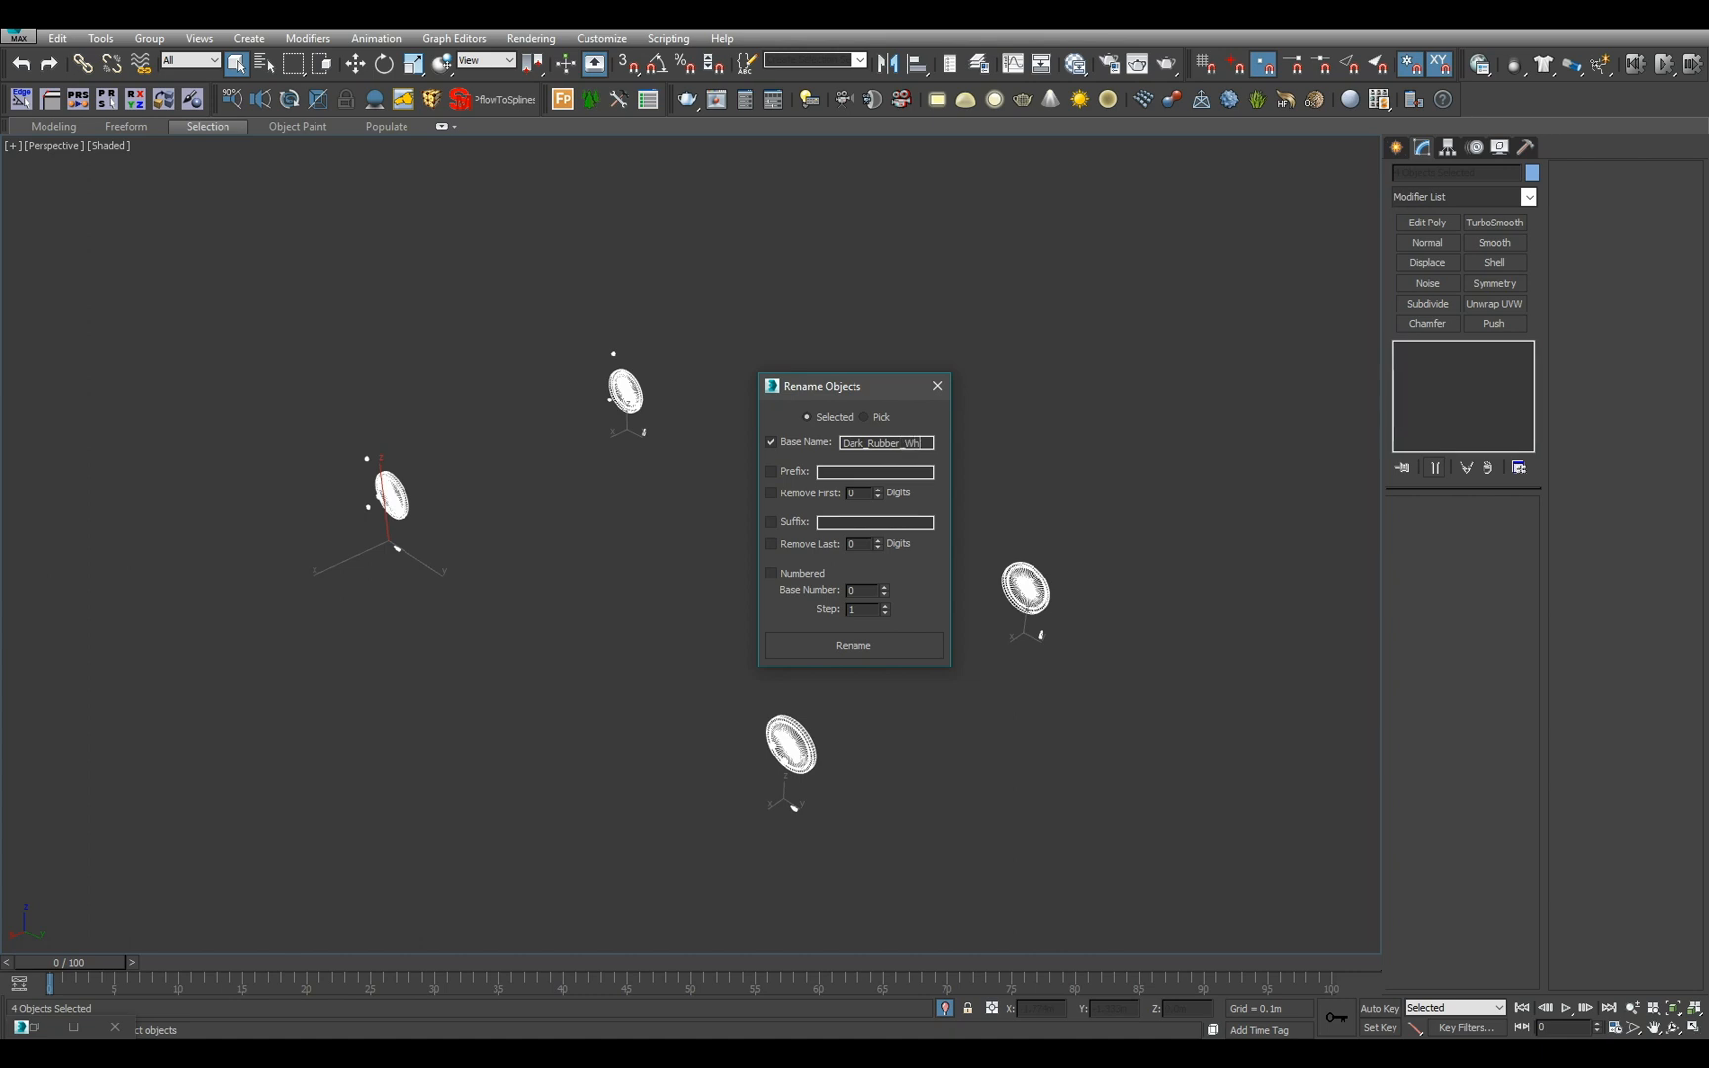
{"action": "type", "text": "eel"}
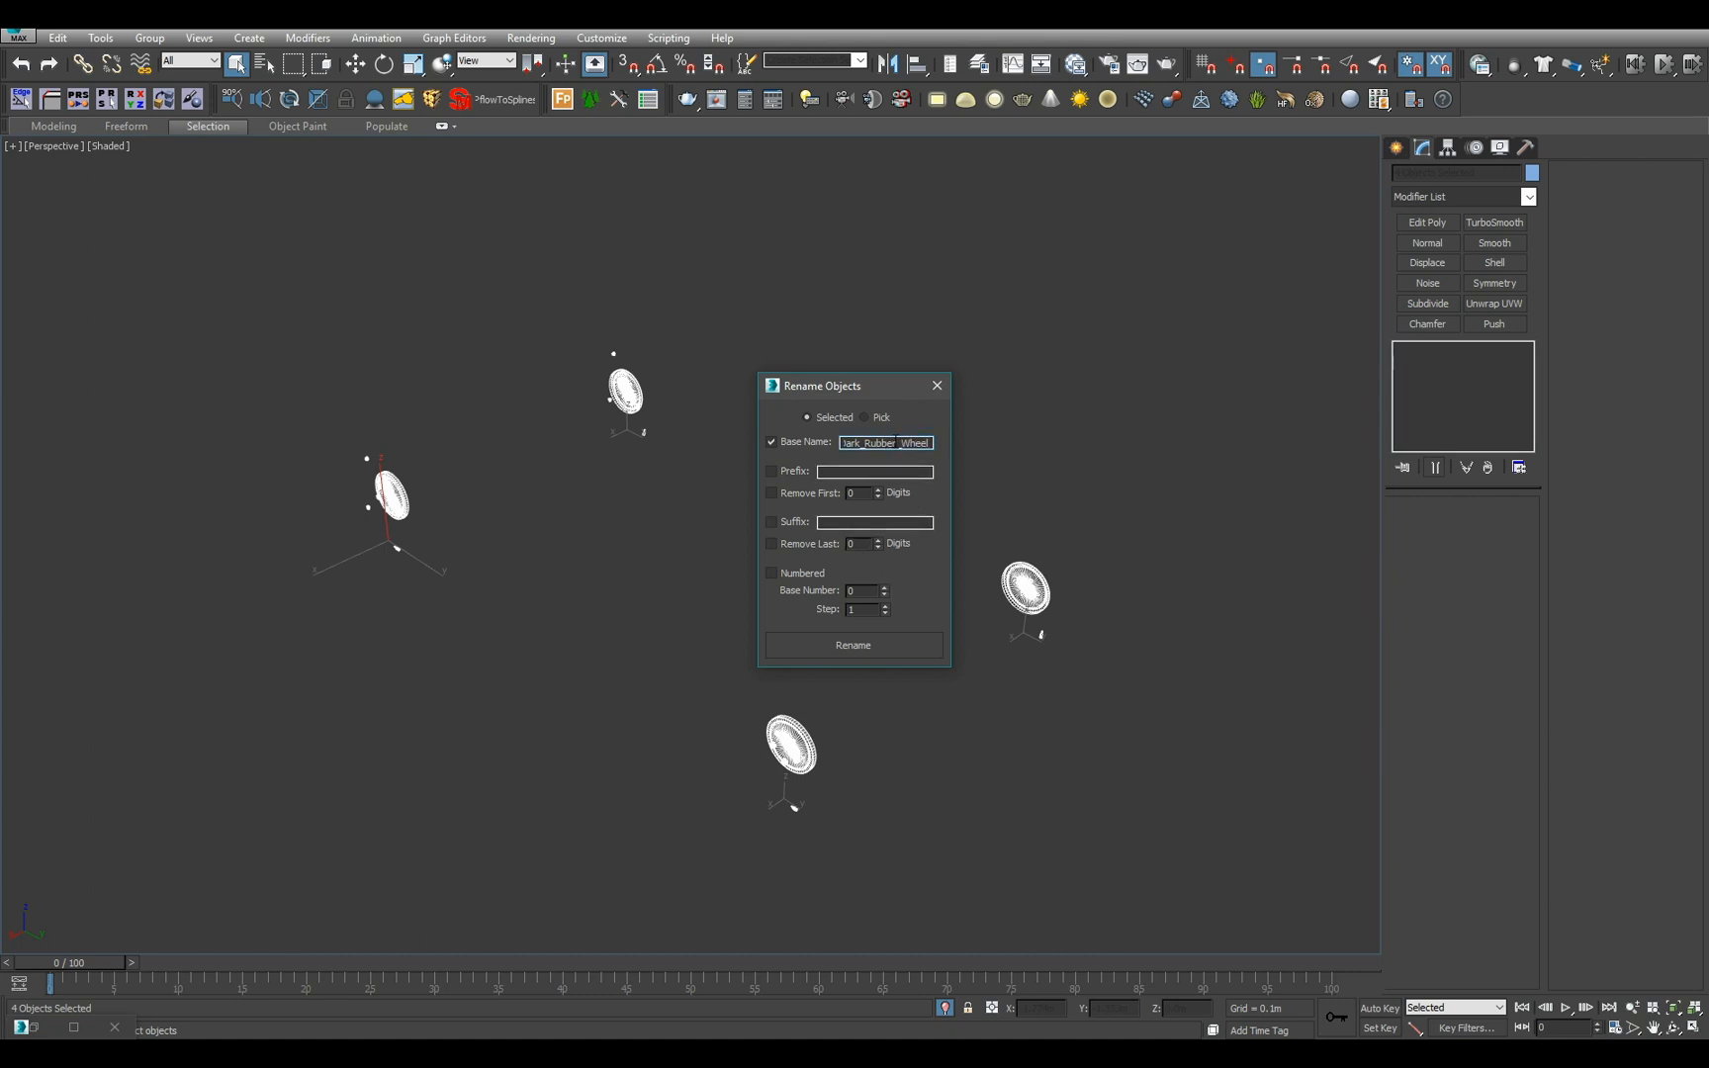
{"action": "left_click_drag", "start_coordinate": [898, 443], "coordinate": [569, 436]}
{"action": "type", "text": "Rubber"}
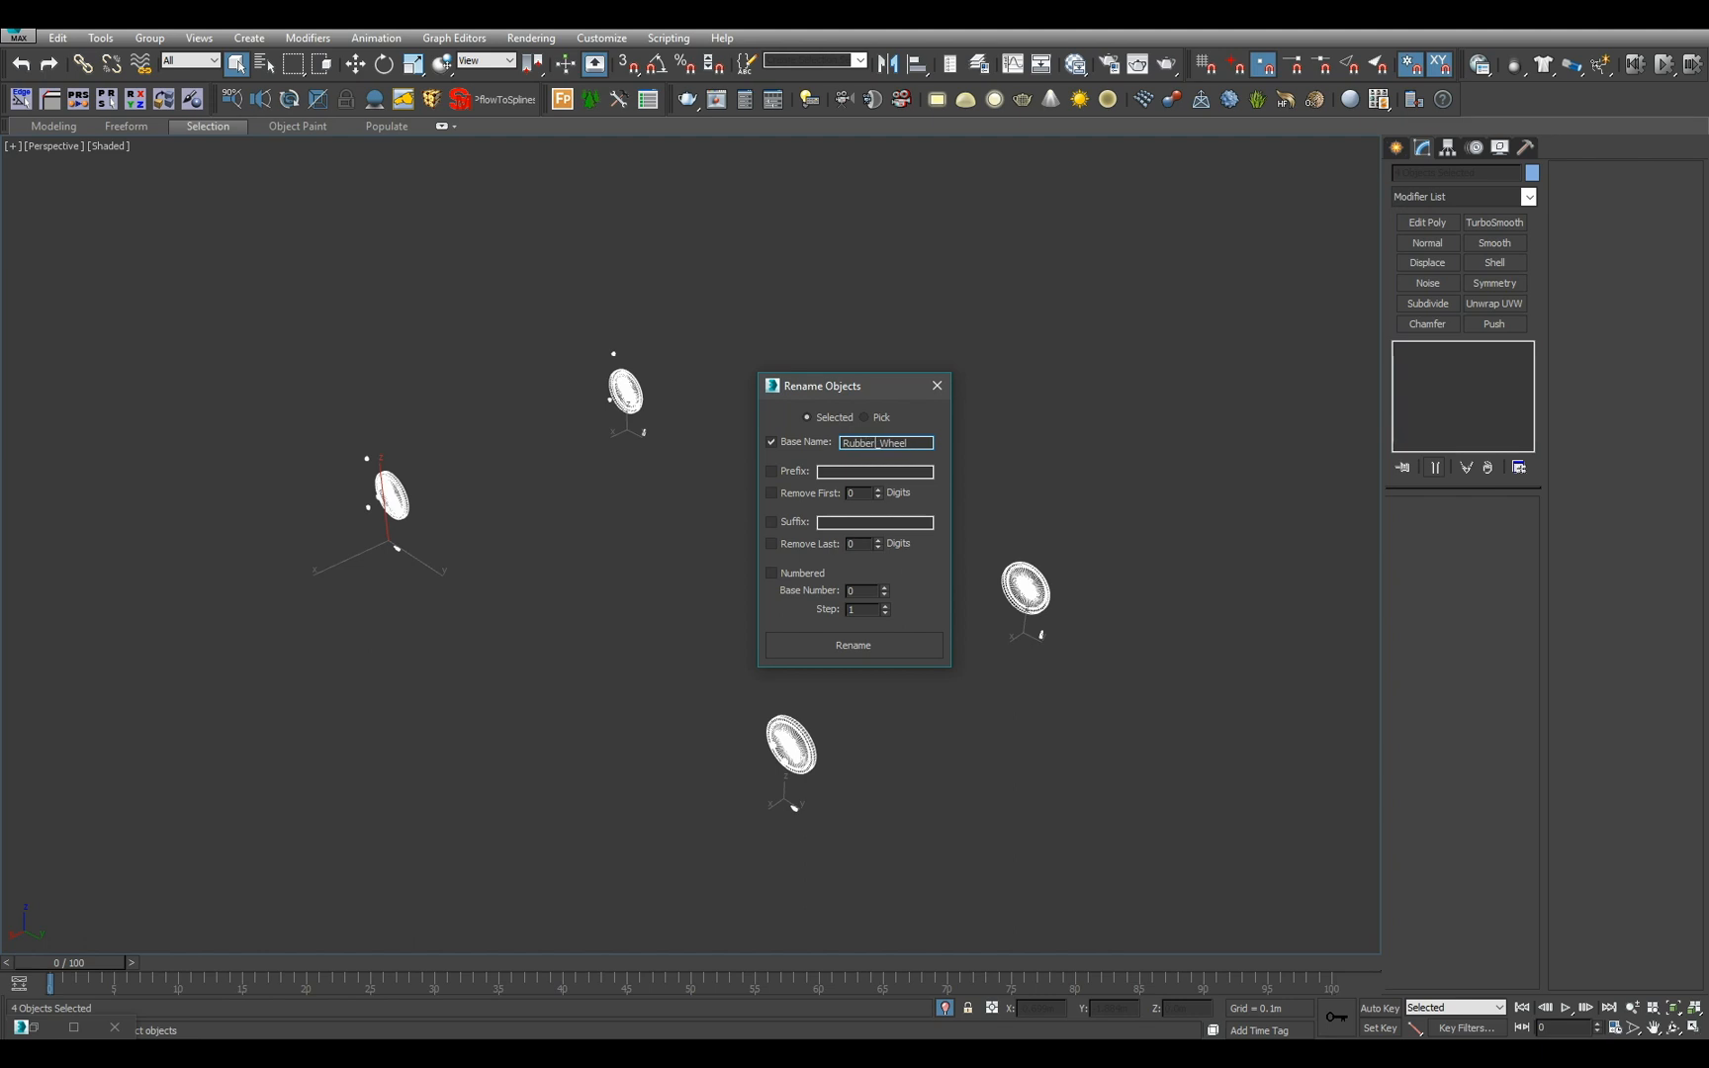
{"action": "type", "text": "_Dark"}
{"action": "type", "text": "k"}
- Turn off the base name, enable the suffix and append _FL to the front-left wheel part's name
{"action": "left_click", "coordinate": [772, 442]}
{"action": "left_click", "coordinate": [772, 521]}
{"action": "left_click", "coordinate": [388, 489]}
{"action": "left_click", "coordinate": [846, 545]}
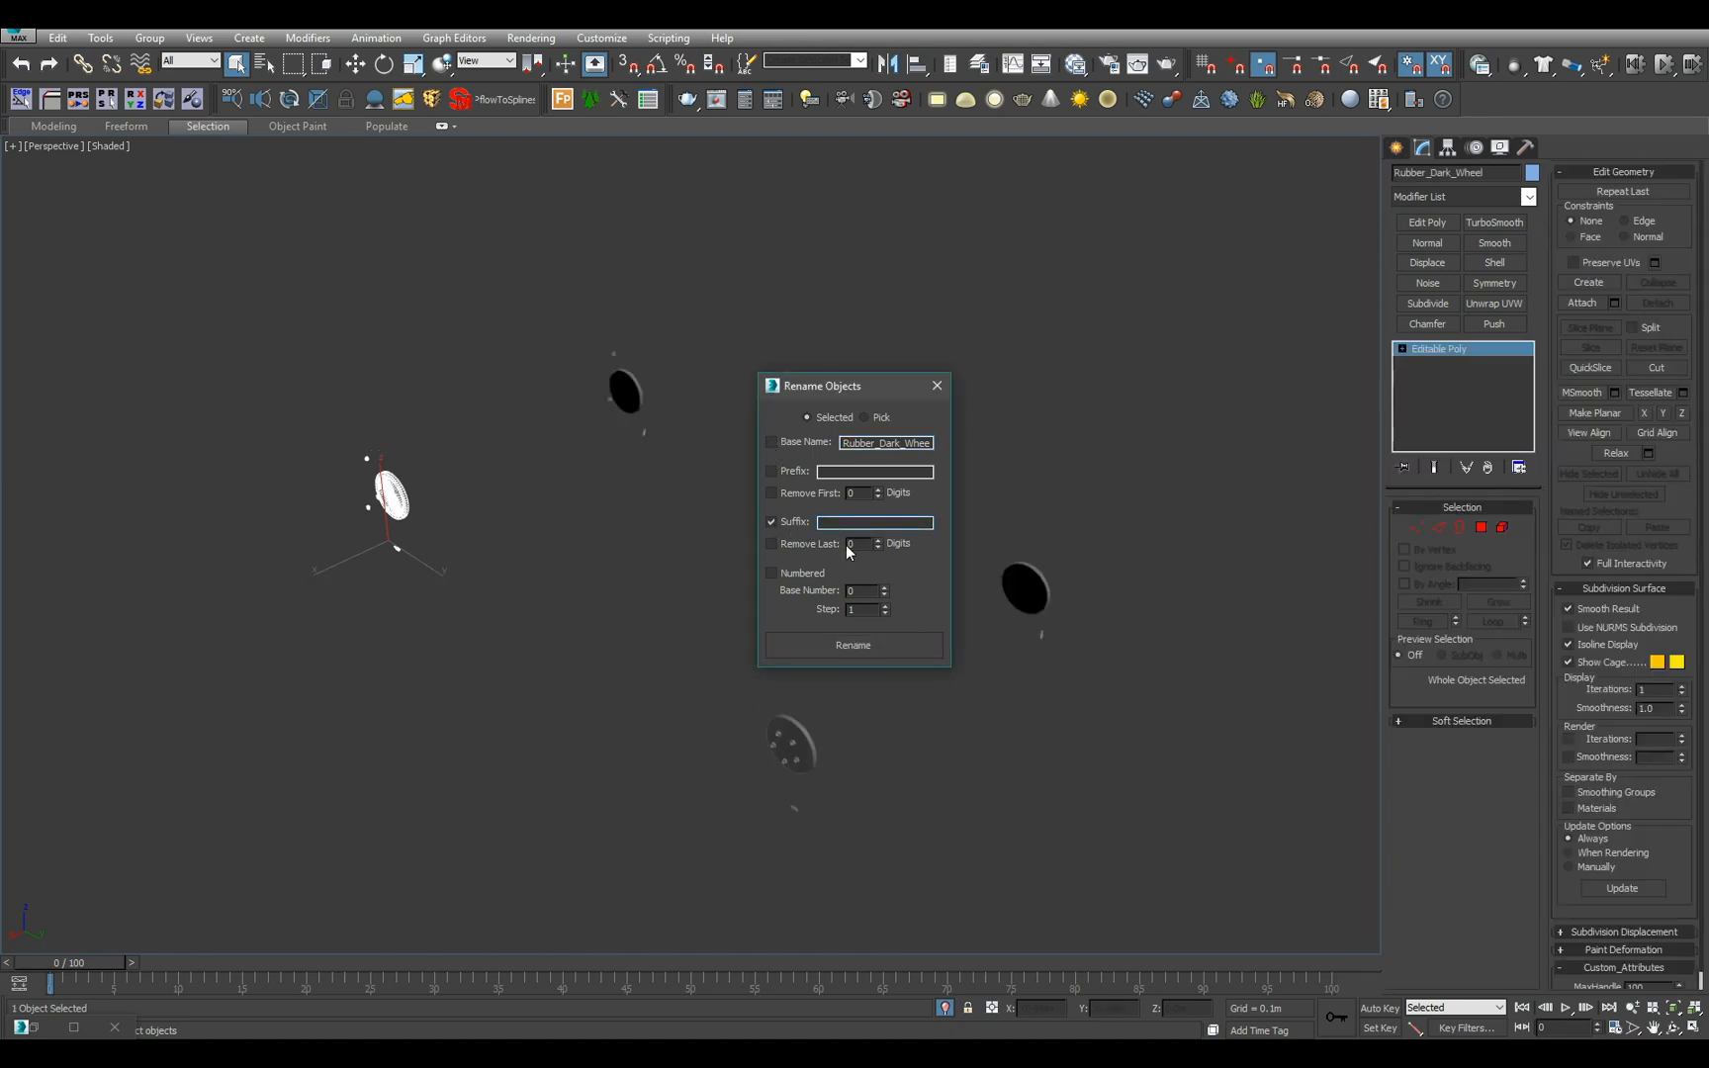
{"action": "left_click", "coordinate": [850, 523]}
{"action": "type", "text": "_FL"}
- Append the suffix _FR to the front-right wheel part's name and _RR to the rear-right one's
{"action": "left_click_drag", "start_coordinate": [553, 317], "coordinate": [718, 471]}
{"action": "left_click", "coordinate": [837, 545]}
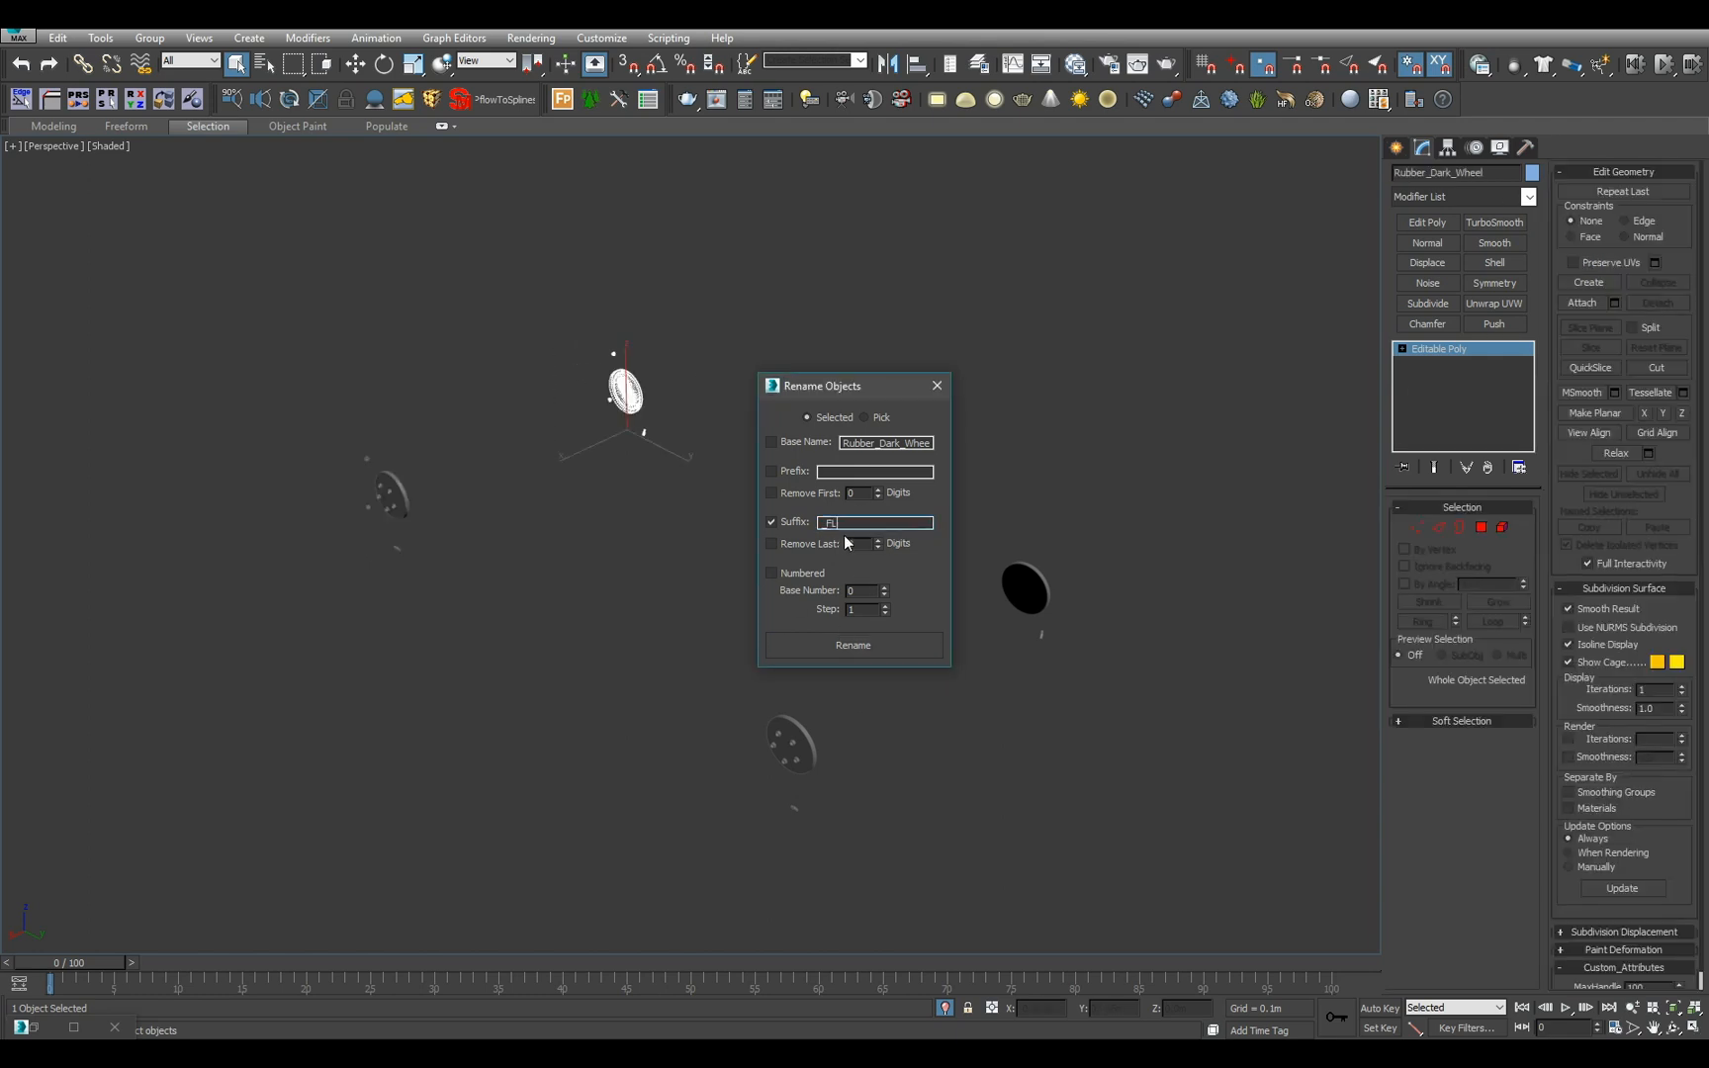
{"action": "left_click", "coordinate": [852, 651]}
{"action": "left_click_drag", "start_coordinate": [999, 531], "coordinate": [1090, 676]}
{"action": "double_click", "coordinate": [829, 522]}
{"action": "type", "text": "_RR"}
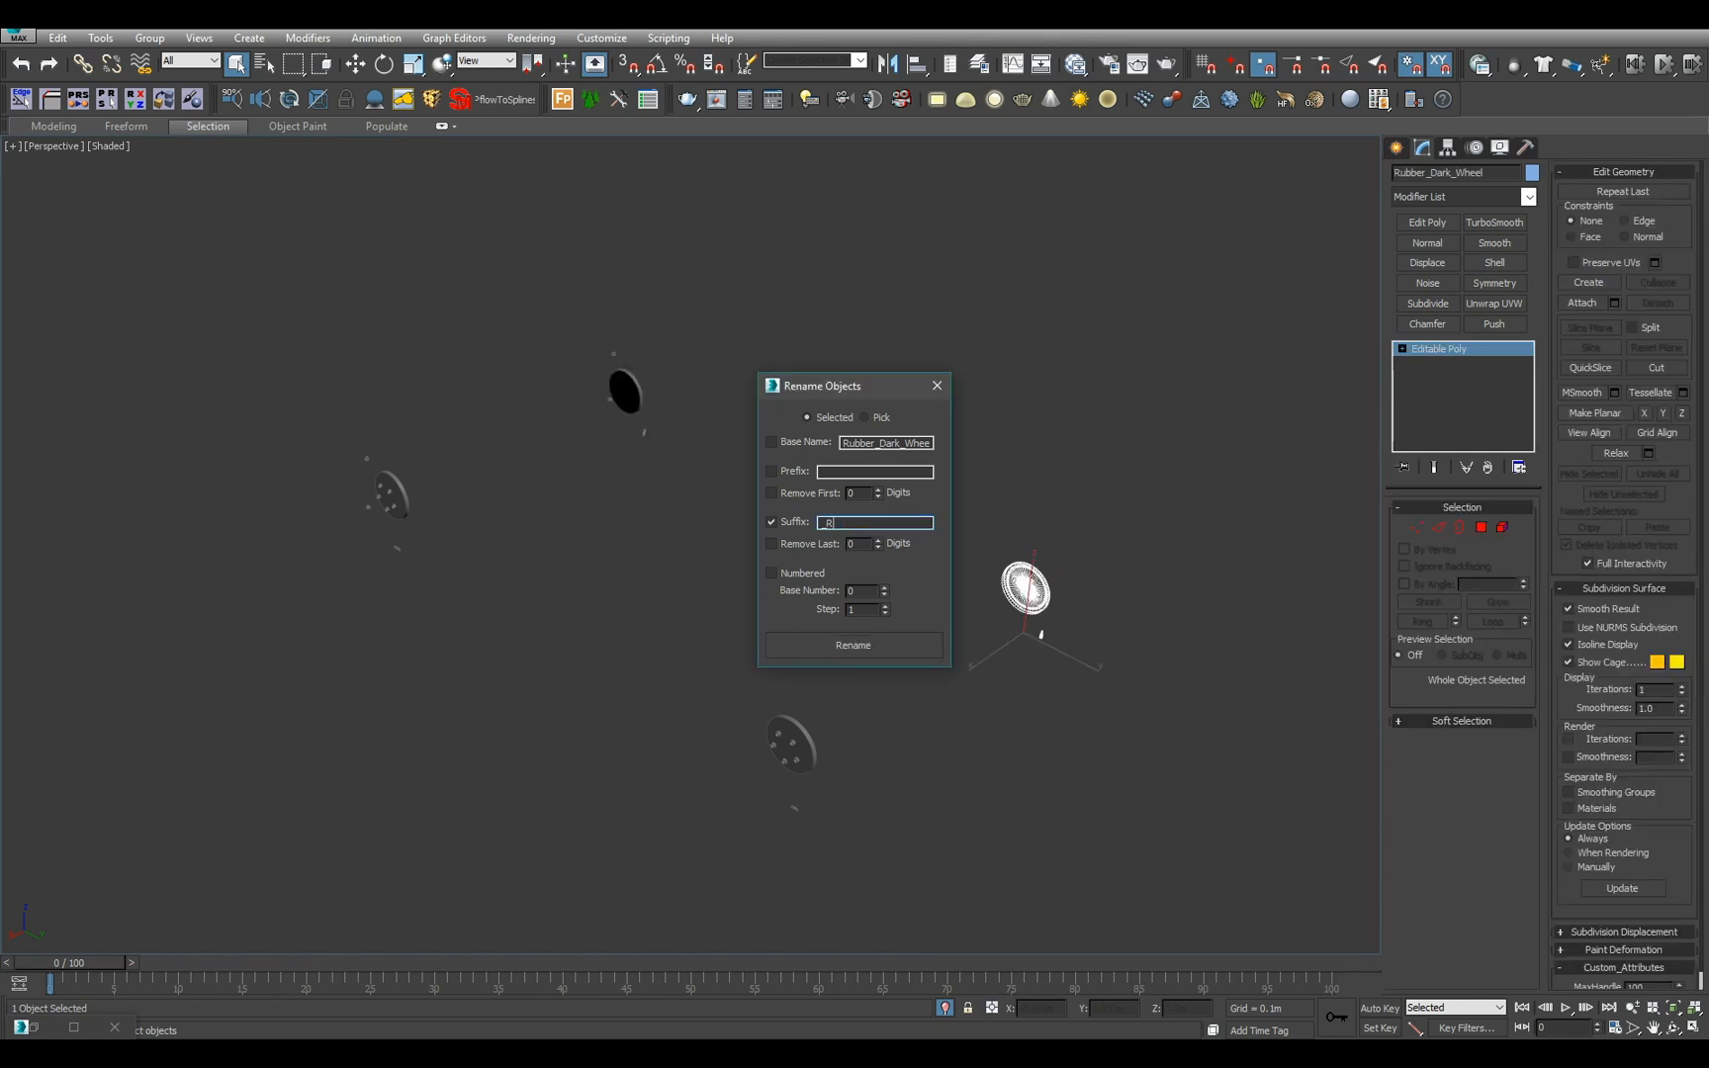
{"action": "left_click", "coordinate": [859, 640]}
- Append the suffix _RL to the rear-left wheel part's name and clear the selection
{"action": "left_click_drag", "start_coordinate": [687, 690], "coordinate": [851, 821]}
{"action": "left_click", "coordinate": [842, 524]}
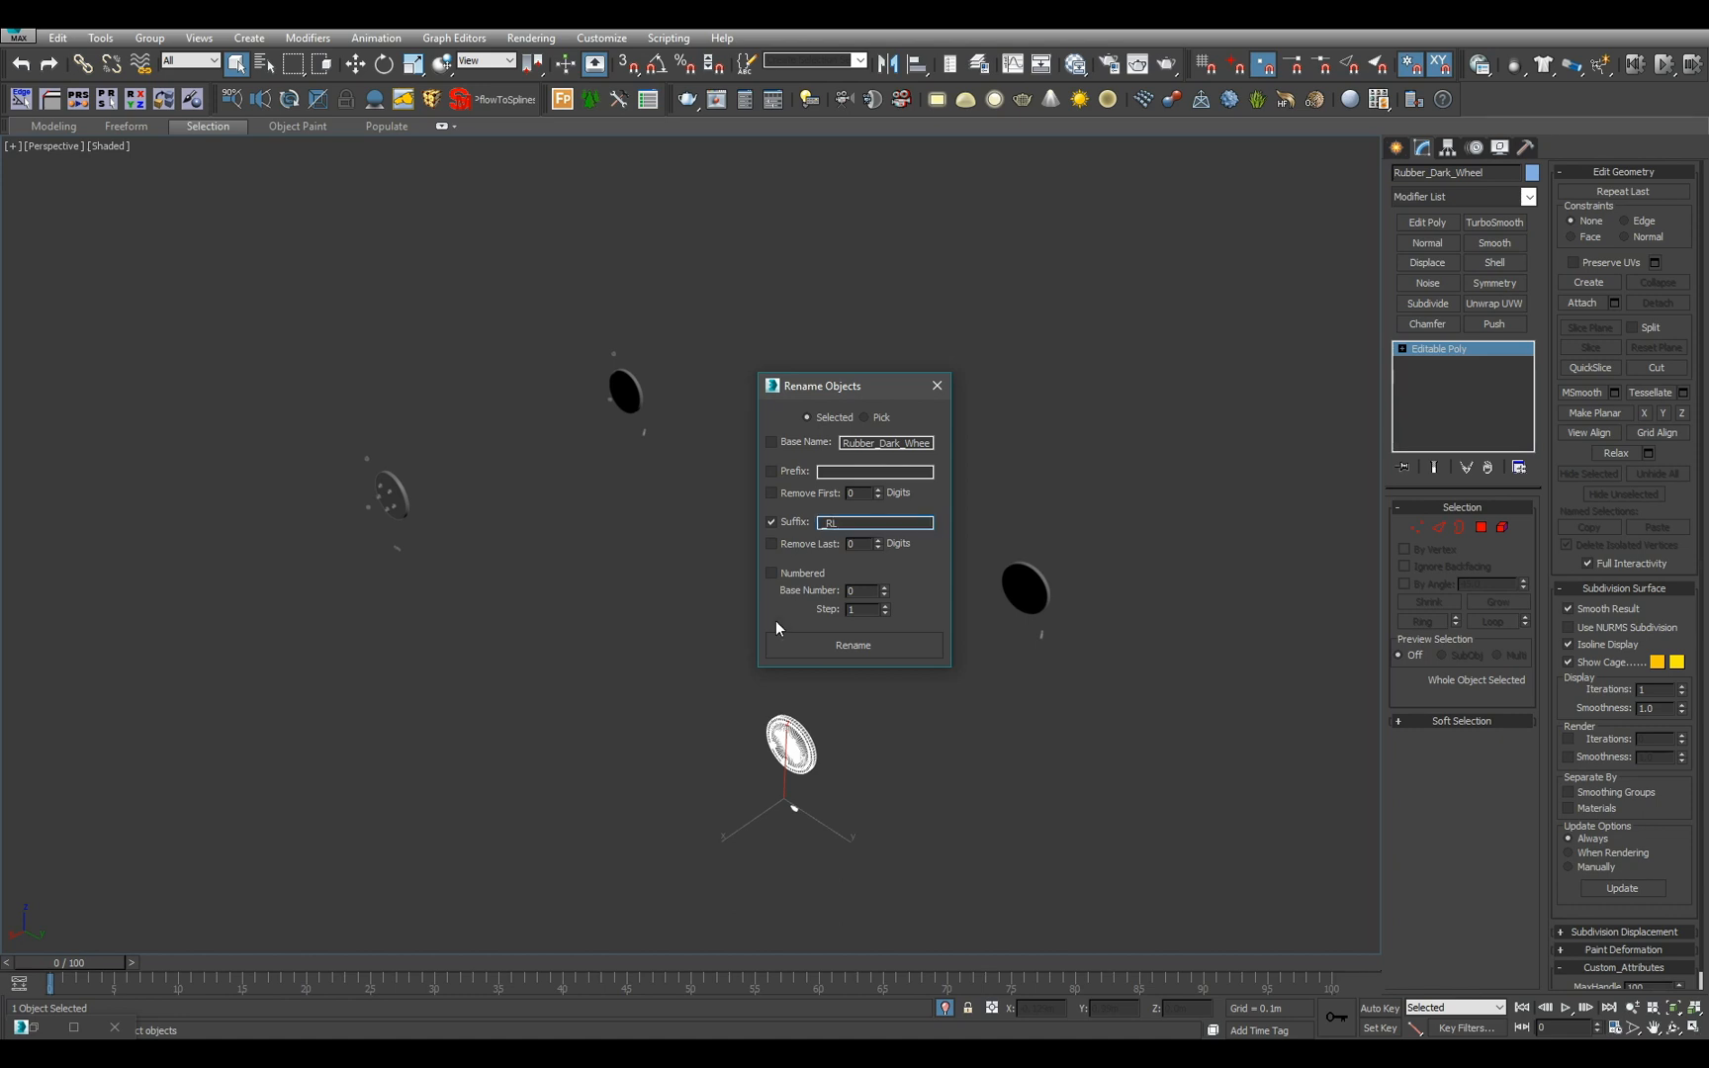
{"action": "left_click", "coordinate": [839, 648]}
{"action": "left_click", "coordinate": [920, 769]}
- Check the names of the four isolated wheel rubber parts in the select-by-name list
{"action": "middle_click_drag", "start_coordinate": [917, 768], "coordinate": [615, 736], "text": "alt"}
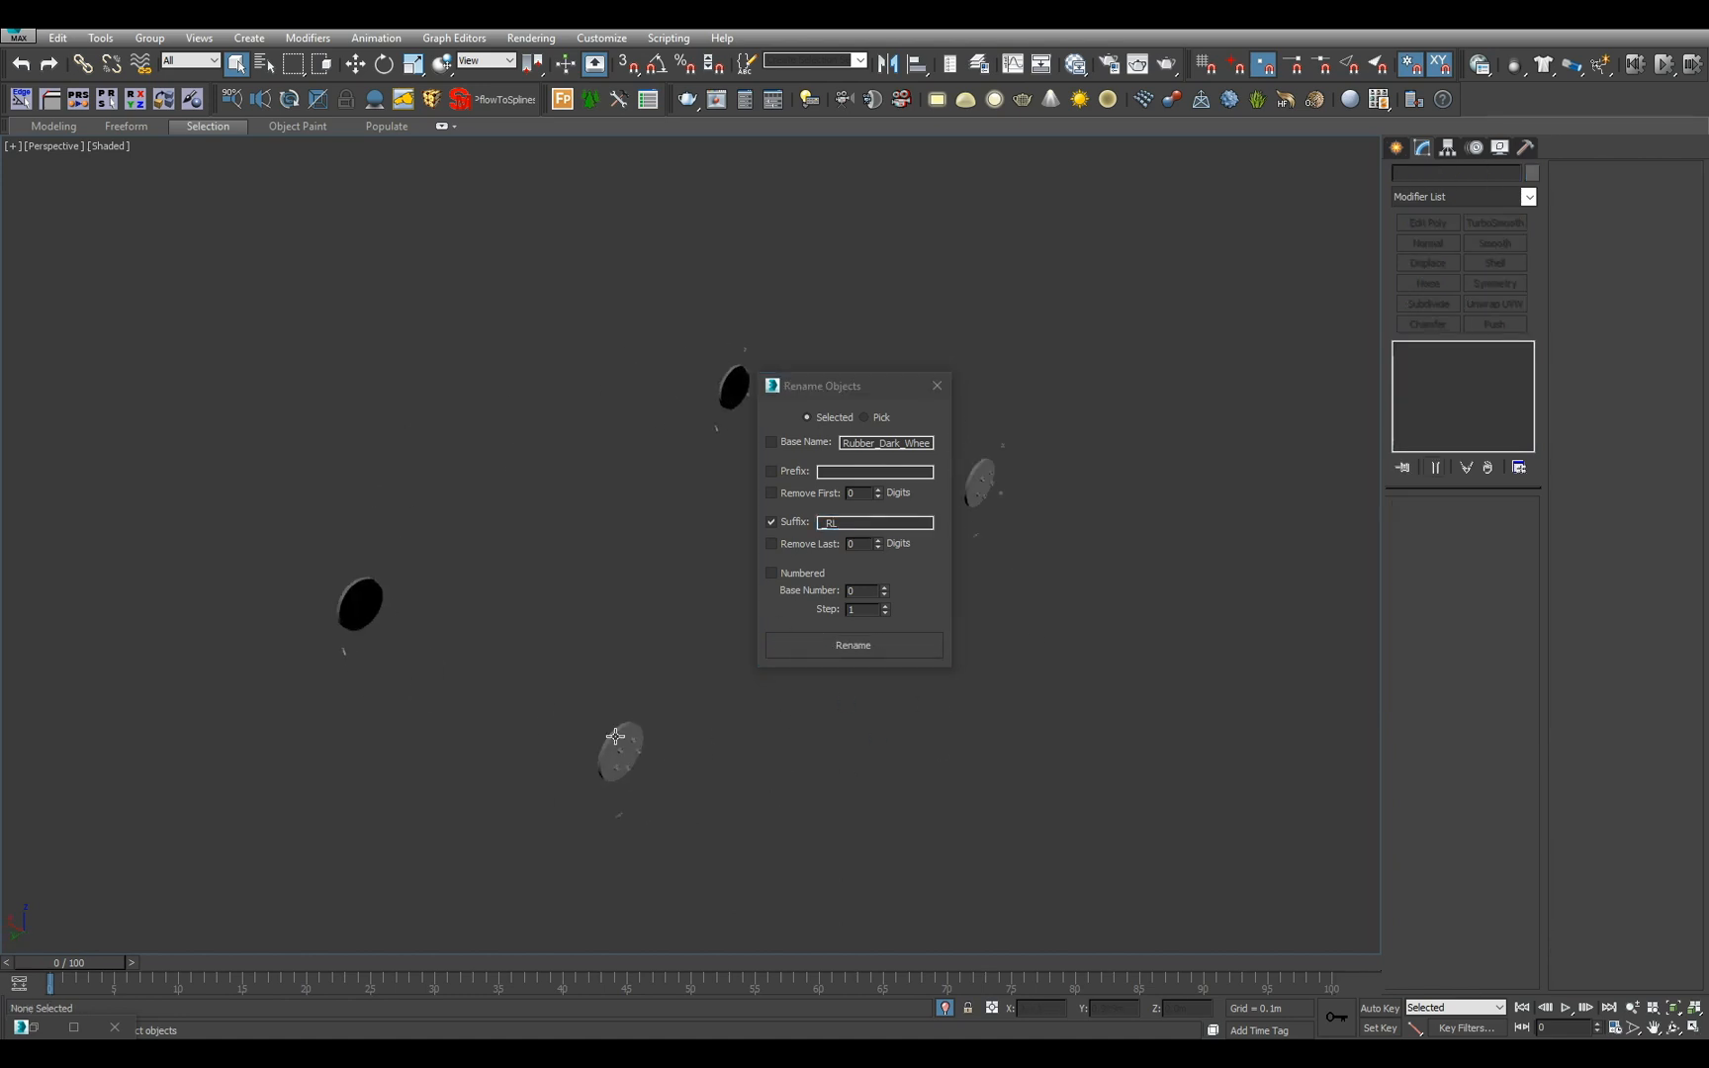
{"action": "left_click_drag", "start_coordinate": [225, 278], "coordinate": [1102, 836]}
{"action": "left_click", "coordinate": [982, 748]}
{"action": "key", "text": "h"}
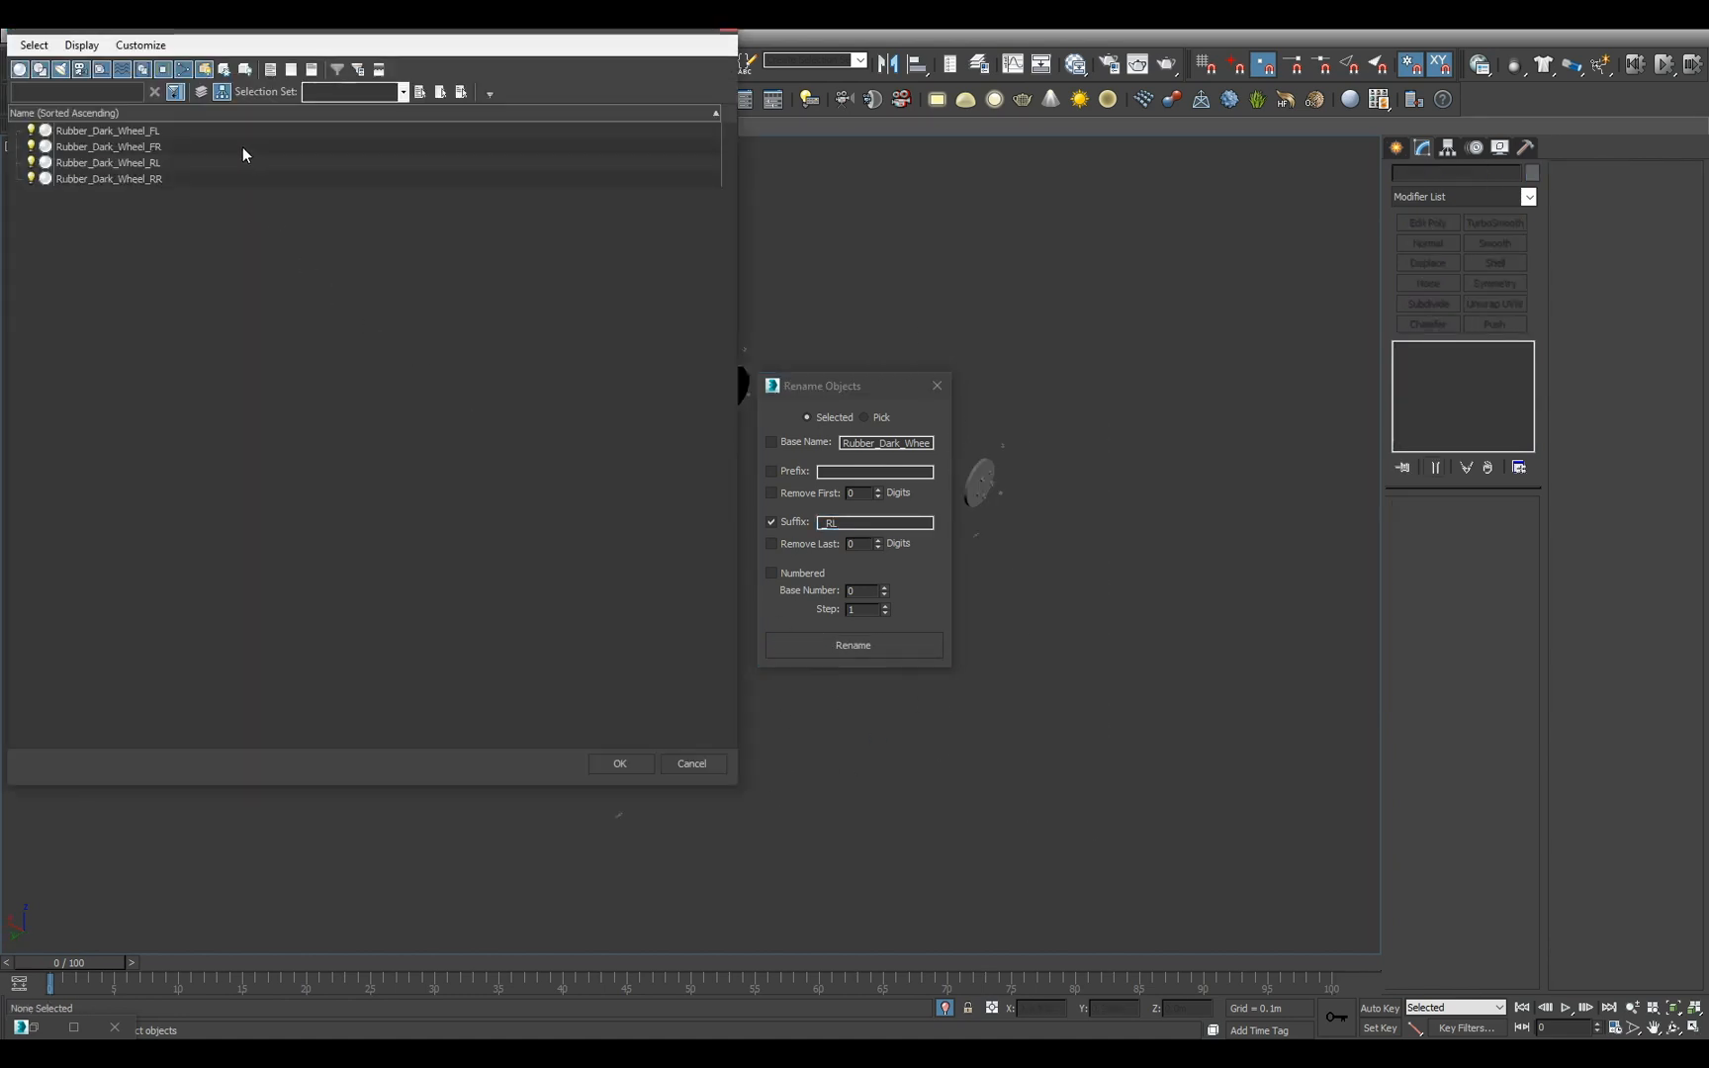
{"action": "left_click", "coordinate": [620, 764]}
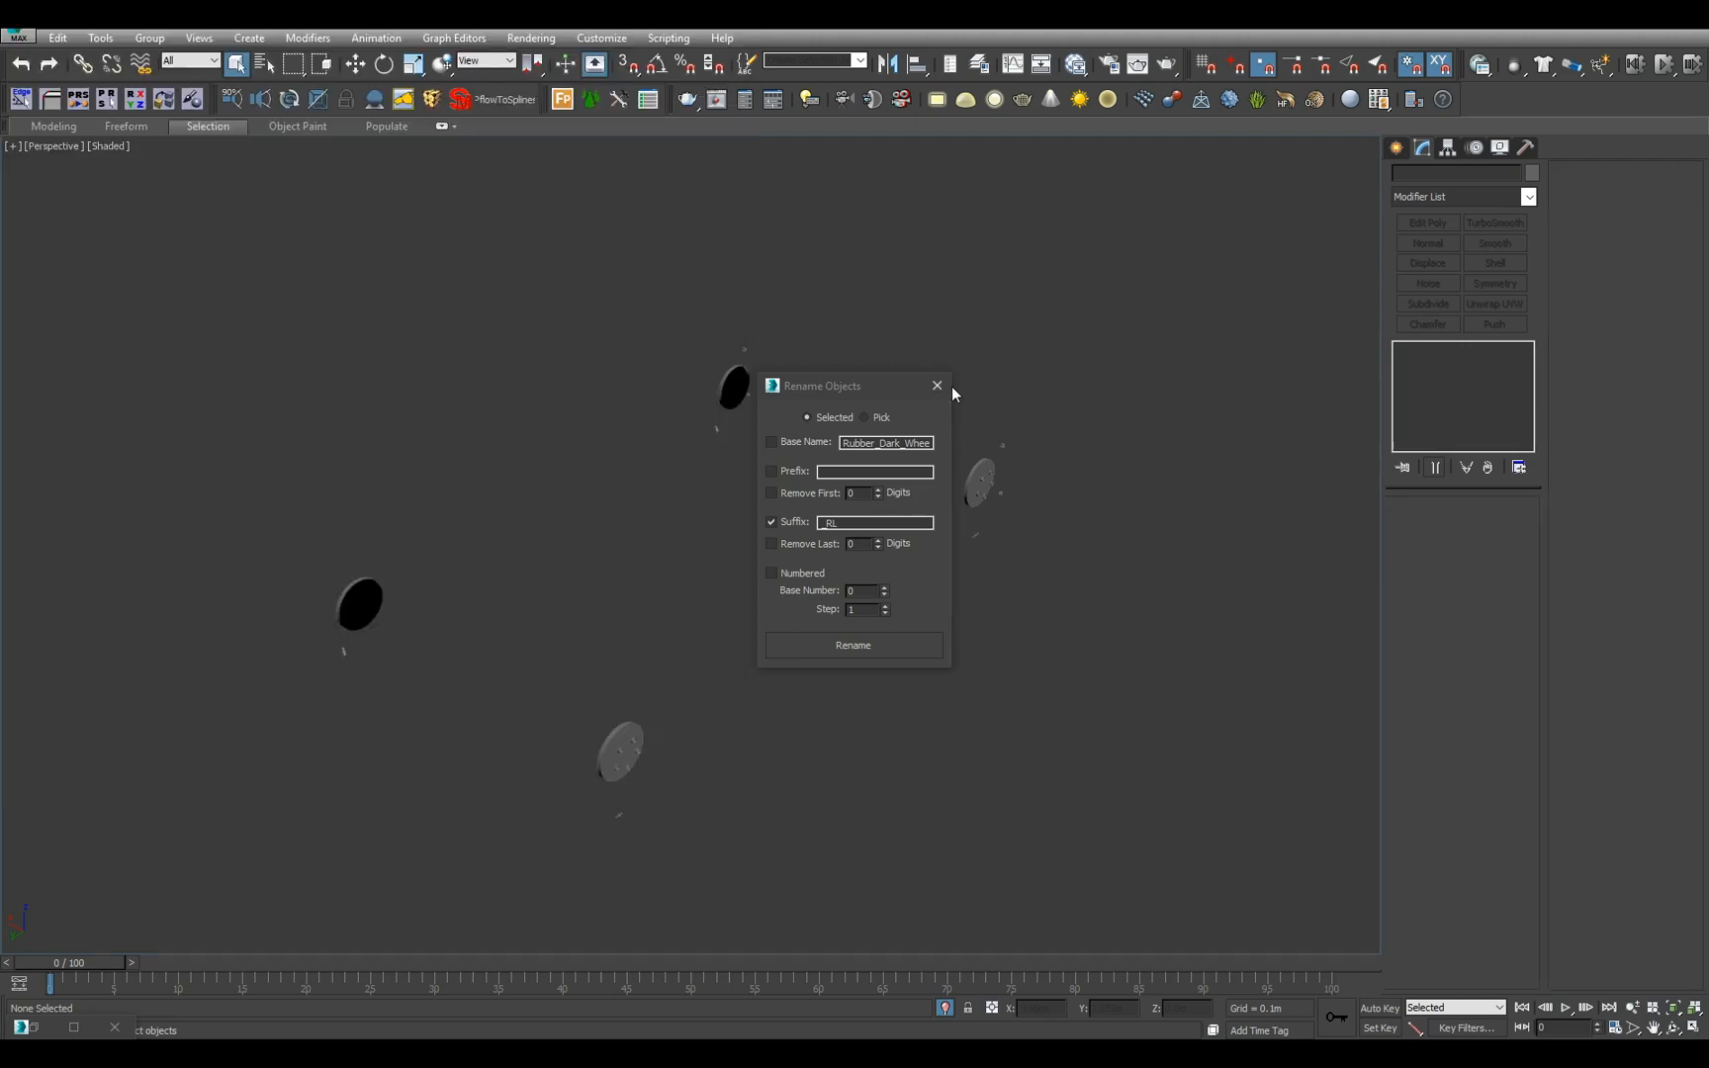
- Close the renaming dialog, leave isolation and hide the four Rubber_Dark_Wheel parts
{"action": "left_click", "coordinate": [937, 386]}
{"action": "key", "text": "ctrl+a"}
{"action": "left_click", "coordinate": [945, 1008]}
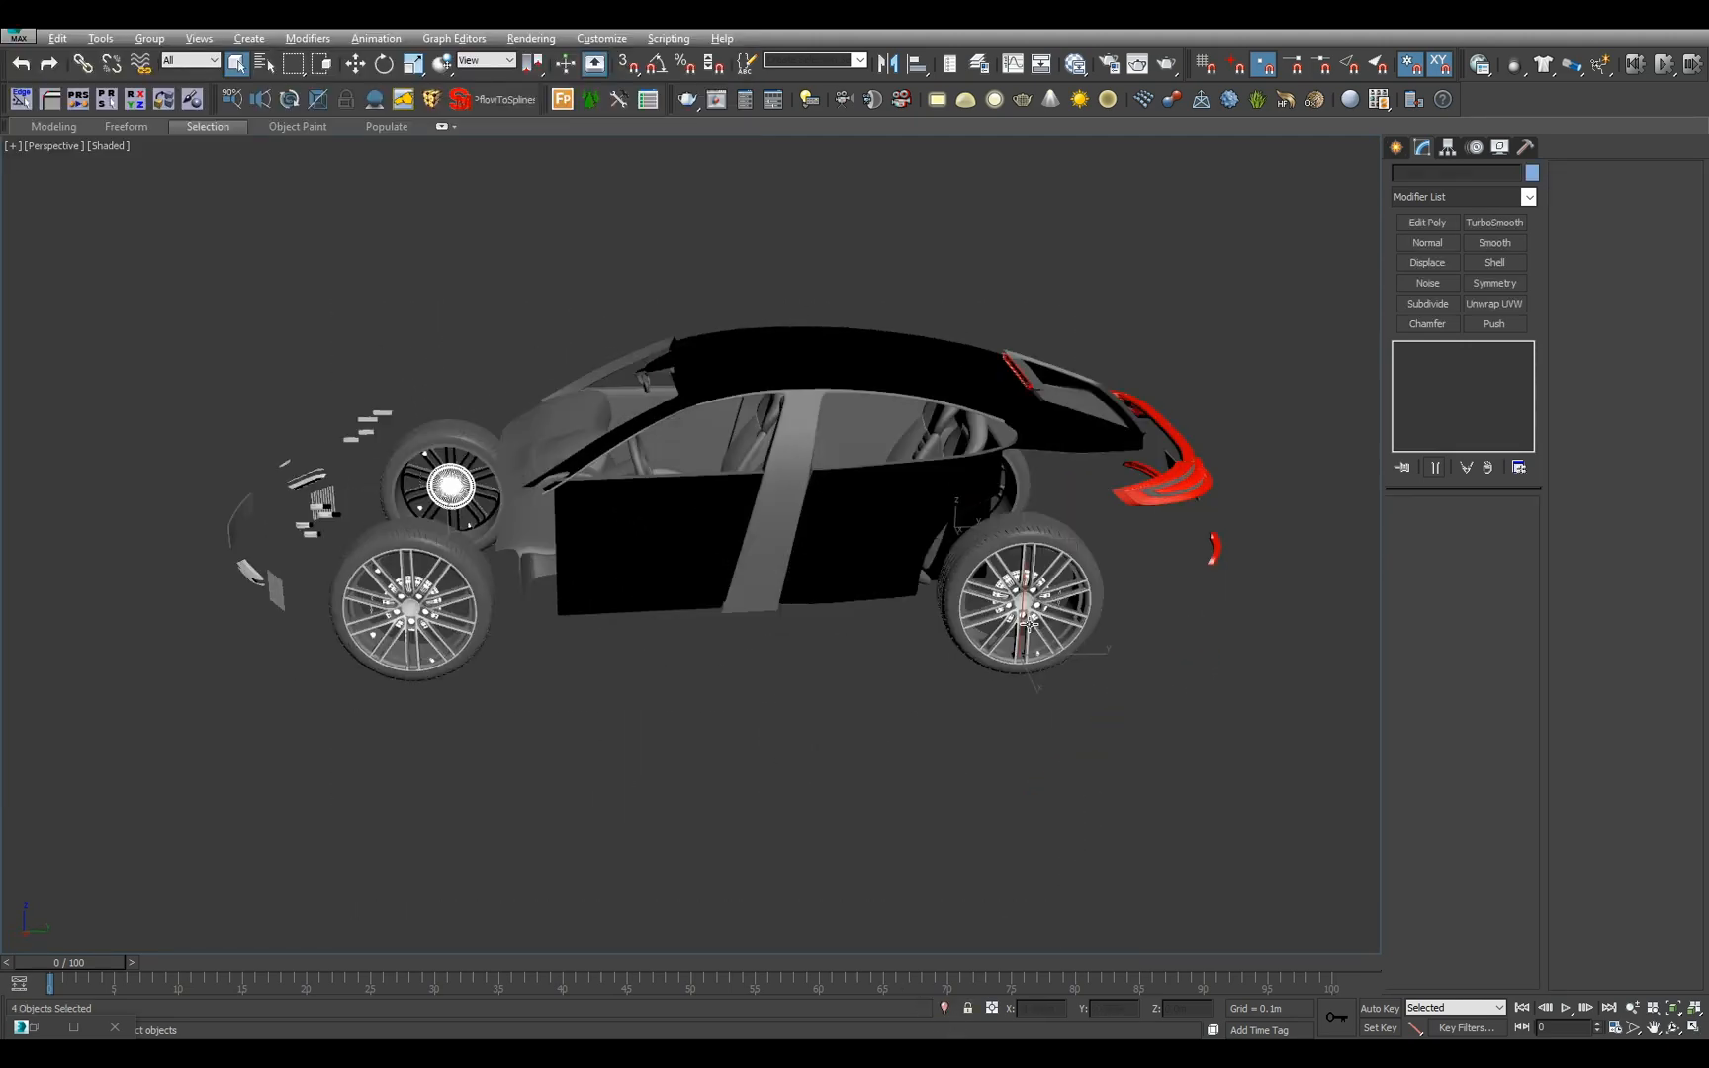
{"action": "middle_click_drag", "start_coordinate": [1029, 623], "coordinate": [953, 669], "text": "alt"}
{"action": "left_click", "coordinate": [953, 669]}
{"action": "middle_click_drag", "start_coordinate": [683, 674], "coordinate": [863, 712], "text": "alt"}
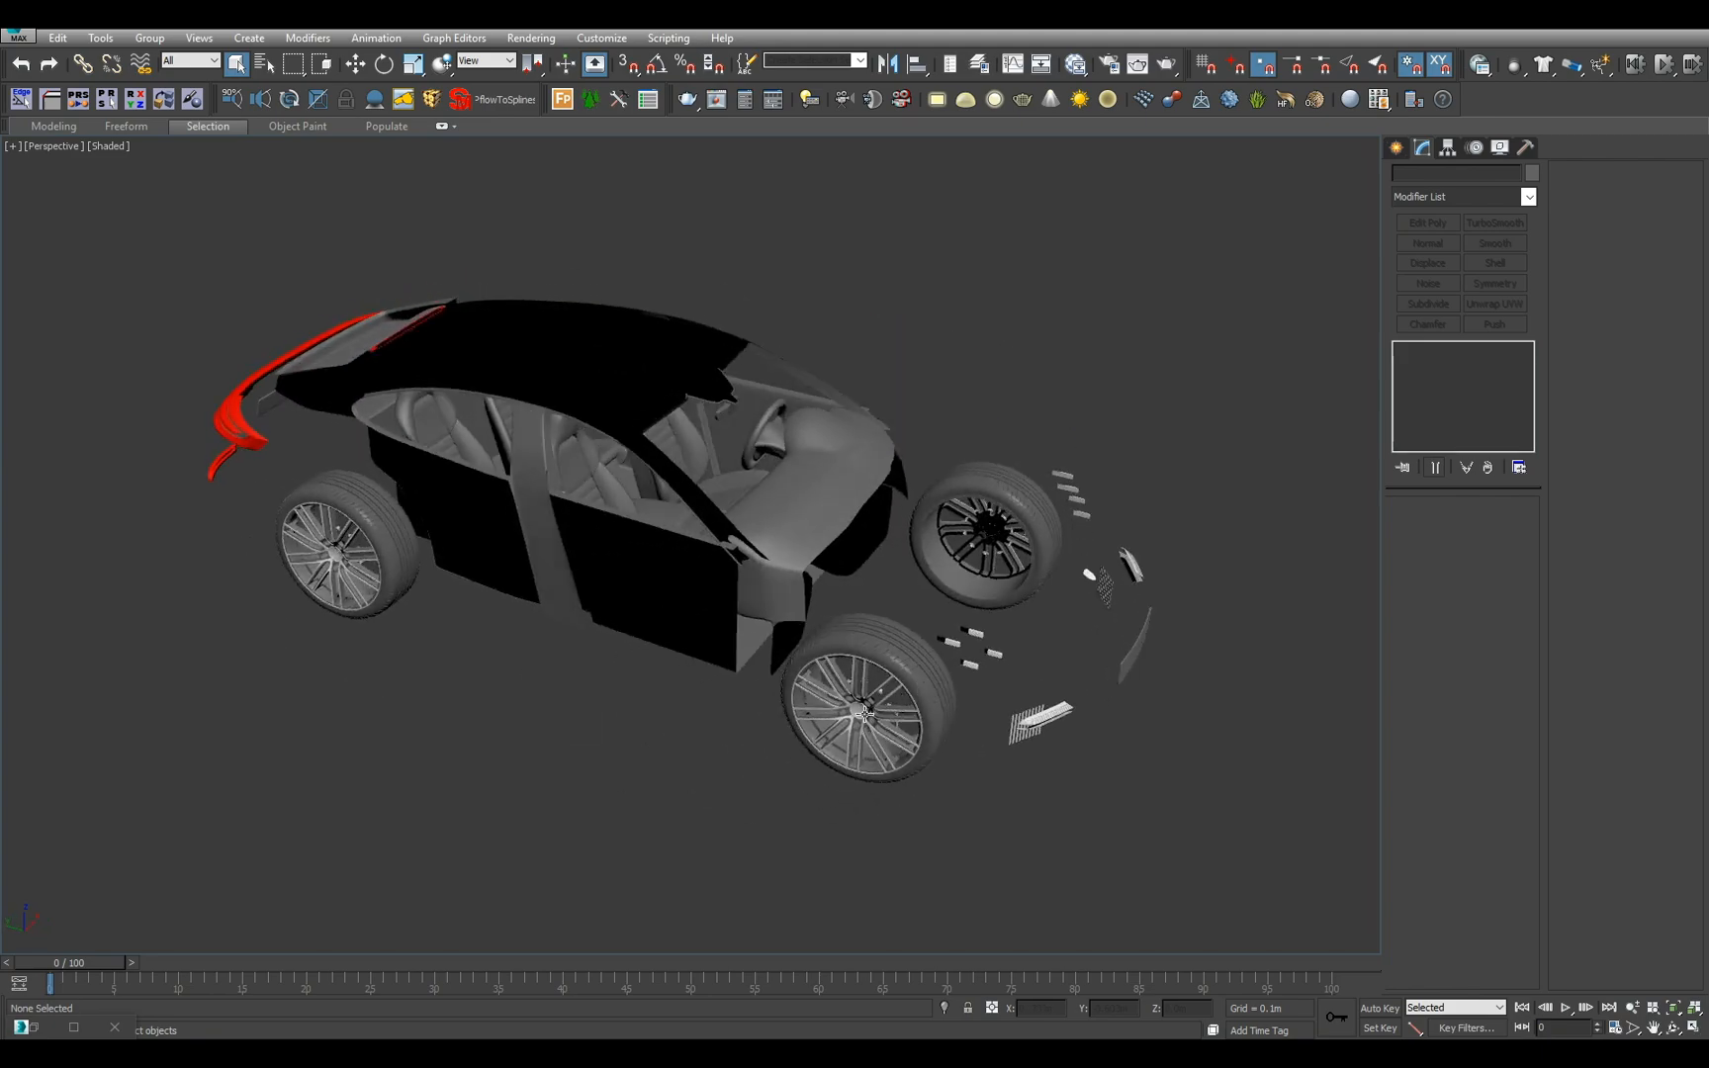
- Select logo_05 by name and examine where it sits on the car from several views
{"action": "key", "text": "h"}
{"action": "double_click", "coordinate": [179, 133]}
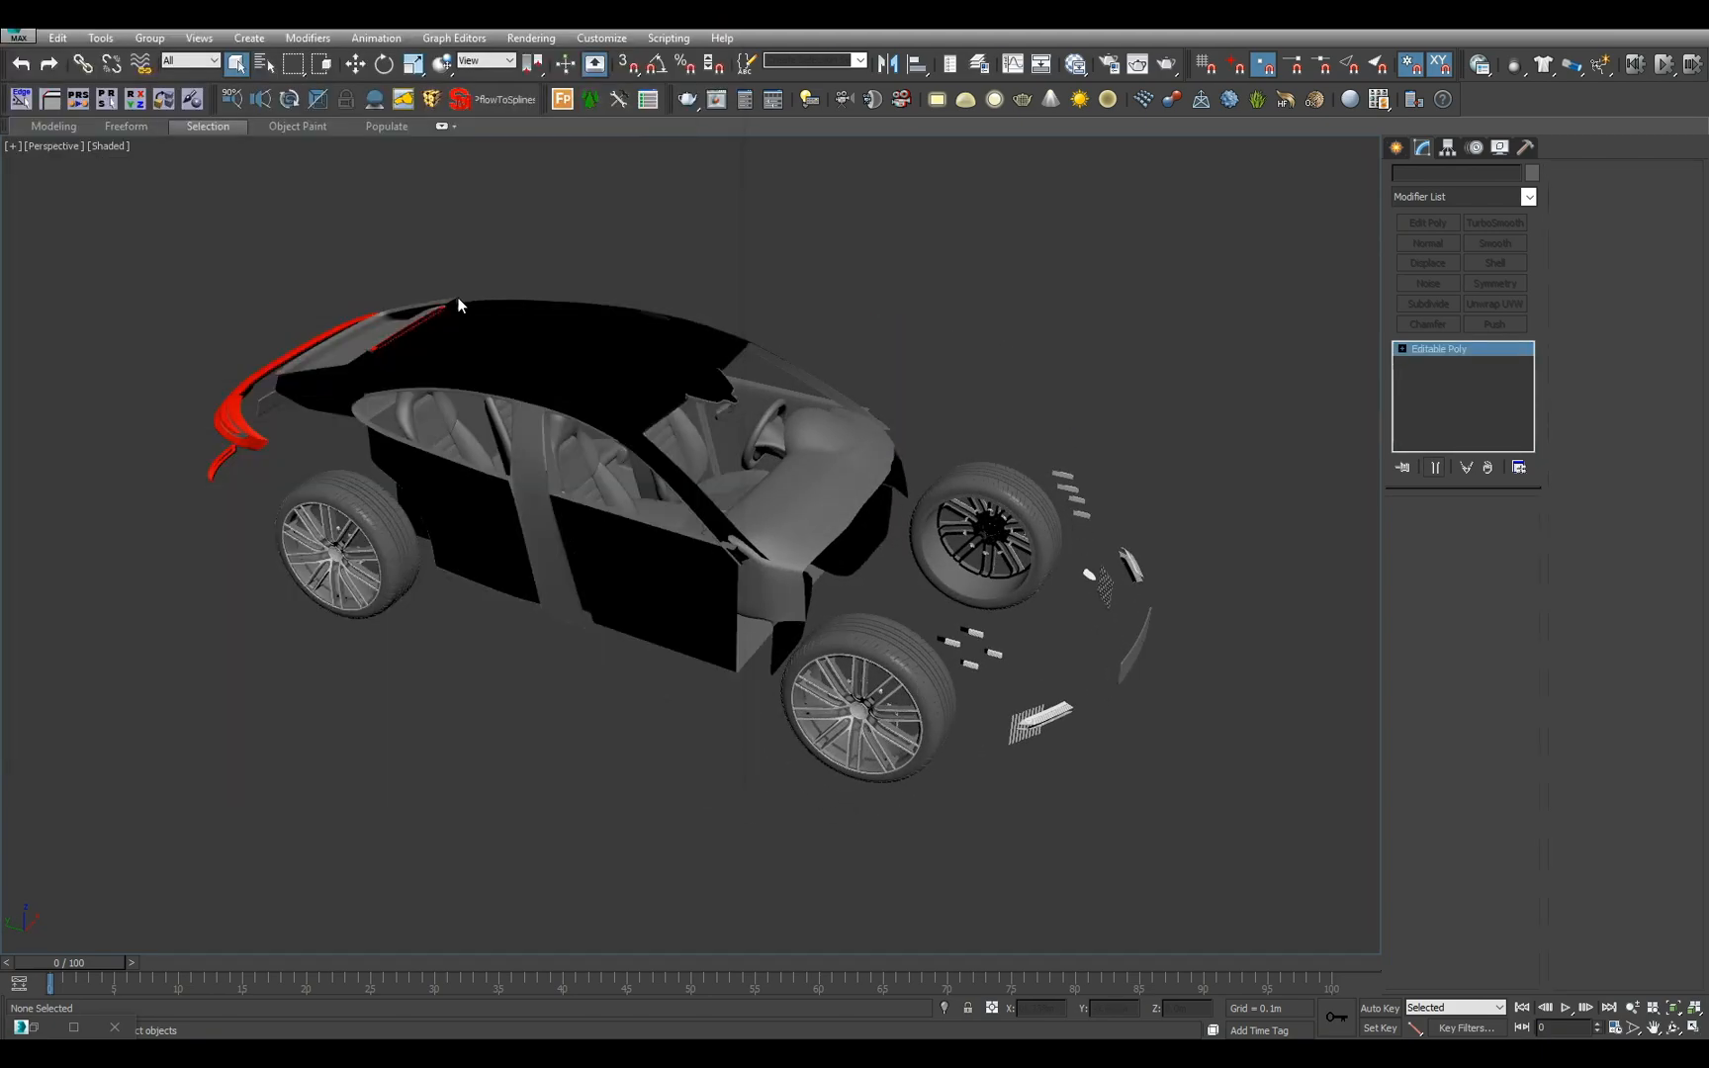
{"action": "key", "text": "z"}
{"action": "middle_click_drag", "start_coordinate": [954, 568], "coordinate": [775, 653], "text": "alt"}
{"action": "scroll", "coordinate": [752, 553], "scroll_direction": "down", "scroll_amount": 4}
{"action": "key", "text": "l"}
{"action": "key", "text": "p"}
{"action": "scroll", "coordinate": [550, 569], "scroll_direction": "down", "scroll_amount": 4}
{"action": "scroll", "coordinate": [550, 569], "scroll_direction": "down", "scroll_amount": 5}
{"action": "scroll", "coordinate": [828, 644], "scroll_direction": "down", "scroll_amount": 3}
- Select logo_01 through logo_05 by name and isolate them
{"action": "key", "text": "h"}
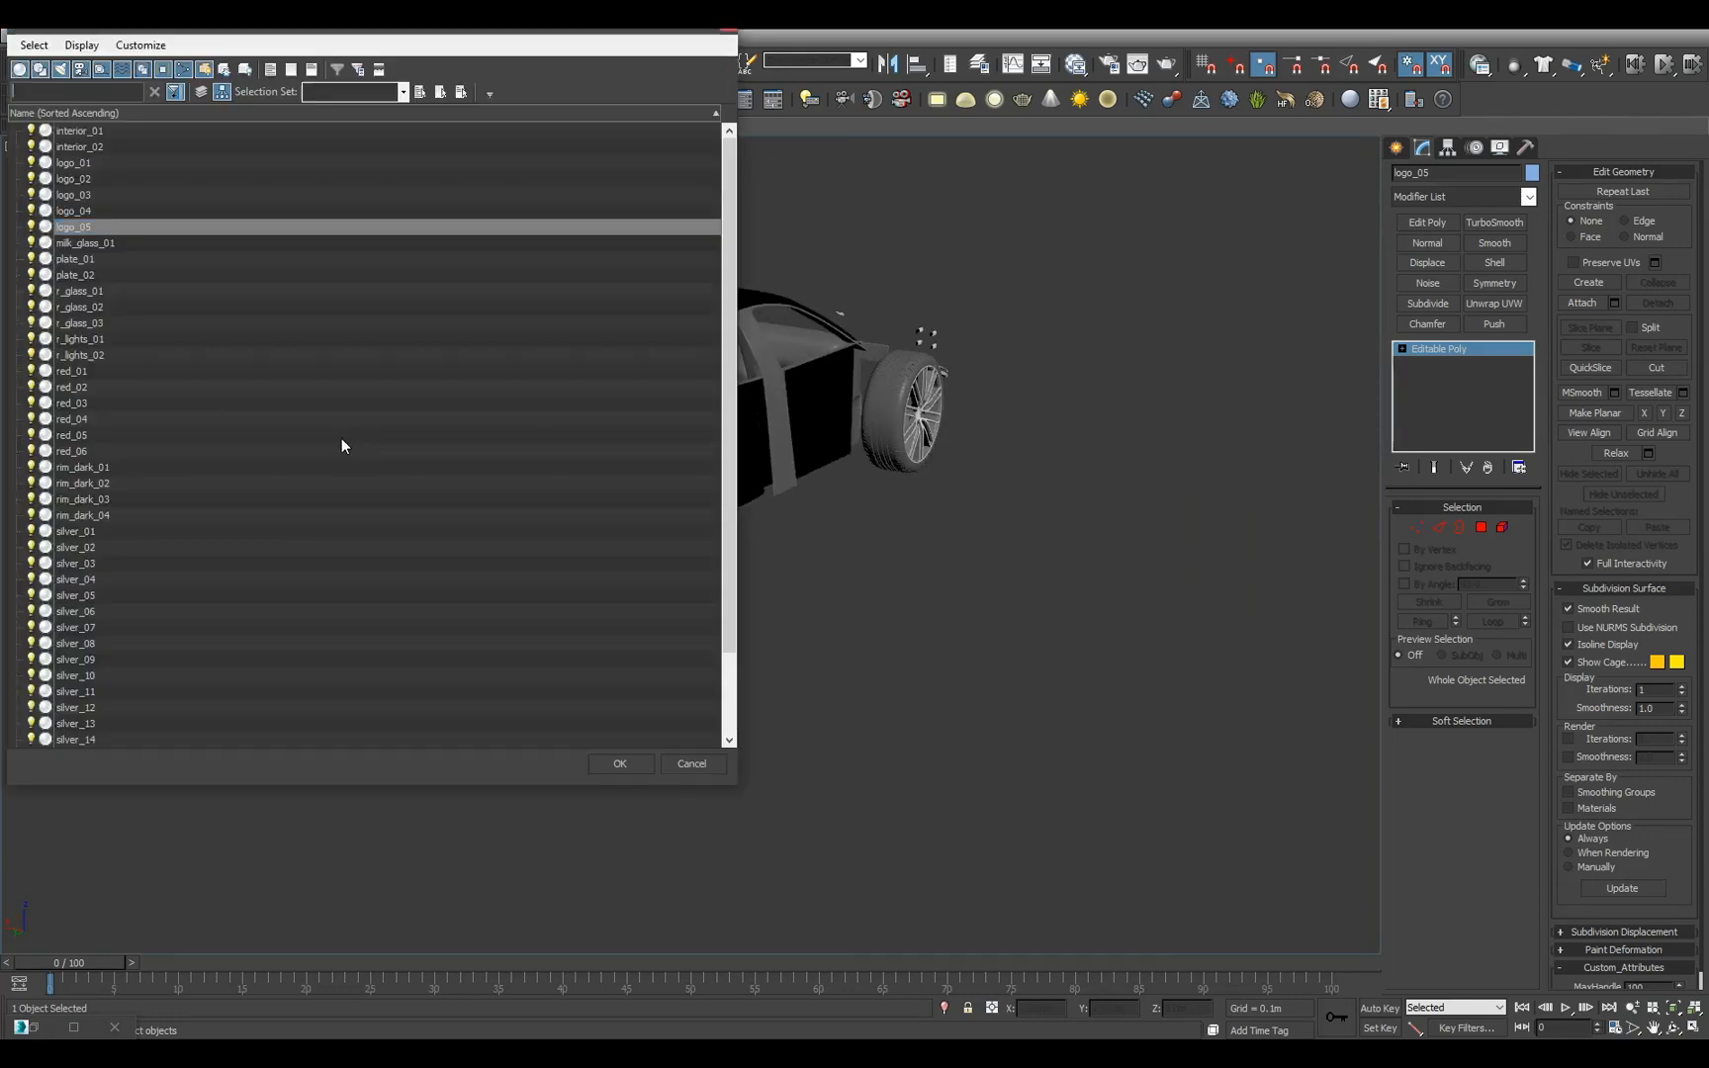
{"action": "left_click", "coordinate": [148, 162], "text": "shift"}
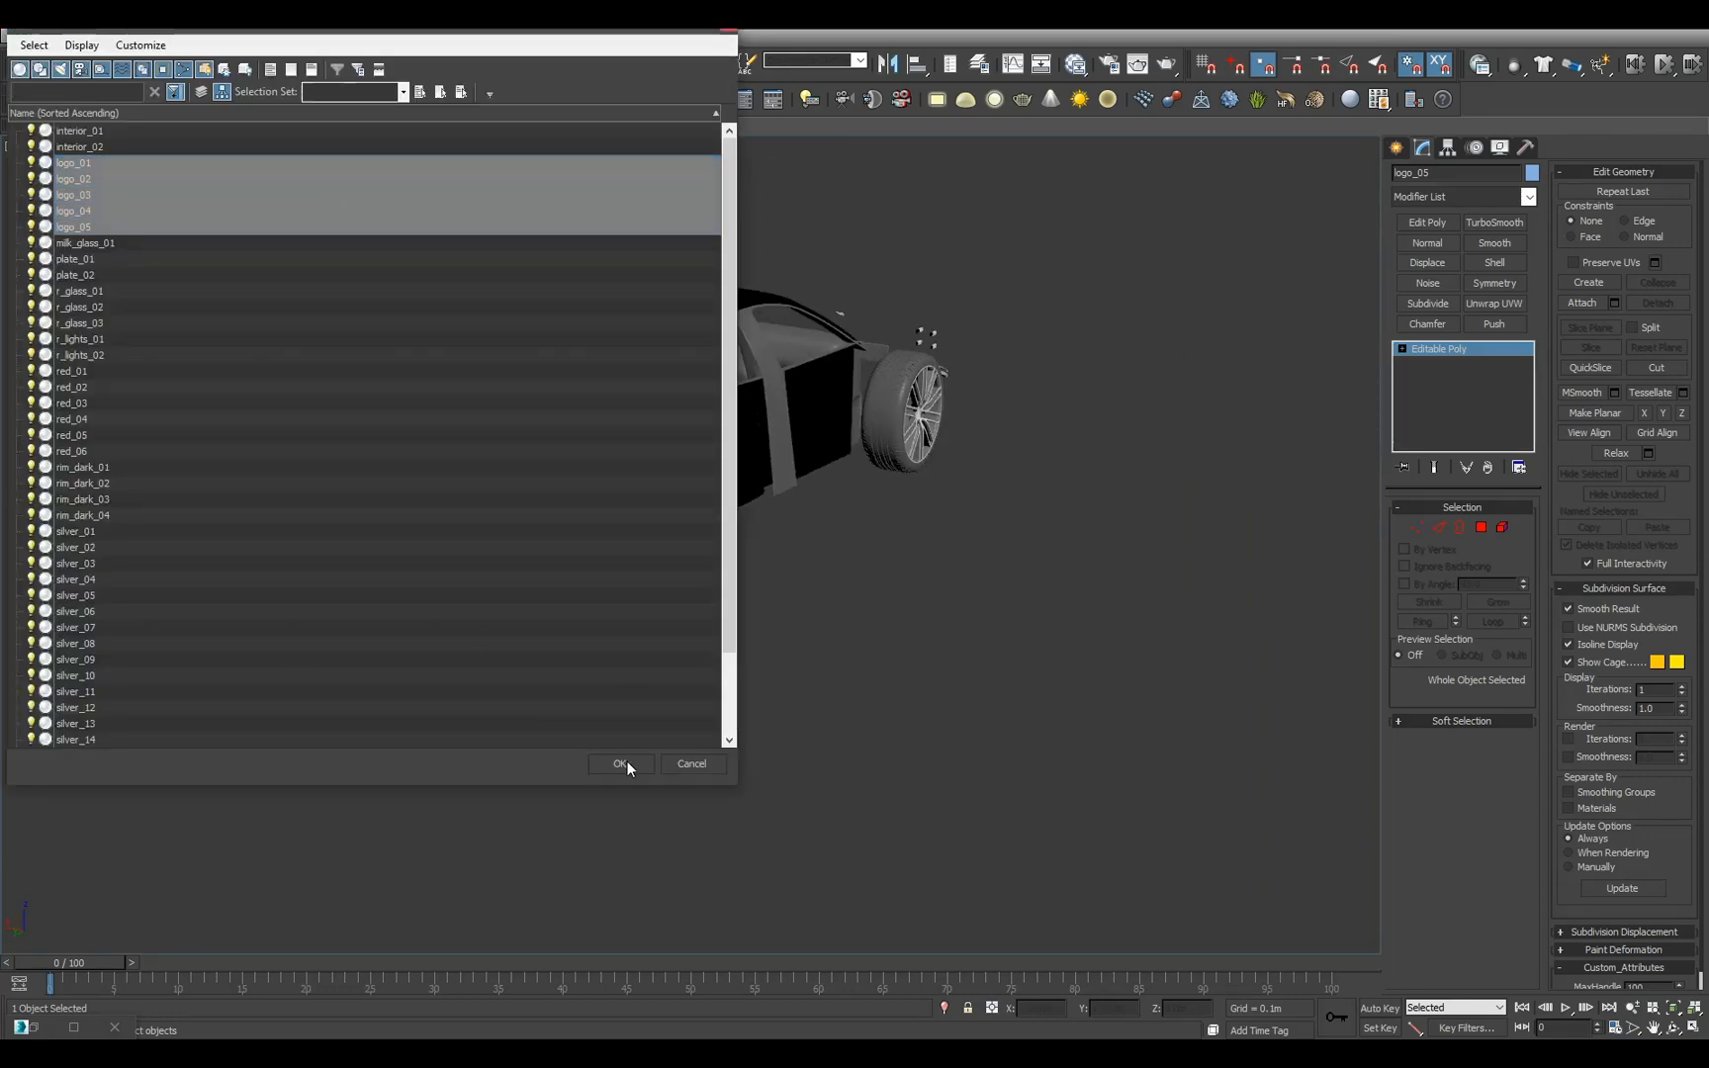
{"action": "left_click", "coordinate": [627, 763]}
{"action": "key", "text": "alt+q"}
{"action": "middle_click_drag", "start_coordinate": [832, 733], "coordinate": [719, 700], "text": "alt"}
{"action": "scroll", "coordinate": [747, 713], "scroll_direction": "up", "scroll_amount": 3}
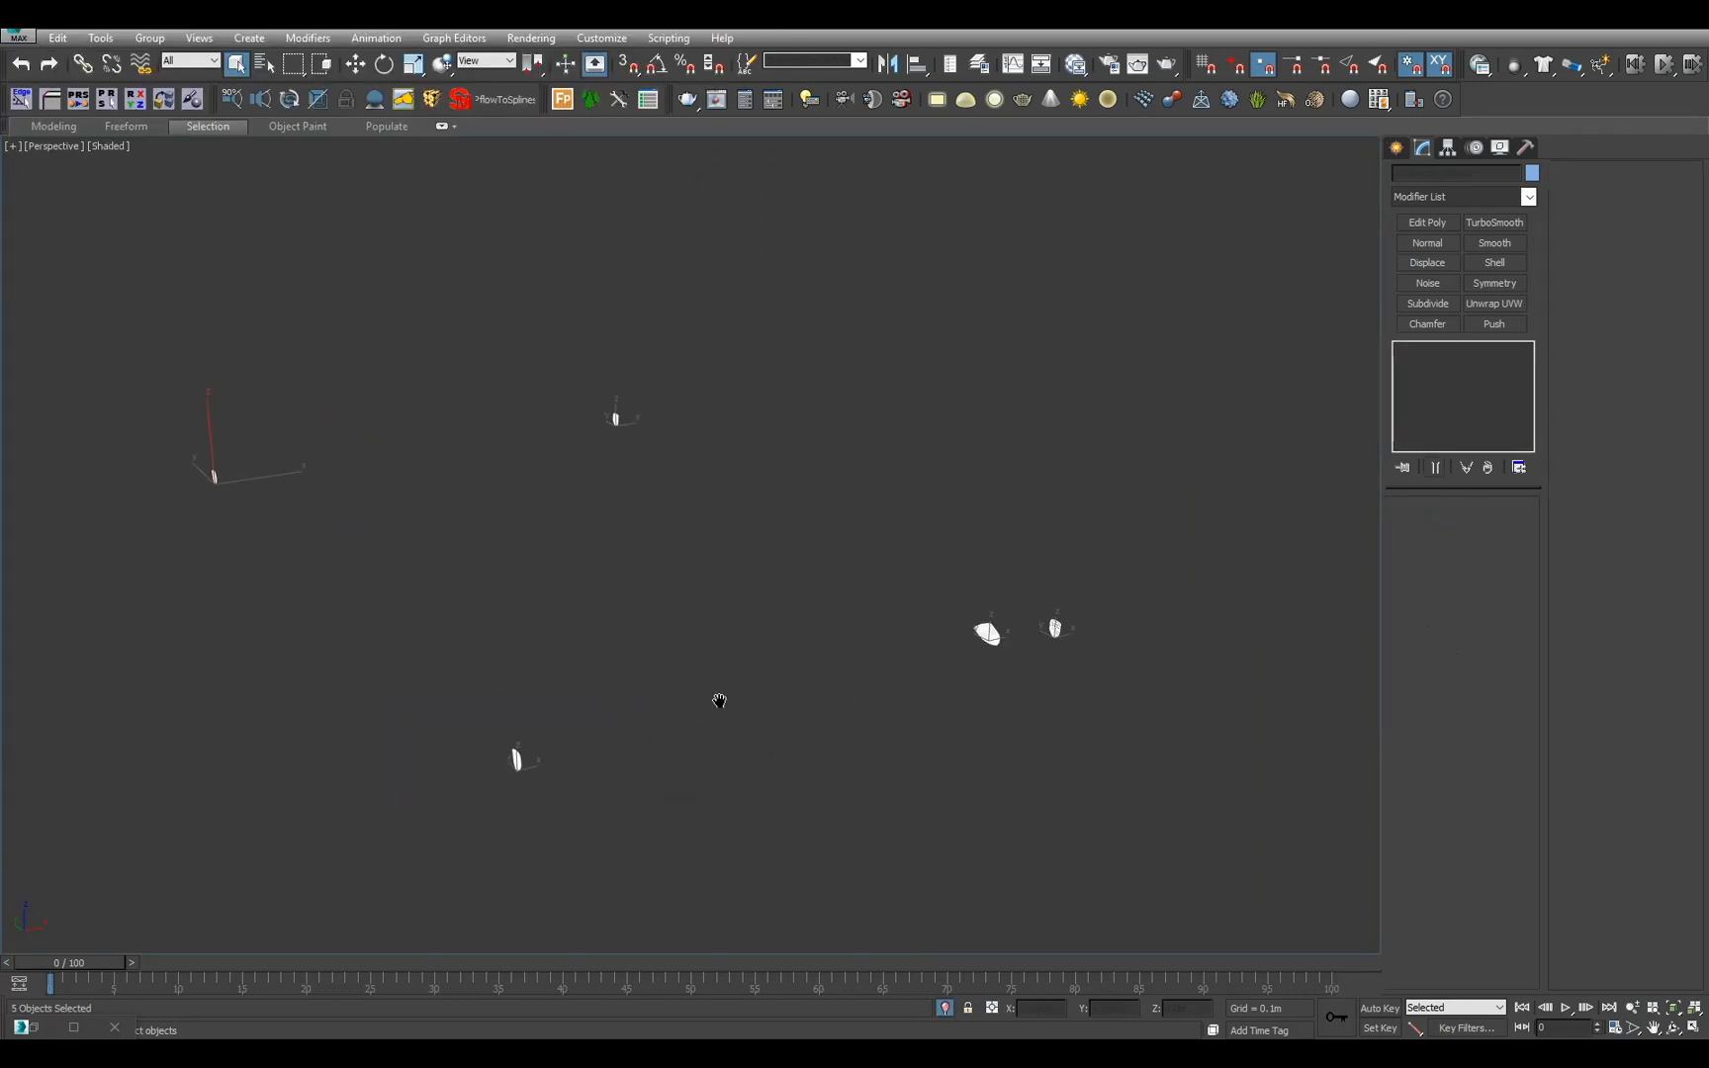
- Rename the hood emblem logo_01 as Logo_Hood
{"action": "left_click", "coordinate": [986, 631]}
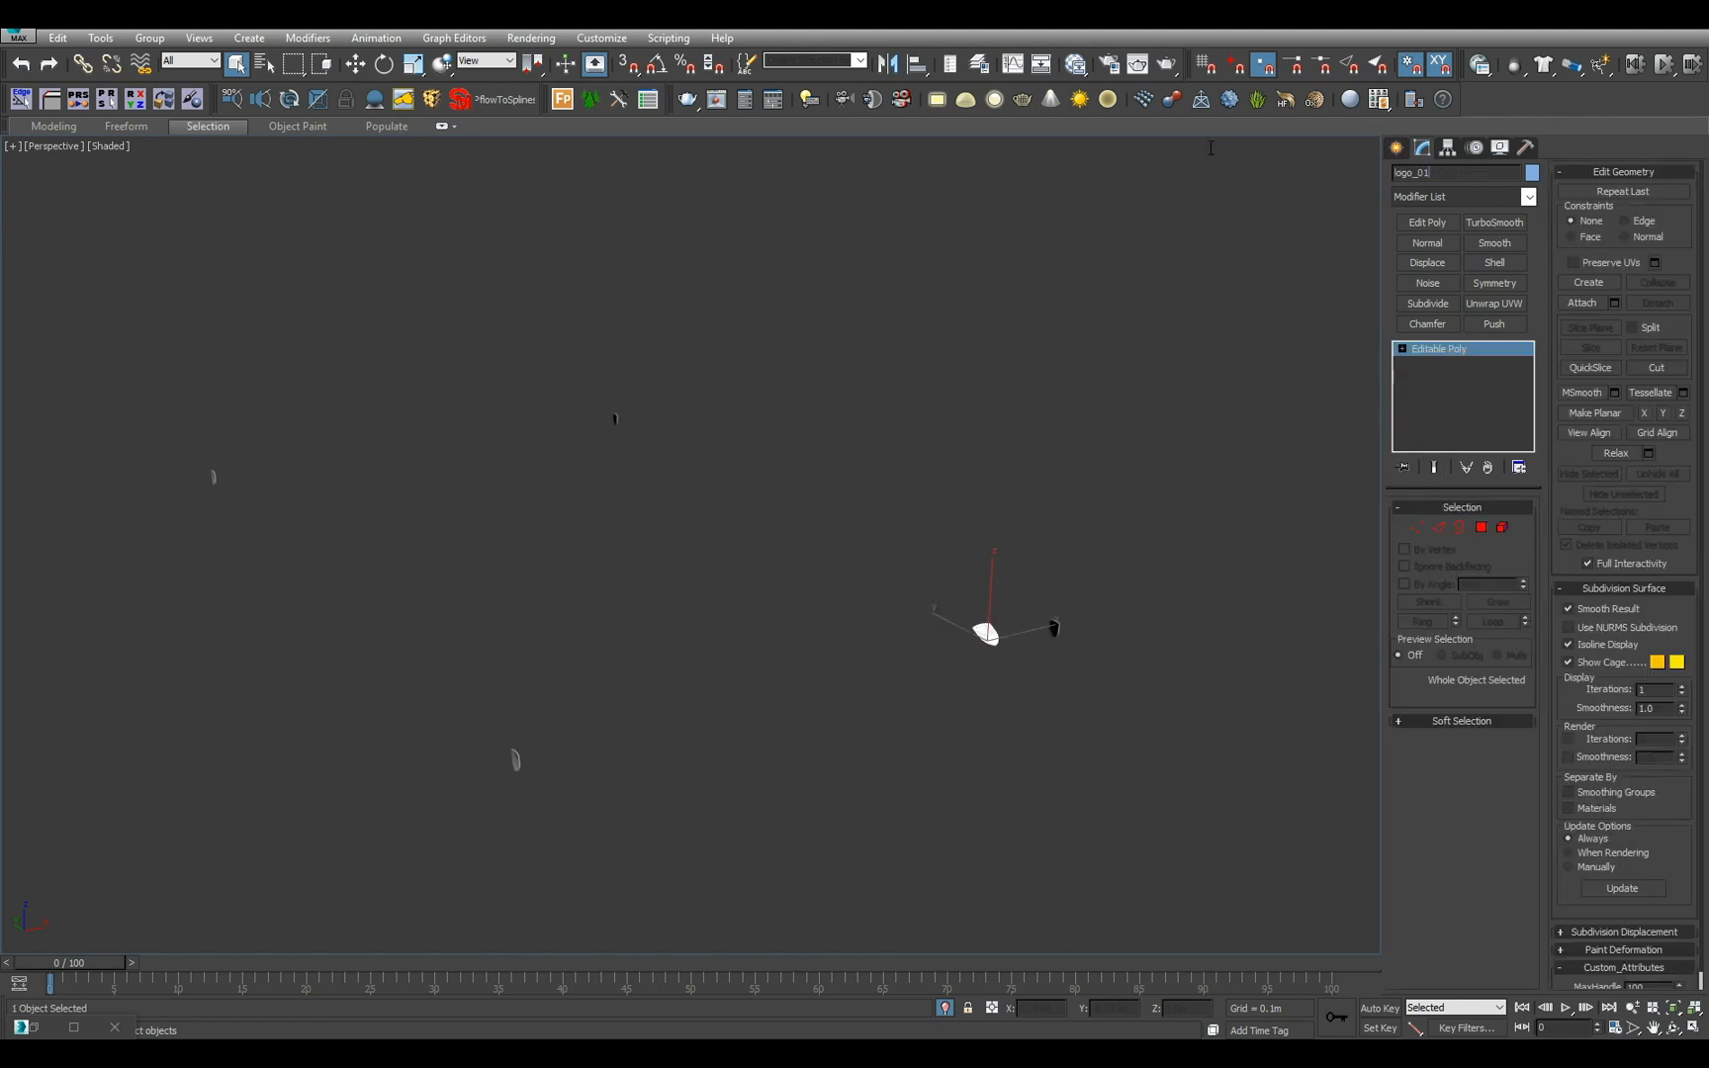
{"action": "left_click_drag", "start_coordinate": [1210, 147], "coordinate": [695, 130]}
{"action": "type", "text": "L"}
- Select the four wheel logos and rename them with the base name Logo
{"action": "middle_click_drag", "start_coordinate": [390, 299], "coordinate": [531, 400], "text": "alt"}
{"action": "scroll", "coordinate": [532, 401], "scroll_direction": "down", "scroll_amount": 3}
{"action": "left_click_drag", "start_coordinate": [843, 744], "coordinate": [883, 751]}
{"action": "middle_click_drag", "start_coordinate": [682, 730], "coordinate": [857, 680], "text": "alt"}
{"action": "key", "text": "F2"}
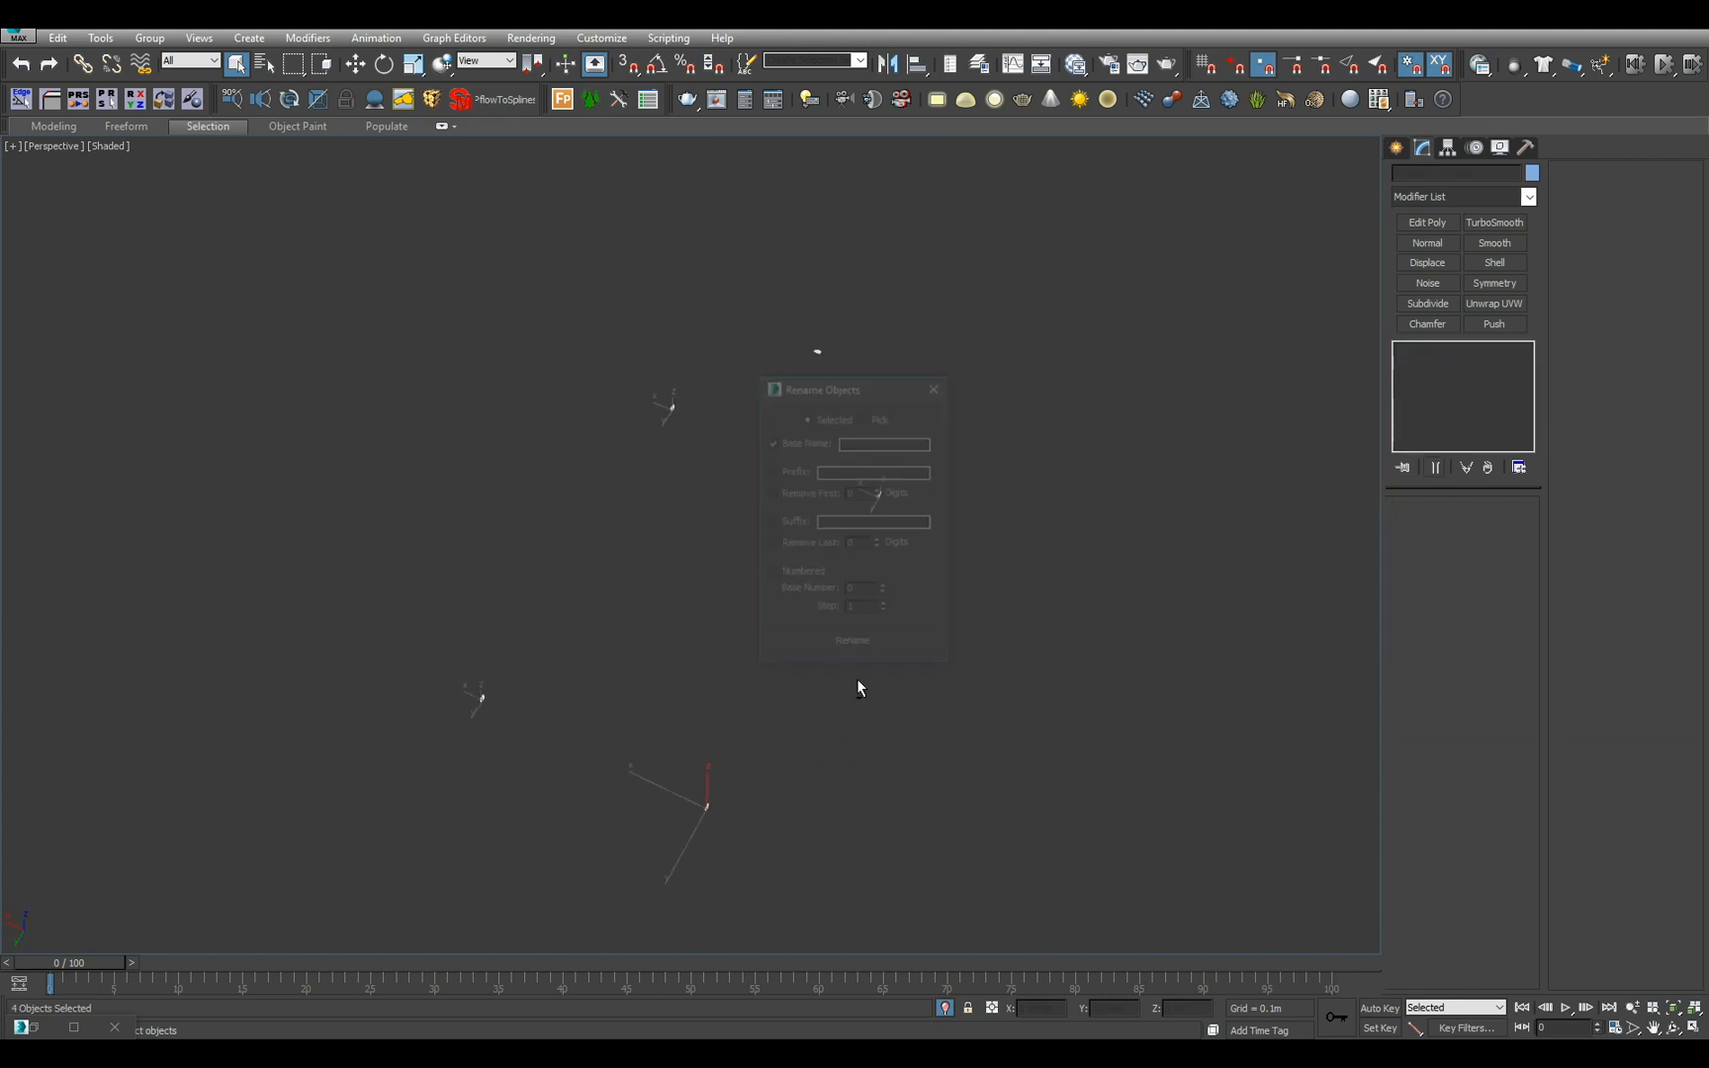
{"action": "left_click", "coordinate": [871, 442]}
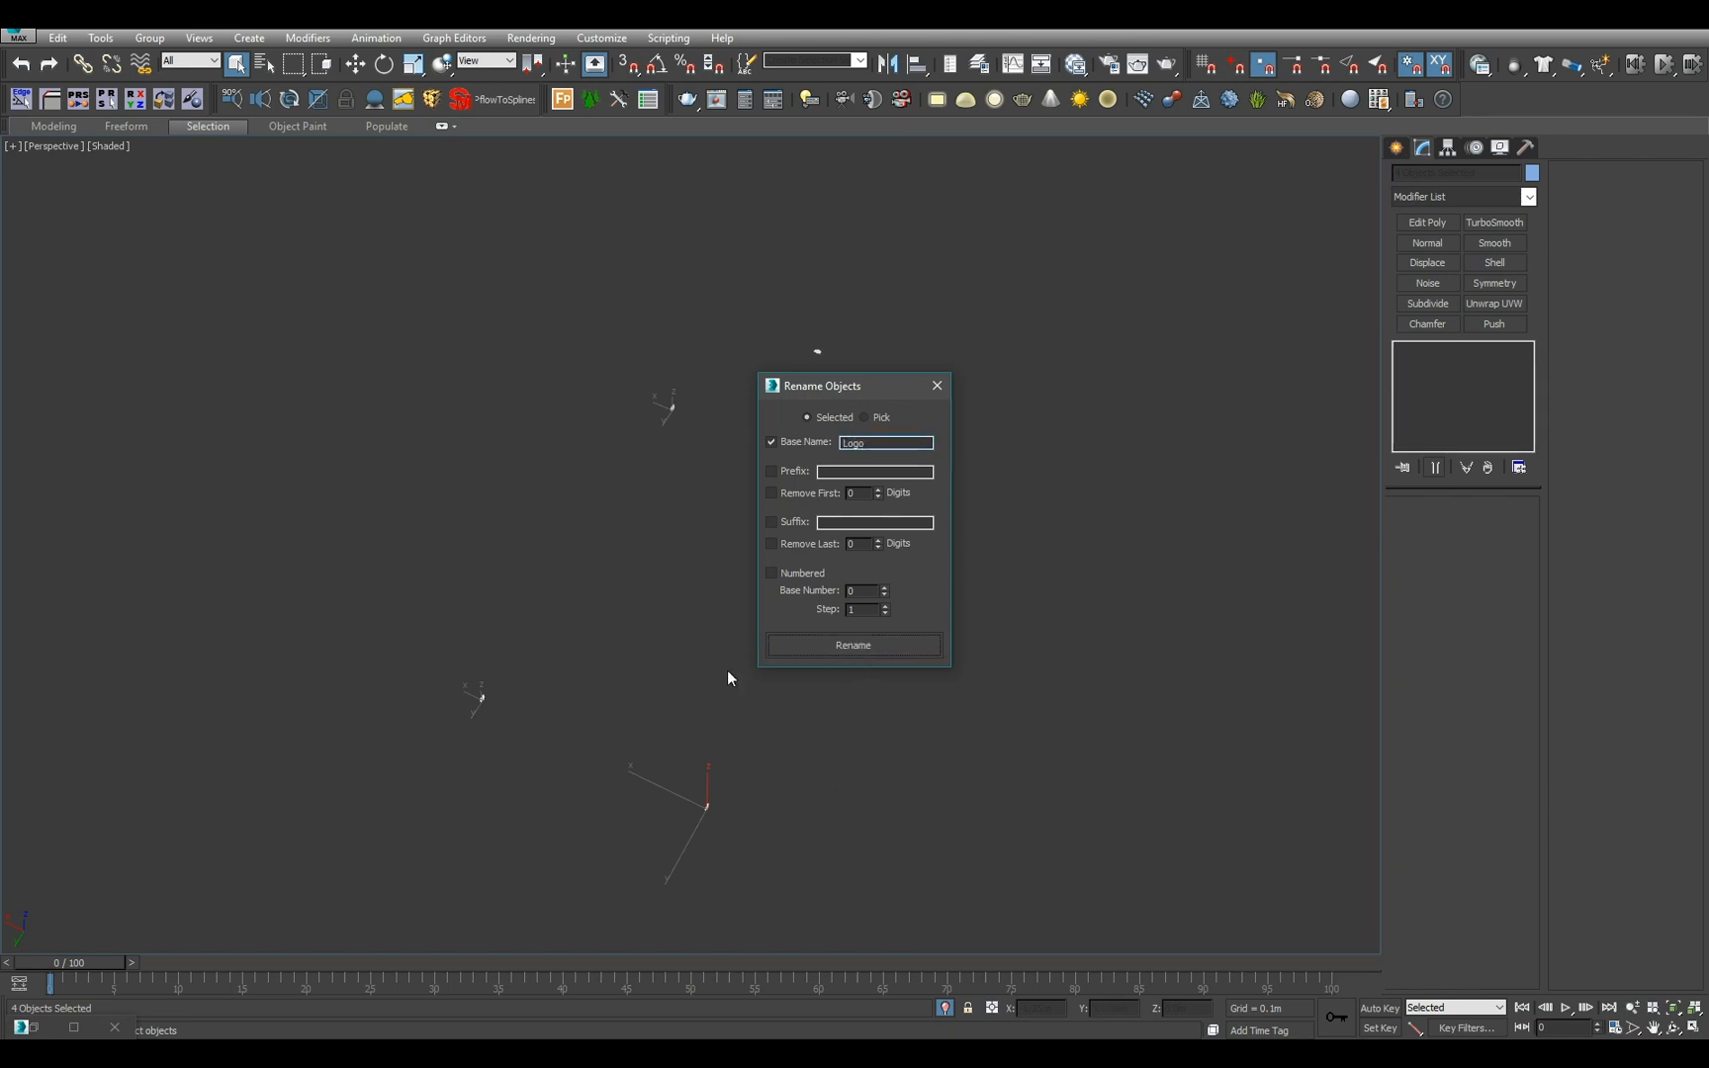
- Turn off the base name and append the suffix _Wheel_FL to the front-left wheel logo's name
{"action": "middle_click_drag", "start_coordinate": [729, 676], "coordinate": [517, 679], "text": "alt"}
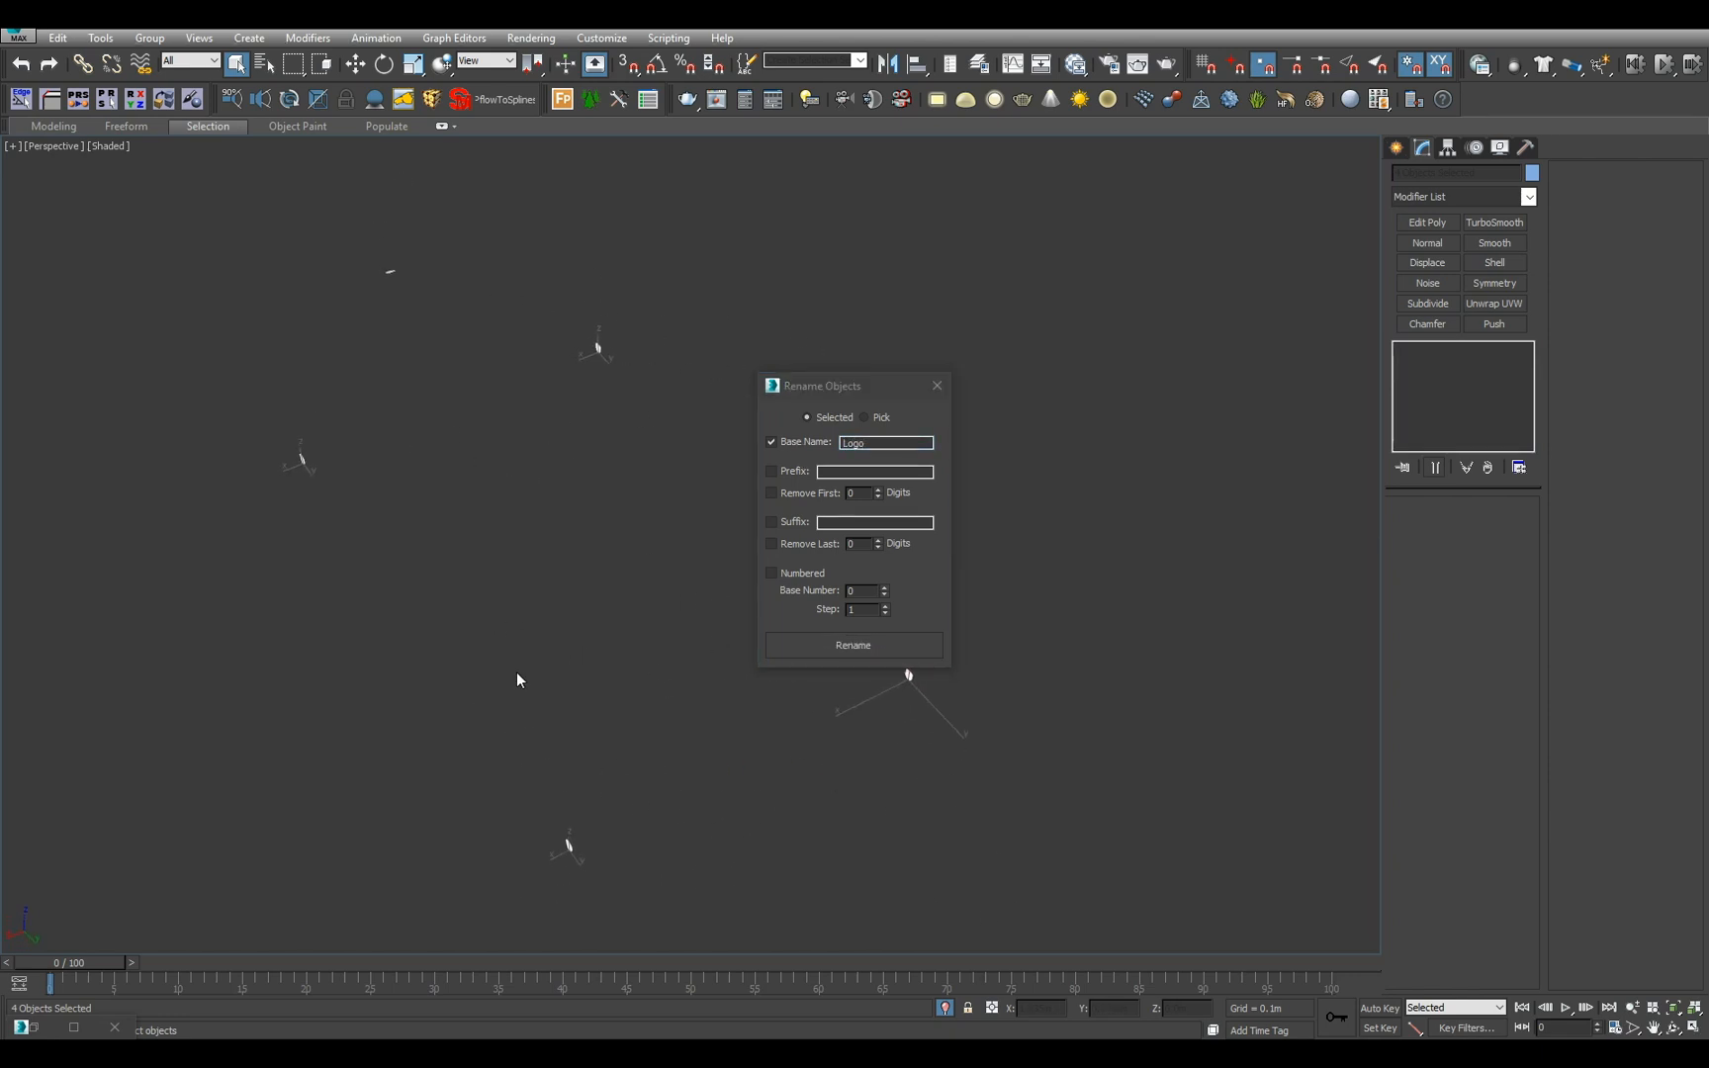
{"action": "left_click_drag", "start_coordinate": [348, 488], "coordinate": [352, 492]}
{"action": "left_click", "coordinate": [772, 443]}
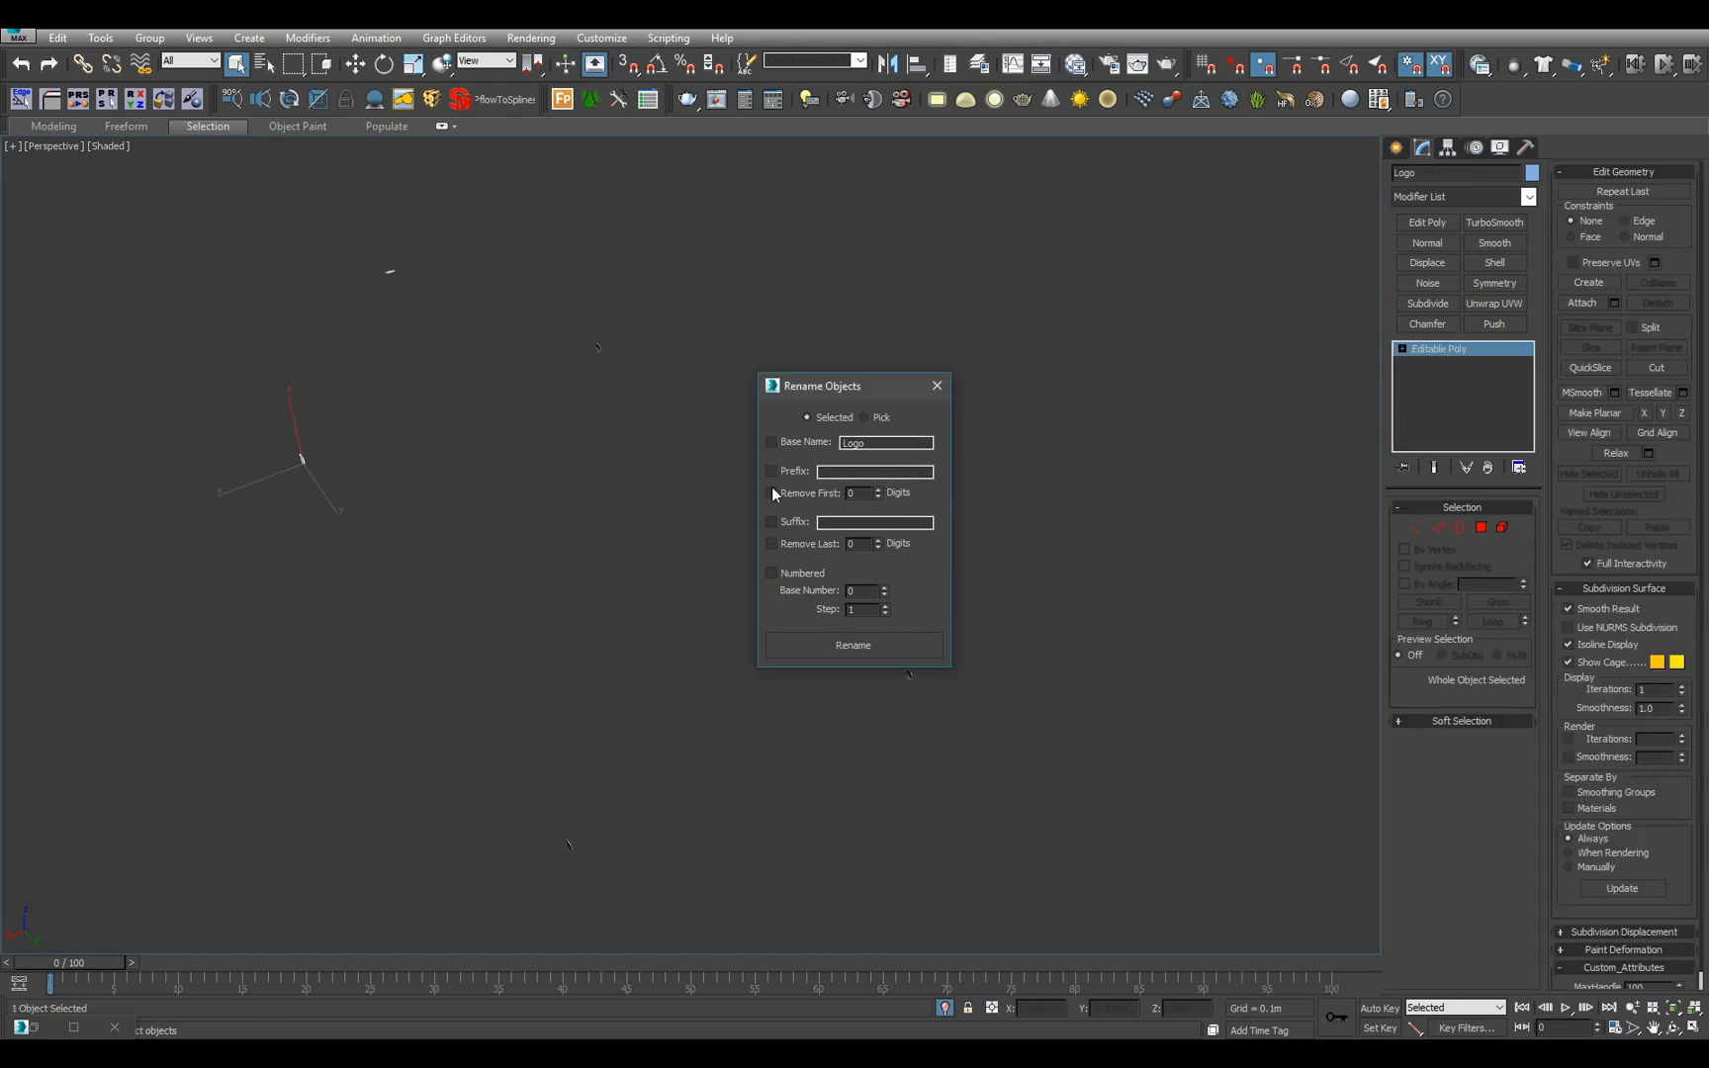
{"action": "left_click", "coordinate": [821, 522]}
{"action": "type", "text": "_Wheel_FL"}
{"action": "left_click", "coordinate": [852, 641]}
- Append the suffix _Wheel_FR to the front-right wheel logo's name
{"action": "left_click", "coordinate": [598, 346]}
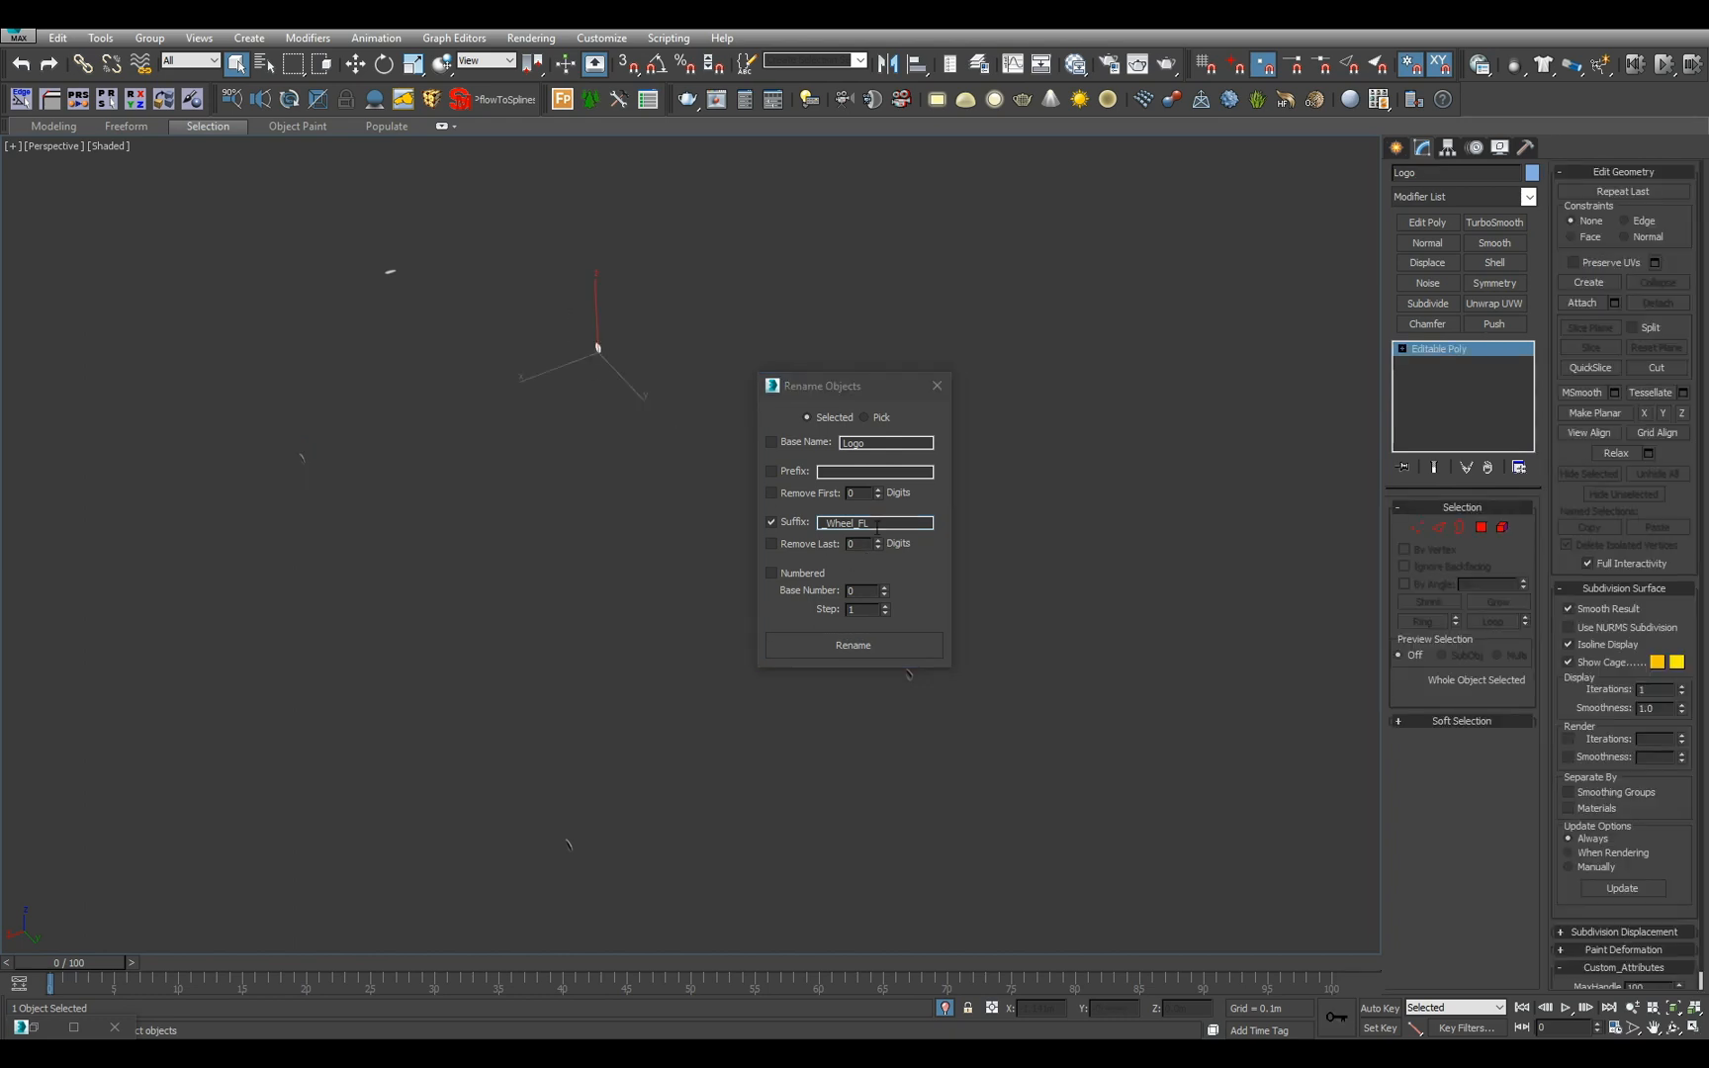
{"action": "left_click", "coordinate": [876, 527]}
{"action": "key", "text": "BackSpace"}
{"action": "type", "text": "R"}
{"action": "left_click", "coordinate": [864, 642]}
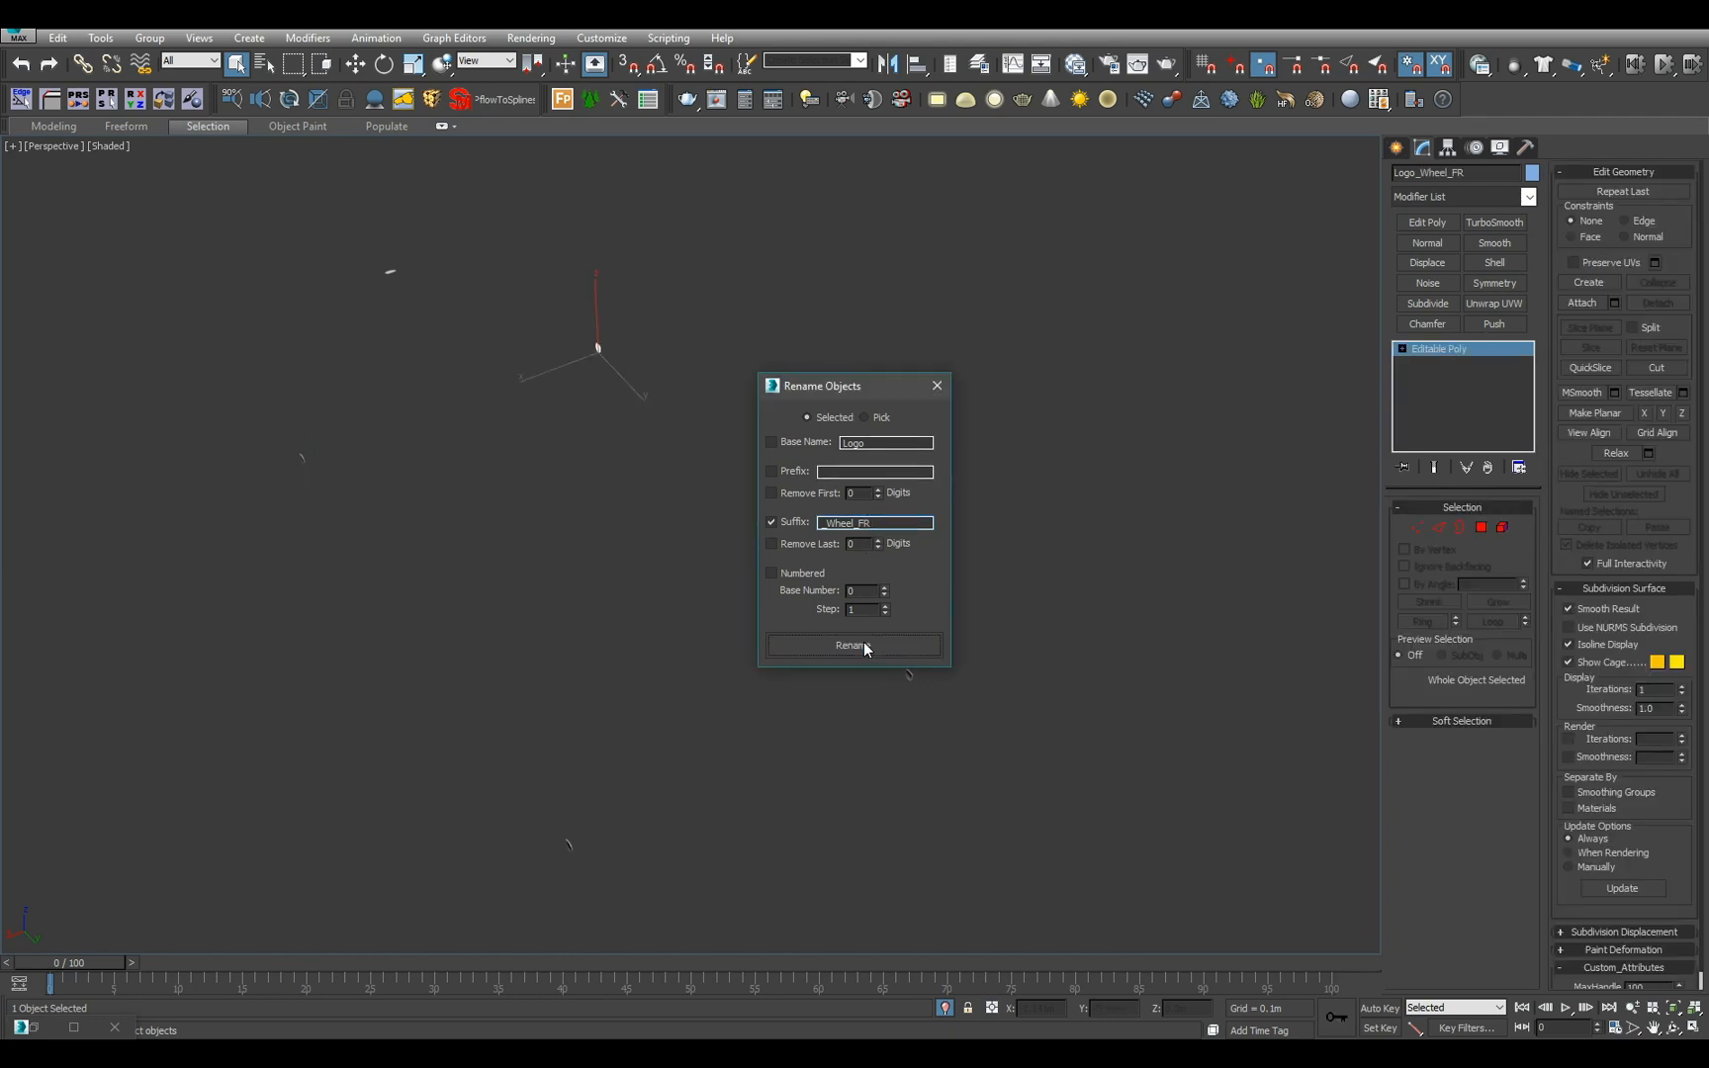
- Append the suffix _Wheel_RR to the rear-right wheel logo's name and _Wheel_RL to the rear-left one's
{"action": "left_click_drag", "start_coordinate": [841, 392], "coordinate": [1148, 484]}
{"action": "left_click", "coordinate": [908, 674]}
{"action": "left_click", "coordinate": [1195, 613]}
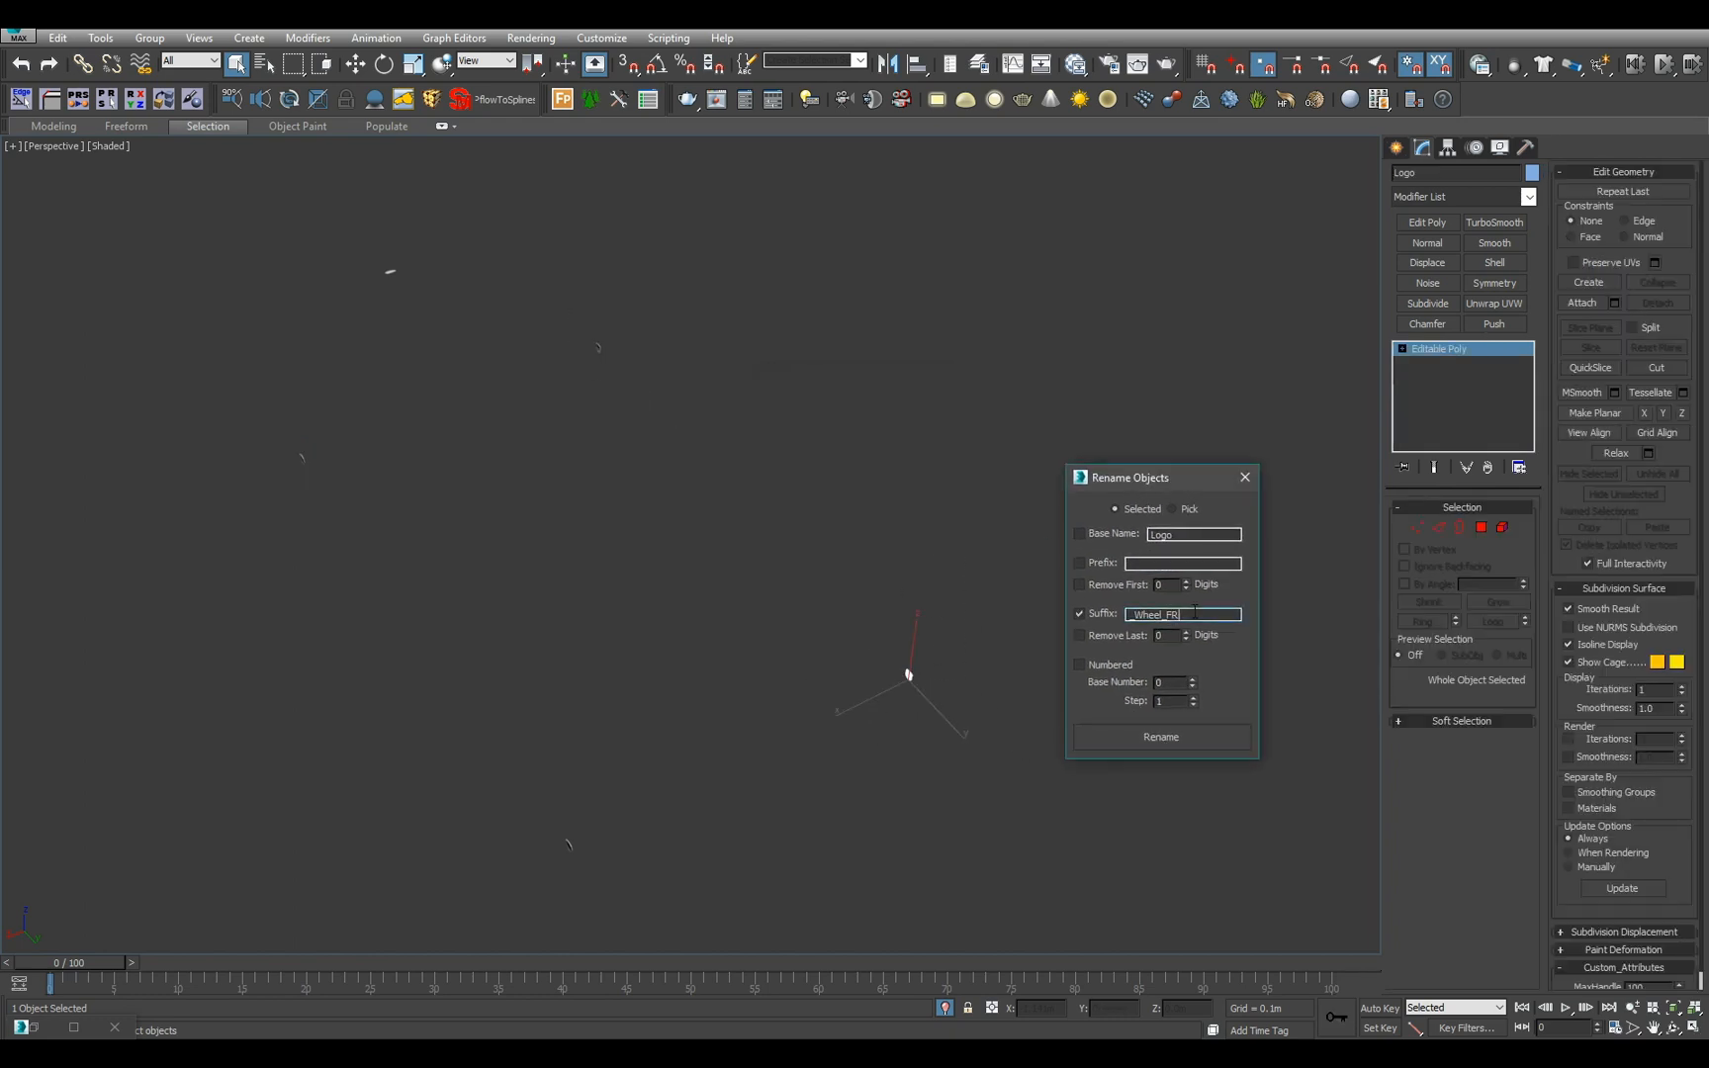
{"action": "left_click", "coordinate": [1210, 736]}
{"action": "left_click", "coordinate": [569, 844]}
{"action": "left_click", "coordinate": [1210, 615]}
{"action": "left_click", "coordinate": [1166, 737]}
- Check the logo names in the object list, hide the five logos and leave isolation
{"action": "left_click", "coordinate": [776, 543]}
{"action": "key", "text": "h"}
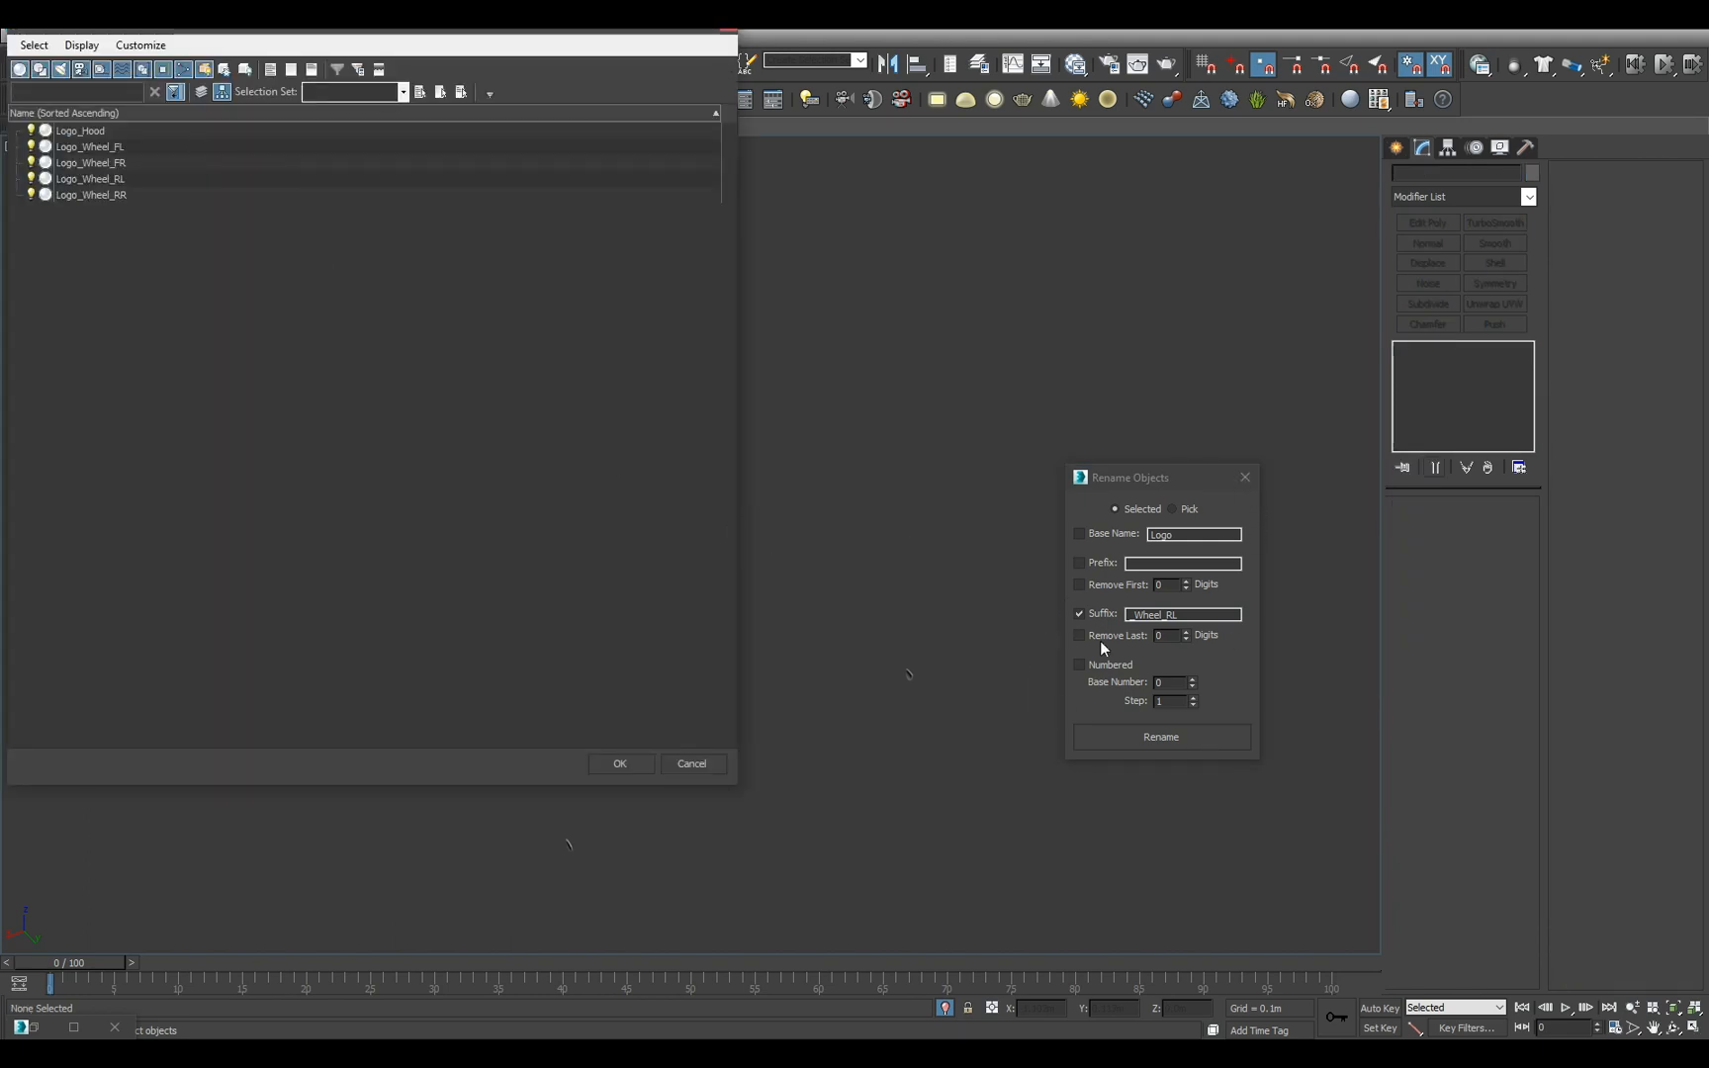
{"action": "left_click", "coordinate": [676, 763]}
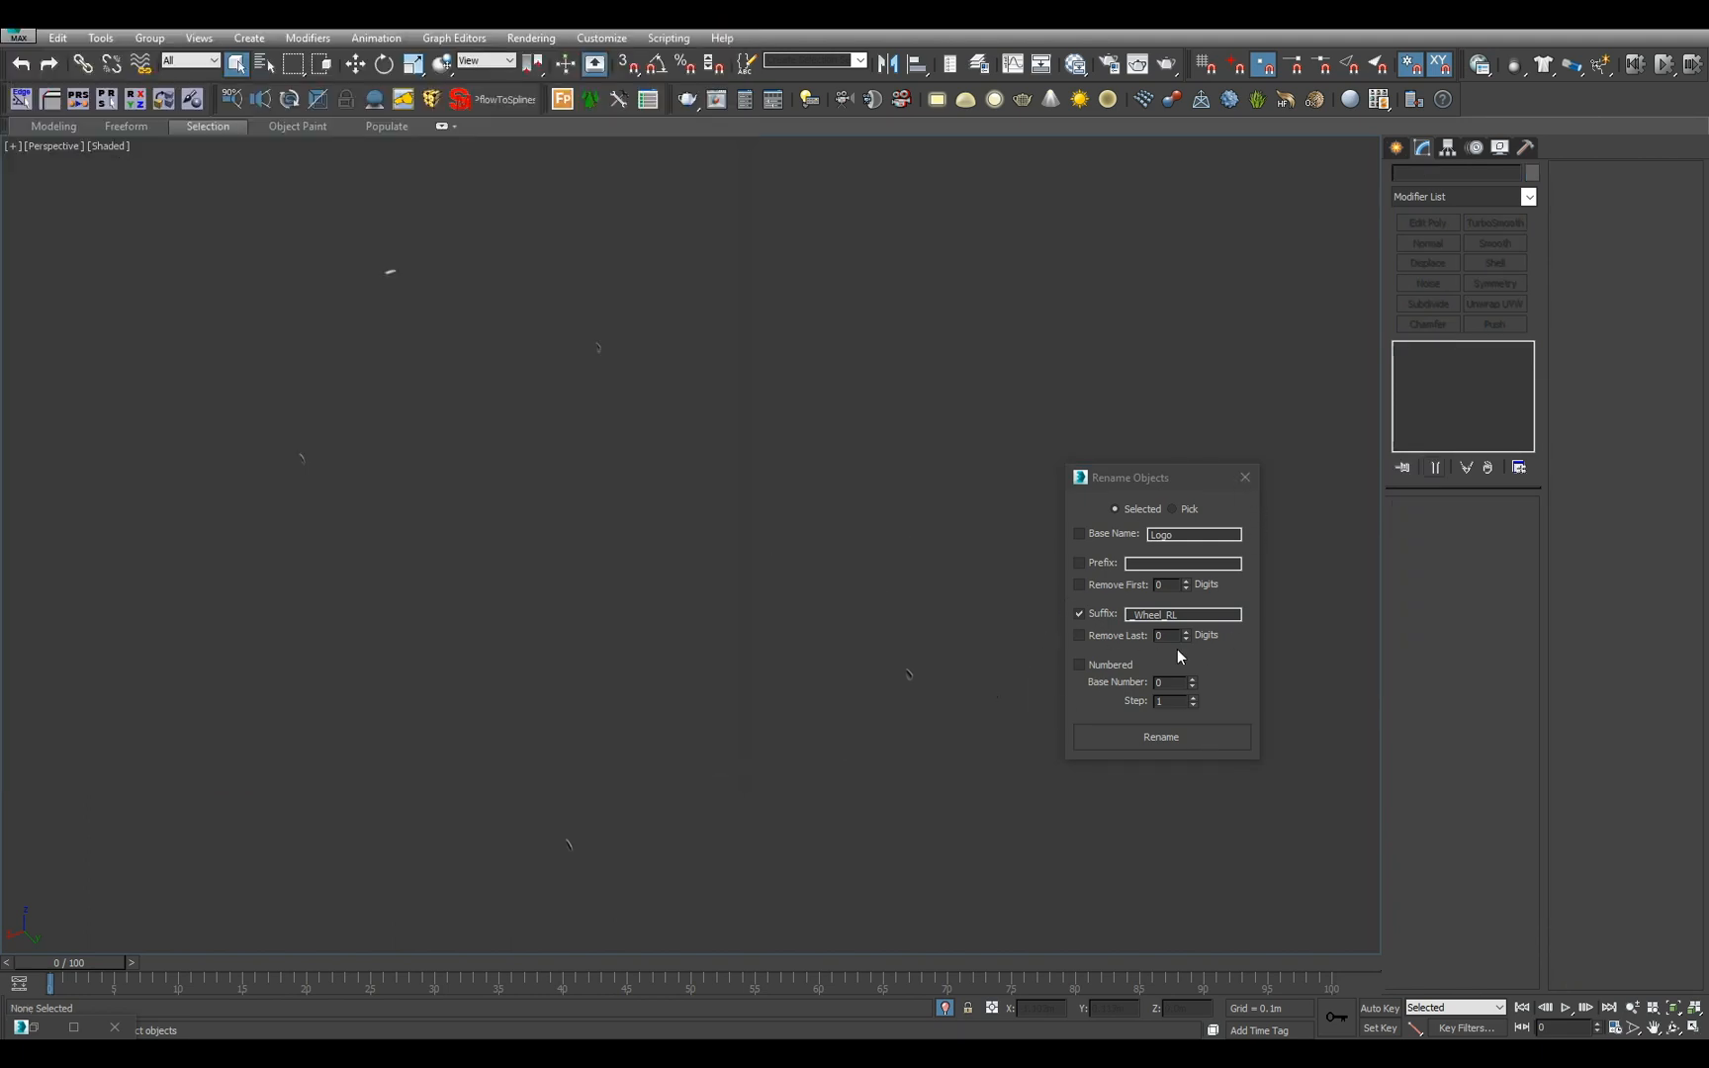
{"action": "left_click", "coordinate": [1244, 477]}
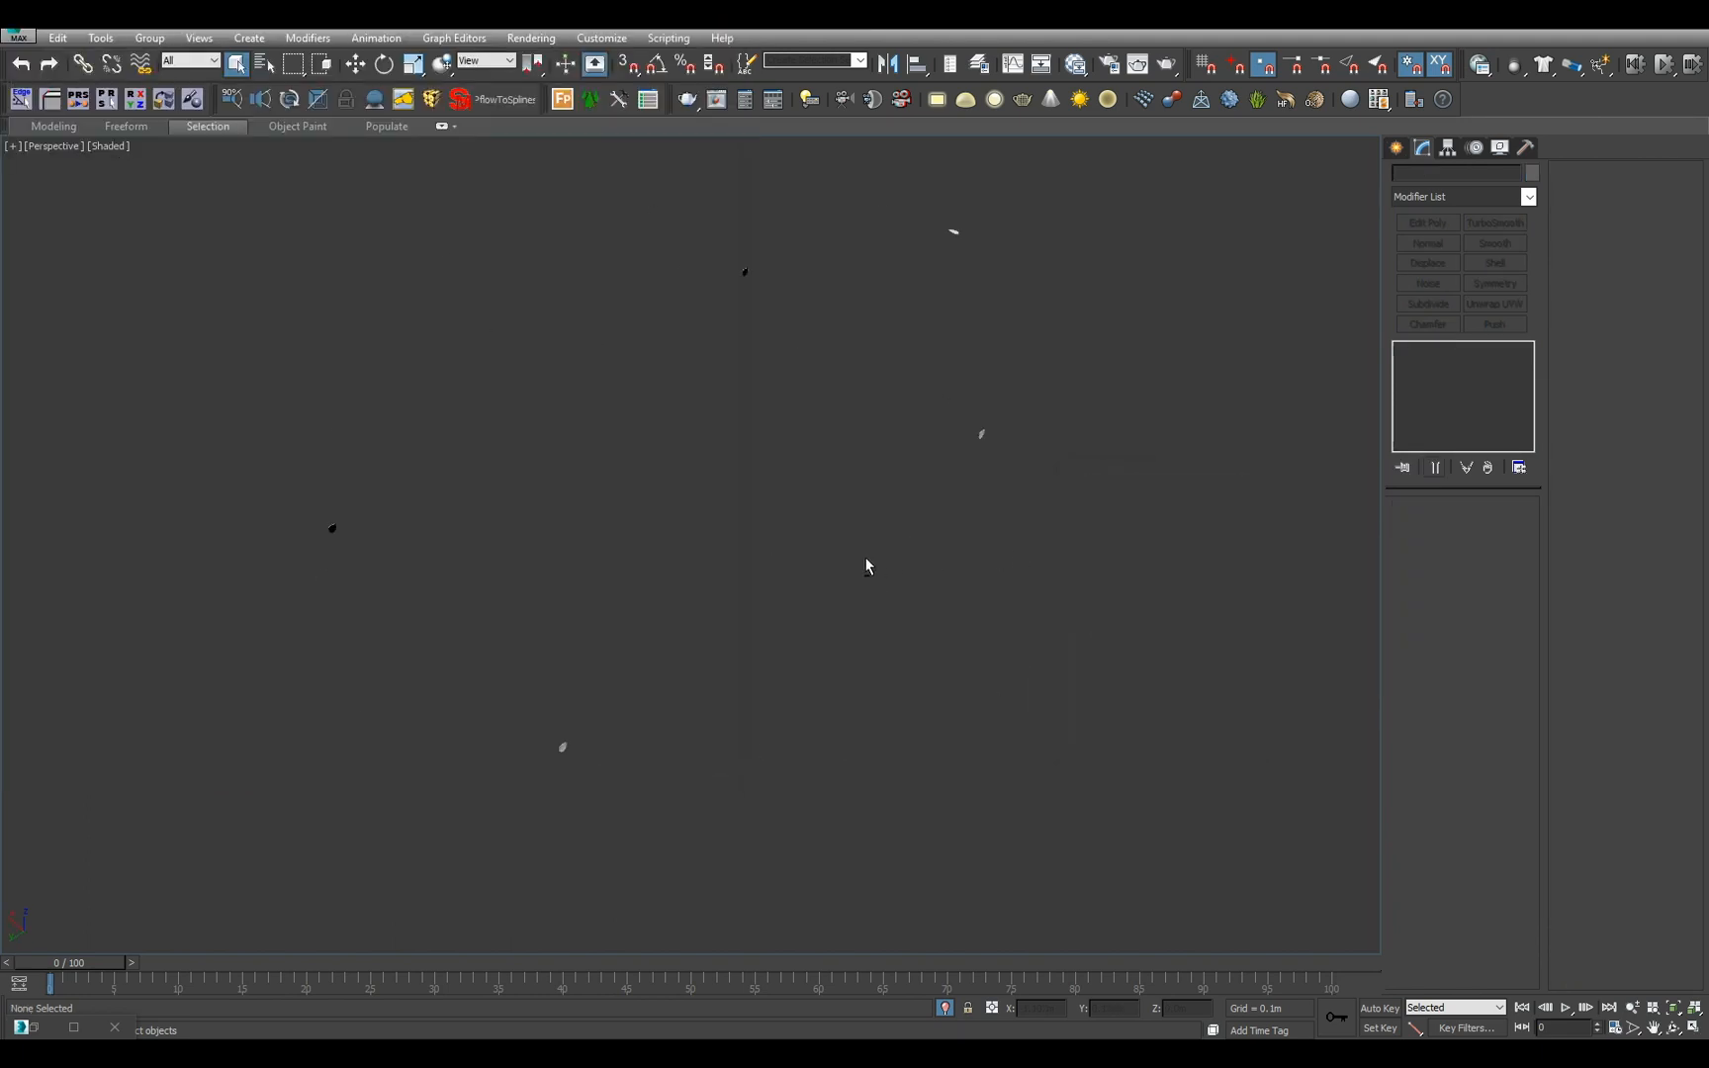
{"action": "left_click", "coordinate": [945, 1008]}
- Select interior_01 and interior_02 from the object list and isolate them
{"action": "key", "text": "h"}
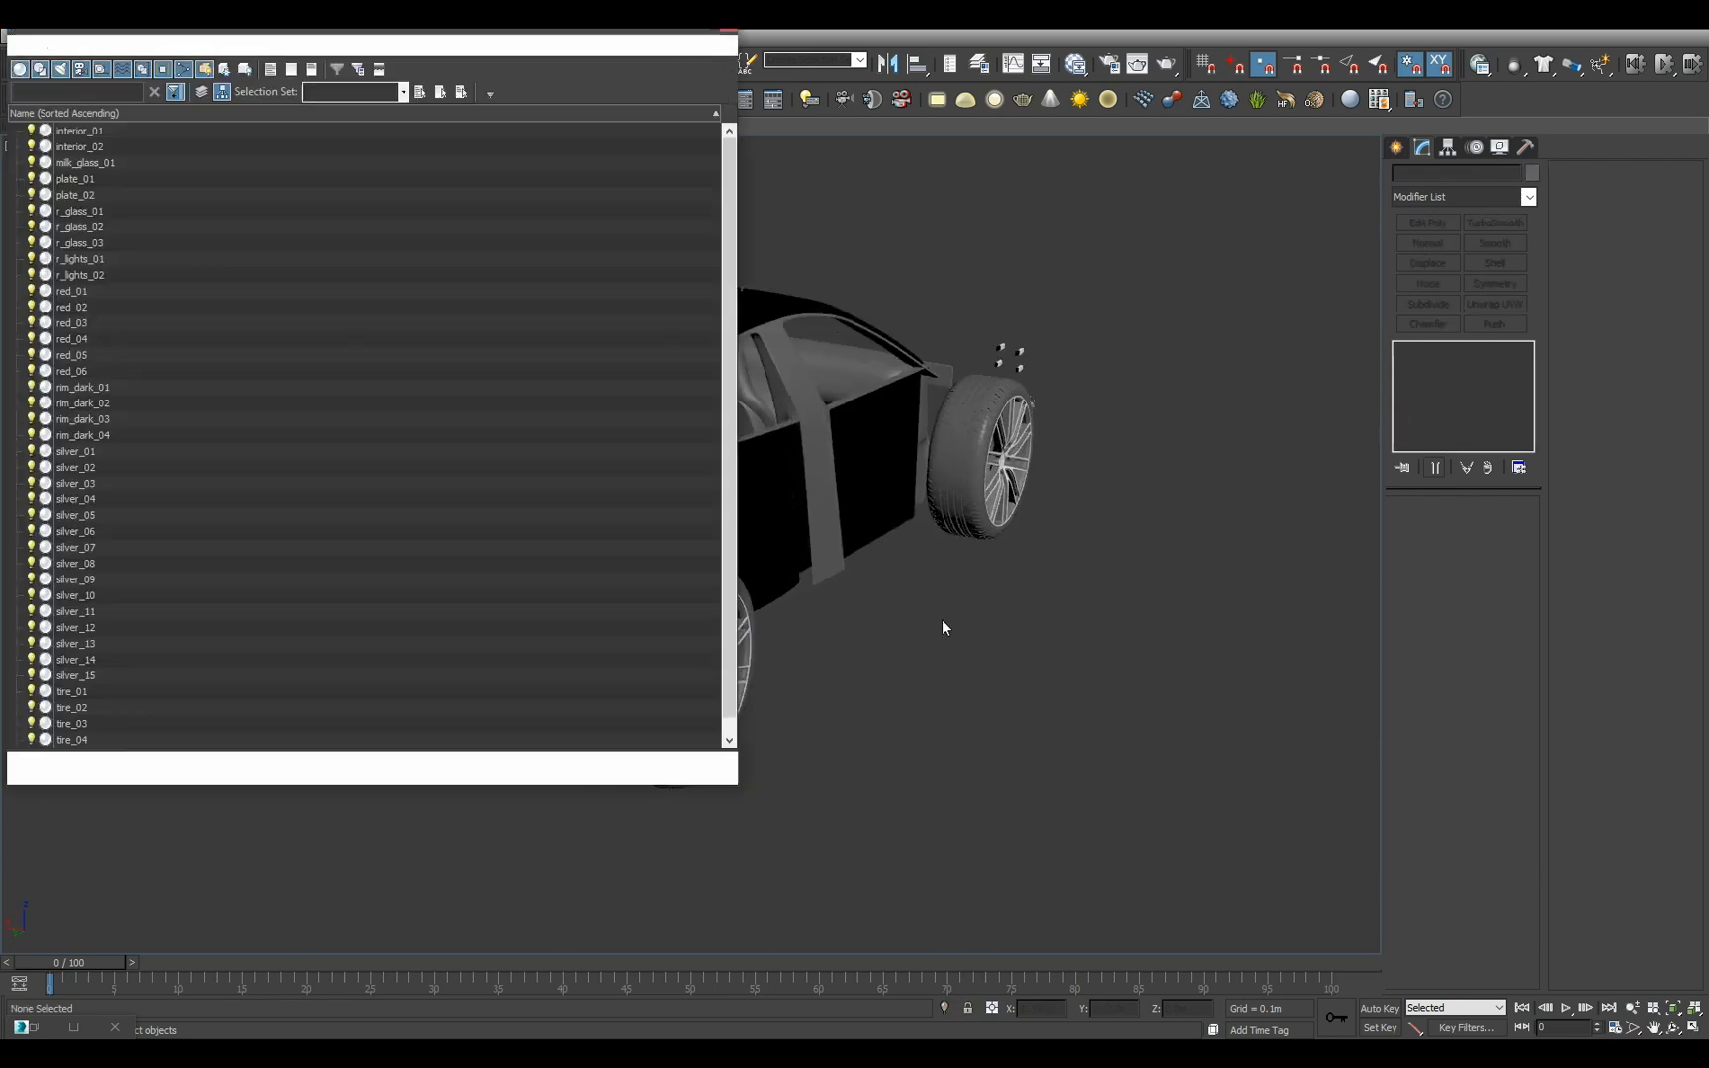
{"action": "left_click_drag", "start_coordinate": [736, 472], "coordinate": [736, 456]}
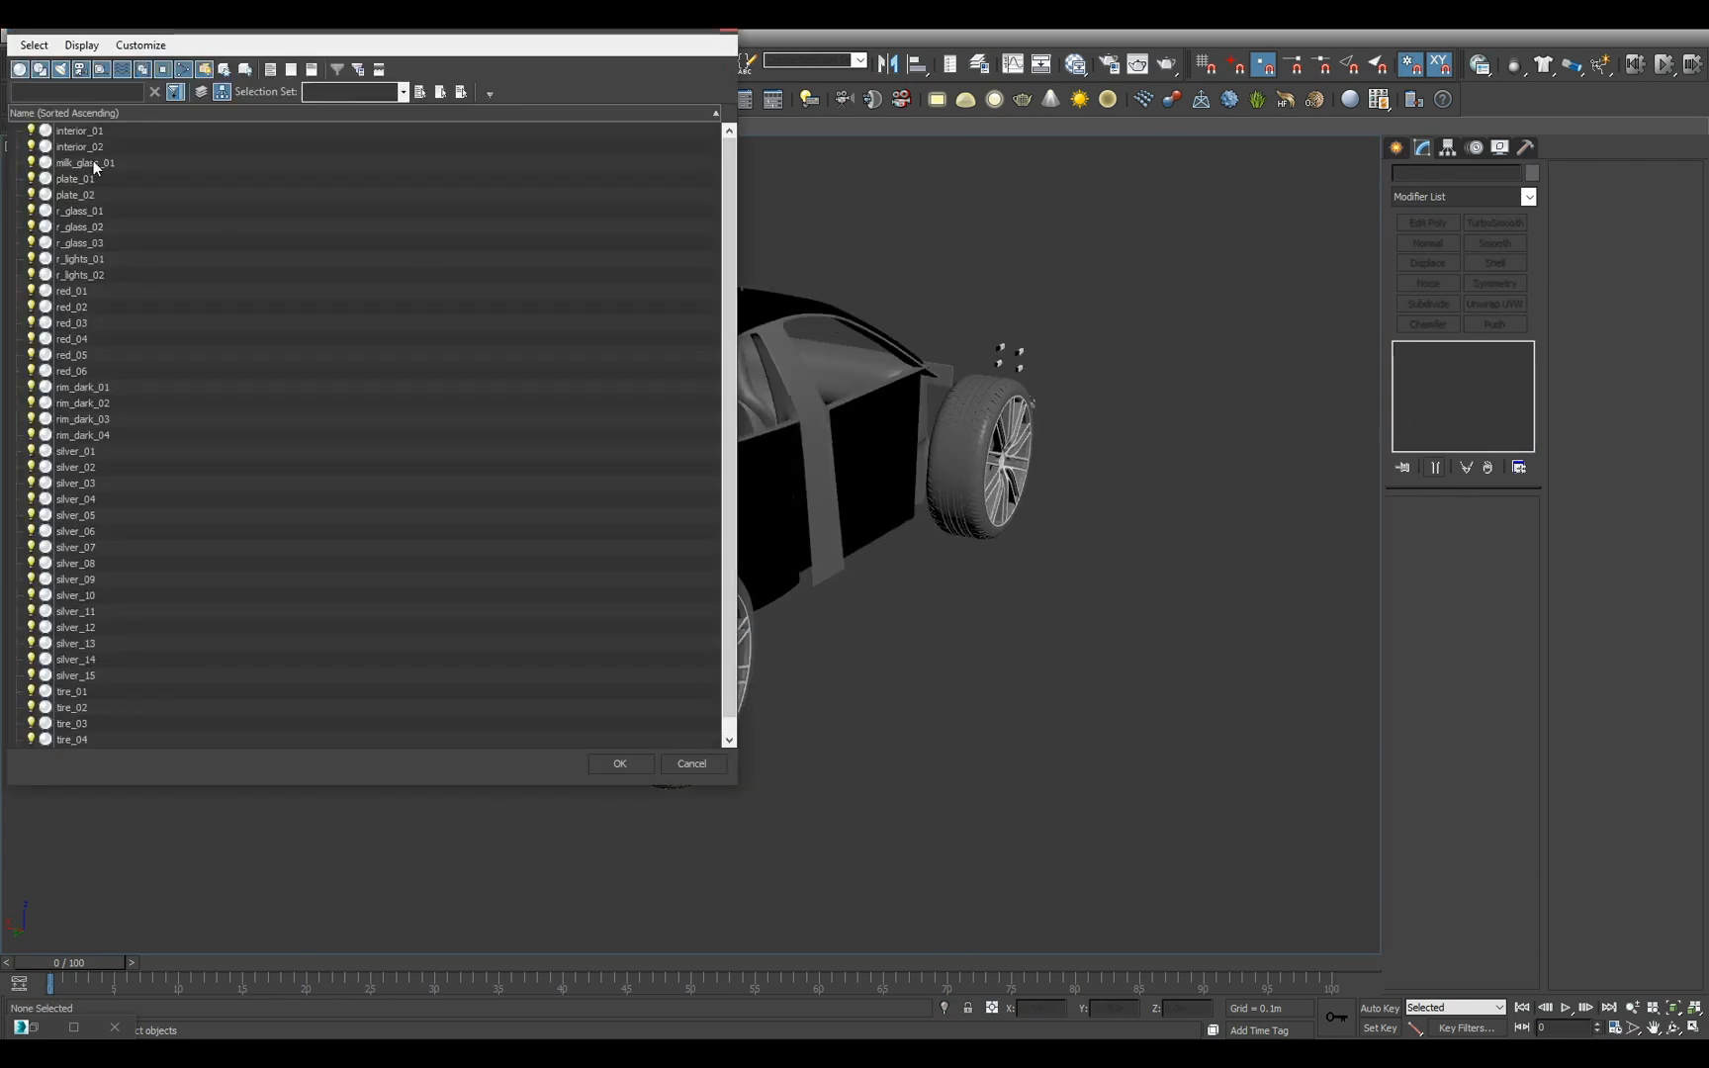
{"action": "left_click", "coordinate": [92, 130]}
{"action": "left_click", "coordinate": [92, 144], "text": "shift"}
{"action": "left_click", "coordinate": [621, 764]}
{"action": "key", "text": "z"}
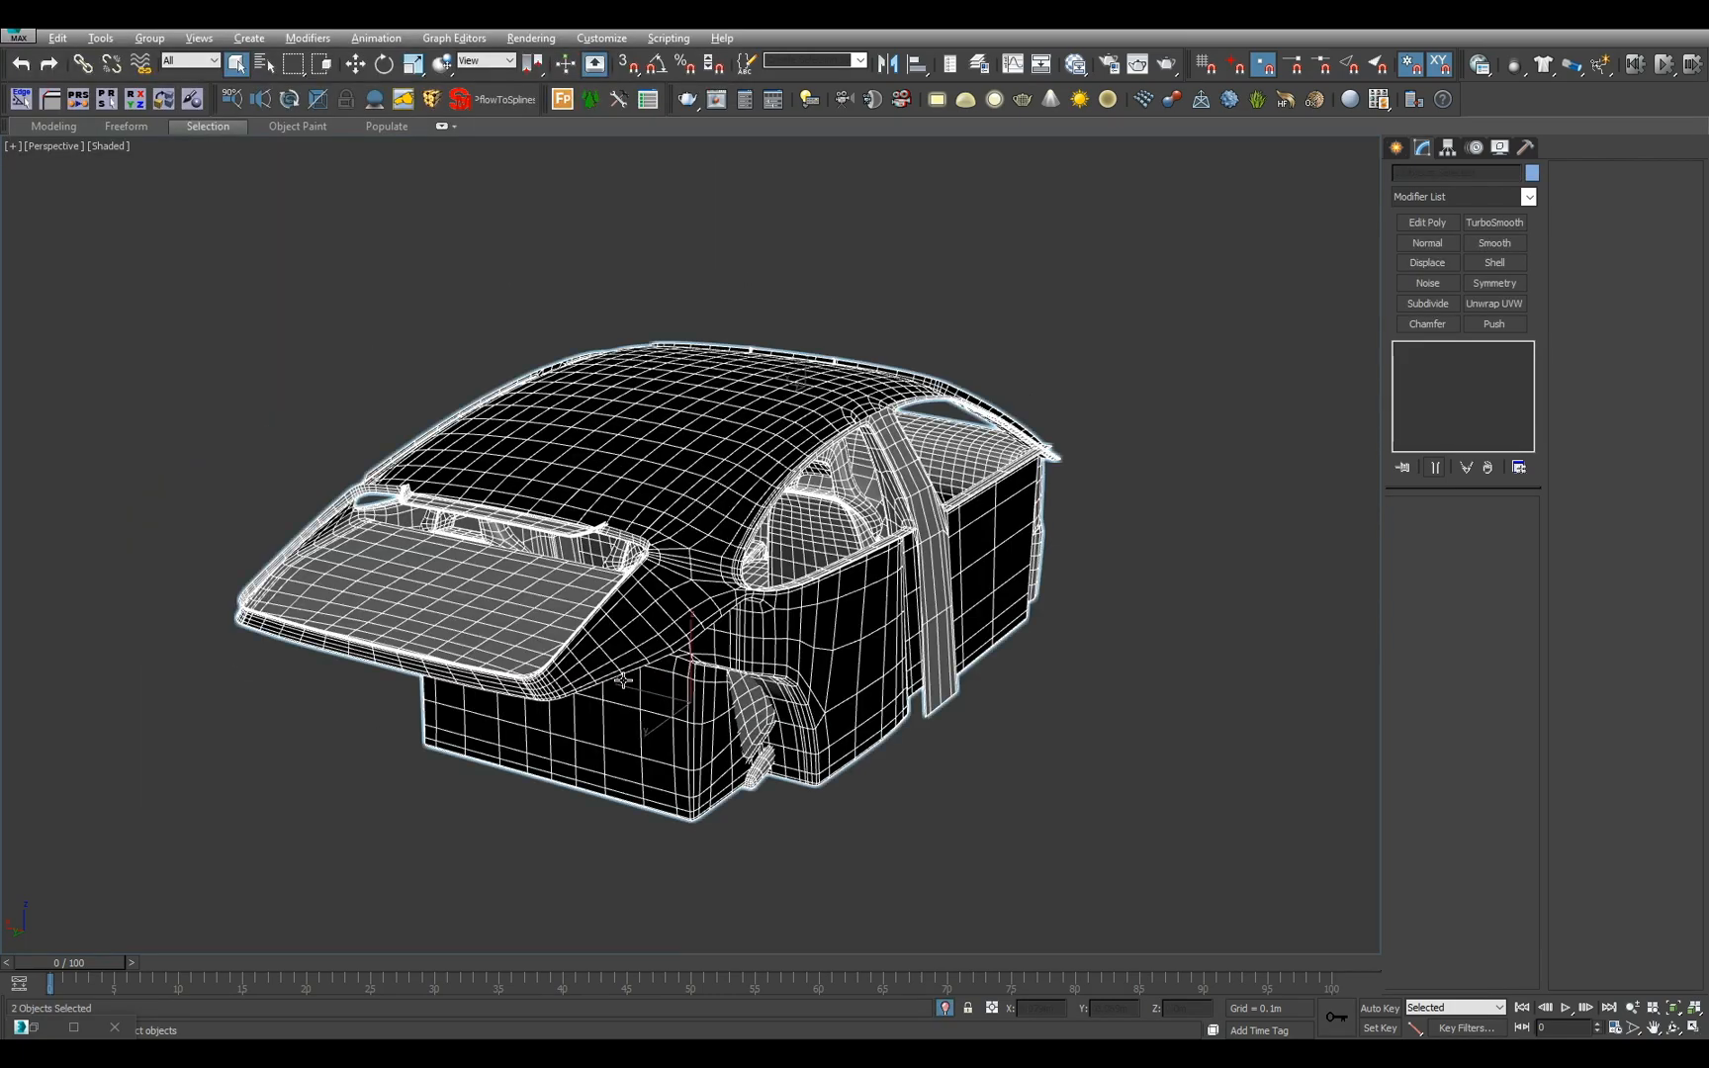
{"action": "middle_click_drag", "start_coordinate": [634, 766], "coordinate": [710, 790], "text": "alt"}
- Select interior_02 on its own and examine which part of the cabin it covers
{"action": "key", "text": "h"}
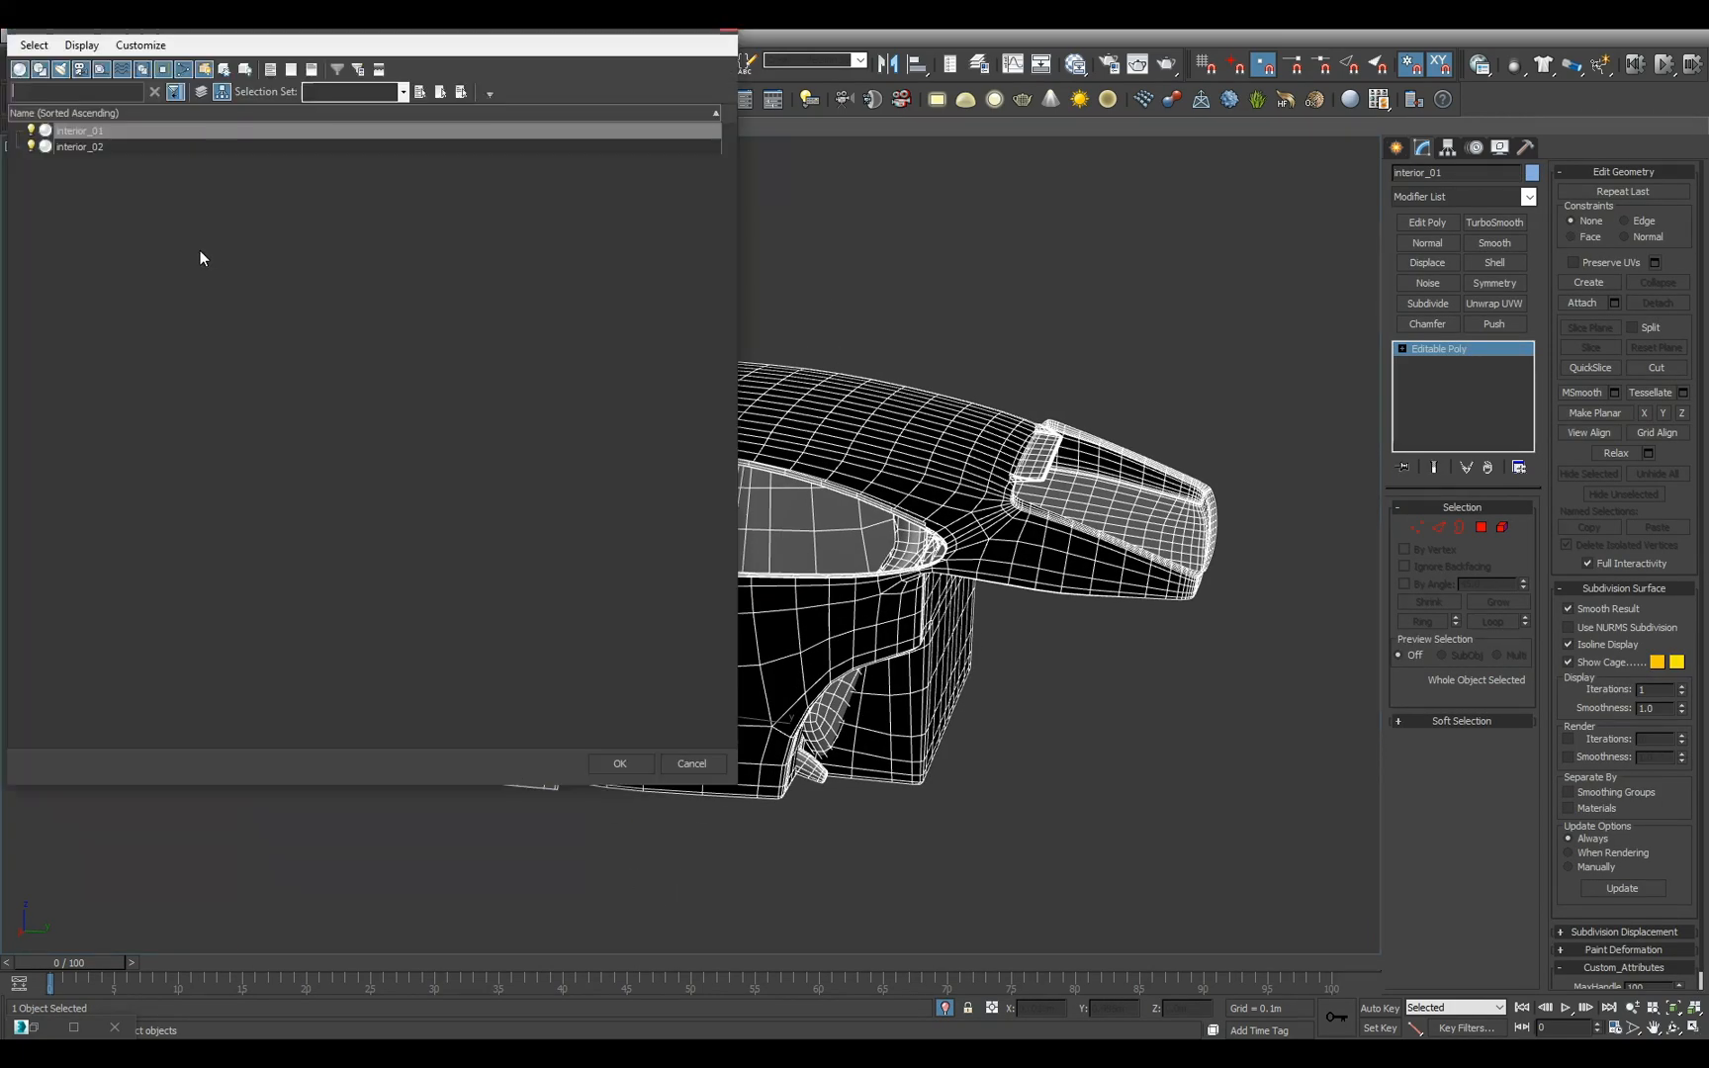
{"action": "double_click", "coordinate": [155, 148]}
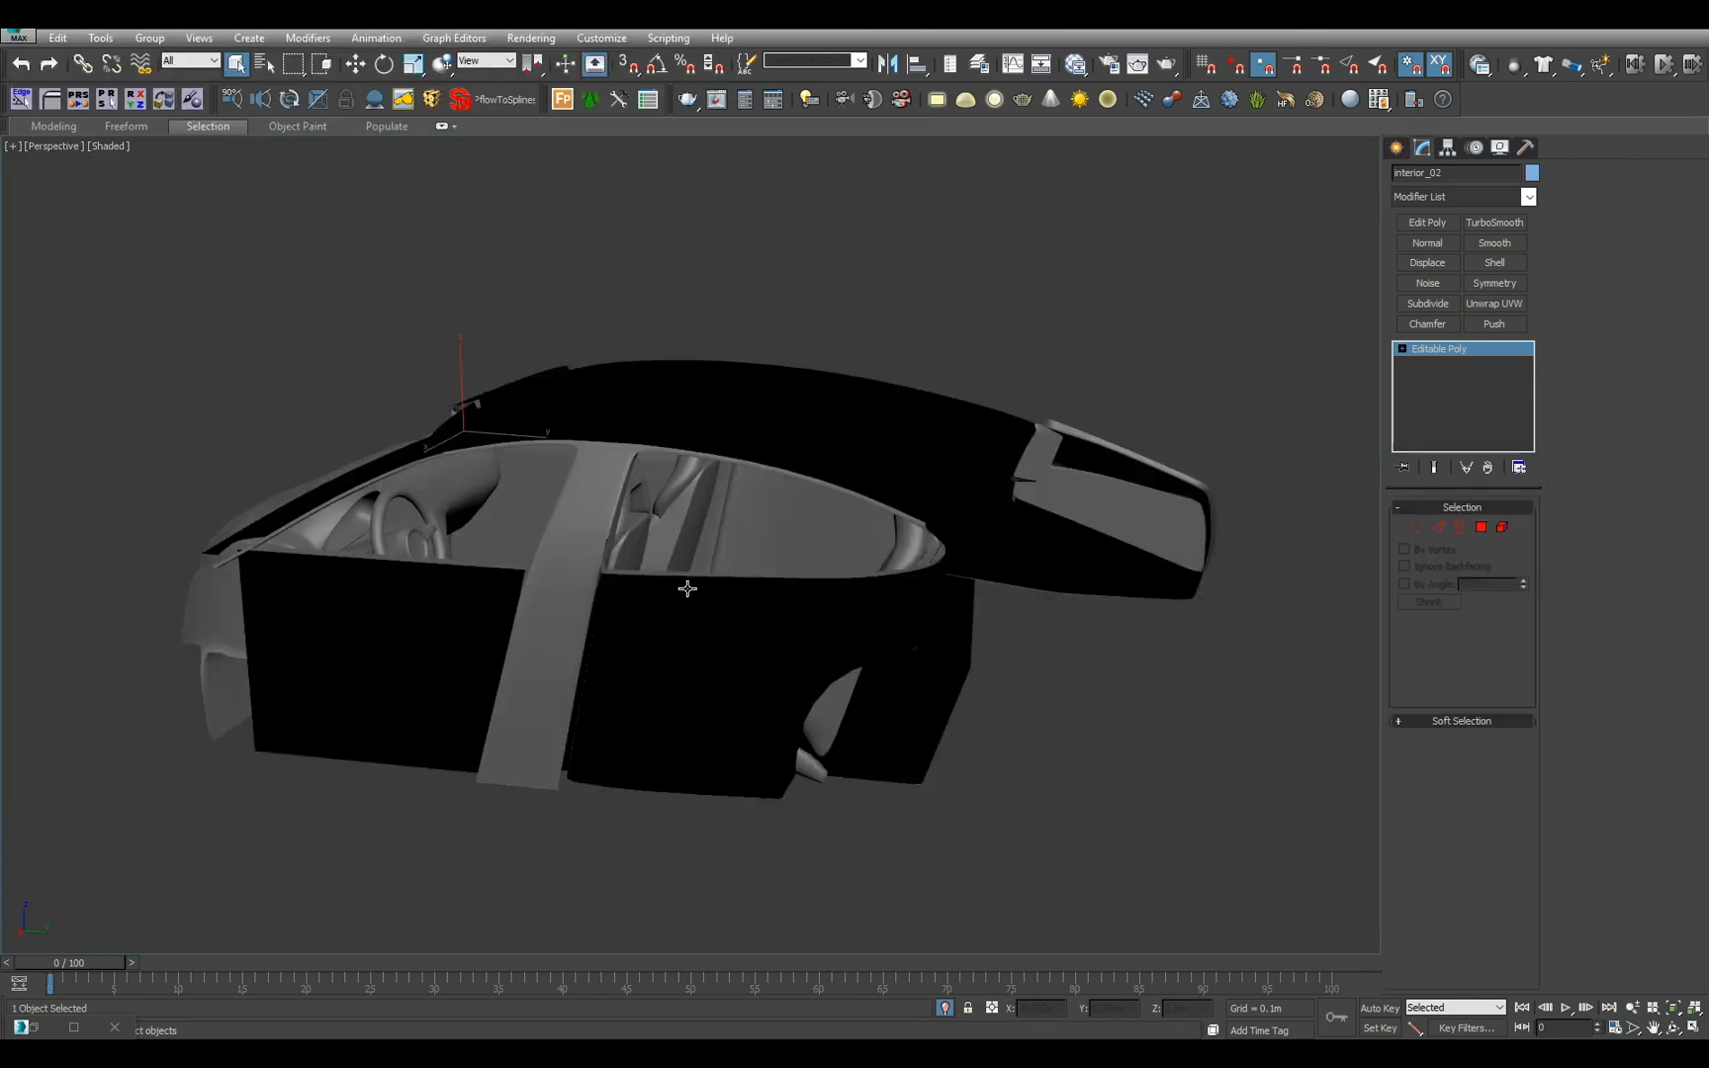
{"action": "key", "text": "z"}
{"action": "middle_click_drag", "start_coordinate": [668, 592], "coordinate": [522, 543], "text": "alt"}
{"action": "scroll", "coordinate": [646, 595], "scroll_direction": "down", "scroll_amount": 2}
{"action": "scroll", "coordinate": [646, 595], "scroll_direction": "down", "scroll_amount": 2}
{"action": "middle_click_drag", "start_coordinate": [646, 595], "coordinate": [918, 647], "text": "alt"}
{"action": "scroll", "coordinate": [781, 603], "scroll_direction": "down", "scroll_amount": 2}
{"action": "scroll", "coordinate": [918, 647], "scroll_direction": "down", "scroll_amount": 5}
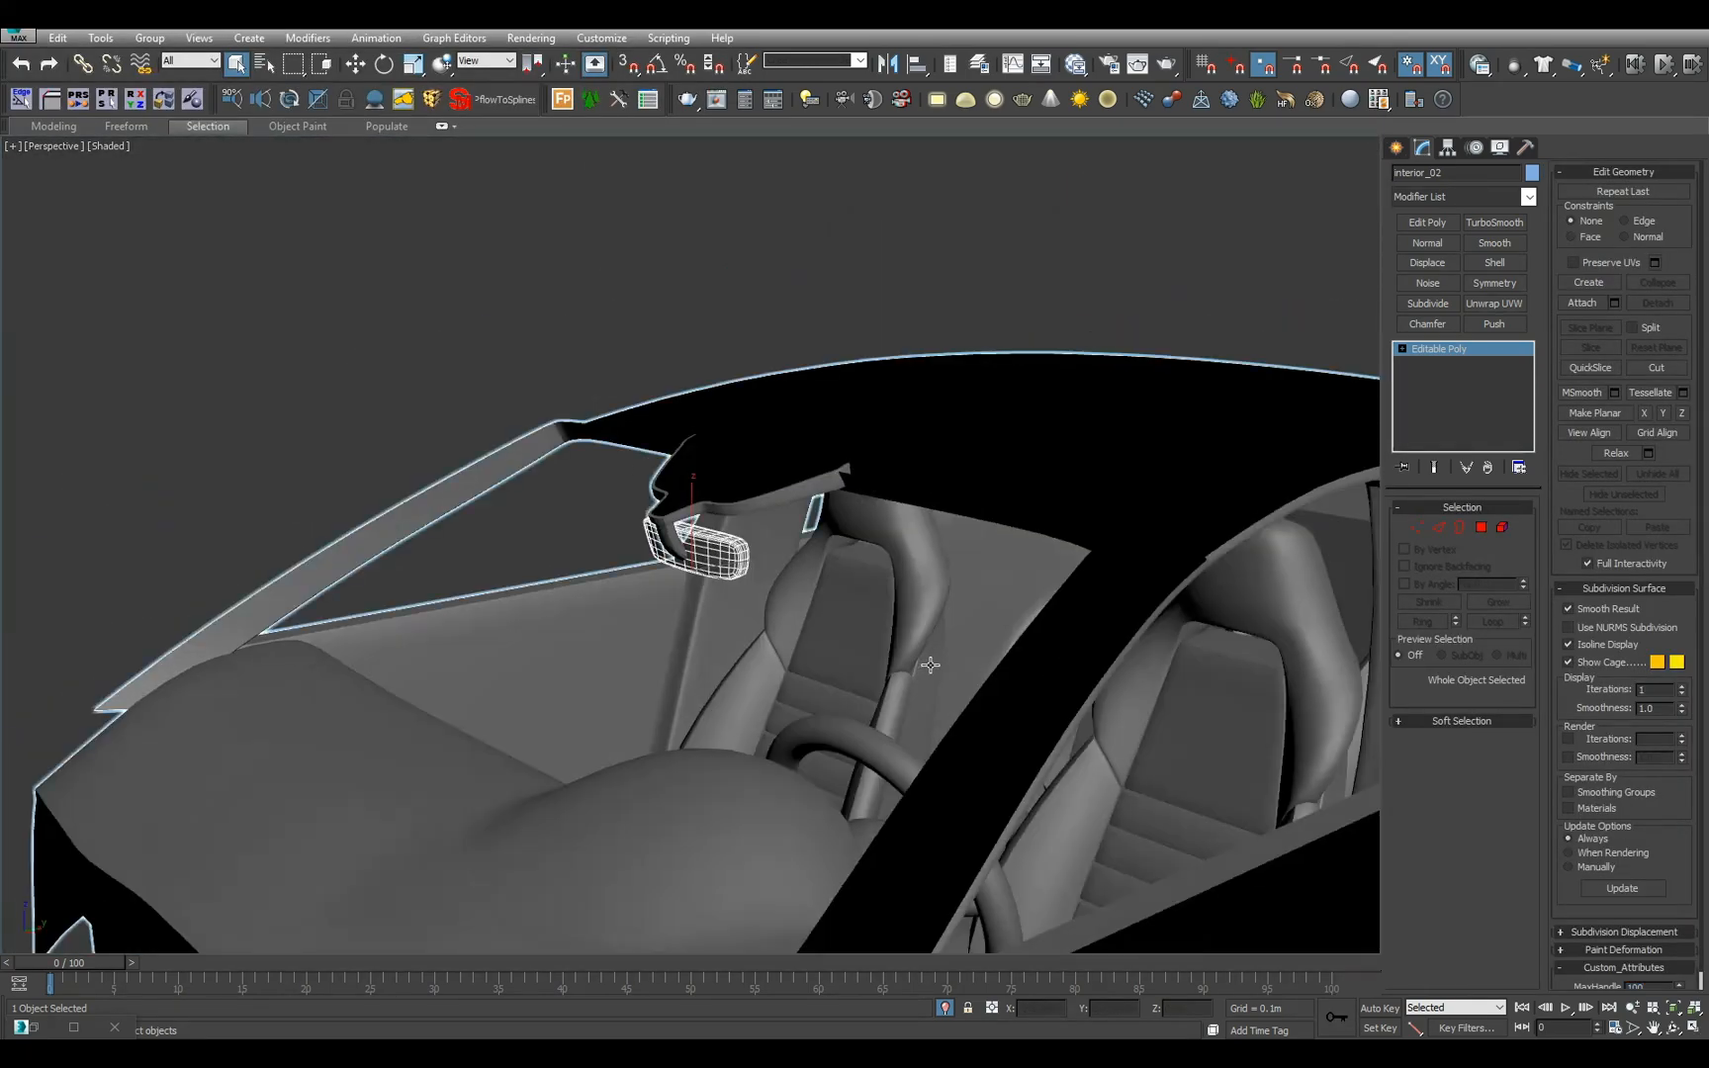
- Select interior_01 and examine the dashboard, steering wheel, seats and mirror area from inside the cabin
{"action": "left_click", "coordinate": [842, 691]}
{"action": "scroll", "coordinate": [860, 633], "scroll_direction": "up", "scroll_amount": 5}
{"action": "middle_click_drag", "start_coordinate": [882, 584], "coordinate": [859, 589], "text": "alt"}
{"action": "scroll", "coordinate": [882, 579], "scroll_direction": "up", "scroll_amount": 5}
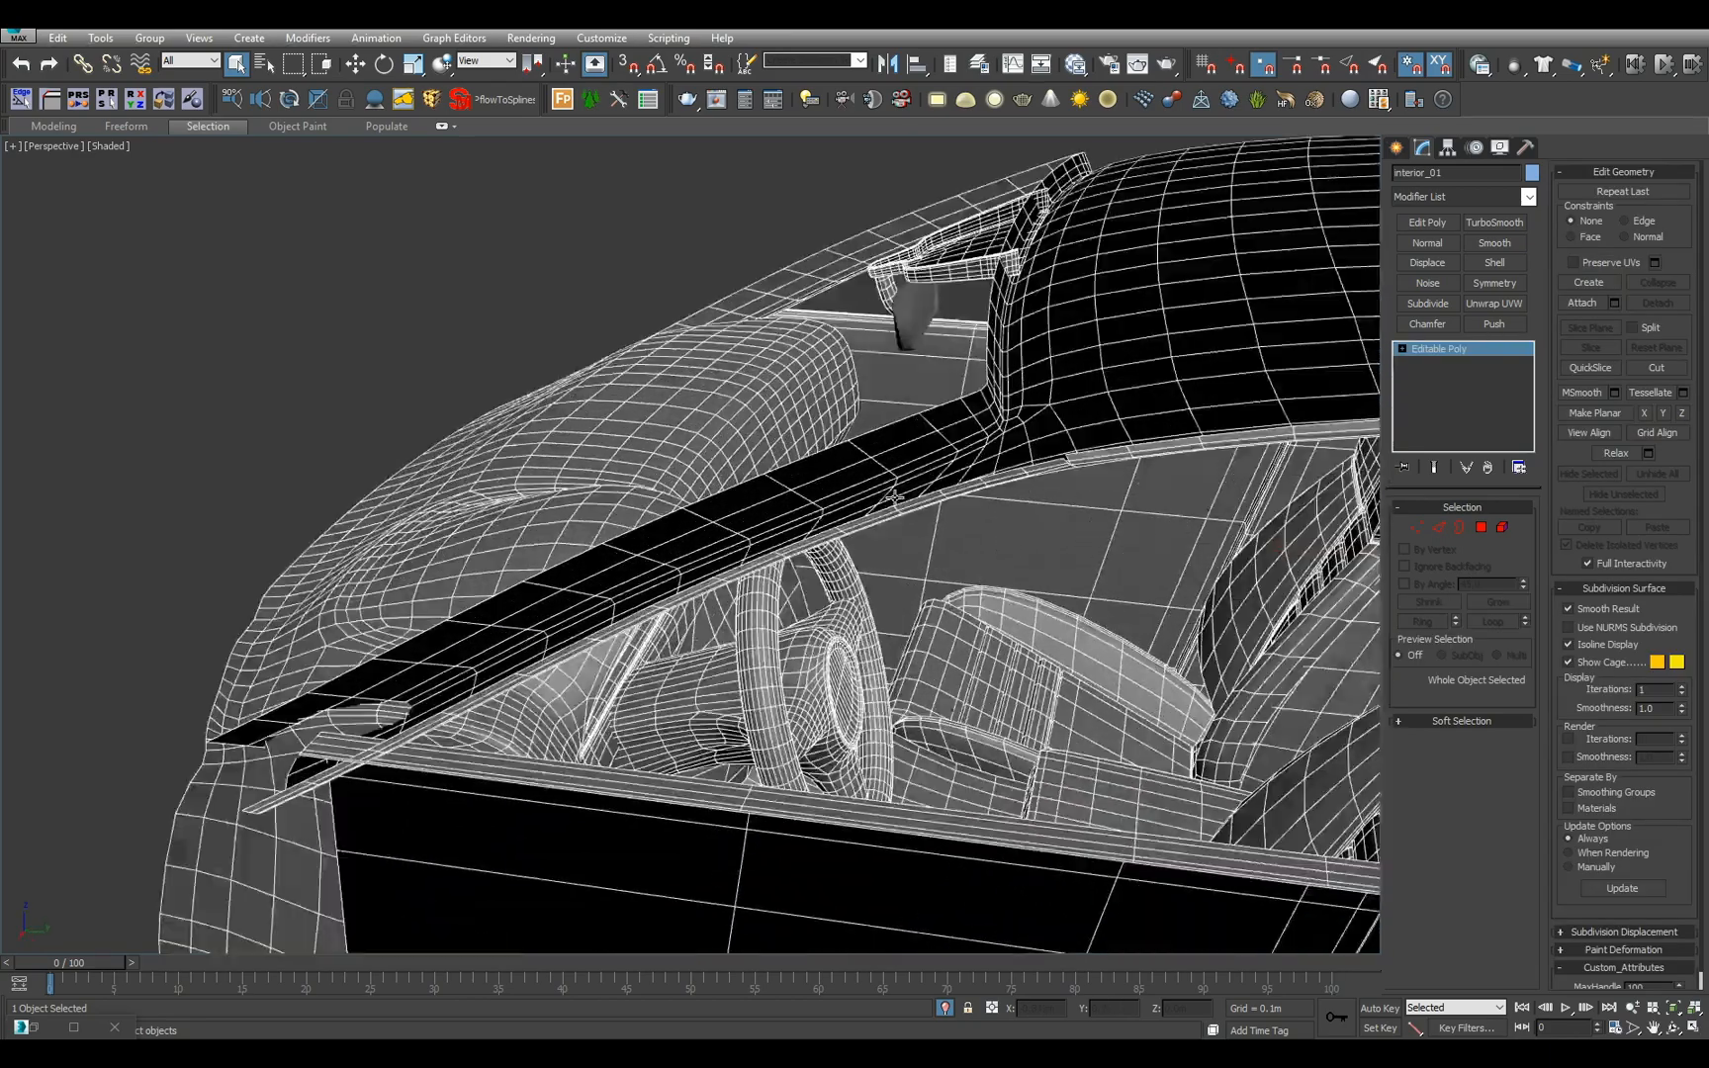
{"action": "left_click", "coordinate": [260, 100]}
{"action": "left_click", "coordinate": [890, 513]}
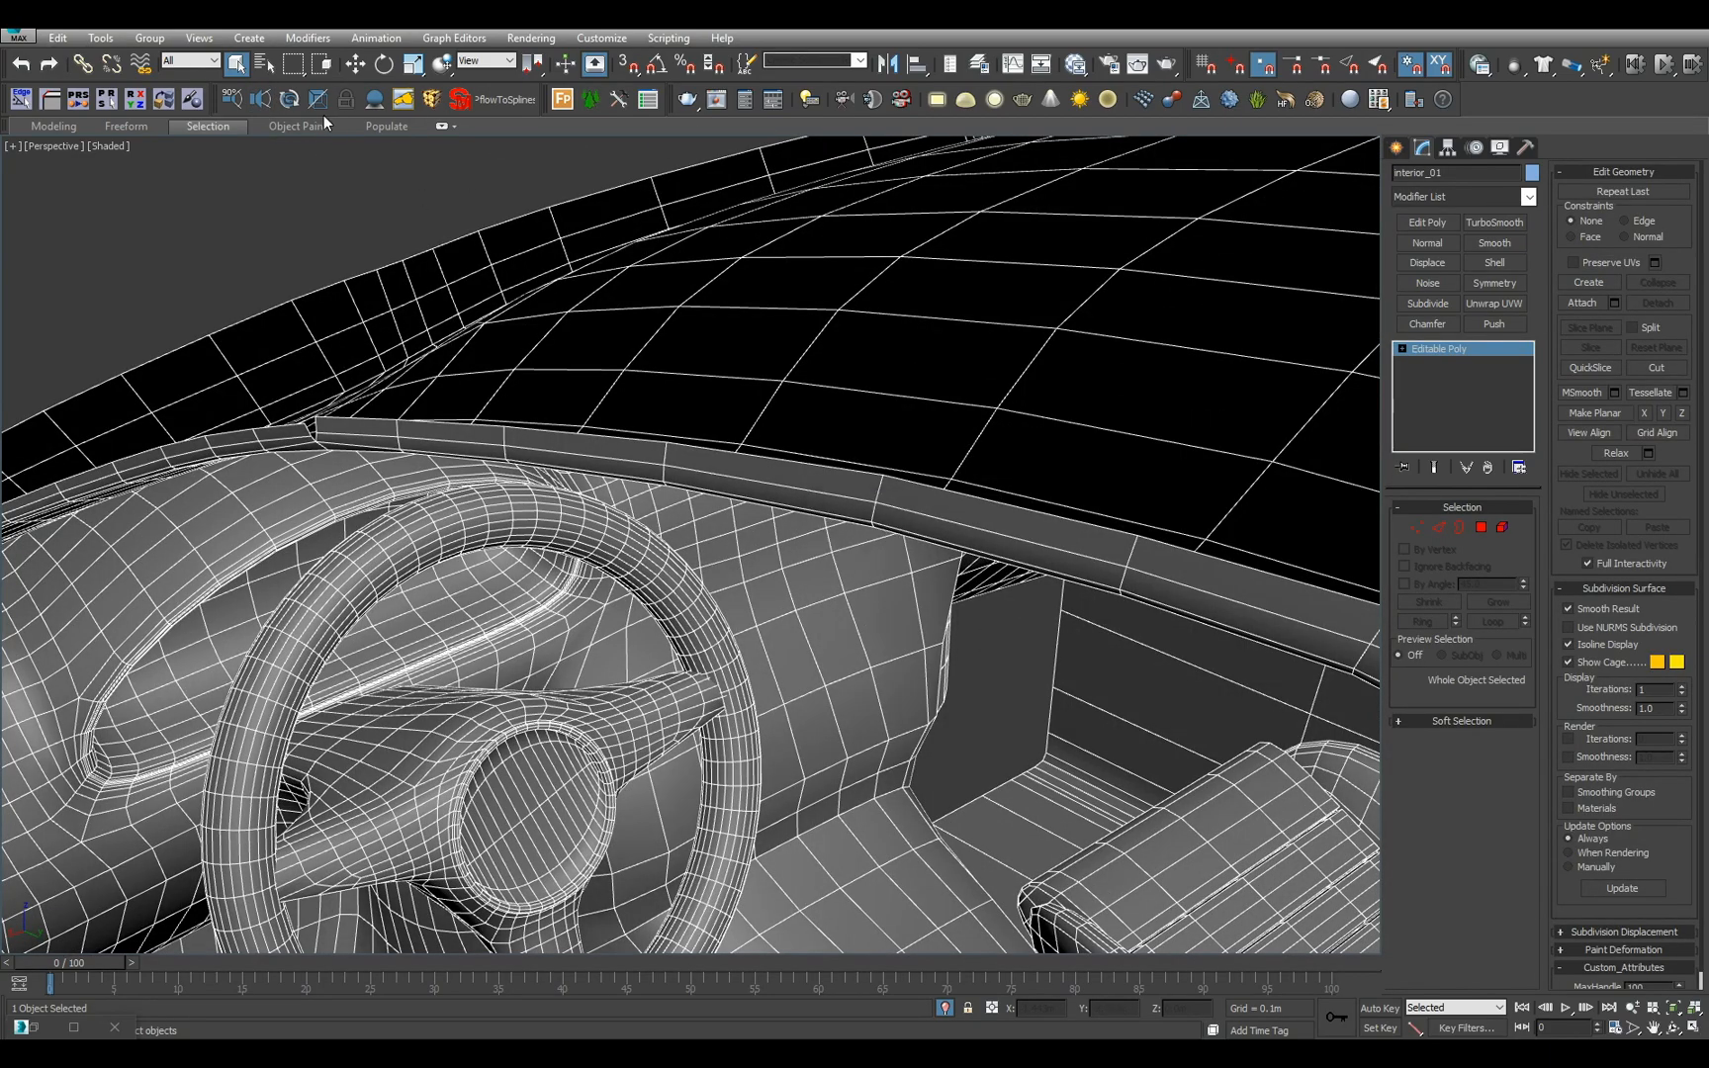
{"action": "left_click", "coordinate": [233, 102]}
{"action": "scroll", "coordinate": [714, 489], "scroll_direction": "up", "scroll_amount": 3}
{"action": "scroll", "coordinate": [714, 489], "scroll_direction": "up", "scroll_amount": 5}
{"action": "scroll", "coordinate": [656, 495], "scroll_direction": "down", "scroll_amount": 8}
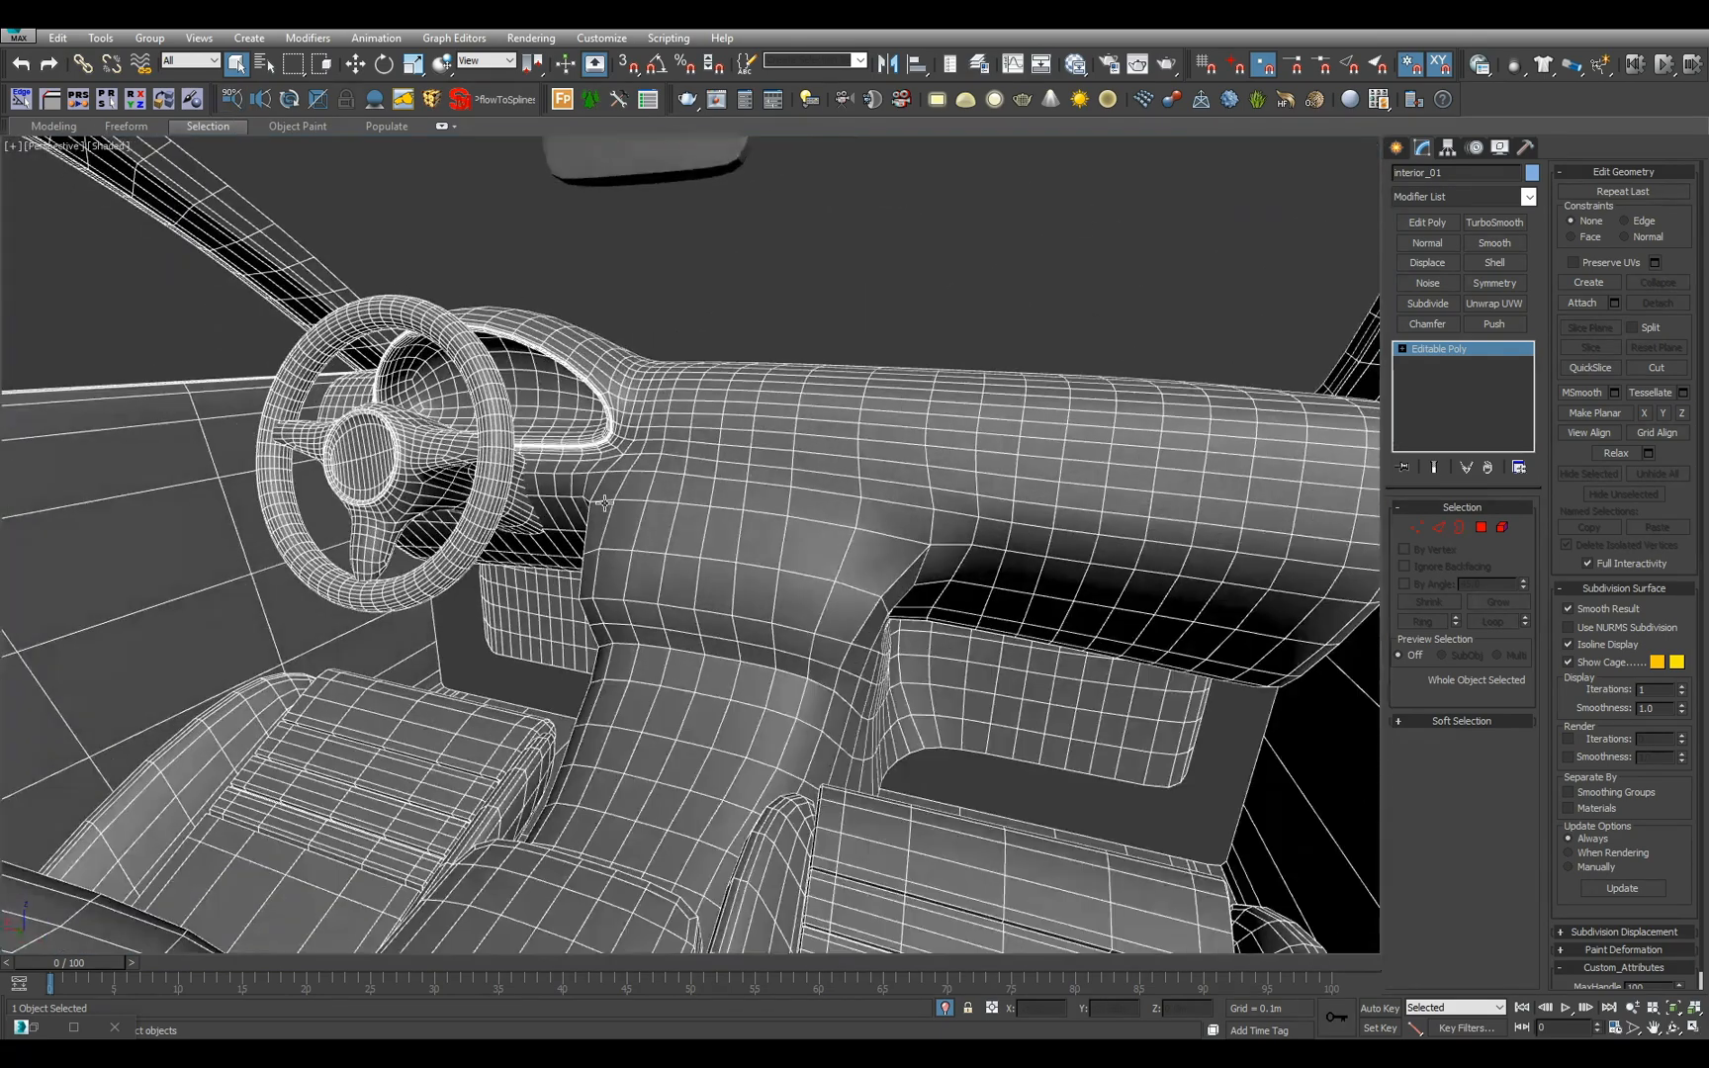
{"action": "key", "text": "F4"}
{"action": "scroll", "coordinate": [678, 526], "scroll_direction": "up", "scroll_amount": 3}
{"action": "scroll", "coordinate": [815, 546], "scroll_direction": "down", "scroll_amount": 5}
{"action": "mouse_move", "coordinate": [693, 546]}
{"action": "middle_mouse_down", "text": "alt"}
{"action": "mouse_move", "coordinate": [816, 573]}
{"action": "mouse_move", "coordinate": [611, 599]}
{"action": "mouse_move", "coordinate": [614, 570]}
{"action": "middle_mouse_up", "text": "alt"}
{"action": "scroll", "coordinate": [725, 589], "scroll_direction": "down", "scroll_amount": 3}
{"action": "mouse_move", "coordinate": [1007, 432]}
{"action": "middle_mouse_down", "text": "alt"}
{"action": "mouse_move", "coordinate": [494, 513]}
{"action": "mouse_move", "coordinate": [653, 564]}
{"action": "middle_mouse_up", "text": "alt"}
{"action": "middle_click_drag", "start_coordinate": [649, 445], "coordinate": [787, 629], "text": "alt"}
{"action": "scroll", "coordinate": [659, 467], "scroll_direction": "up", "scroll_amount": 5}
{"action": "key", "text": "F4"}
- Attach the rear-view mirror object interior_02 to interior_01
{"action": "key", "text": "alt+a"}
{"action": "left_click", "coordinate": [647, 493]}
{"action": "right_click", "coordinate": [647, 493]}
{"action": "middle_click_drag", "start_coordinate": [647, 494], "coordinate": [752, 554], "text": "alt"}
{"action": "scroll", "coordinate": [752, 554], "scroll_direction": "down", "scroll_amount": 5}
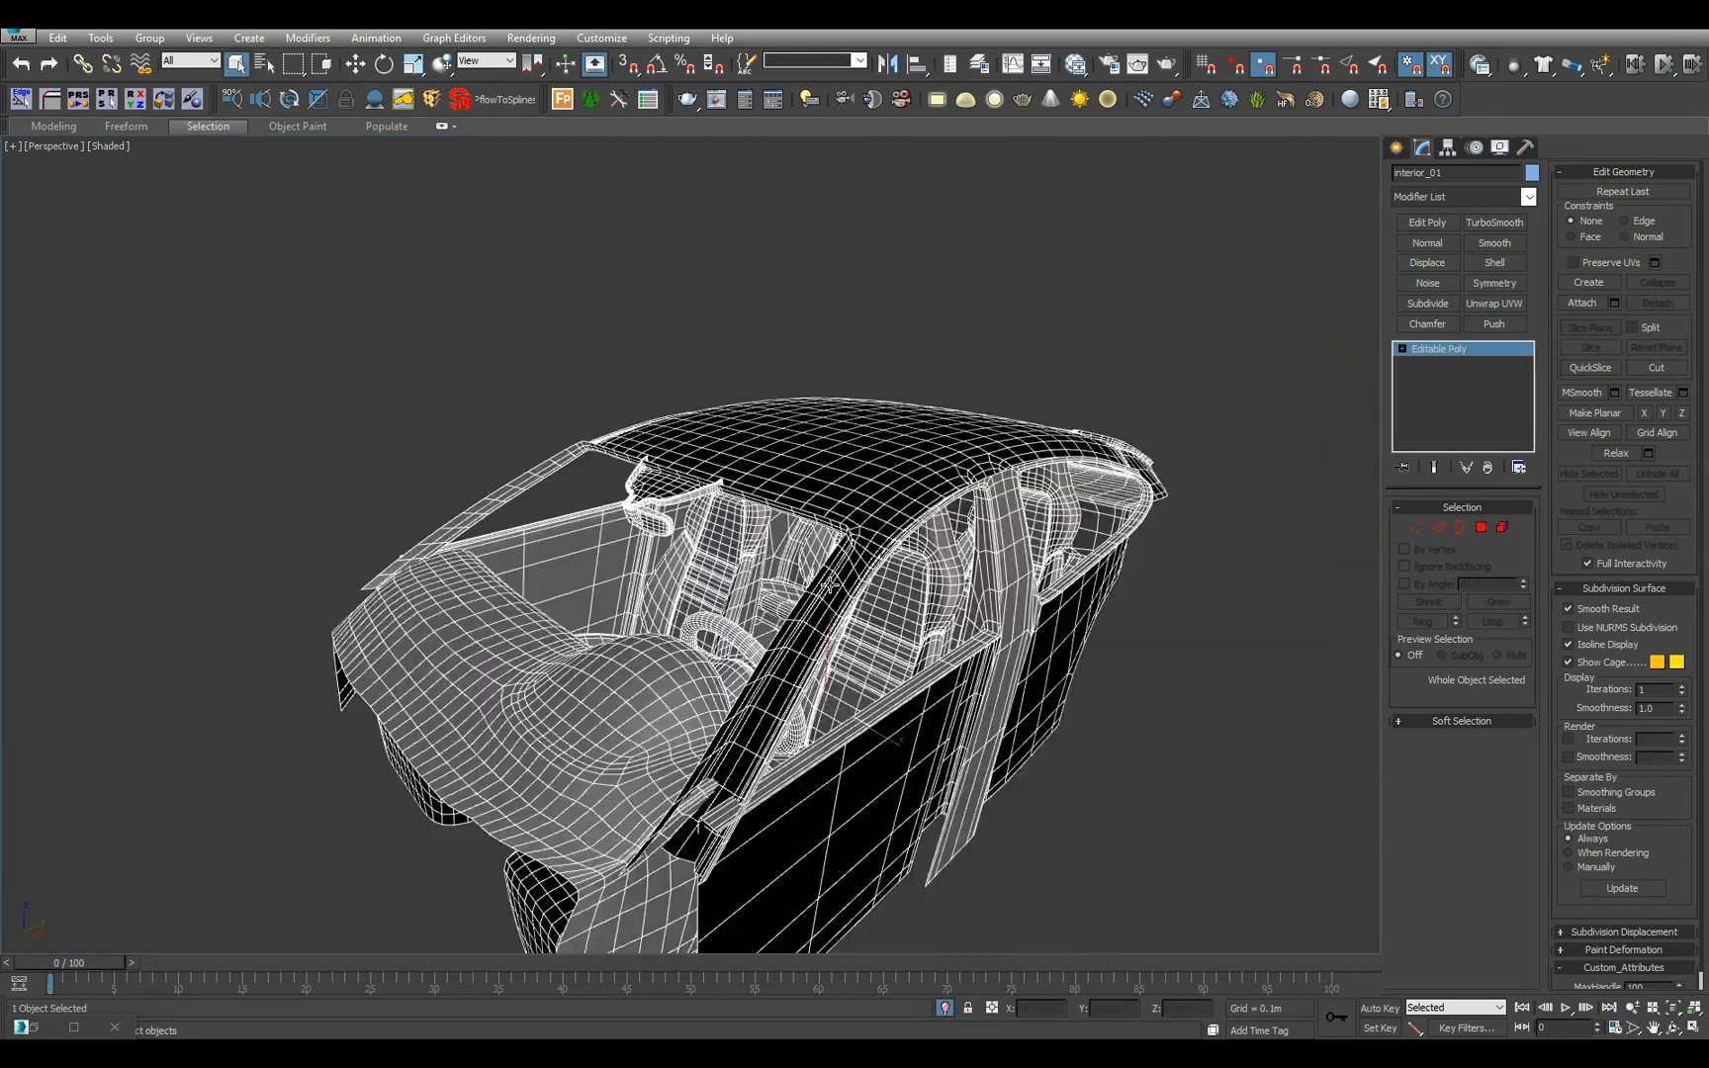
- Rename the combined cabin object as Interior, leave isolation and hide it
{"action": "left_click_drag", "start_coordinate": [1446, 174], "coordinate": [847, 116]}
{"action": "type", "text": "I"}
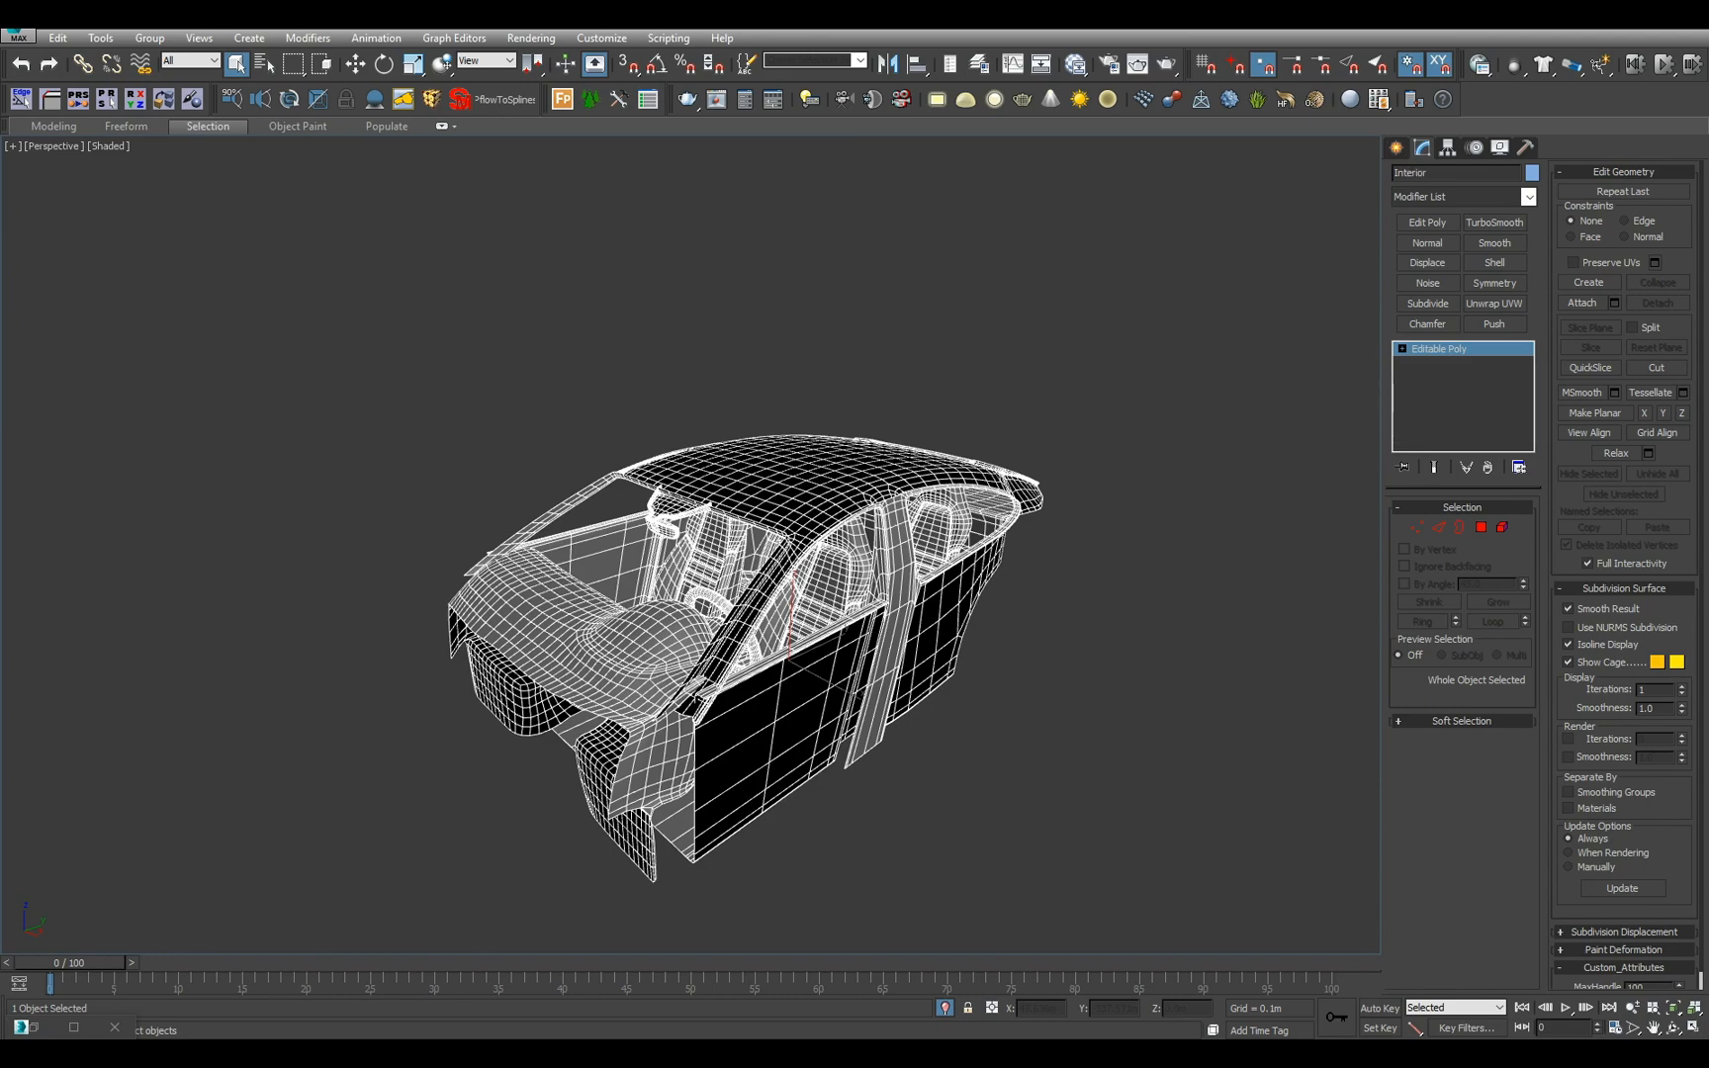
{"action": "middle_click_drag", "start_coordinate": [1126, 245], "coordinate": [874, 425], "text": "alt"}
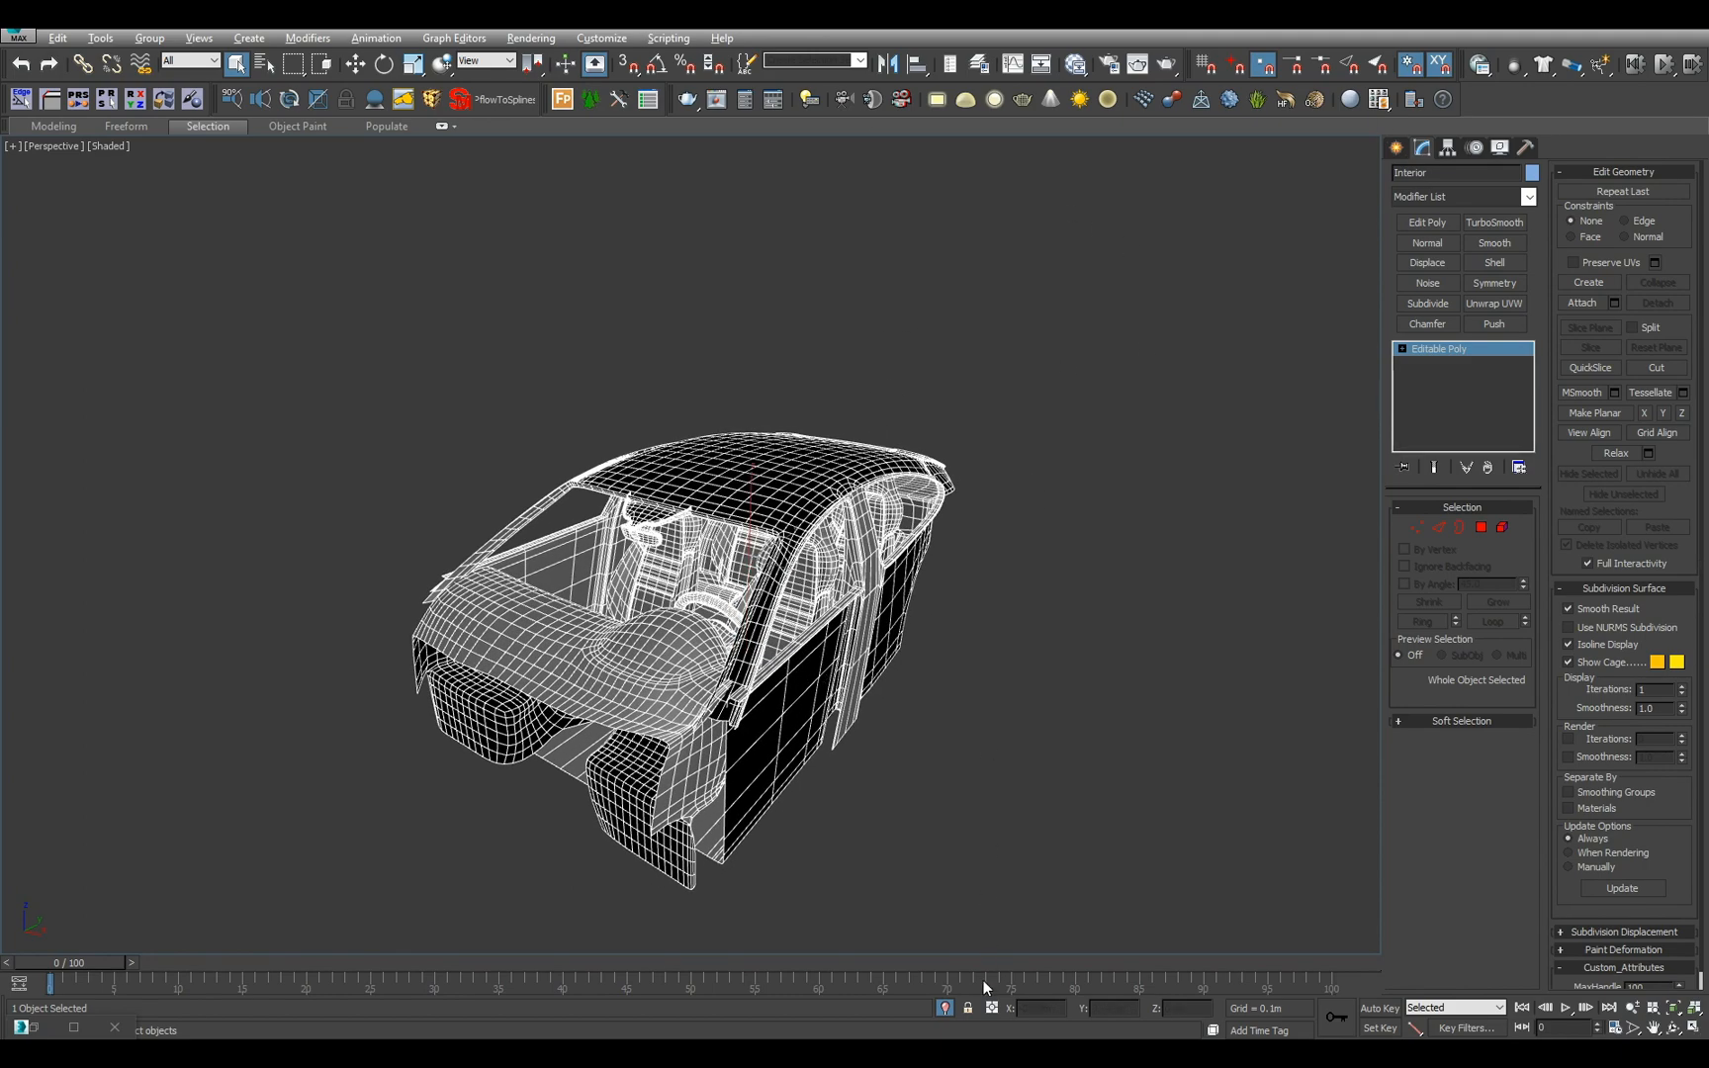
{"action": "left_click", "coordinate": [945, 1008]}
{"action": "middle_click_drag", "start_coordinate": [911, 833], "coordinate": [646, 709], "text": "alt"}
{"action": "key", "text": "Delete"}
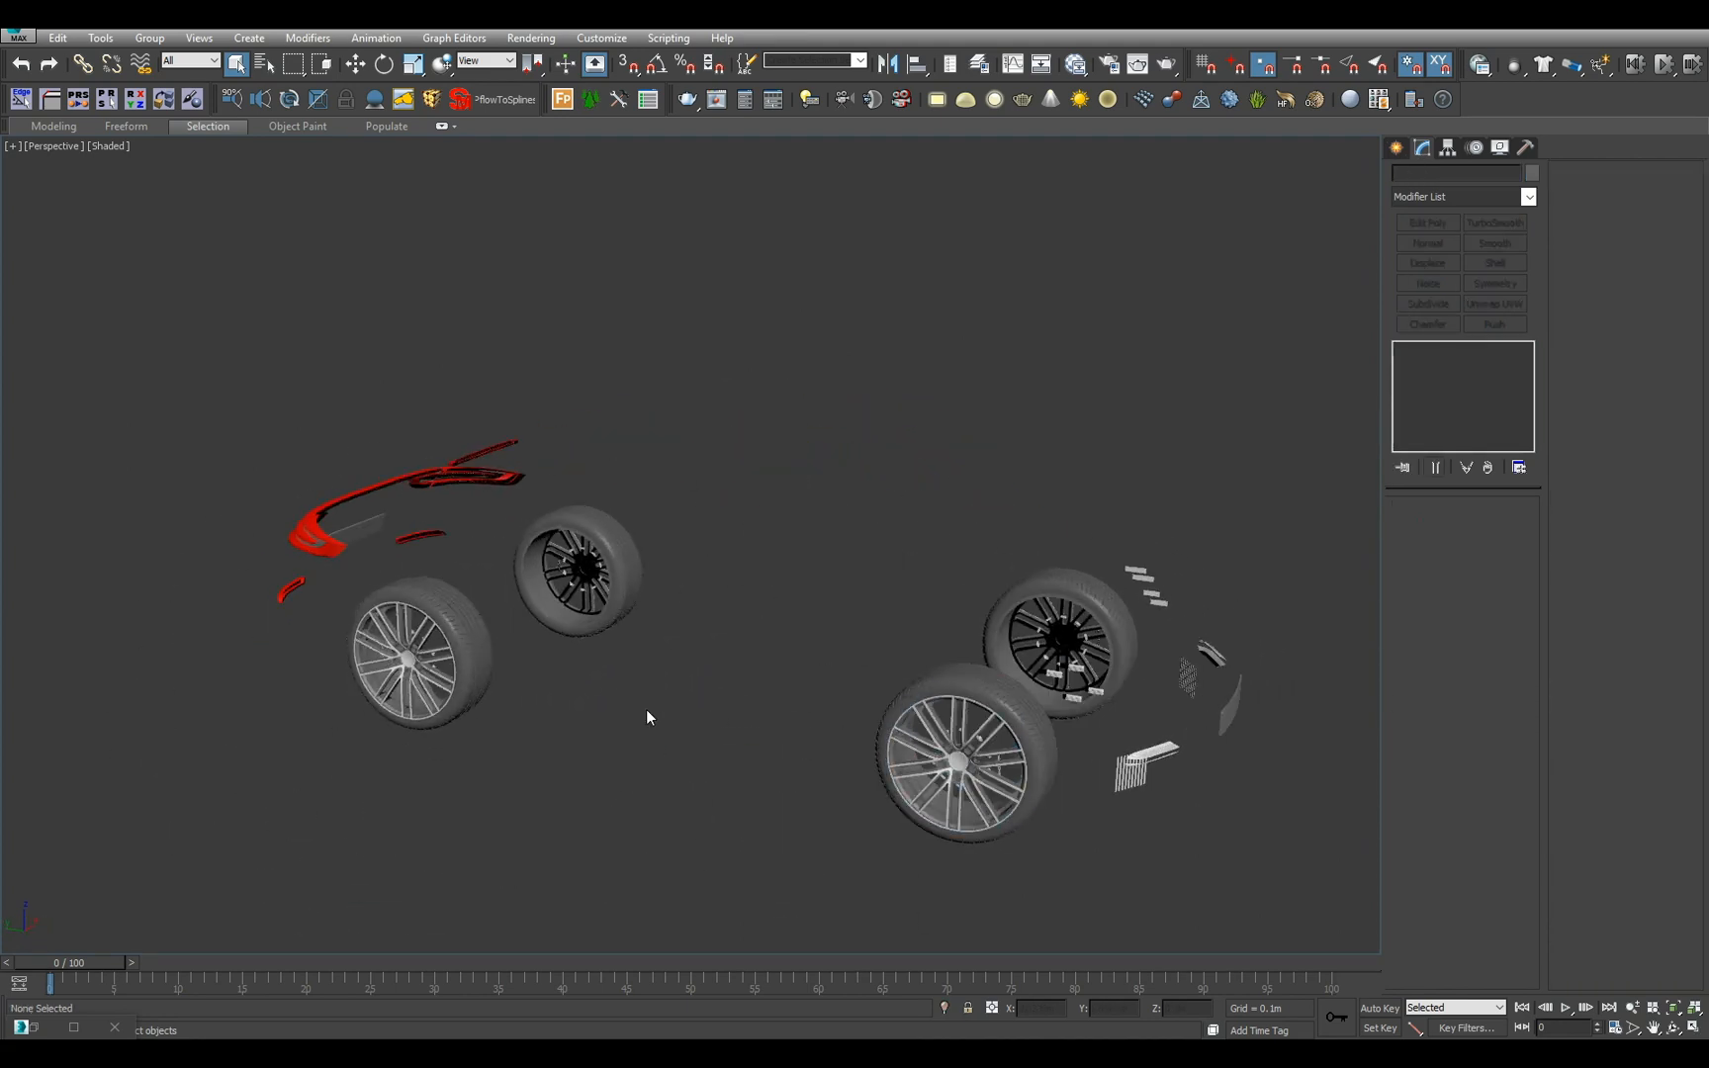
- Select milk_glass_01 and try moving it to check which headlight parts it contains
{"action": "key", "text": "h"}
{"action": "double_click", "coordinate": [149, 130]}
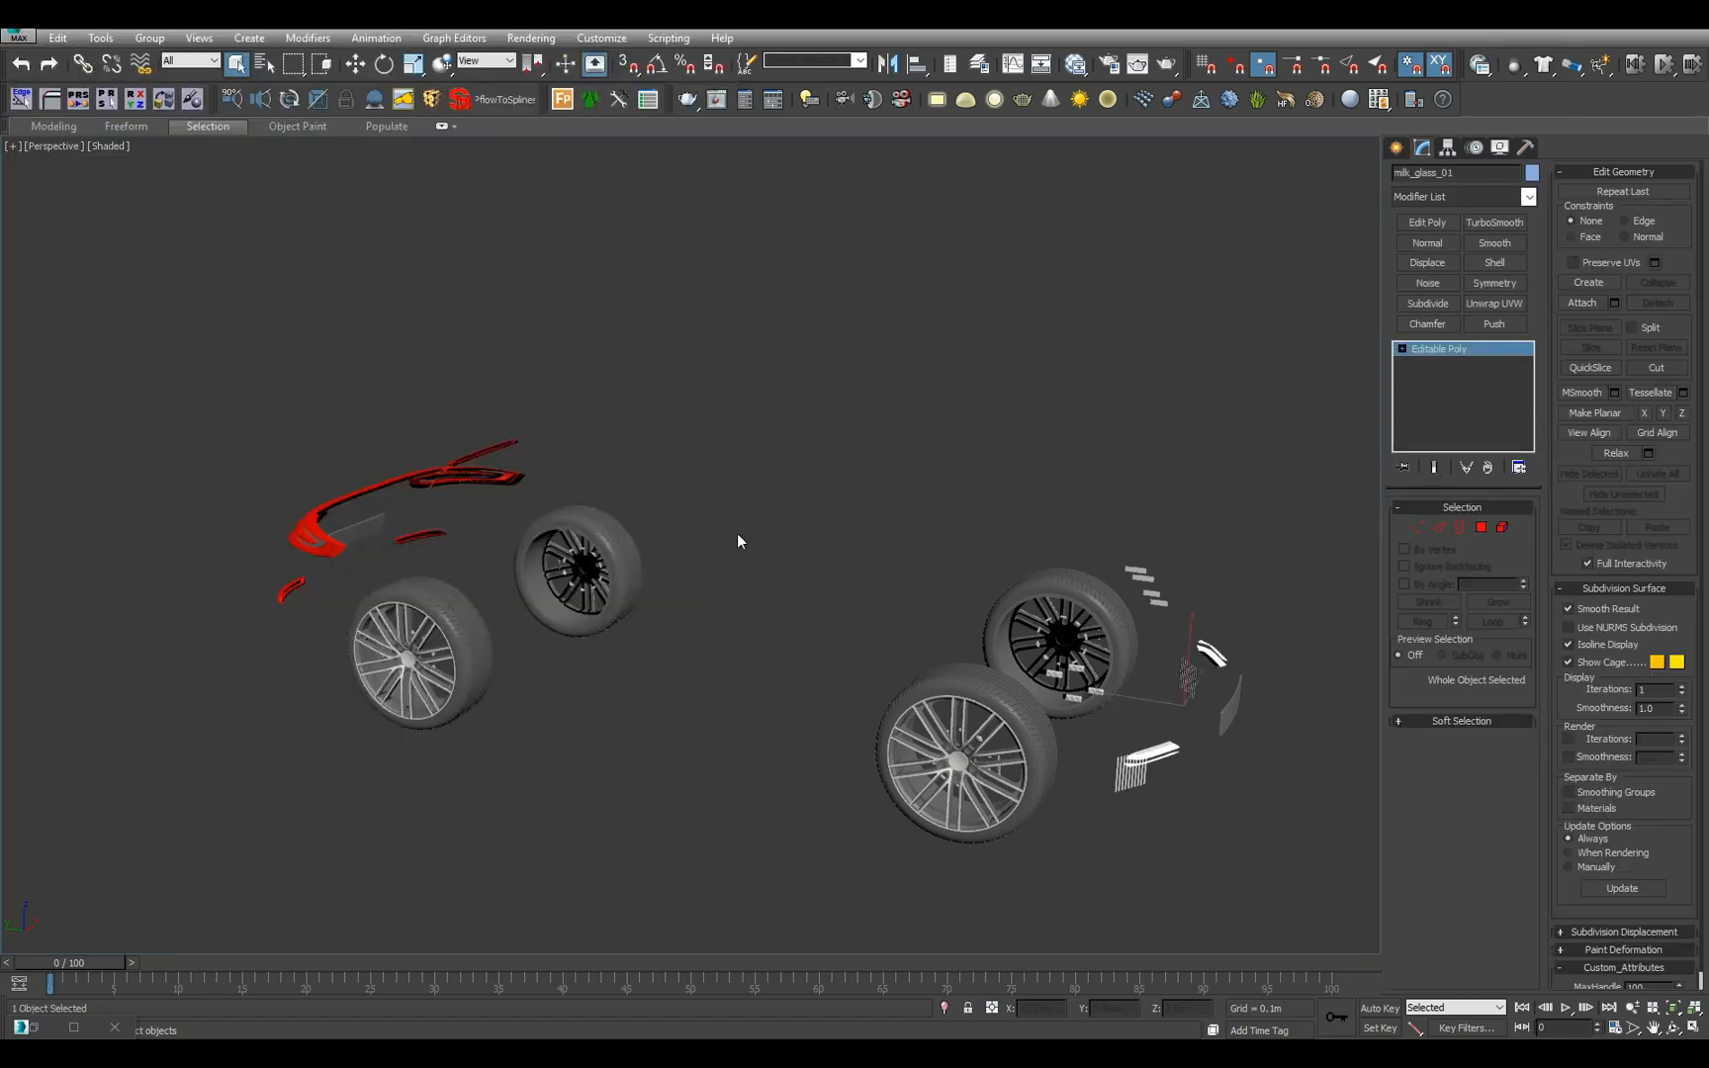
{"action": "key", "text": "z"}
{"action": "mouse_move", "coordinate": [737, 535]}
{"action": "middle_mouse_down", "text": "alt"}
{"action": "mouse_move", "coordinate": [601, 524]}
{"action": "mouse_move", "coordinate": [719, 535]}
{"action": "middle_mouse_up", "text": "alt"}
{"action": "scroll", "coordinate": [742, 523], "scroll_direction": "down", "scroll_amount": 3}
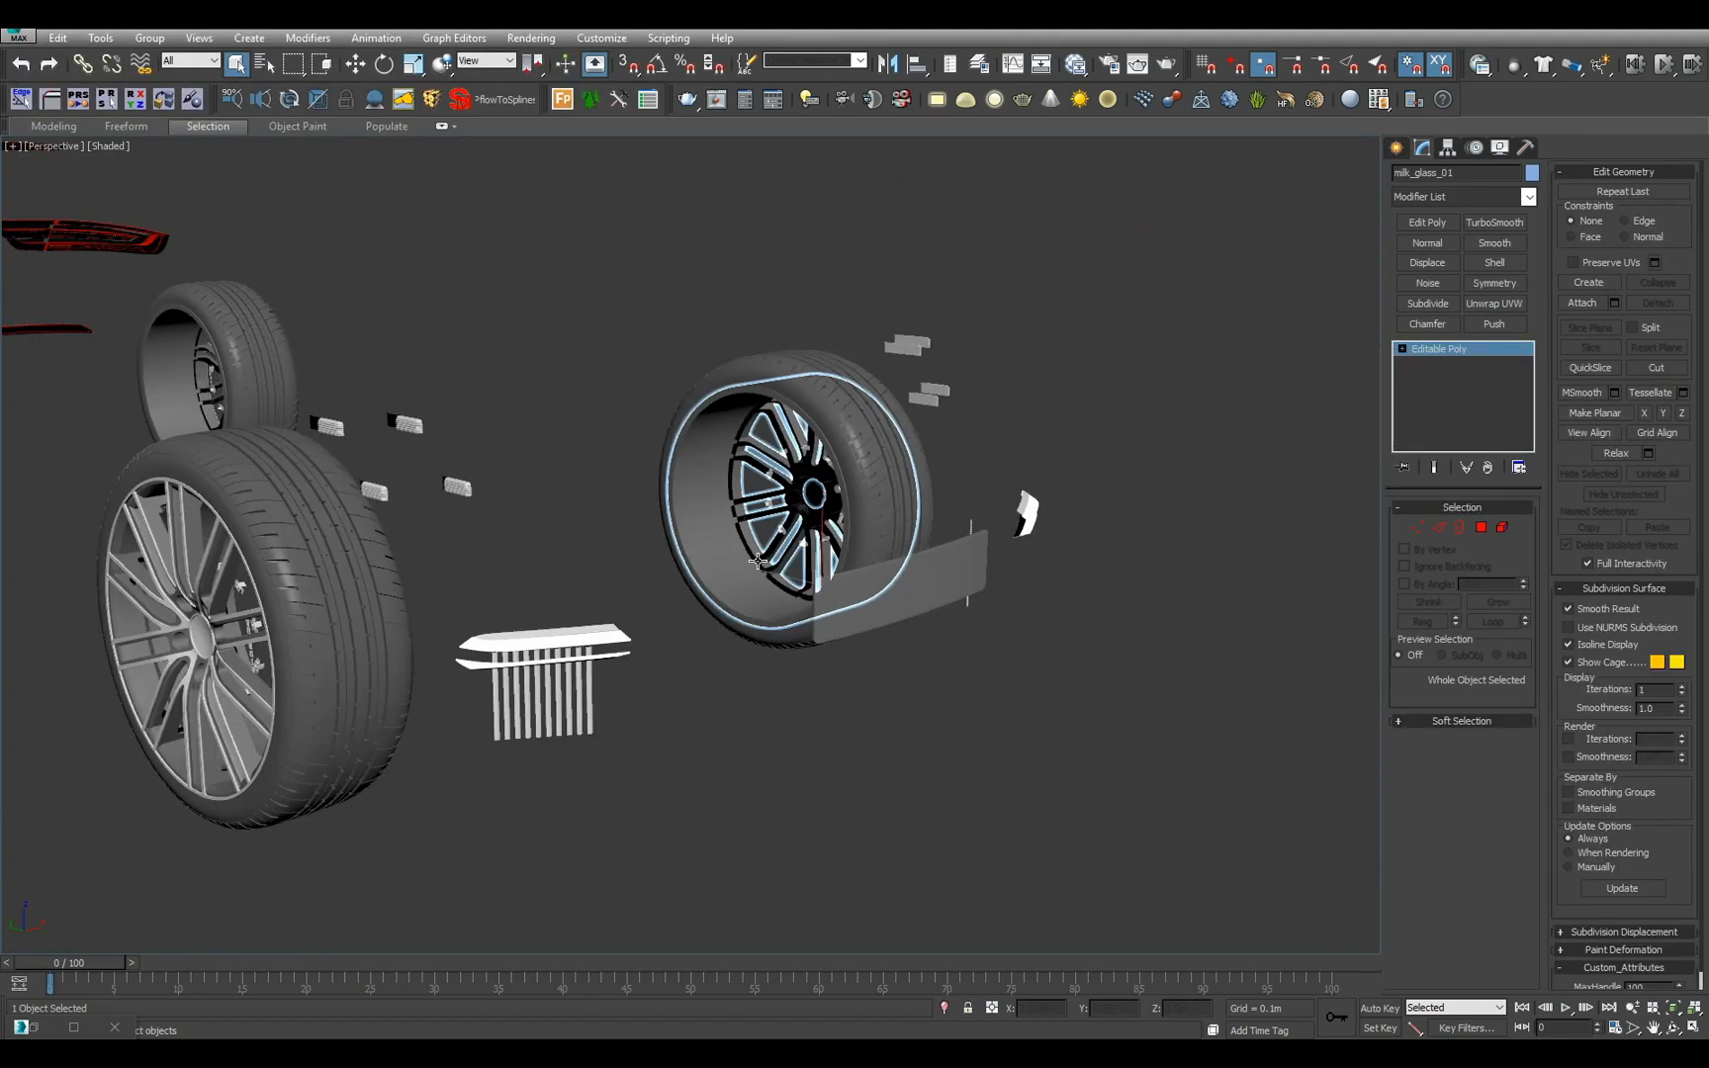
{"action": "key", "text": "w"}
{"action": "left_click_drag", "start_coordinate": [808, 535], "coordinate": [799, 414]}
{"action": "right_click", "coordinate": [799, 415]}
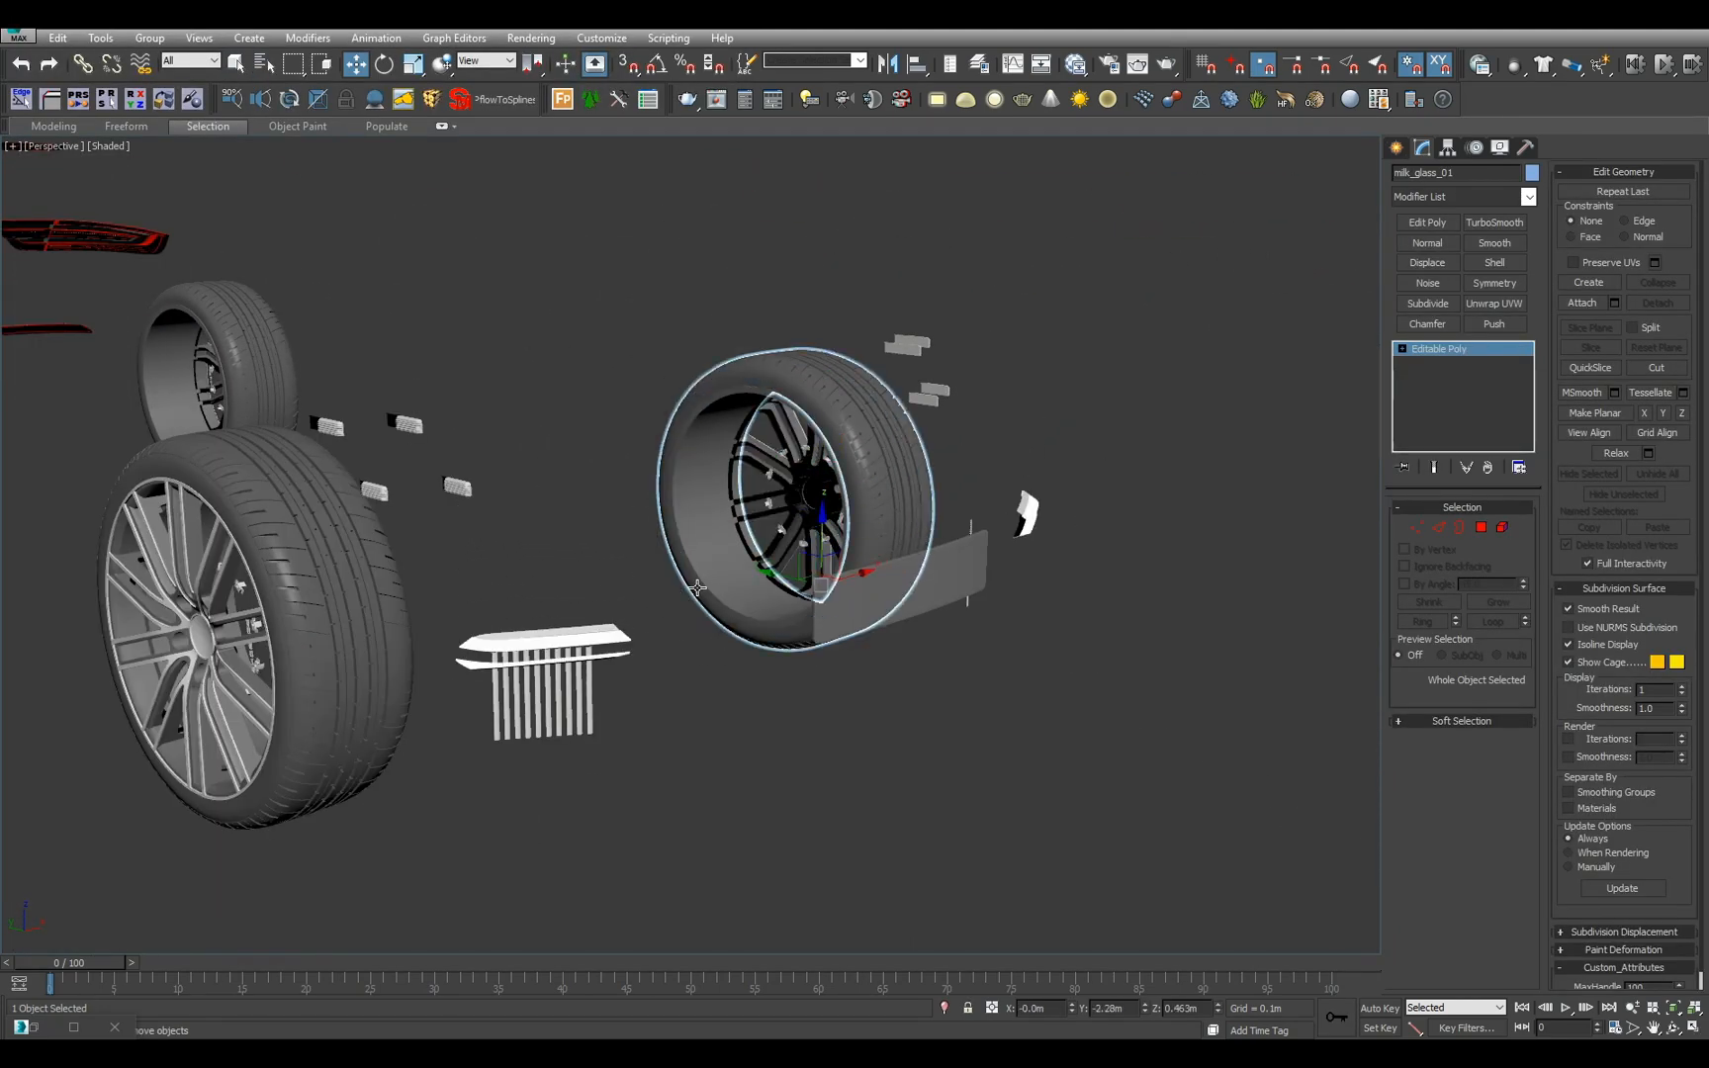
- Rename milk_glass_01 as Glass_Frosted and hide it
{"action": "middle_click_drag", "start_coordinate": [803, 421], "coordinate": [813, 427]}
{"action": "left_click_drag", "start_coordinate": [1473, 173], "coordinate": [1283, 166]}
{"action": "type", "text": "Glass_Frosted"}
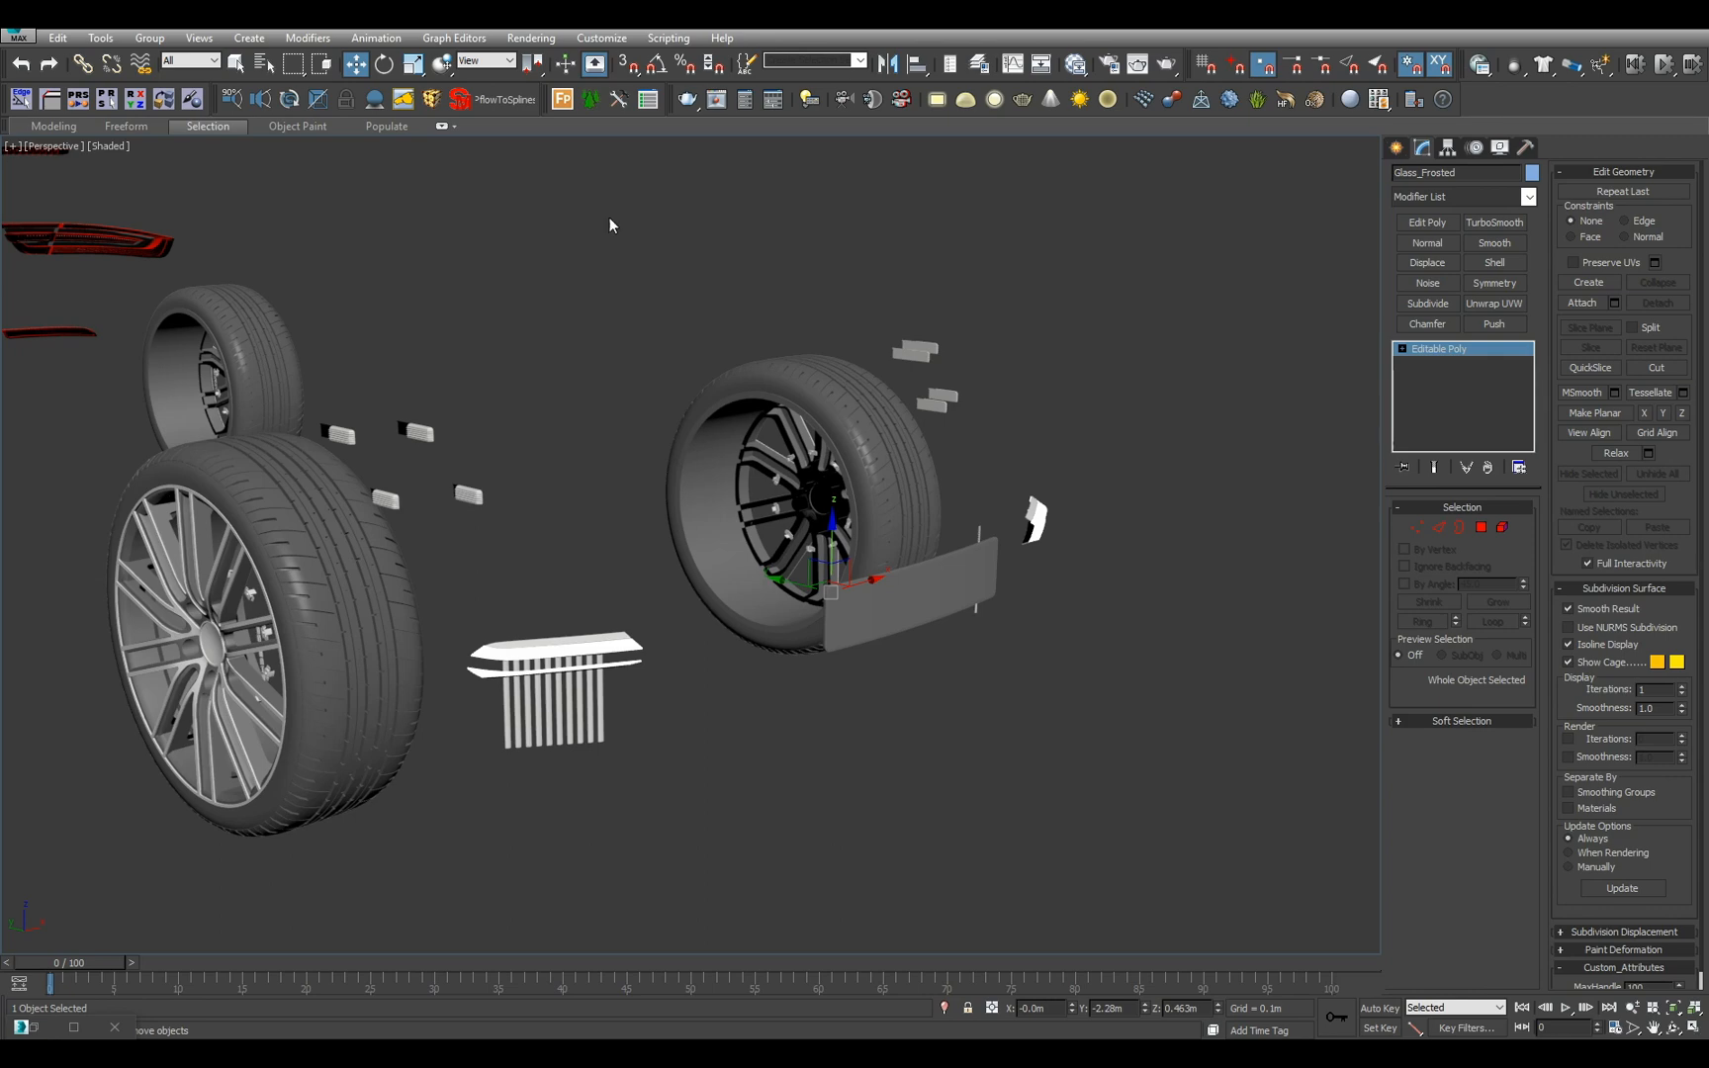
{"action": "mouse_move", "coordinate": [778, 629]}
{"action": "middle_mouse_down", "text": "alt"}
{"action": "mouse_move", "coordinate": [793, 527]}
{"action": "mouse_move", "coordinate": [792, 638]}
{"action": "middle_mouse_up", "text": "alt"}
{"action": "key", "text": "q"}
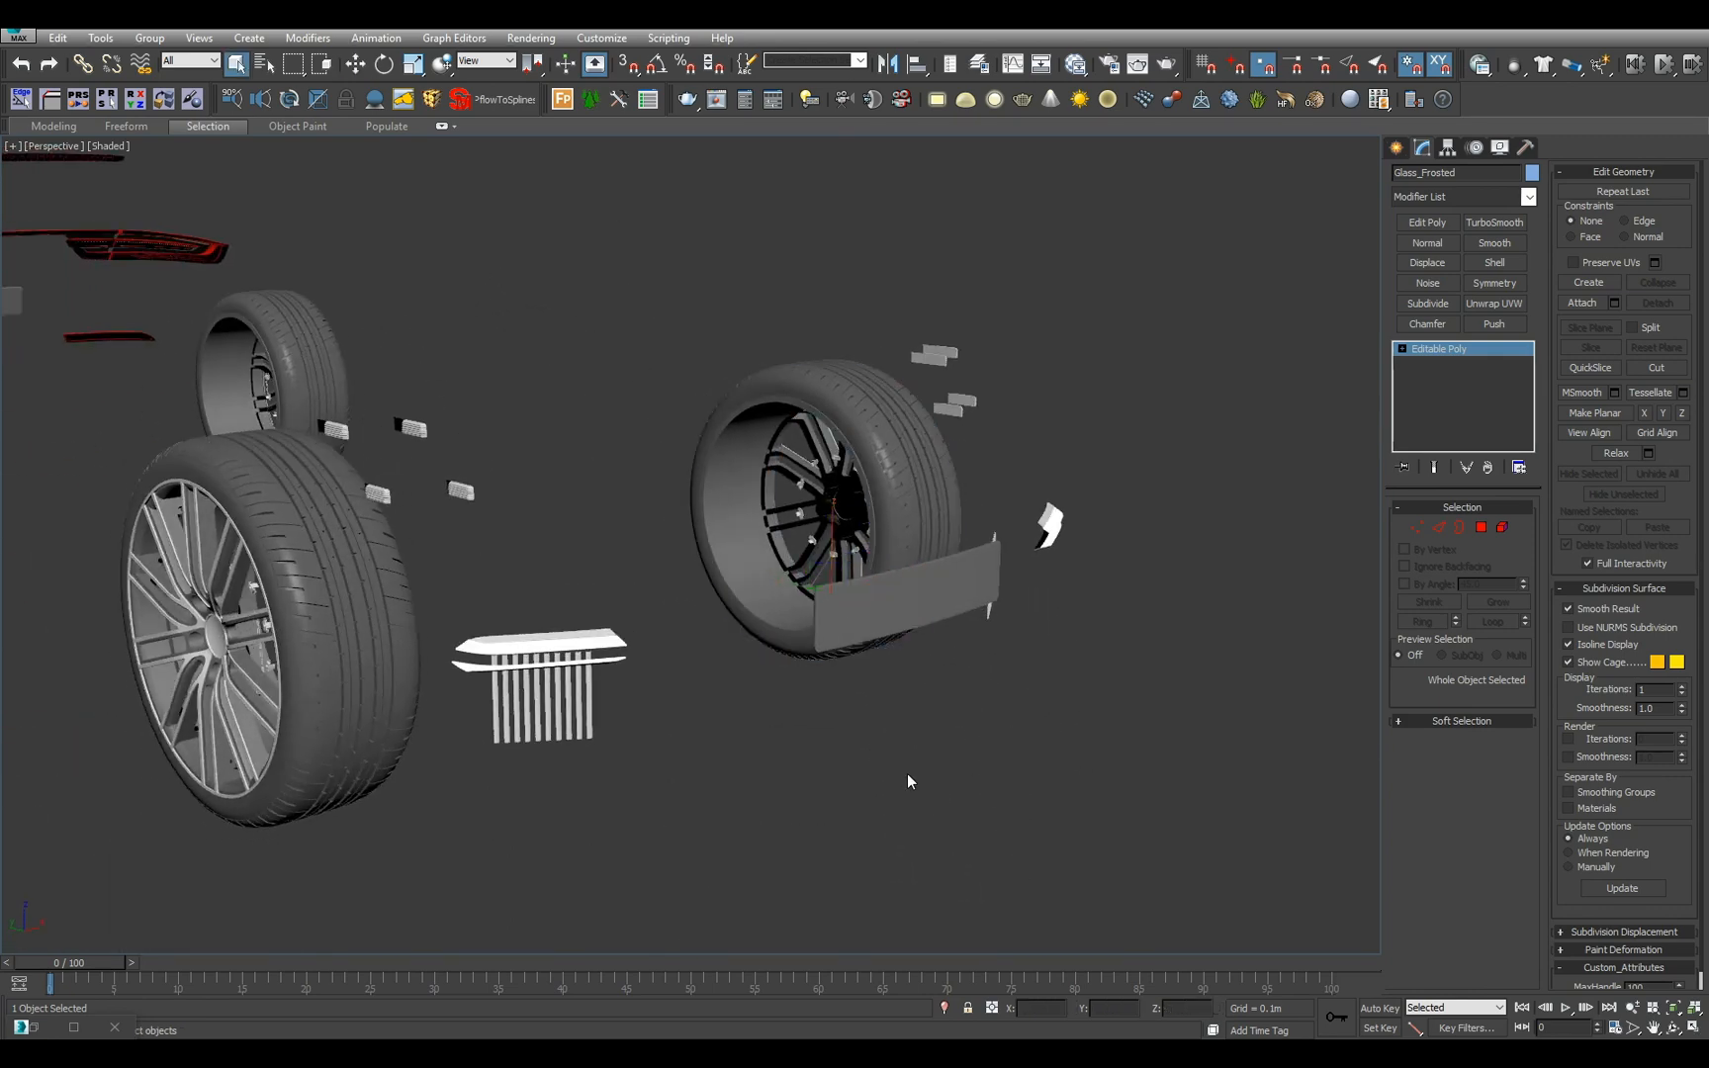
{"action": "left_click", "coordinate": [907, 774]}
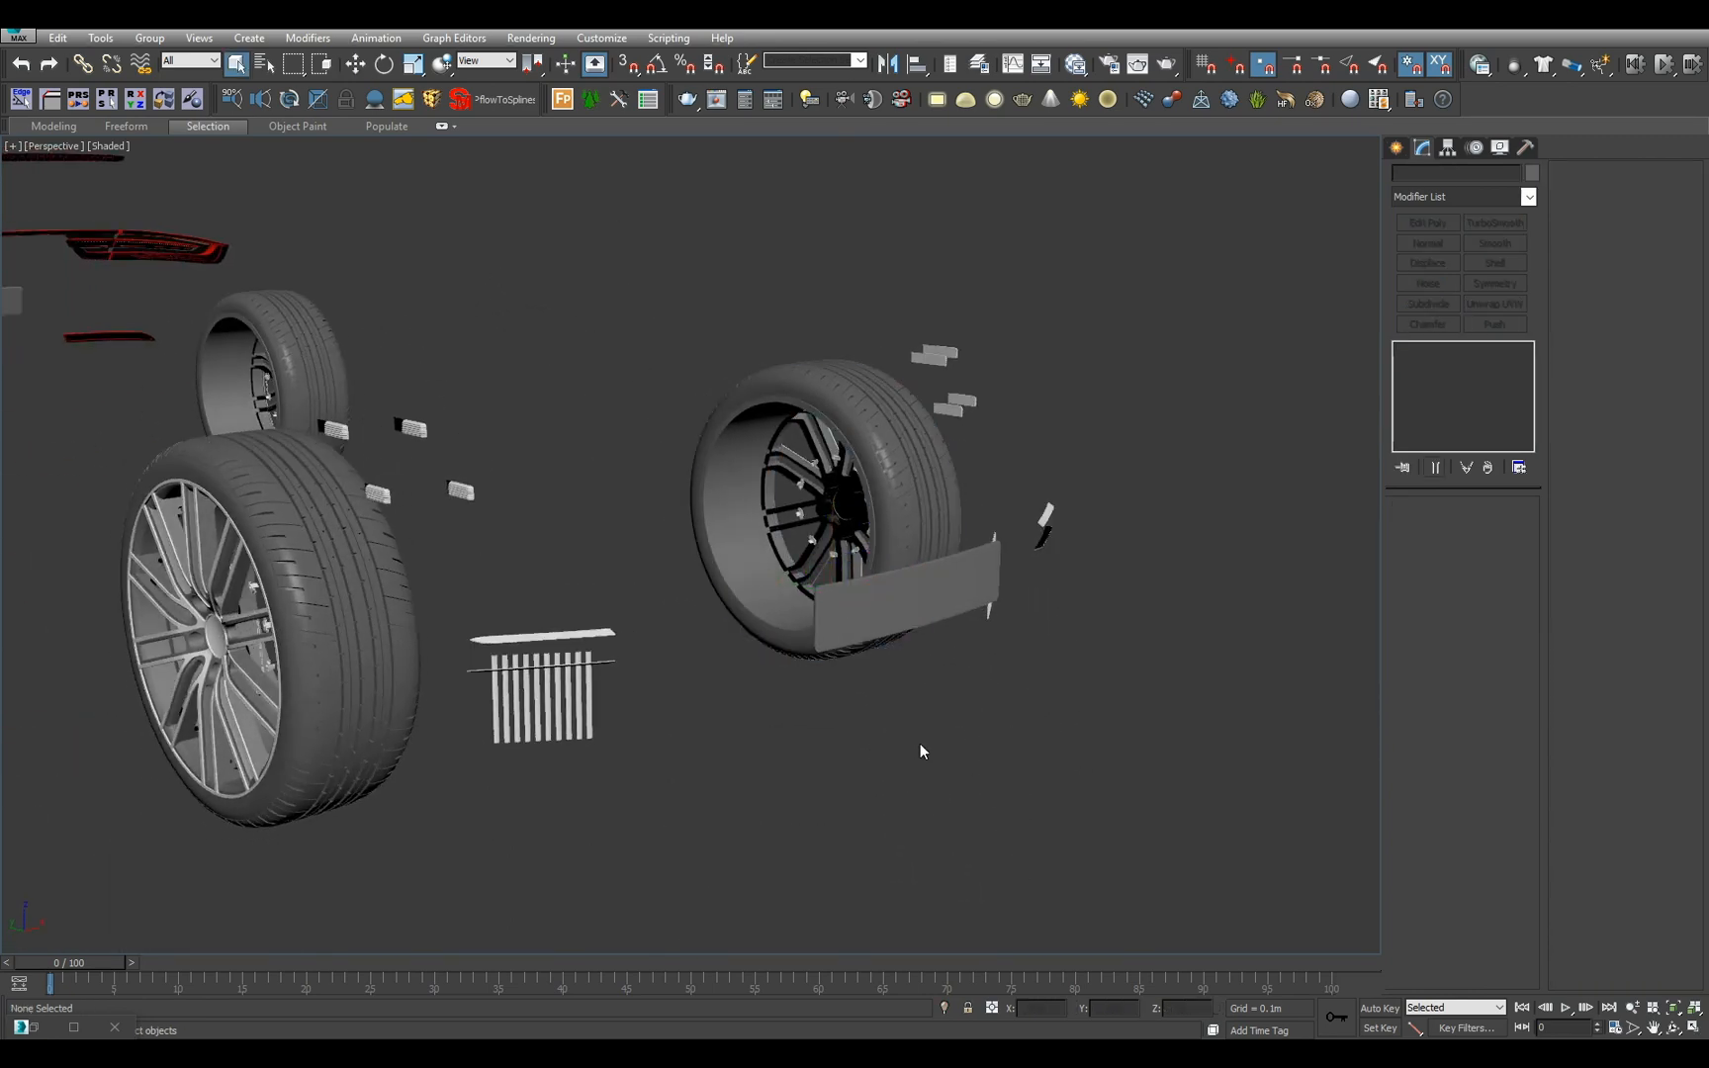
- Select plate_01 and plate_02 from the object list to locate them on the car, and clear the selection
{"action": "key", "text": "h"}
{"action": "left_click_drag", "start_coordinate": [141, 125], "coordinate": [178, 180]}
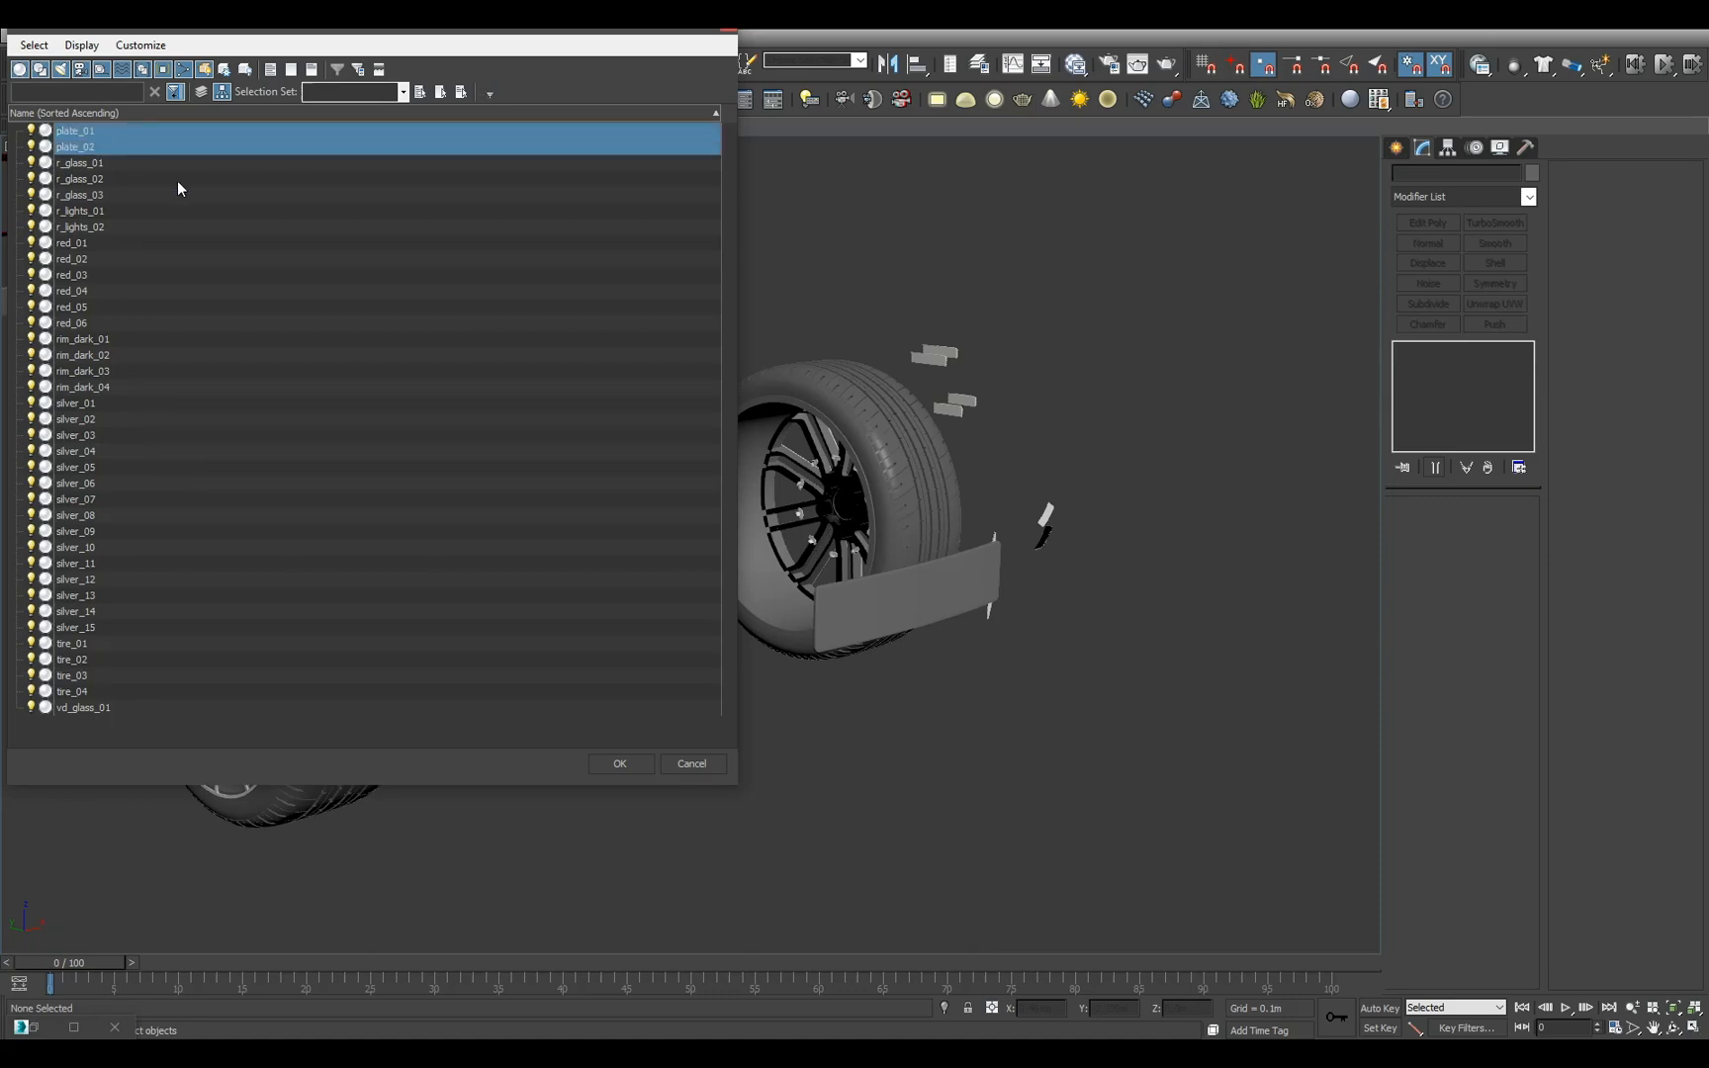
{"action": "left_click", "coordinate": [622, 768]}
{"action": "scroll", "coordinate": [705, 736], "scroll_direction": "down", "scroll_amount": 5}
{"action": "middle_click_drag", "start_coordinate": [705, 736], "coordinate": [837, 826], "text": "alt"}
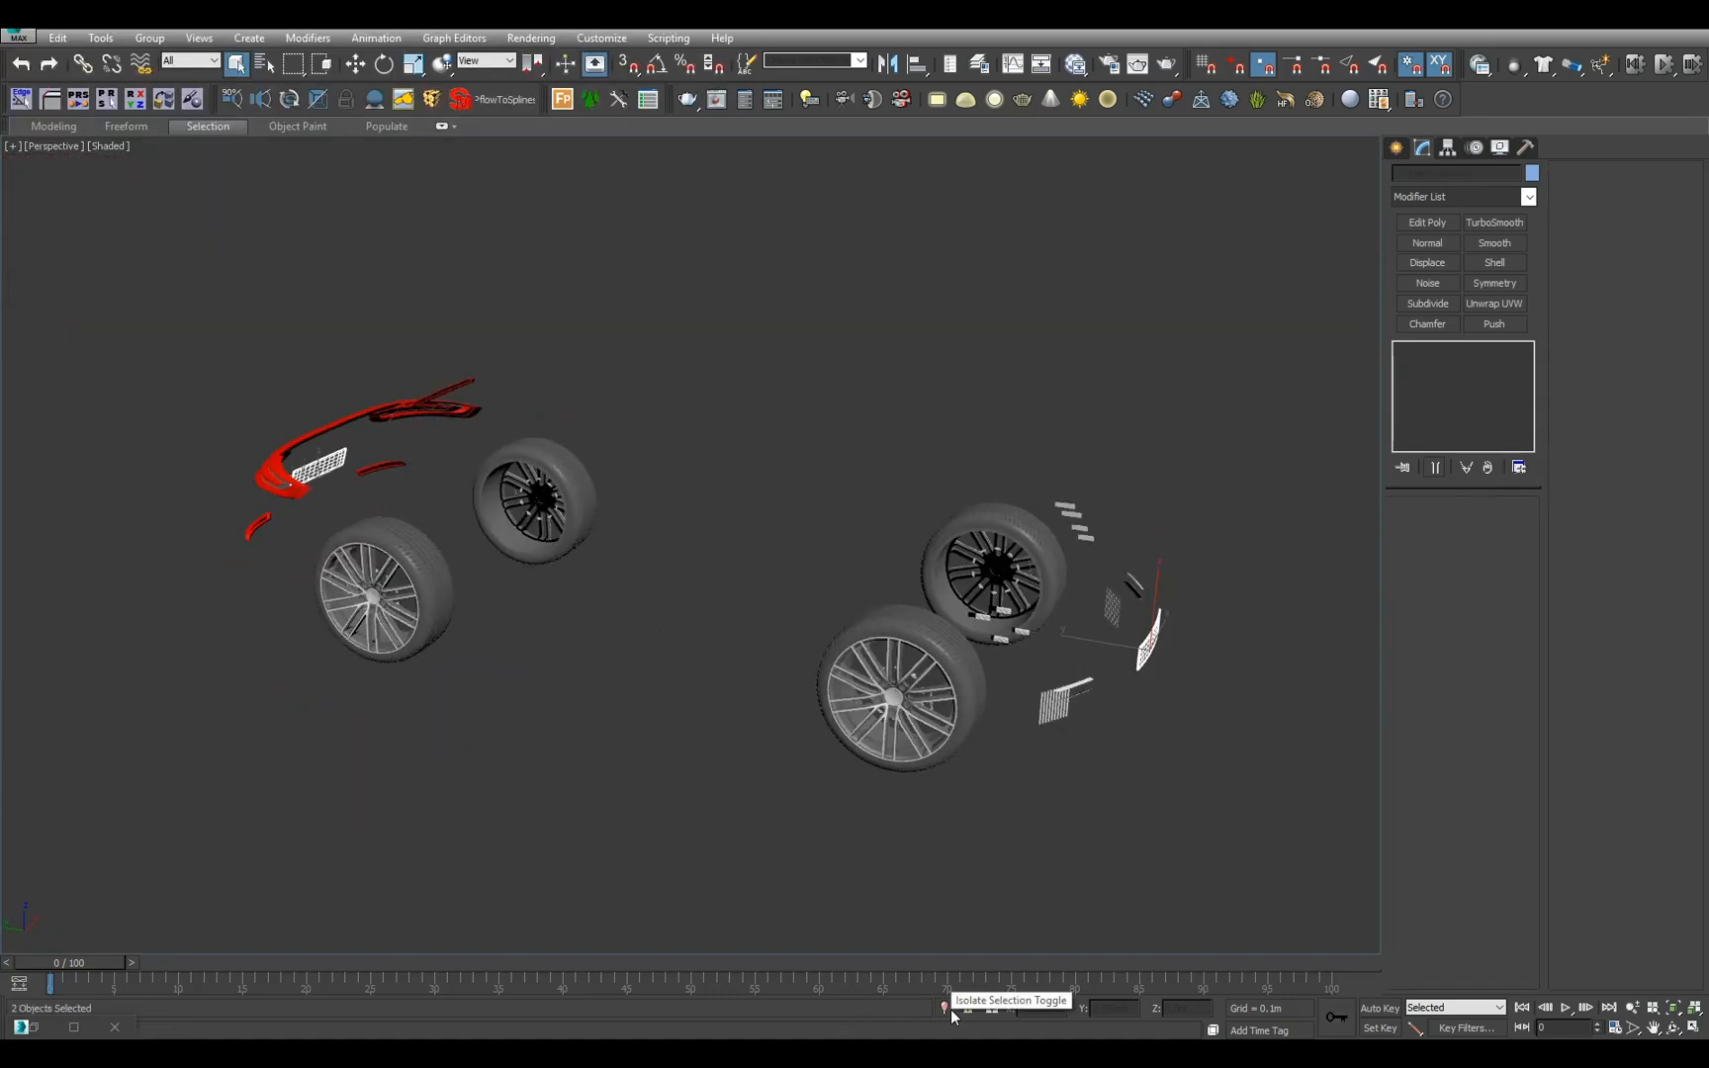
{"action": "left_click", "coordinate": [935, 815]}
- Unhide Car_Body and examine the front licence plate against the bumper
{"action": "key", "text": "5"}
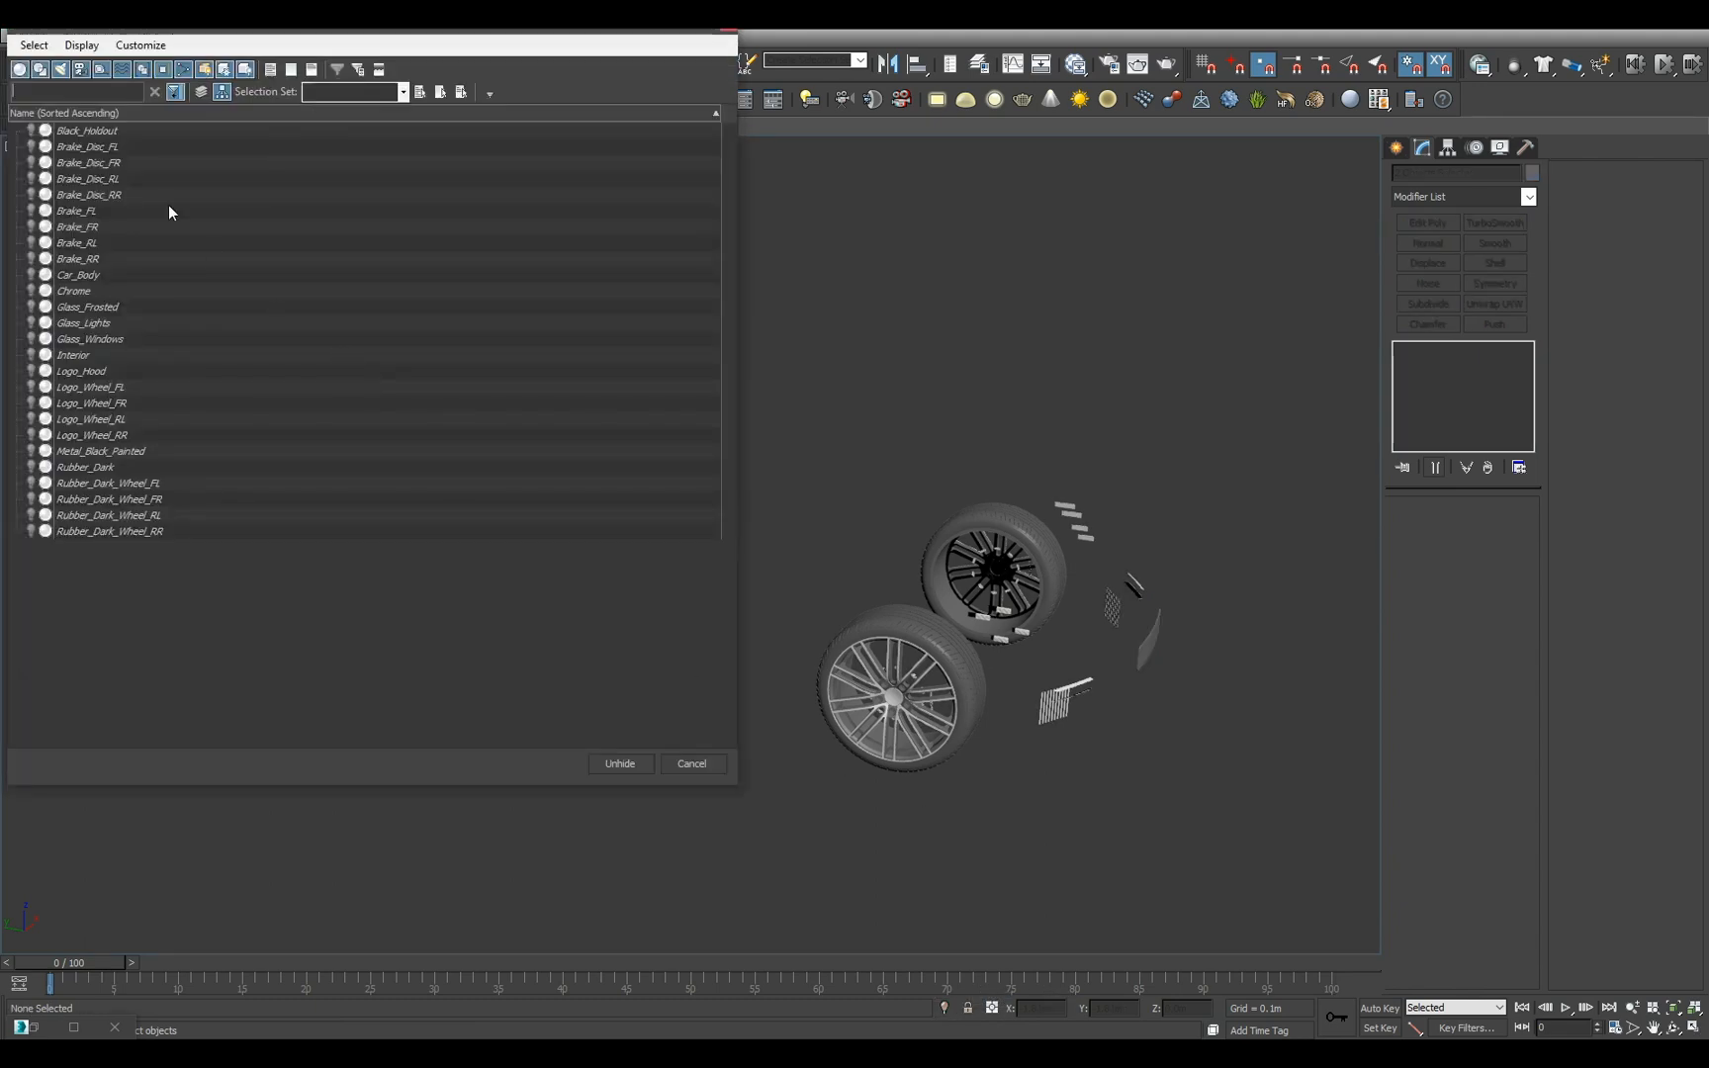
{"action": "double_click", "coordinate": [102, 280]}
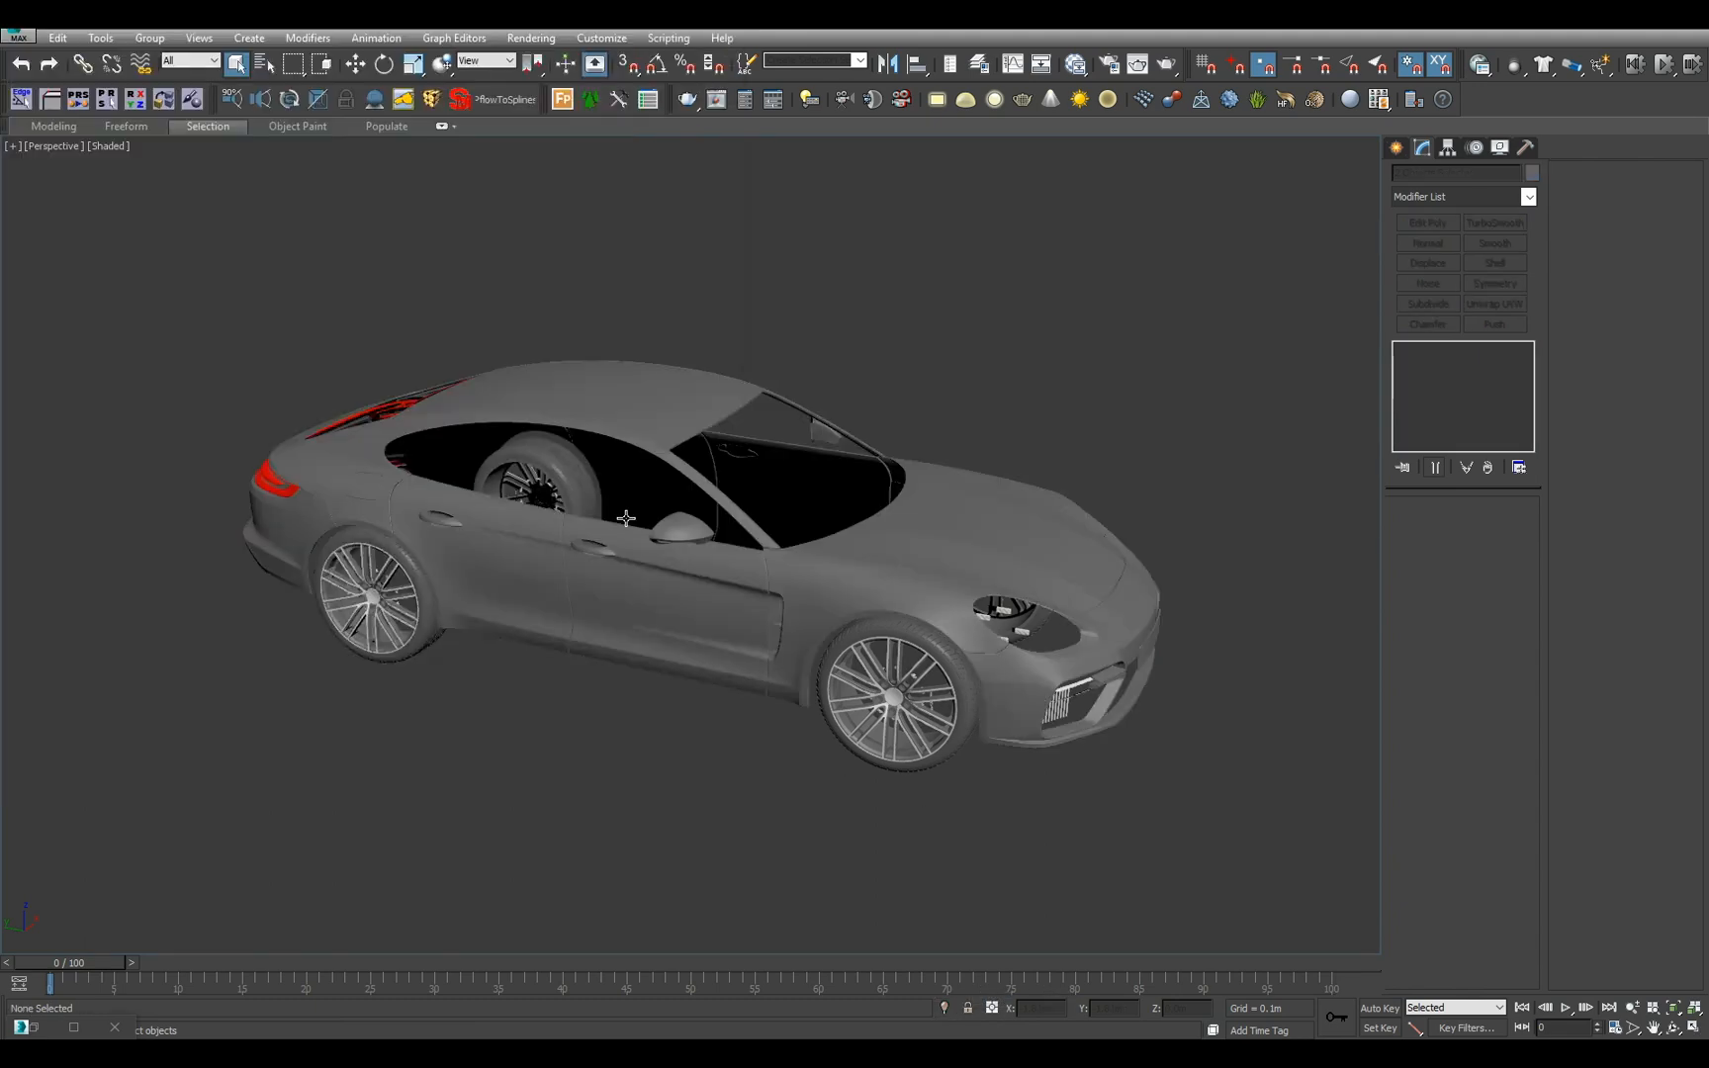
{"action": "left_click", "coordinate": [1150, 638]}
{"action": "key", "text": "z"}
{"action": "middle_click_drag", "start_coordinate": [1147, 633], "coordinate": [844, 599], "text": "alt"}
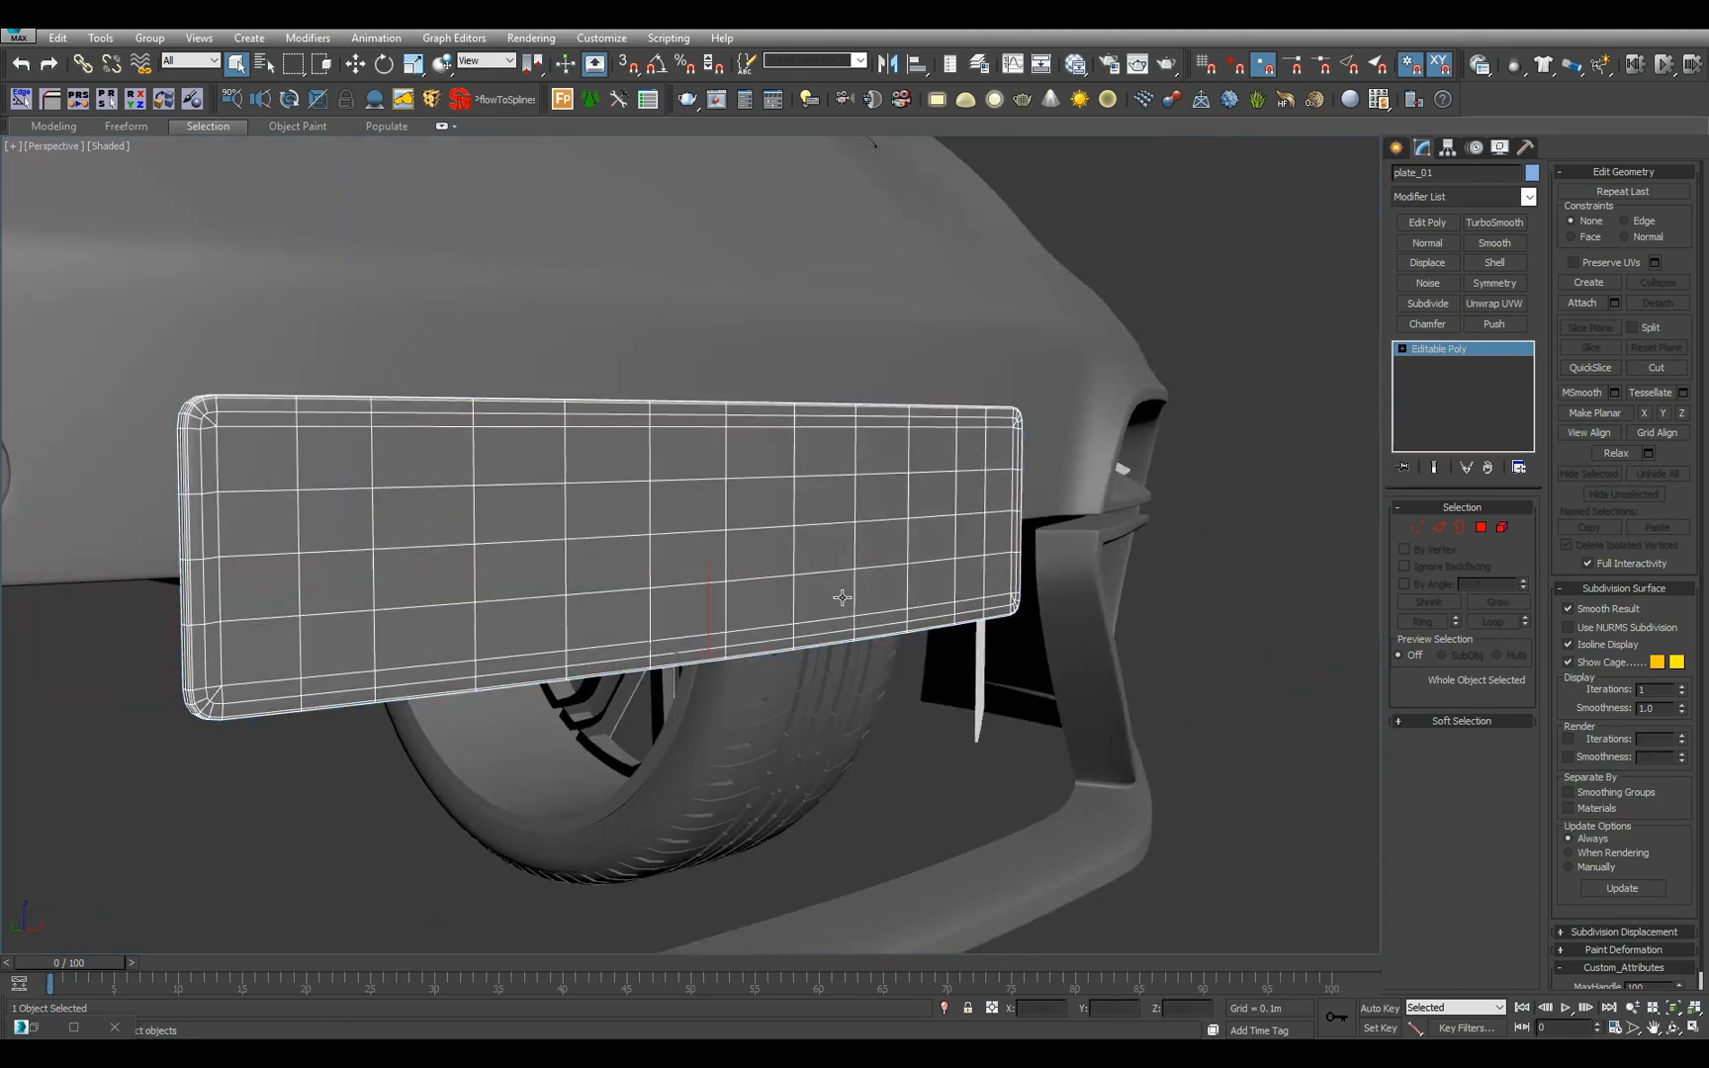
- Try moving the front licence plate relative to the bumper, undo the move and check its placement
{"action": "scroll", "coordinate": [844, 599], "scroll_direction": "down", "scroll_amount": 4}
{"action": "key", "text": "w"}
{"action": "middle_click_drag", "start_coordinate": [676, 566], "coordinate": [711, 526], "text": "alt"}
{"action": "mouse_move", "coordinate": [701, 543]}
{"action": "left_mouse_down"}
{"action": "mouse_move", "coordinate": [701, 292]}
{"action": "mouse_move", "coordinate": [705, 576]}
{"action": "left_mouse_up"}
{"action": "key", "text": "ctrl+z"}
{"action": "middle_click_drag", "start_coordinate": [949, 588], "coordinate": [896, 648], "text": "alt"}
{"action": "scroll", "coordinate": [661, 564], "scroll_direction": "down", "scroll_amount": 5}
{"action": "middle_click_drag", "start_coordinate": [661, 564], "coordinate": [1061, 725]}
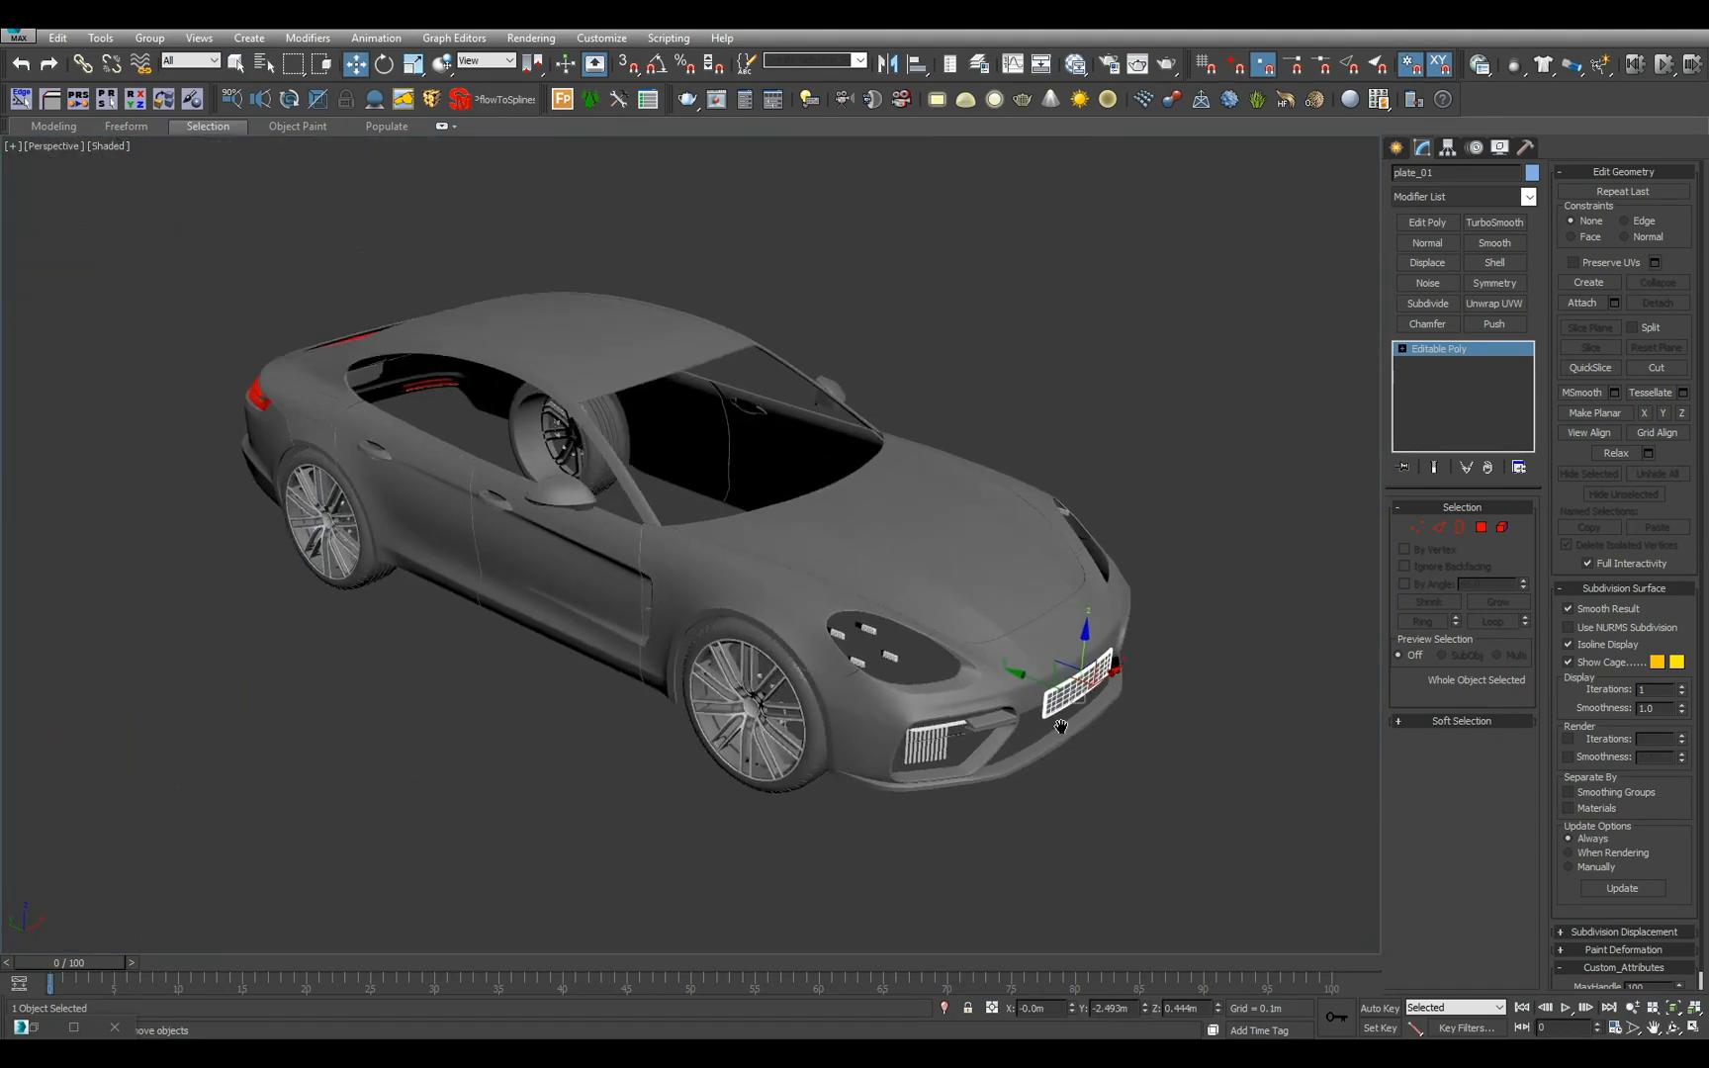
- Remove the front and rear licence plates from view together and hide Car_Body
{"action": "middle_click_drag", "start_coordinate": [861, 702], "coordinate": [1103, 648], "text": "alt"}
{"action": "key", "text": "q"}
{"action": "left_click", "coordinate": [586, 685], "text": "ctrl"}
{"action": "middle_click_drag", "start_coordinate": [587, 685], "coordinate": [881, 775], "text": "alt"}
{"action": "middle_click_drag", "start_coordinate": [880, 775], "coordinate": [619, 635]}
{"action": "key", "text": "Delete"}
{"action": "left_click", "coordinate": [813, 710]}
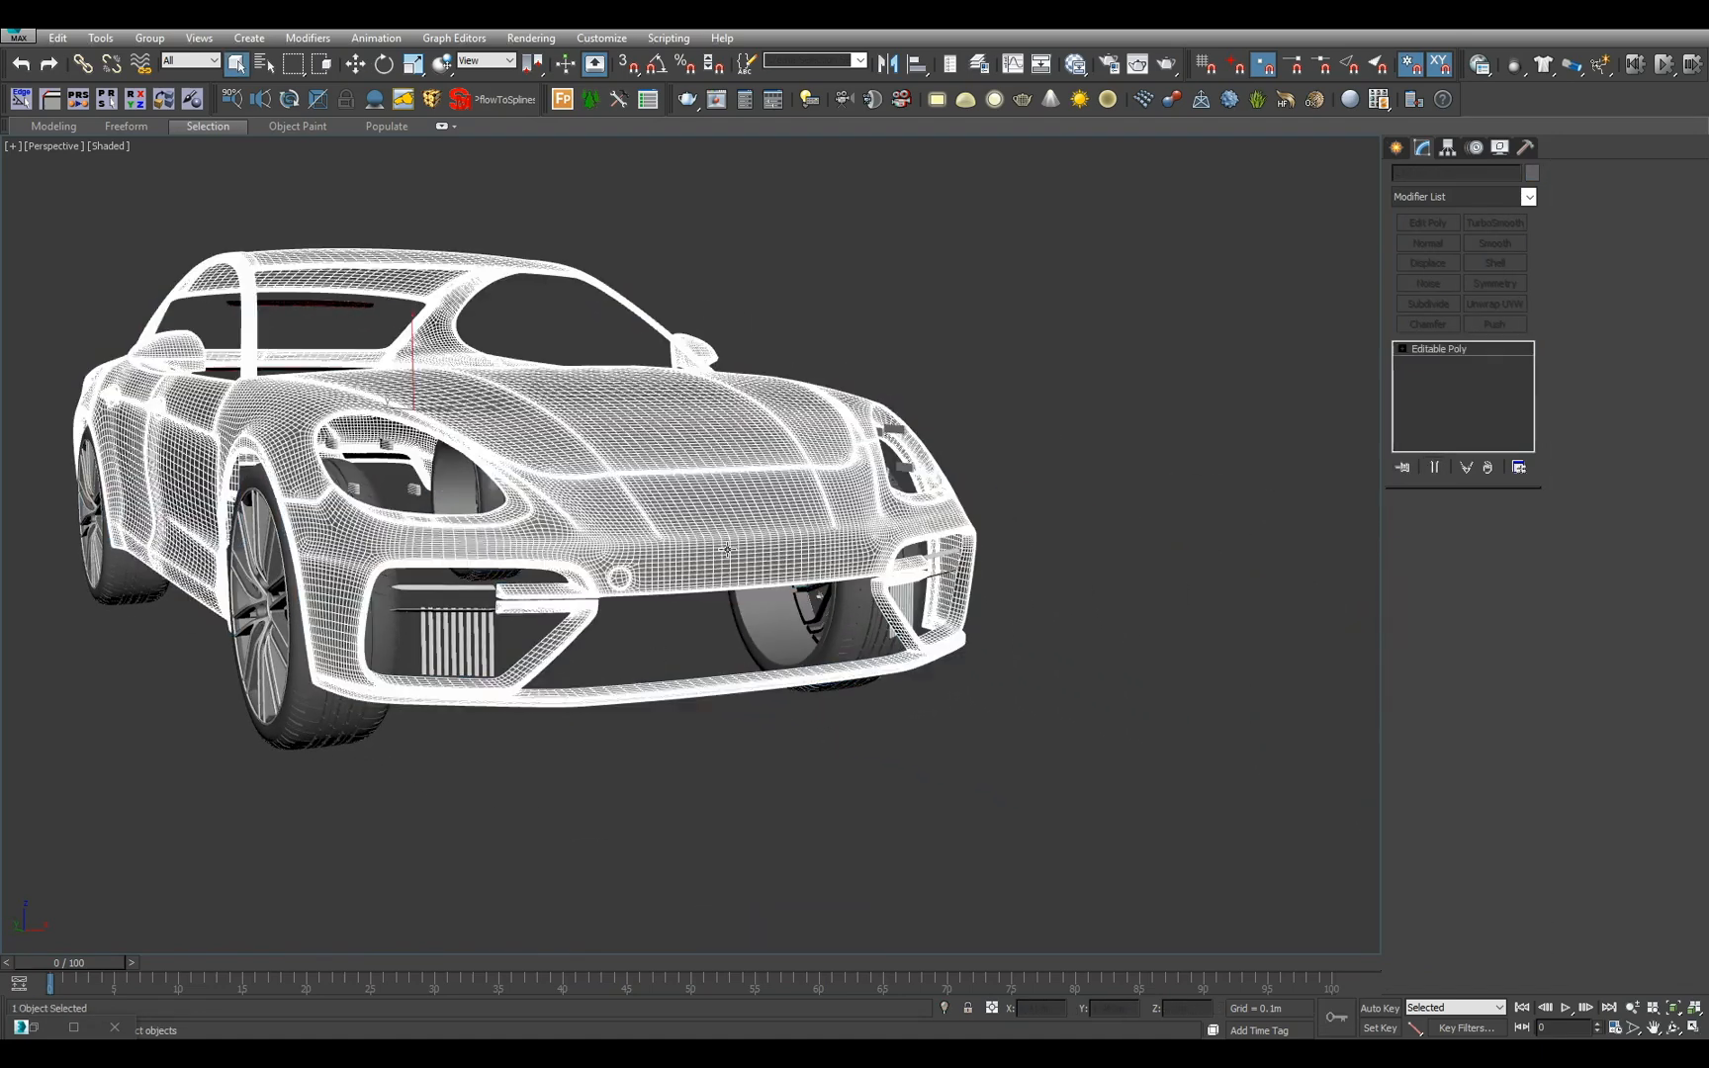
{"action": "key", "text": "Delete"}
- Select r_glass_01 to r_glass_03 with r_lights_01 and r_lights_02 and combine them into one object
{"action": "key", "text": "h"}
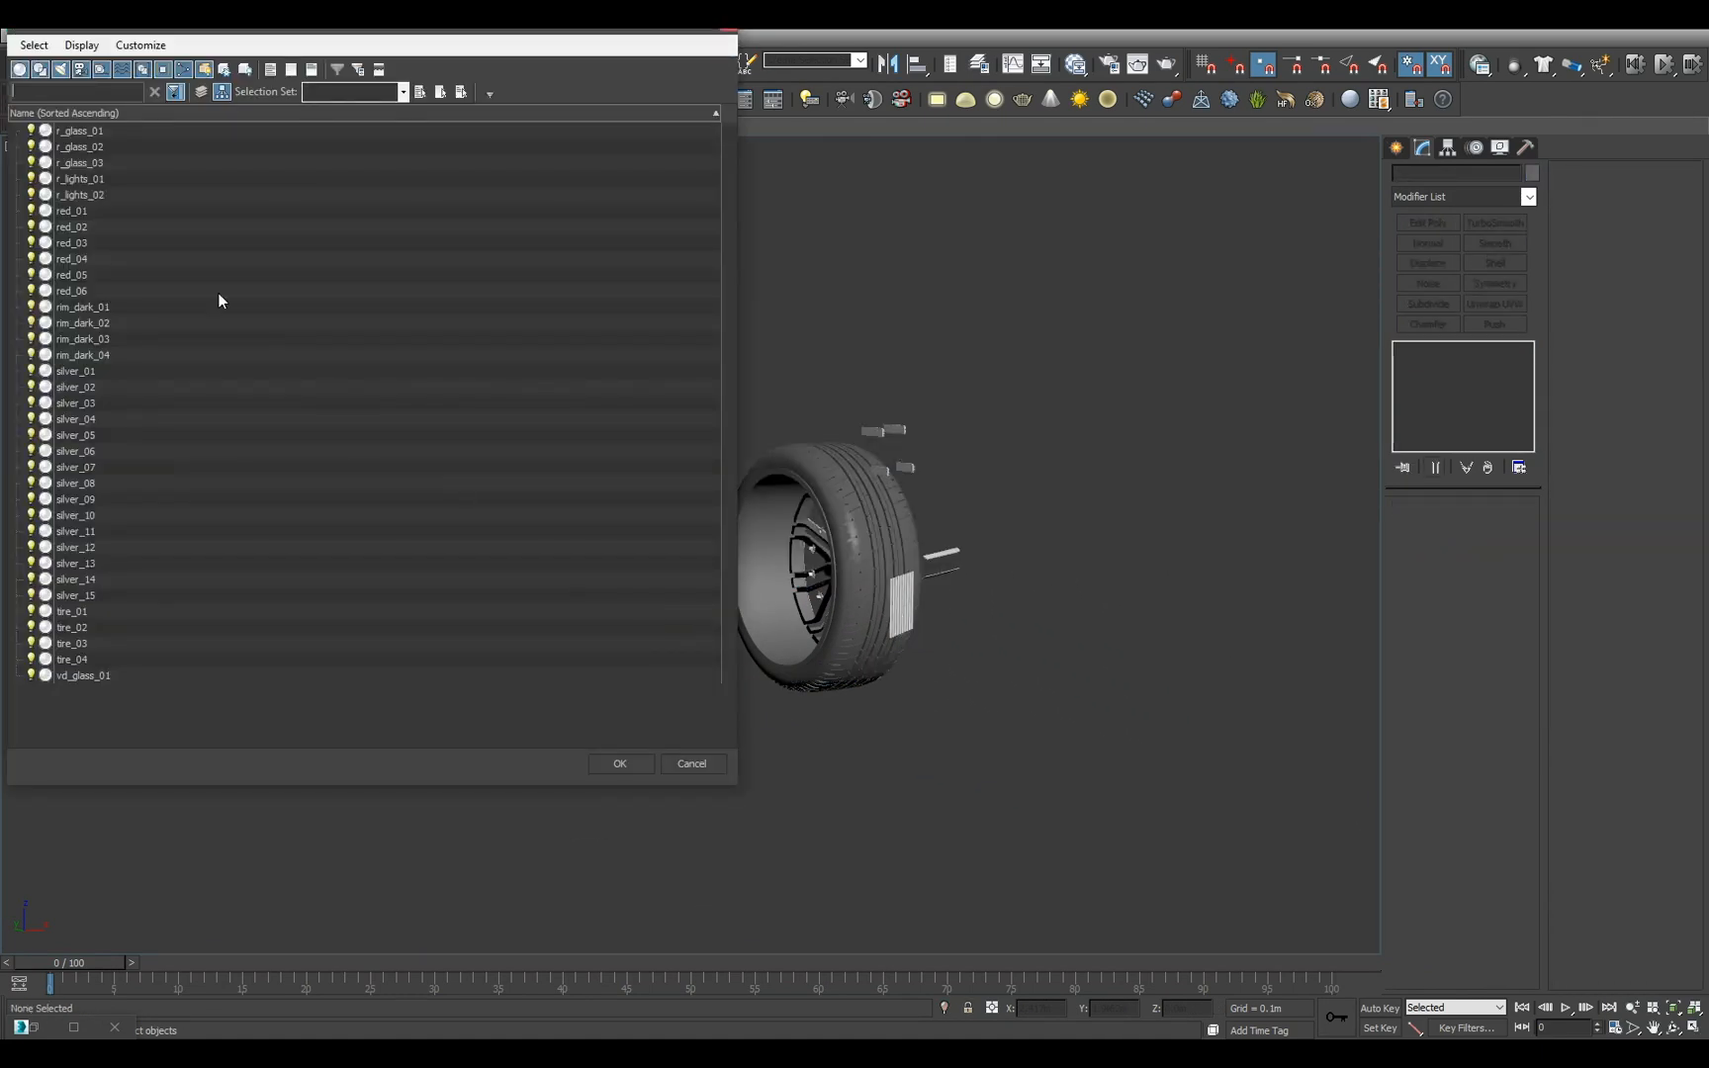
{"action": "left_click", "coordinate": [112, 130]}
{"action": "left_click", "coordinate": [99, 194], "text": "shift"}
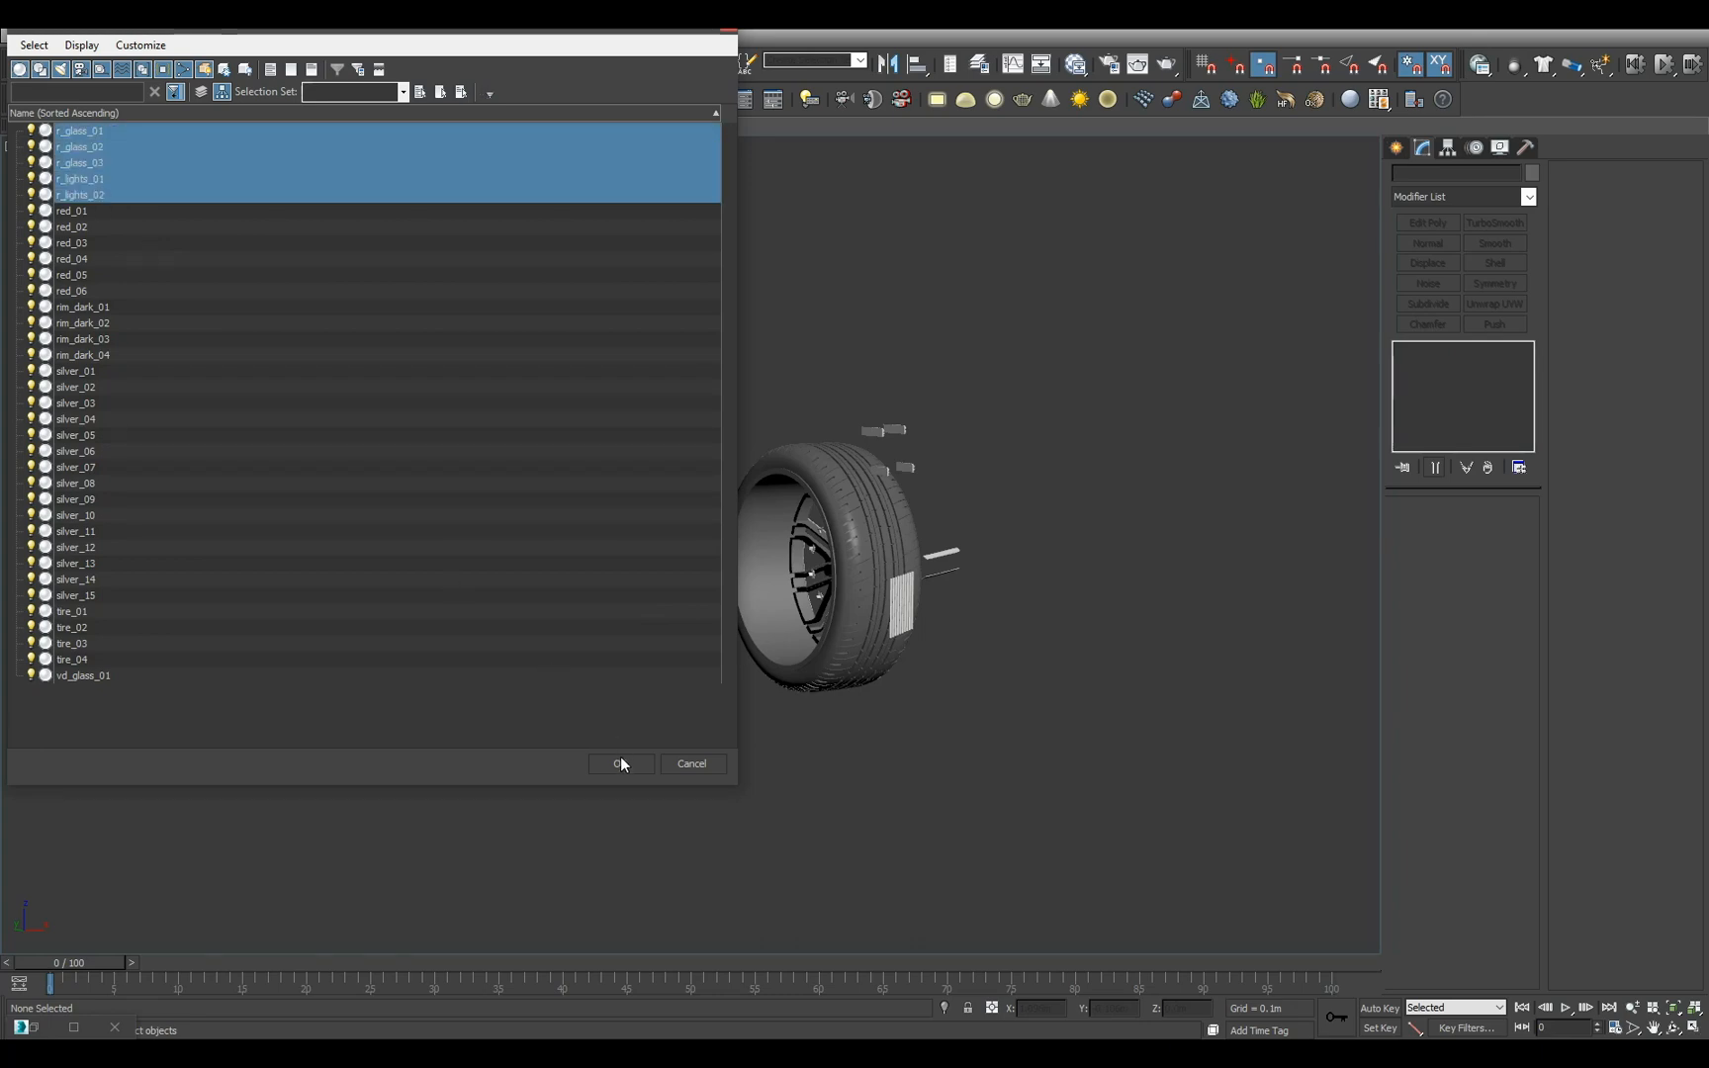
{"action": "left_click", "coordinate": [620, 763]}
{"action": "middle_click_drag", "start_coordinate": [646, 581], "coordinate": [782, 634], "text": "alt"}
{"action": "key", "text": "w"}
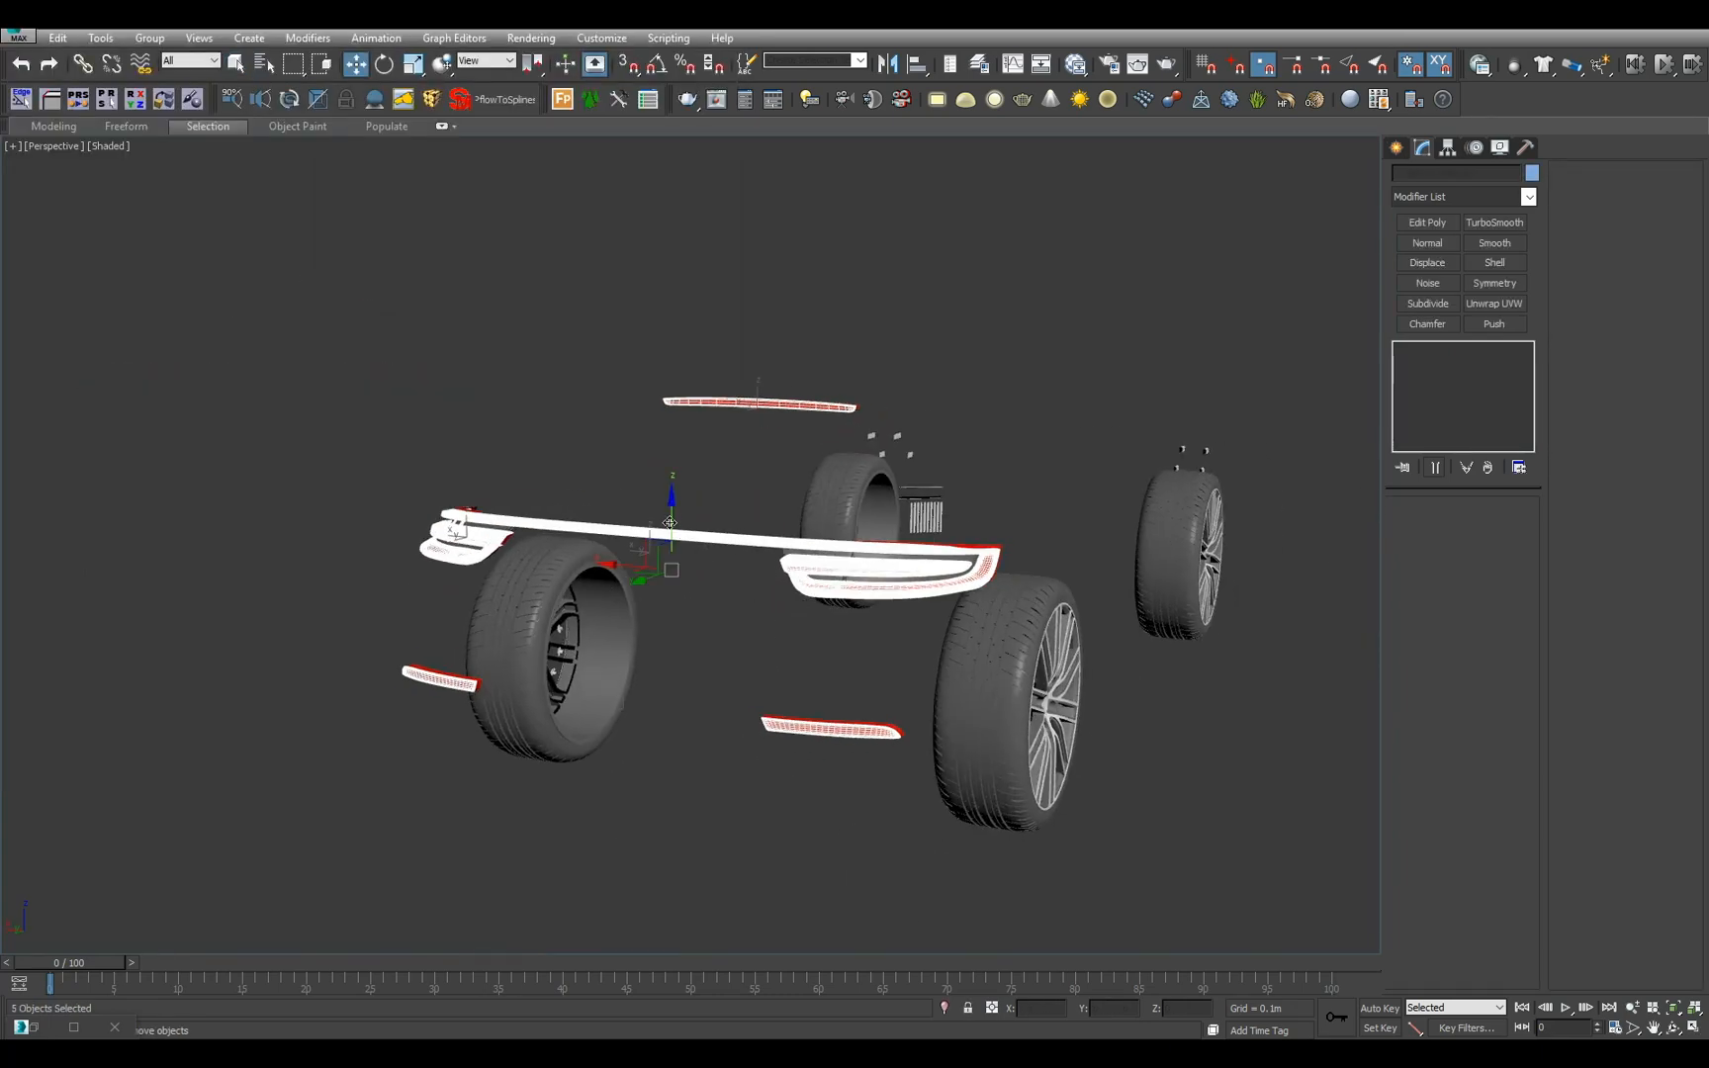
{"action": "left_click_drag", "start_coordinate": [672, 515], "coordinate": [672, 354]}
{"action": "key", "text": "ctrl+z"}
{"action": "scroll", "coordinate": [663, 562], "scroll_direction": "up", "scroll_amount": 2}
{"action": "middle_click_drag", "start_coordinate": [611, 532], "coordinate": [789, 679], "text": "alt"}
{"action": "key", "text": "alt+a"}
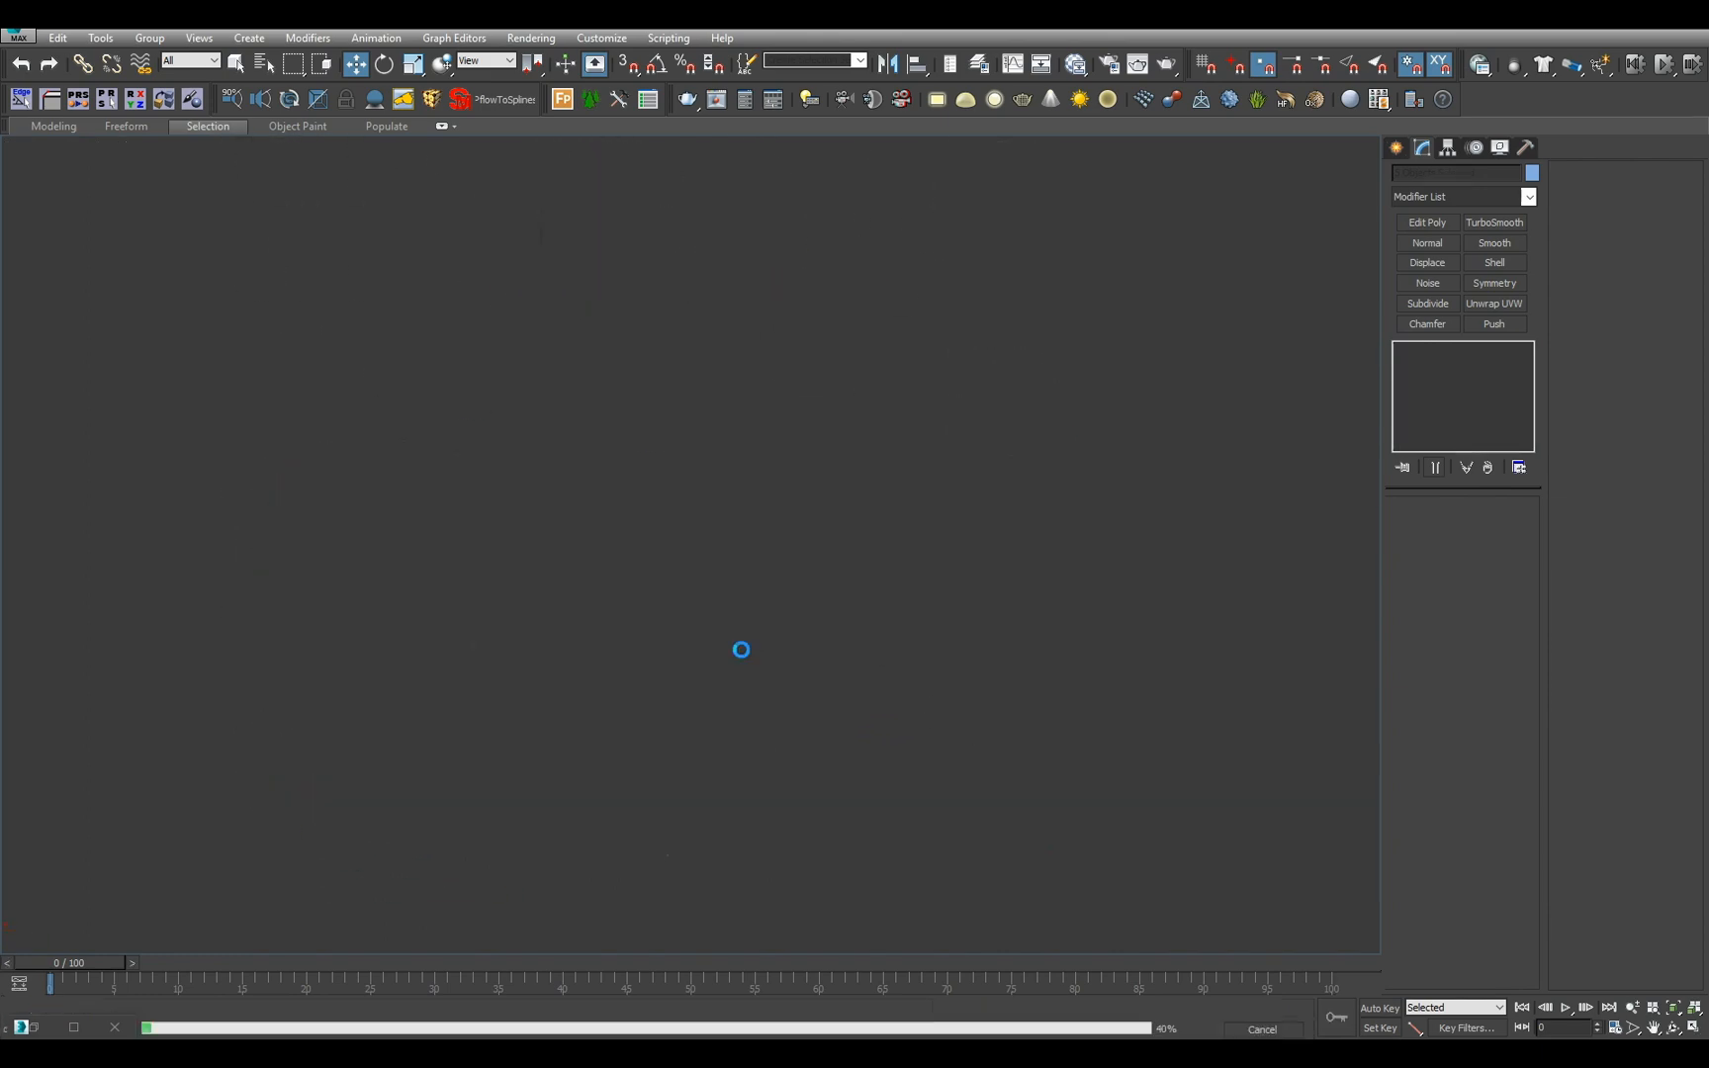
- Rename the combined rear light glass as Glass_Red and hide it
{"action": "left_click", "coordinate": [1445, 172]}
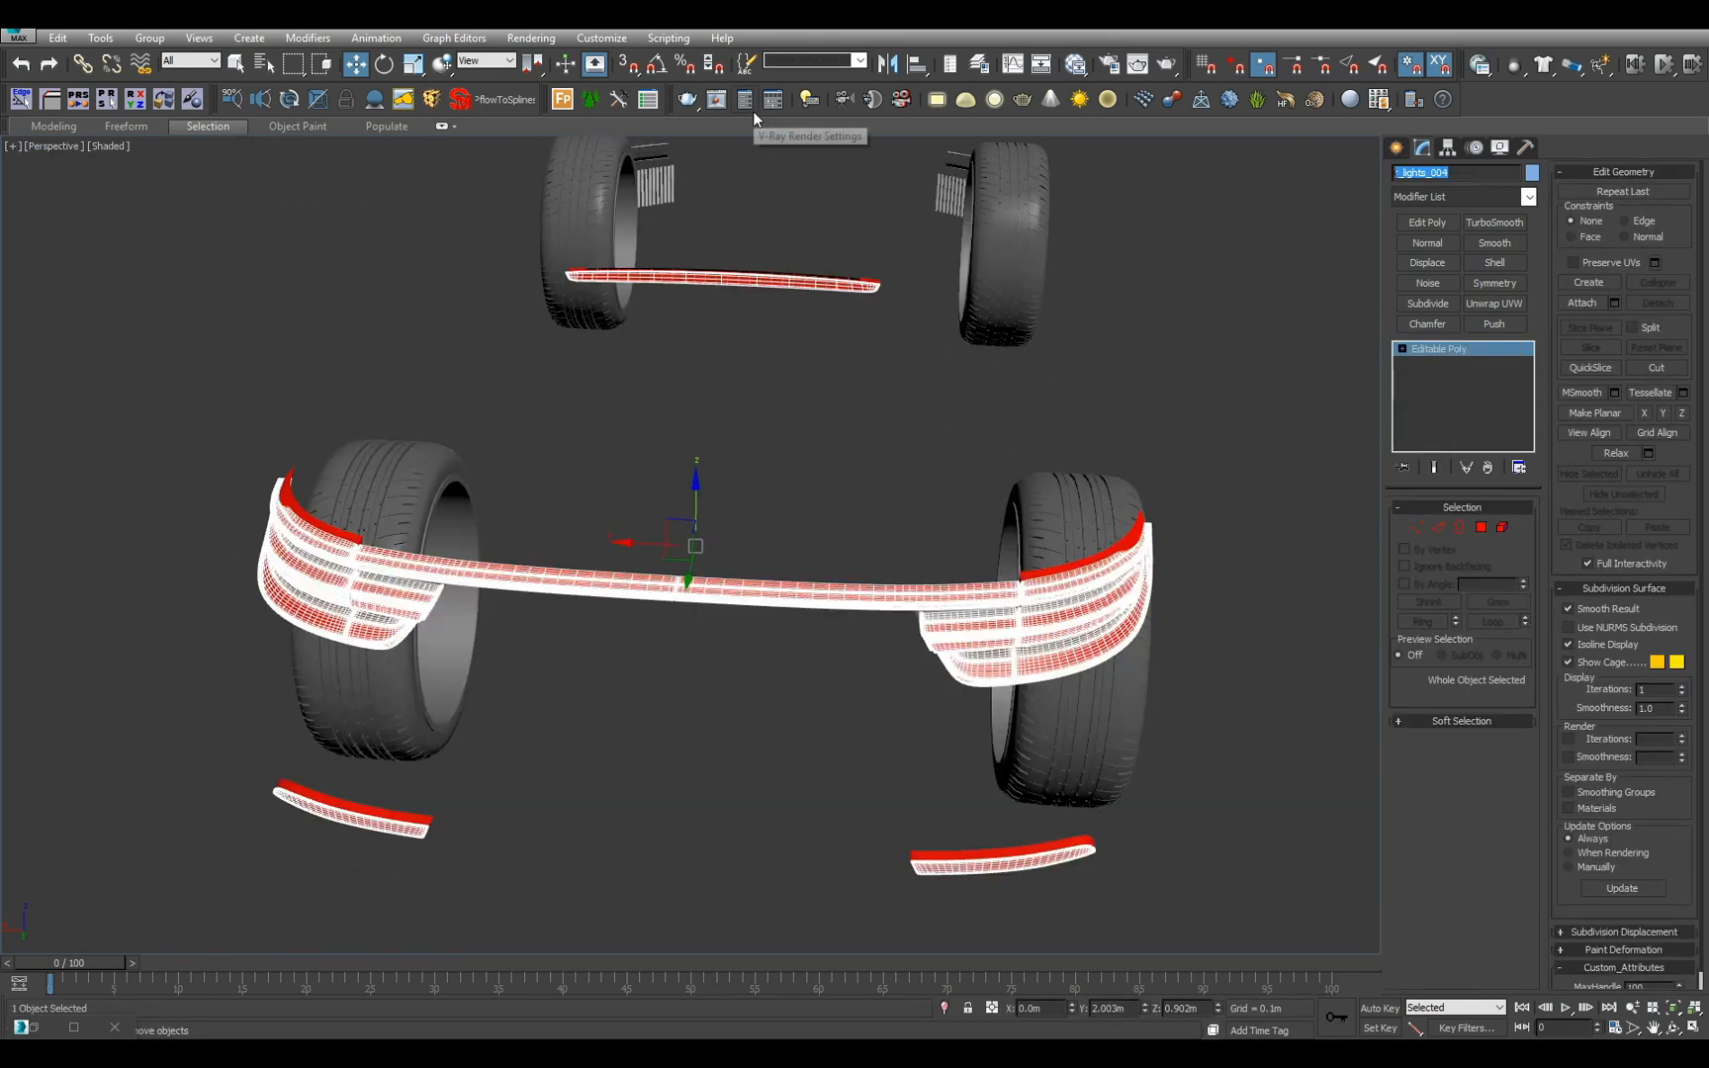
{"action": "type", "text": "Glass_Red"}
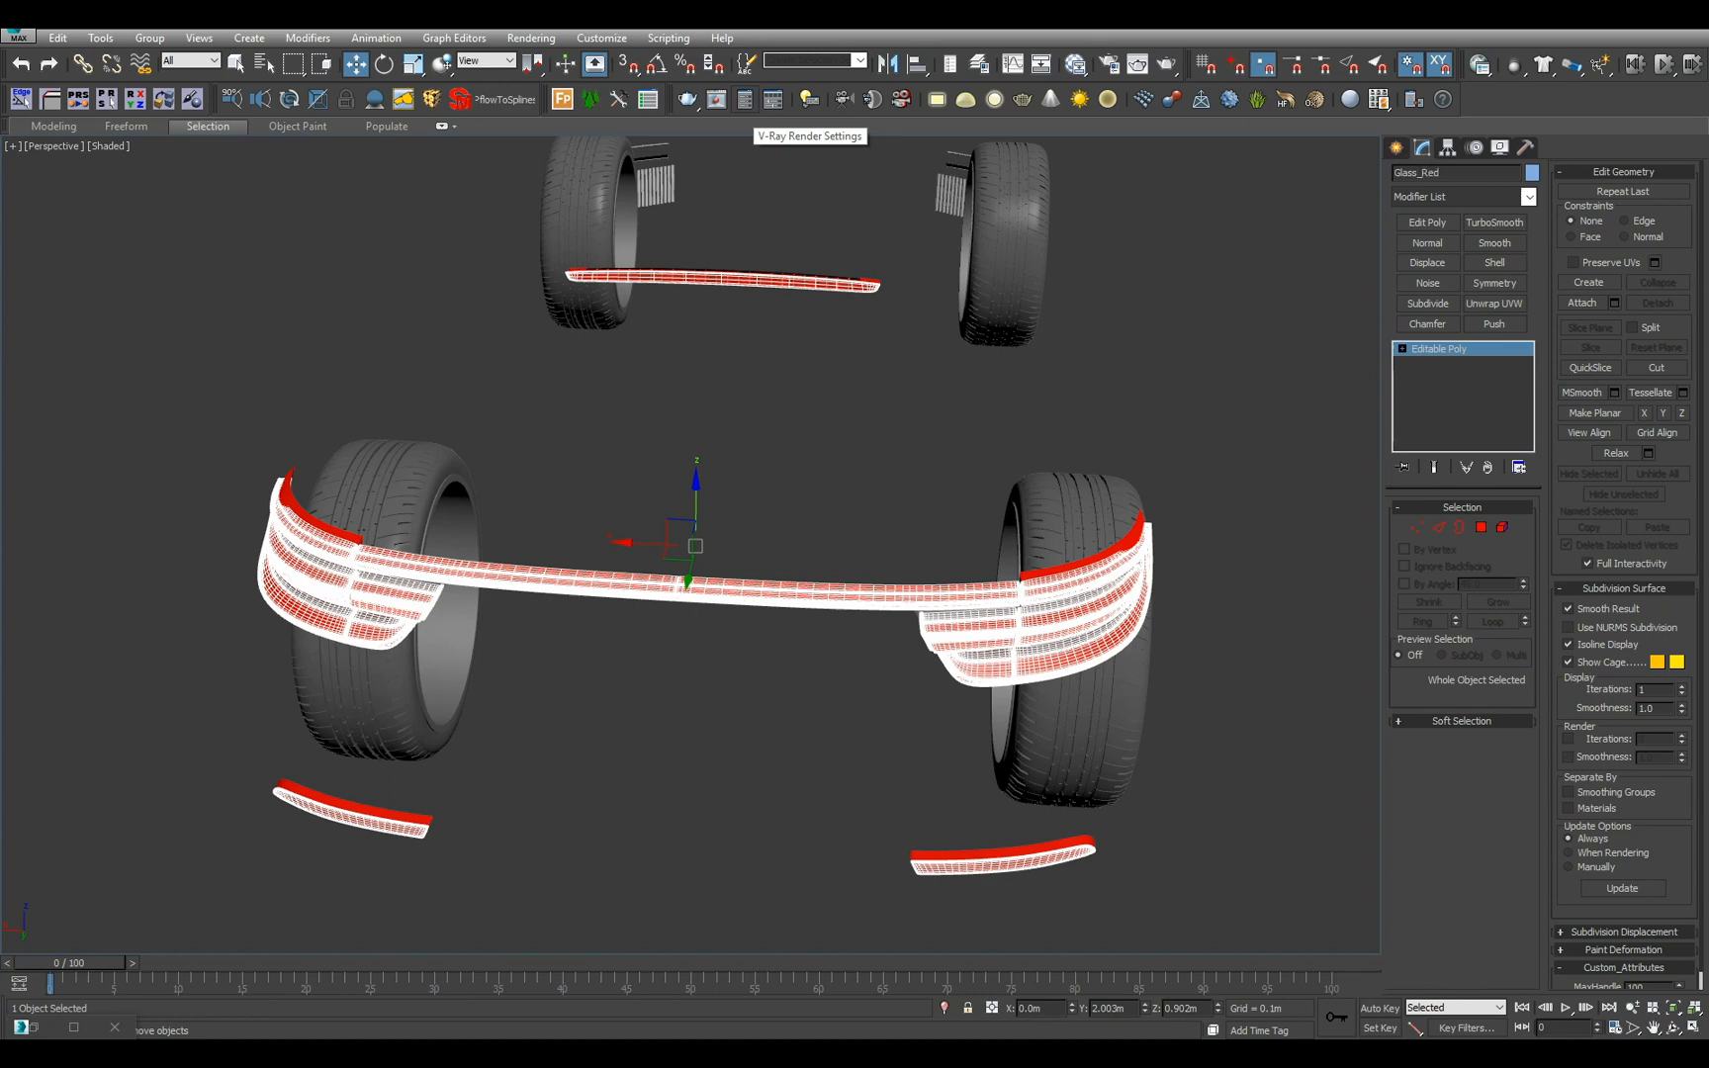
{"action": "middle_click_drag", "start_coordinate": [652, 322], "coordinate": [609, 299], "text": "alt"}
{"action": "key", "text": "alt+h"}
{"action": "key", "text": "q"}
- Examine the red tail-light housing red_01 up close and select it
{"action": "left_click", "coordinate": [417, 541]}
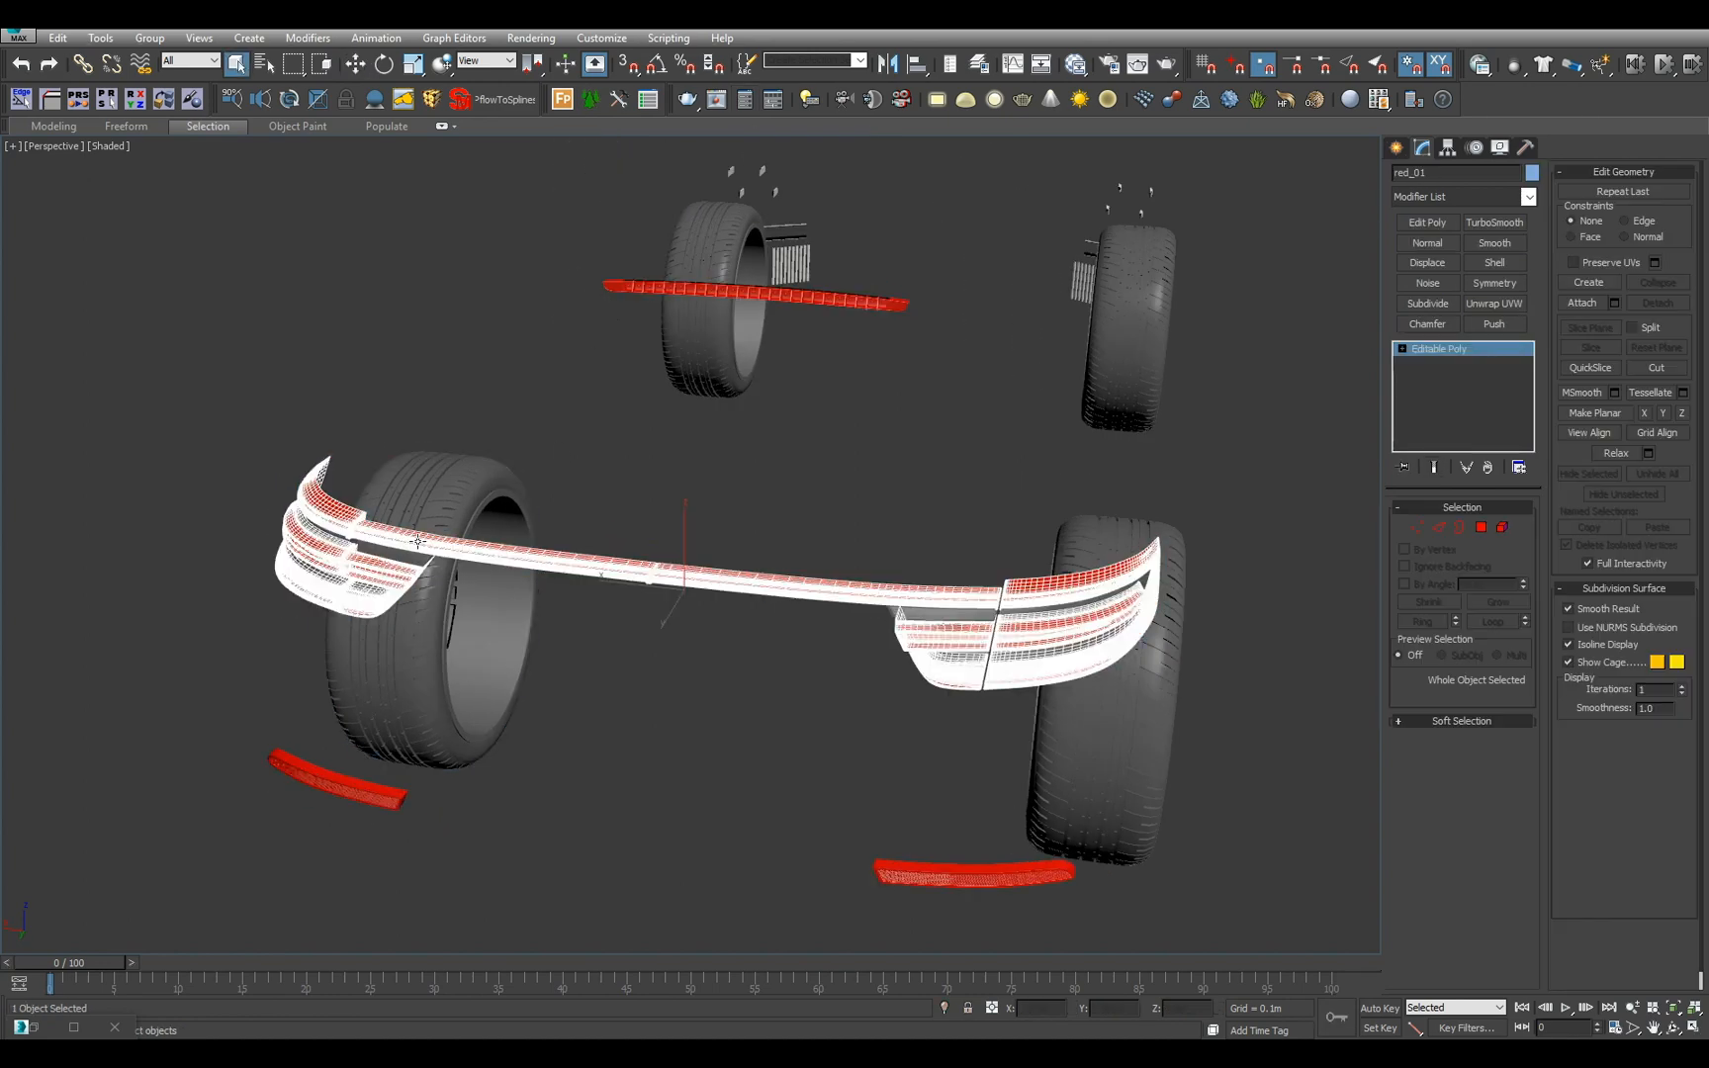
{"action": "middle_click_drag", "start_coordinate": [1048, 583], "coordinate": [829, 578], "text": "alt"}
{"action": "left_click", "coordinate": [870, 723]}
{"action": "scroll", "coordinate": [874, 624], "scroll_direction": "up", "scroll_amount": 3}
{"action": "middle_click_drag", "start_coordinate": [870, 722], "coordinate": [823, 713], "text": "alt"}
{"action": "left_click", "coordinate": [621, 612]}
{"action": "scroll", "coordinate": [621, 612], "scroll_direction": "up", "scroll_amount": 4}
{"action": "middle_click_drag", "start_coordinate": [621, 612], "coordinate": [682, 584], "text": "alt"}
{"action": "scroll", "coordinate": [863, 608], "scroll_direction": "down", "scroll_amount": 3}
{"action": "scroll", "coordinate": [840, 633], "scroll_direction": "up", "scroll_amount": 3}
{"action": "middle_click_drag", "start_coordinate": [683, 583], "coordinate": [638, 666]}
{"action": "left_click", "coordinate": [1056, 818]}
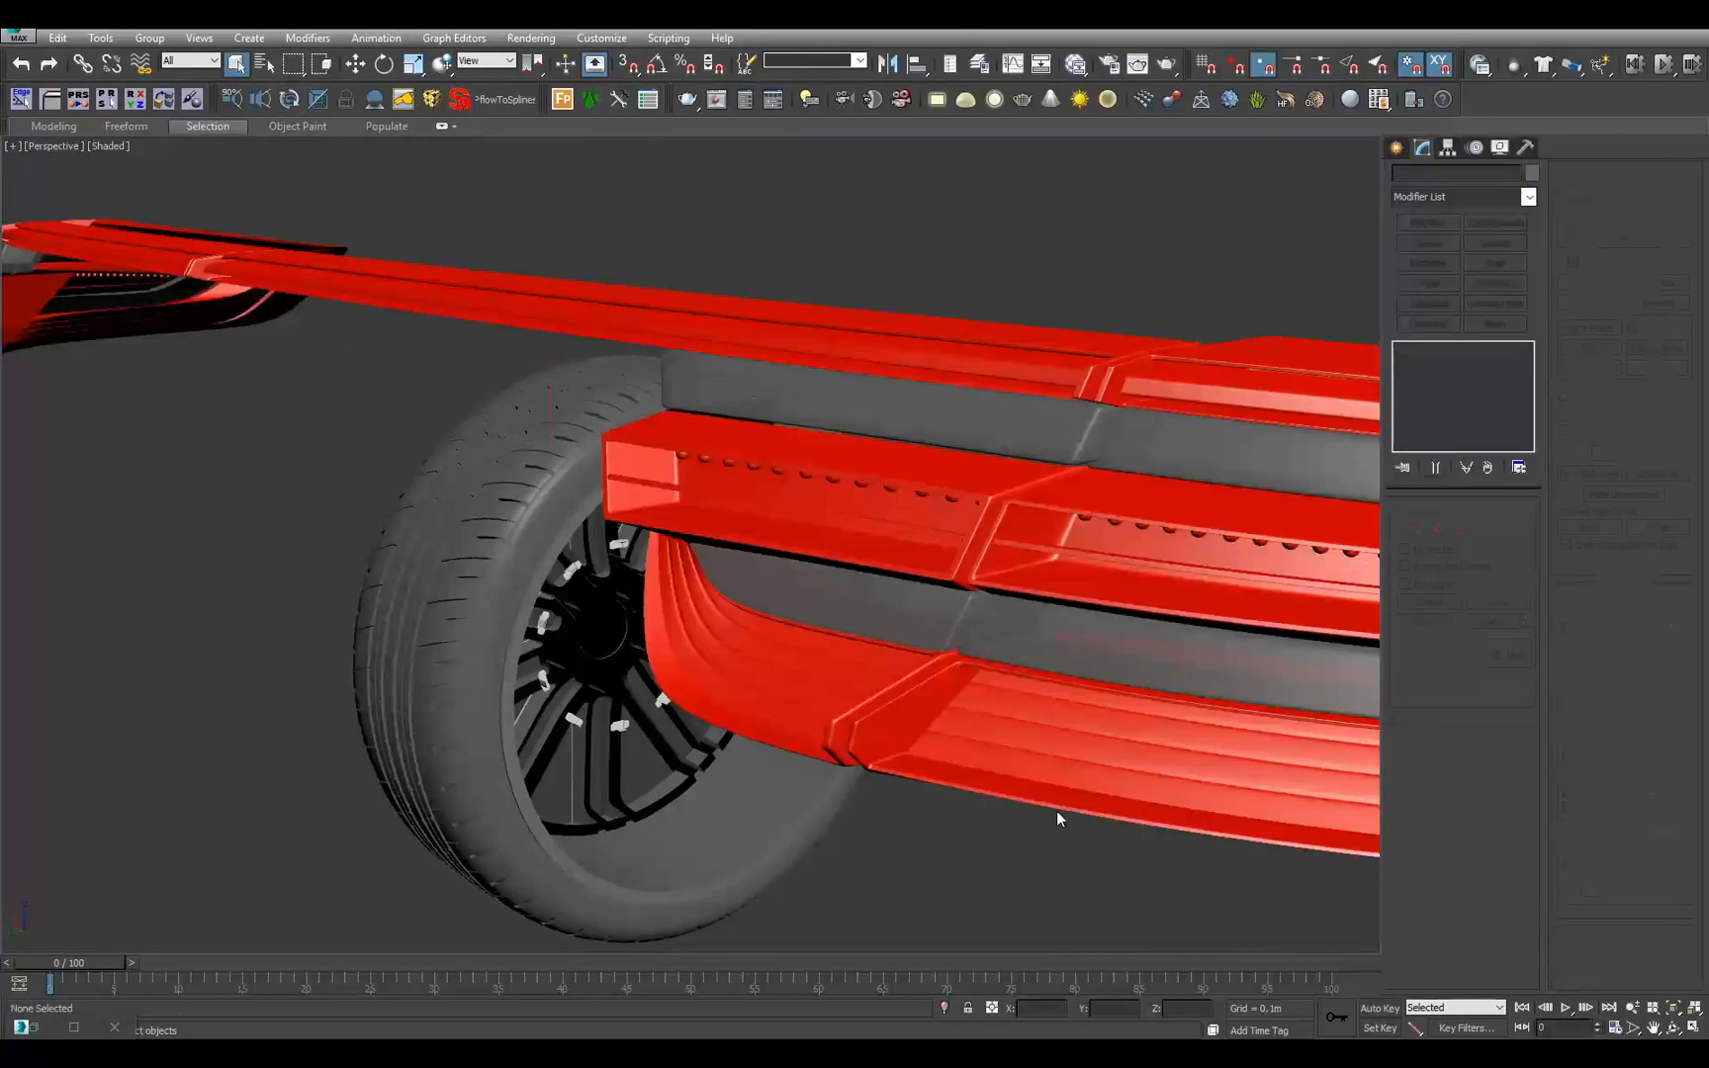
{"action": "scroll", "coordinate": [1058, 812], "scroll_direction": "down", "scroll_amount": 3}
{"action": "middle_click_drag", "start_coordinate": [1057, 812], "coordinate": [836, 805]}
{"action": "left_click", "coordinate": [824, 657]}
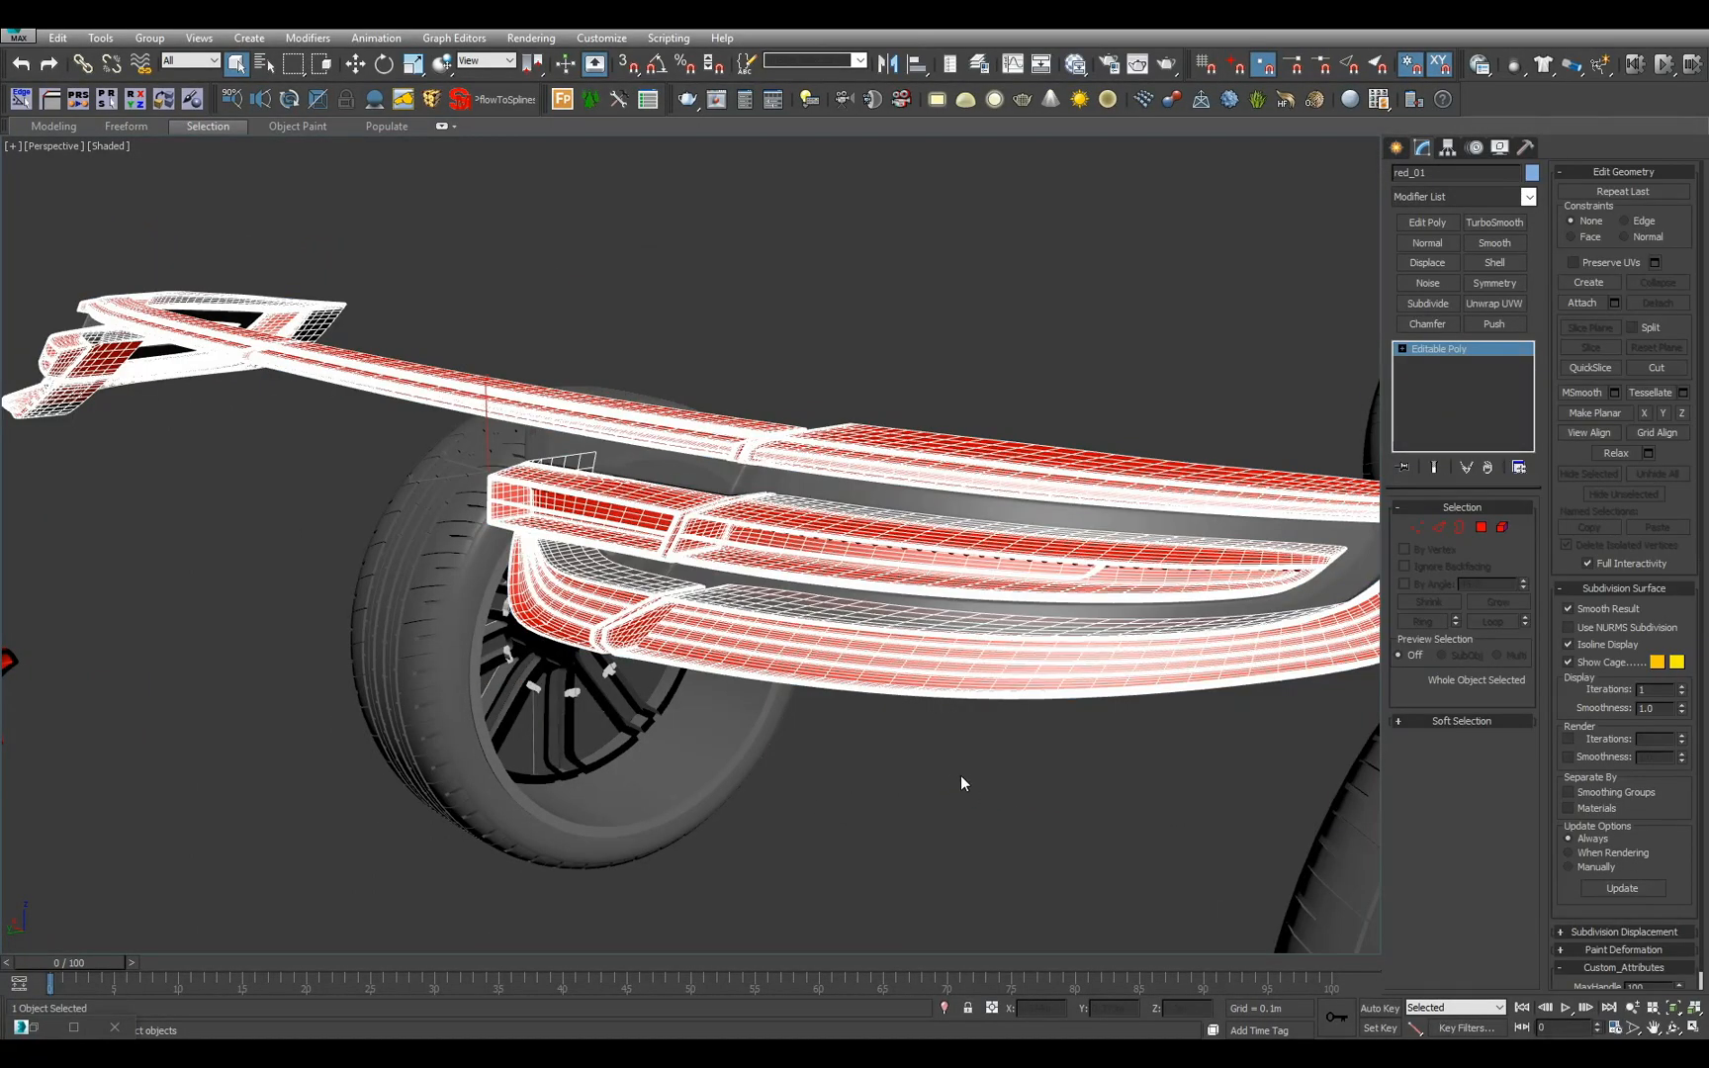
- Examine the red tail-light housing red_01 from near and far, selecting and deselecting it to check its extent
{"action": "left_click", "coordinate": [962, 777]}
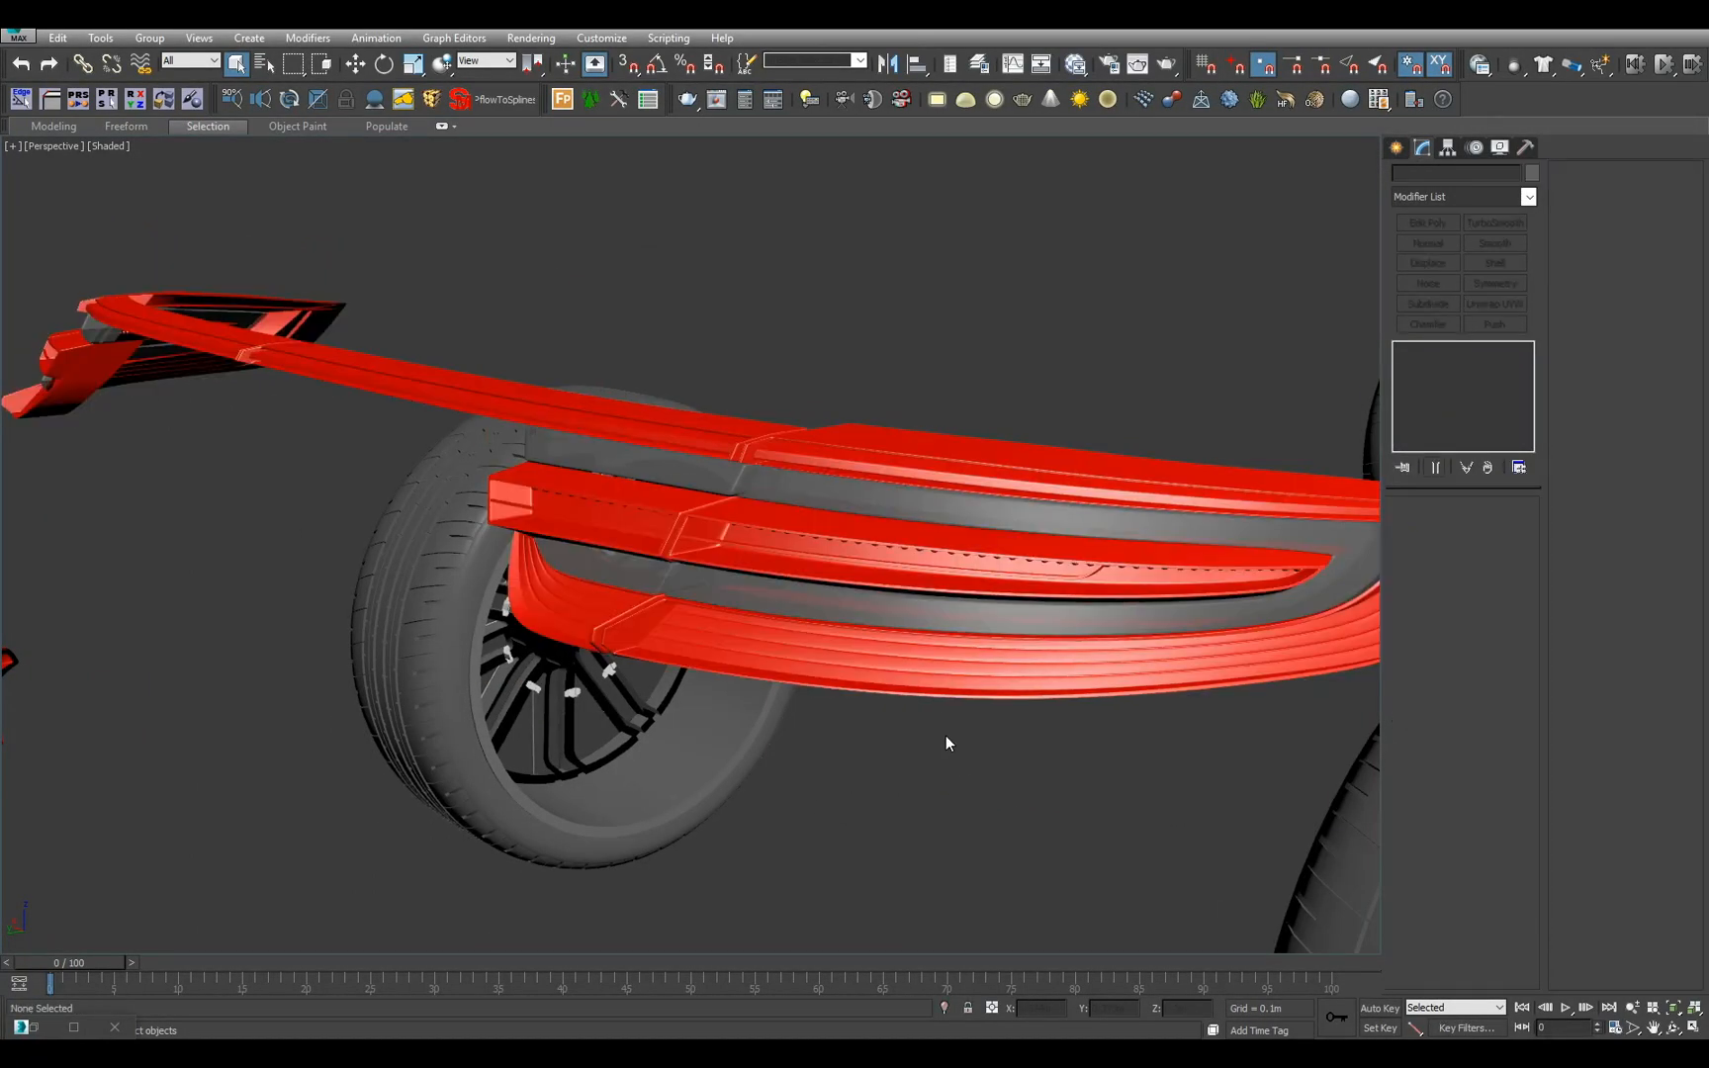
{"action": "left_click", "coordinate": [925, 649]}
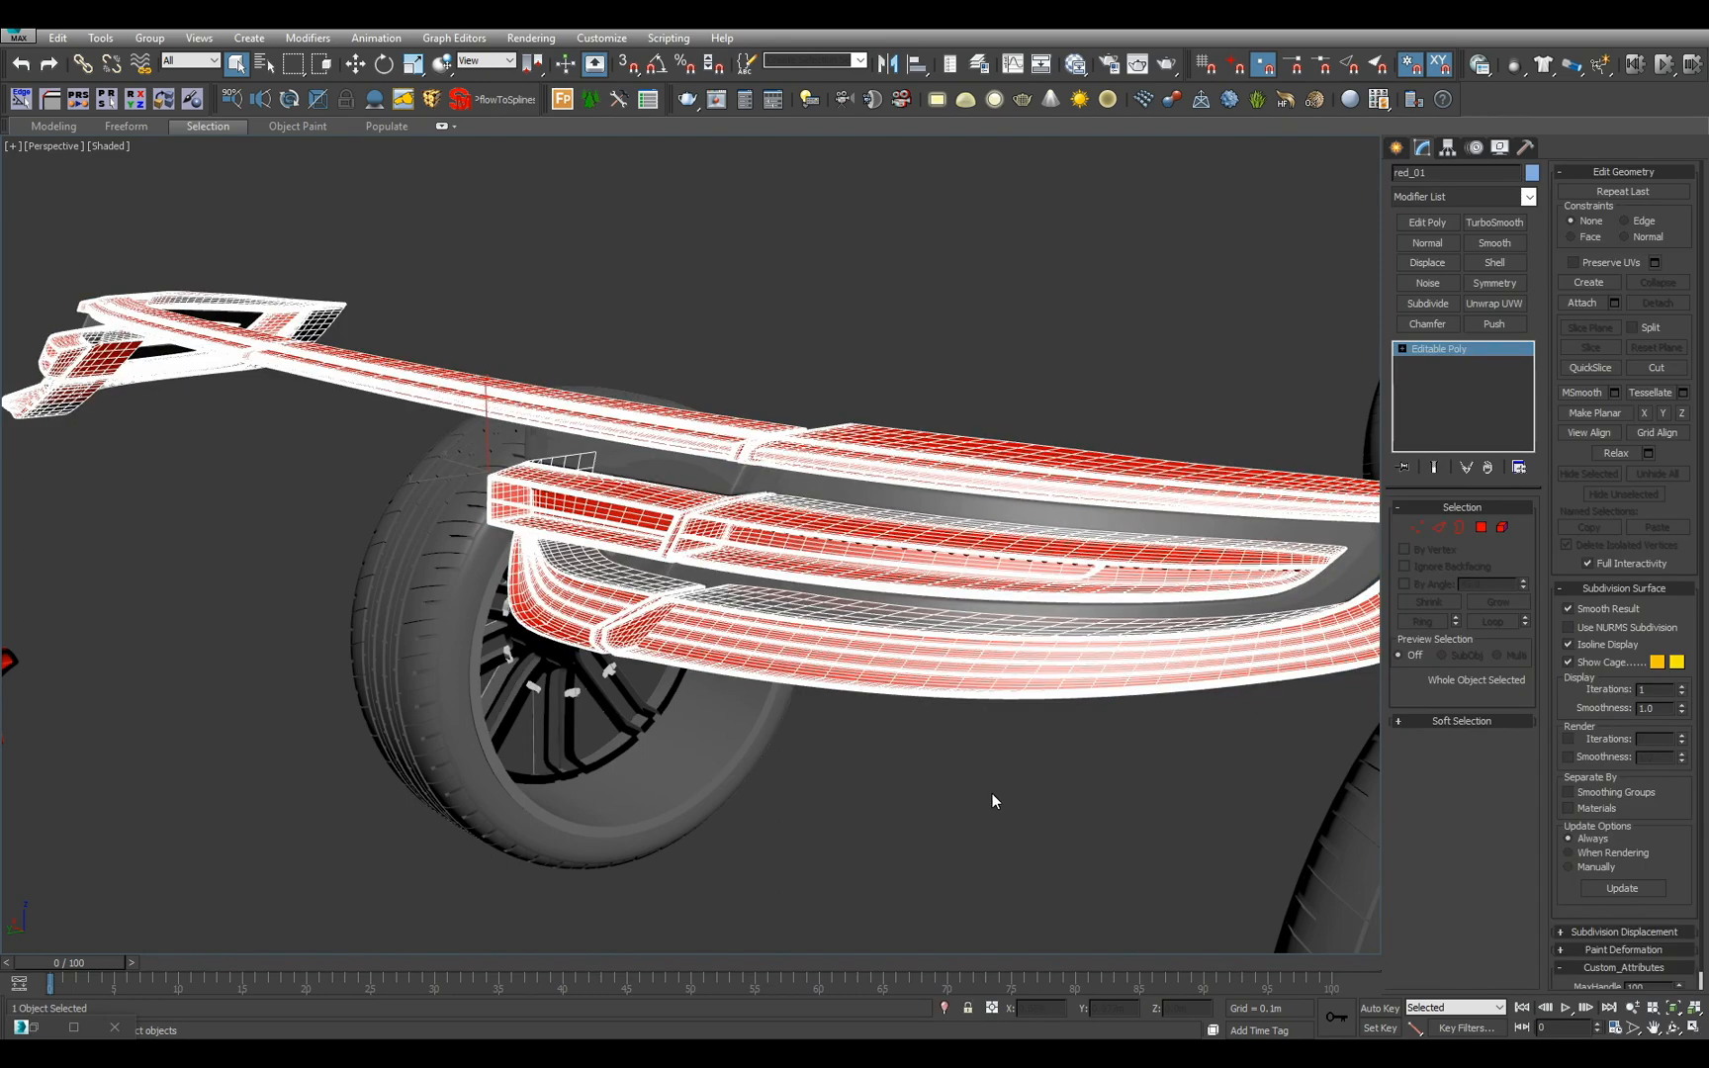
{"action": "left_click", "coordinate": [992, 794]}
{"action": "left_click", "coordinate": [881, 653]}
{"action": "scroll", "coordinate": [844, 600], "scroll_direction": "down", "scroll_amount": 3}
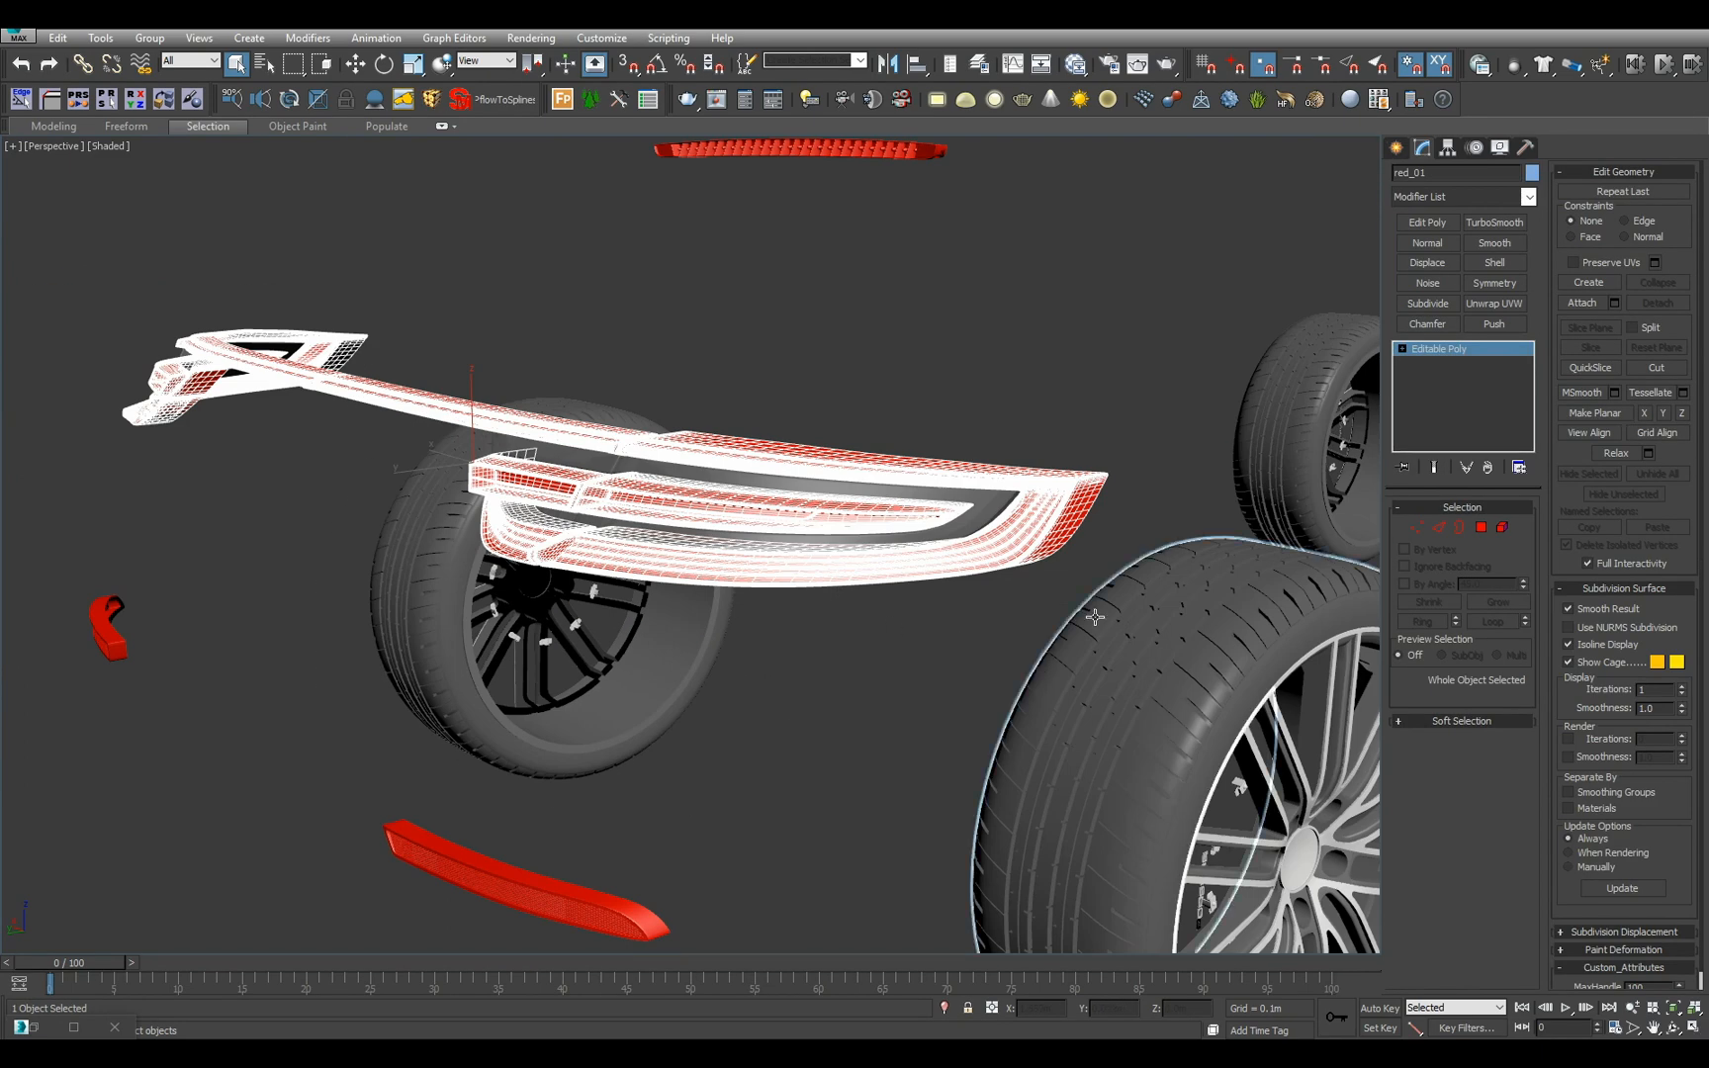
{"action": "left_click", "coordinate": [1035, 599]}
{"action": "scroll", "coordinate": [1035, 599], "scroll_direction": "up", "scroll_amount": 3}
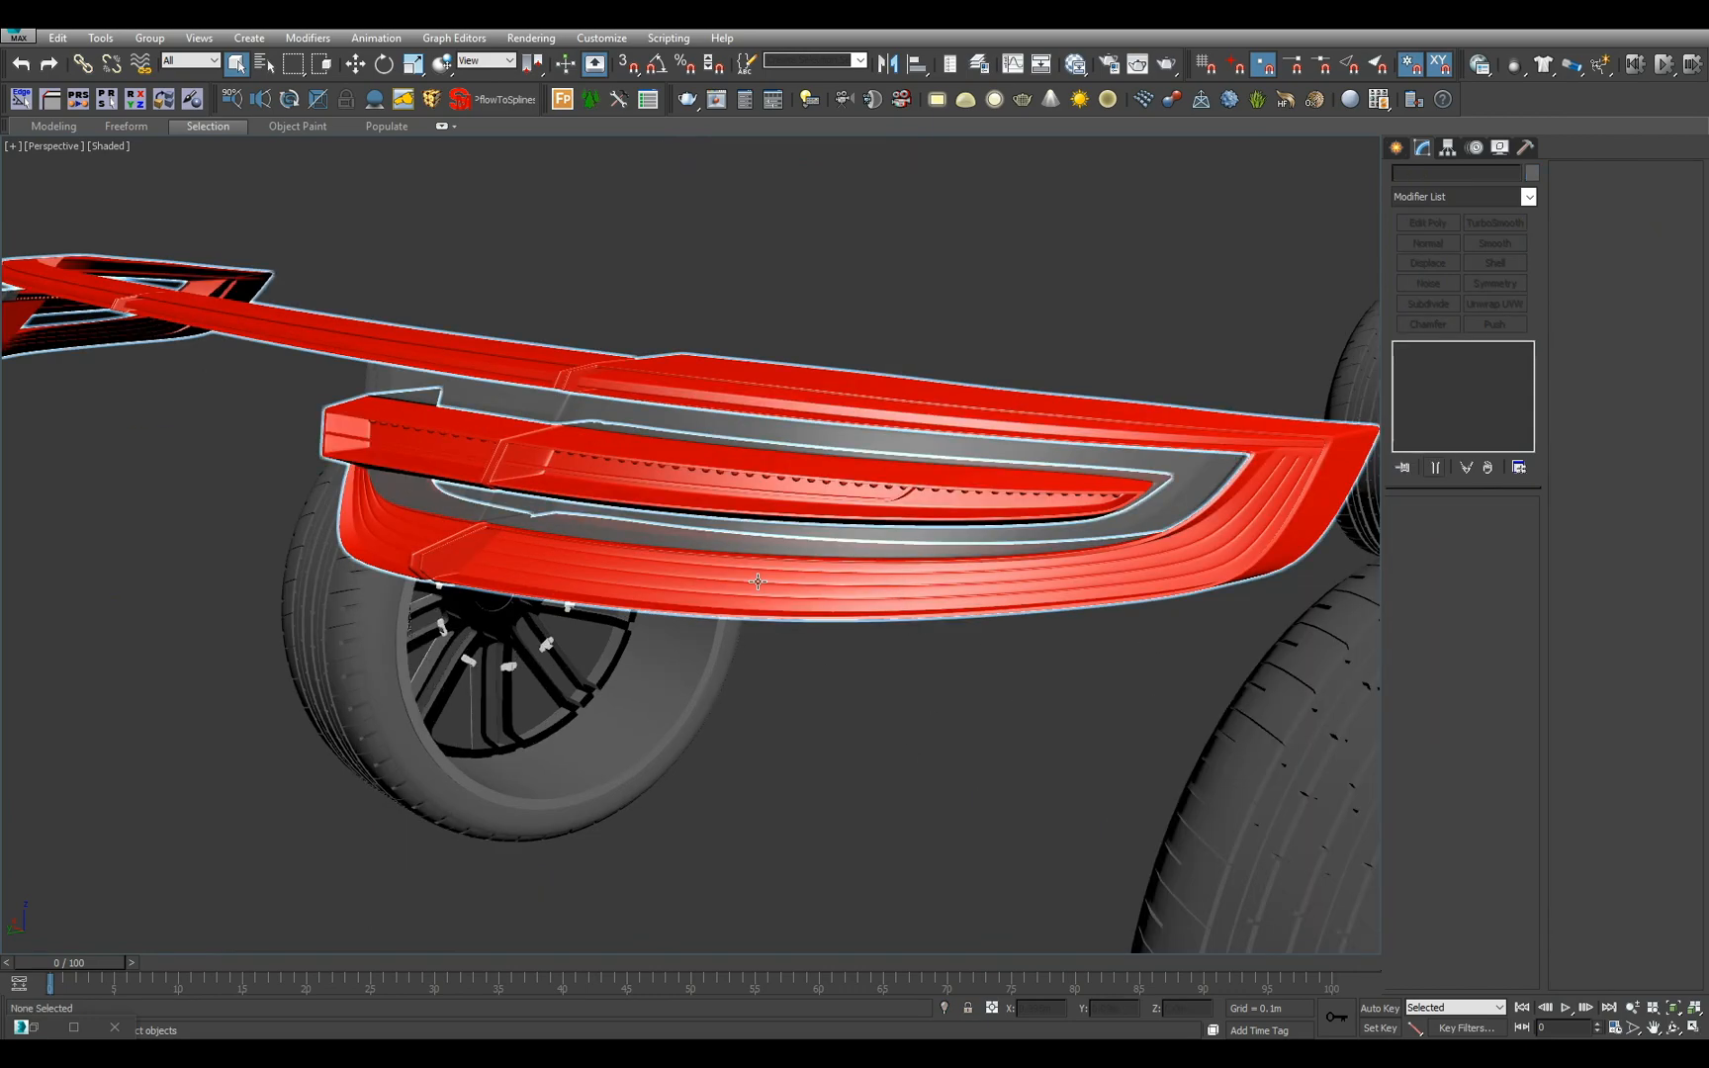
{"action": "left_click", "coordinate": [950, 593]}
{"action": "left_click", "coordinate": [890, 706]}
- Examine the glass inserts vd_glass_01 between the red tail-light strips and leave them deselected
{"action": "left_click", "coordinate": [854, 545]}
{"action": "left_click", "coordinate": [853, 546]}
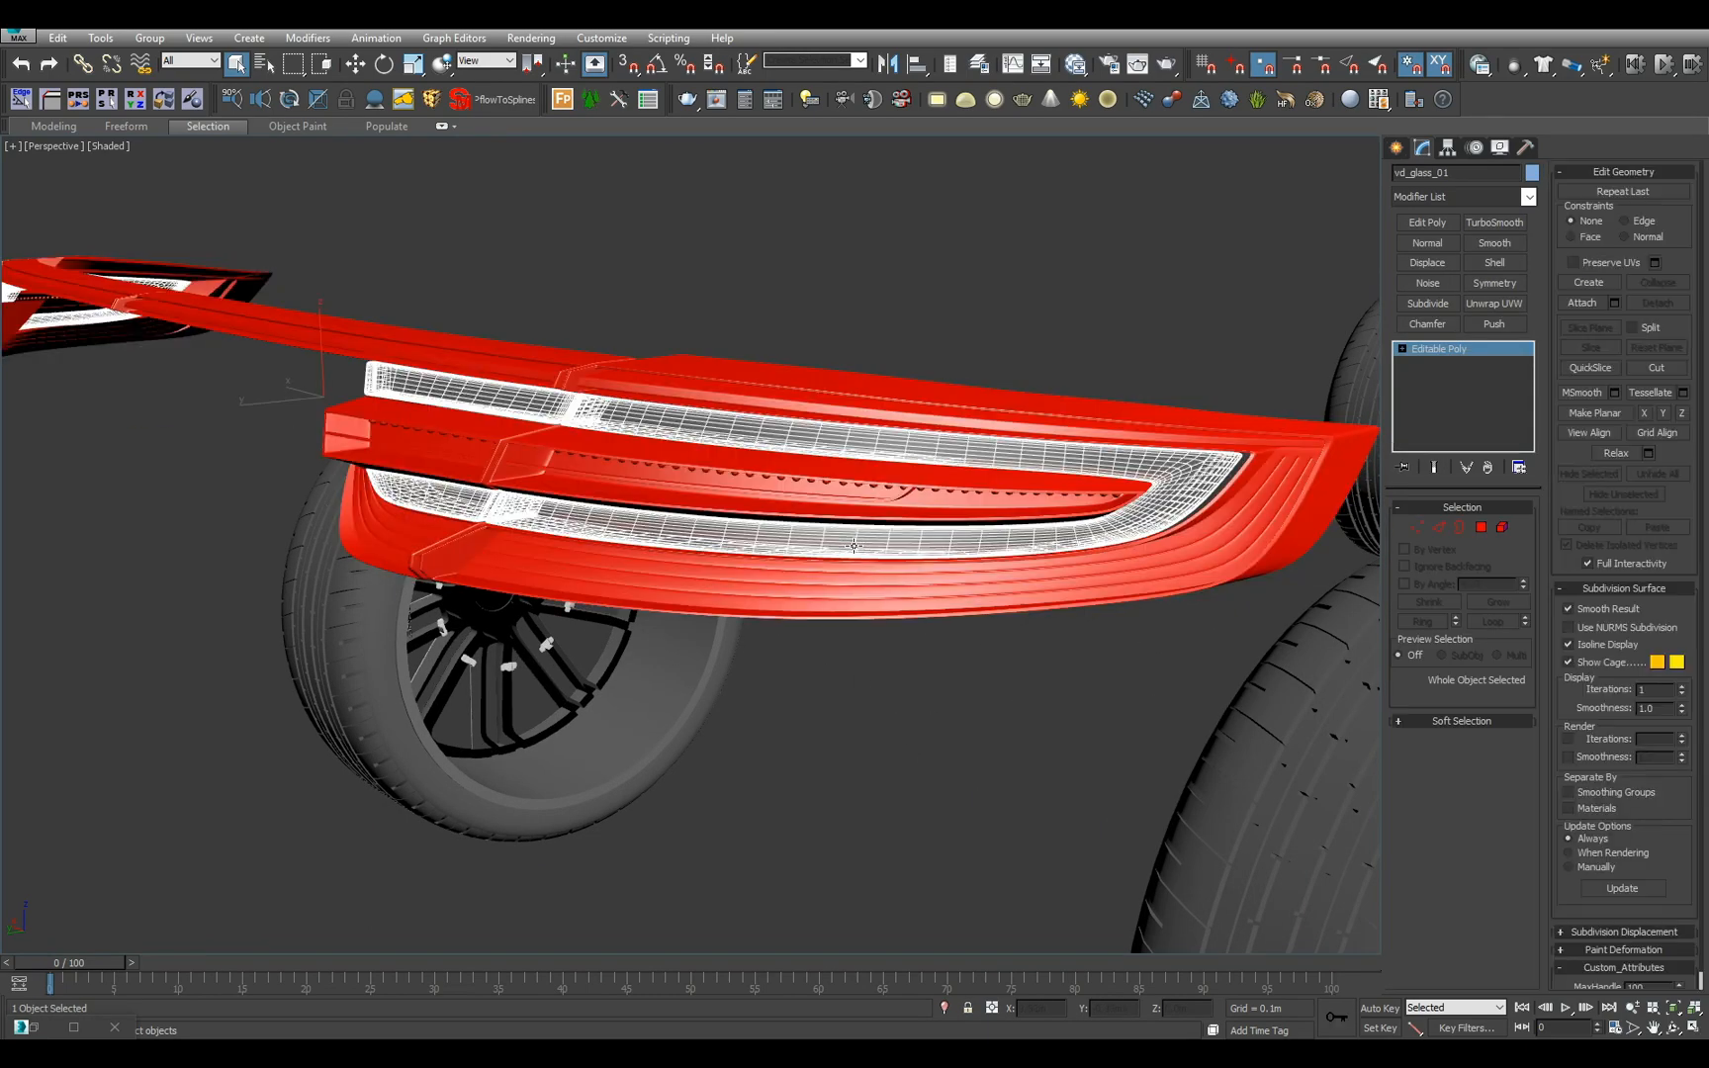
{"action": "left_click", "coordinate": [913, 675]}
{"action": "scroll", "coordinate": [913, 675], "scroll_direction": "down", "scroll_amount": 3}
{"action": "scroll", "coordinate": [913, 667], "scroll_direction": "up", "scroll_amount": 3}
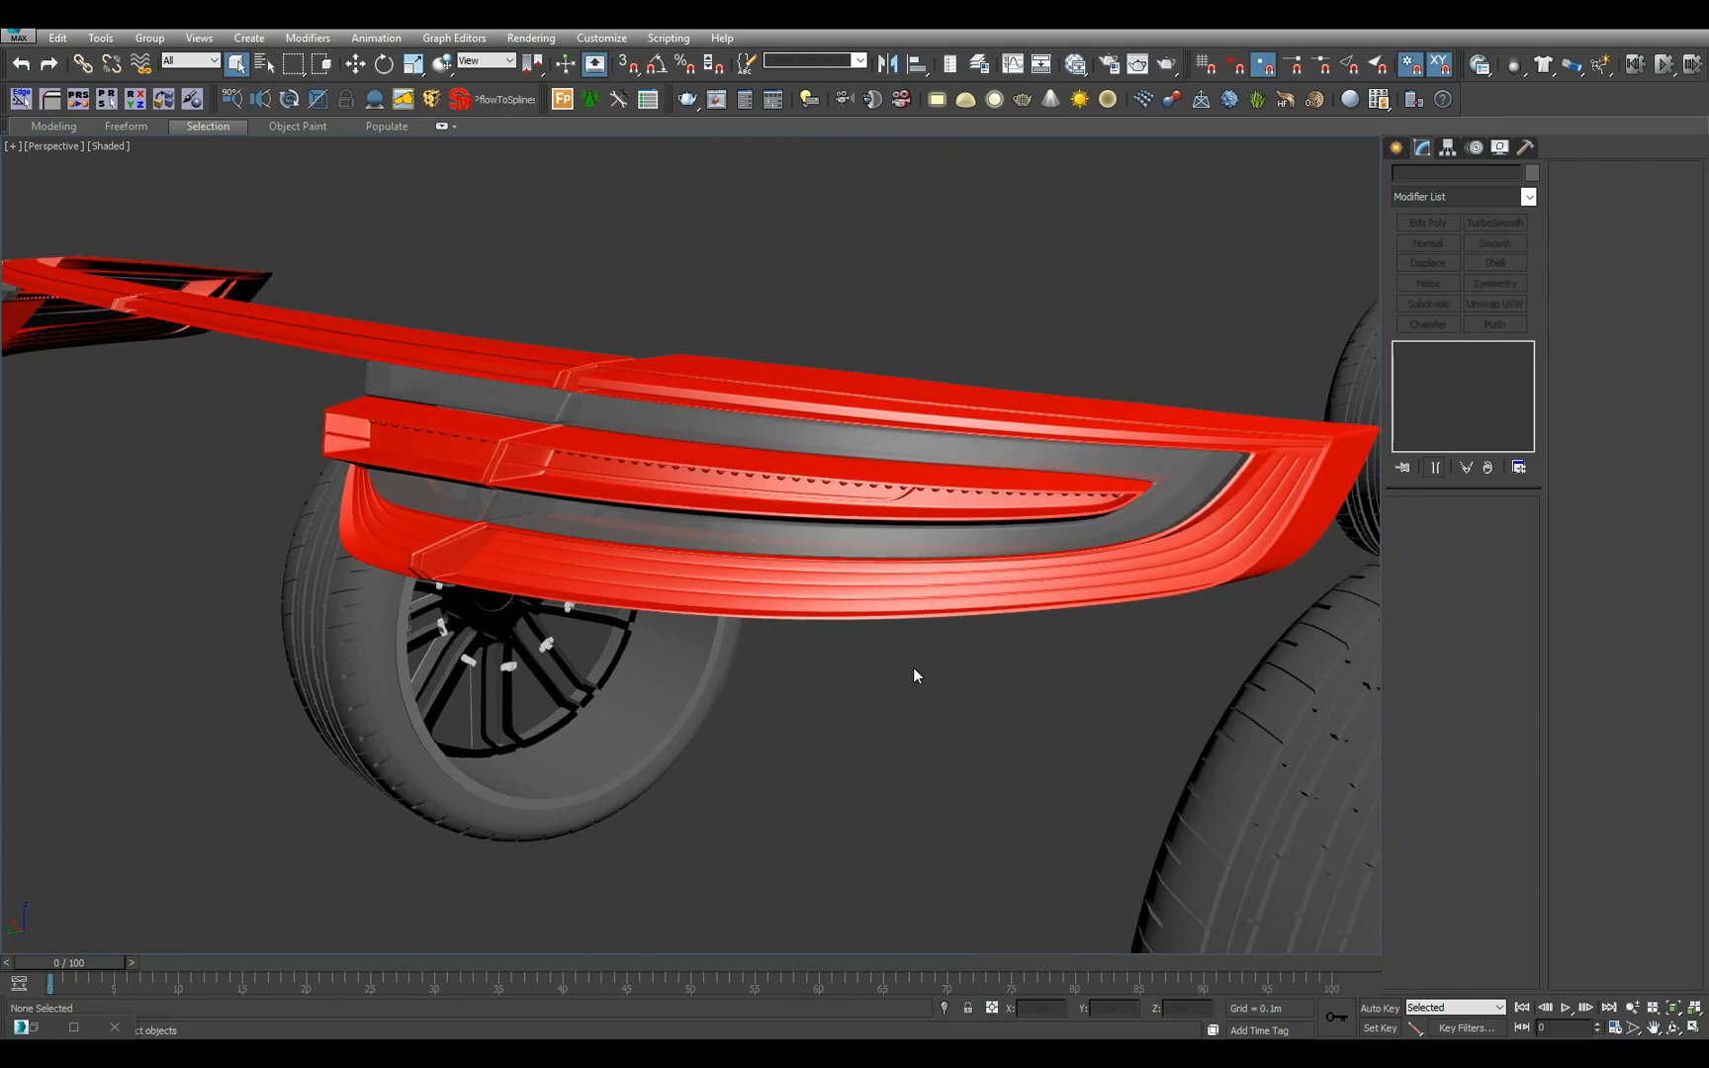
{"action": "scroll", "coordinate": [883, 666], "scroll_direction": "down", "scroll_amount": 1}
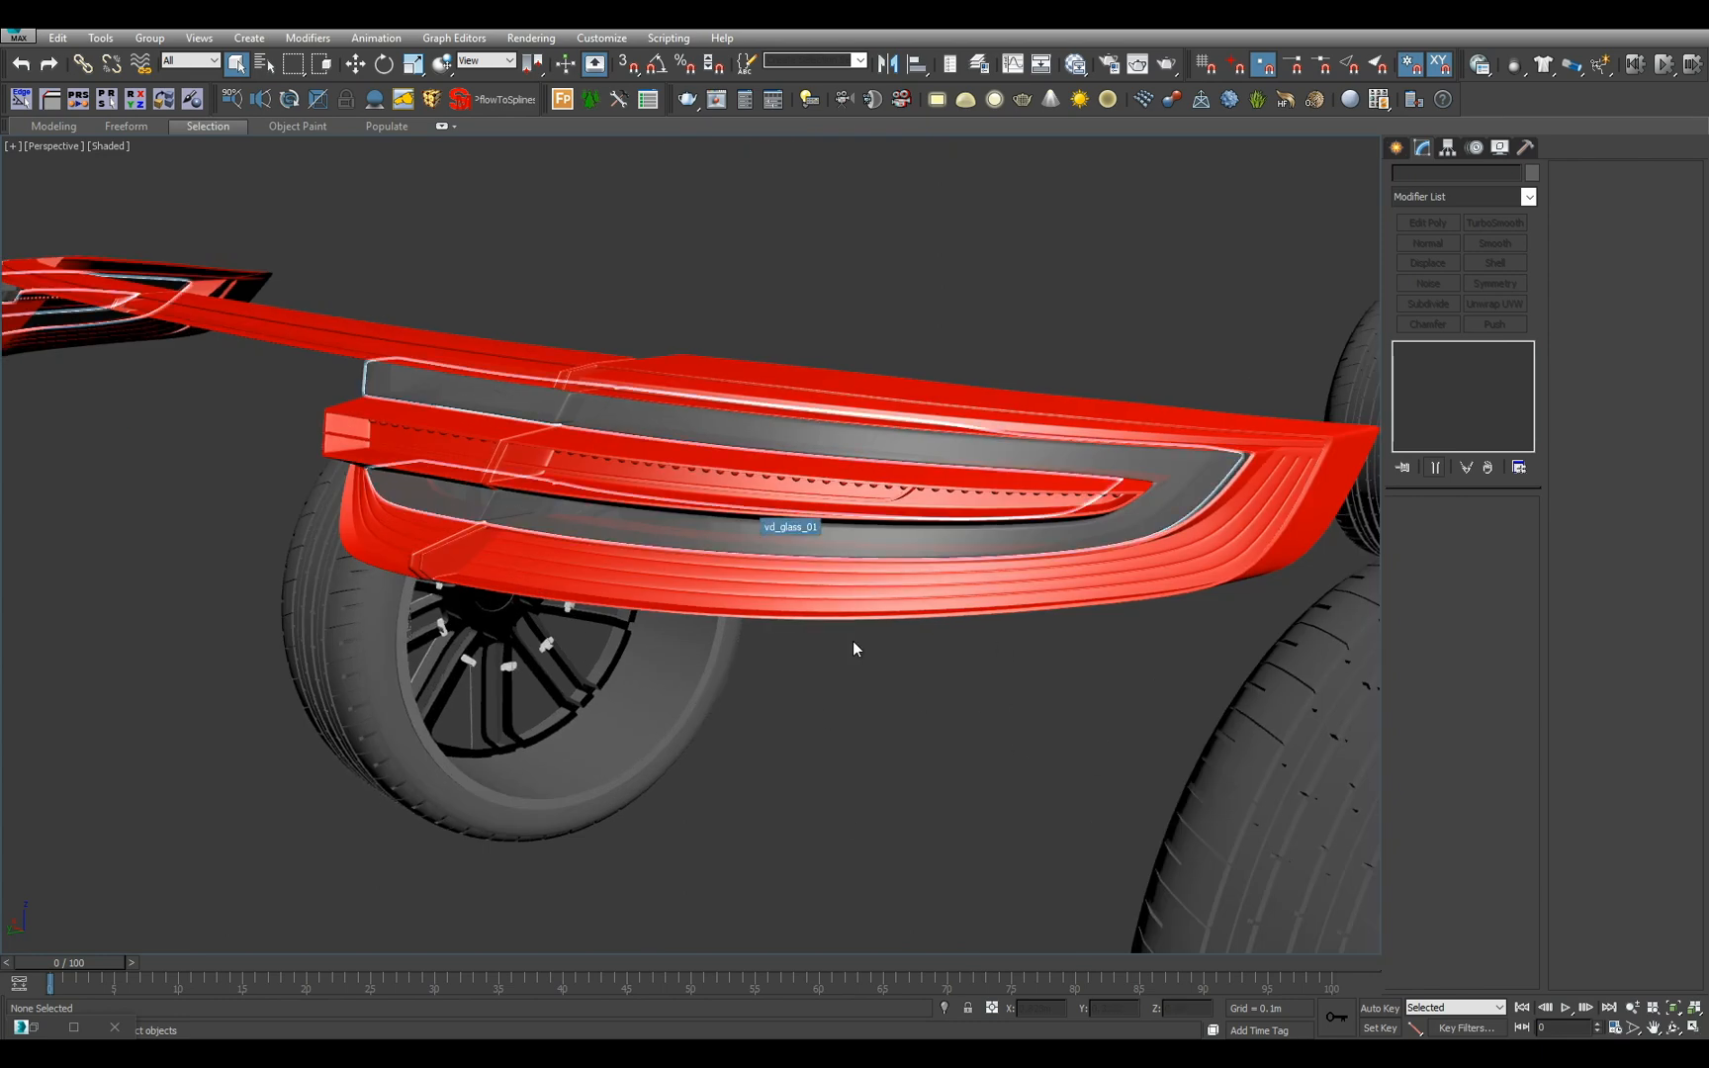
{"action": "left_click", "coordinate": [782, 534]}
{"action": "scroll", "coordinate": [922, 681], "scroll_direction": "down", "scroll_amount": 3}
{"action": "left_click", "coordinate": [850, 692]}
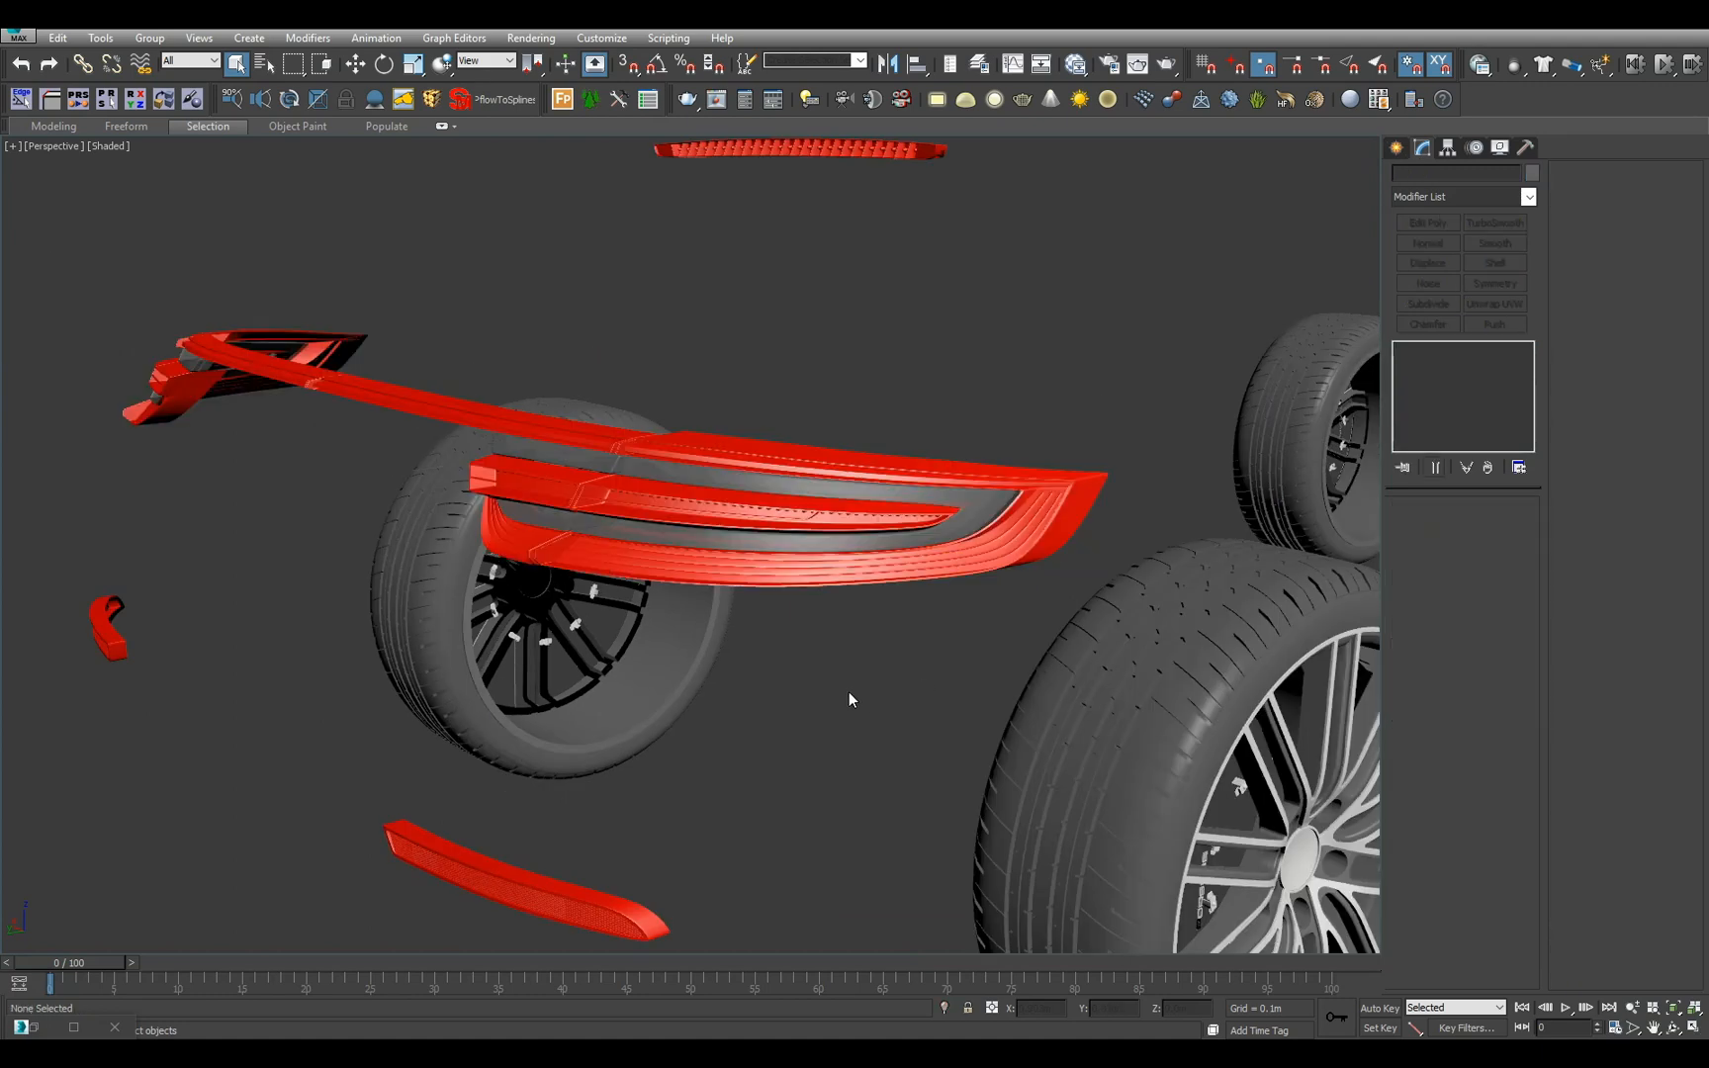
{"action": "left_click", "coordinate": [802, 559]}
{"action": "left_click", "coordinate": [880, 749]}
- Select red_01 through red_06 by name and combine them into one object
{"action": "key", "text": "h"}
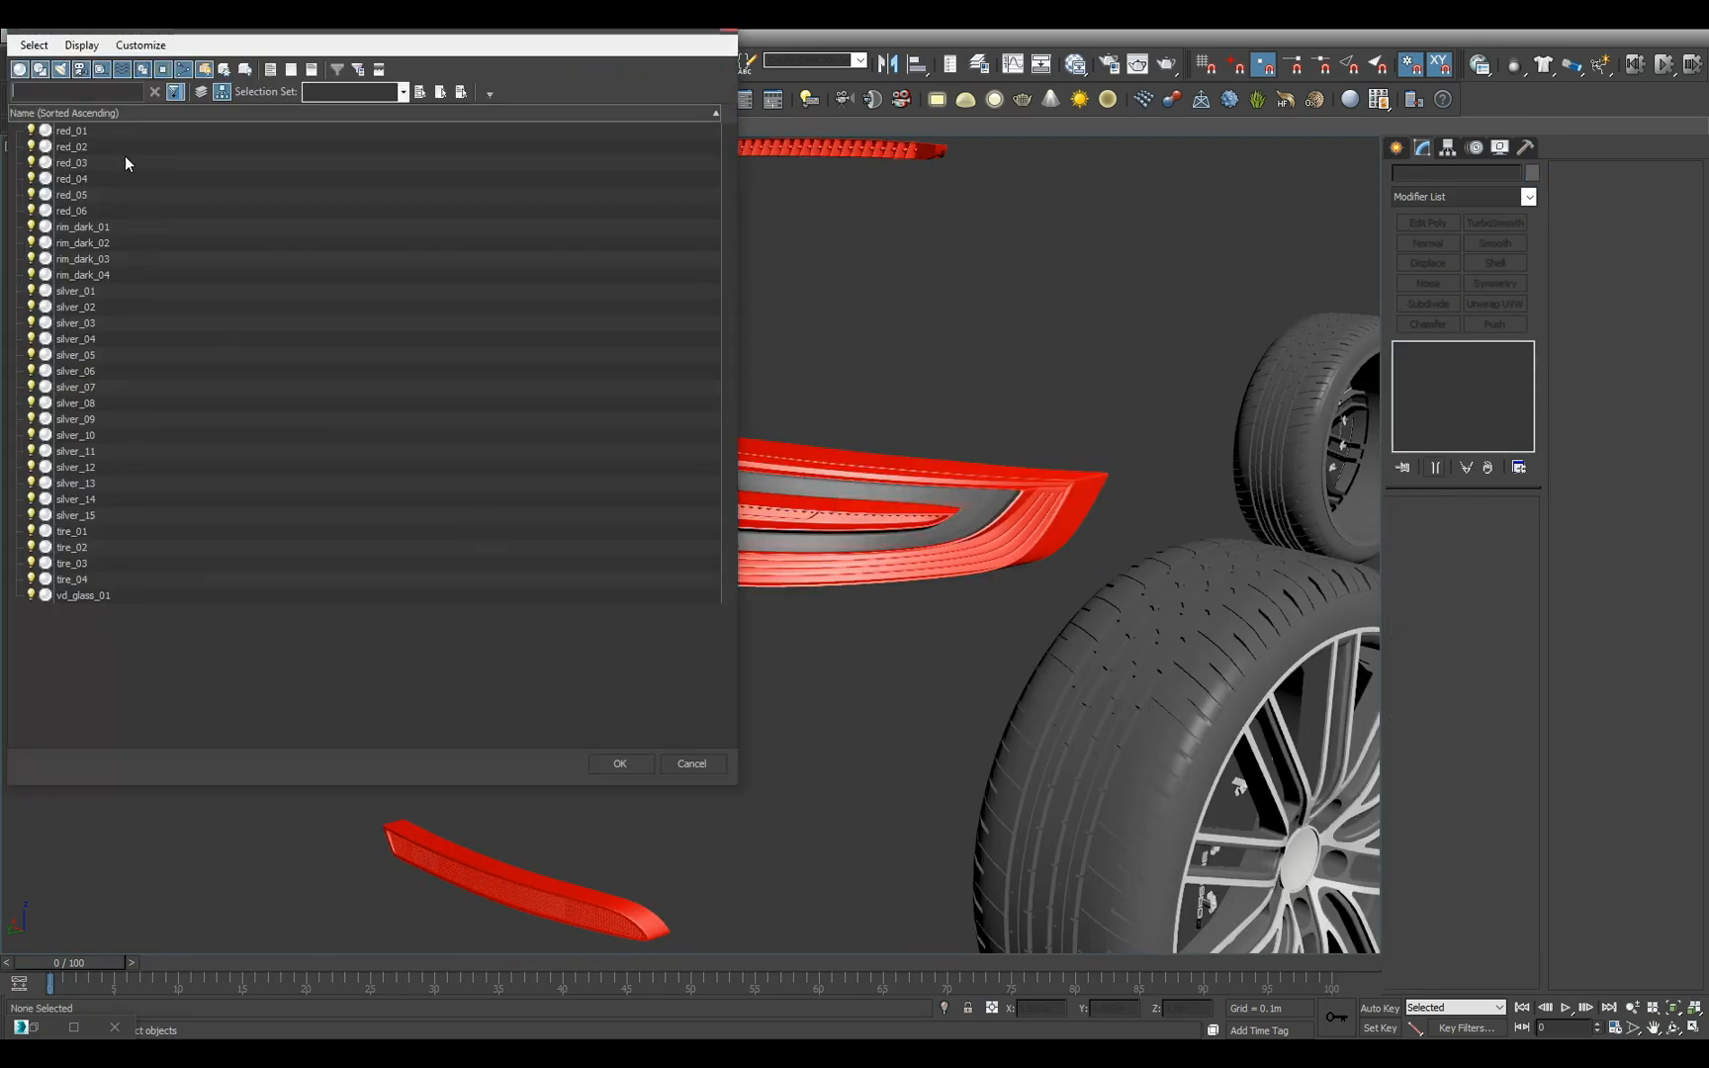
{"action": "left_click", "coordinate": [123, 150]}
{"action": "left_click", "coordinate": [98, 133]}
{"action": "left_click", "coordinate": [85, 210], "text": "shift"}
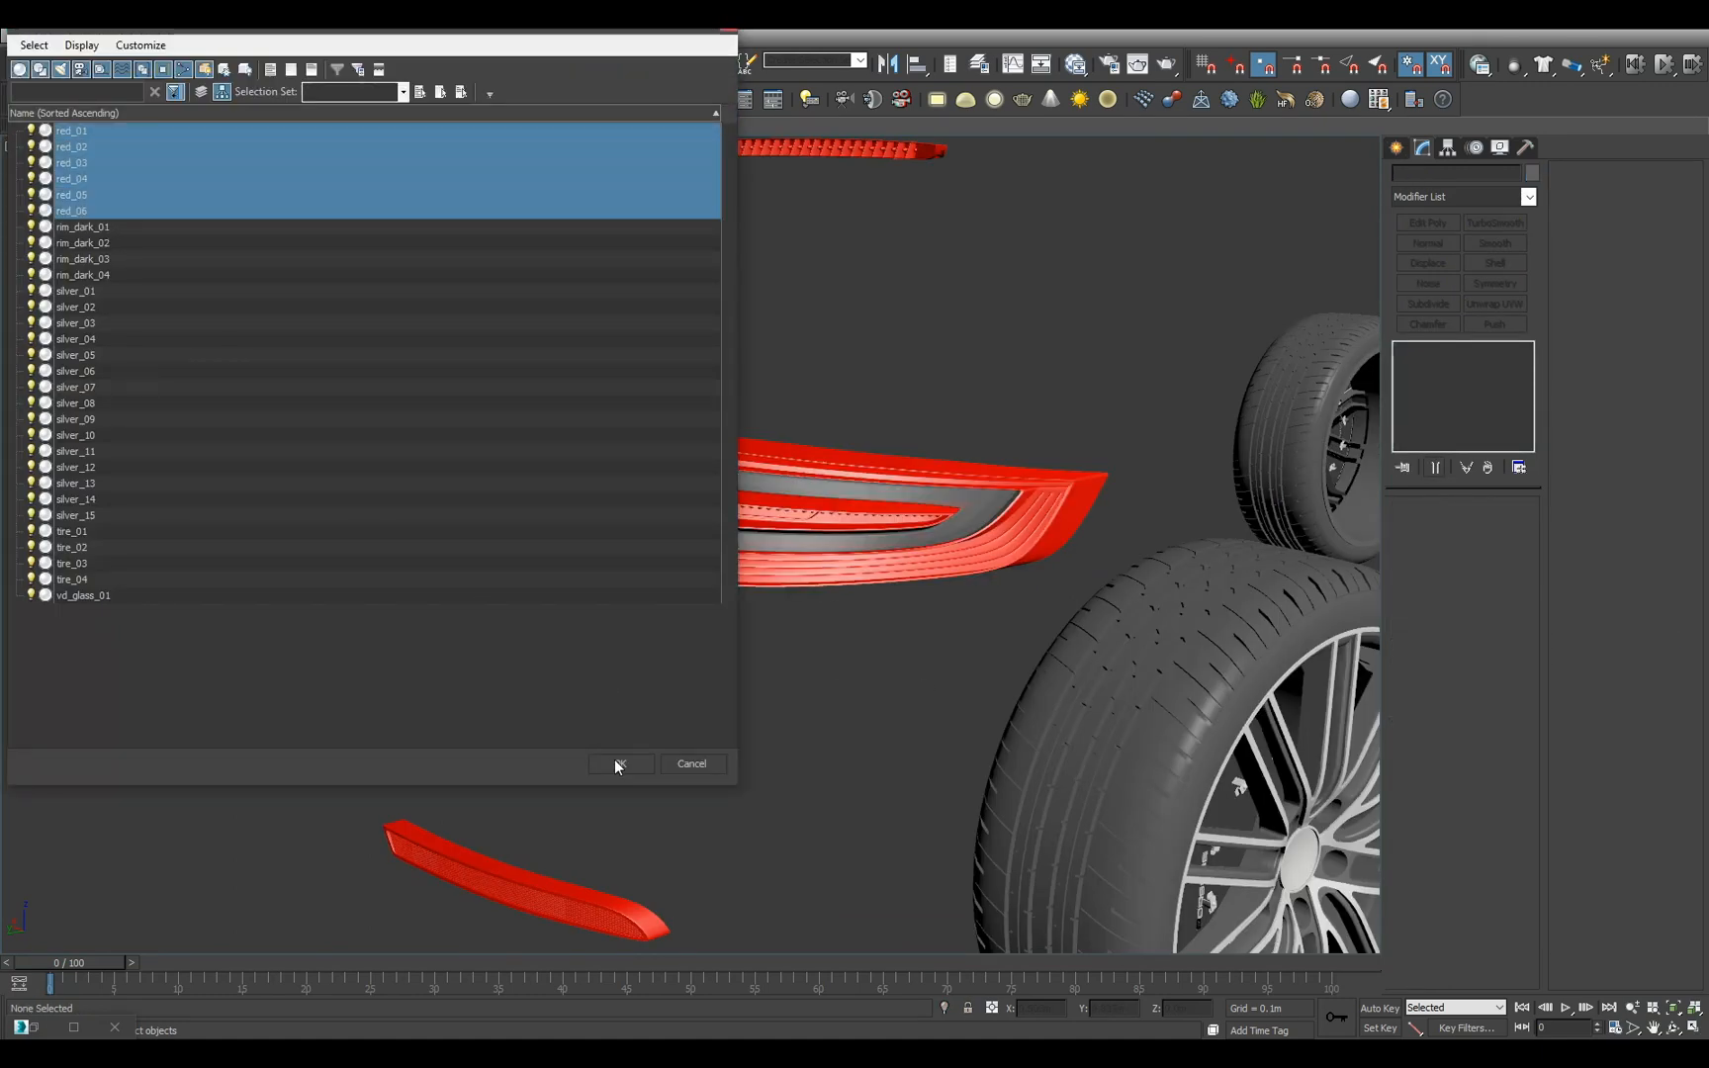
{"action": "left_click", "coordinate": [620, 764]}
{"action": "middle_click_drag", "start_coordinate": [744, 640], "coordinate": [847, 583], "text": "alt"}
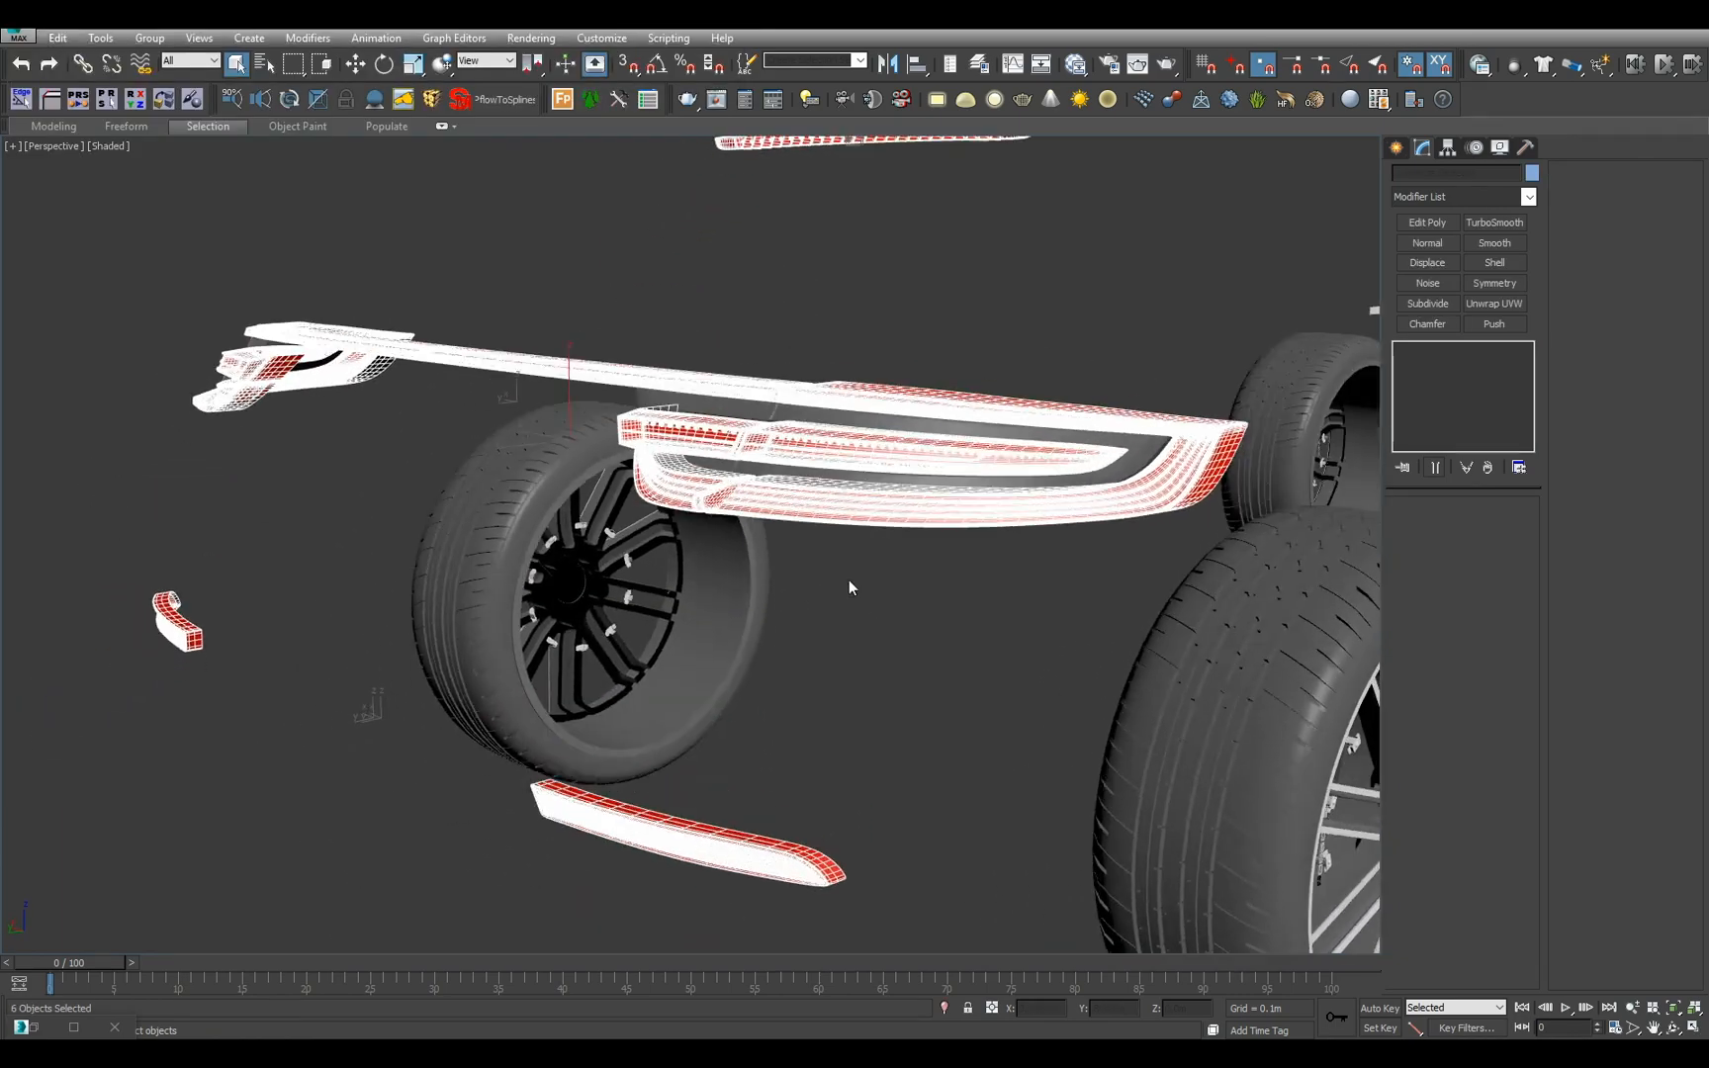
{"action": "key", "text": "w"}
{"action": "left_click_drag", "start_coordinate": [565, 395], "coordinate": [556, 242]}
{"action": "middle_click_drag", "start_coordinate": [555, 242], "coordinate": [778, 551], "text": "alt"}
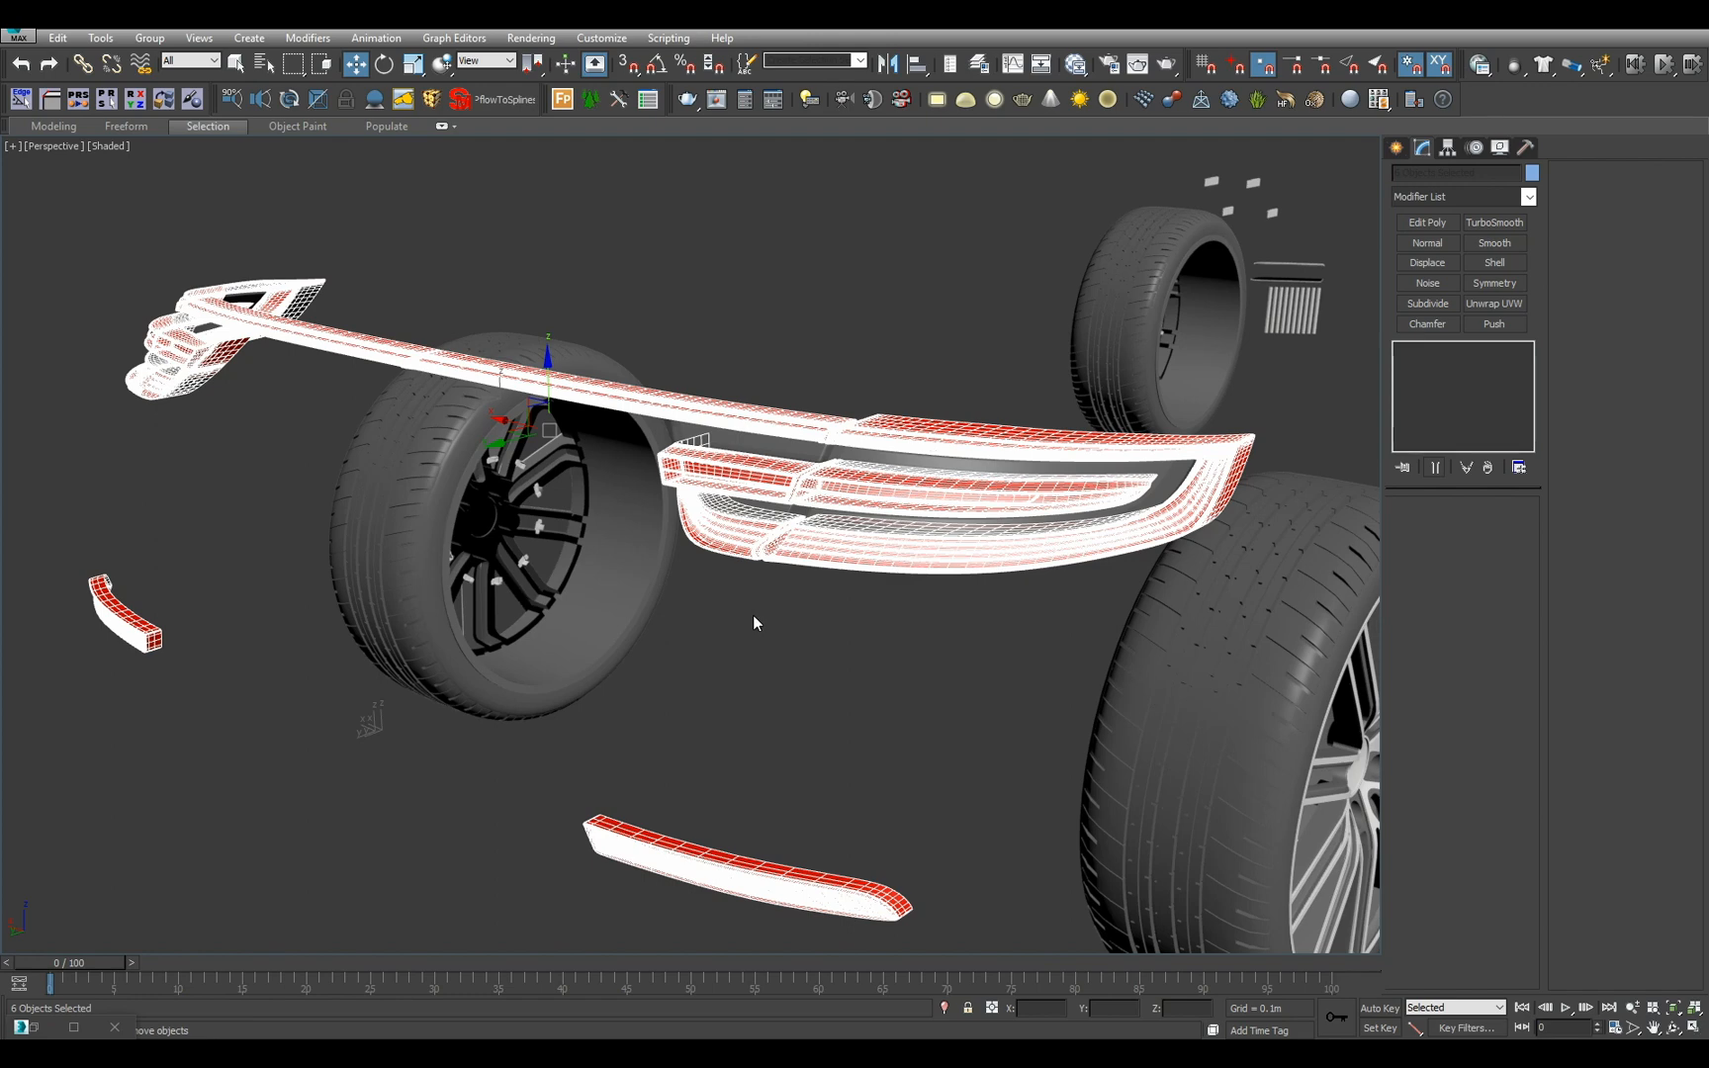
{"action": "key", "text": "alt+a"}
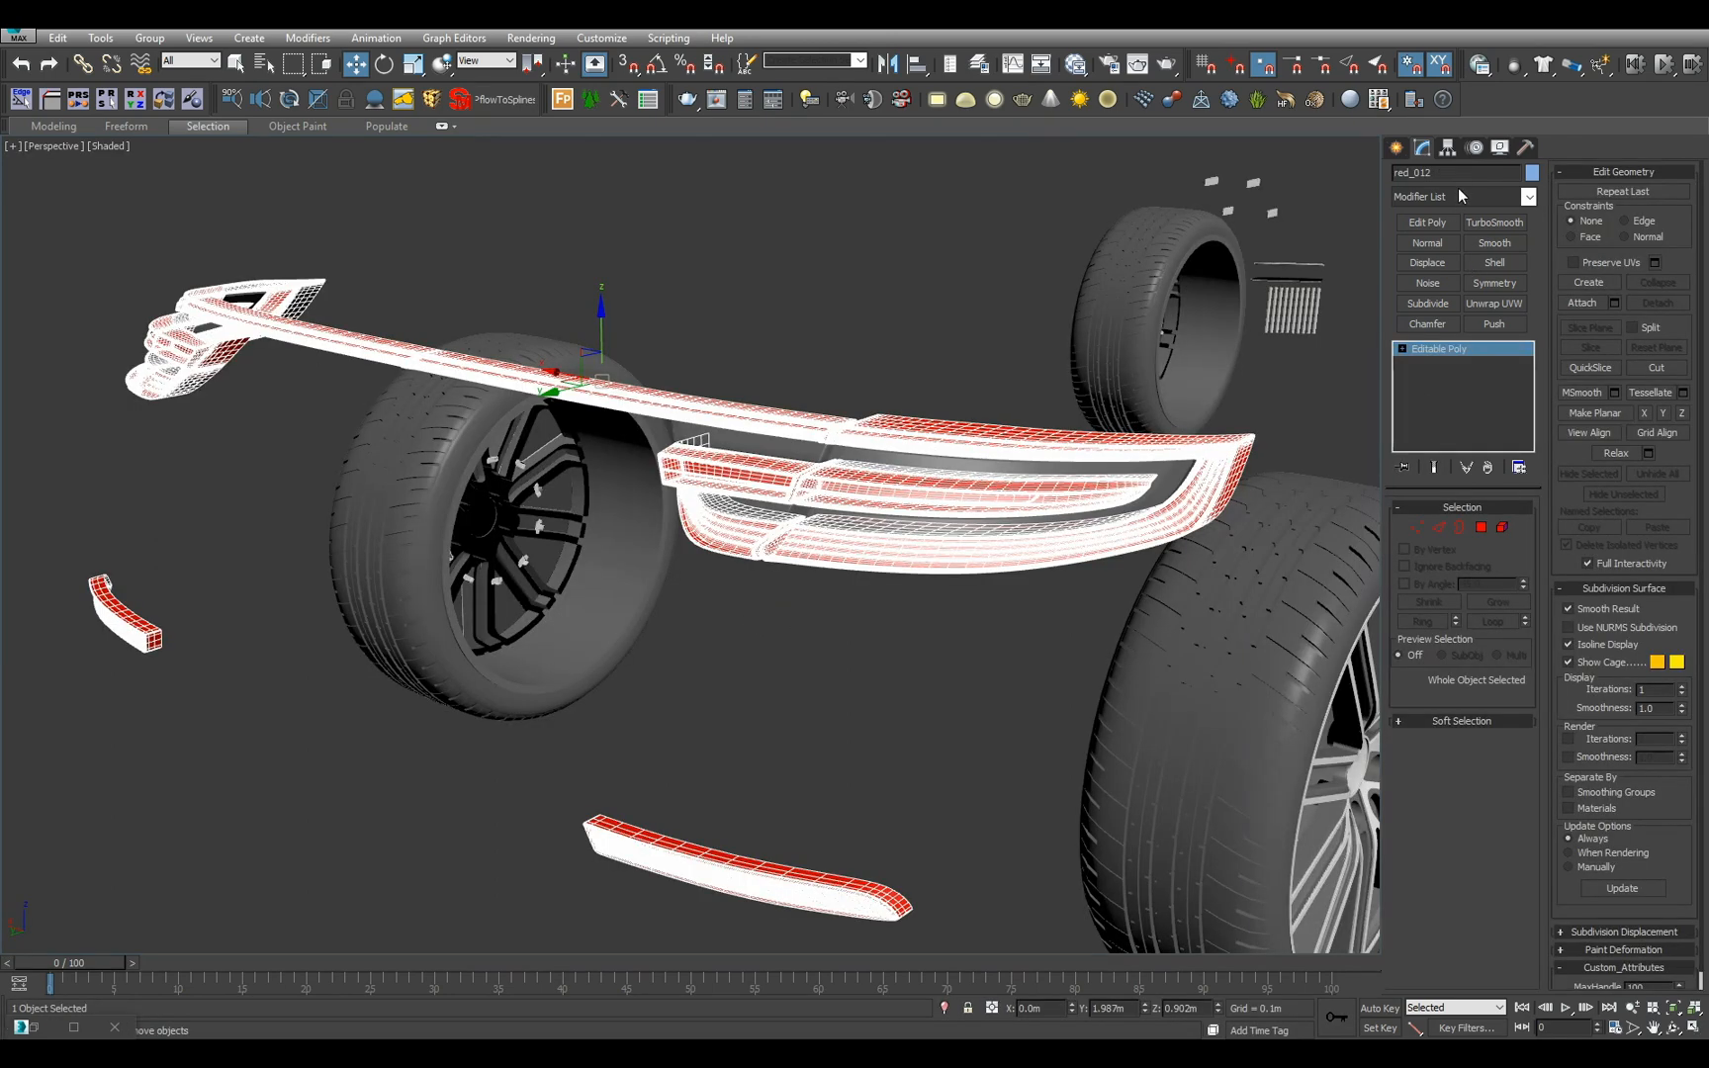
- Rename the combined red light parts as Lights_Rear_Case and hide them
{"action": "key", "text": "Return"}
{"action": "type", "text": "Rear_Case"}
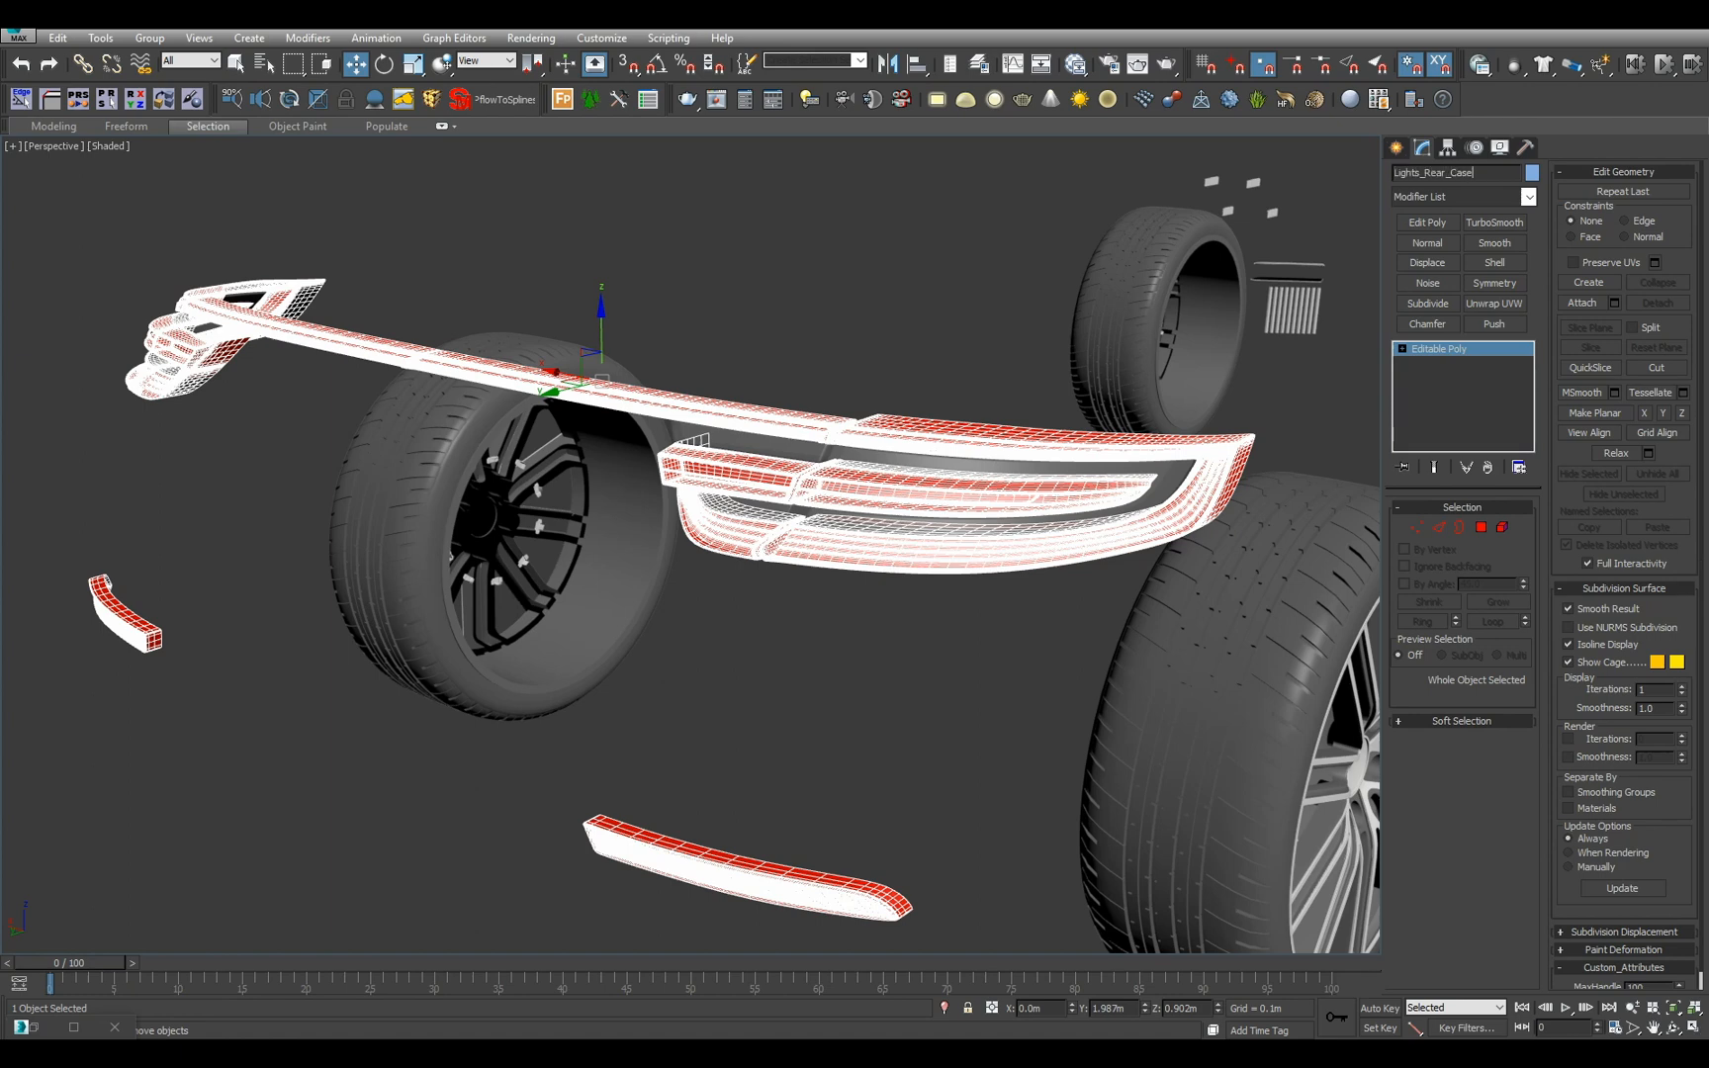
{"action": "middle_click_drag", "start_coordinate": [1065, 186], "coordinate": [627, 215], "text": "alt"}
{"action": "key", "text": "alt+h"}
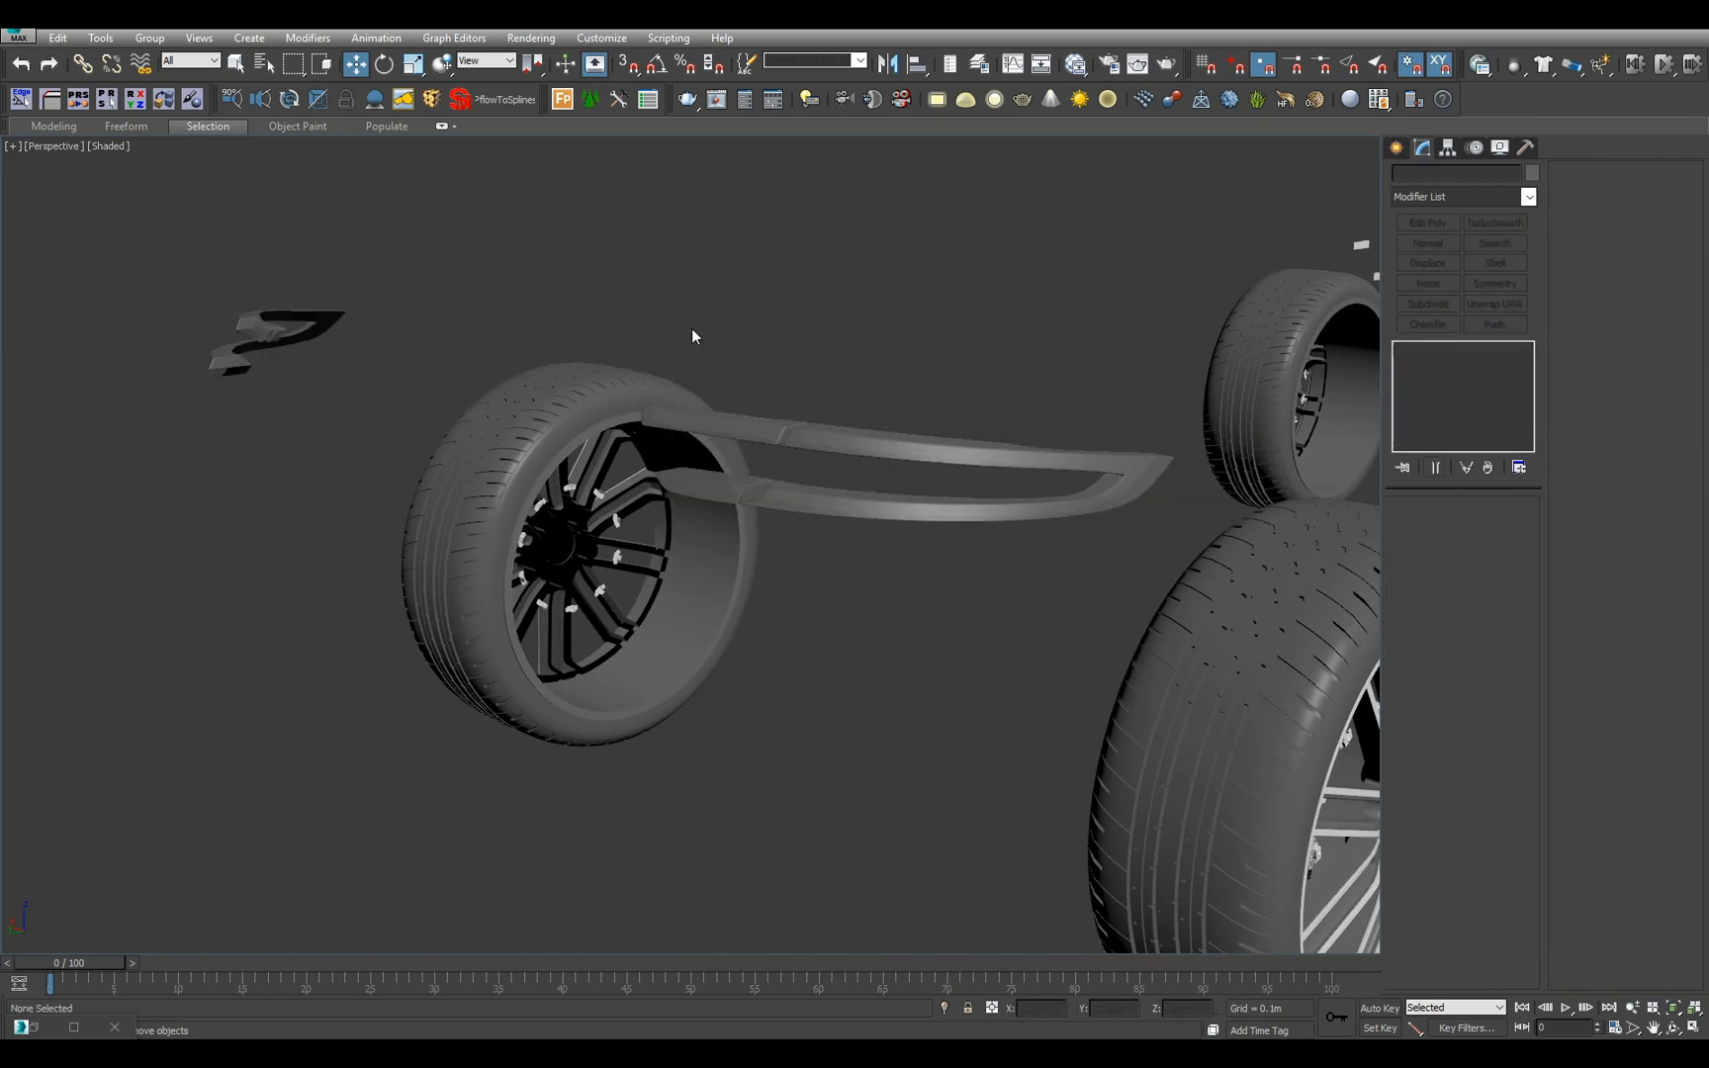
- Select the remaining rear light glass vd_glass_01, rename it Glass_Rear_Lights and hide it
{"action": "left_click", "coordinate": [829, 501]}
{"action": "key", "text": "q"}
{"action": "key", "text": "z"}
{"action": "mouse_move", "coordinate": [832, 535]}
{"action": "middle_mouse_down", "text": "alt"}
{"action": "mouse_move", "coordinate": [849, 546]}
{"action": "mouse_move", "coordinate": [638, 521]}
{"action": "mouse_move", "coordinate": [829, 528]}
{"action": "middle_mouse_up", "text": "alt"}
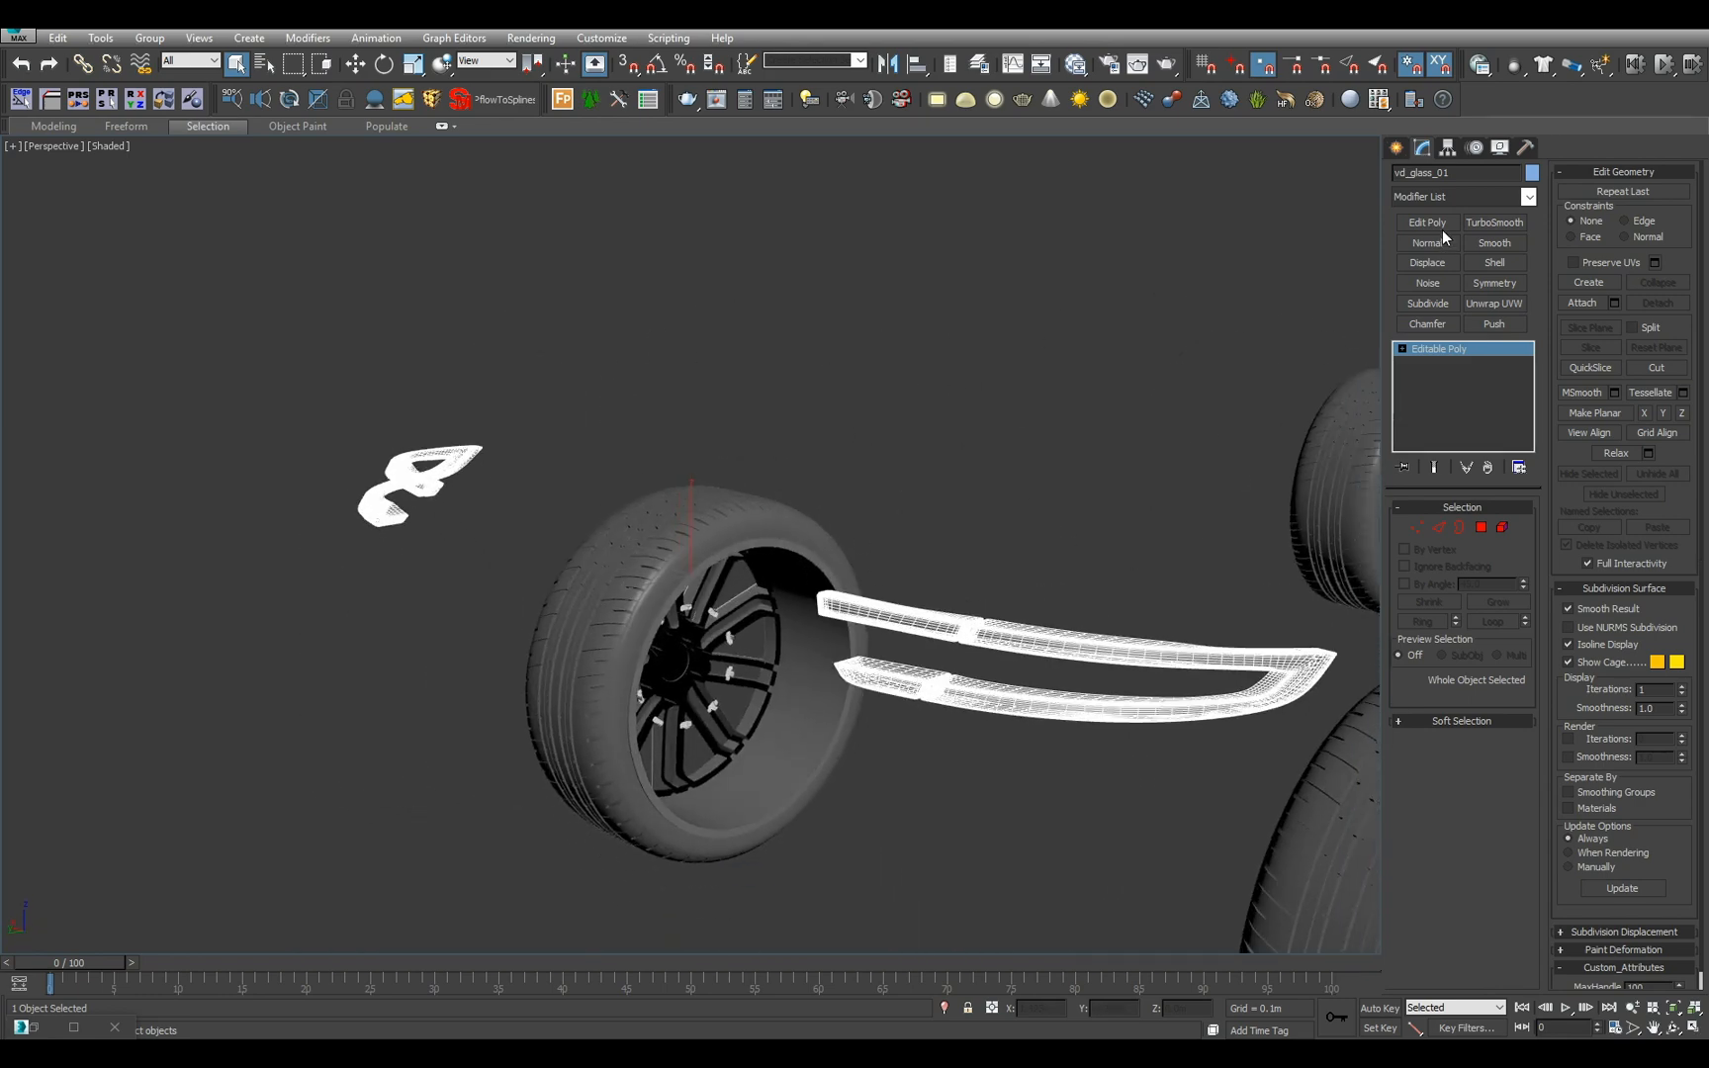
{"action": "left_click_drag", "start_coordinate": [1467, 173], "coordinate": [1040, 135]}
{"action": "type", "text": "Glass_Rear_Lights"}
{"action": "middle_click_drag", "start_coordinate": [879, 152], "coordinate": [885, 477], "text": "alt"}
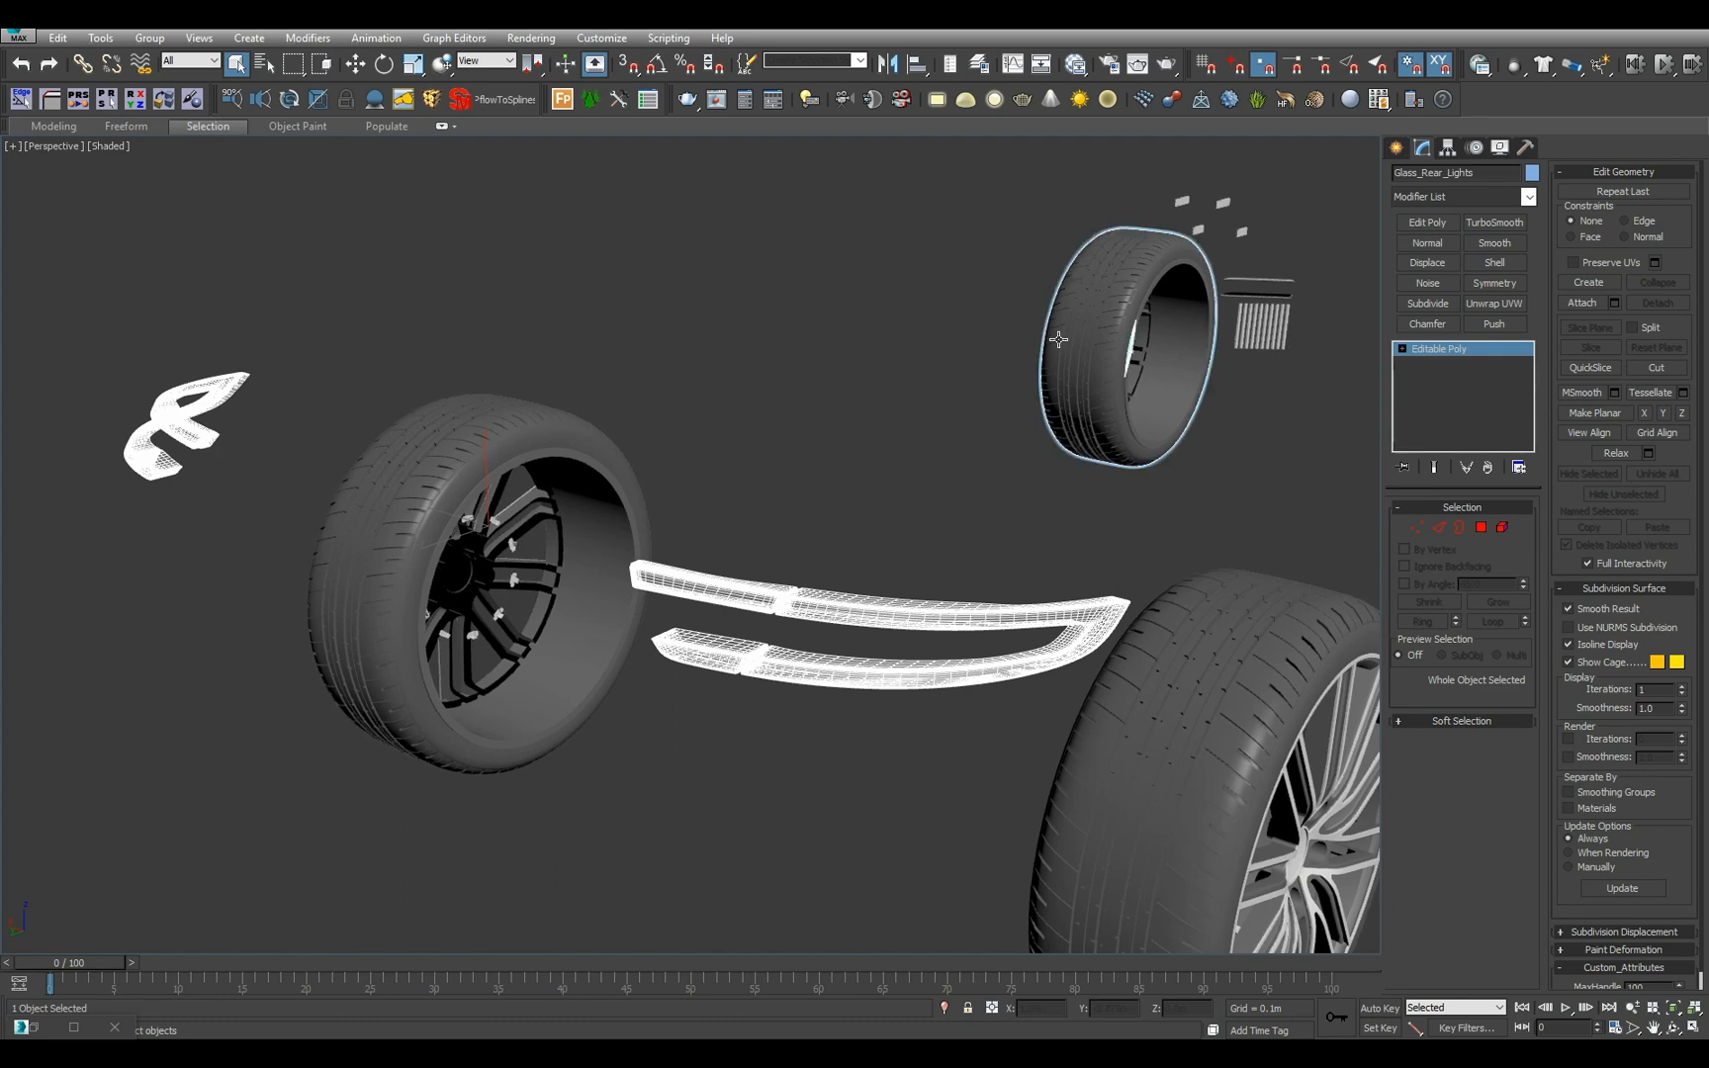
{"action": "key", "text": "alt+h"}
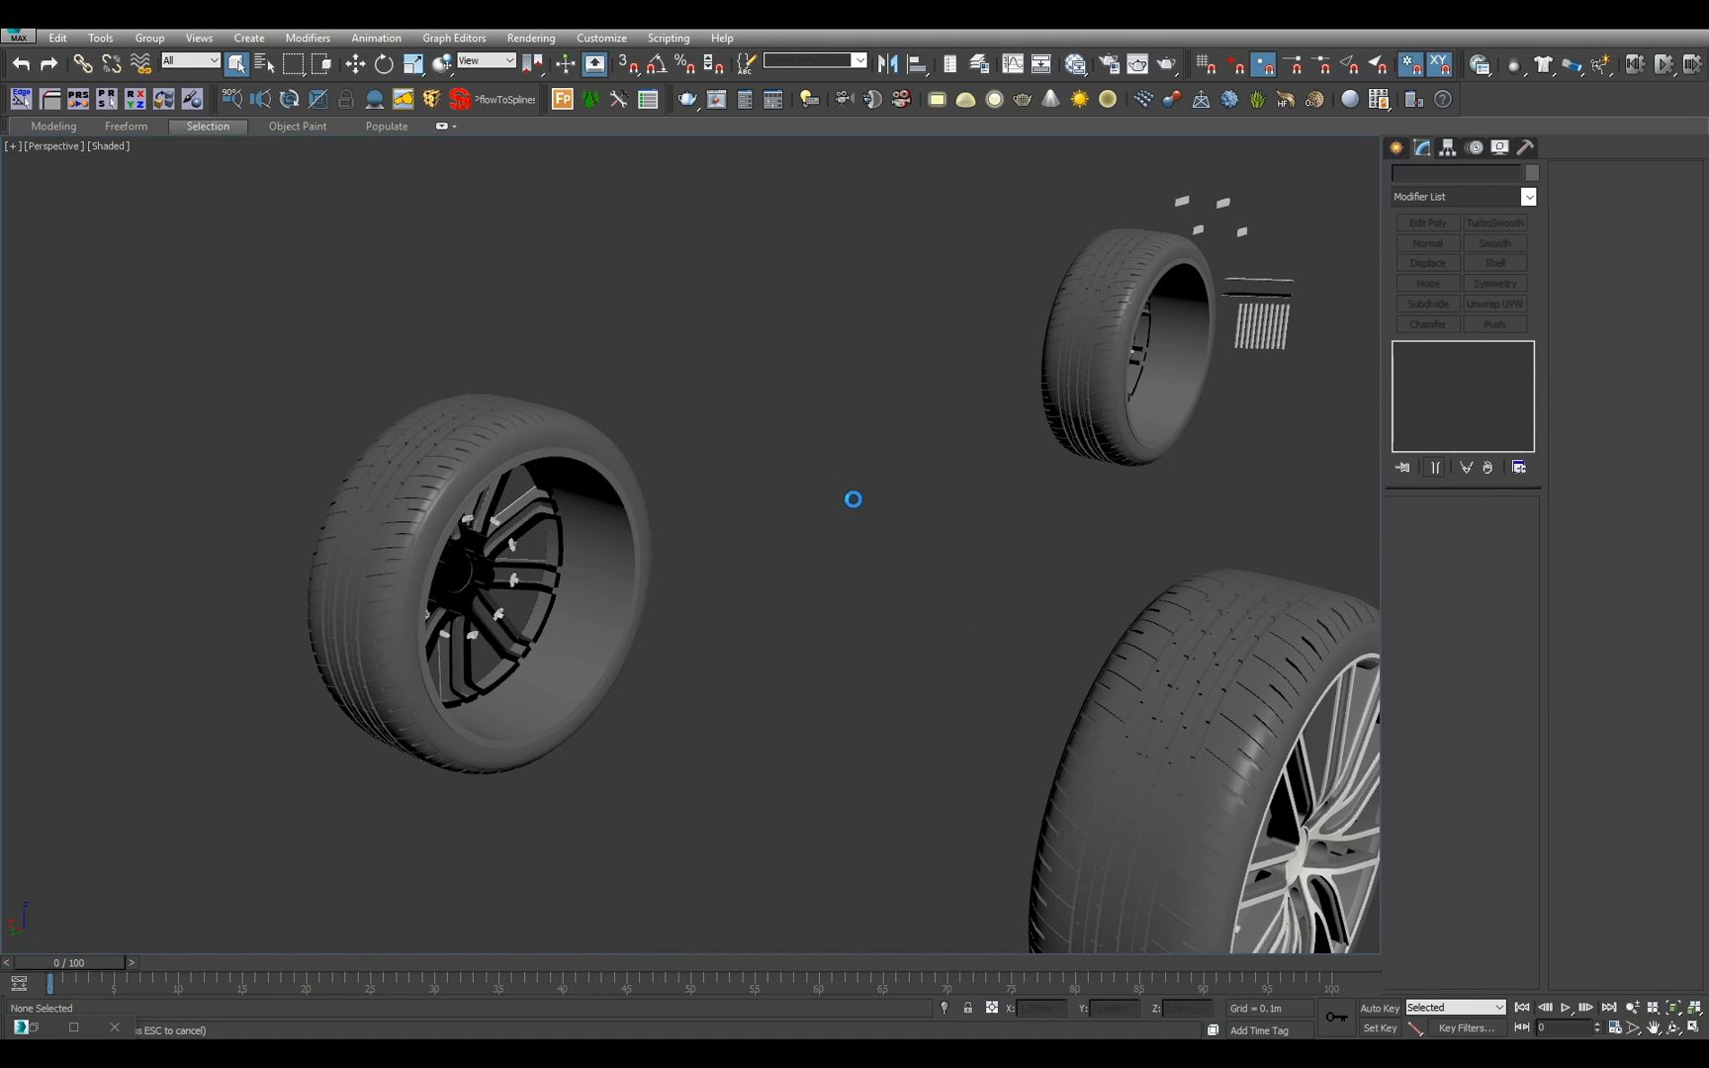
- Save the scene in a new Automotive folder inside Tutorials, under a file name beginning with Asset_Car_V
{"action": "scroll", "coordinate": [871, 505], "scroll_direction": "down", "scroll_amount": 5}
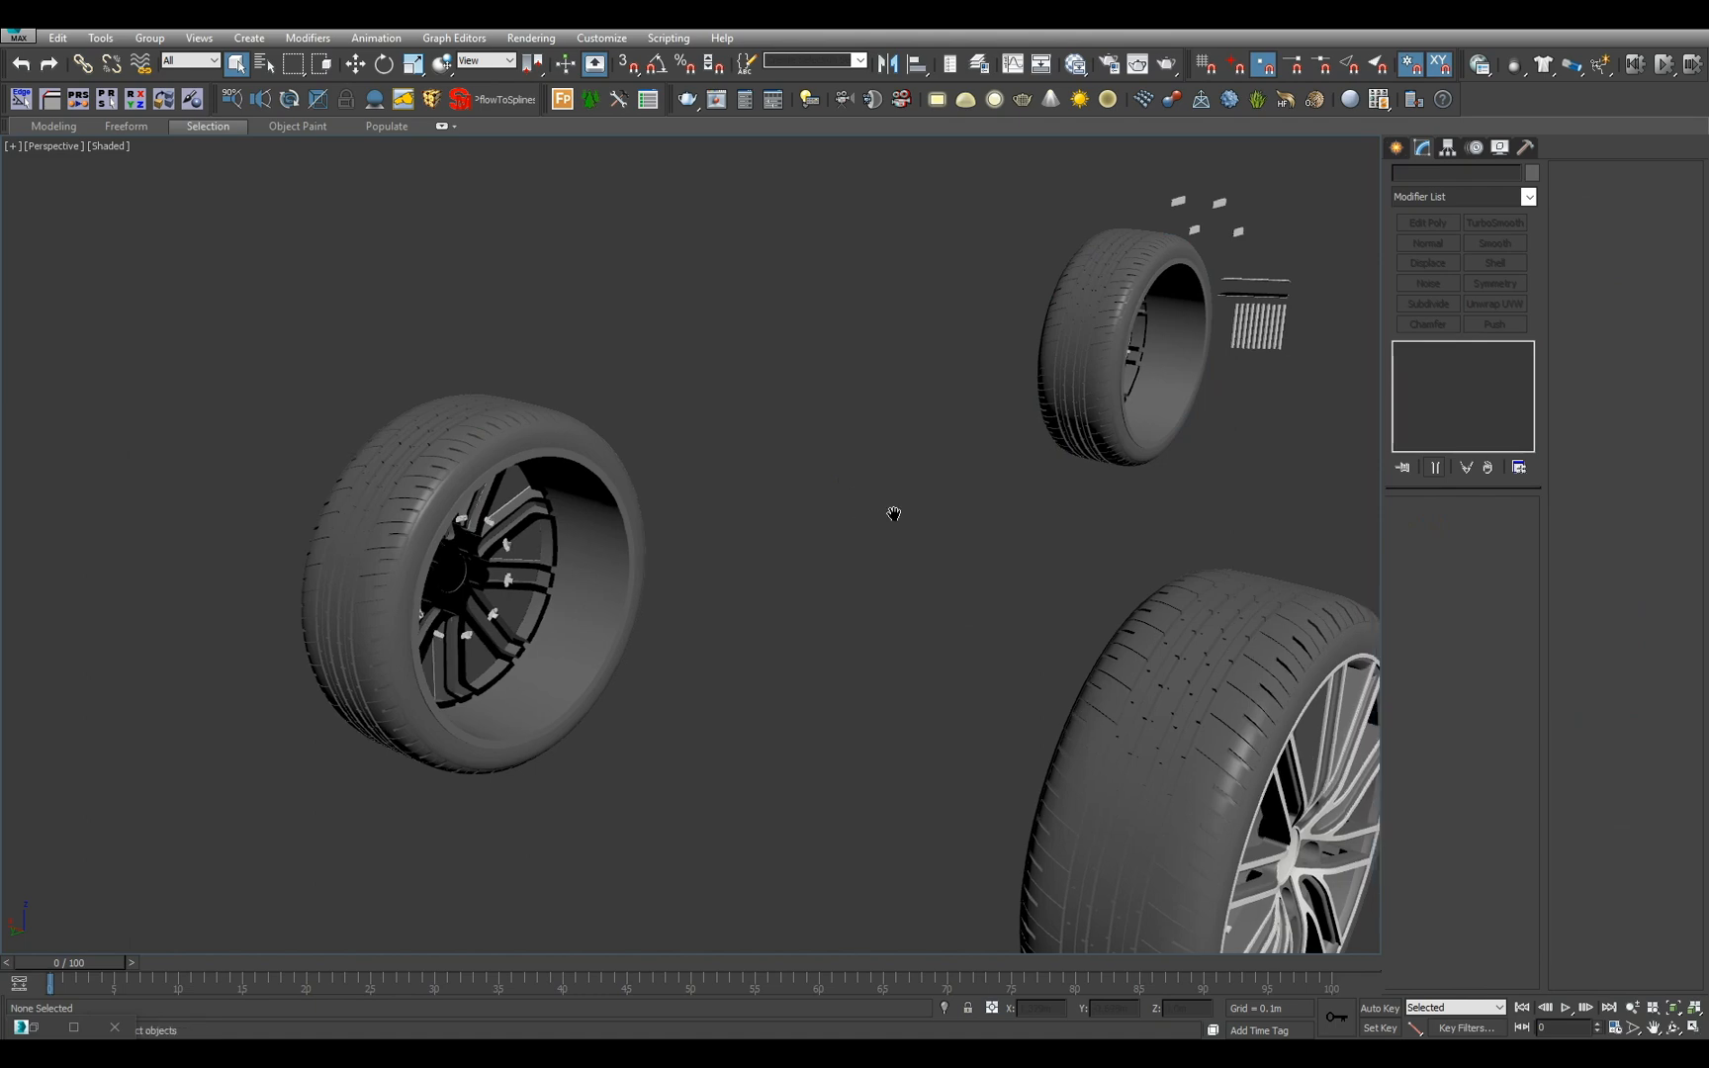
{"action": "scroll", "coordinate": [809, 462], "scroll_direction": "up", "scroll_amount": 5}
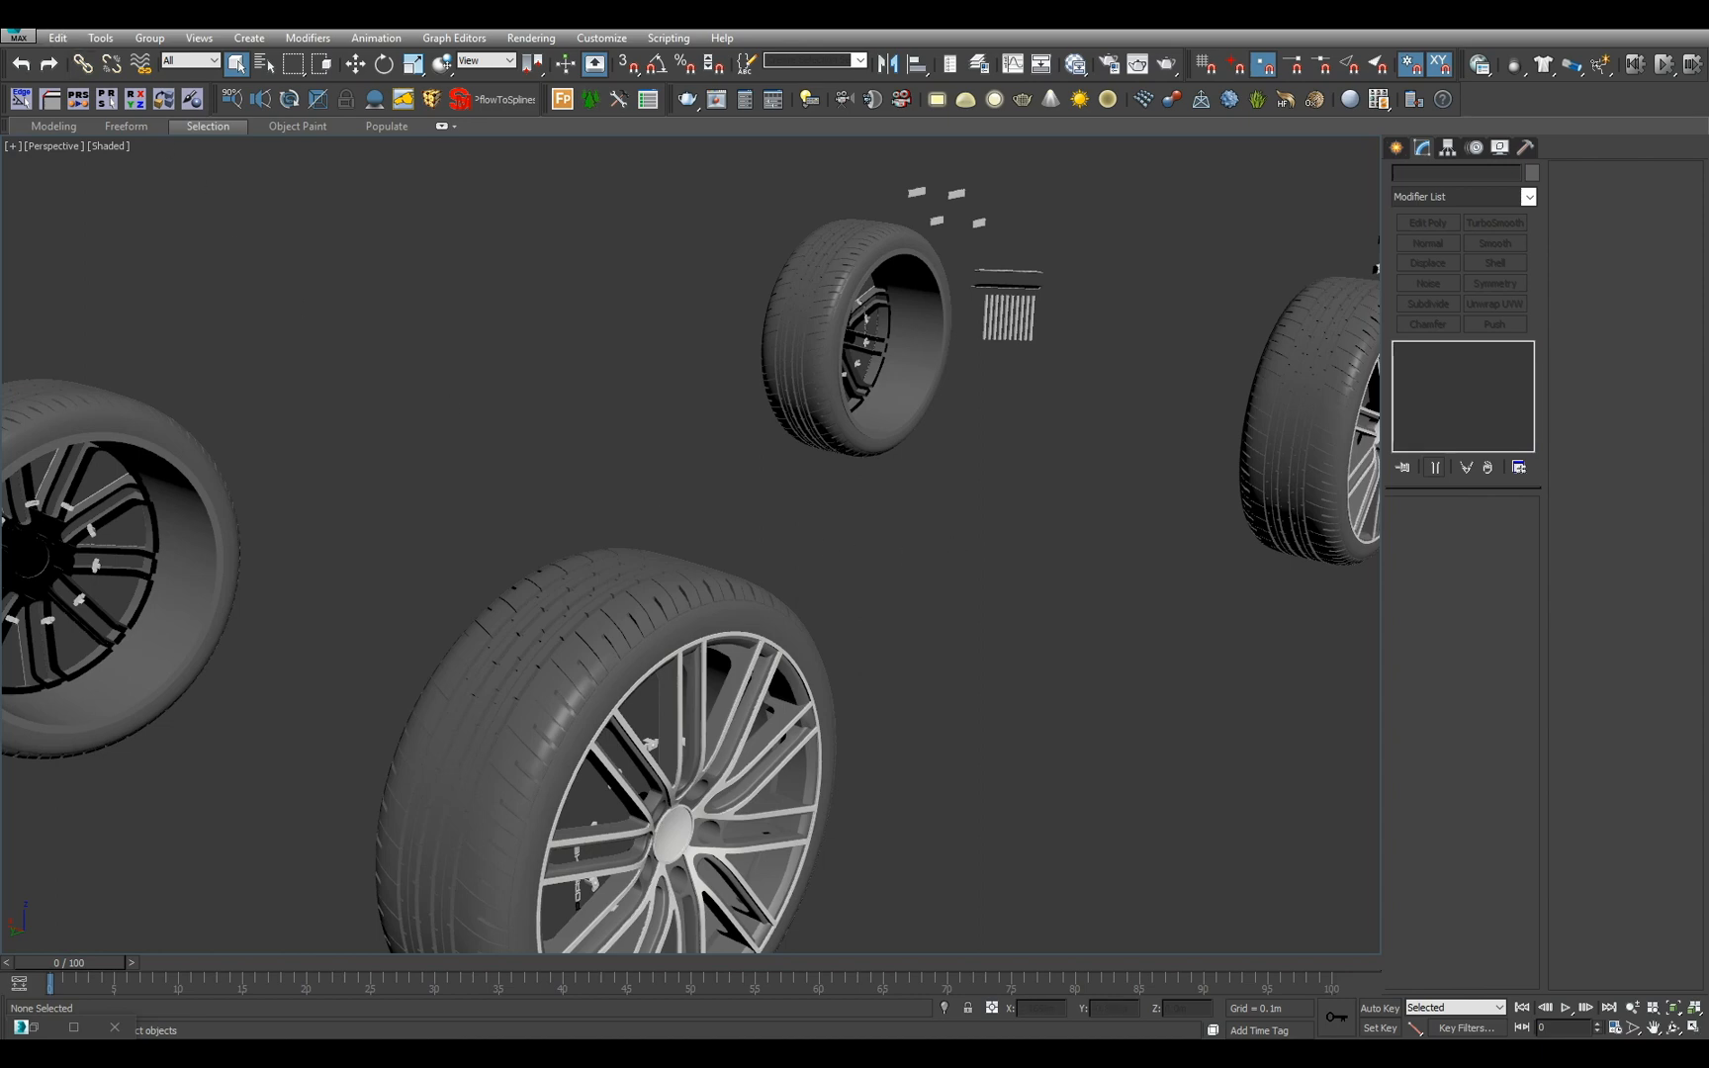
{"action": "left_click", "coordinate": [18, 37]}
{"action": "left_click", "coordinate": [95, 232]}
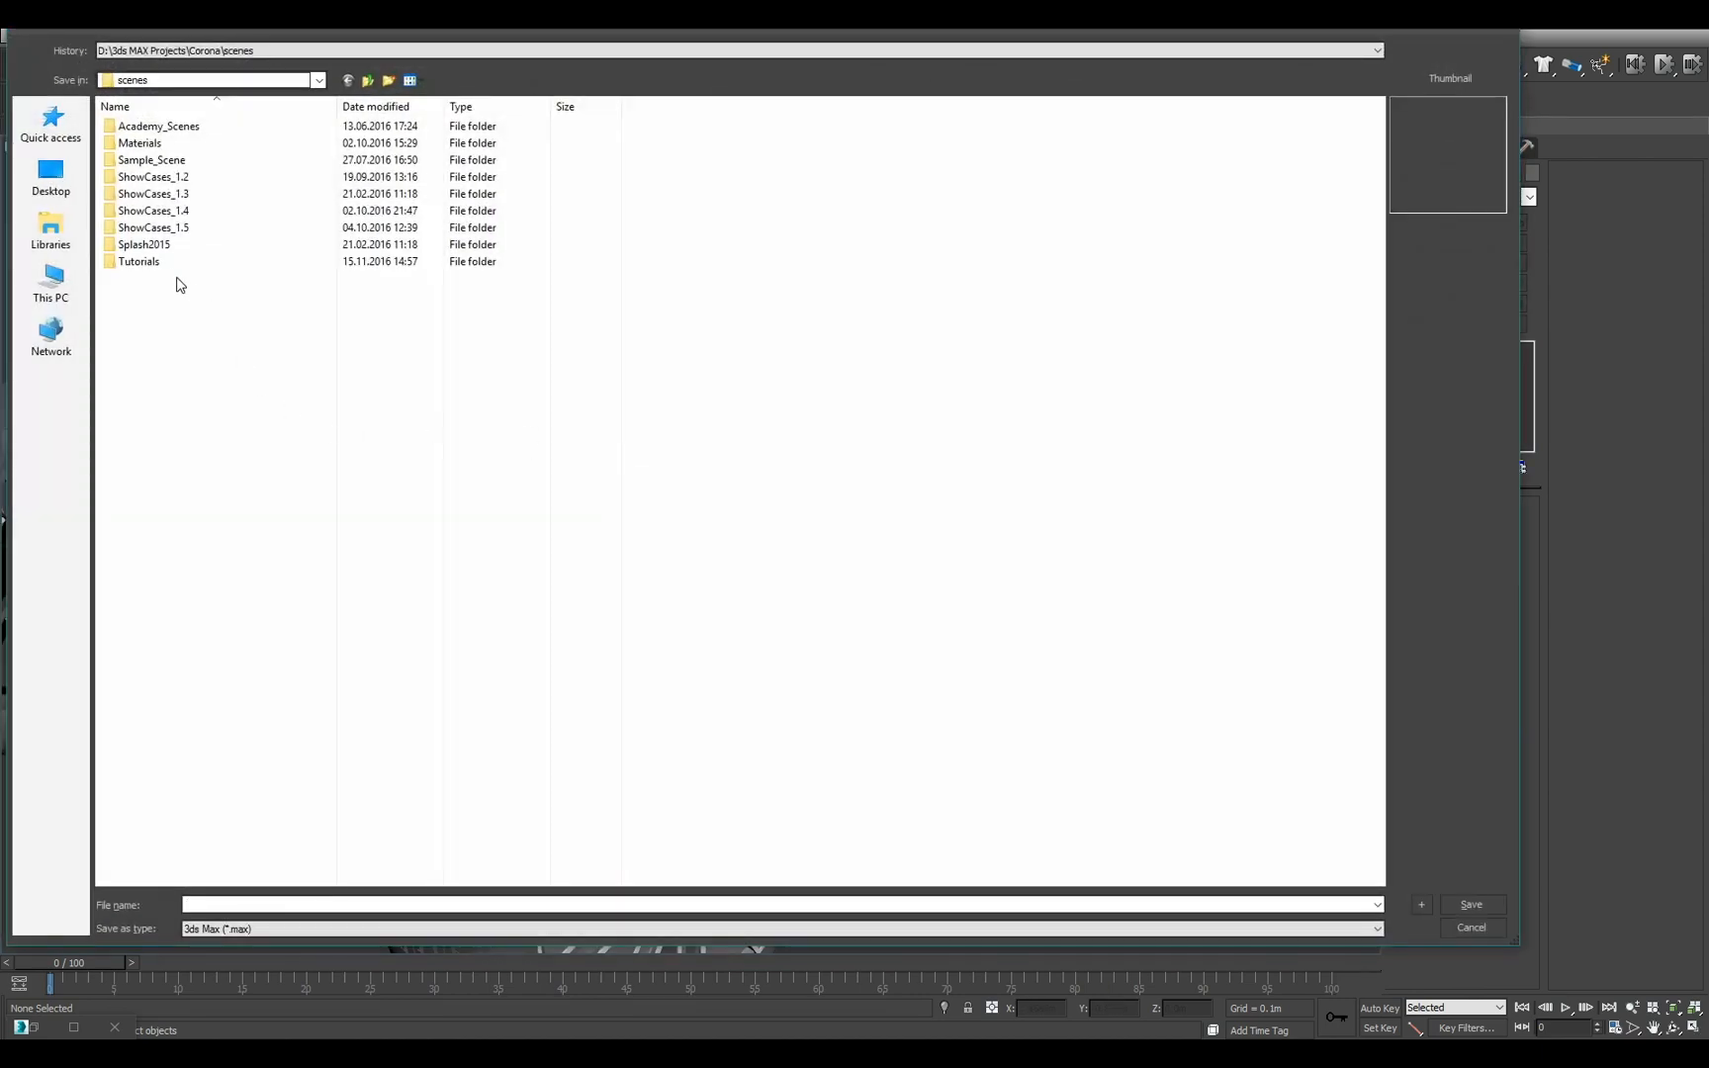
{"action": "double_click", "coordinate": [166, 263]}
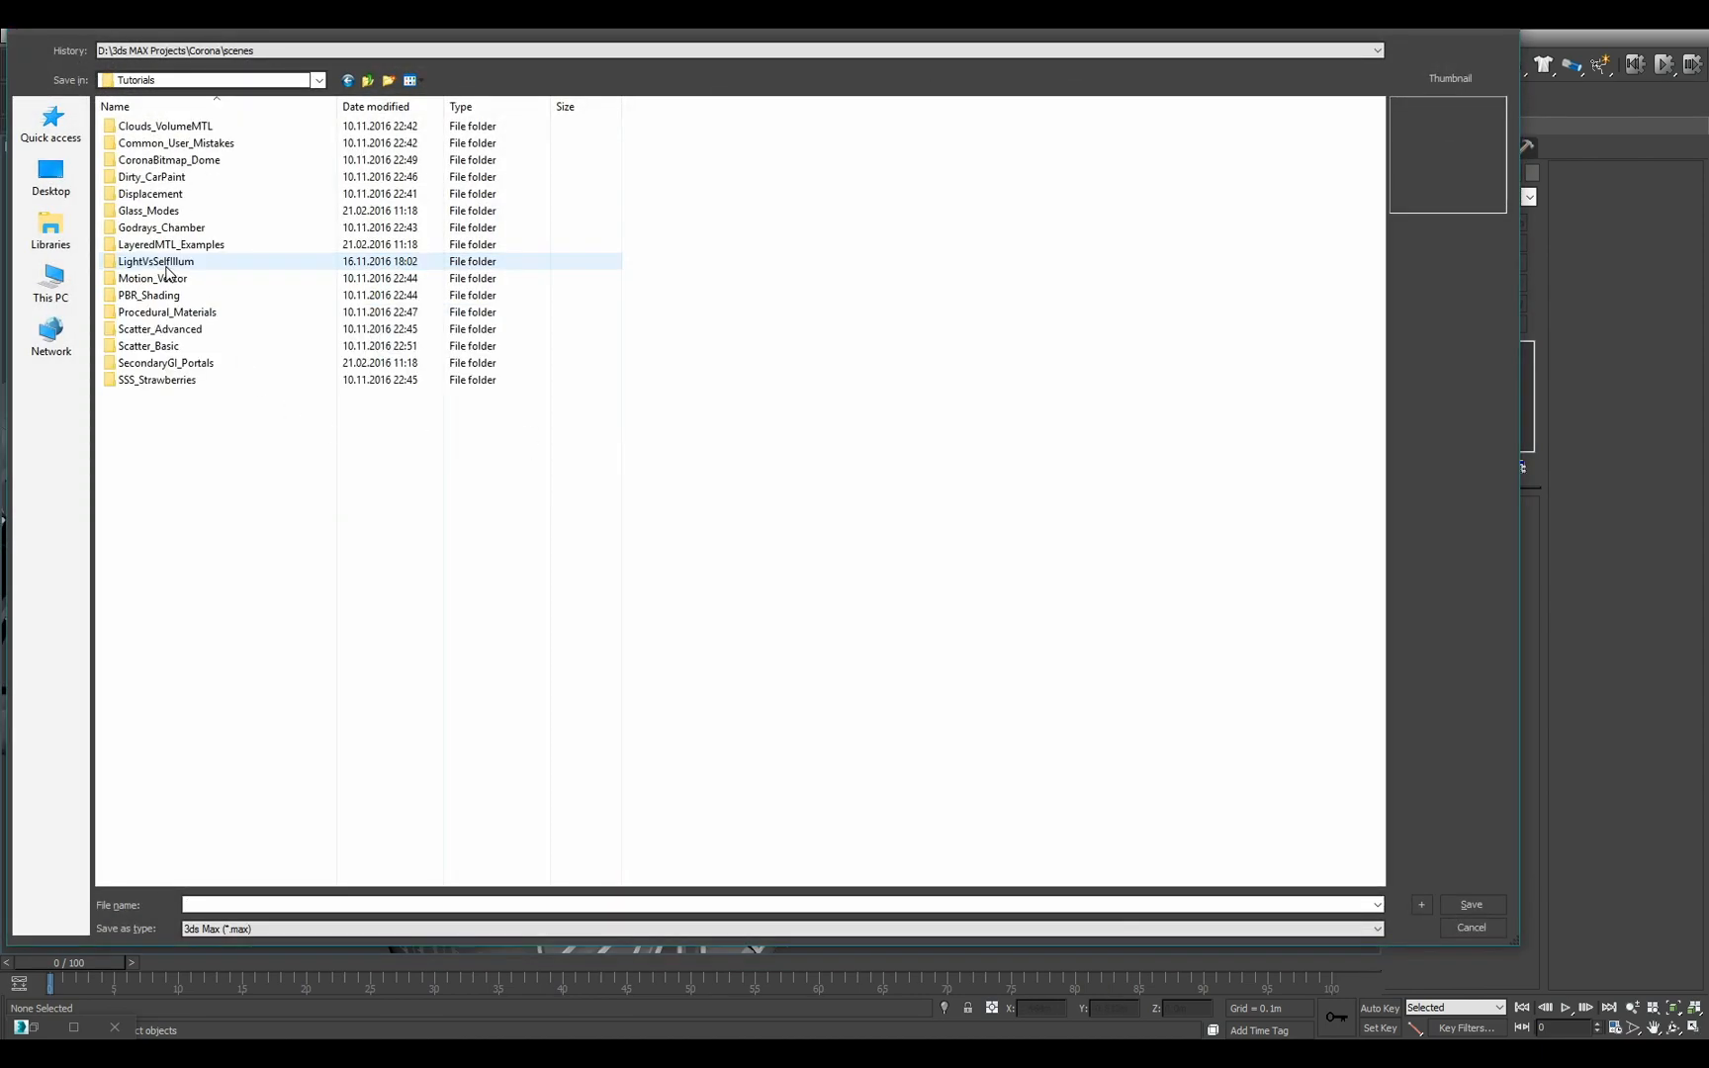
{"action": "left_click", "coordinate": [389, 80]}
{"action": "type", "text": "Auto"}
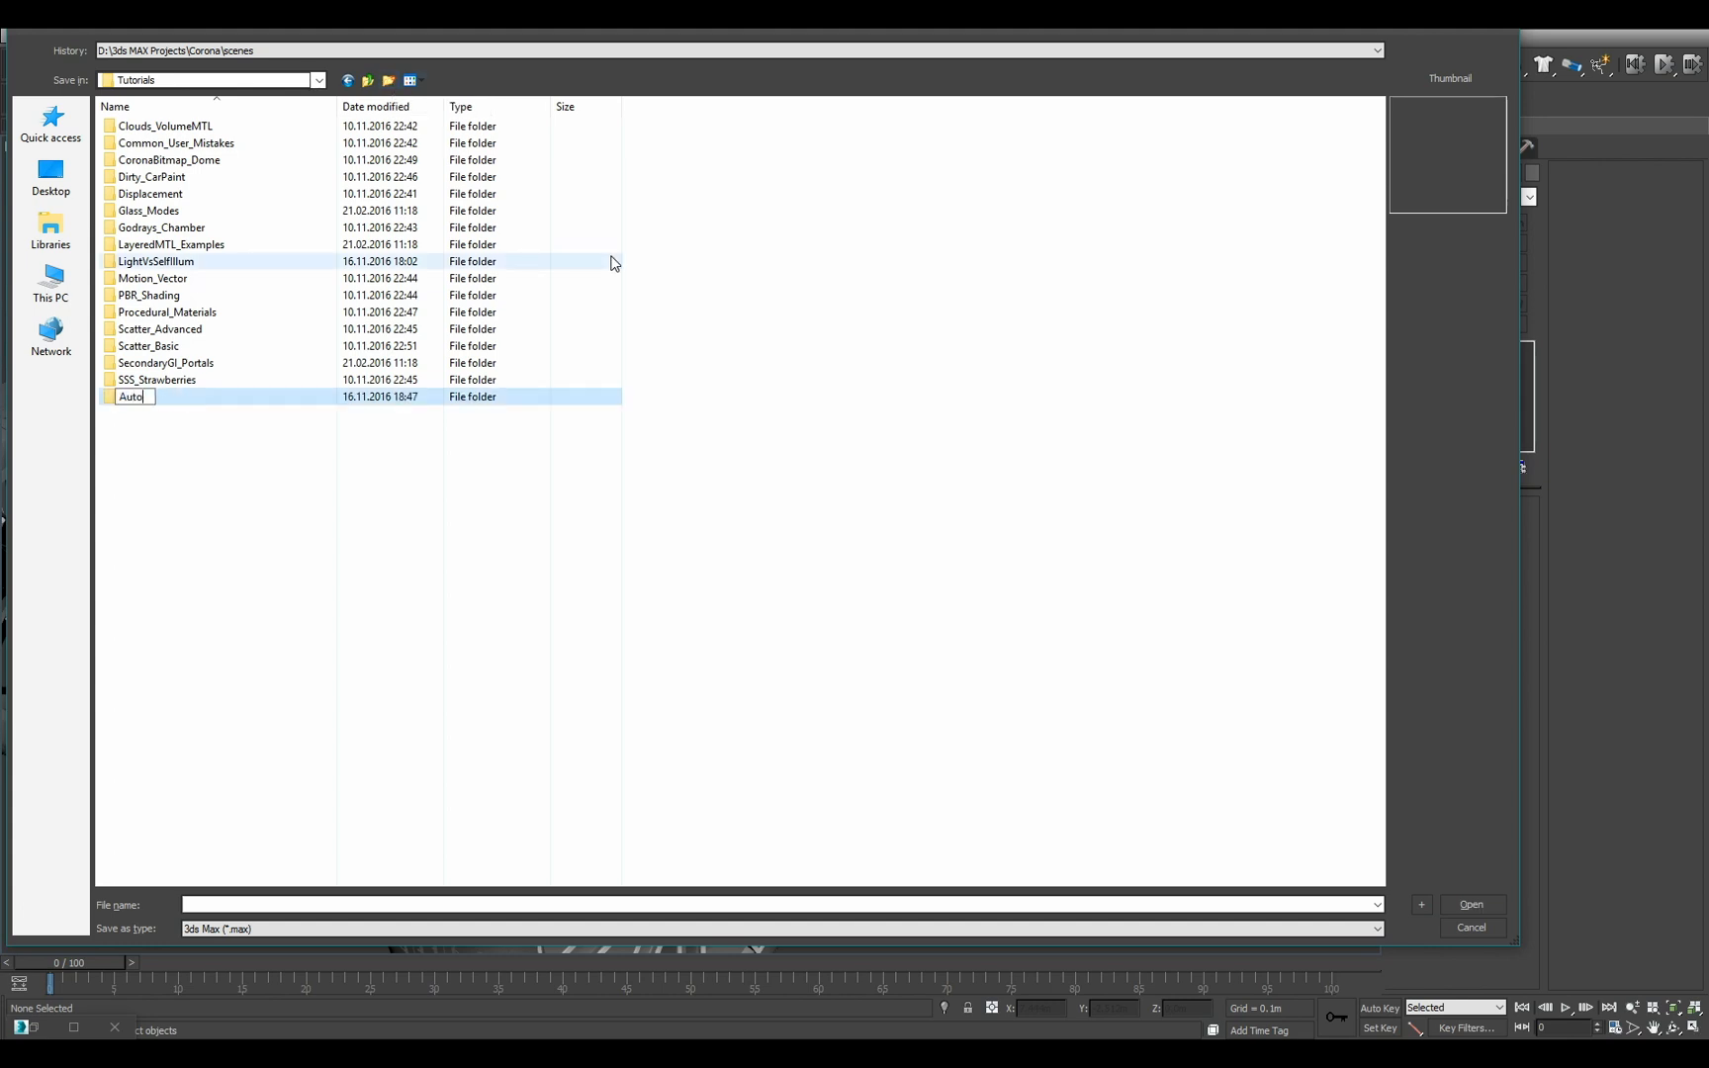
{"action": "type", "text": "motive"}
{"action": "key", "text": "Return"}
{"action": "key", "text": "Return"}
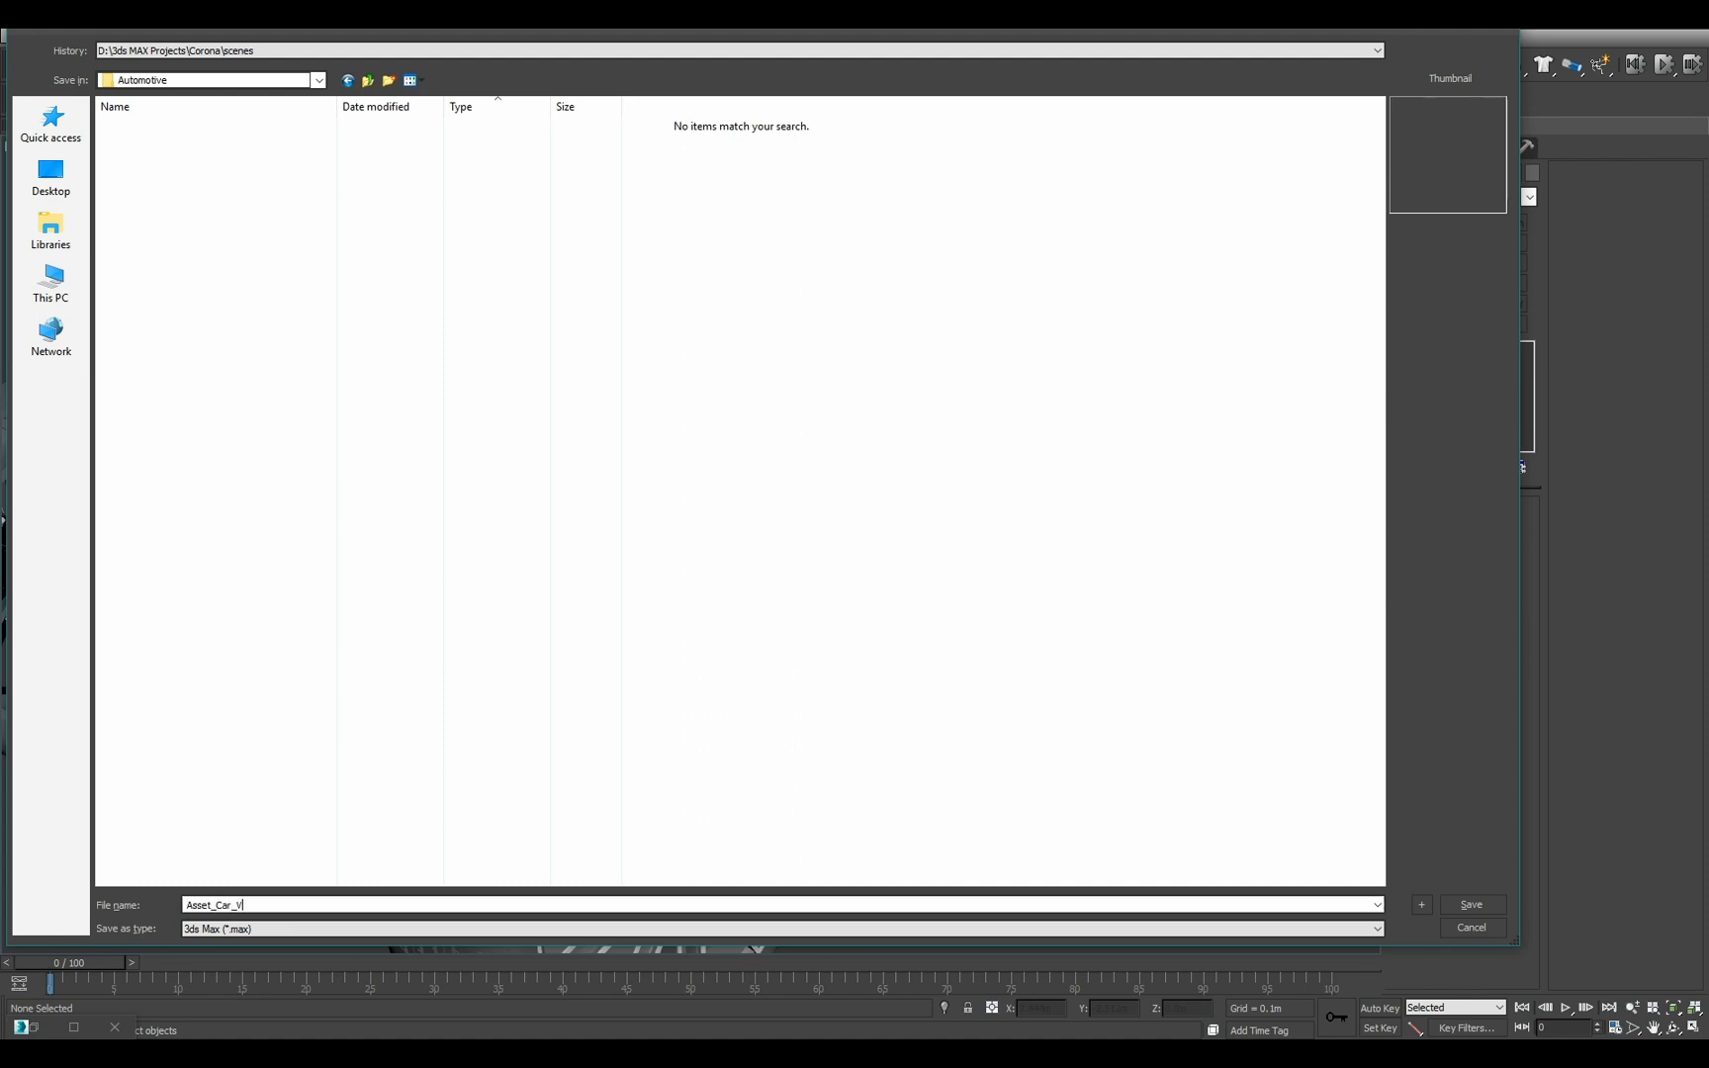
{"action": "left_click", "coordinate": [1495, 912]}
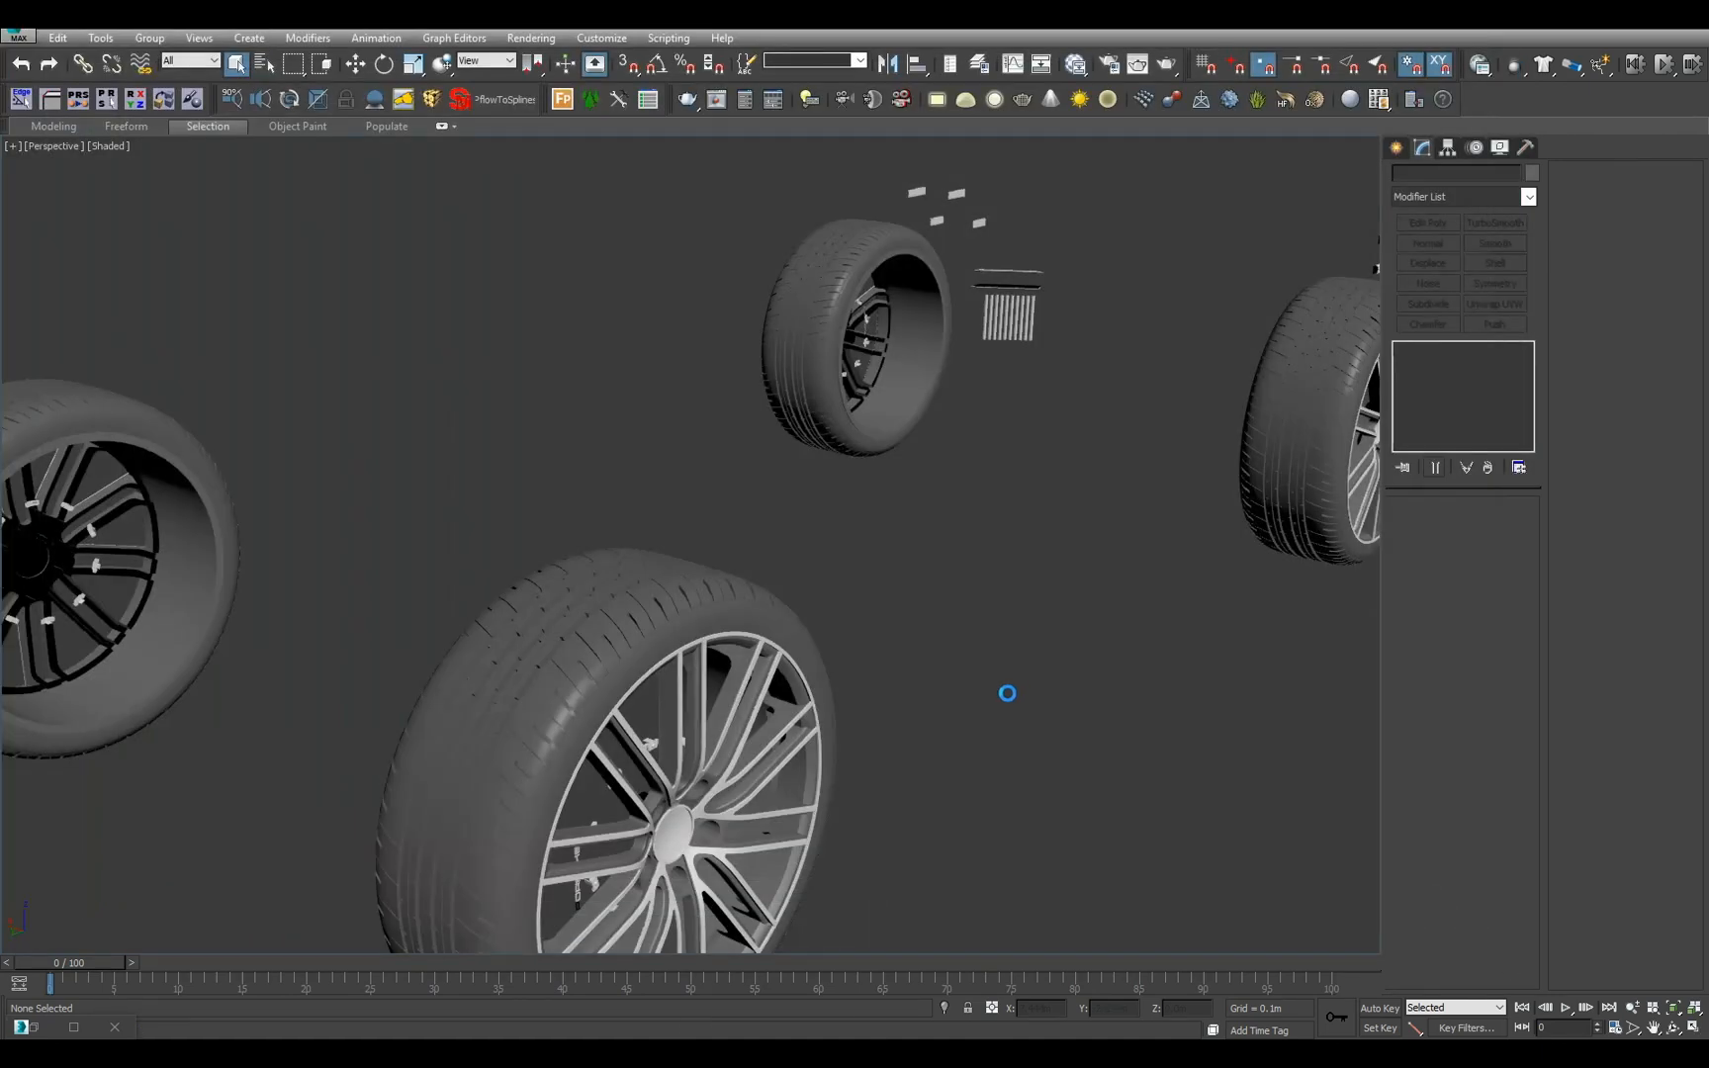
- Select the four rims rim_dark_01 to rim_dark_04 by name and isolate them
{"action": "scroll", "coordinate": [992, 625], "scroll_direction": "down", "scroll_amount": 4}
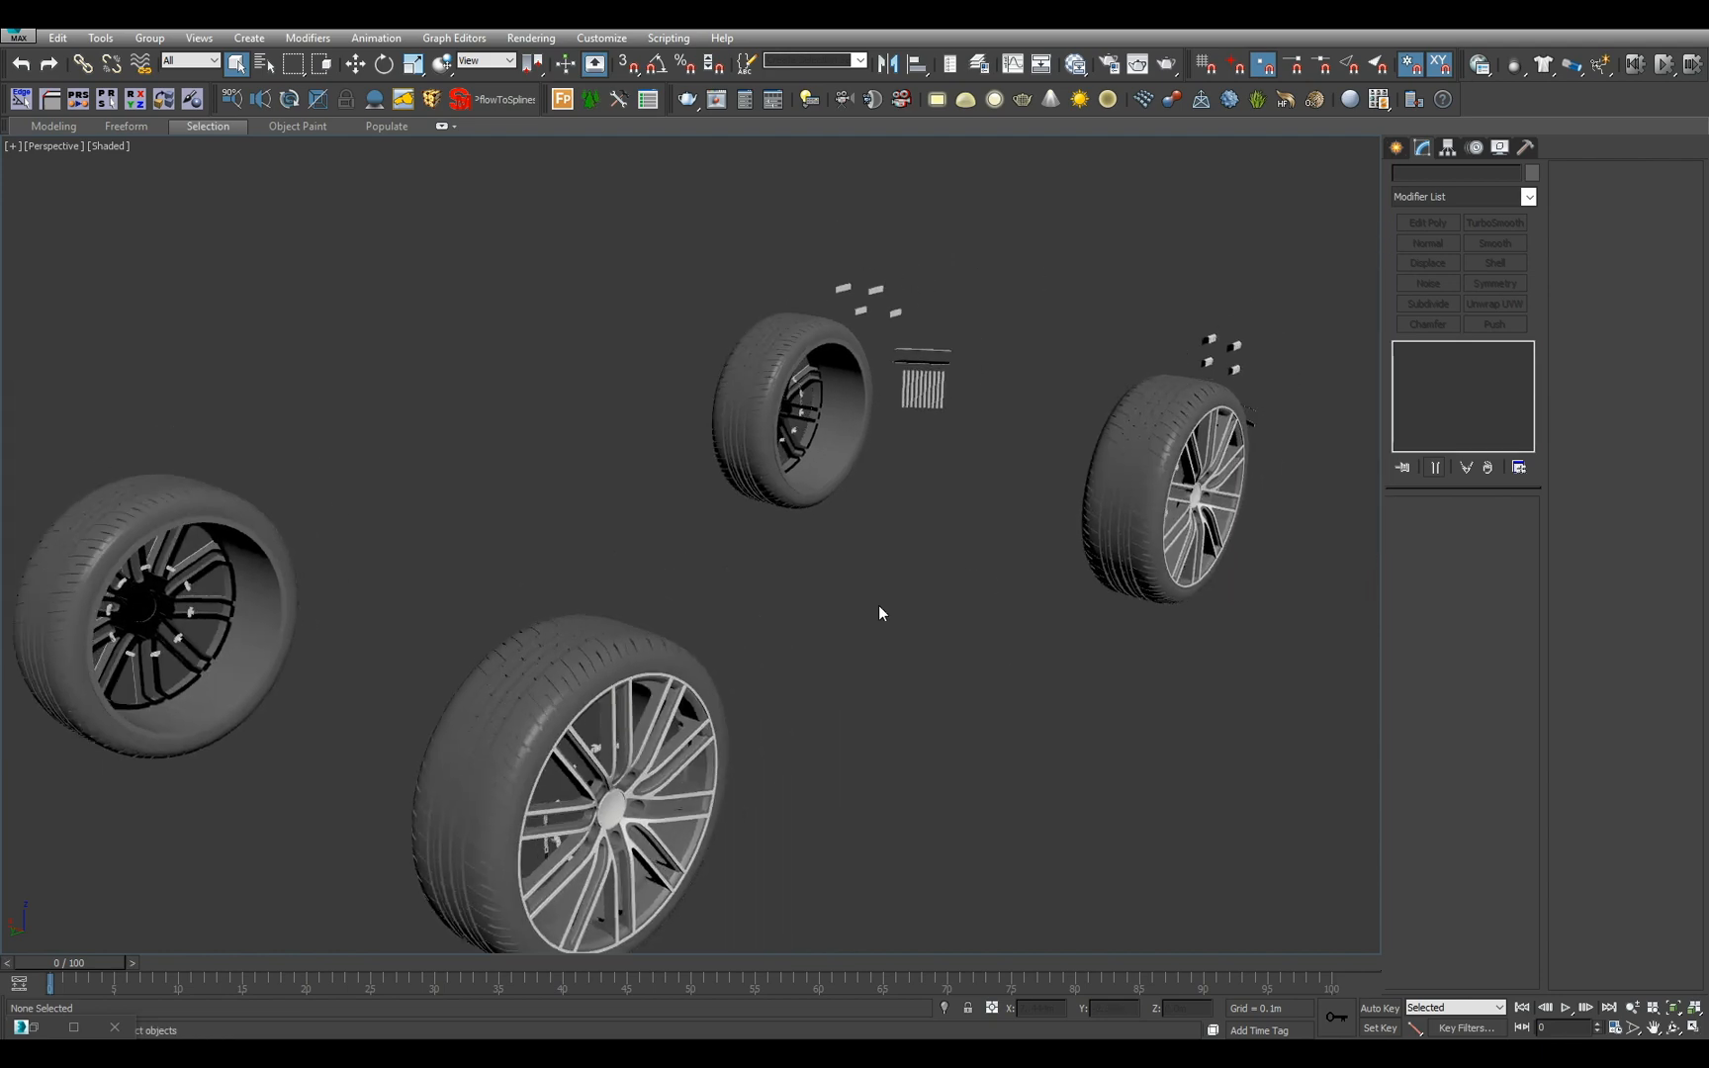
{"action": "key", "text": "h"}
{"action": "left_click", "coordinate": [119, 131]}
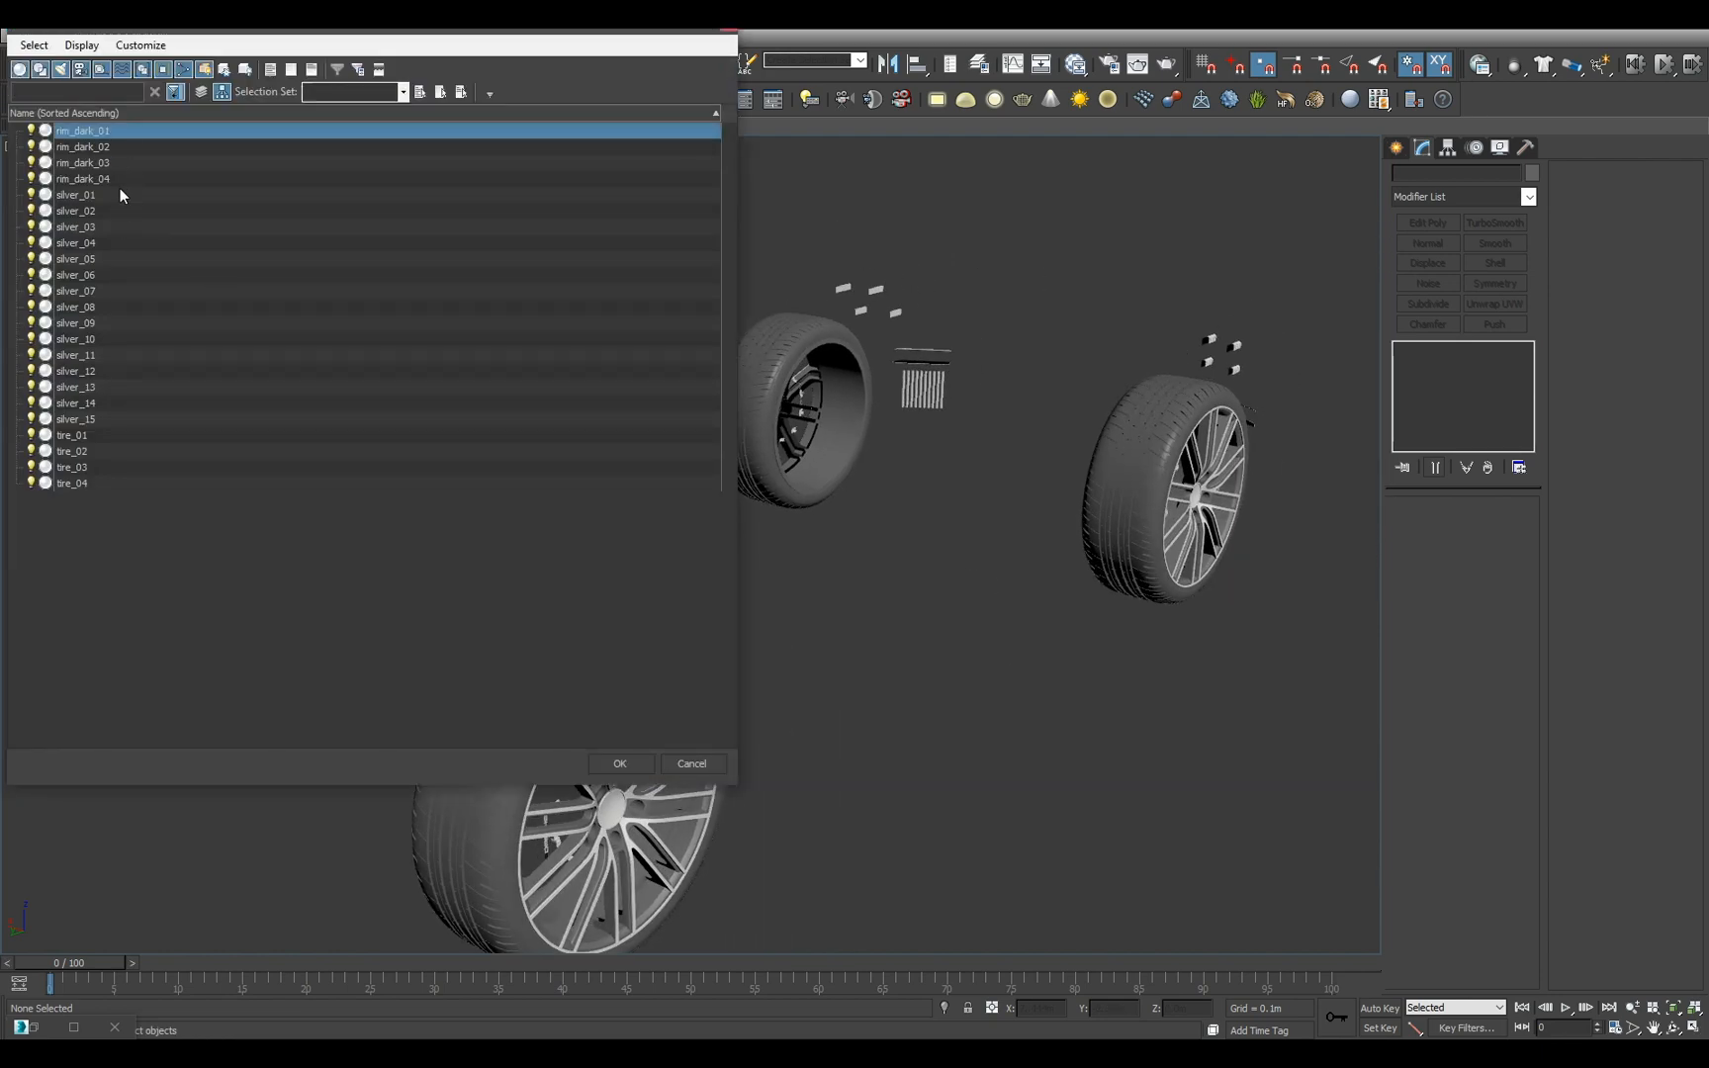
{"action": "left_click", "coordinate": [118, 179], "text": "shift"}
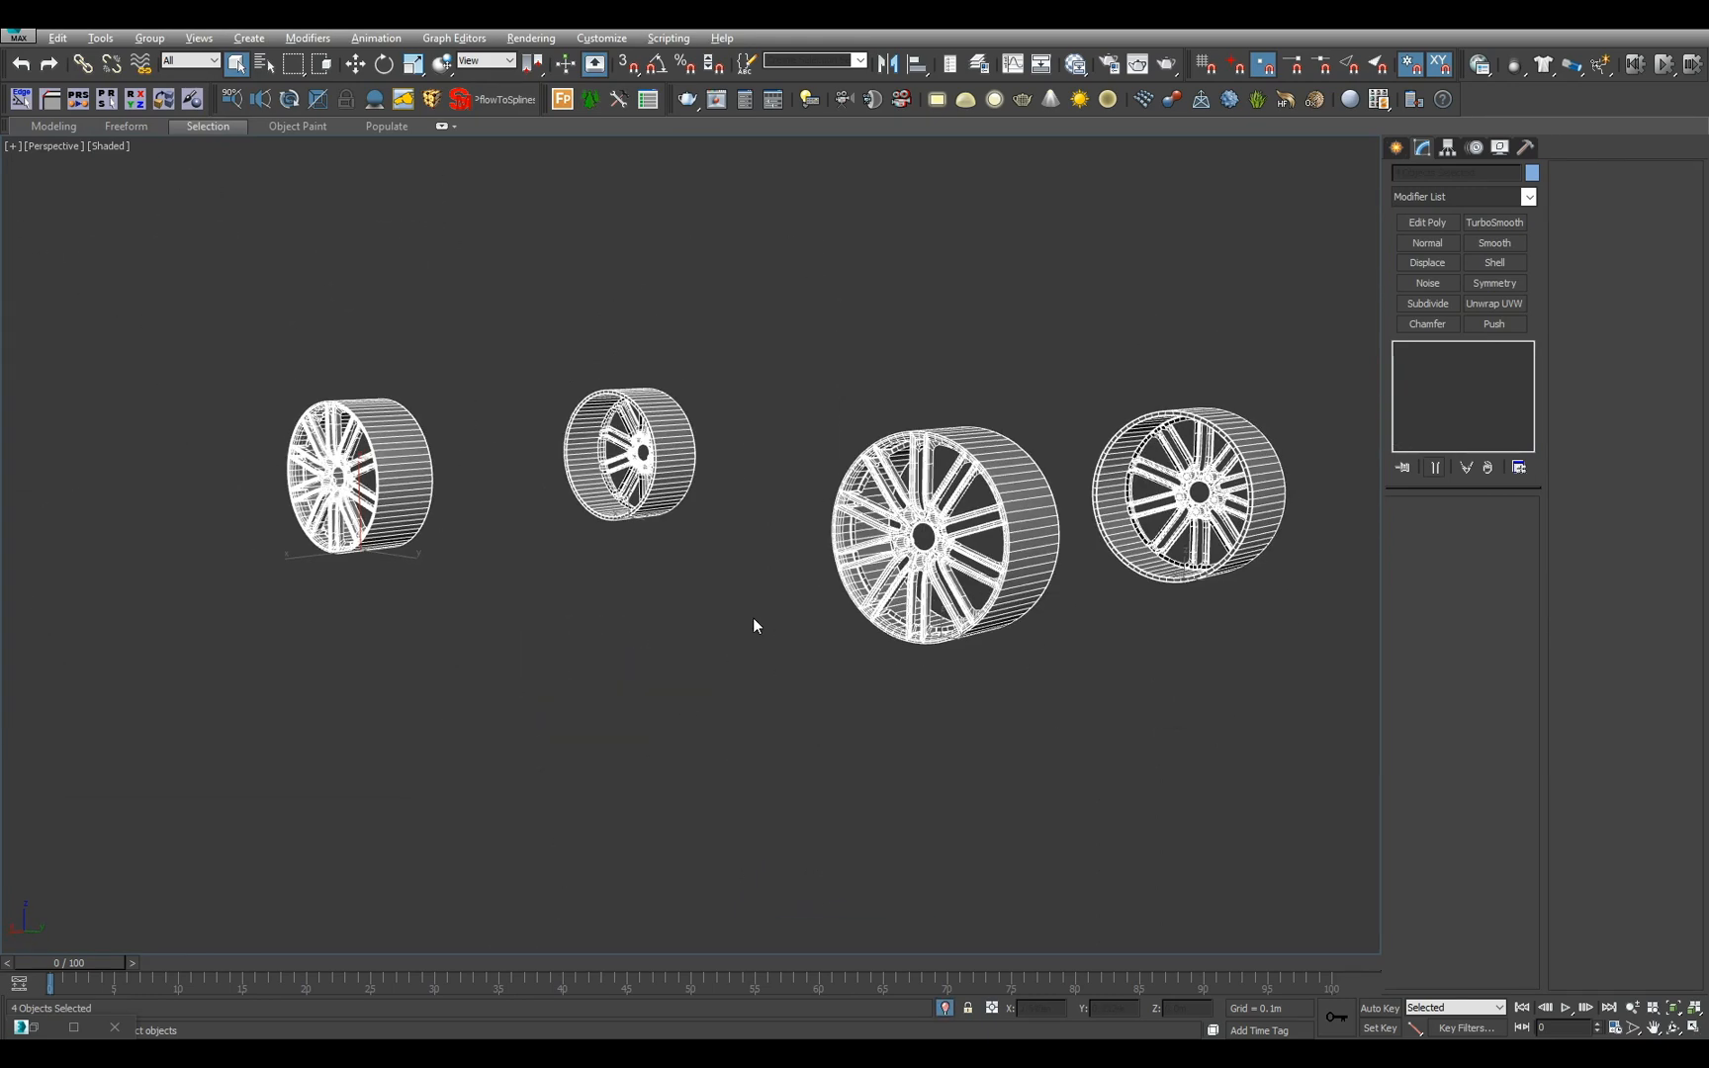
{"action": "left_click", "coordinate": [773, 637]}
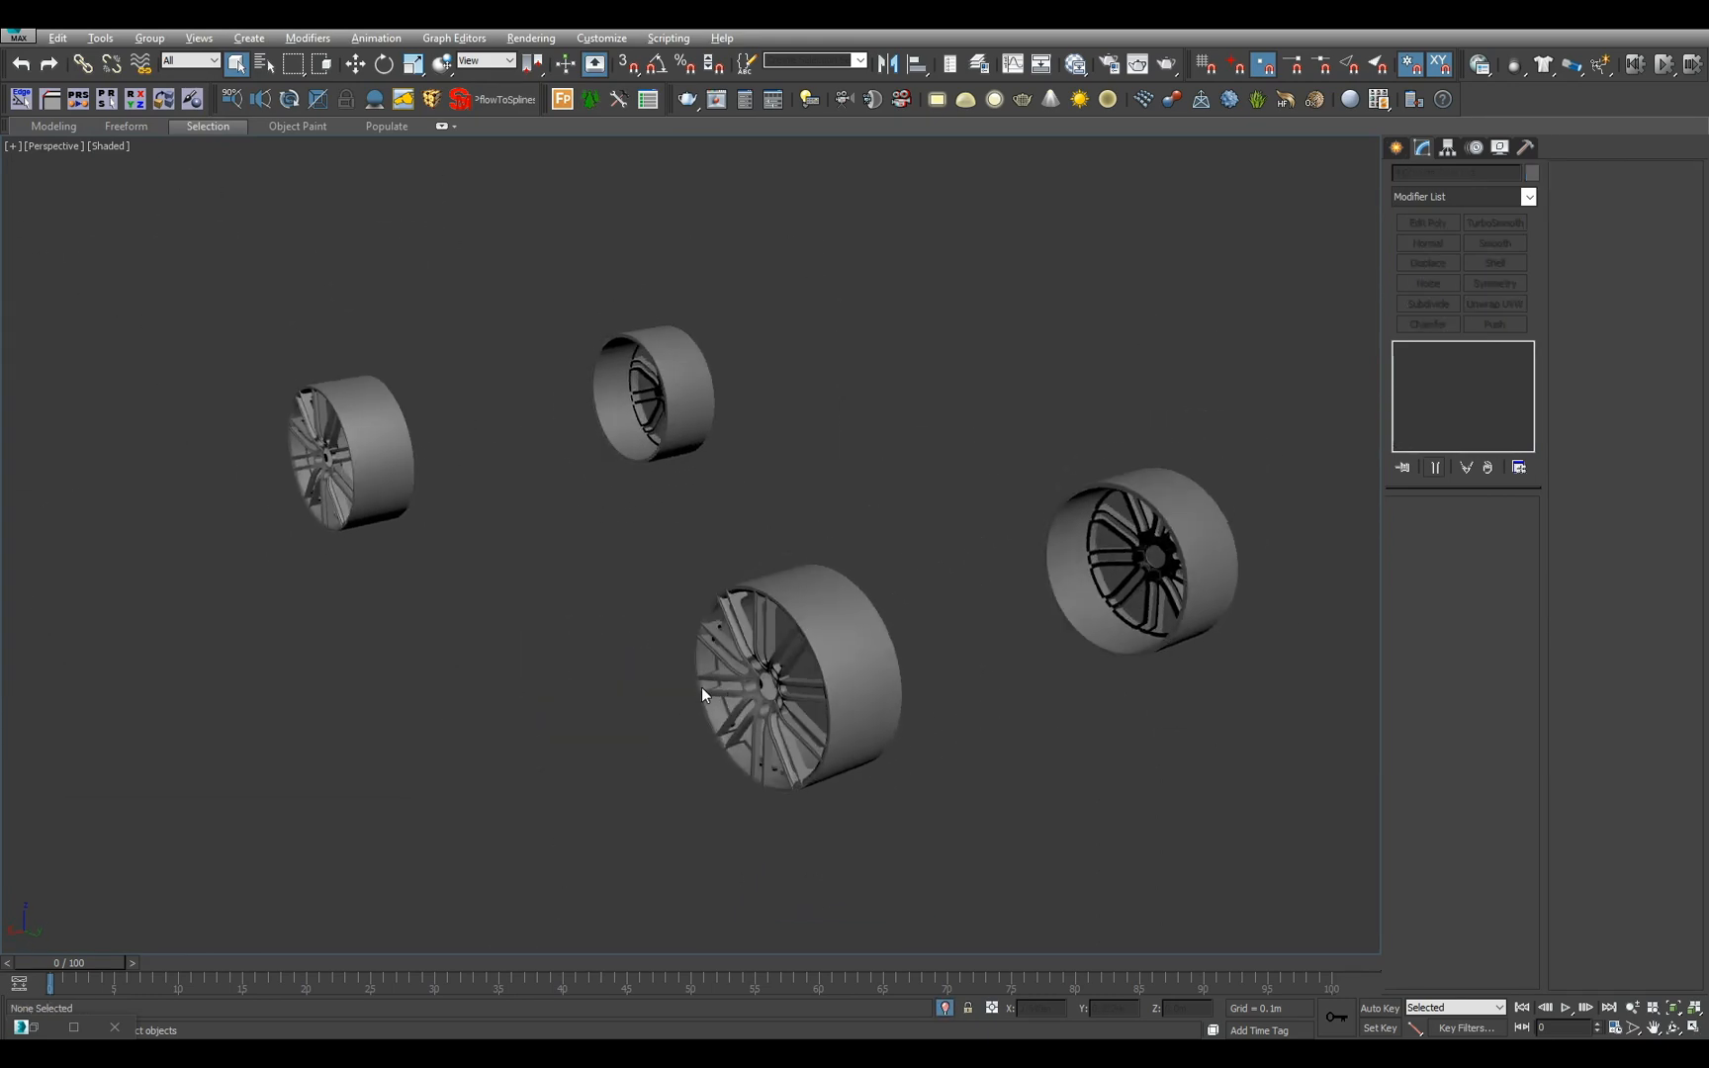
{"action": "left_click_drag", "start_coordinate": [298, 312], "coordinate": [950, 771]}
{"action": "left_click", "coordinate": [944, 1008]}
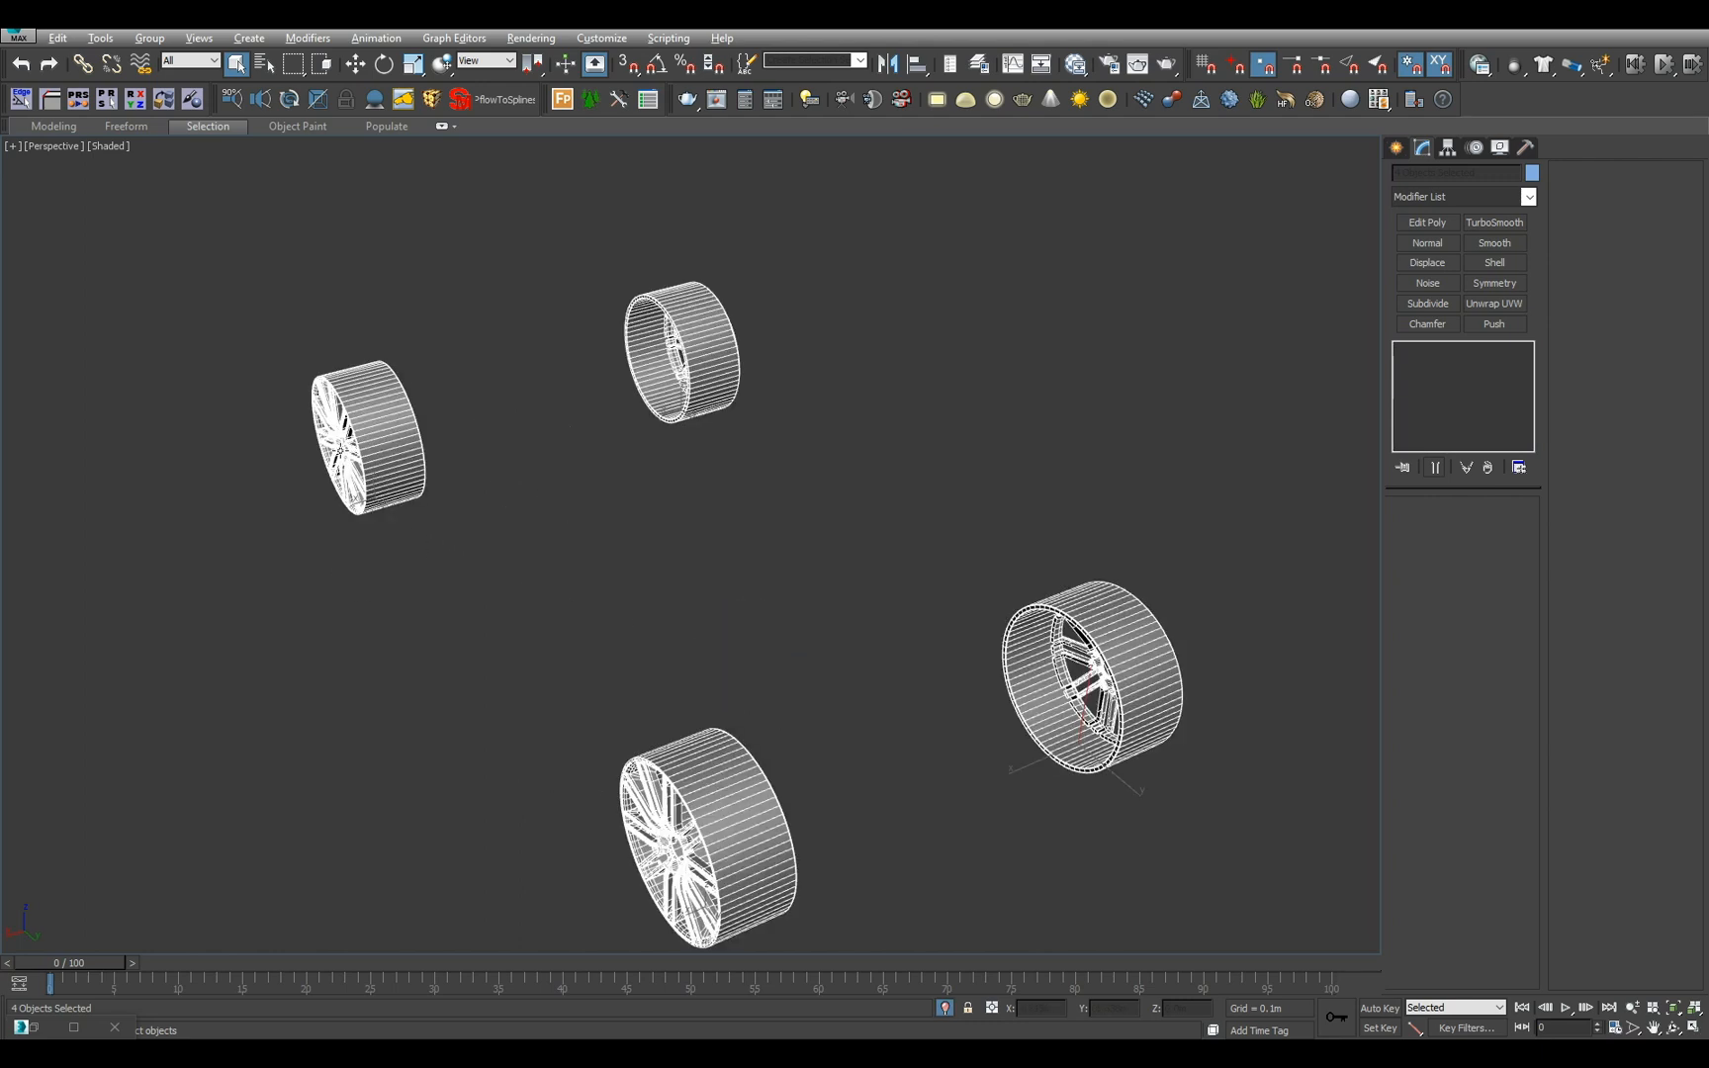
- Batch-rename the four selected rims with the base name Wheel_Rim
{"action": "left_click", "coordinate": [368, 438]}
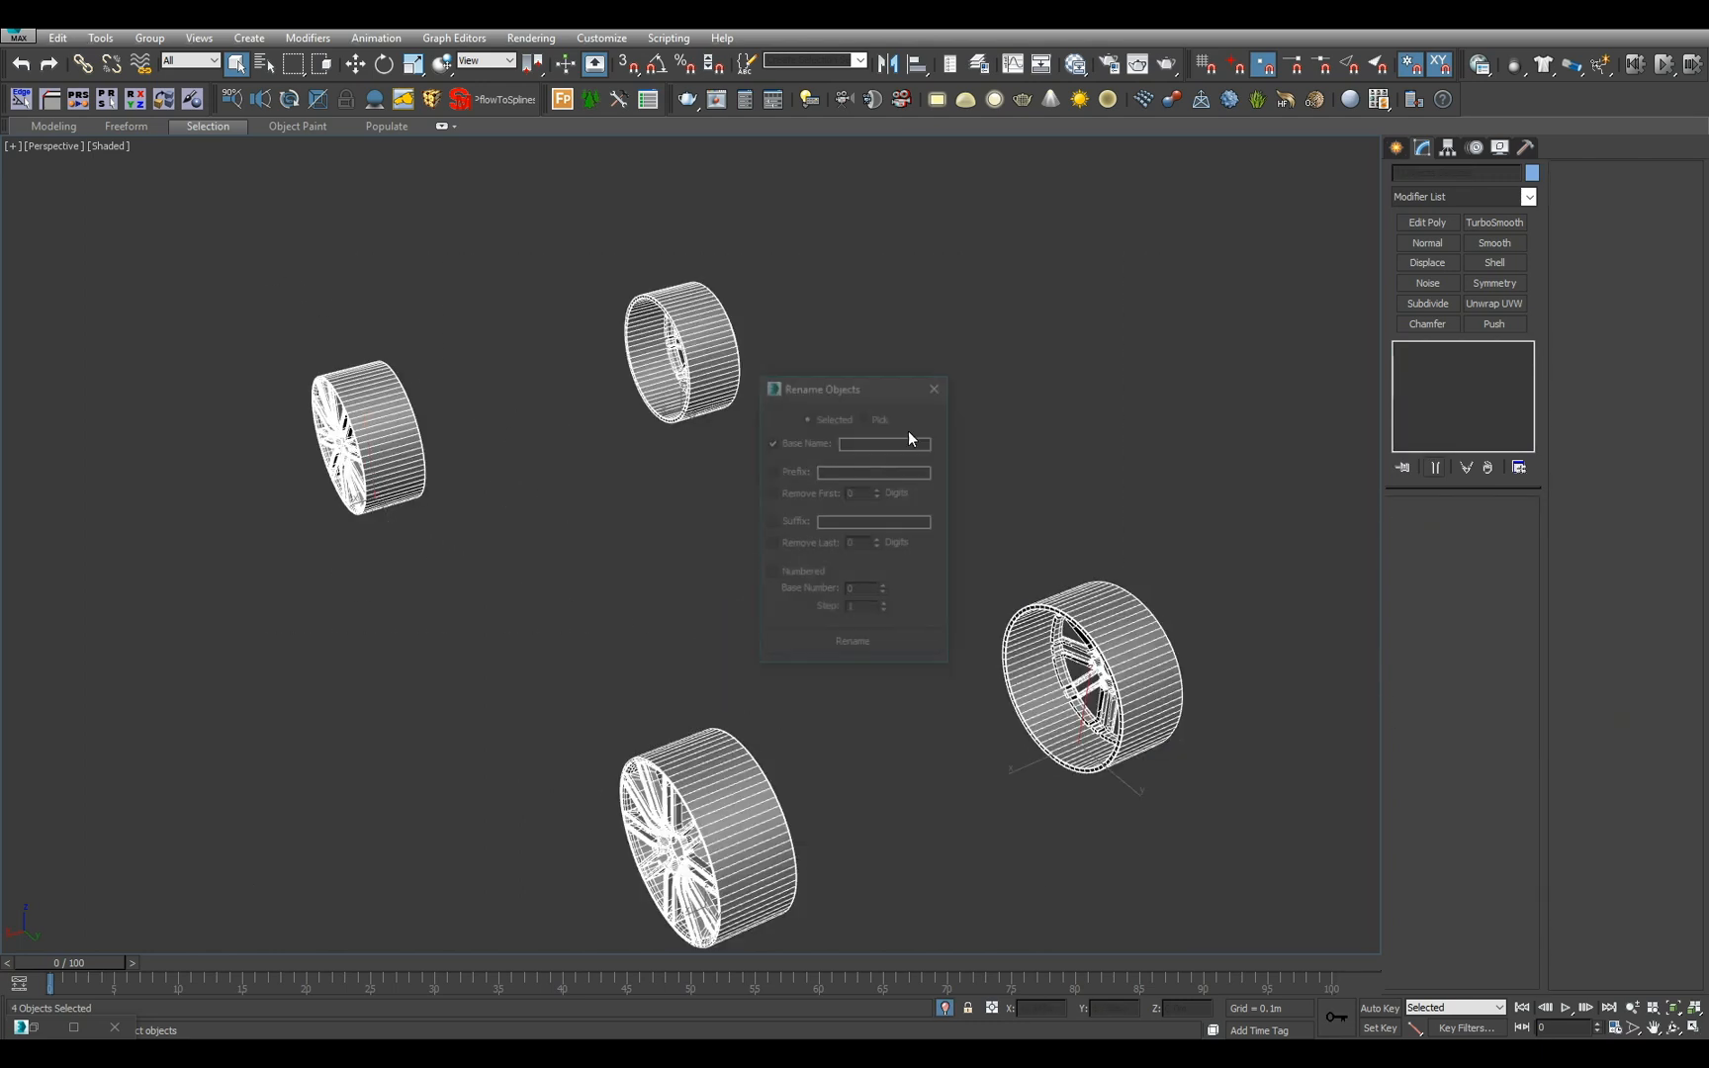
{"action": "left_click", "coordinate": [854, 441]}
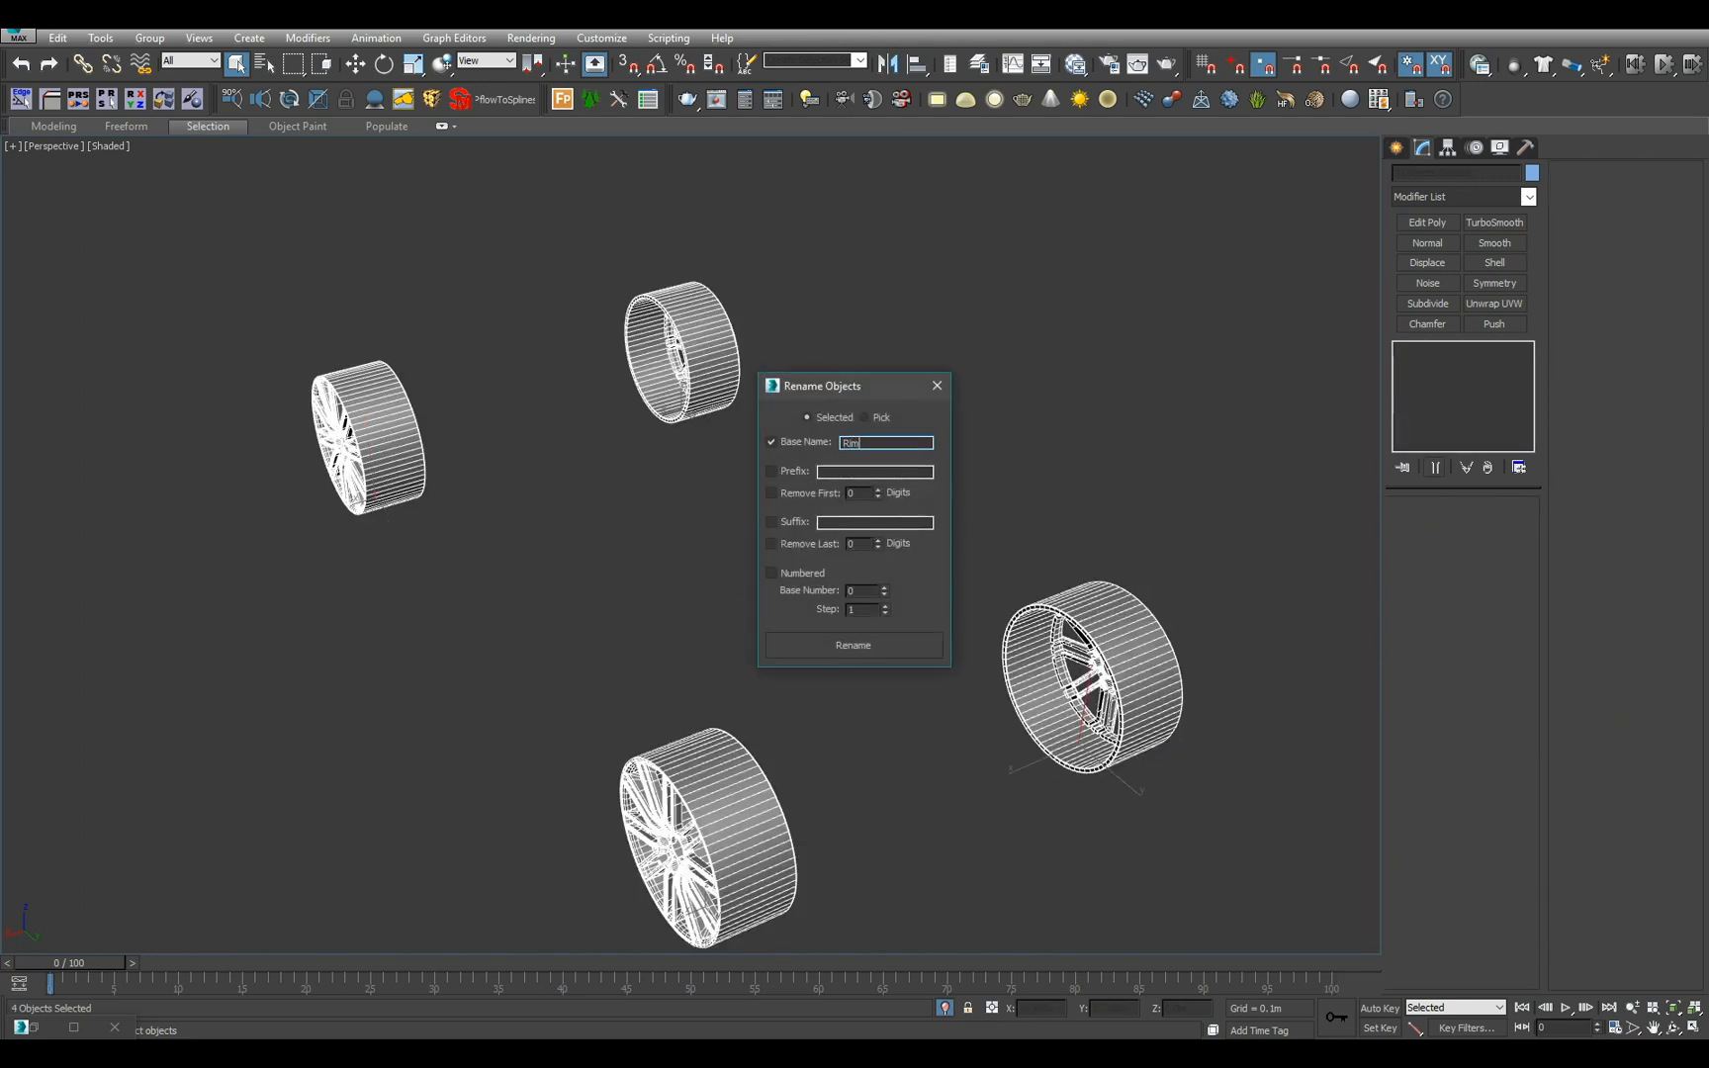
{"action": "double_click", "coordinate": [852, 442]}
{"action": "type", "text": "Wheel_"}
{"action": "middle_click_drag", "start_coordinate": [681, 594], "coordinate": [637, 605], "text": "alt"}
{"action": "scroll", "coordinate": [635, 605], "scroll_direction": "up", "scroll_amount": 4}
{"action": "scroll", "coordinate": [616, 580], "scroll_direction": "down", "scroll_amount": 4}
{"action": "middle_click_drag", "start_coordinate": [730, 638], "coordinate": [706, 647], "text": "alt"}
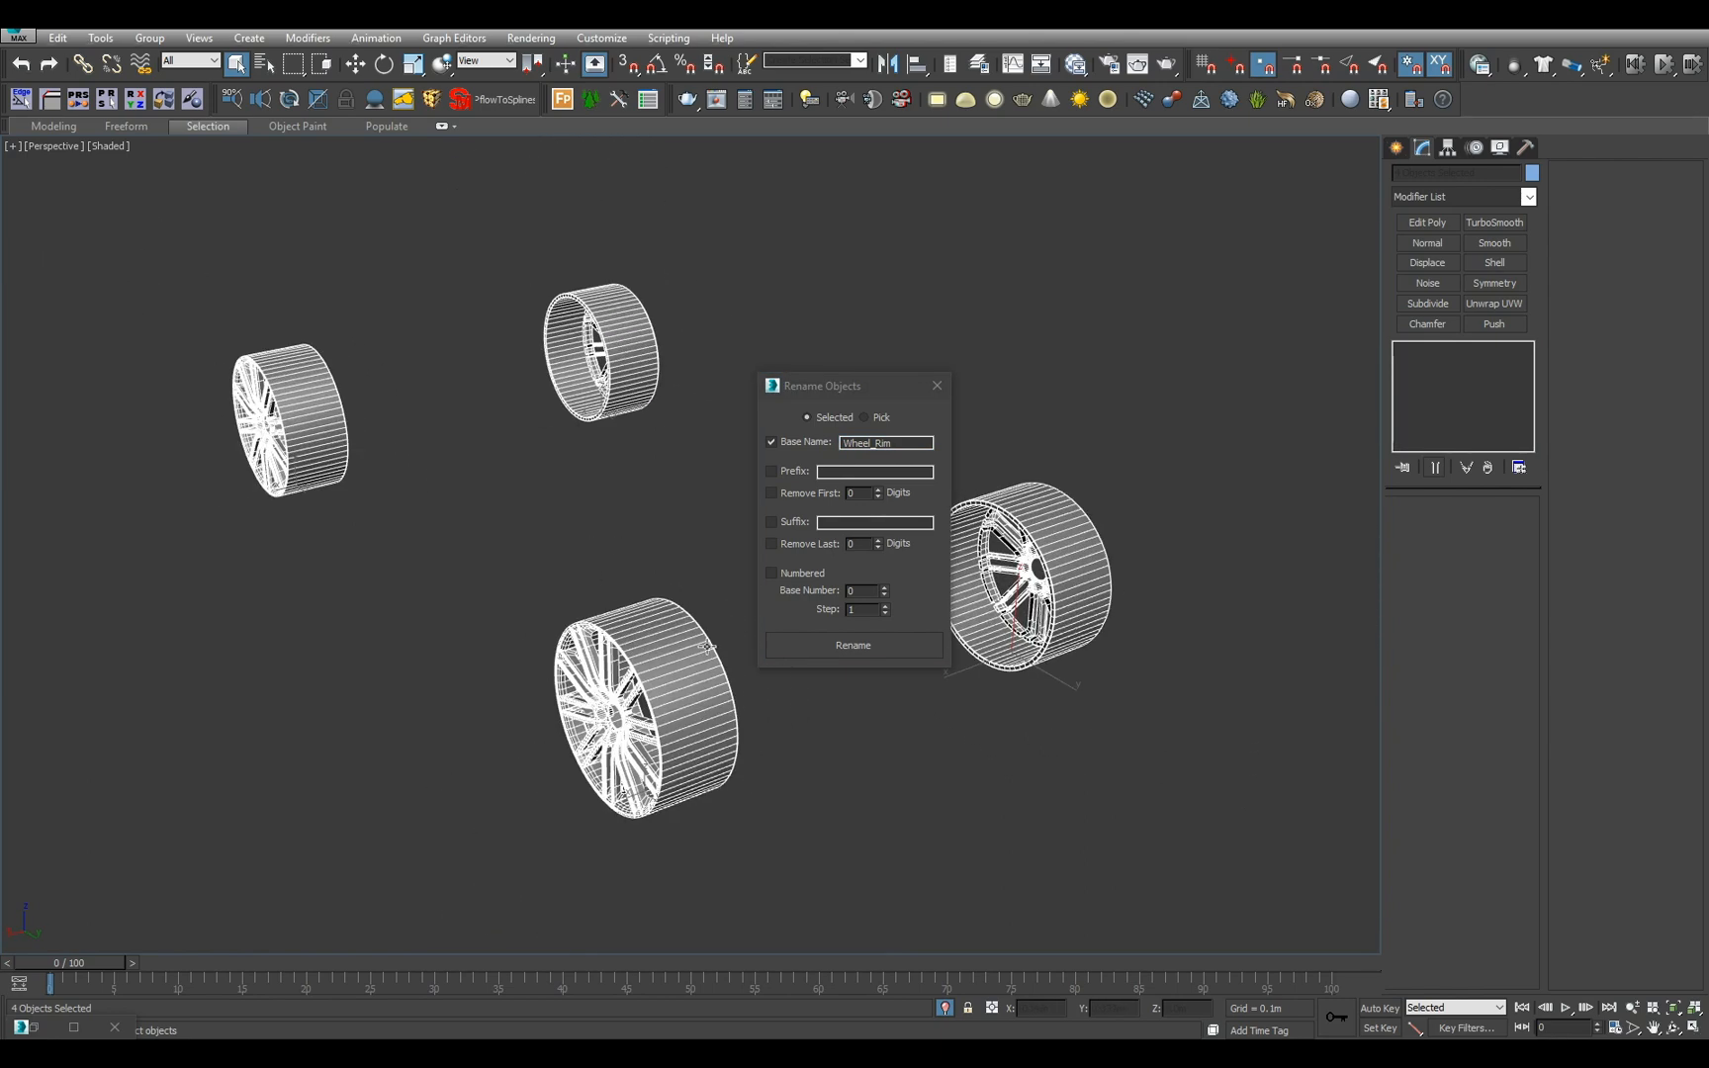
{"action": "left_click", "coordinate": [858, 648]}
- Replace the base-name option with the suffix _FL and apply it to the front-left rim only
{"action": "left_click", "coordinate": [783, 441]}
{"action": "left_click", "coordinate": [787, 520]}
{"action": "left_click", "coordinate": [852, 522]}
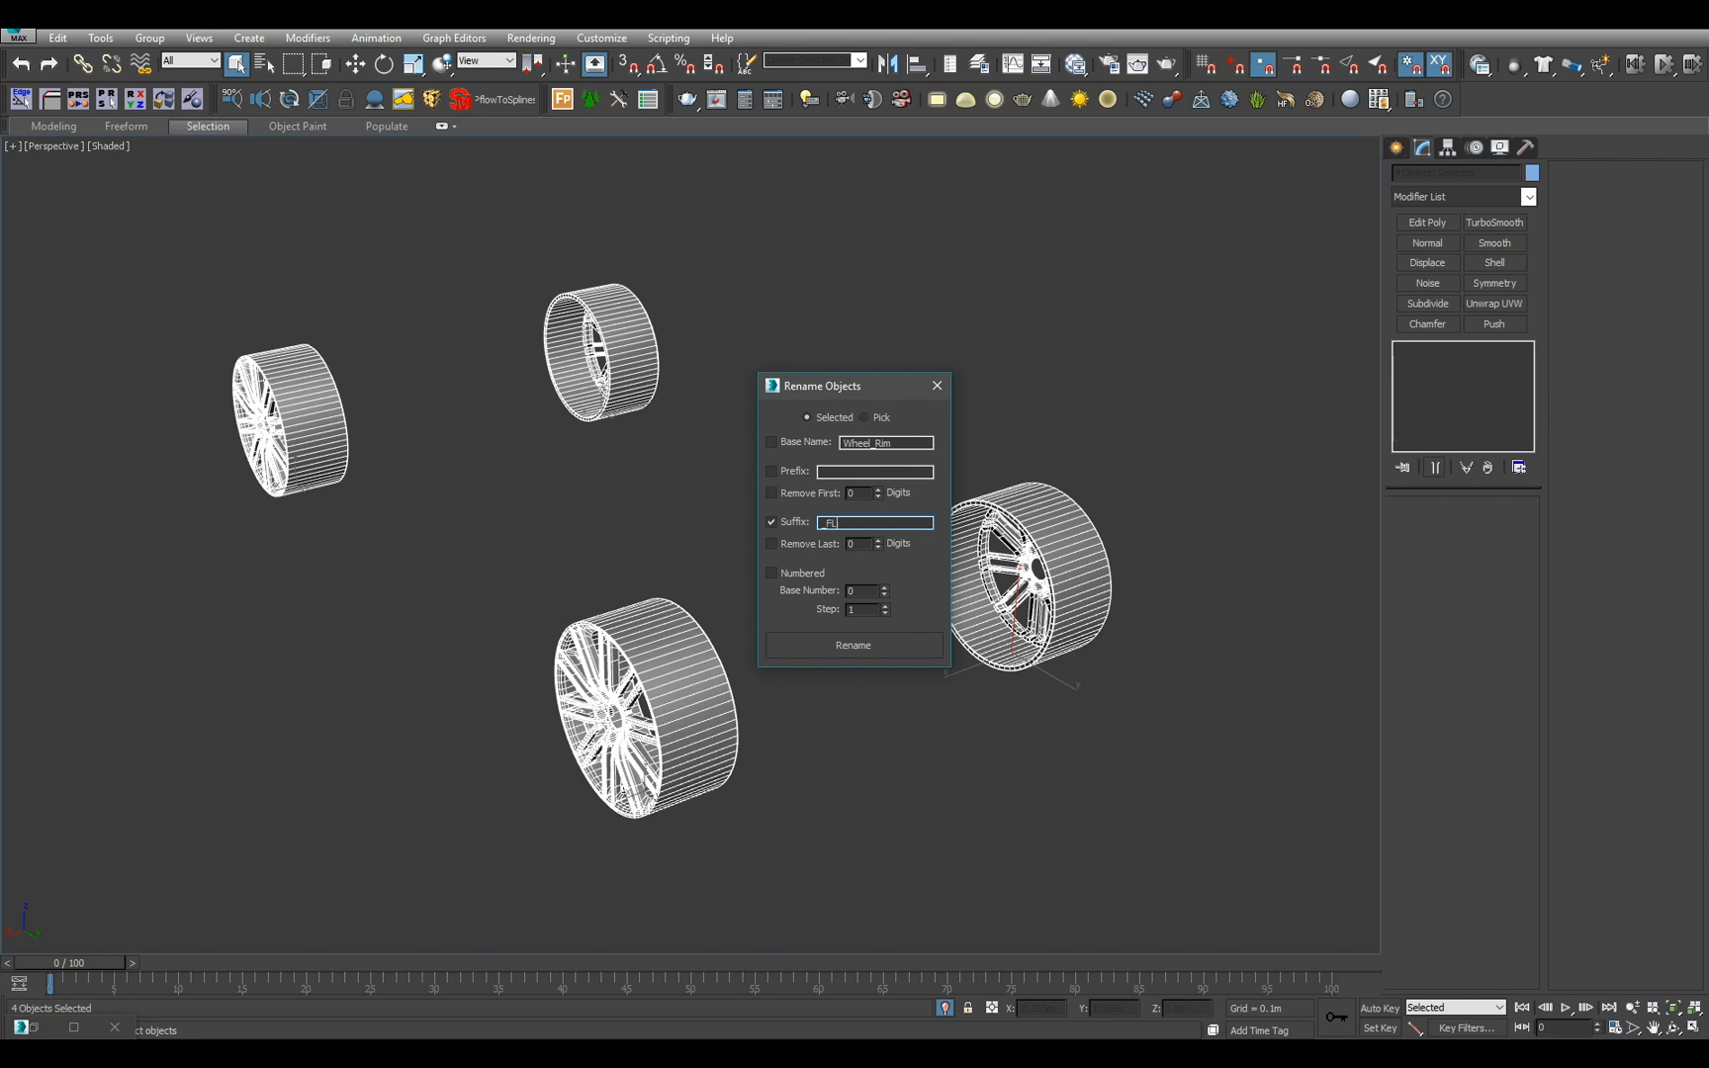
{"action": "left_click", "coordinate": [340, 478]}
{"action": "left_click", "coordinate": [854, 638]}
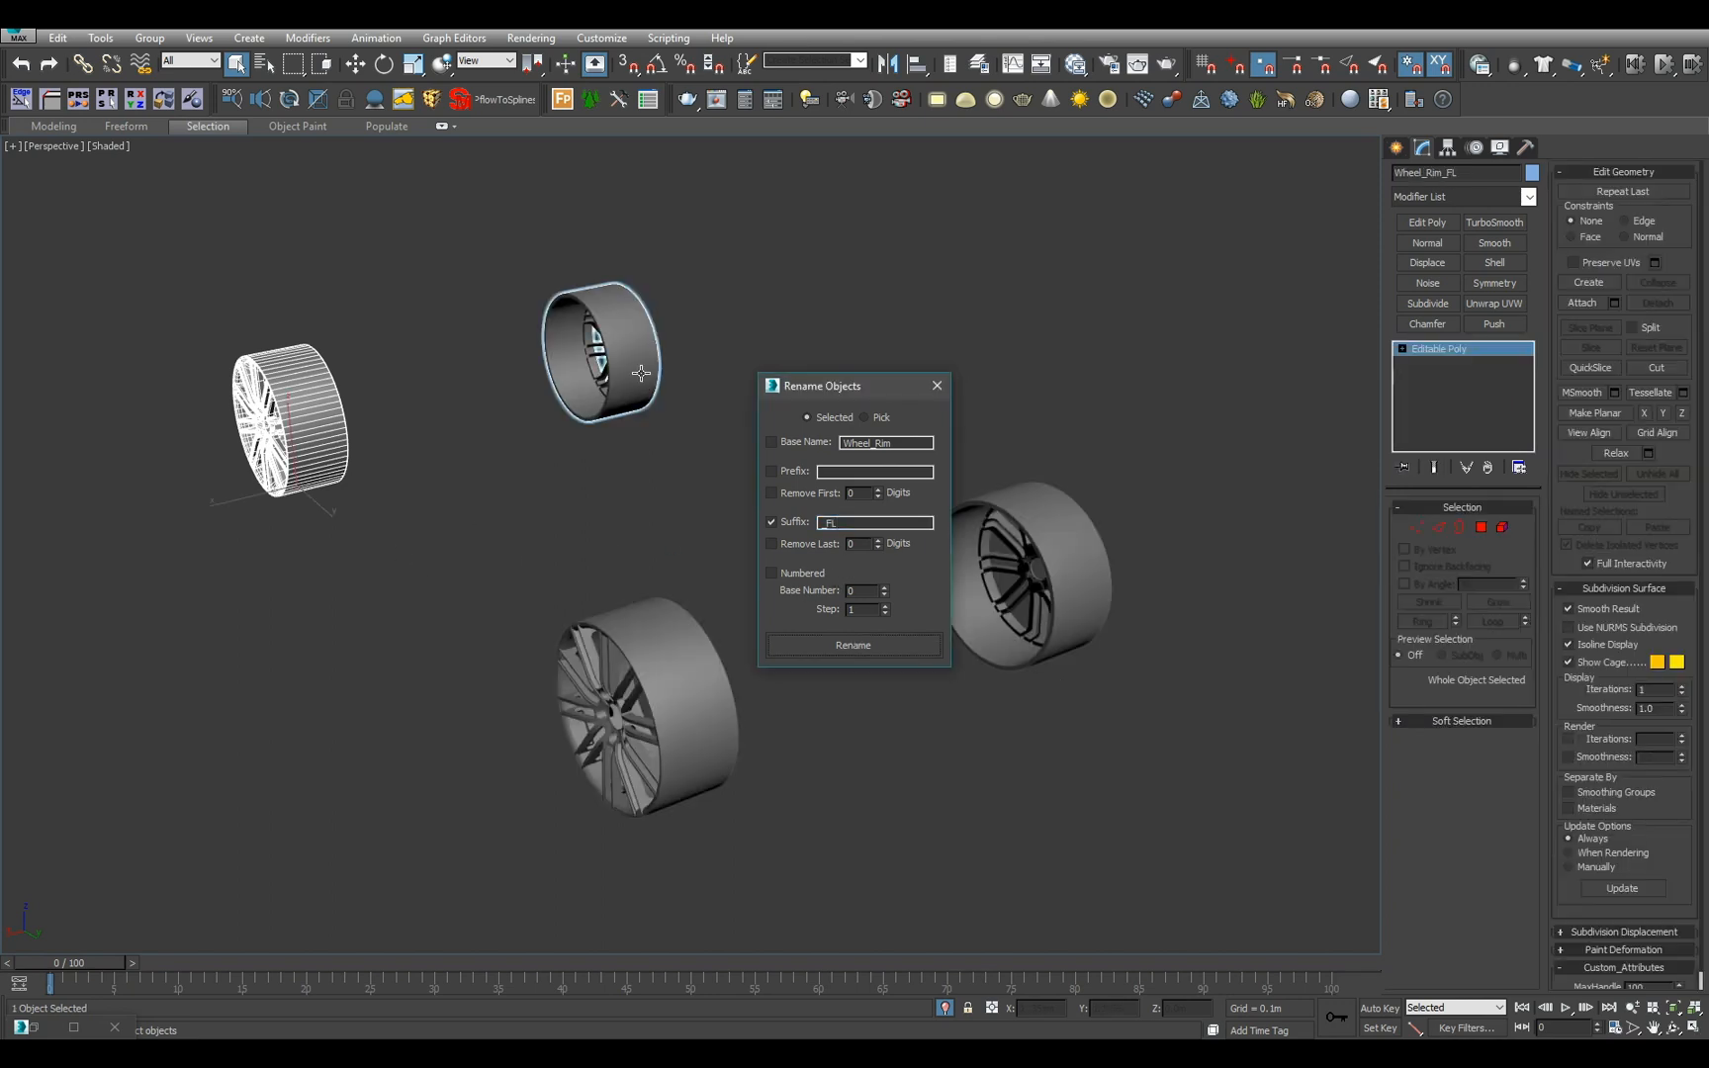
- Apply the suffix _FR to the front-right rim
{"action": "left_click", "coordinate": [625, 368]}
{"action": "left_click", "coordinate": [871, 523]}
{"action": "key", "text": "BackSpace"}
{"action": "type", "text": "R"}
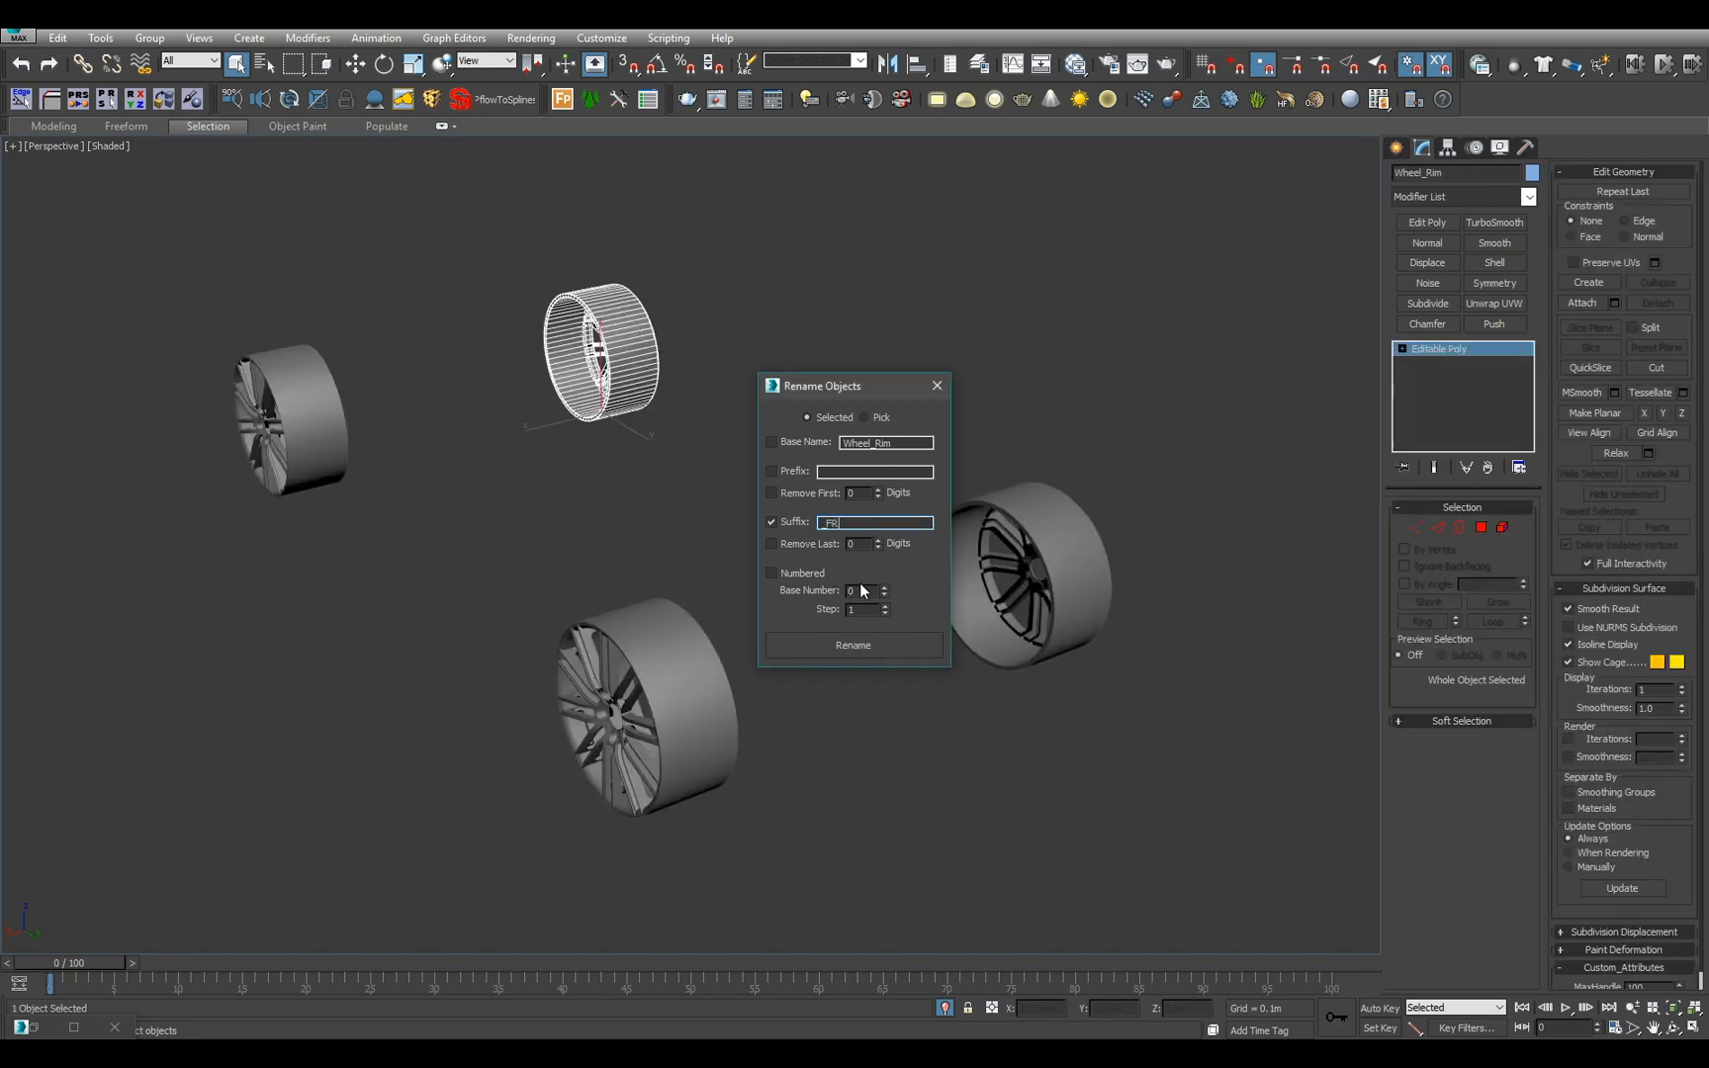
{"action": "left_click", "coordinate": [839, 641]}
- Apply the suffix _RR to the rear-right rim and _RL to the rear-left rim, then close the rename dialog
{"action": "left_click", "coordinate": [999, 585]}
{"action": "left_click_drag", "start_coordinate": [856, 524], "coordinate": [825, 524]}
{"action": "left_click", "coordinate": [692, 693]}
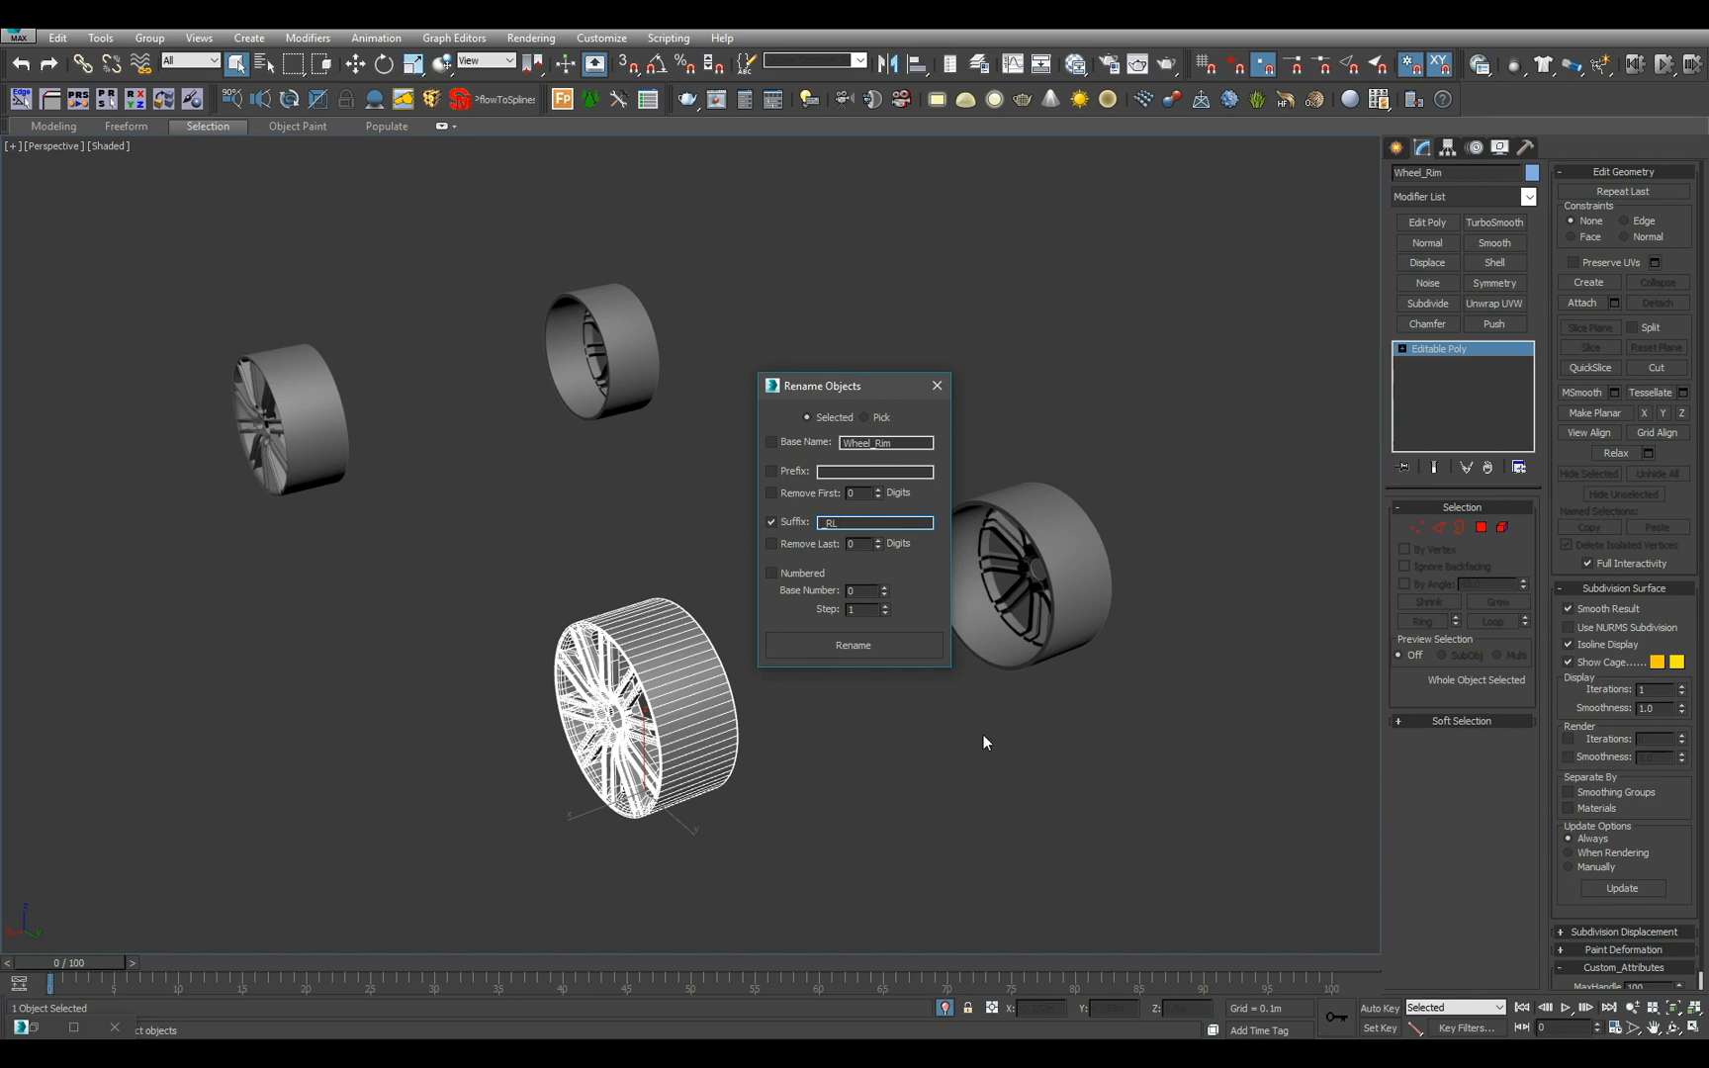
{"action": "left_click", "coordinate": [904, 641]}
{"action": "left_click", "coordinate": [560, 505]}
{"action": "key", "text": "h"}
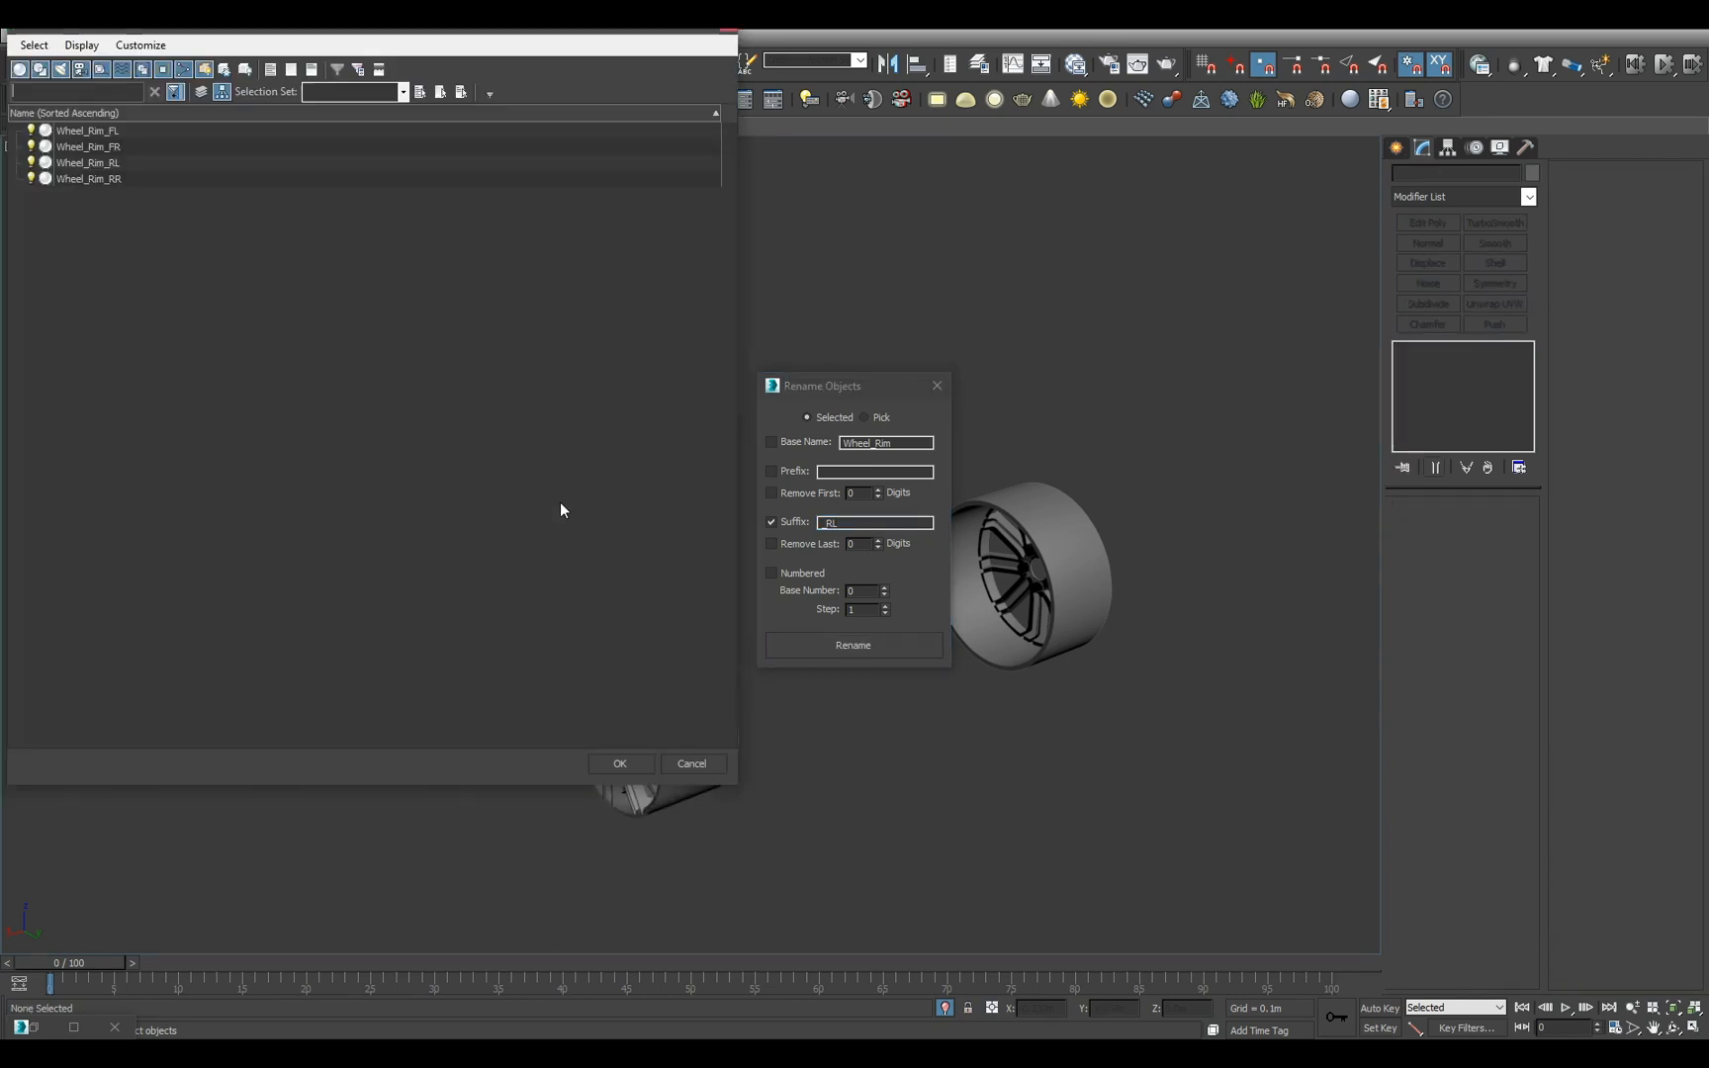
{"action": "left_click", "coordinate": [677, 767]}
{"action": "left_click", "coordinate": [937, 386]}
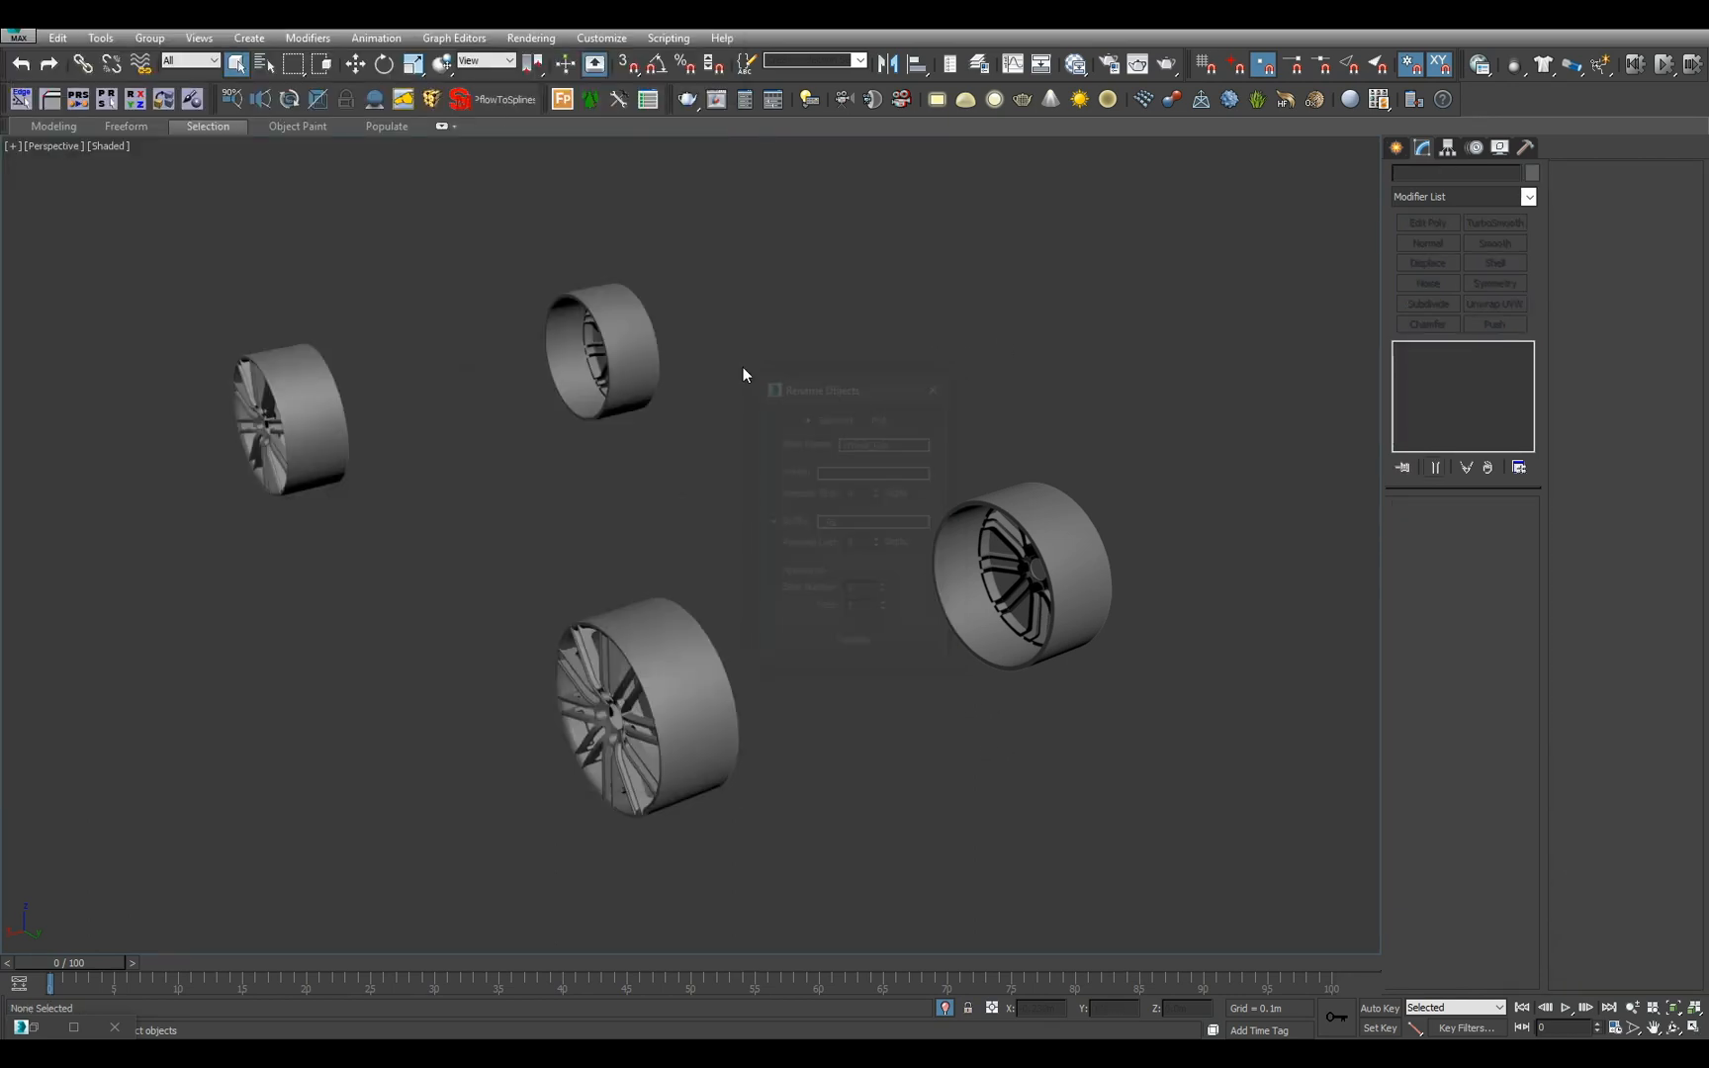
- Select all four renamed rims, leave isolation and hide them
{"action": "left_click_drag", "start_coordinate": [202, 254], "coordinate": [1153, 911]}
{"action": "left_click", "coordinate": [946, 1007]}
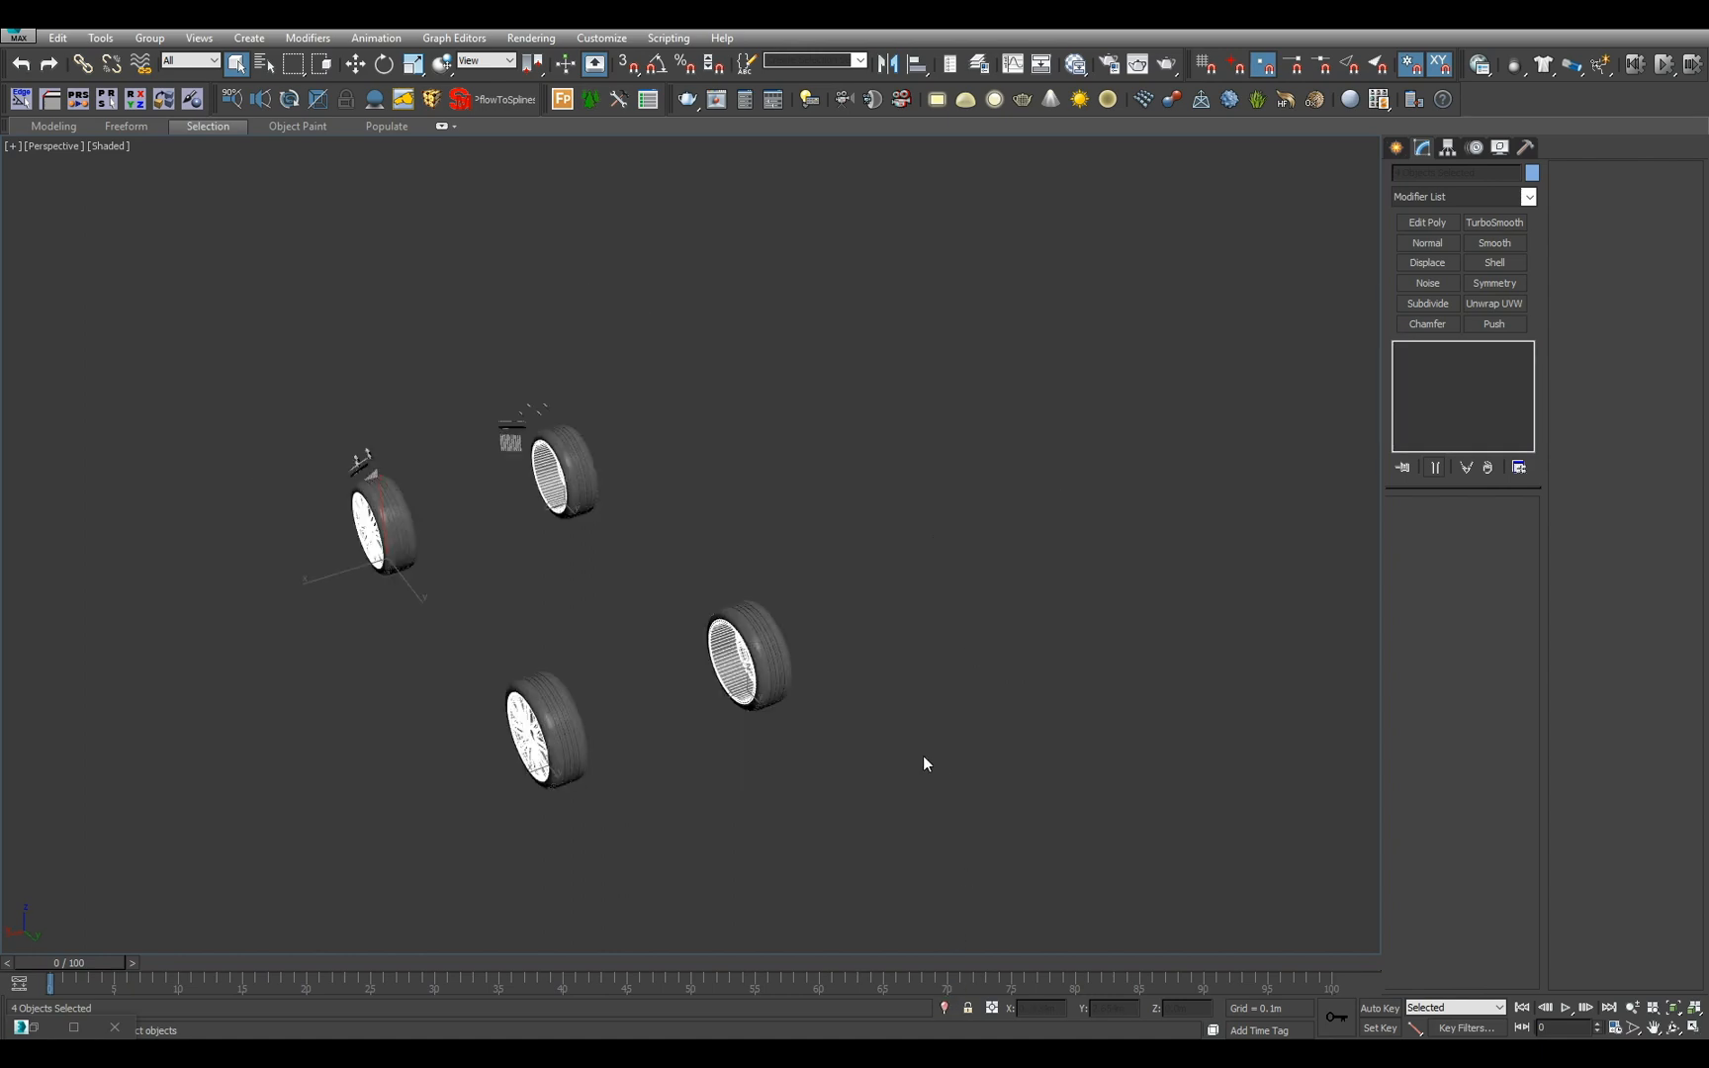
{"action": "left_click", "coordinate": [923, 756]}
- Examine the silver rim spokes and the small separate silver parts on the remaining wheels
{"action": "mouse_move", "coordinate": [869, 739]}
{"action": "middle_mouse_down", "text": "alt"}
{"action": "mouse_move", "coordinate": [960, 742]}
{"action": "mouse_move", "coordinate": [774, 711]}
{"action": "mouse_move", "coordinate": [881, 709]}
{"action": "middle_mouse_up", "text": "alt"}
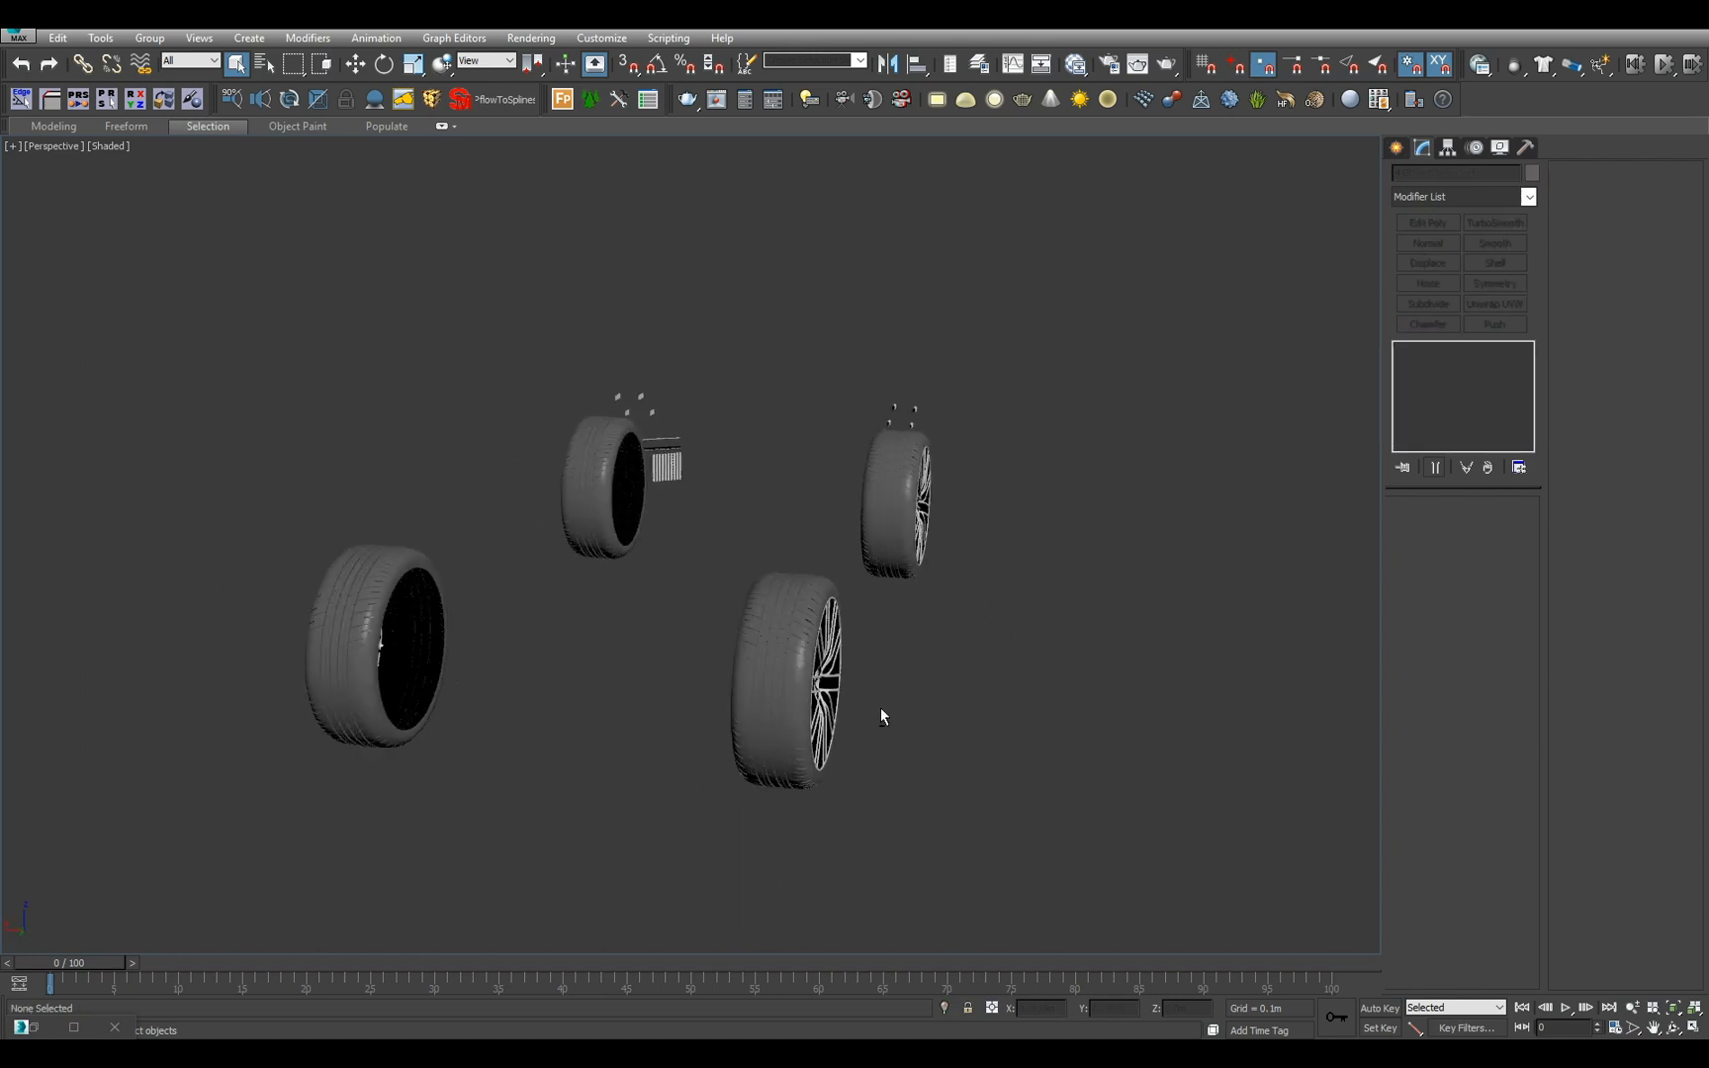
{"action": "left_click", "coordinate": [786, 683]}
{"action": "middle_click_drag", "start_coordinate": [787, 683], "coordinate": [781, 686], "text": "alt"}
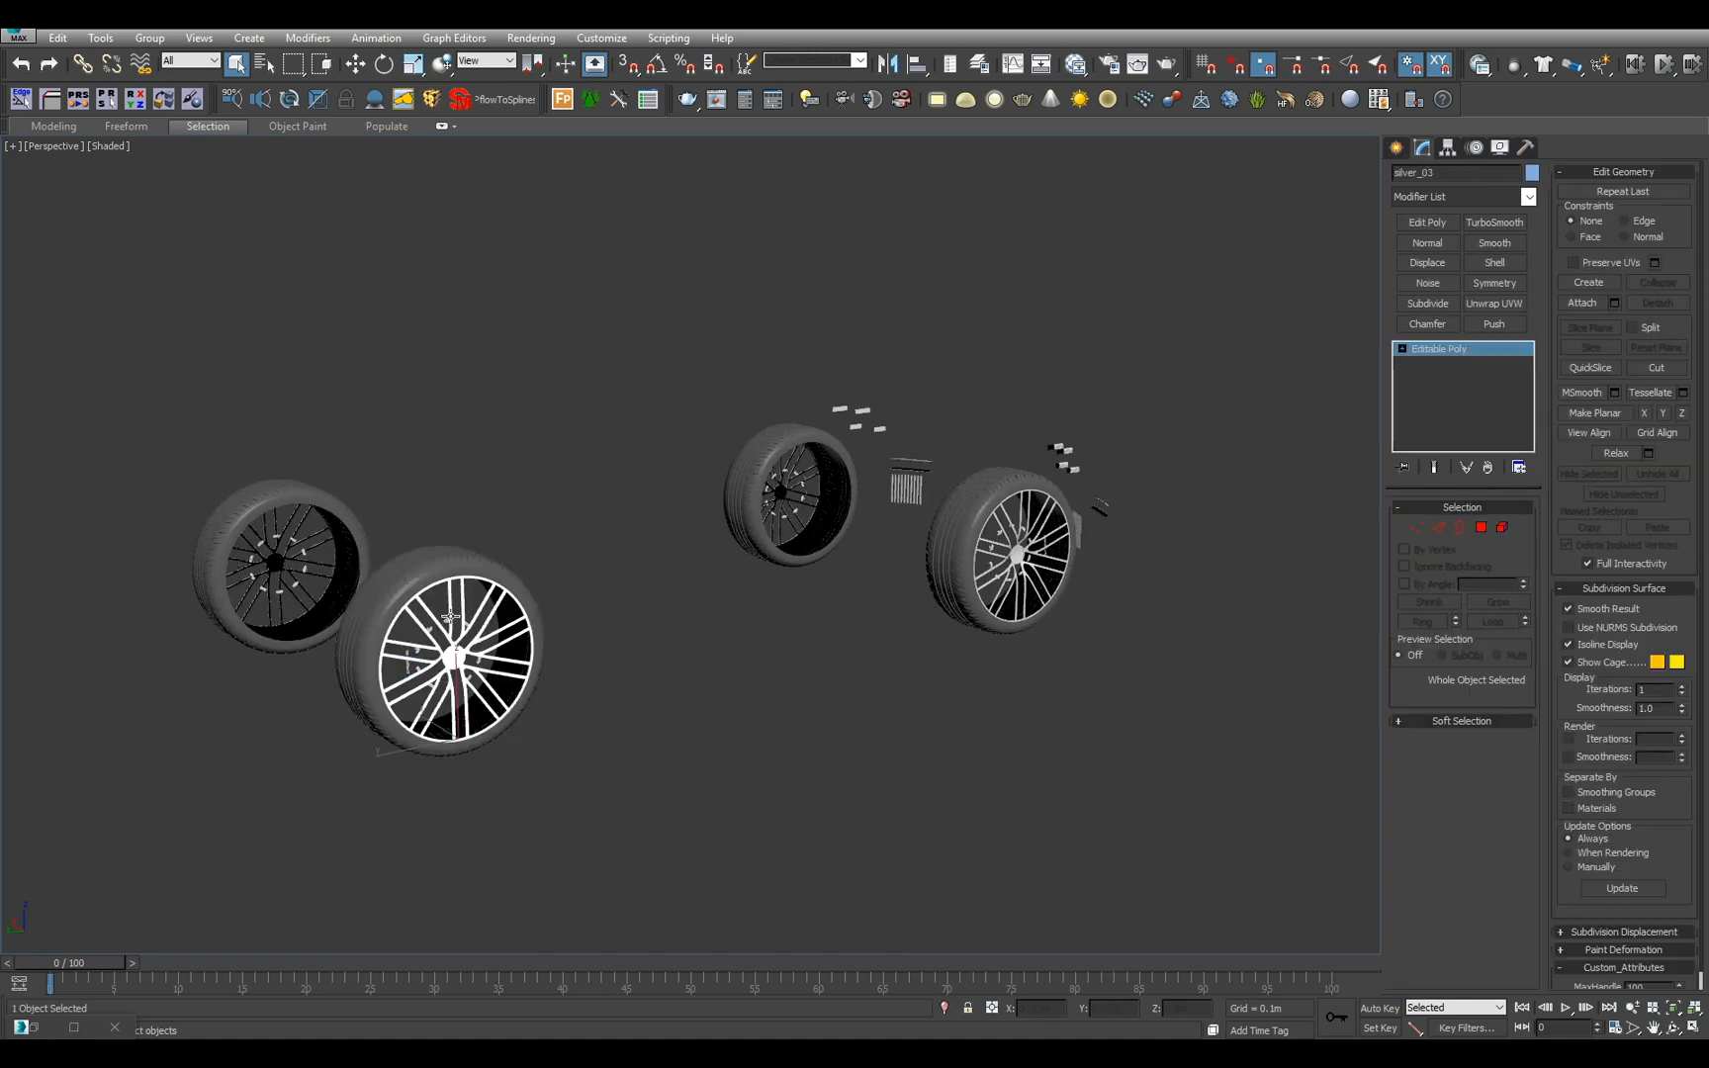
{"action": "key", "text": "z"}
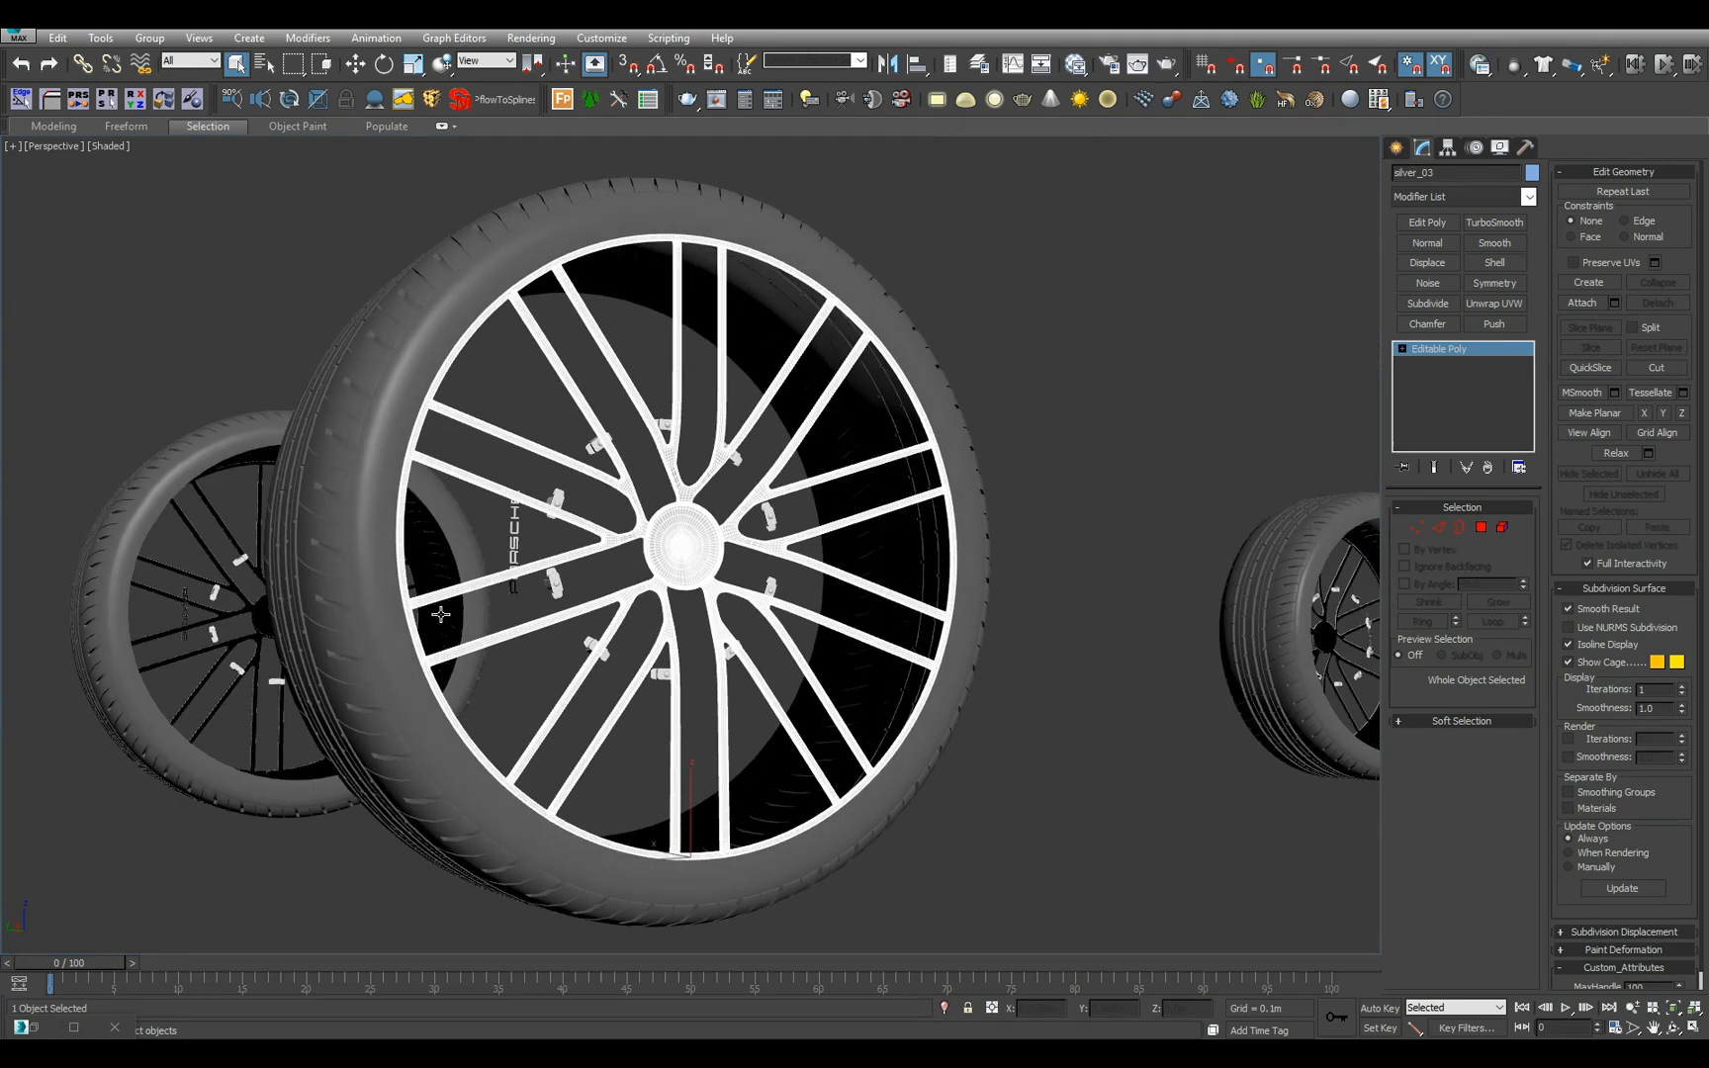
{"action": "middle_click_drag", "start_coordinate": [440, 615], "coordinate": [930, 702], "text": "alt"}
{"action": "left_click", "coordinate": [558, 596]}
{"action": "scroll", "coordinate": [930, 703], "scroll_direction": "down", "scroll_amount": 5}
{"action": "middle_click_drag", "start_coordinate": [930, 703], "coordinate": [811, 827]}
{"action": "left_click", "coordinate": [720, 632]}
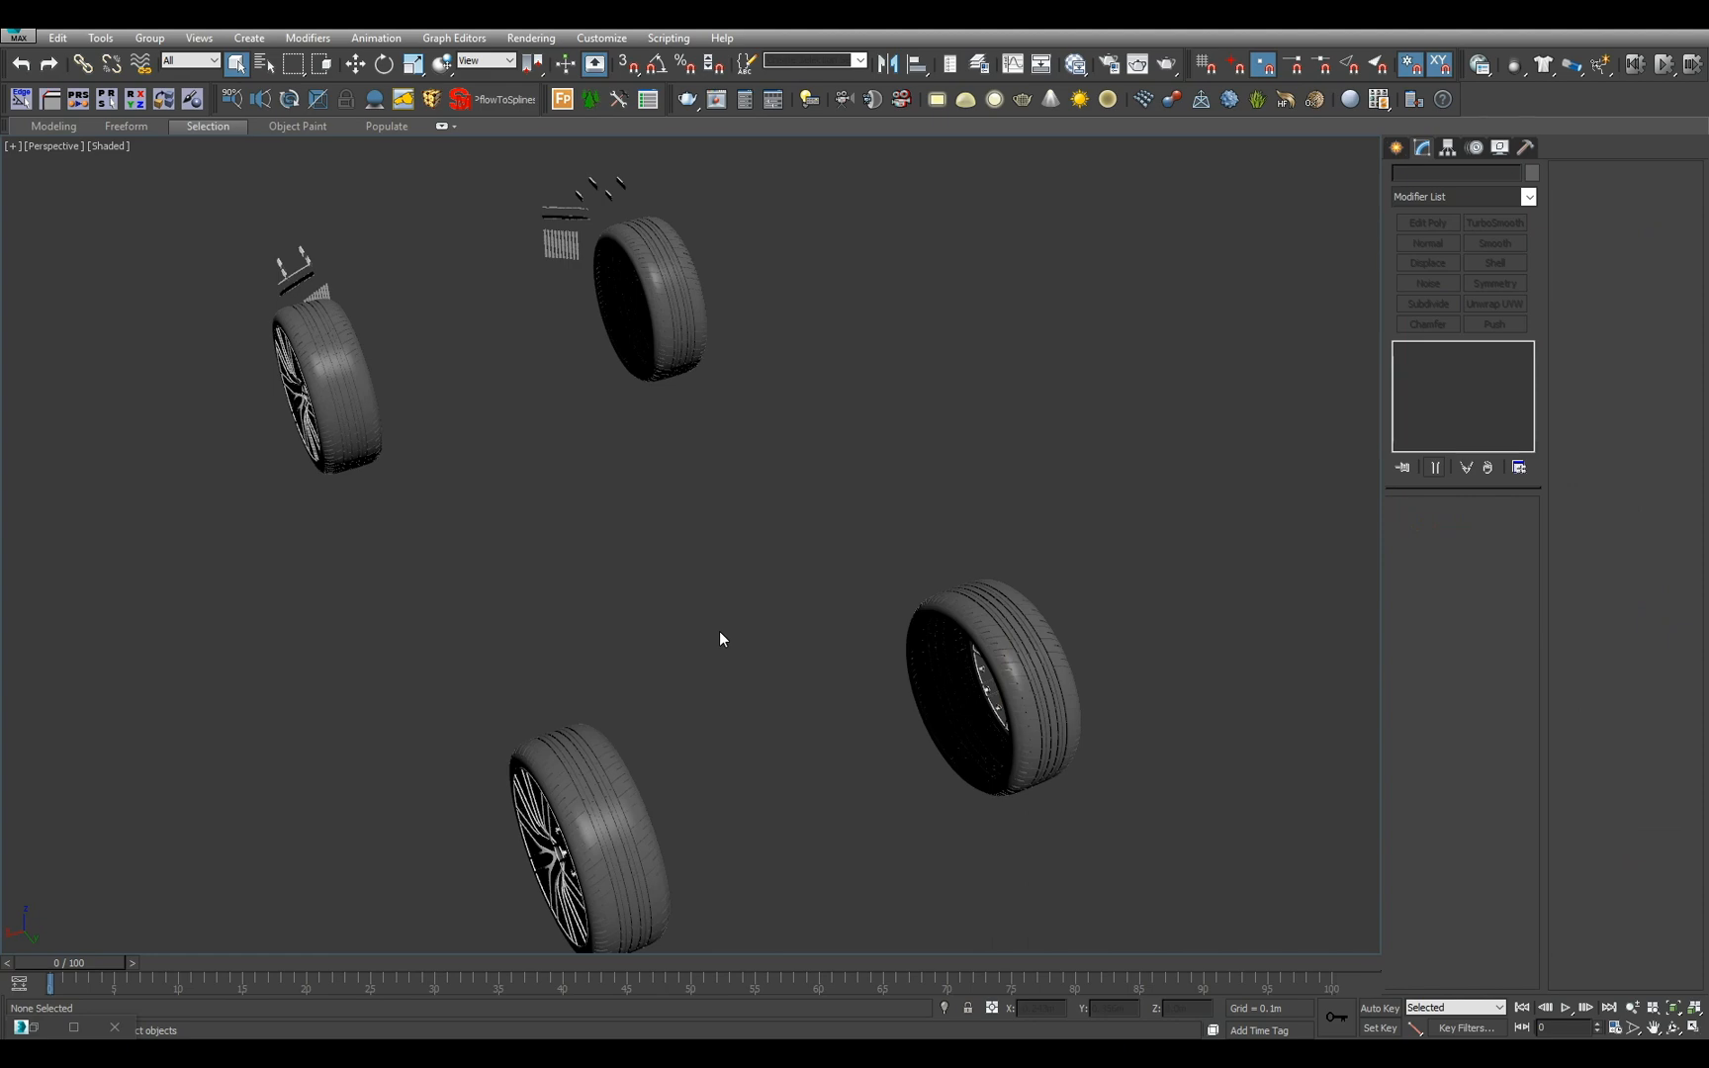
- Select the silver objects silver_01 to silver_15 by name and isolate them
{"action": "key", "text": "h"}
{"action": "left_click", "coordinate": [116, 129]}
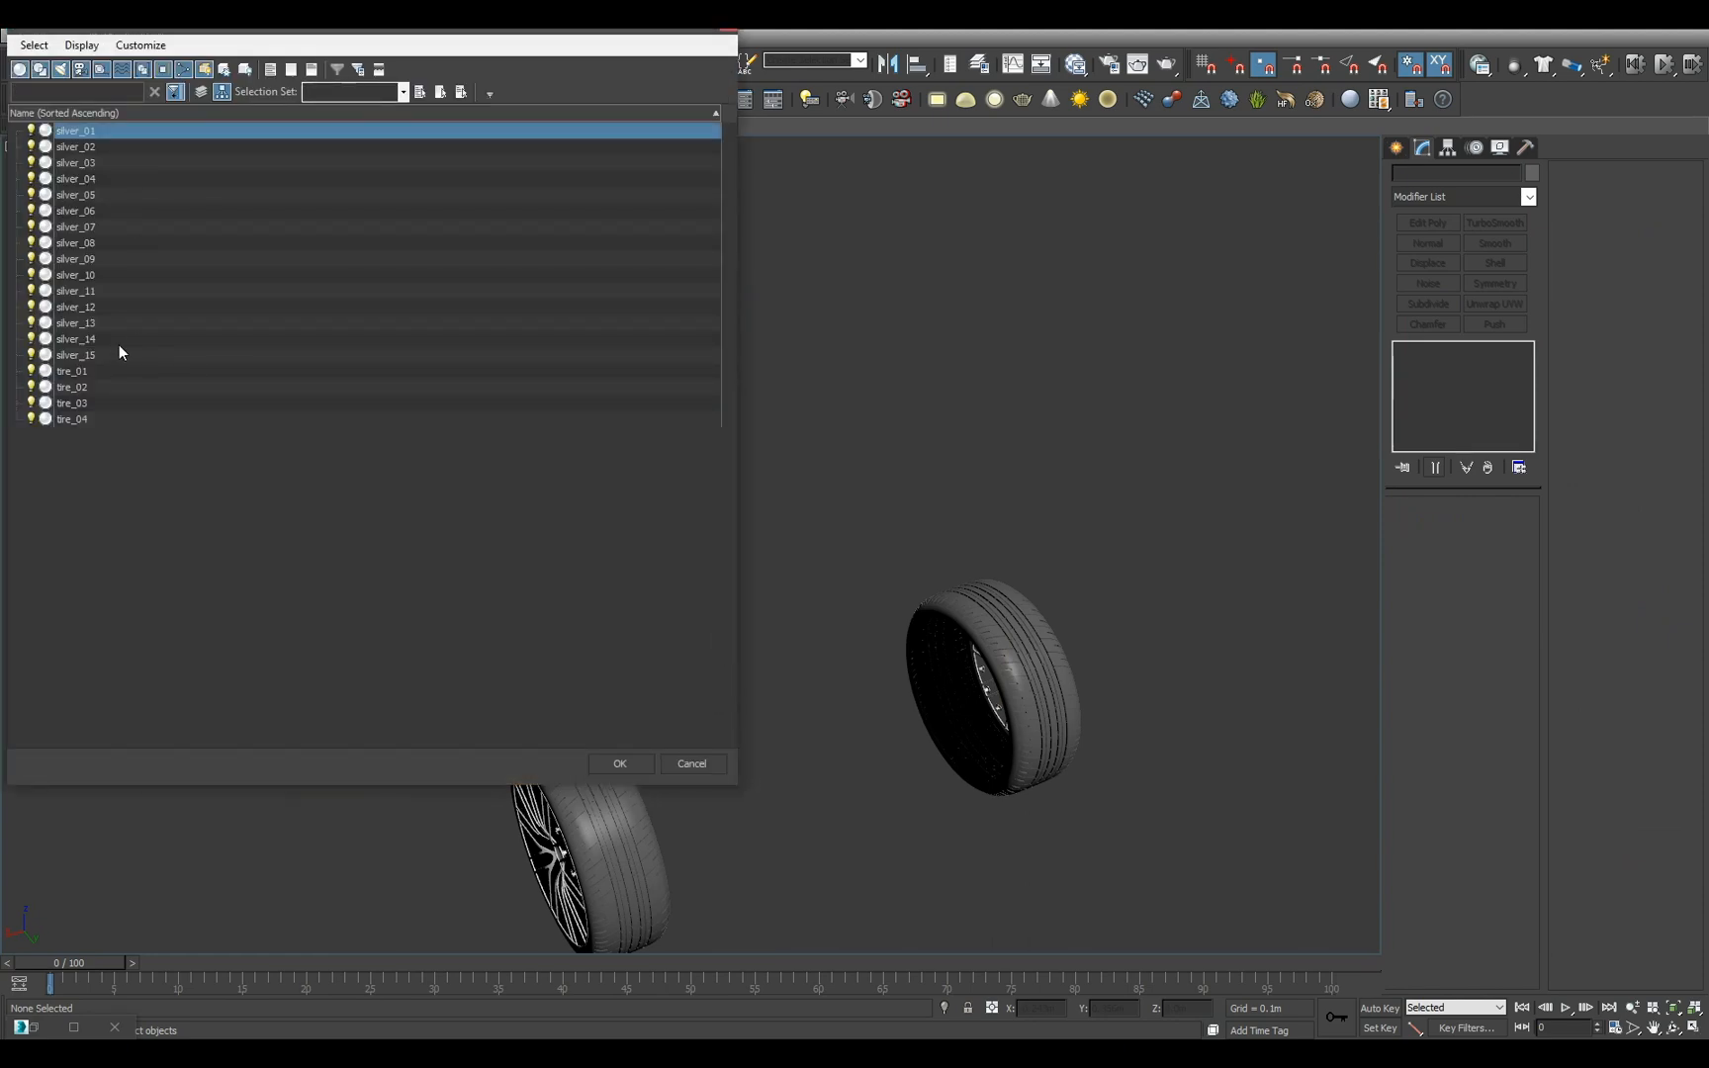
{"action": "left_click", "coordinate": [117, 354], "text": "shift"}
{"action": "left_click", "coordinate": [621, 764]}
{"action": "key", "text": "alt+q"}
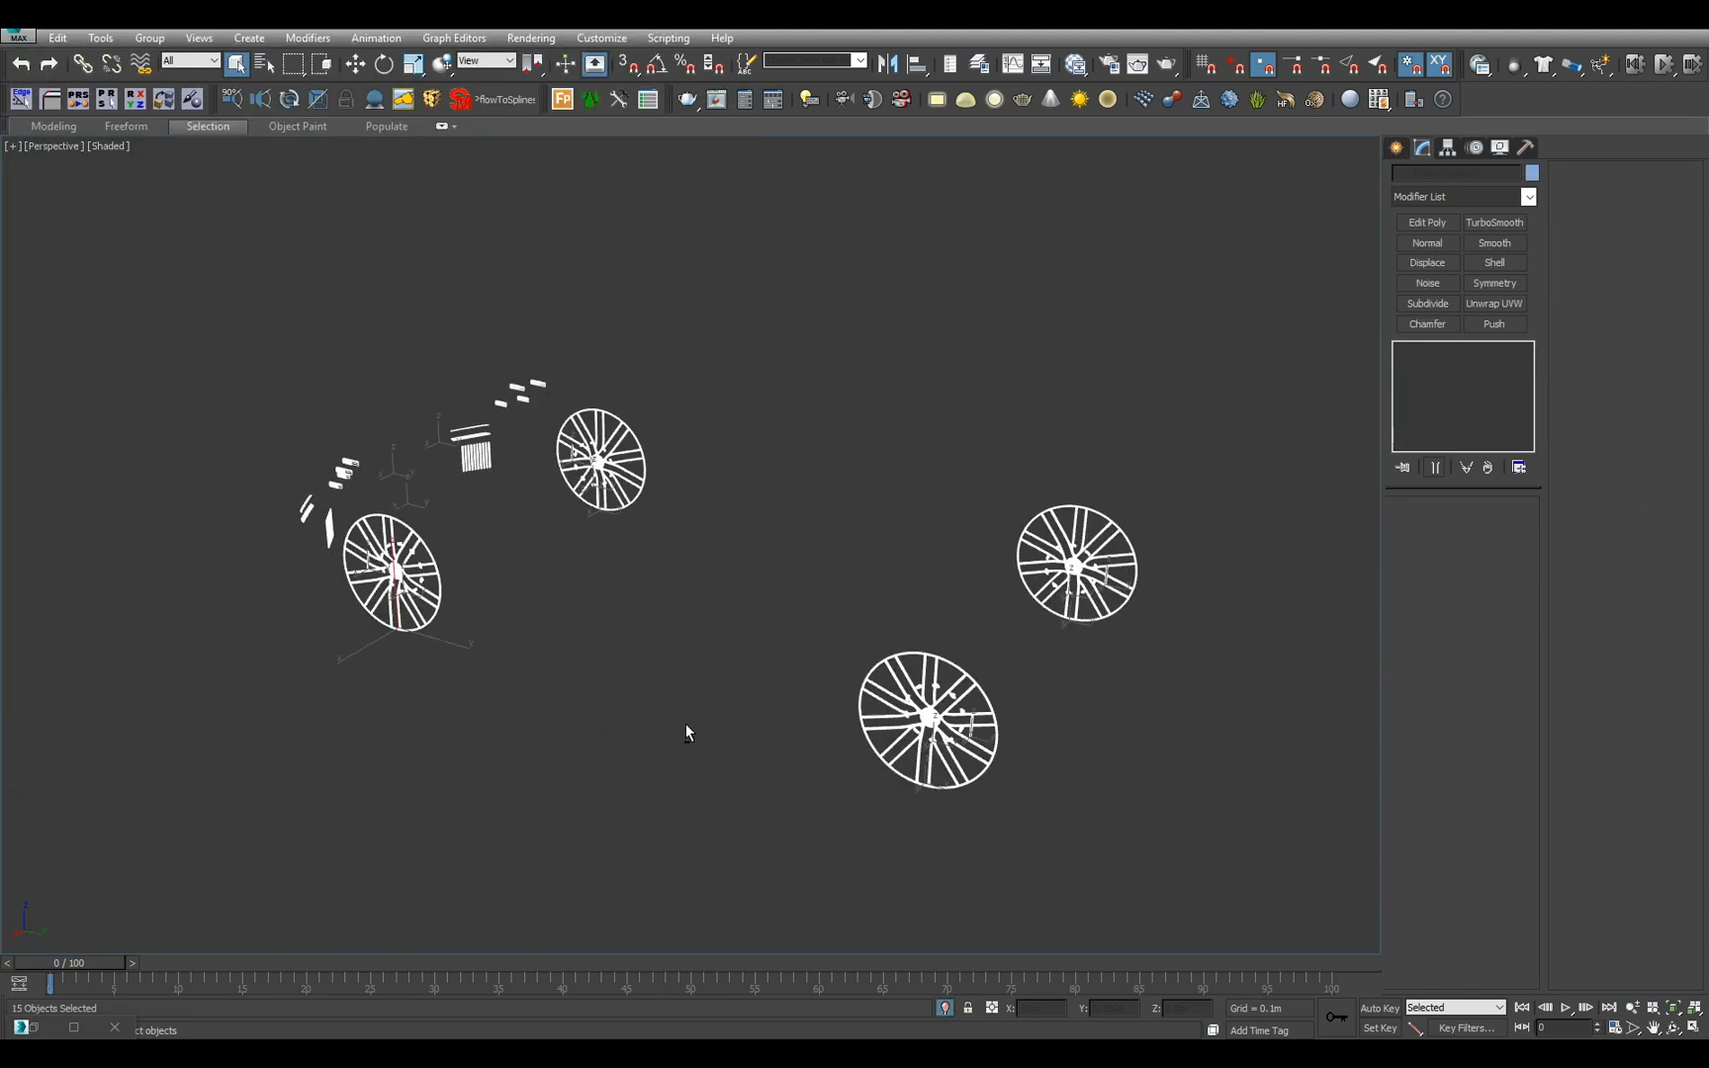
- Combine the separate silver parts of the rear-left wheel into one object
{"action": "left_click", "coordinate": [969, 727]}
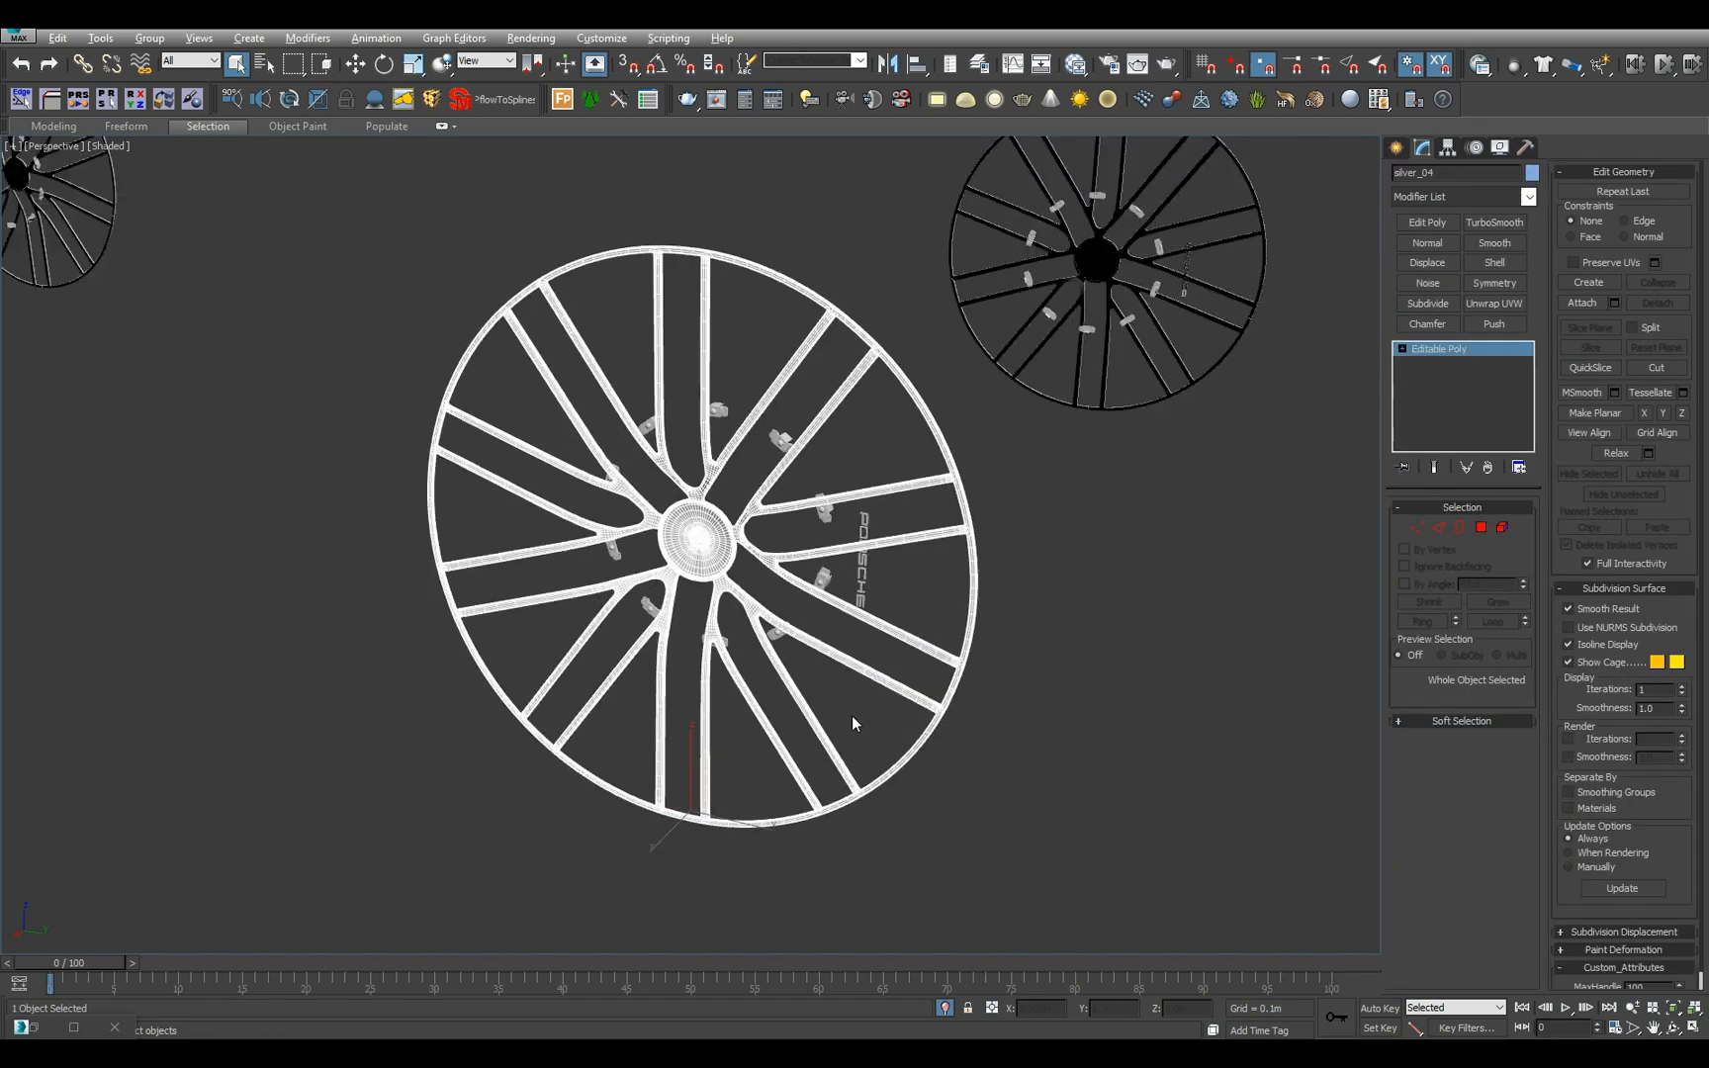
{"action": "key", "text": "z"}
{"action": "left_click", "coordinate": [863, 572]}
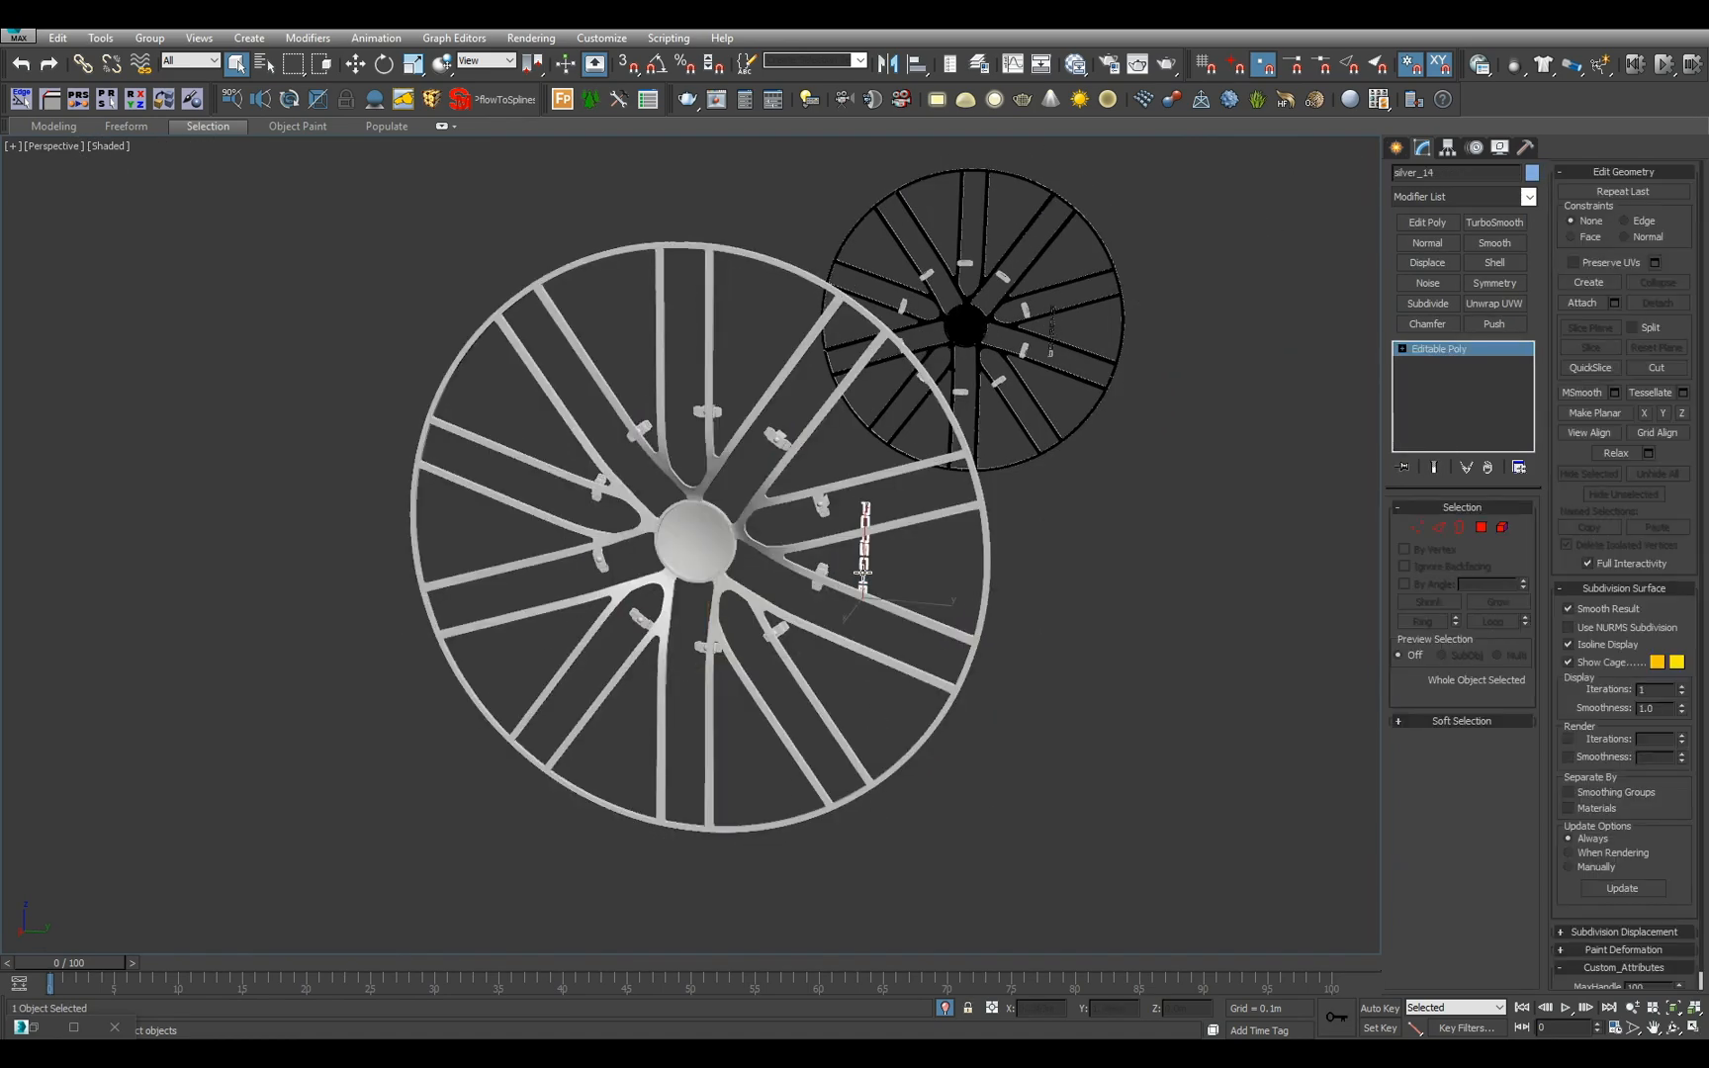
{"action": "scroll", "coordinate": [871, 583], "scroll_direction": "down", "scroll_amount": 7}
{"action": "middle_click_drag", "start_coordinate": [892, 616], "coordinate": [778, 635], "text": "alt"}
{"action": "left_click_drag", "start_coordinate": [609, 396], "coordinate": [907, 699]}
{"action": "middle_click_drag", "start_coordinate": [907, 700], "coordinate": [875, 747]}
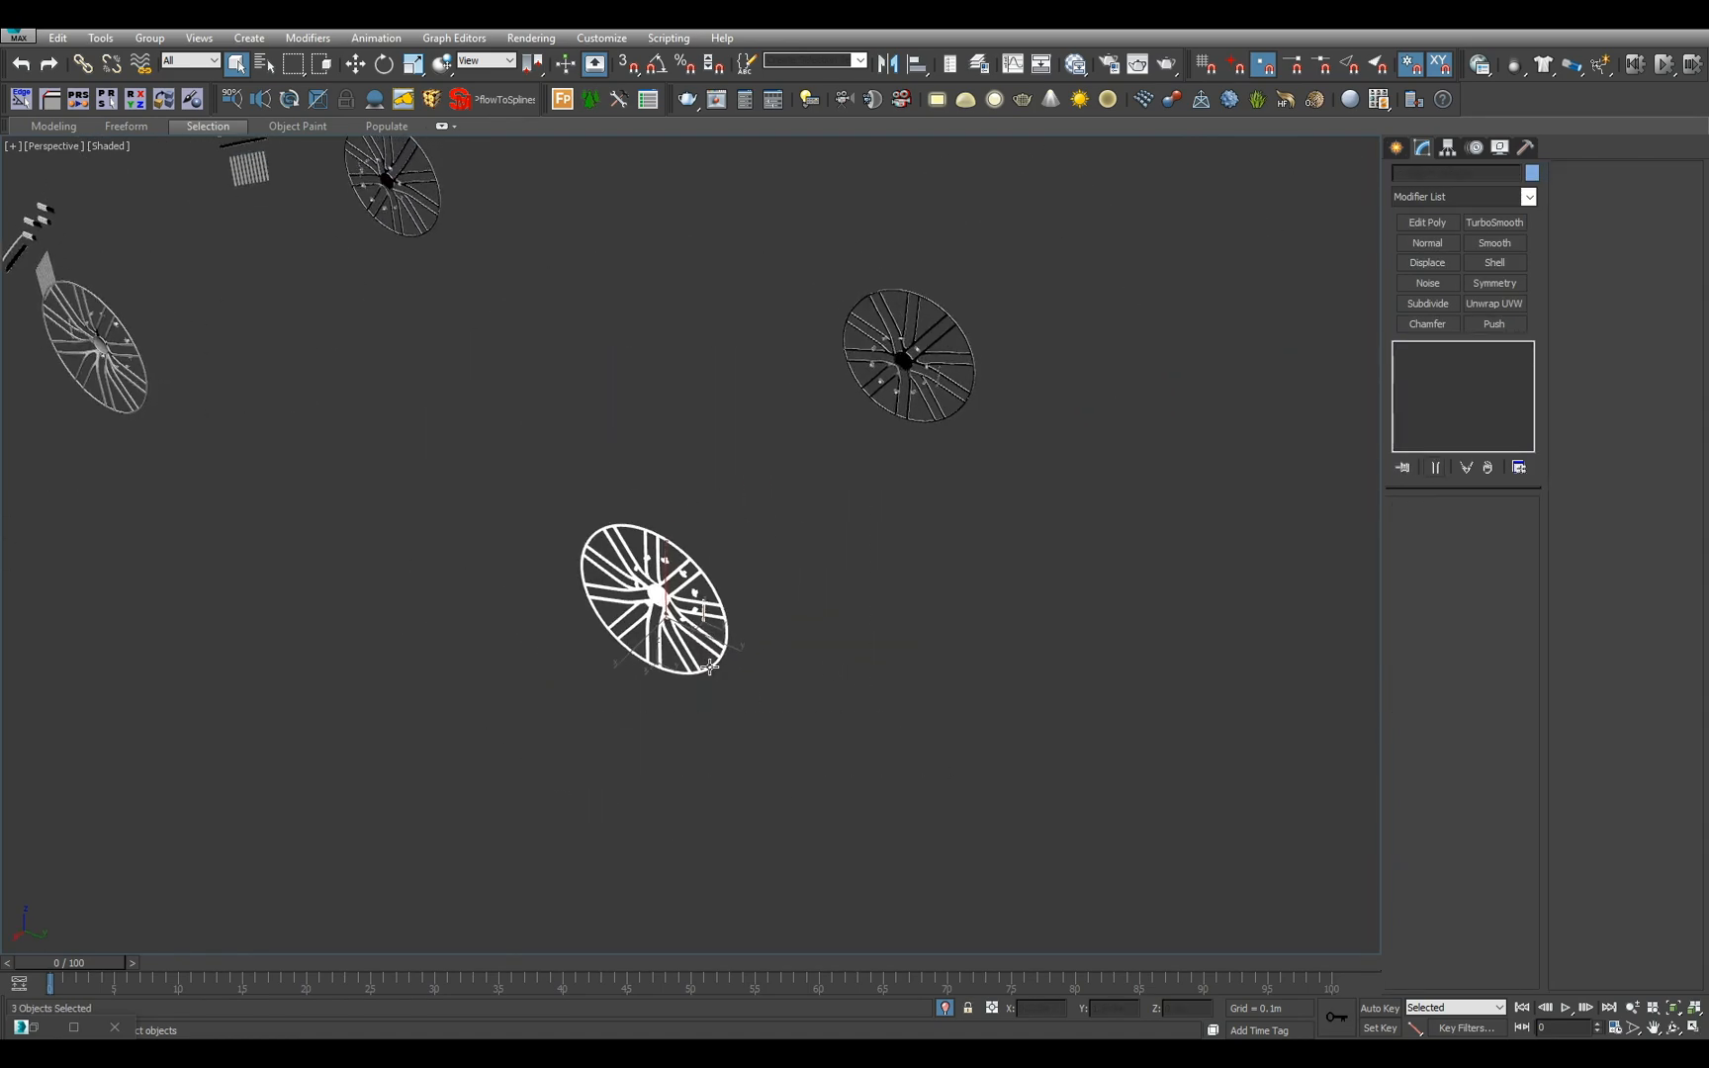
{"action": "key", "text": "alt+a"}
- Combine the silver parts of the rear-right wheel into one object, and those of the front-right wheel into another
{"action": "middle_click_drag", "start_coordinate": [1023, 363], "coordinate": [1019, 458]}
{"action": "left_click_drag", "start_coordinate": [686, 316], "coordinate": [1111, 594]}
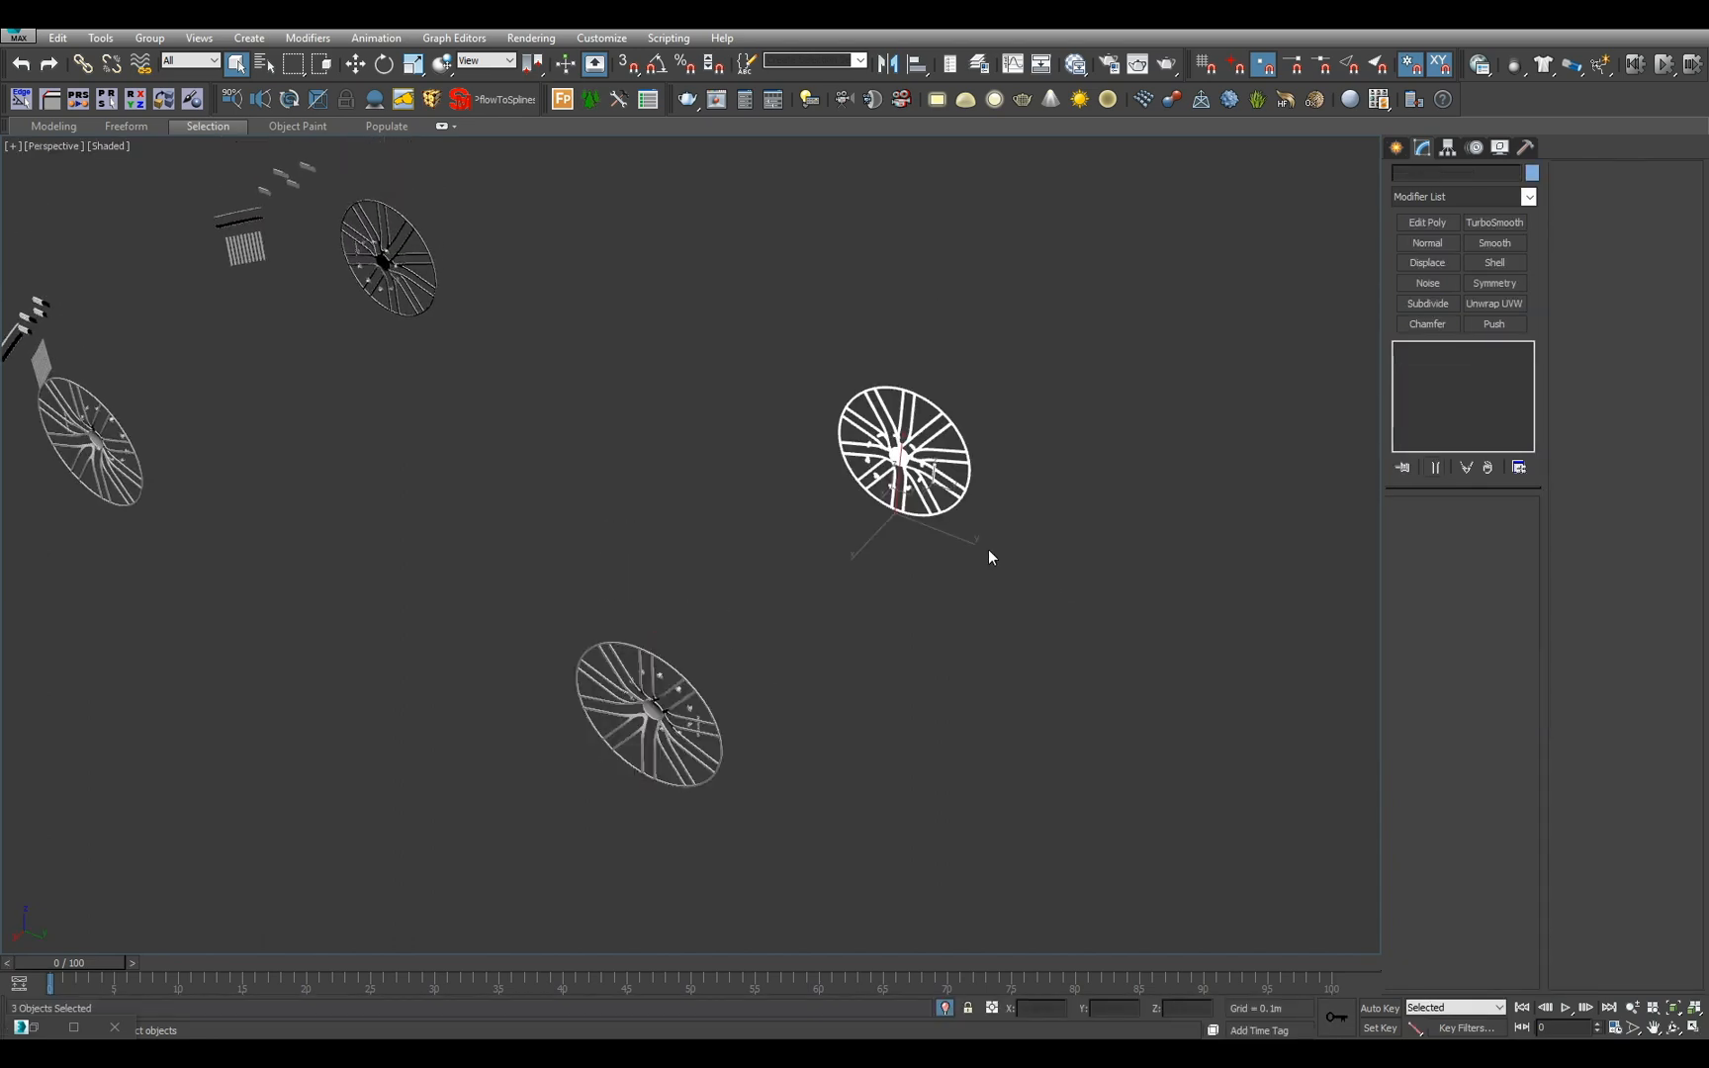
{"action": "key", "text": "alt+a"}
{"action": "middle_click_drag", "start_coordinate": [618, 305], "coordinate": [615, 428]}
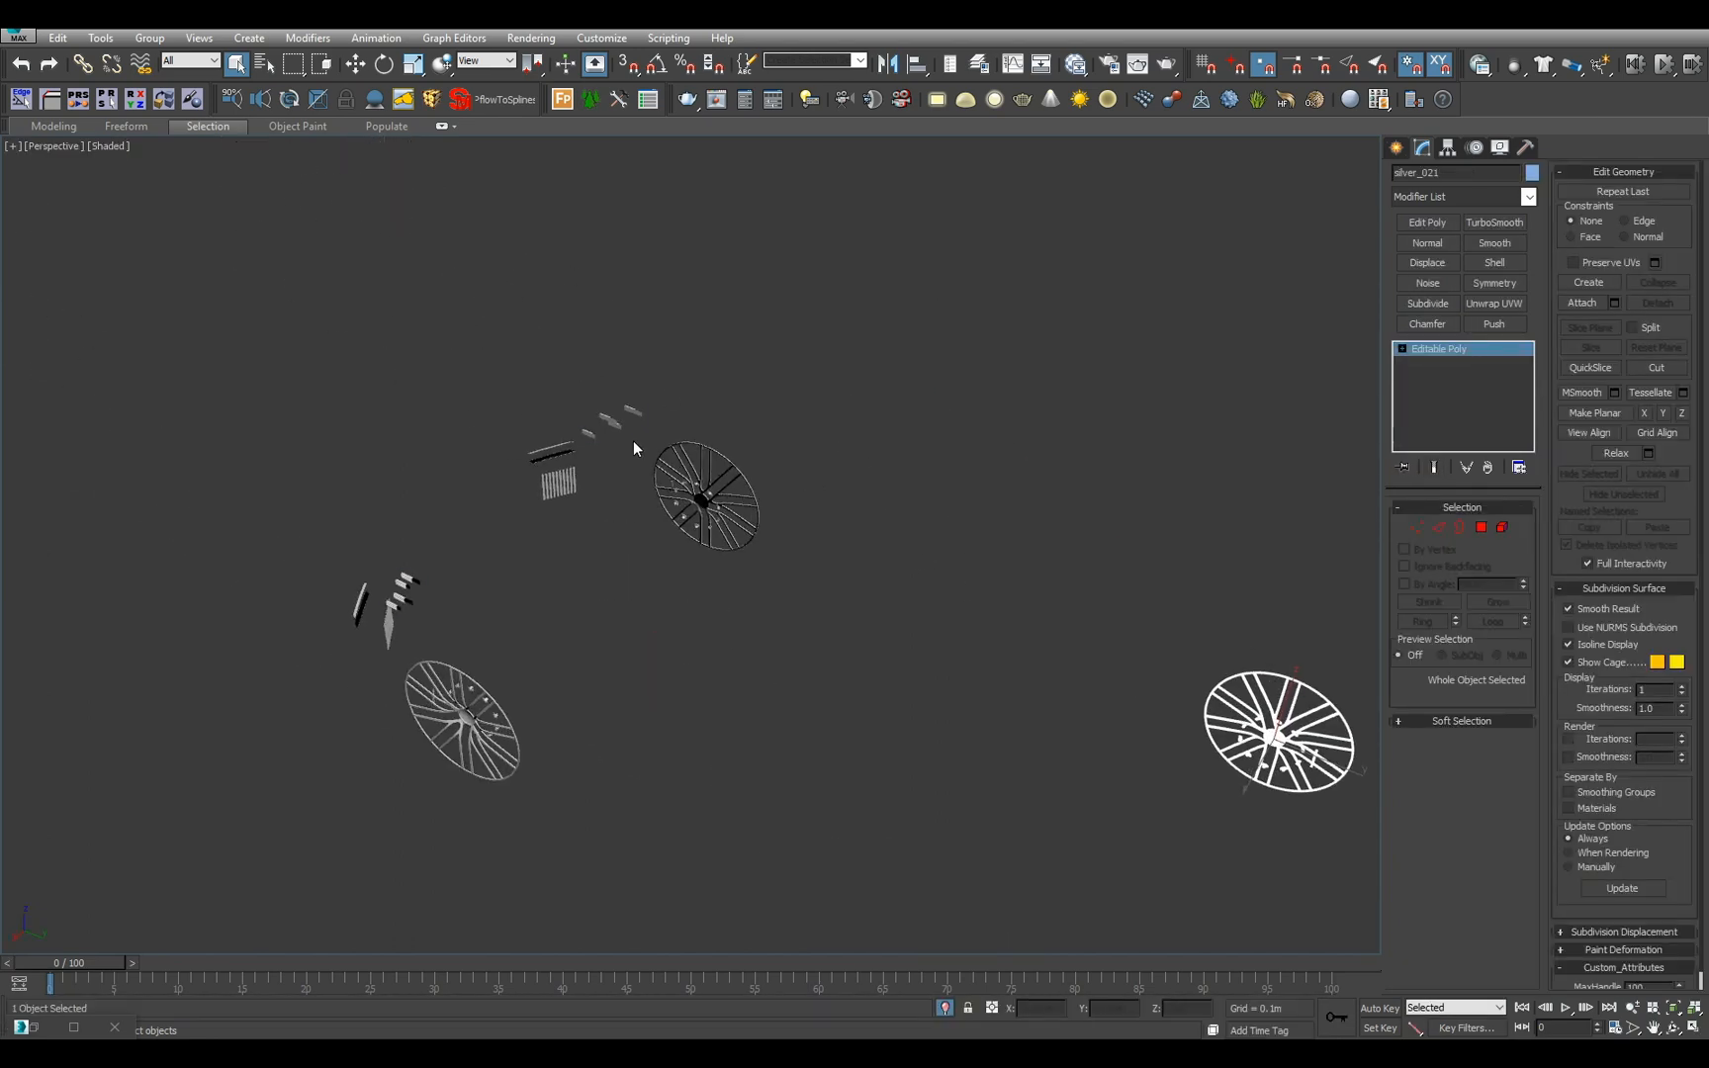
{"action": "left_click_drag", "start_coordinate": [633, 441], "coordinate": [836, 655]}
{"action": "key", "text": "alt+a"}
- Combine the silver parts of the front-left wheel into one object
{"action": "middle_click_drag", "start_coordinate": [877, 676], "coordinate": [1023, 691]}
{"action": "middle_click_drag", "start_coordinate": [895, 653], "coordinate": [974, 648], "text": "alt"}
{"action": "left_click_drag", "start_coordinate": [569, 679], "coordinate": [716, 832]}
{"action": "key", "text": "alt+a"}
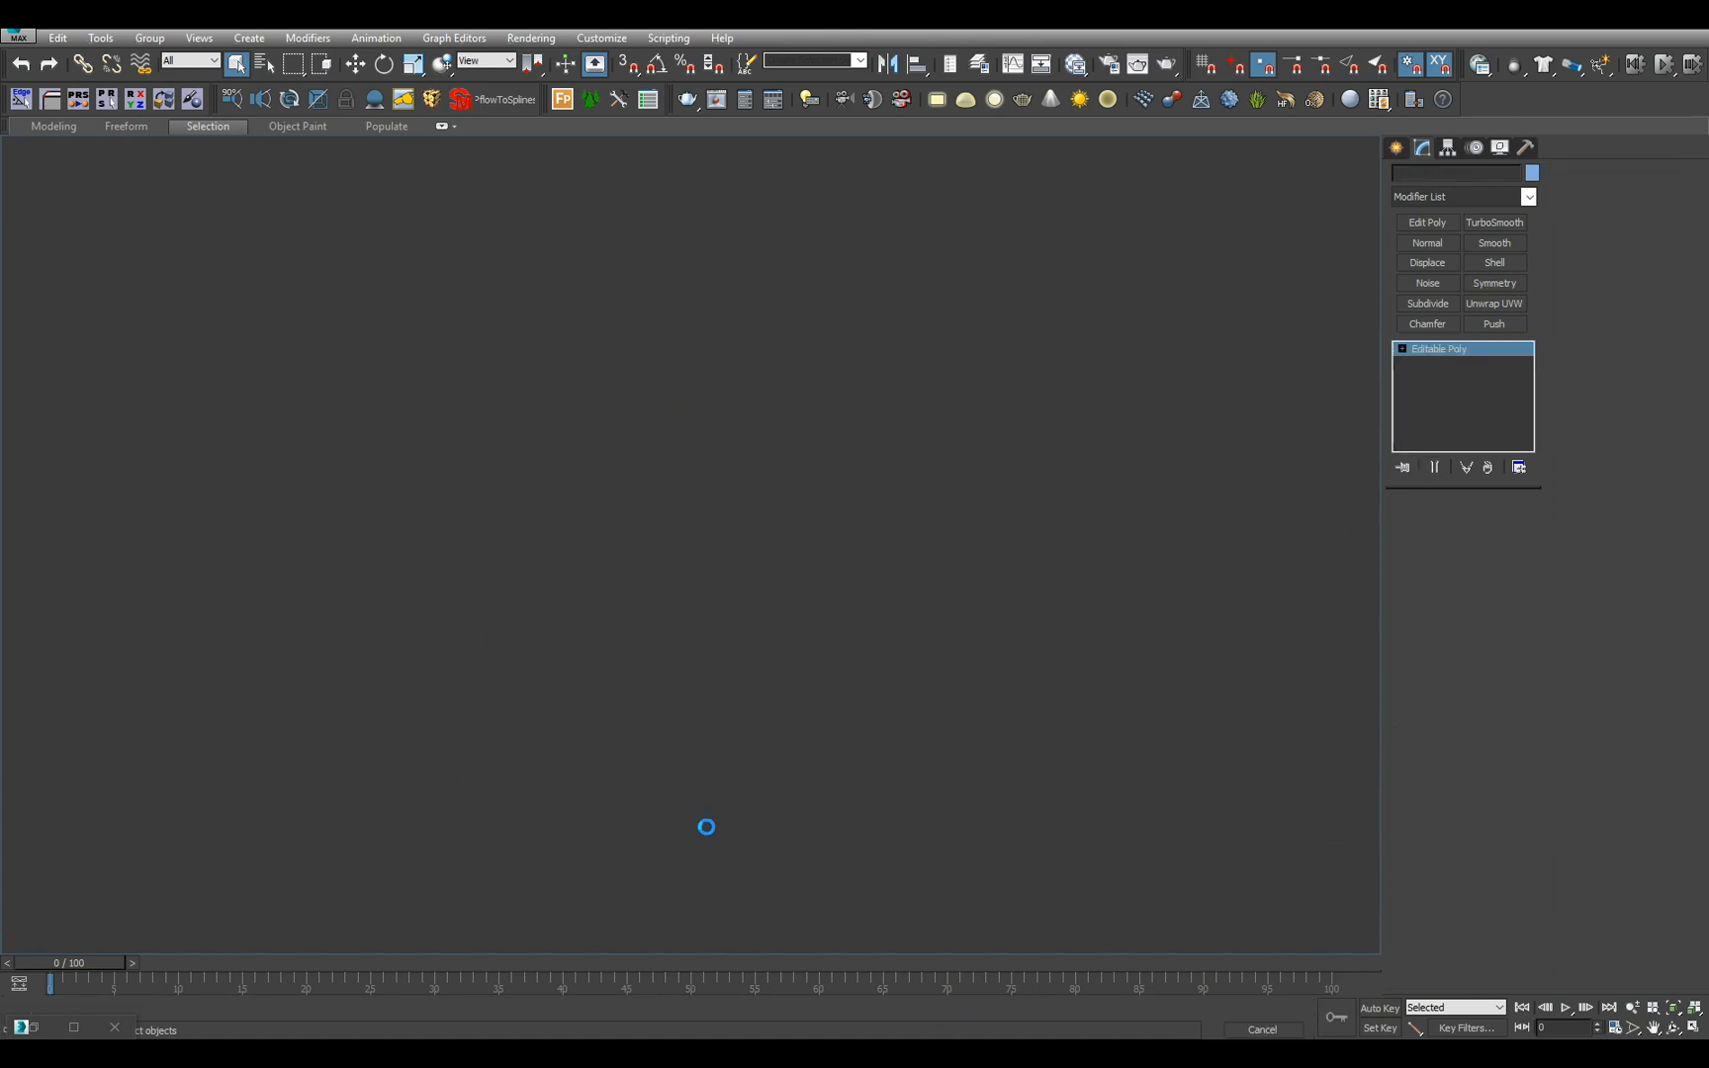
- Select the four combined silver rim objects and batch-rename them with the base name Wheel_Rim_Silver
{"action": "key", "text": "z"}
{"action": "scroll", "coordinate": [863, 759], "scroll_direction": "down", "scroll_amount": 10}
{"action": "middle_click_drag", "start_coordinate": [867, 704], "coordinate": [564, 704]}
{"action": "left_click_drag", "start_coordinate": [774, 606], "coordinate": [958, 790]}
{"action": "scroll", "coordinate": [876, 702], "scroll_direction": "up", "scroll_amount": 4}
{"action": "middle_click_drag", "start_coordinate": [871, 697], "coordinate": [826, 749]}
{"action": "left_click_drag", "start_coordinate": [1050, 824], "coordinate": [1051, 825]}
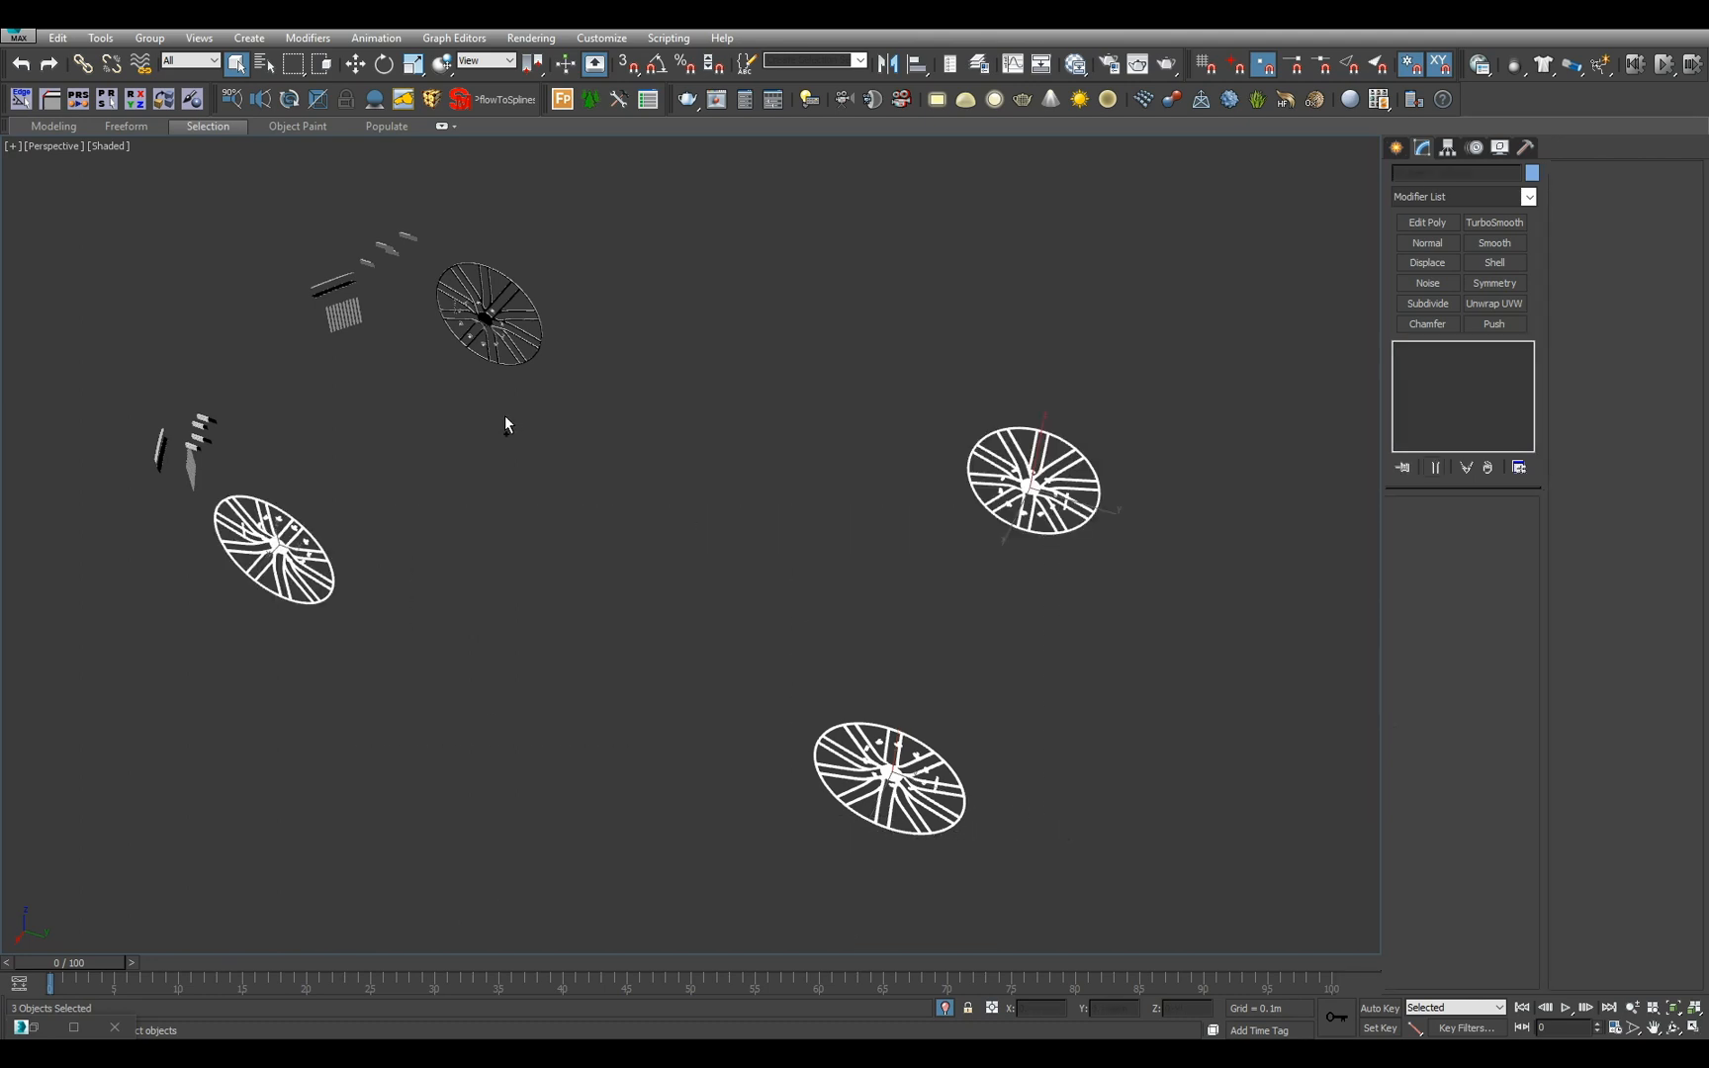
{"action": "left_click_drag", "start_coordinate": [1105, 306], "coordinate": [1105, 306], "text": "ctrl"}
{"action": "key", "text": "F2"}
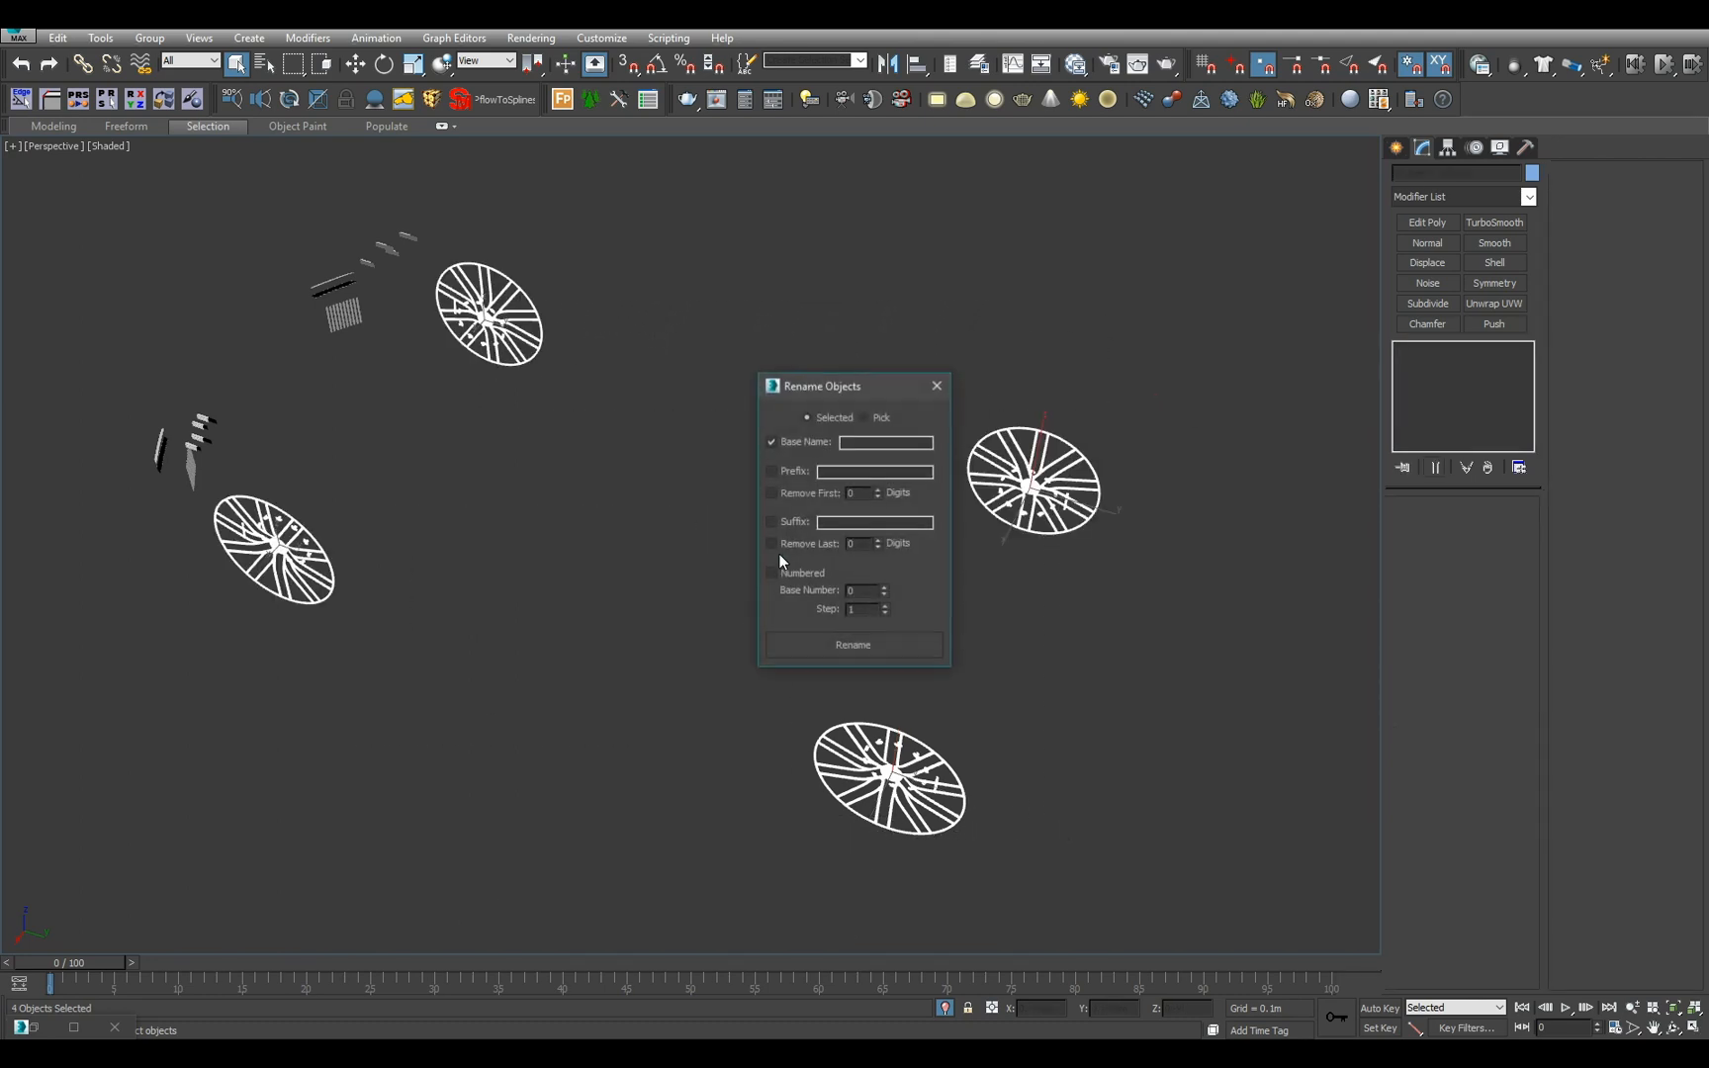
{"action": "left_click", "coordinate": [858, 444]}
{"action": "type", "text": "Wheel_Rim_Silver"}
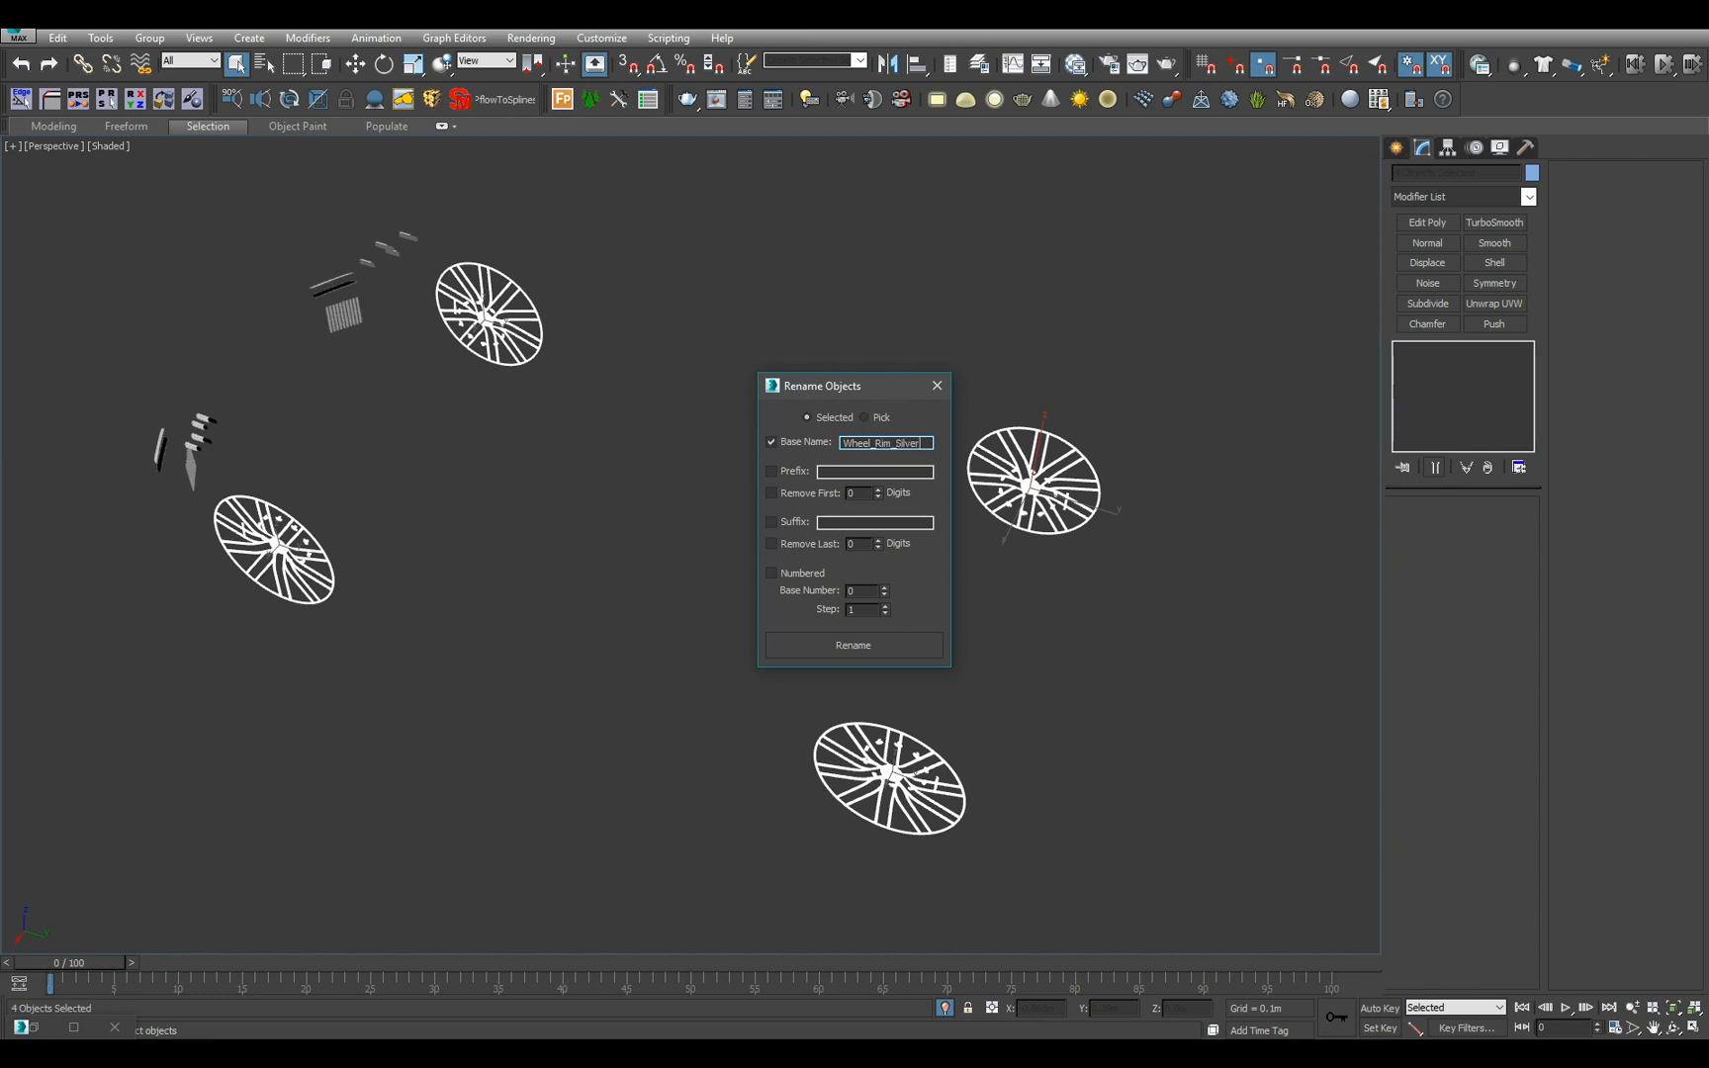
{"action": "left_click", "coordinate": [884, 646]}
- Replace the base-name option with the suffix _FL and apply it to the front-left silver rim only
{"action": "middle_click_drag", "start_coordinate": [615, 510], "coordinate": [517, 527], "text": "alt"}
{"action": "left_click", "coordinate": [772, 442]}
{"action": "left_click", "coordinate": [772, 521]}
{"action": "left_click", "coordinate": [846, 523]}
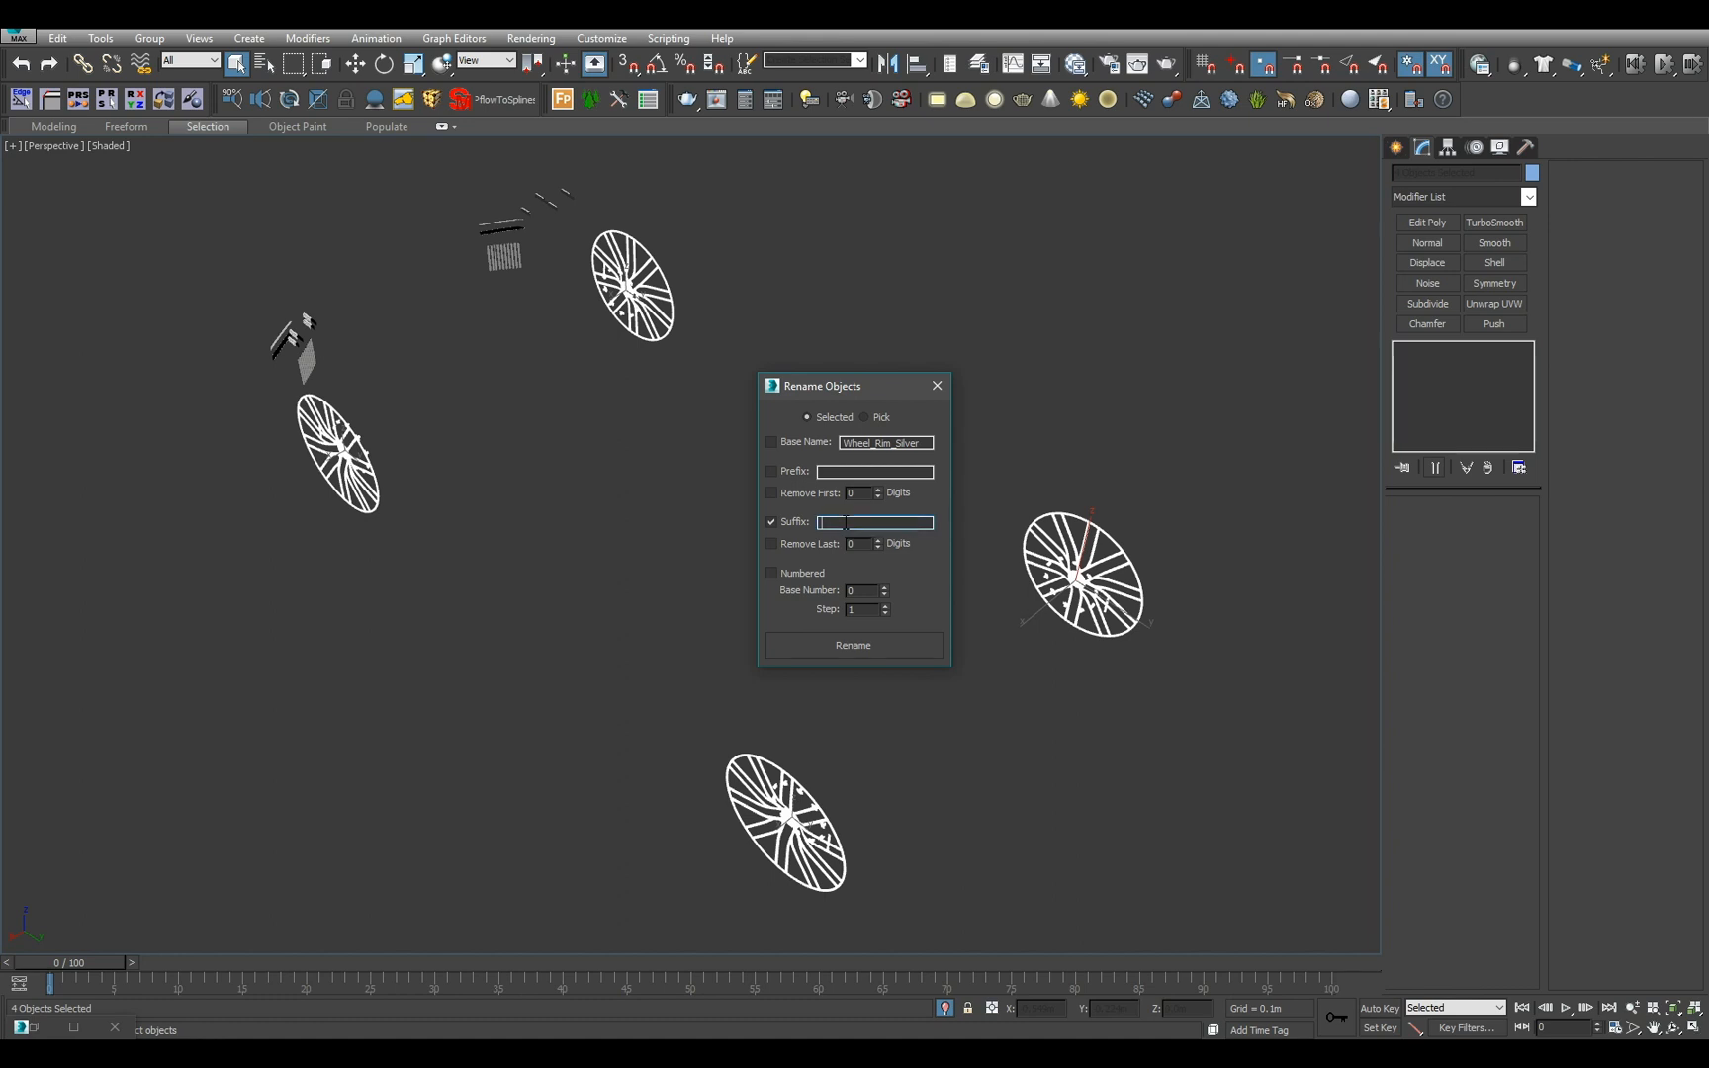
{"action": "type", "text": "_FL"}
{"action": "left_click_drag", "start_coordinate": [531, 443], "coordinate": [346, 519]}
{"action": "left_click", "coordinate": [907, 650]}
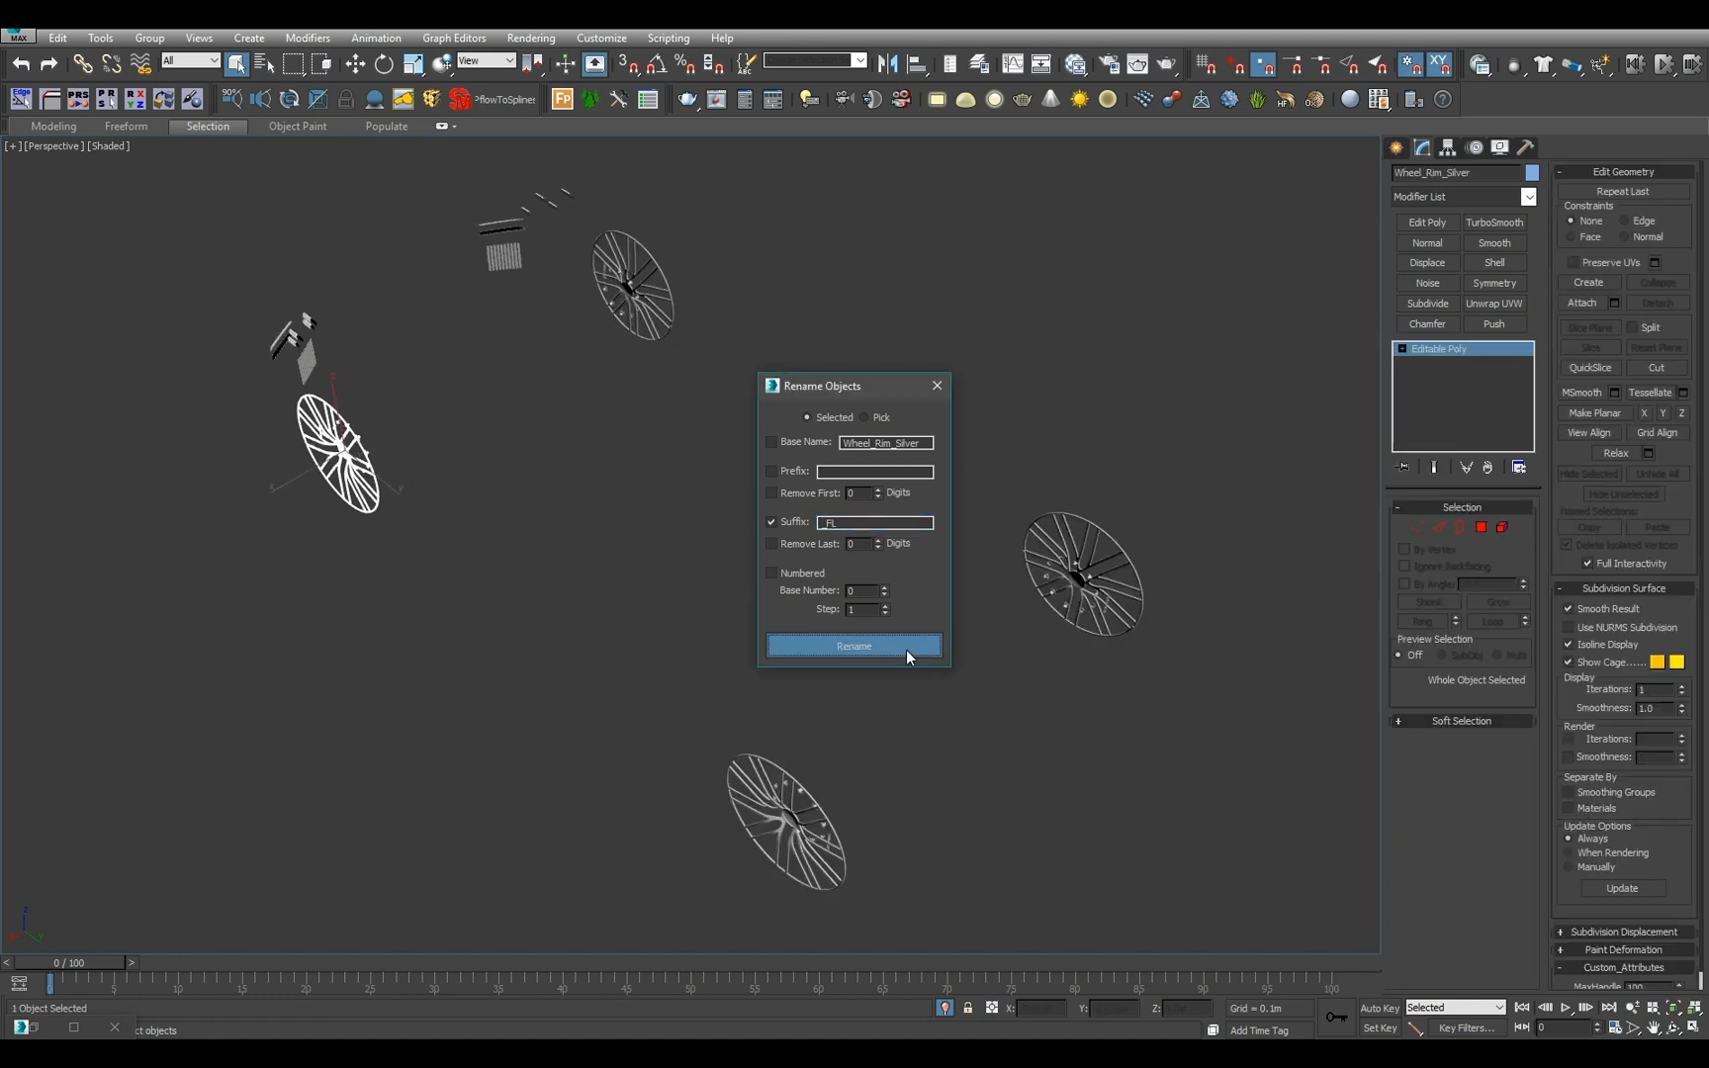
- Apply the suffix _FR to the front-right silver rim
{"action": "left_click_drag", "start_coordinate": [610, 252], "coordinate": [789, 305]}
{"action": "left_click", "coordinate": [845, 522]}
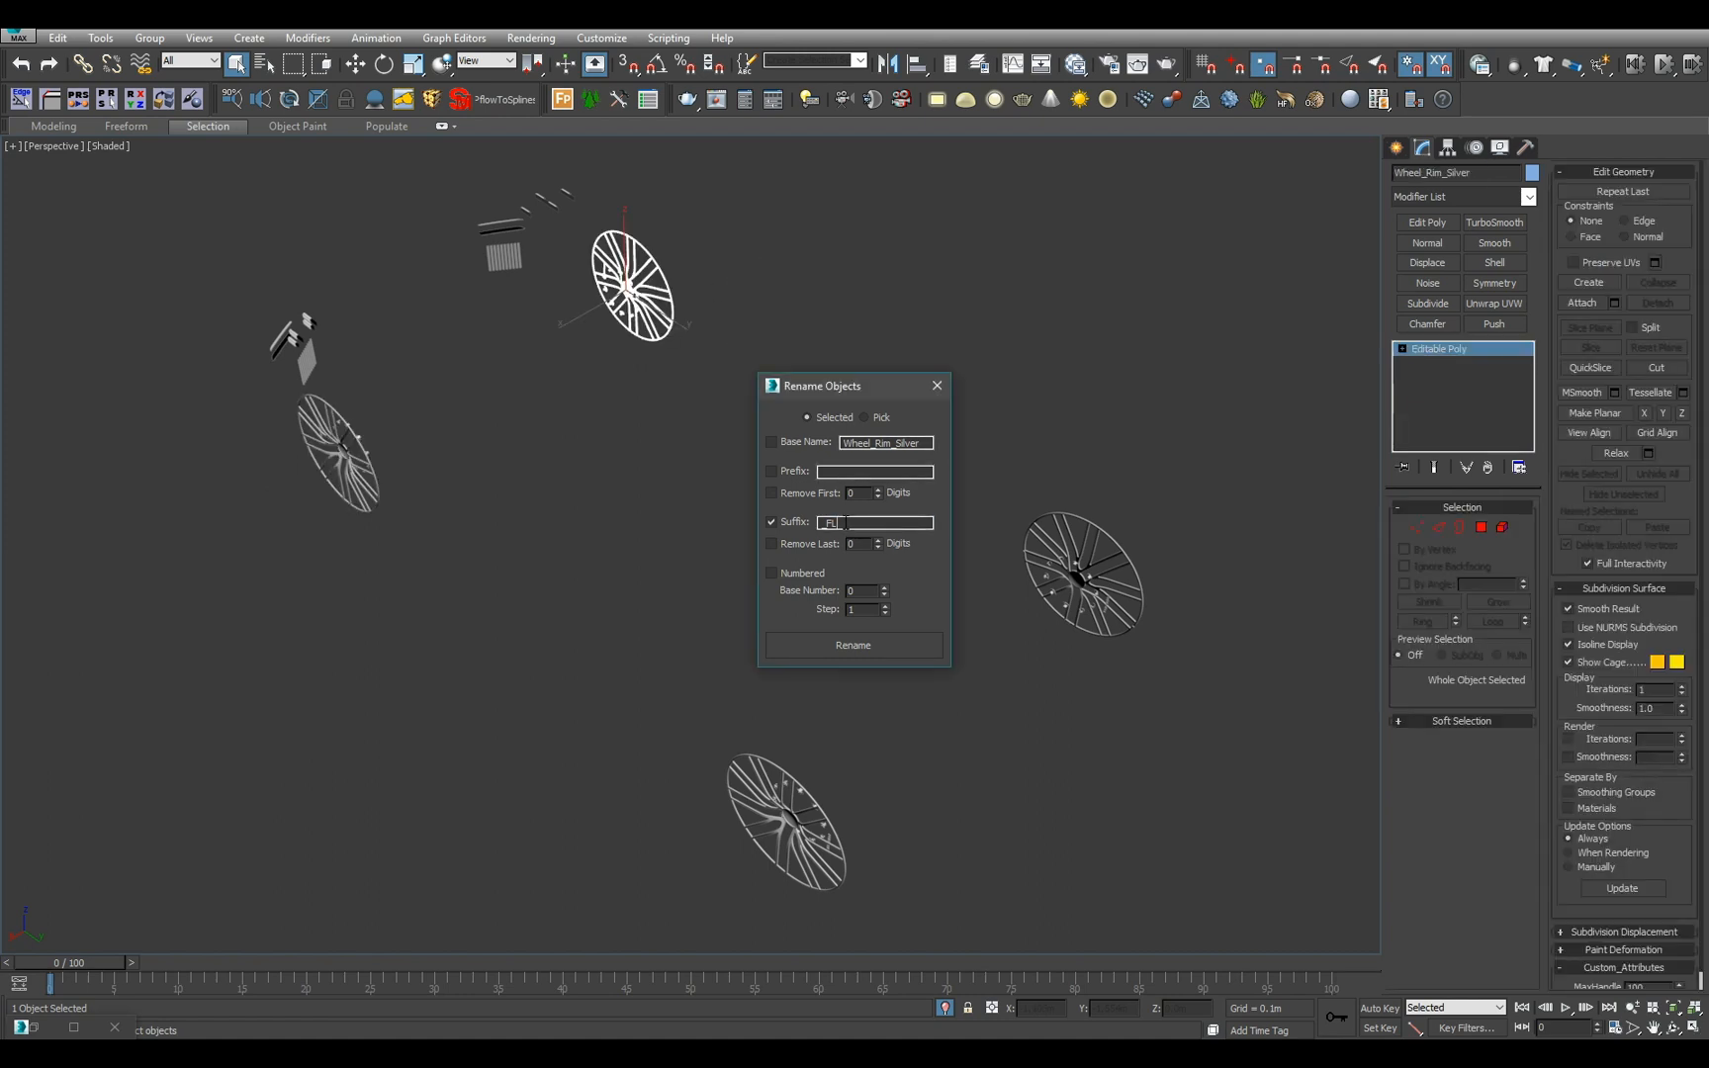
{"action": "type", "text": "R"}
{"action": "left_click", "coordinate": [881, 654]}
- Apply the suffix _RR to the rear-right silver rim
{"action": "left_click_drag", "start_coordinate": [1028, 522], "coordinate": [992, 599]}
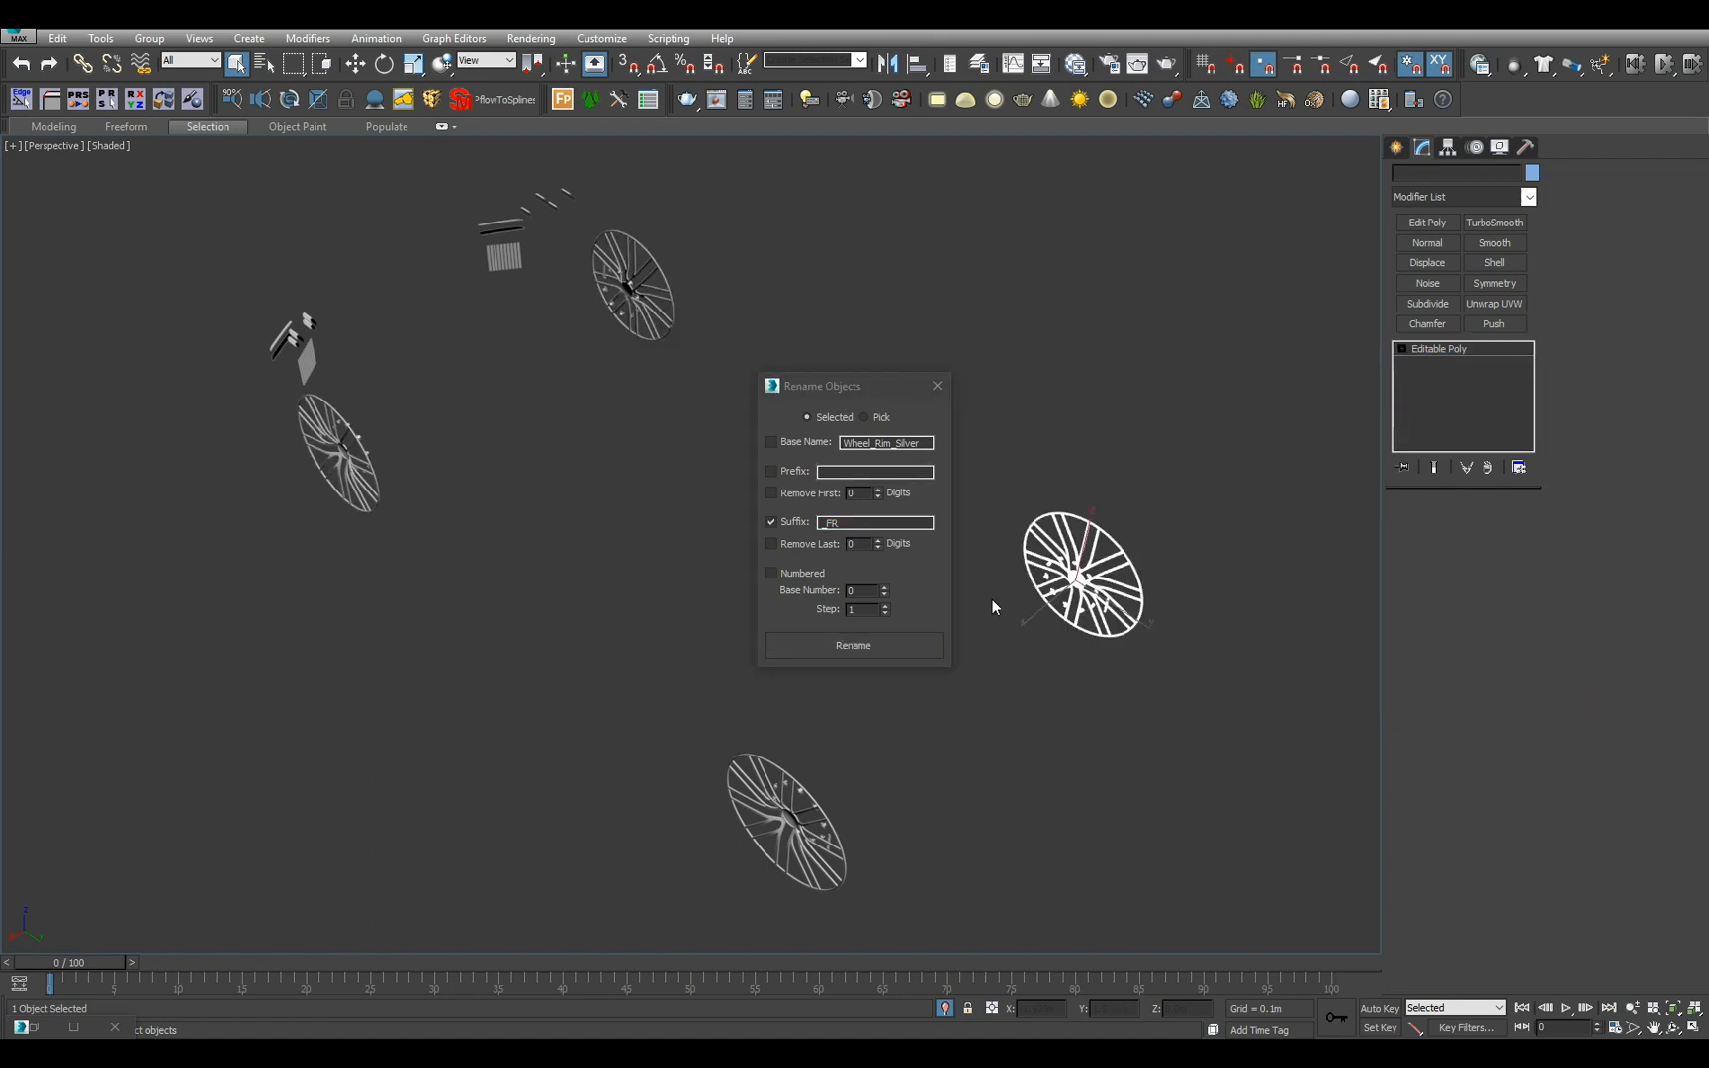
{"action": "left_click", "coordinate": [869, 524]}
{"action": "key", "text": "BackSpace"}
{"action": "key", "text": "BackSpace"}
{"action": "key", "text": "BackSpace"}
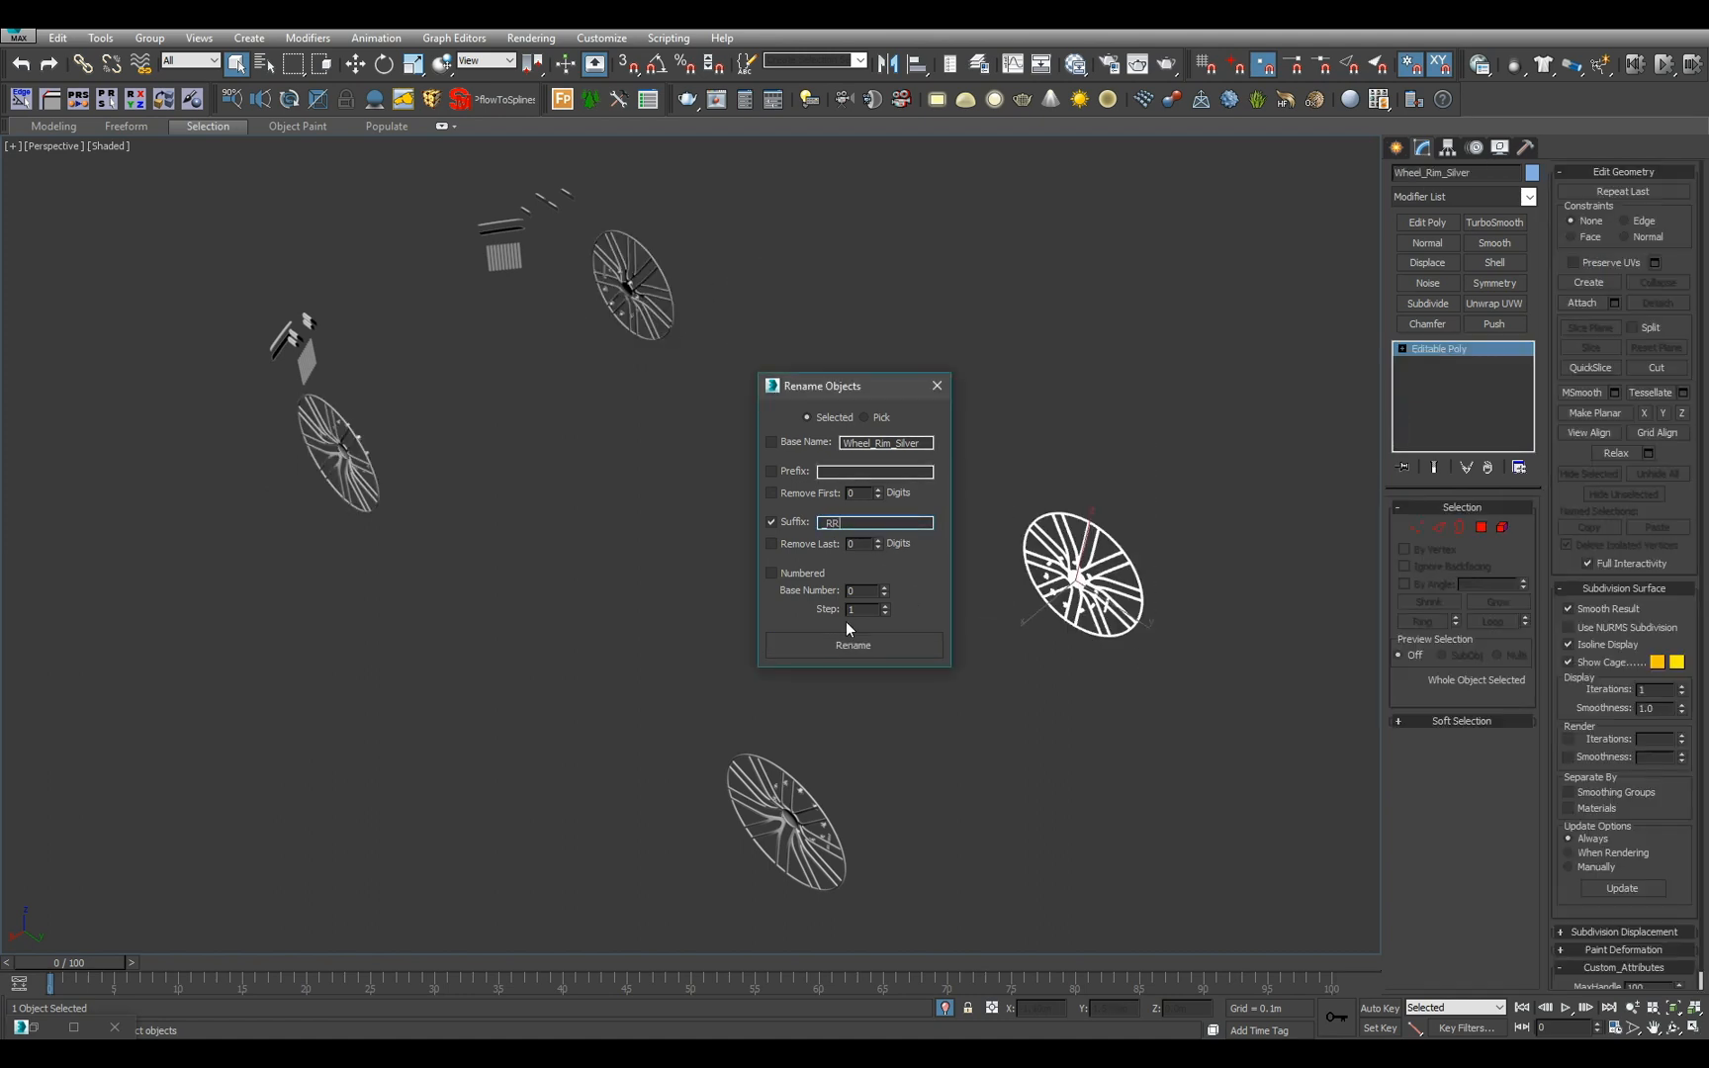
{"action": "type", "text": "_RR"}
- Apply the suffix _RL to the rear-left silver rim, check the object names in the scene list and close the rename dialog
{"action": "left_click_drag", "start_coordinate": [679, 717], "coordinate": [782, 801]}
{"action": "left_click", "coordinate": [863, 525]}
{"action": "key", "text": "BackSpace"}
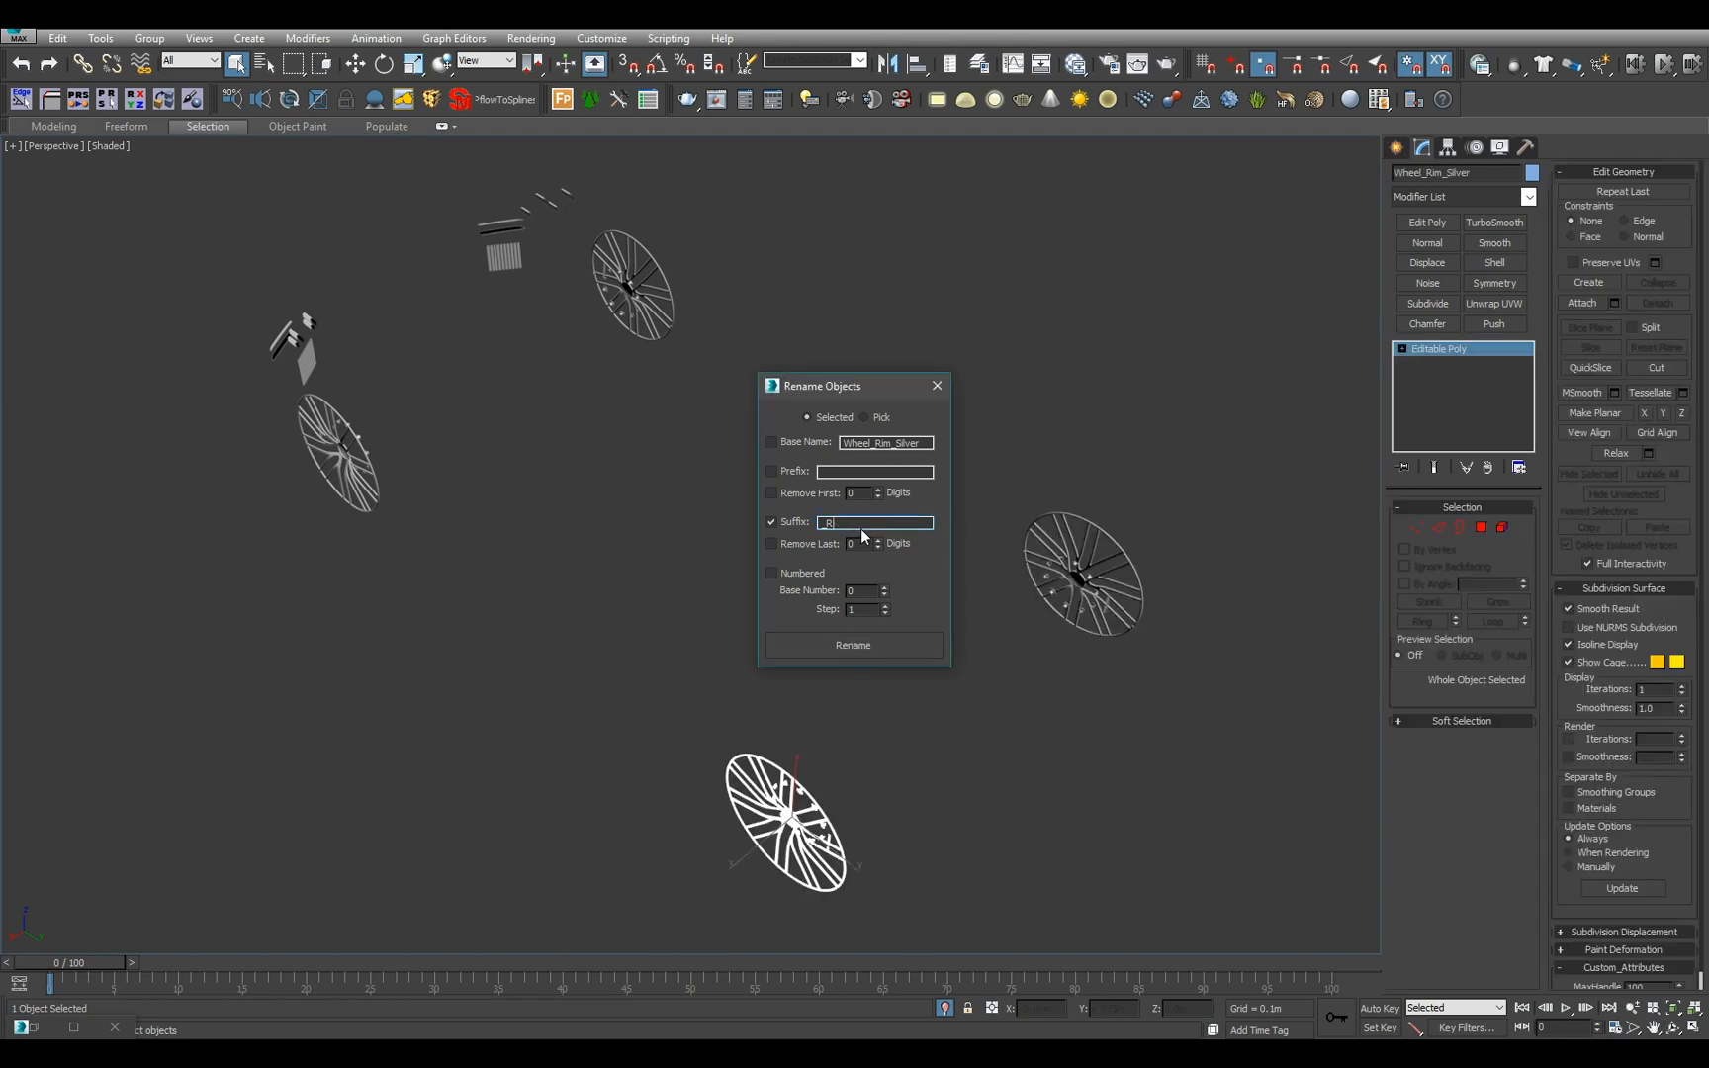
{"action": "left_click", "coordinate": [829, 642]}
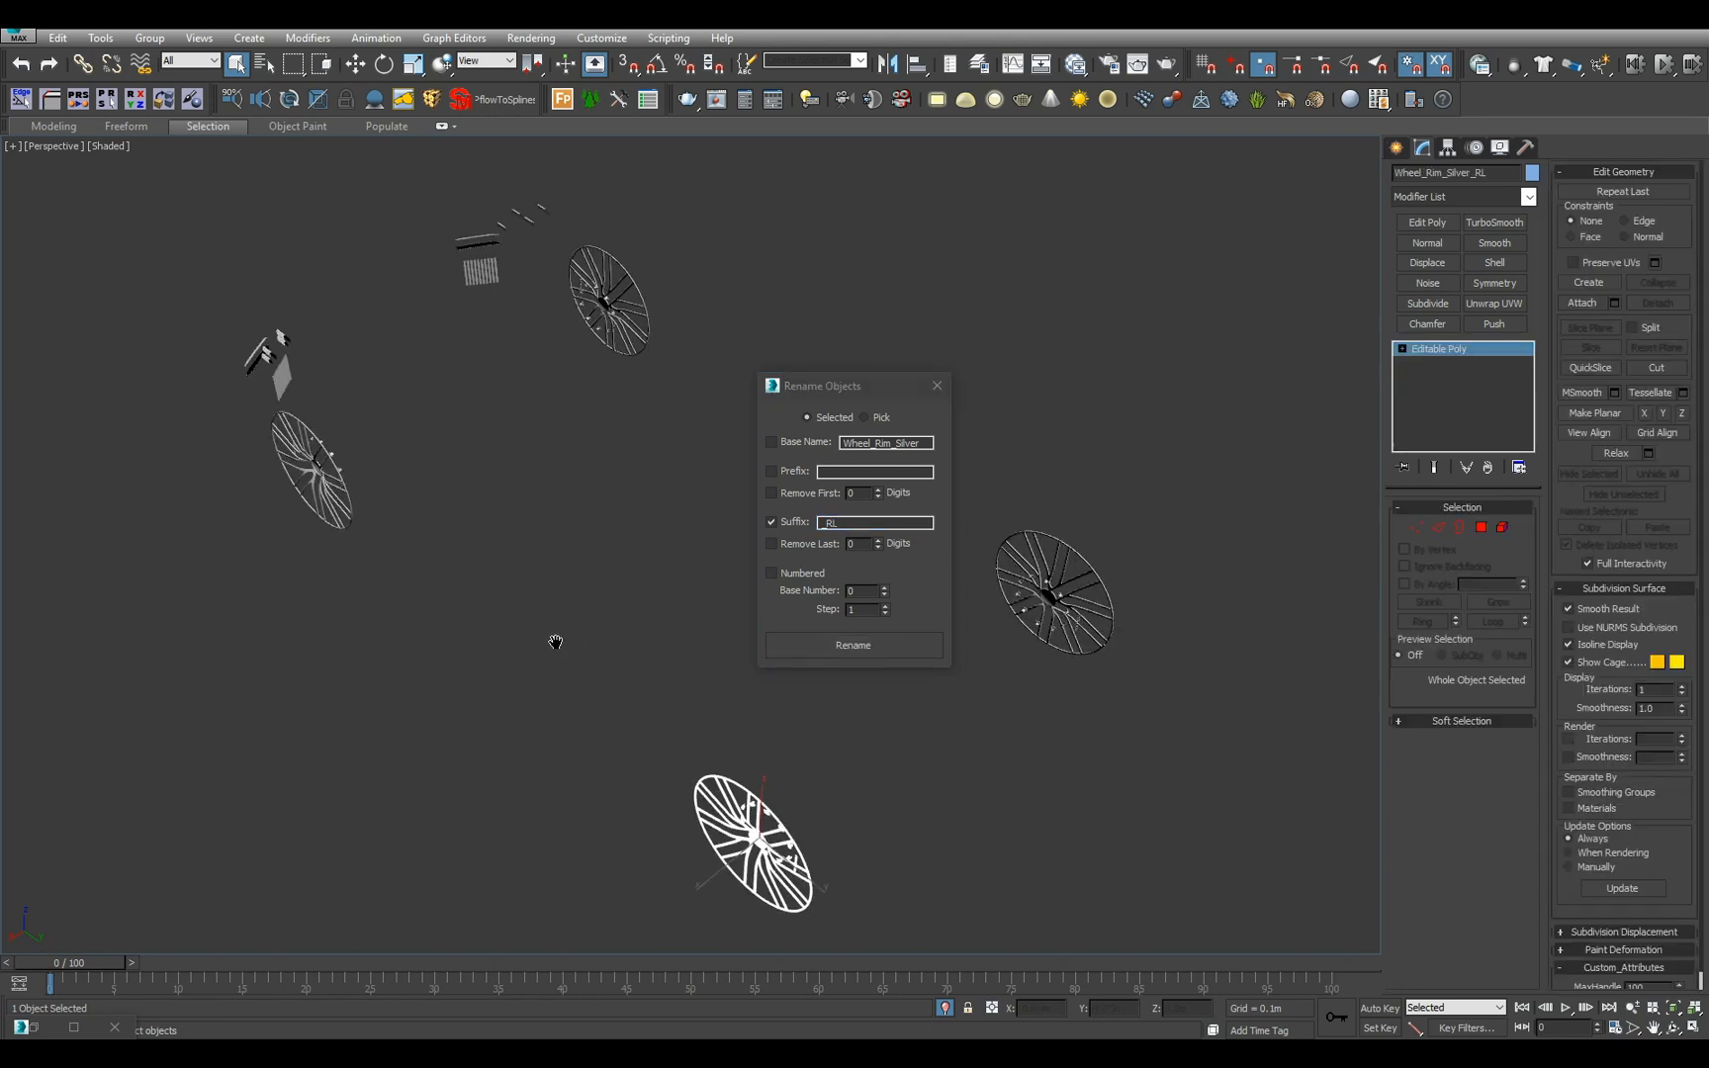
{"action": "left_click", "coordinate": [554, 615]}
{"action": "key", "text": "h"}
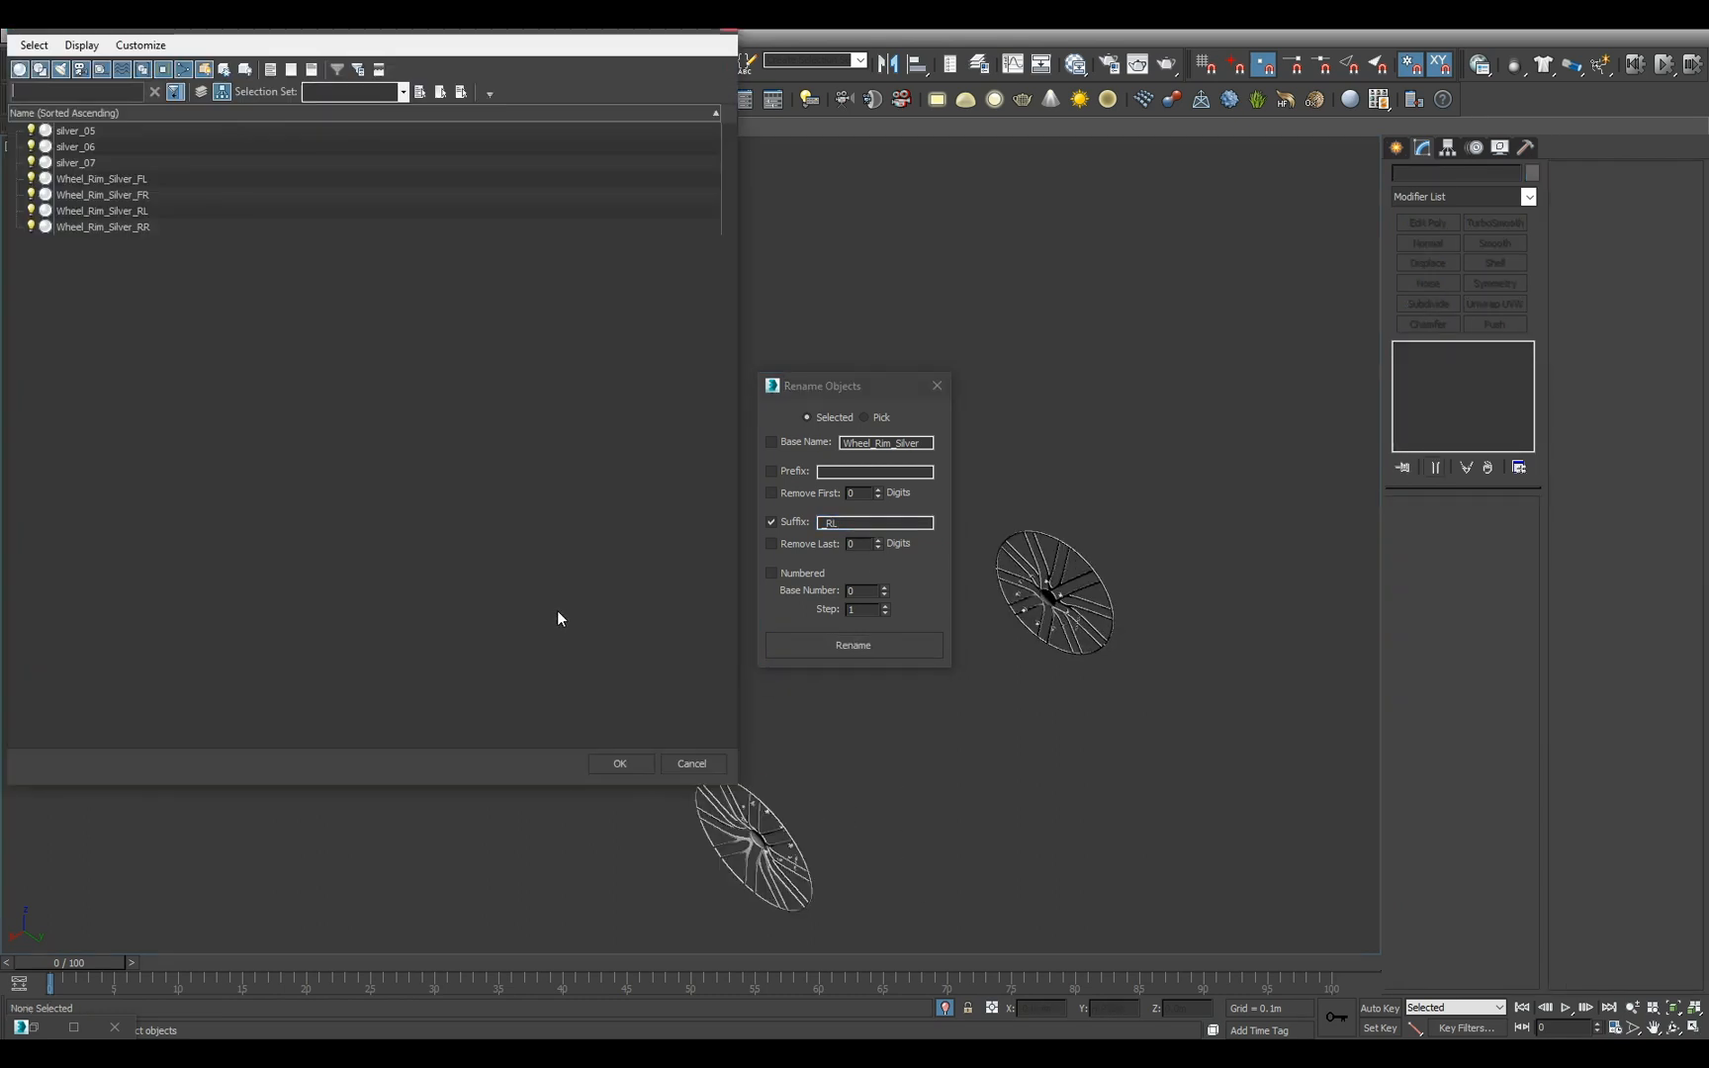
{"action": "left_click", "coordinate": [684, 764]}
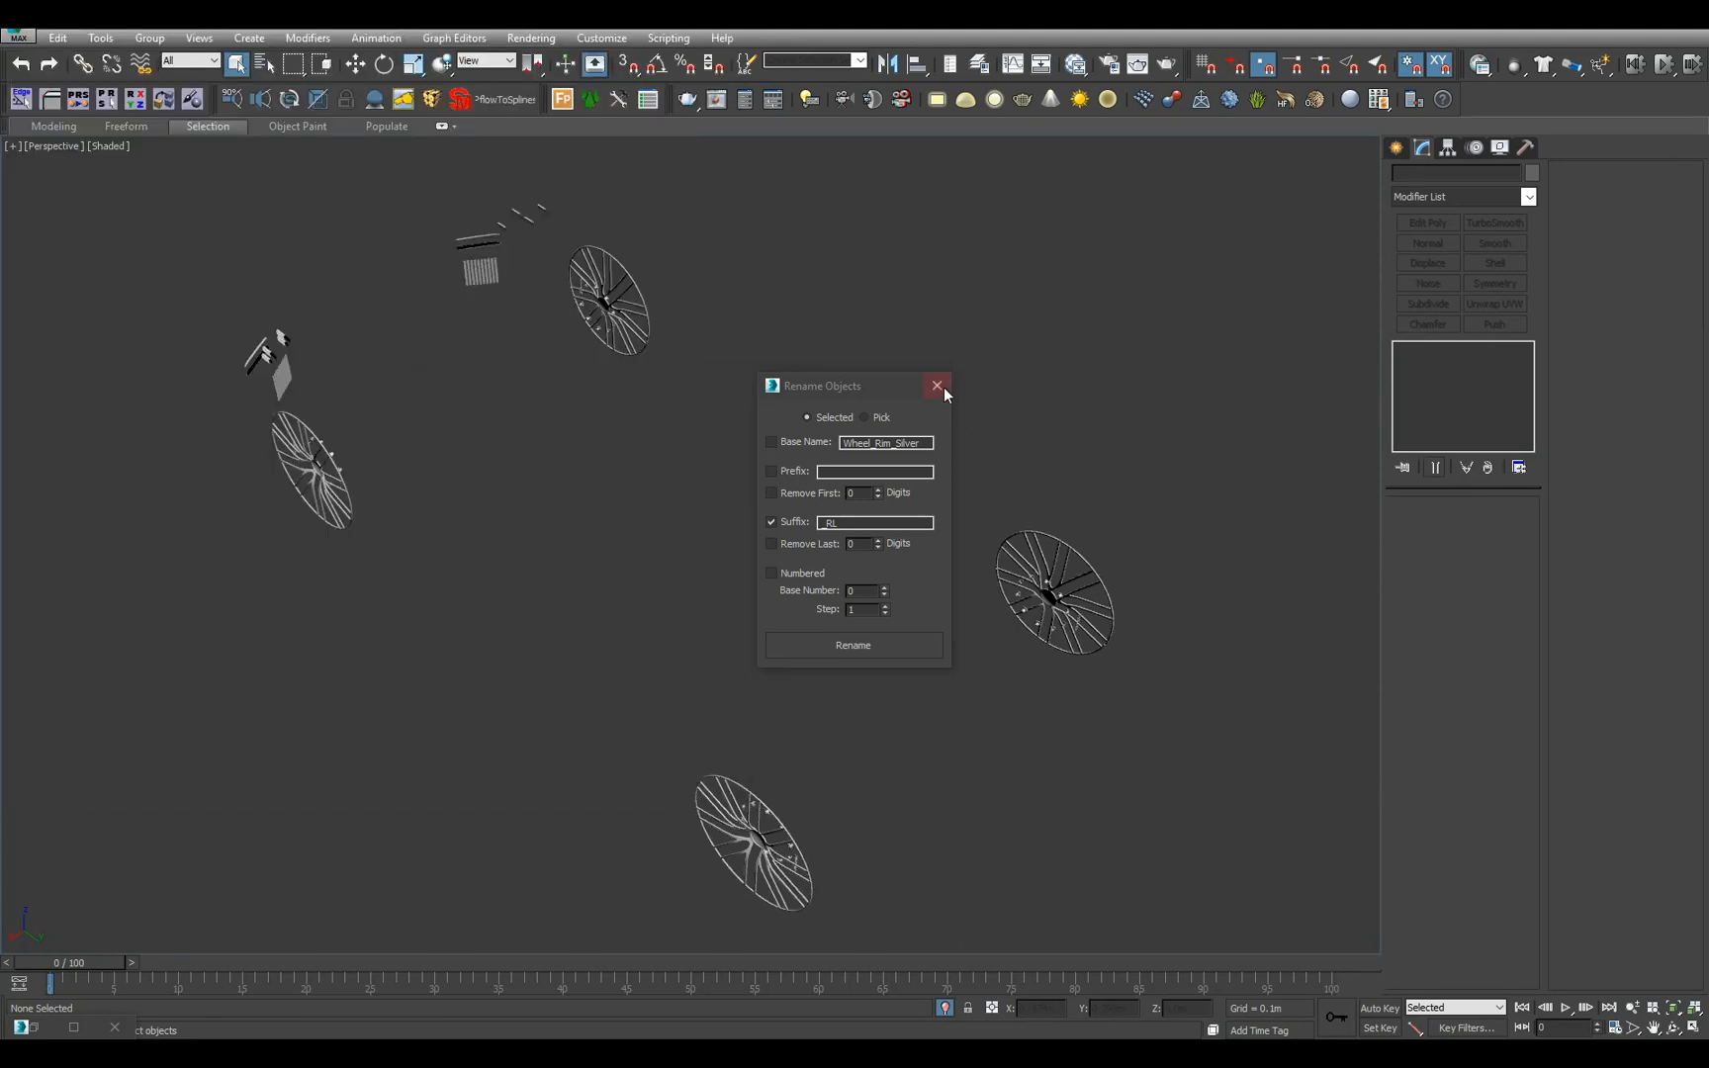
{"action": "left_click", "coordinate": [937, 385]}
- Select the four renamed silver rims and hide them
{"action": "middle_click_drag", "start_coordinate": [603, 500], "coordinate": [481, 383], "text": "alt"}
{"action": "left_click_drag", "start_coordinate": [455, 370], "coordinate": [1068, 802]}
{"action": "middle_click_drag", "start_coordinate": [682, 714], "coordinate": [714, 724], "text": "alt"}
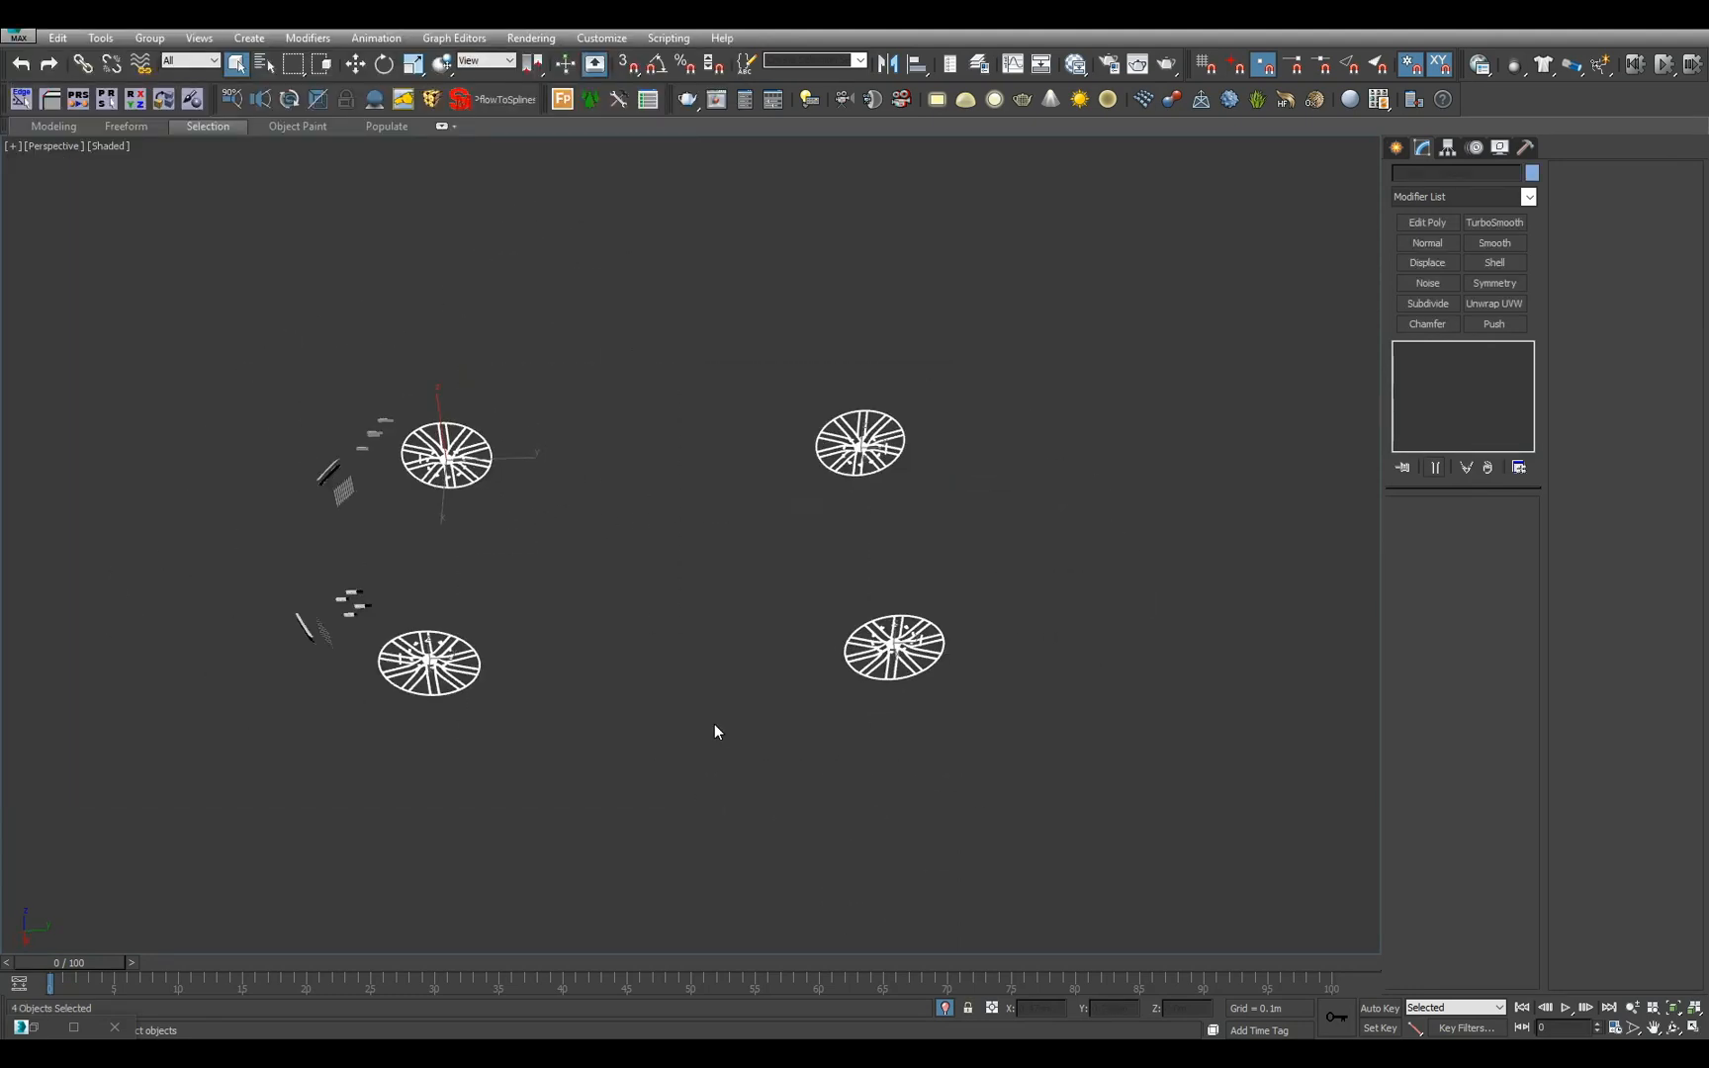
{"action": "key", "text": "alt+h"}
{"action": "middle_click_drag", "start_coordinate": [591, 663], "coordinate": [779, 599], "text": "alt"}
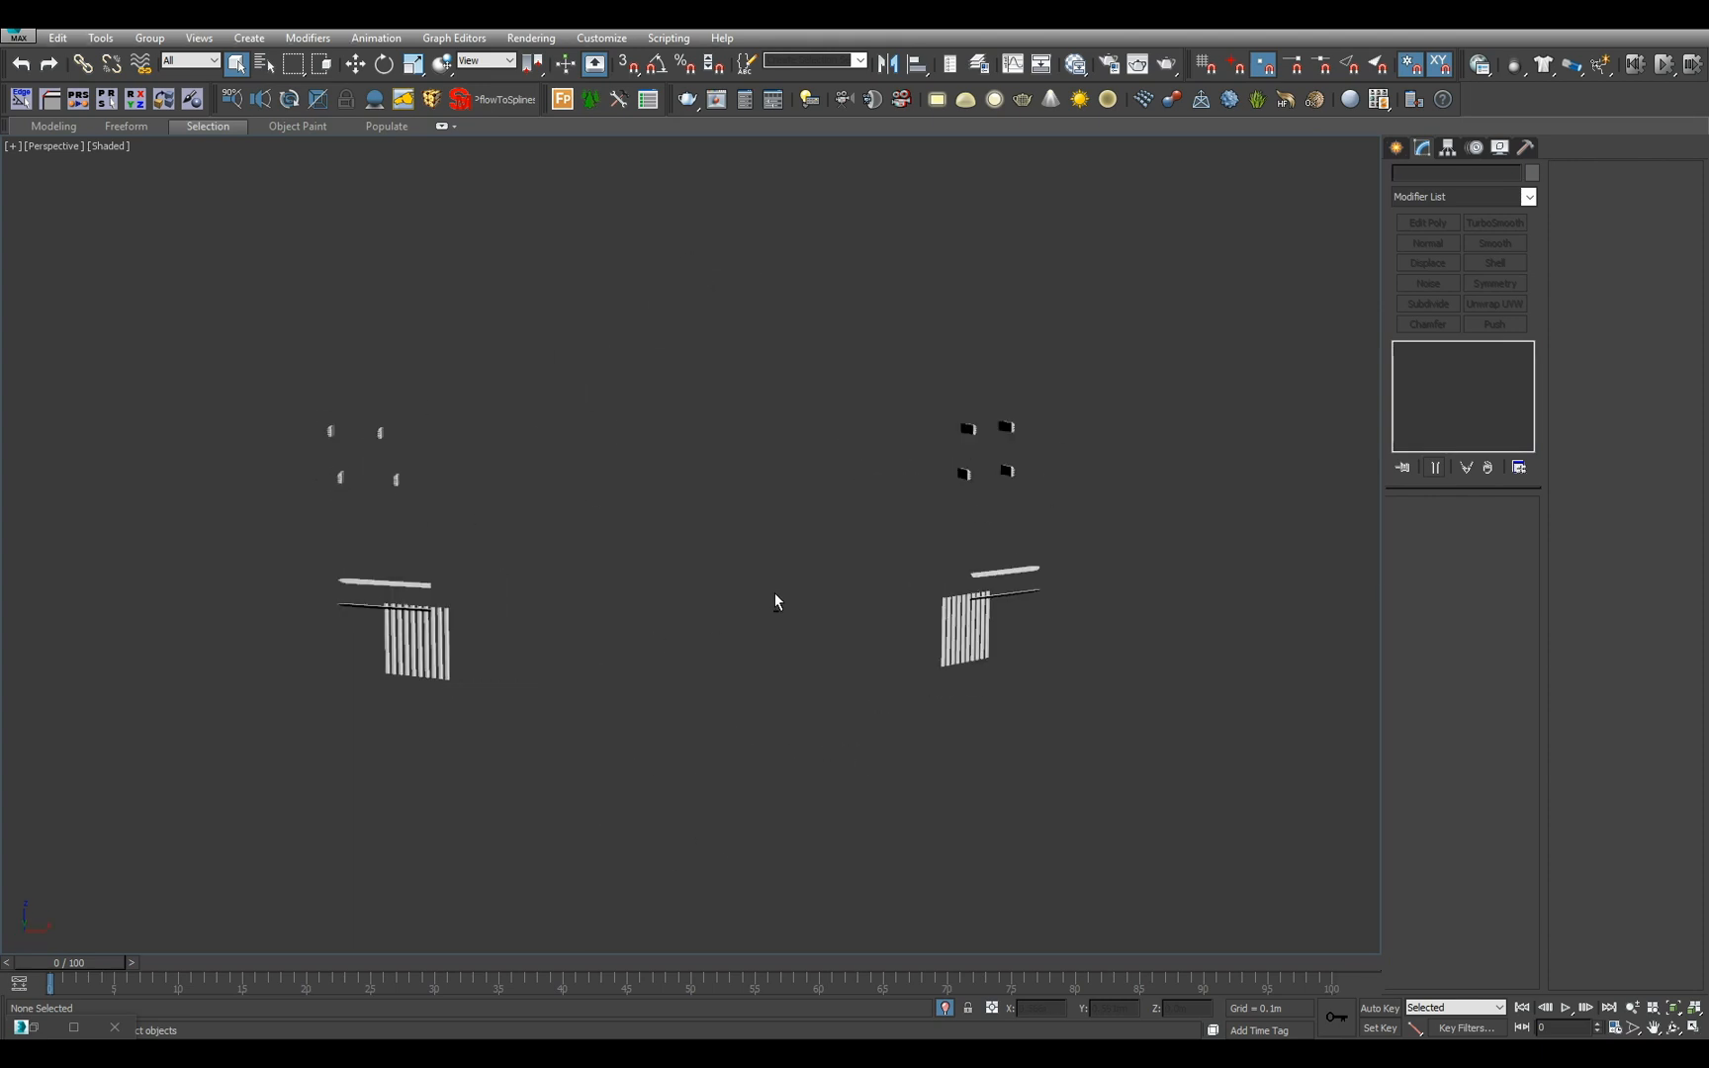
{"action": "key", "text": "h"}
{"action": "left_click", "coordinate": [147, 133]}
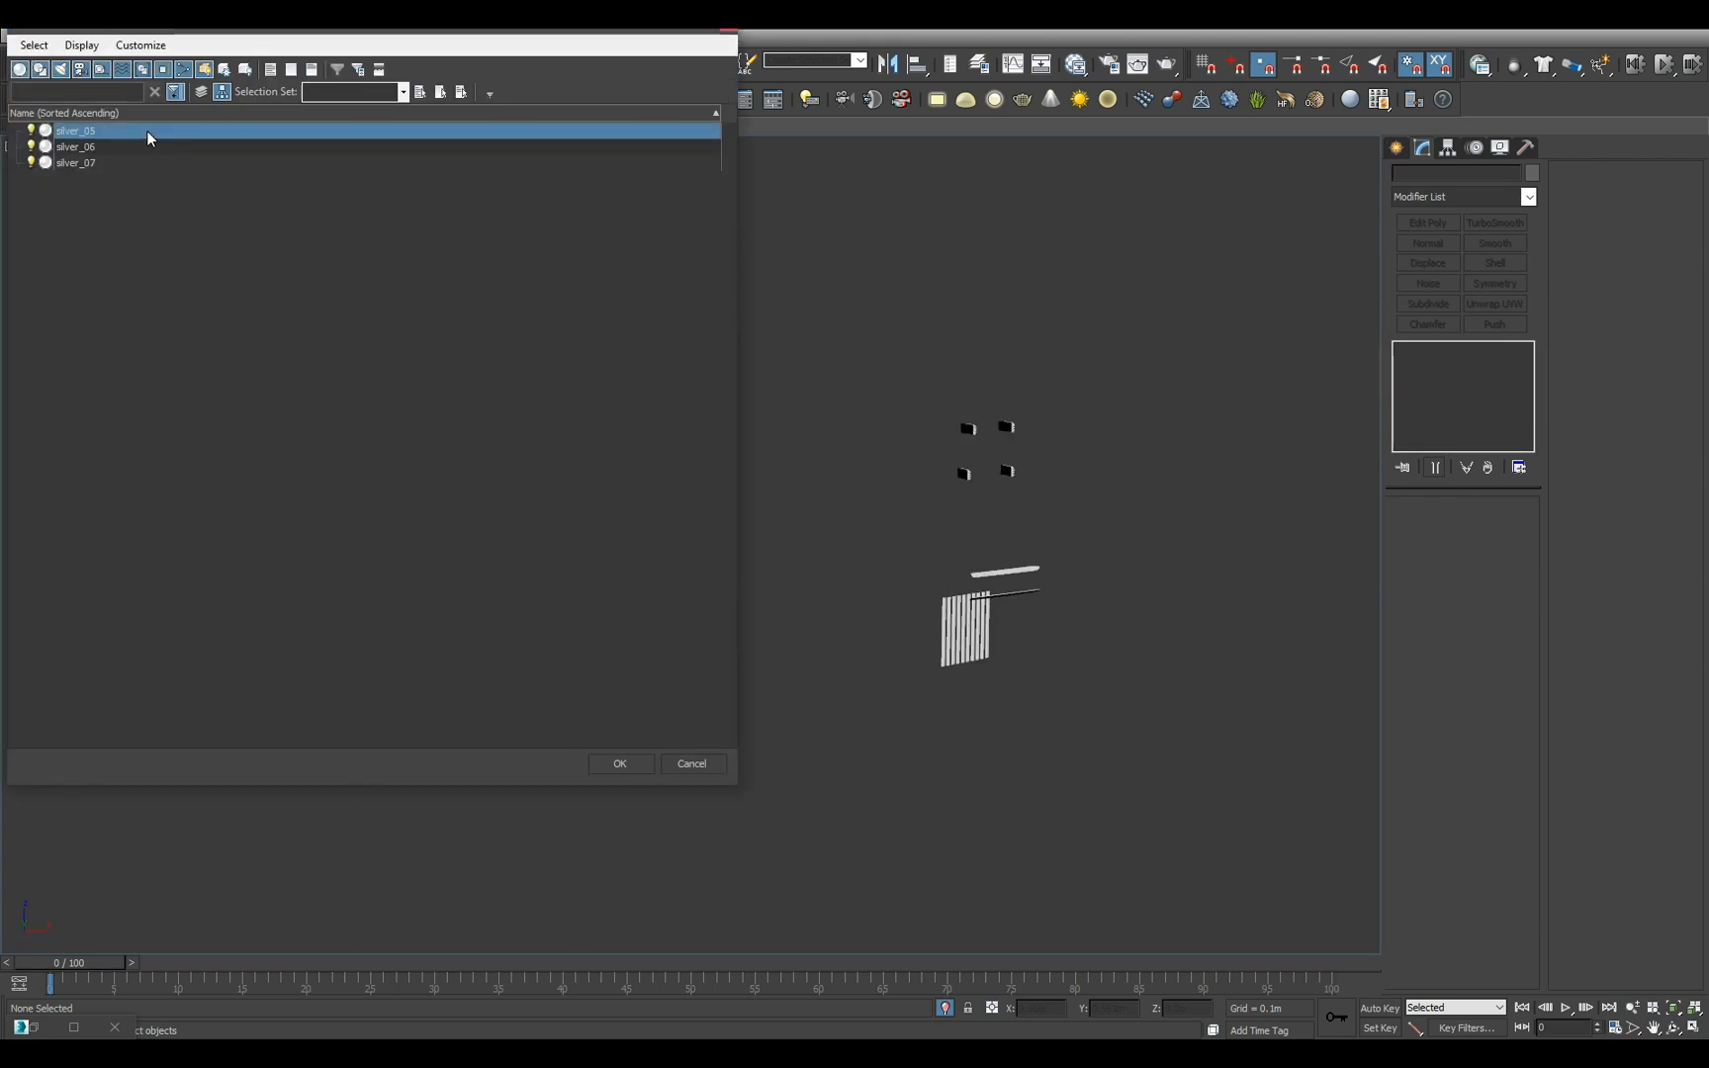
{"action": "left_click", "coordinate": [701, 765]}
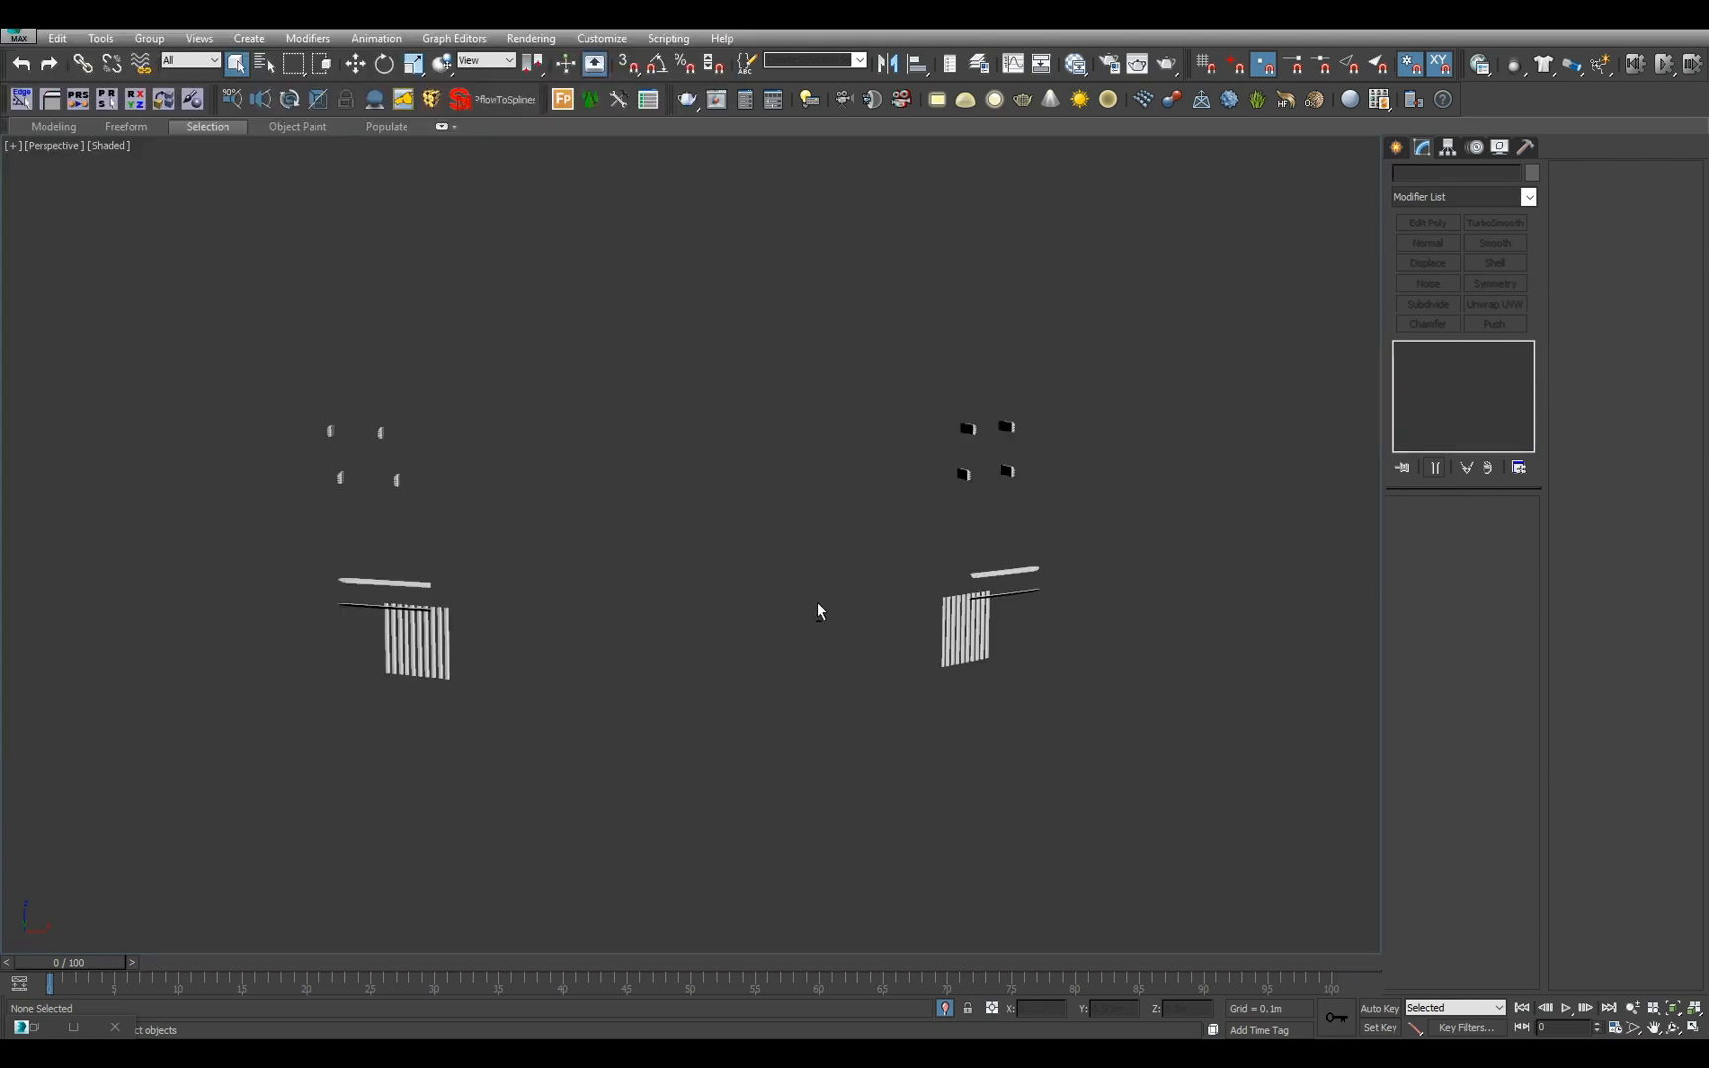
- Combine the three remaining silver objects at the front of the car into one object and leave isolation
{"action": "middle_click_drag", "start_coordinate": [817, 603], "coordinate": [610, 513], "text": "alt"}
{"action": "left_click_drag", "start_coordinate": [611, 512], "coordinate": [985, 702]}
{"action": "middle_click_drag", "start_coordinate": [985, 703], "coordinate": [974, 701], "text": "alt"}
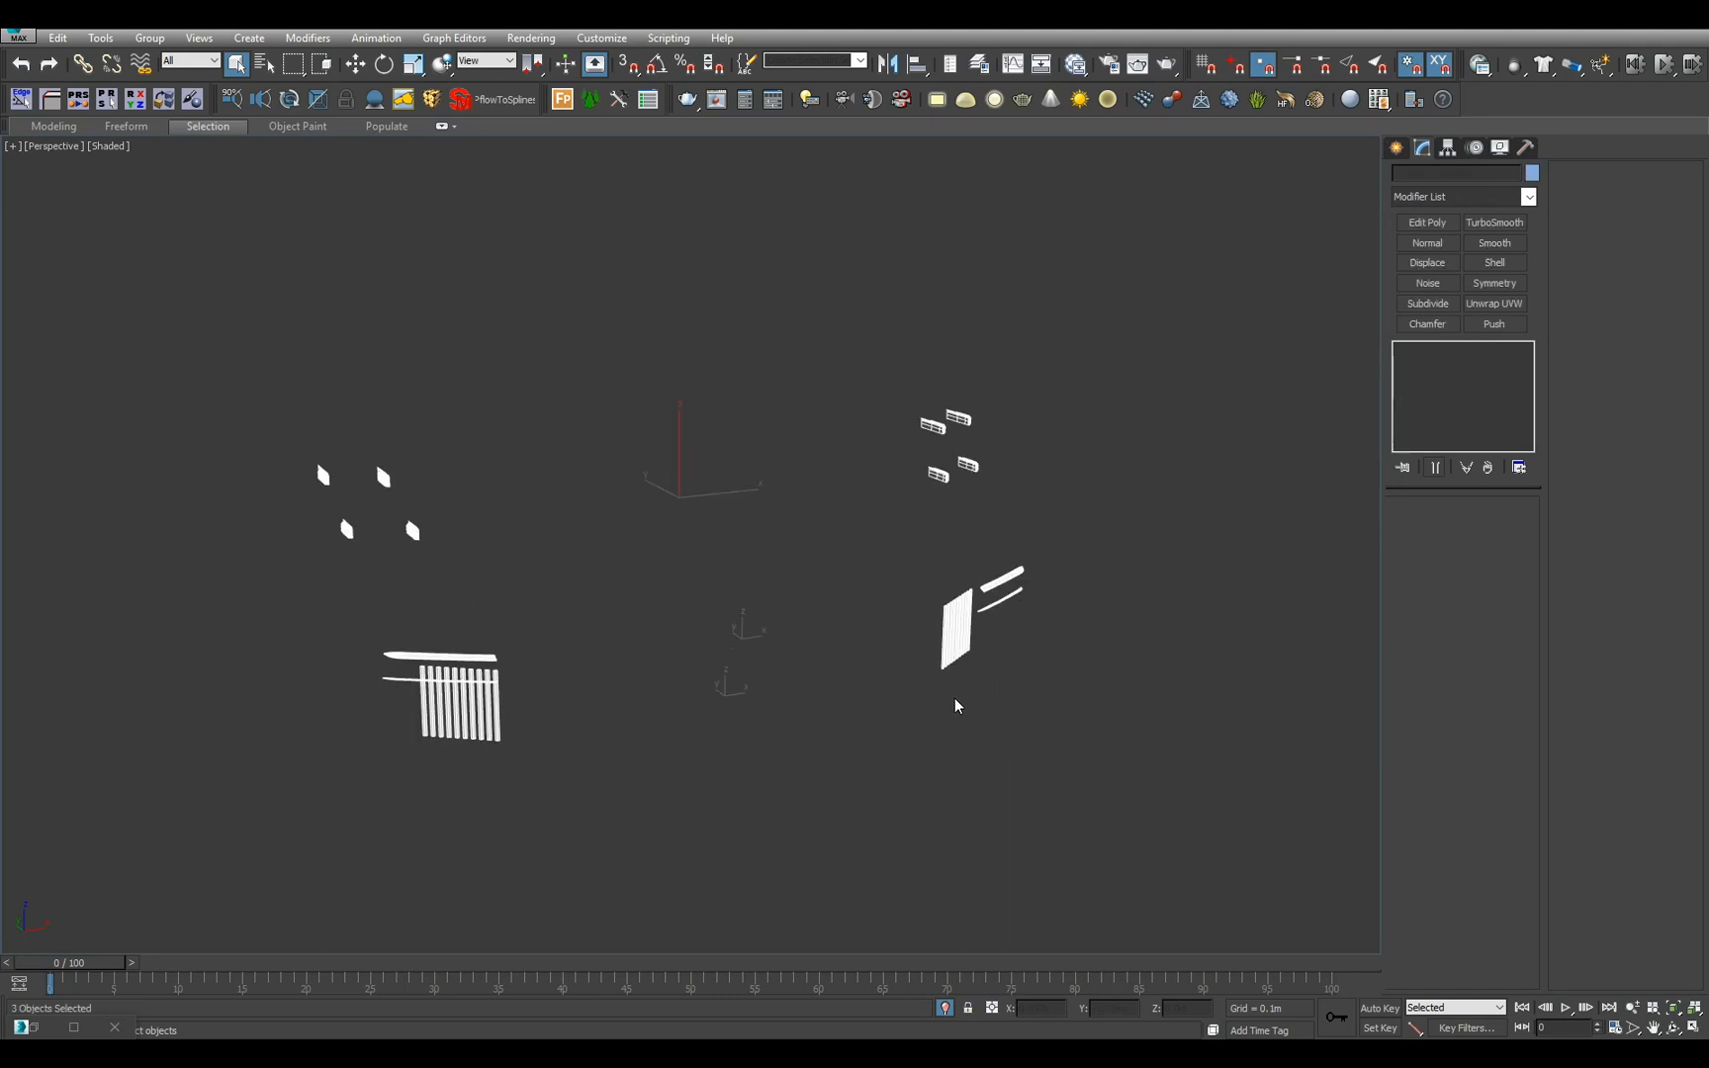
{"action": "key", "text": "alt+q"}
{"action": "middle_click_drag", "start_coordinate": [951, 698], "coordinate": [929, 564], "text": "alt"}
- Rename the combined silver object at the front of the car as Silver
{"action": "left_click", "coordinate": [1454, 174]}
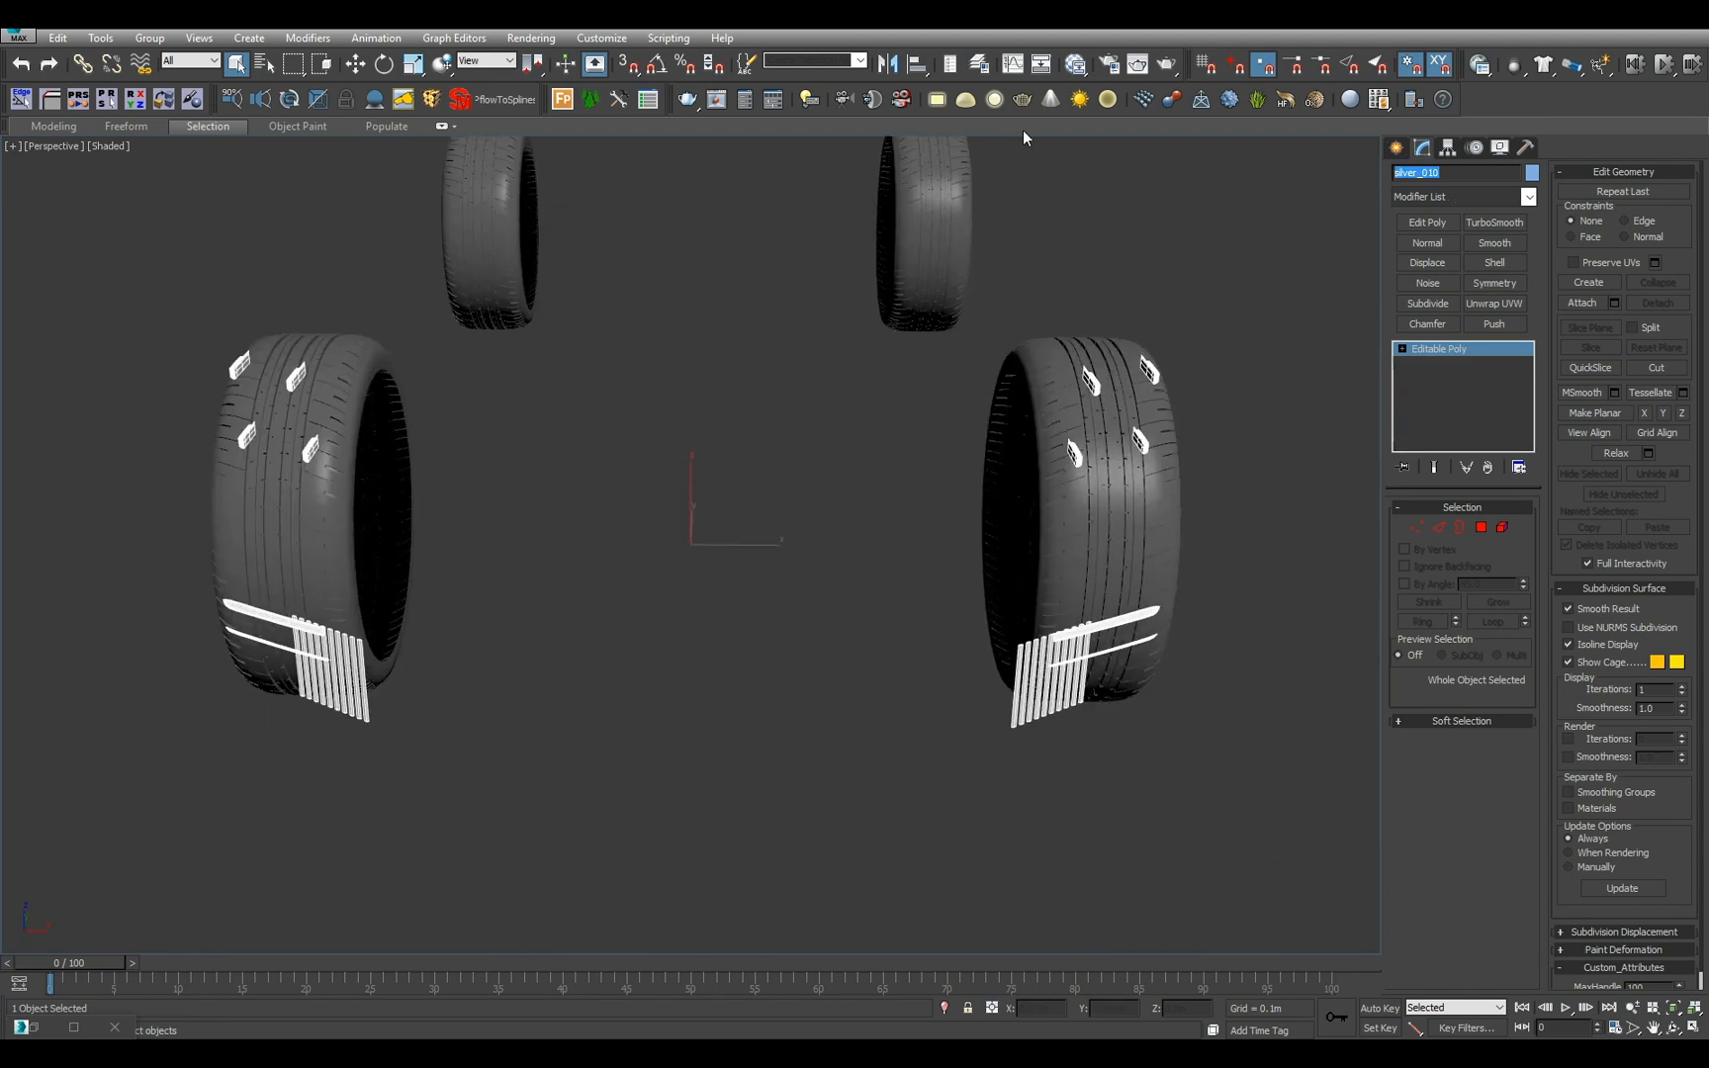
{"action": "type", "text": "S"}
{"action": "middle_click_drag", "start_coordinate": [826, 395], "coordinate": [944, 376], "text": "alt"}
- Select the four tires, tire_01 through tire_04, and isolate them
{"action": "left_click", "coordinate": [894, 381]}
{"action": "key", "text": "z"}
{"action": "middle_click_drag", "start_coordinate": [841, 387], "coordinate": [969, 461], "text": "alt"}
{"action": "scroll", "coordinate": [920, 429], "scroll_direction": "down", "scroll_amount": 5}
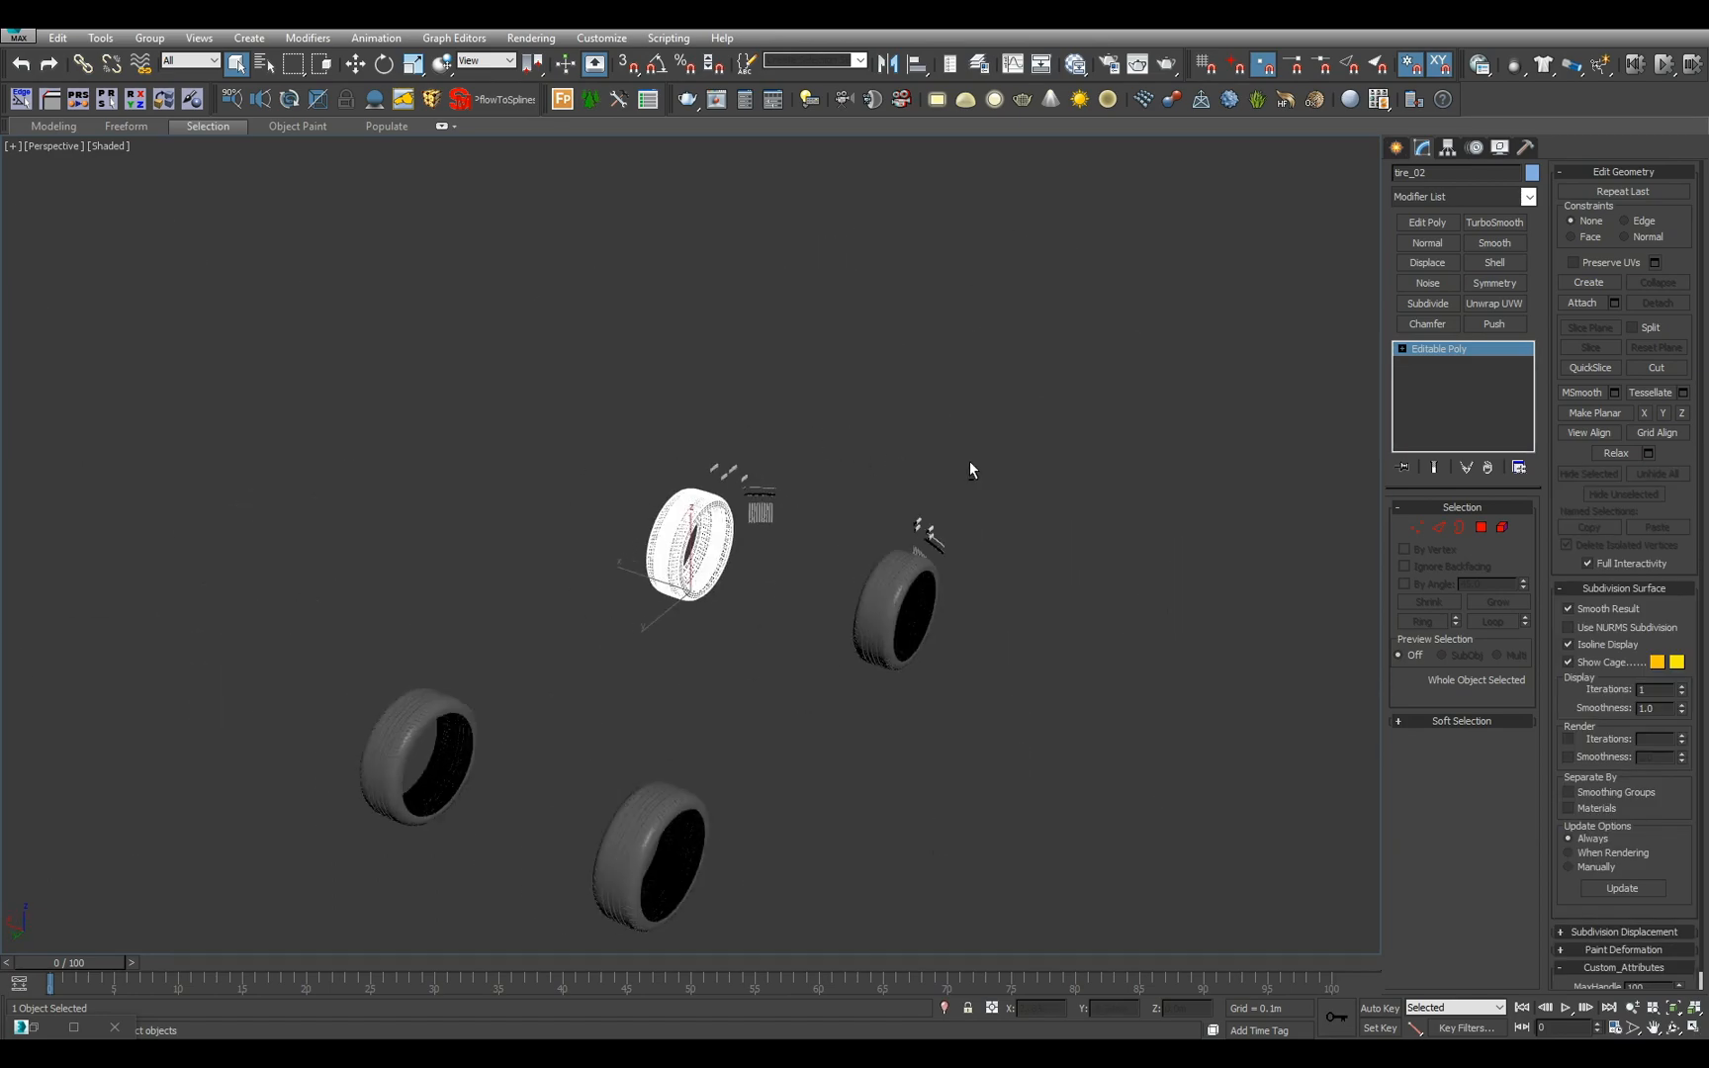
{"action": "left_click", "coordinate": [903, 478]}
{"action": "key", "text": "h"}
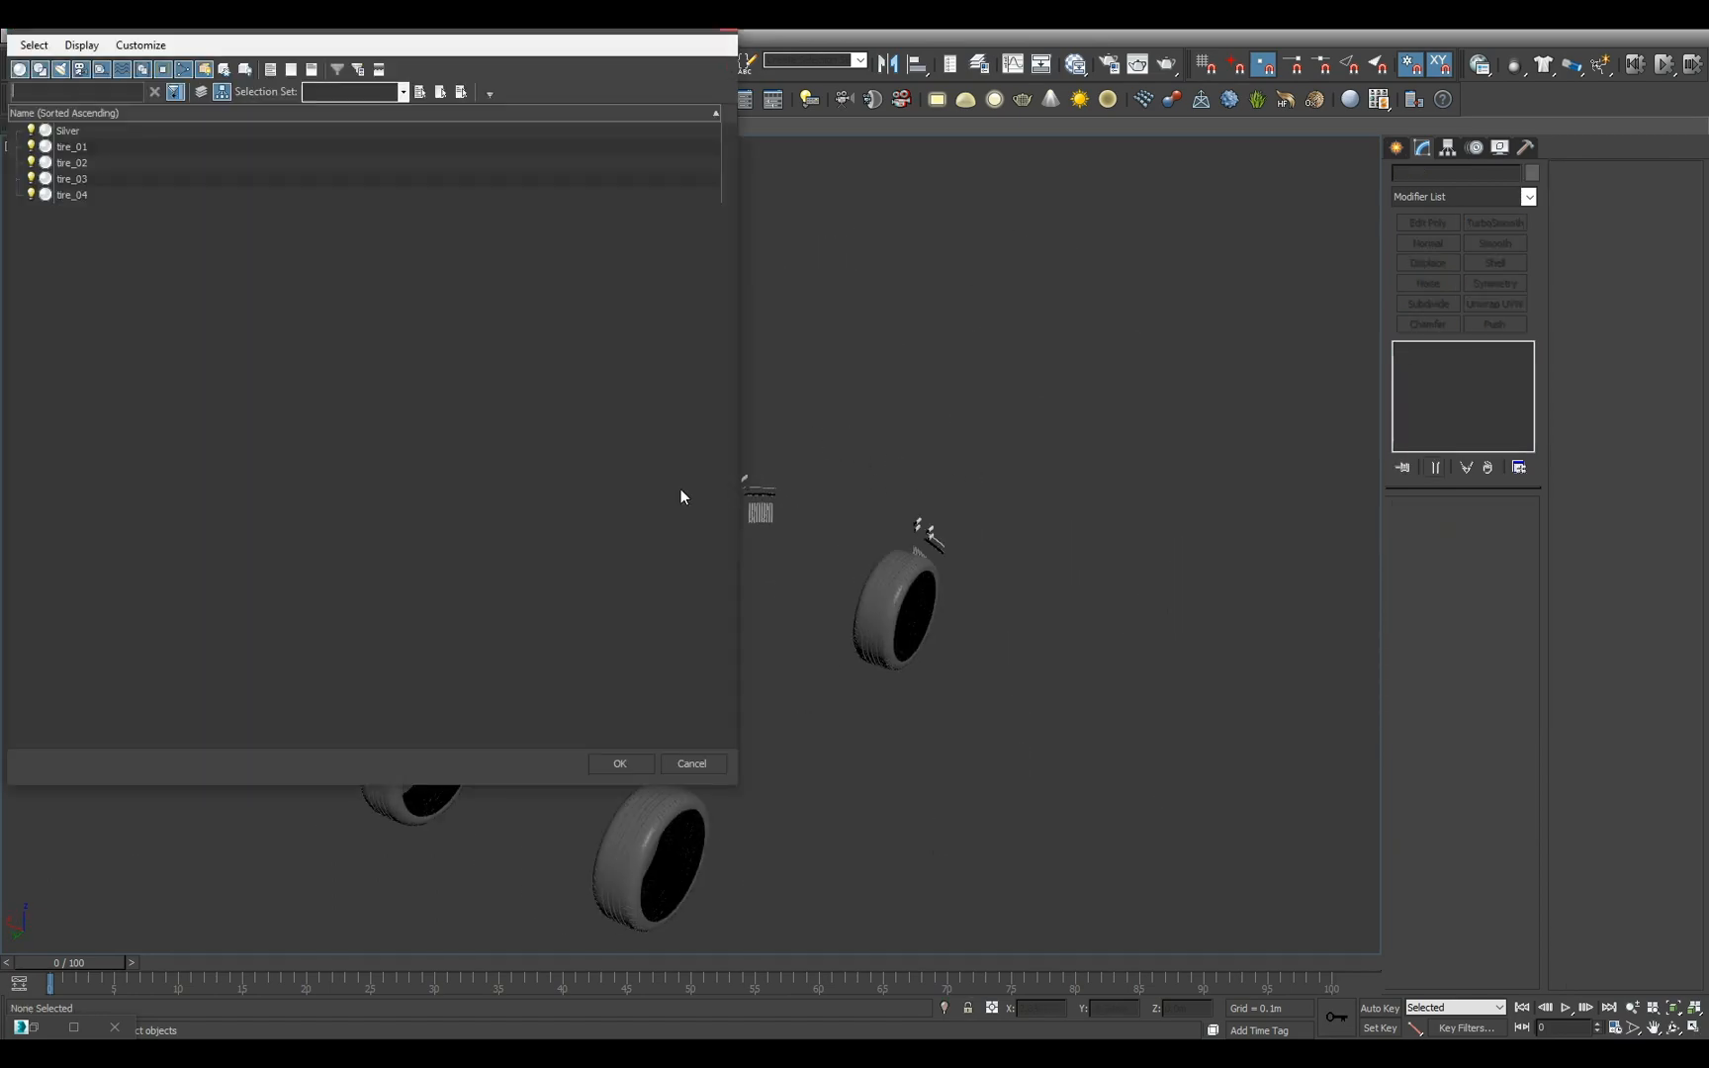
{"action": "left_click", "coordinate": [142, 149]}
{"action": "left_click", "coordinate": [123, 195], "text": "shift"}
{"action": "left_click", "coordinate": [621, 763]}
{"action": "key", "text": "z"}
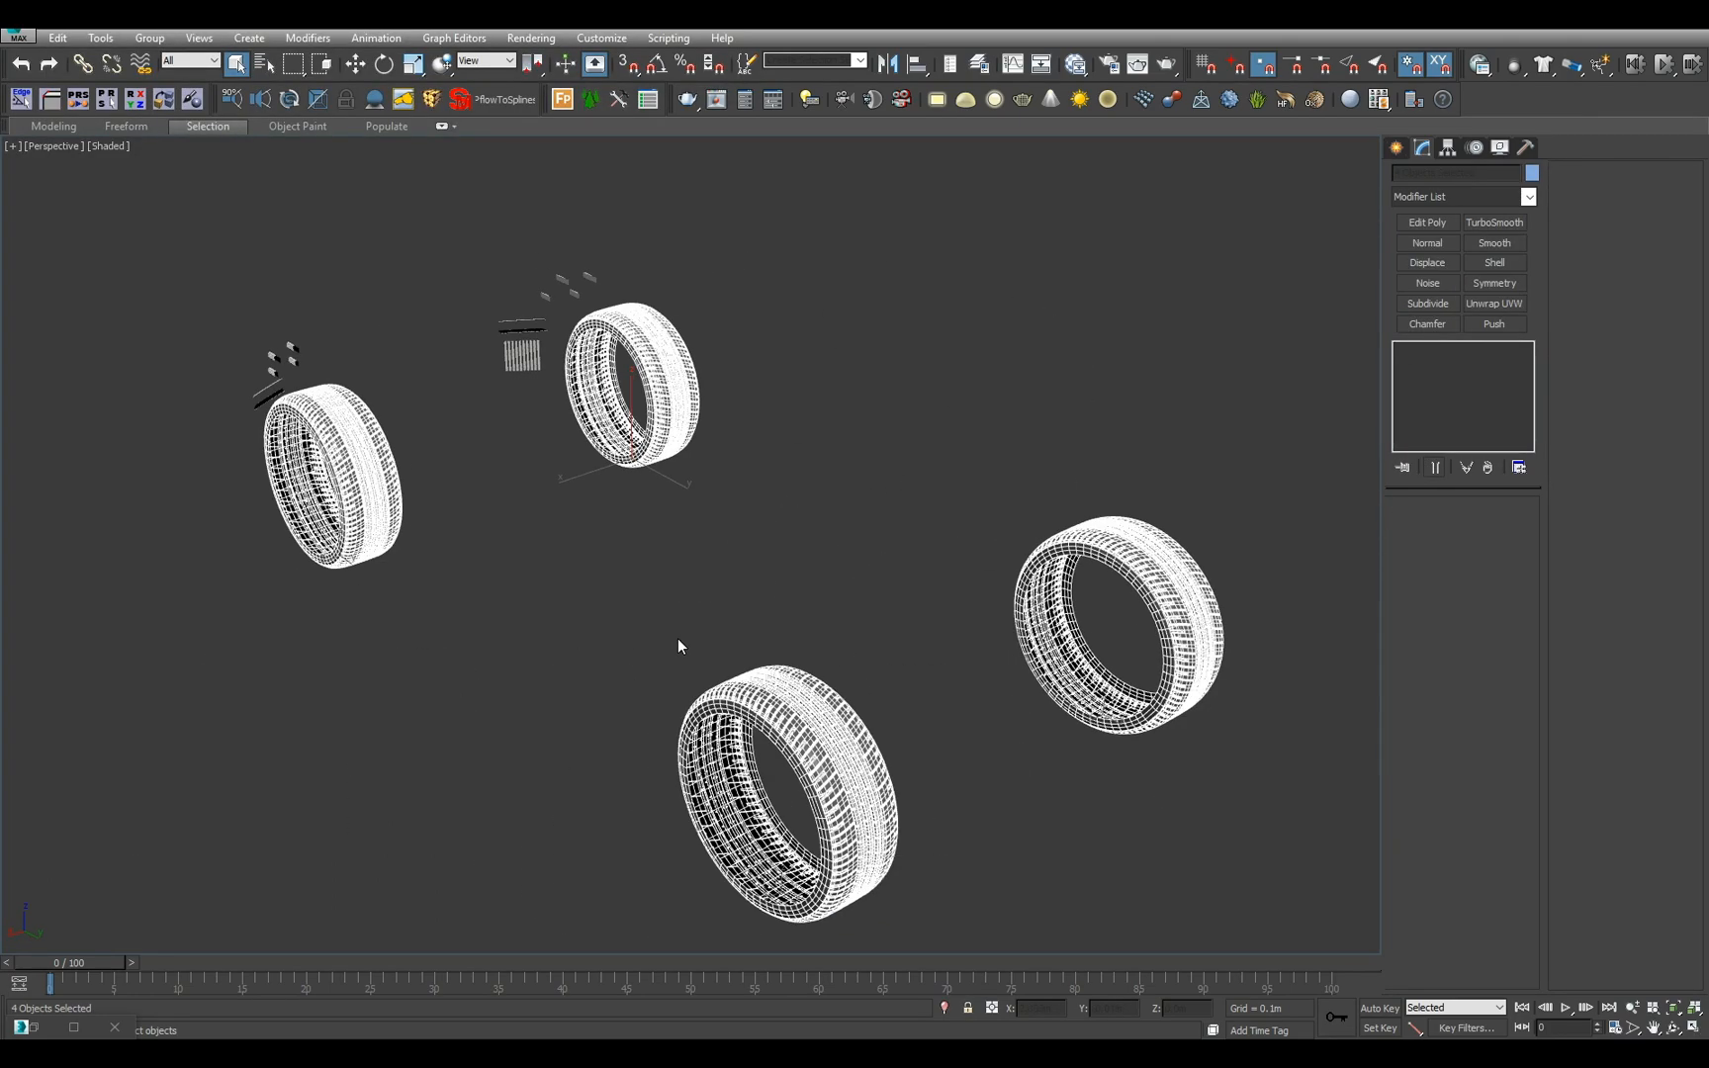
{"action": "left_click", "coordinate": [679, 617]}
{"action": "left_click_drag", "start_coordinate": [178, 269], "coordinate": [1303, 970]}
{"action": "middle_click_drag", "start_coordinate": [970, 851], "coordinate": [685, 571], "text": "alt"}
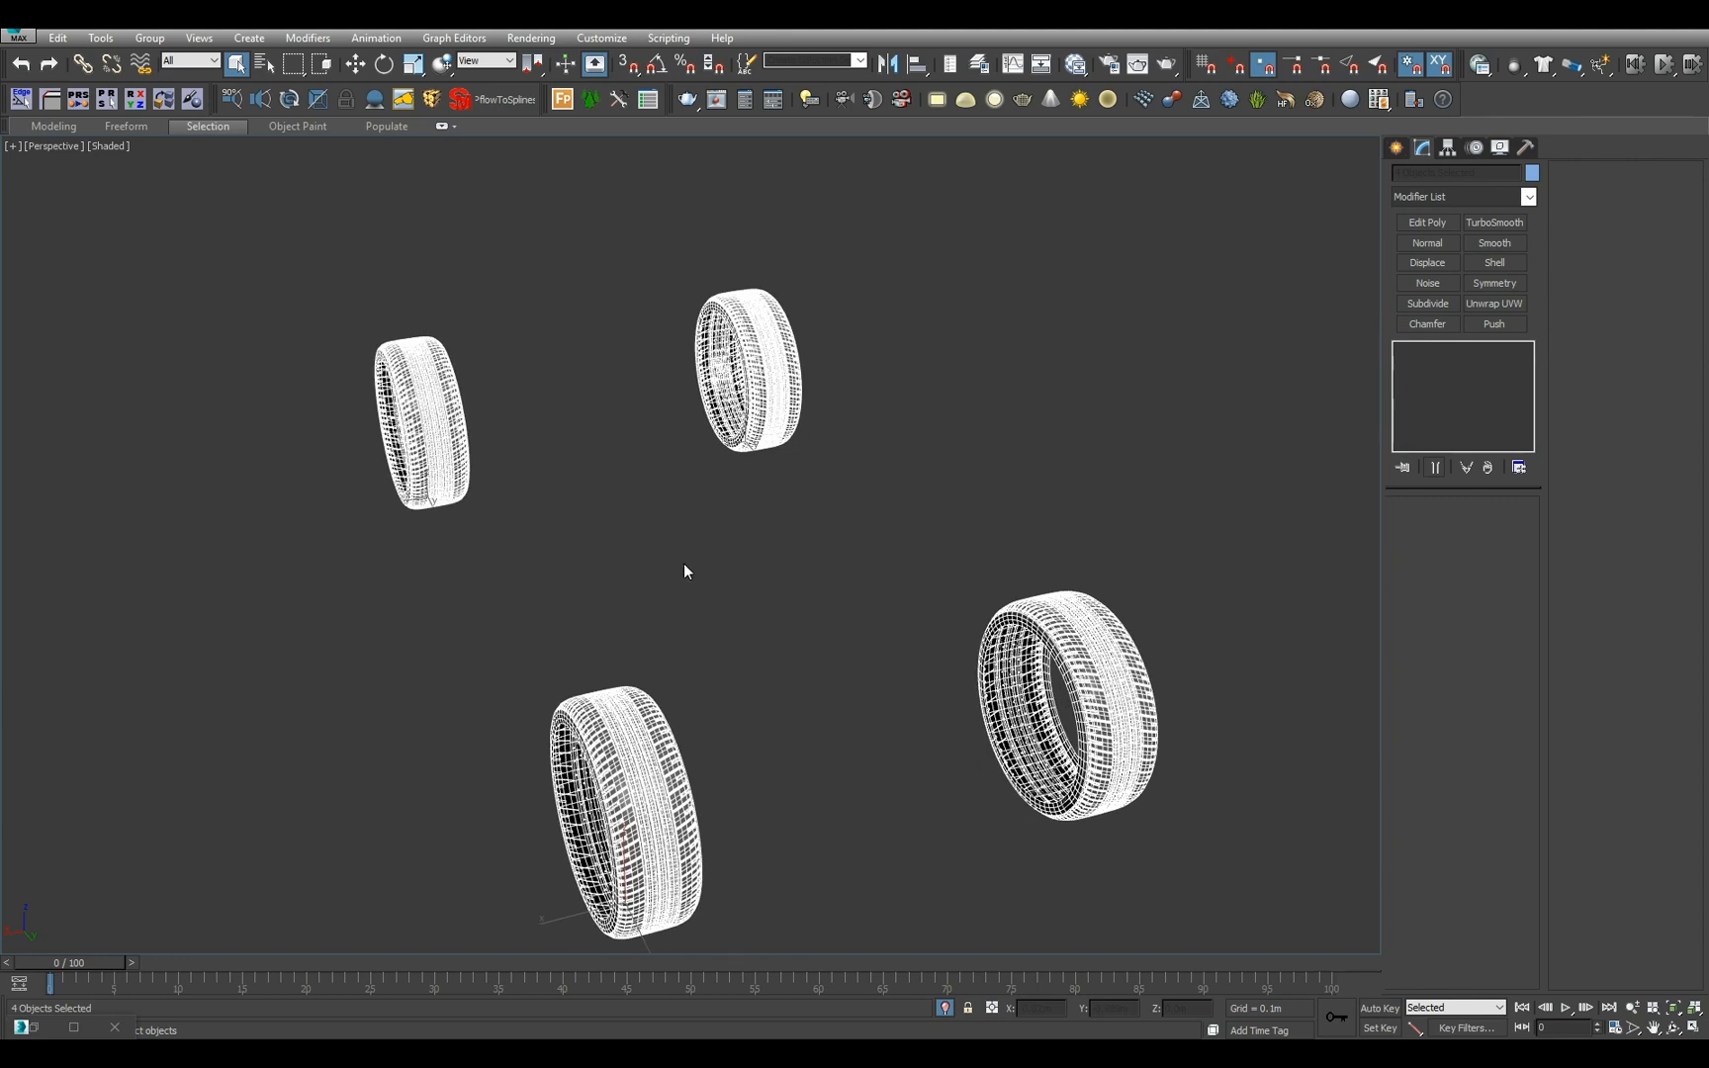
- Rename the four selected tires with the base name Wheel_Tire using the Rename Objects tool
{"action": "key", "text": "F2"}
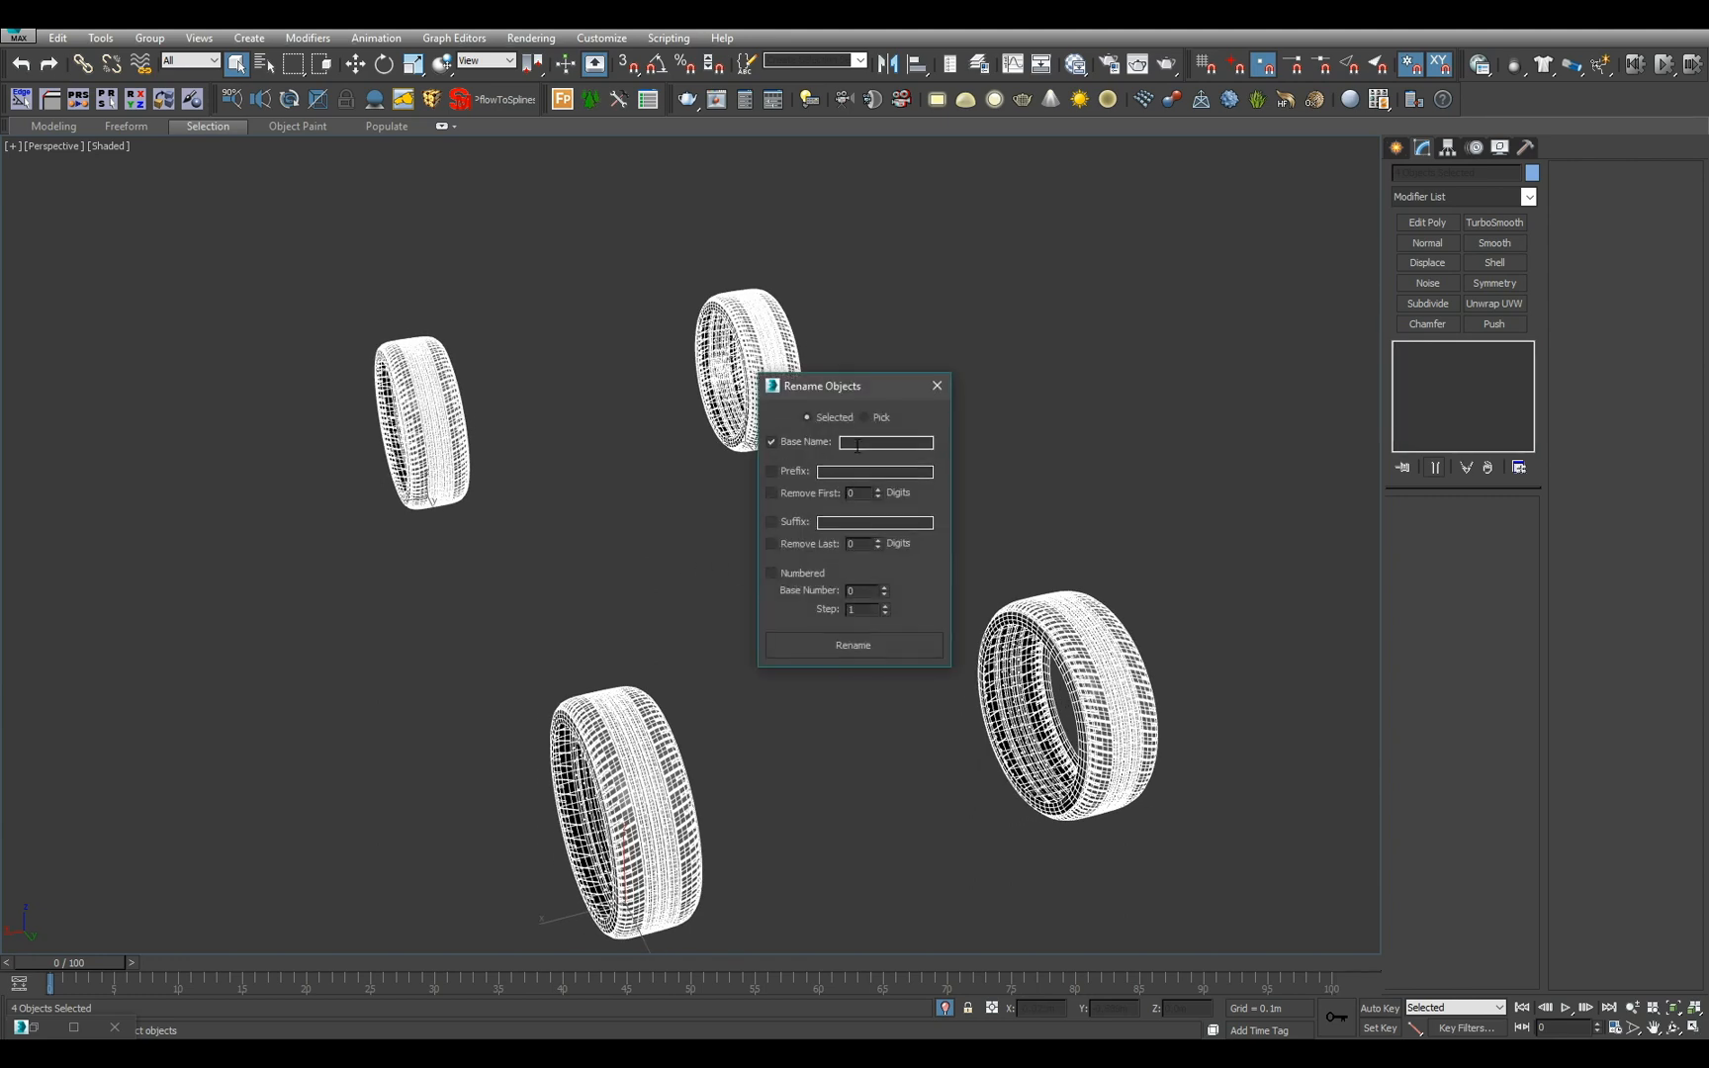
{"action": "left_click", "coordinate": [854, 443]}
{"action": "left_click", "coordinate": [834, 645]}
- Apply the suffix _FL to the front-left tire without changing its base name
{"action": "left_click", "coordinate": [821, 522]}
{"action": "left_click", "coordinate": [451, 443]}
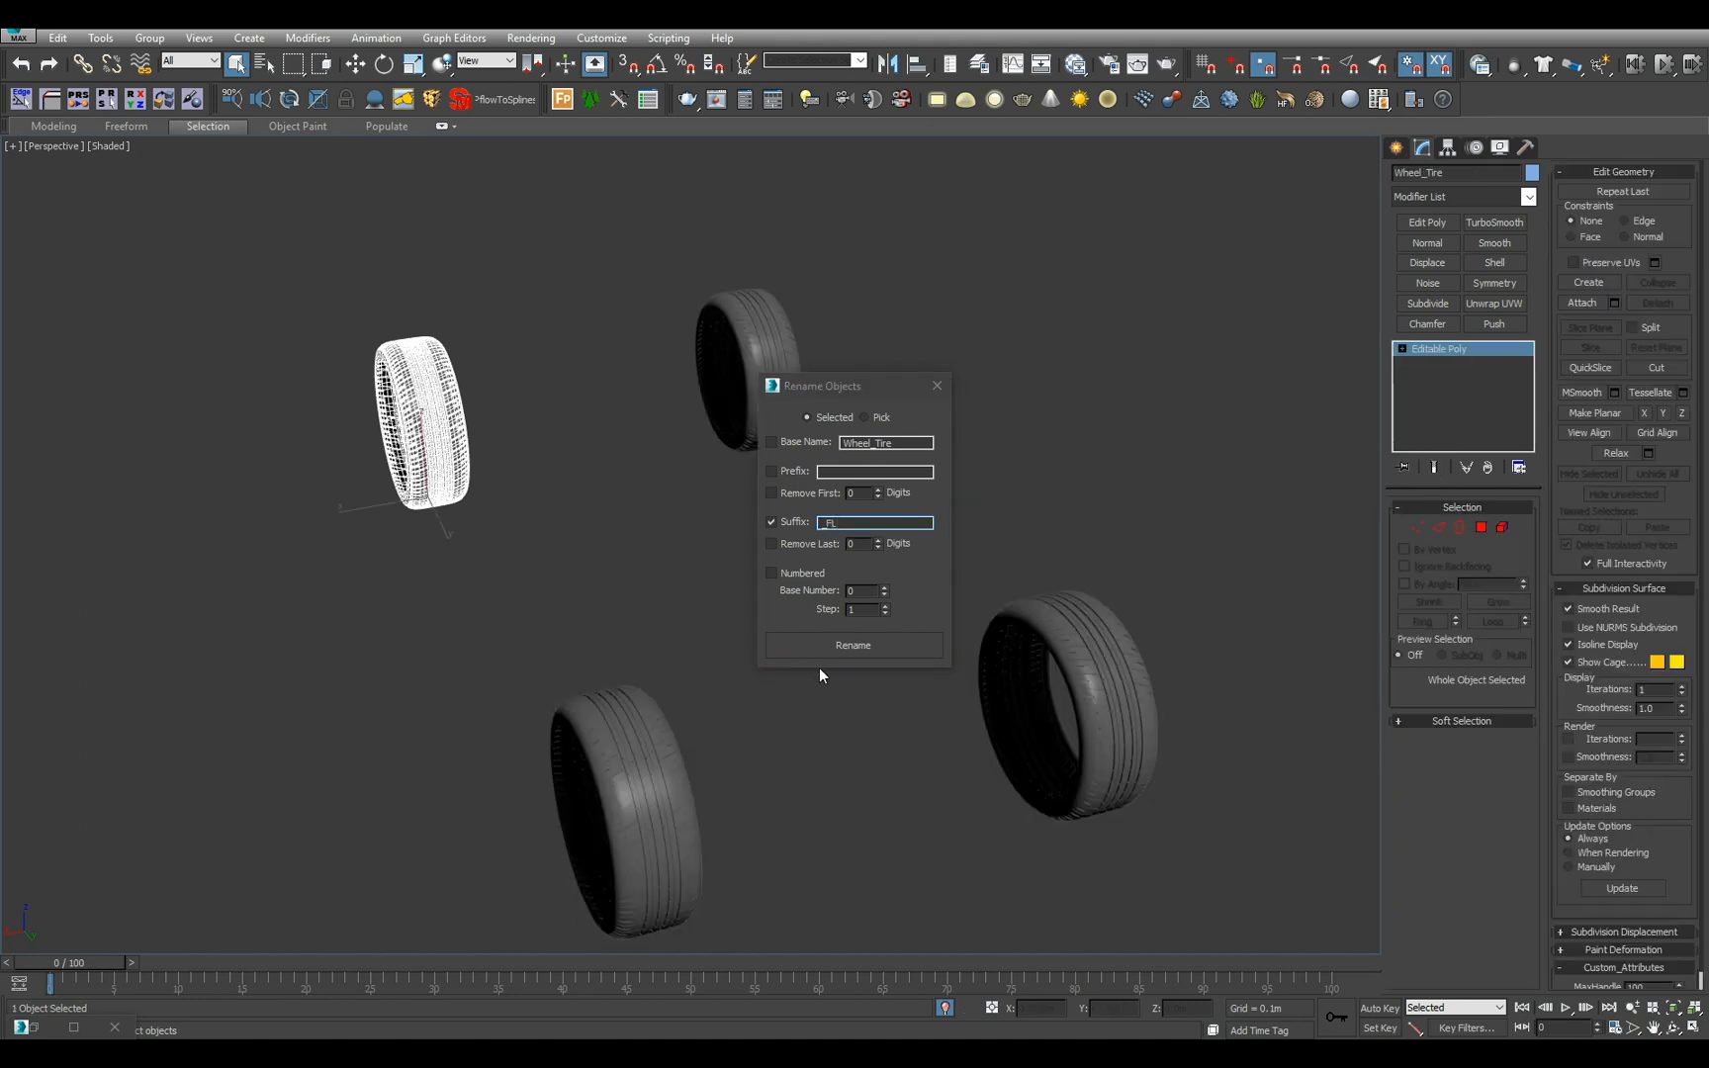
{"action": "left_click", "coordinate": [833, 650]}
- Apply the suffix _FR to the front-right tire
{"action": "left_click", "coordinate": [703, 327]}
{"action": "left_click", "coordinate": [851, 527]}
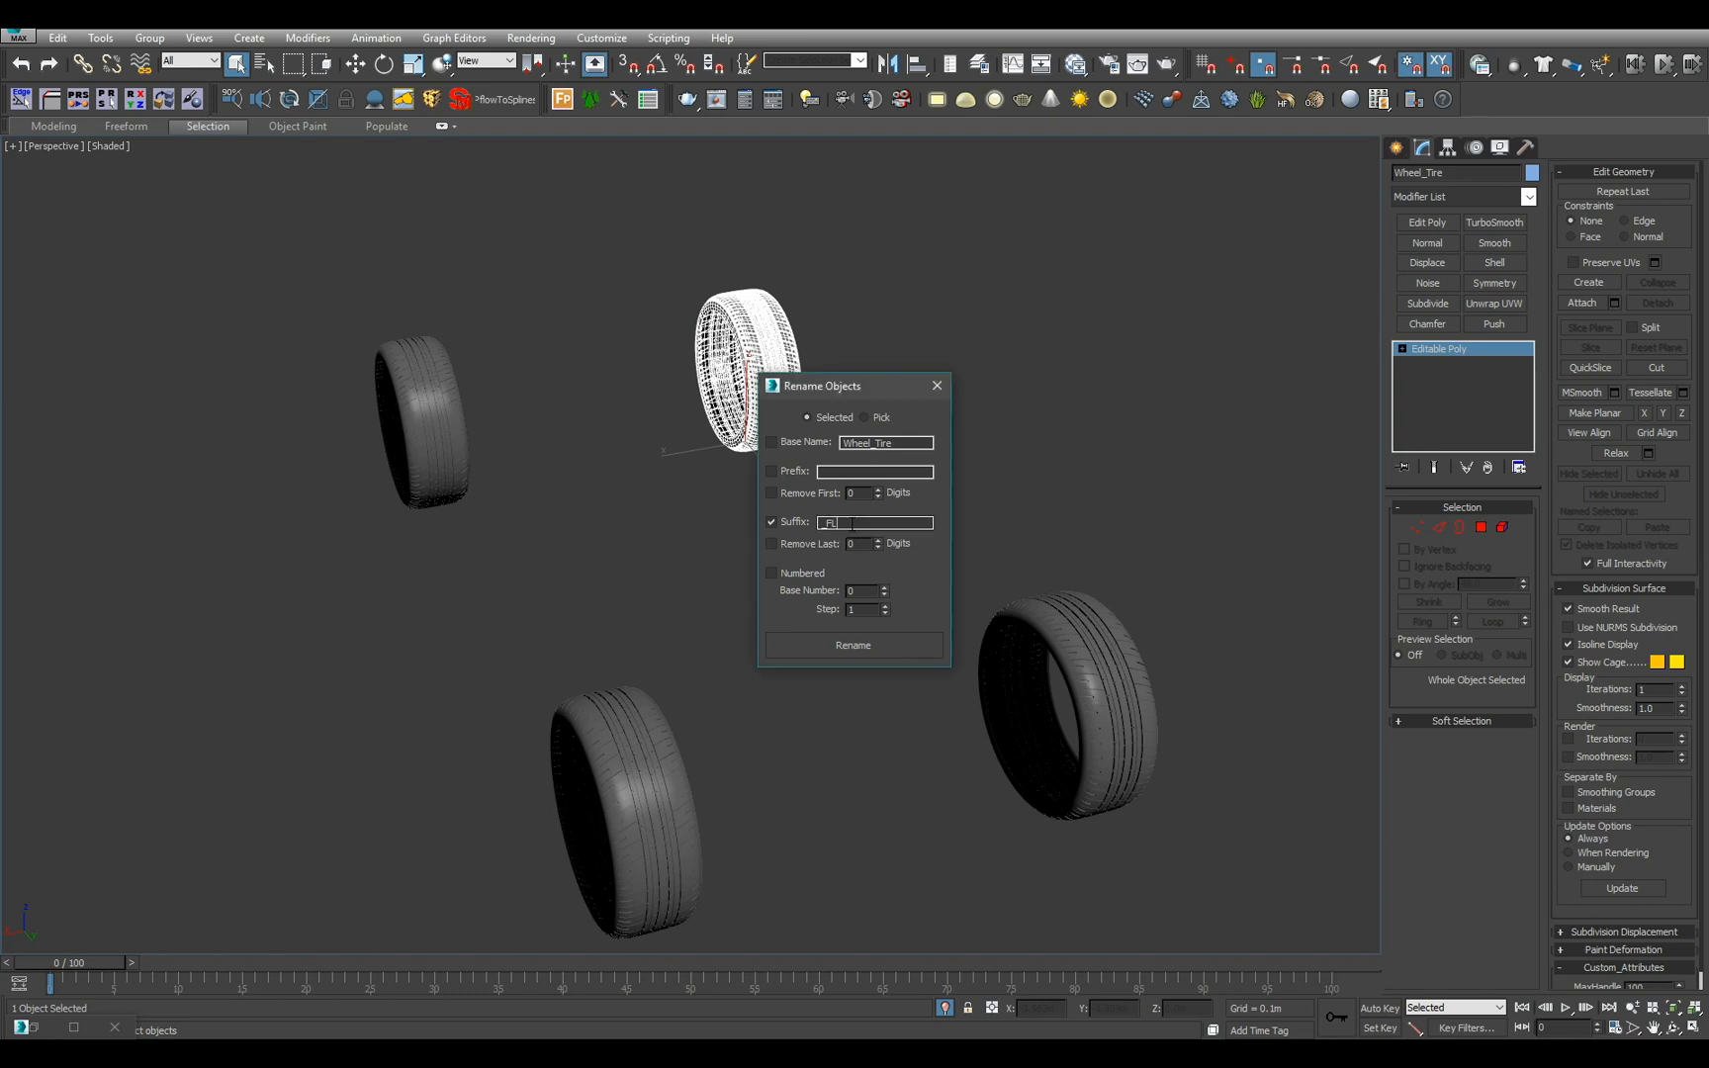
{"action": "key", "text": "BackSpace"}
{"action": "left_click", "coordinate": [867, 642]}
- Apply the suffix _RR to the rear-right tire
{"action": "left_click", "coordinate": [1014, 658]}
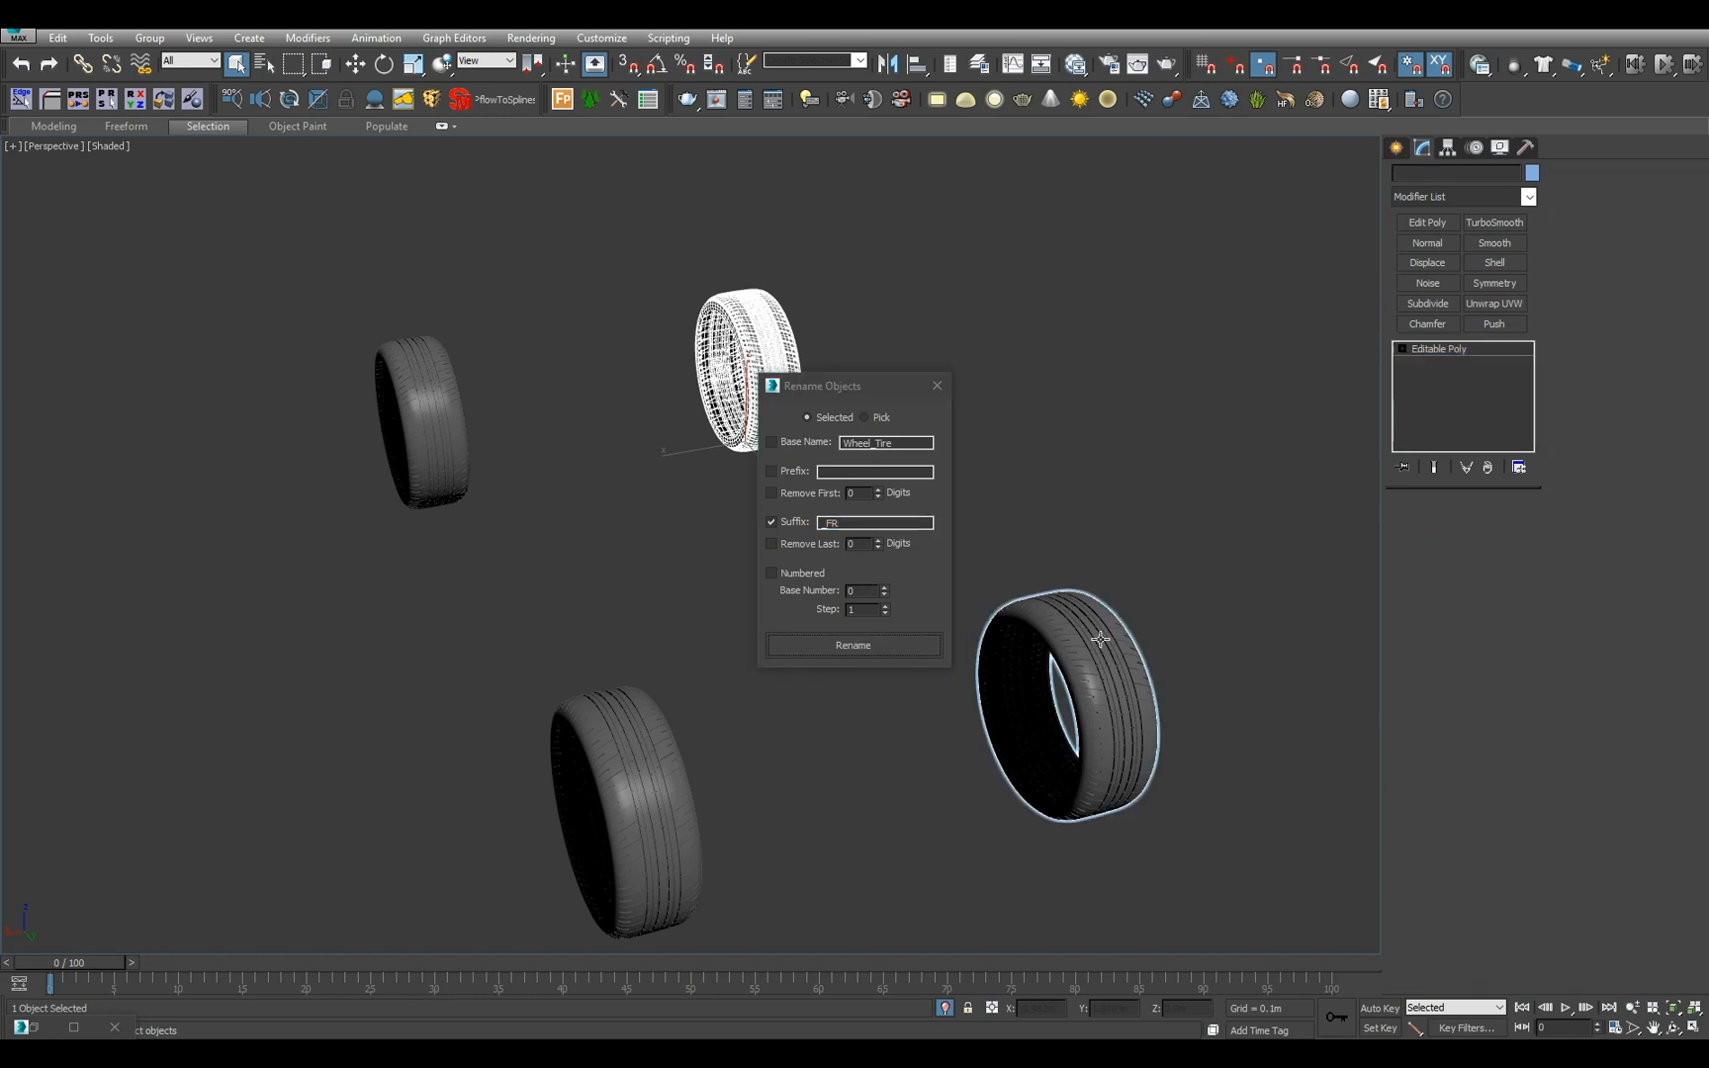
{"action": "left_click", "coordinate": [867, 523]}
{"action": "key", "text": "BackSpace"}
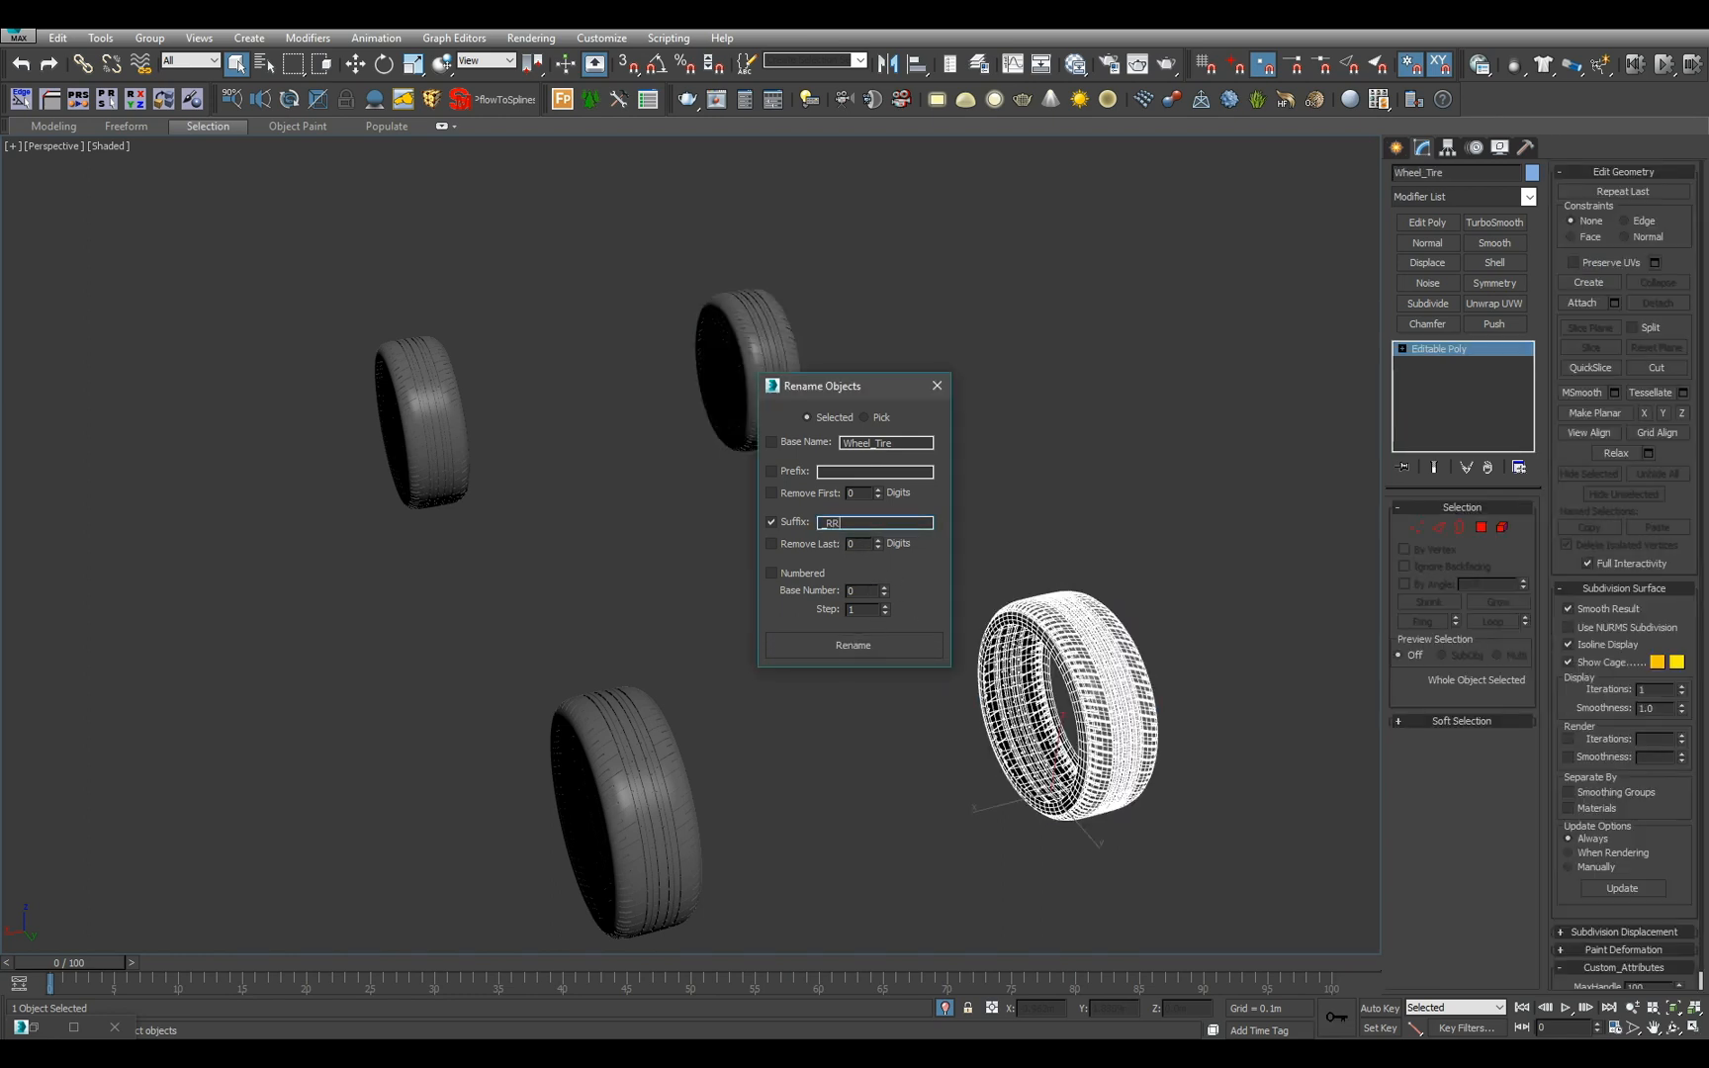
{"action": "left_click", "coordinate": [854, 645]}
- Apply the suffix _RL to the rear-left tire and close the rename dialog
{"action": "left_click", "coordinate": [649, 742]}
{"action": "left_click", "coordinate": [848, 524]}
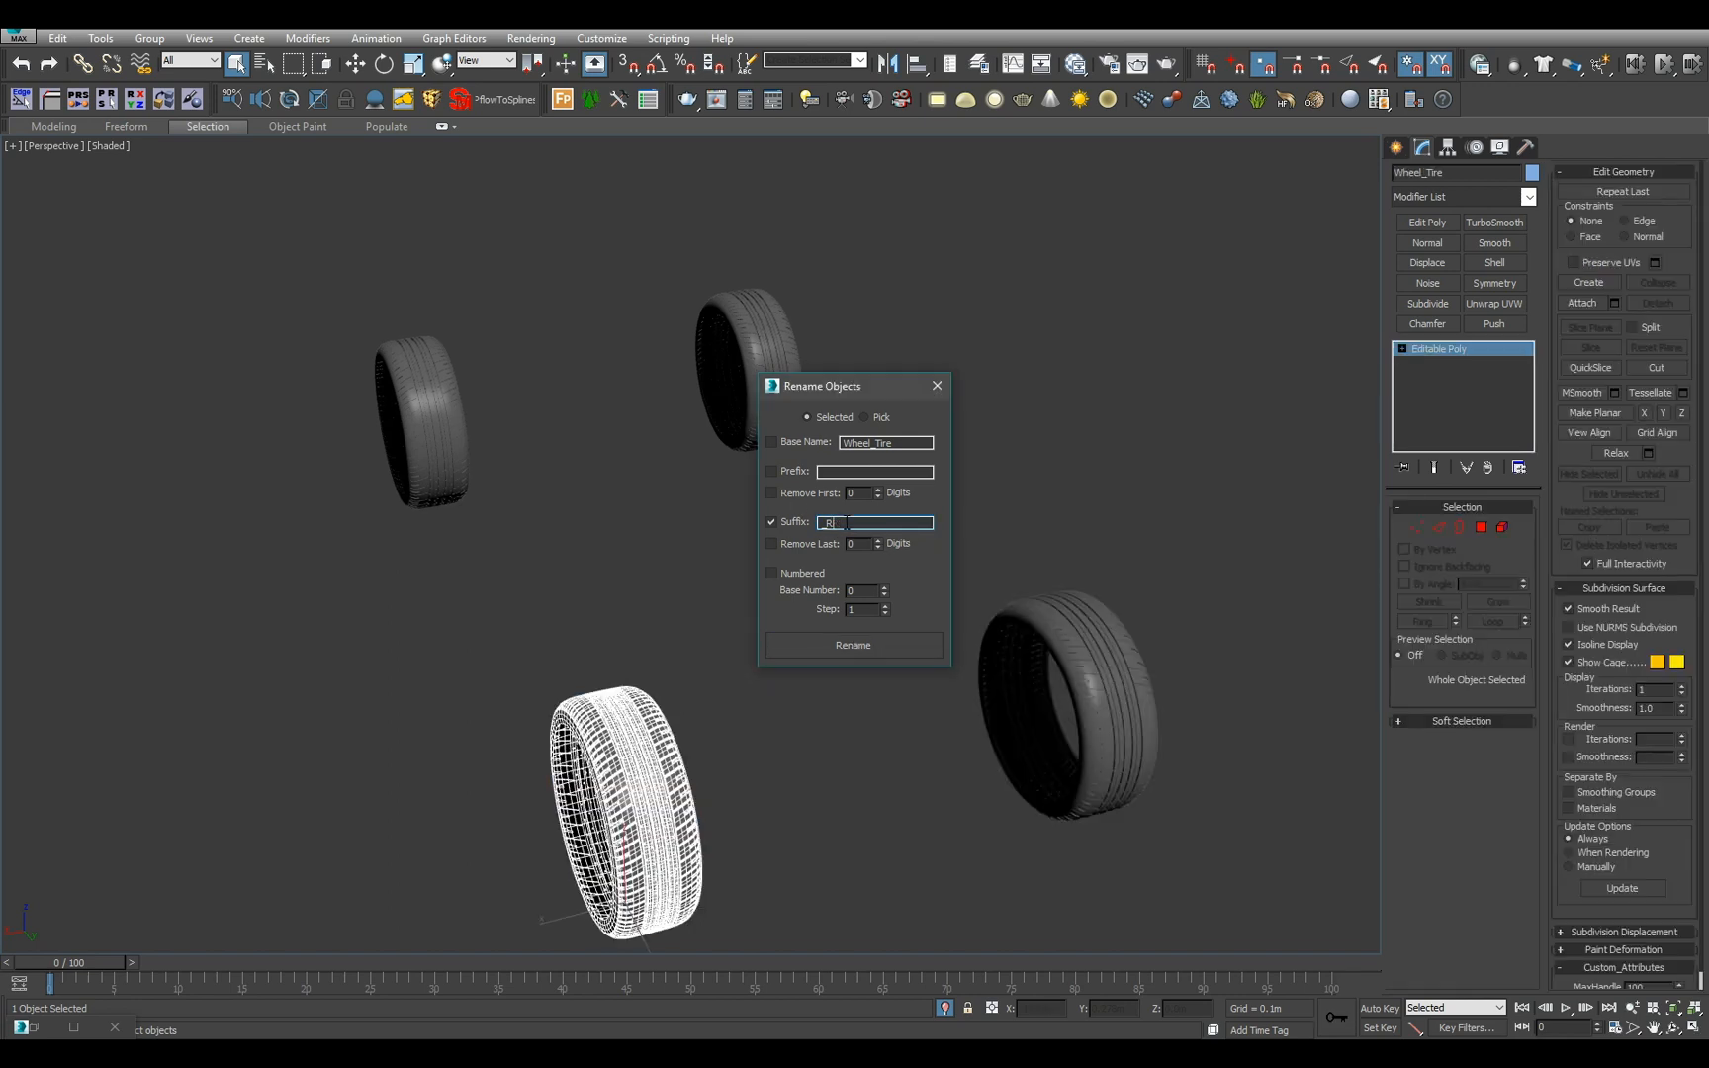
{"action": "key", "text": "BackSpace"}
{"action": "type", "text": "L"}
{"action": "left_click", "coordinate": [858, 646]}
{"action": "left_click", "coordinate": [940, 396]}
- Leave isolation and unhide all hidden objects from Black_Holdout to Wheel_Rim_Silver_RR
{"action": "left_click", "coordinate": [963, 534]}
{"action": "scroll", "coordinate": [962, 534], "scroll_direction": "down", "scroll_amount": 5}
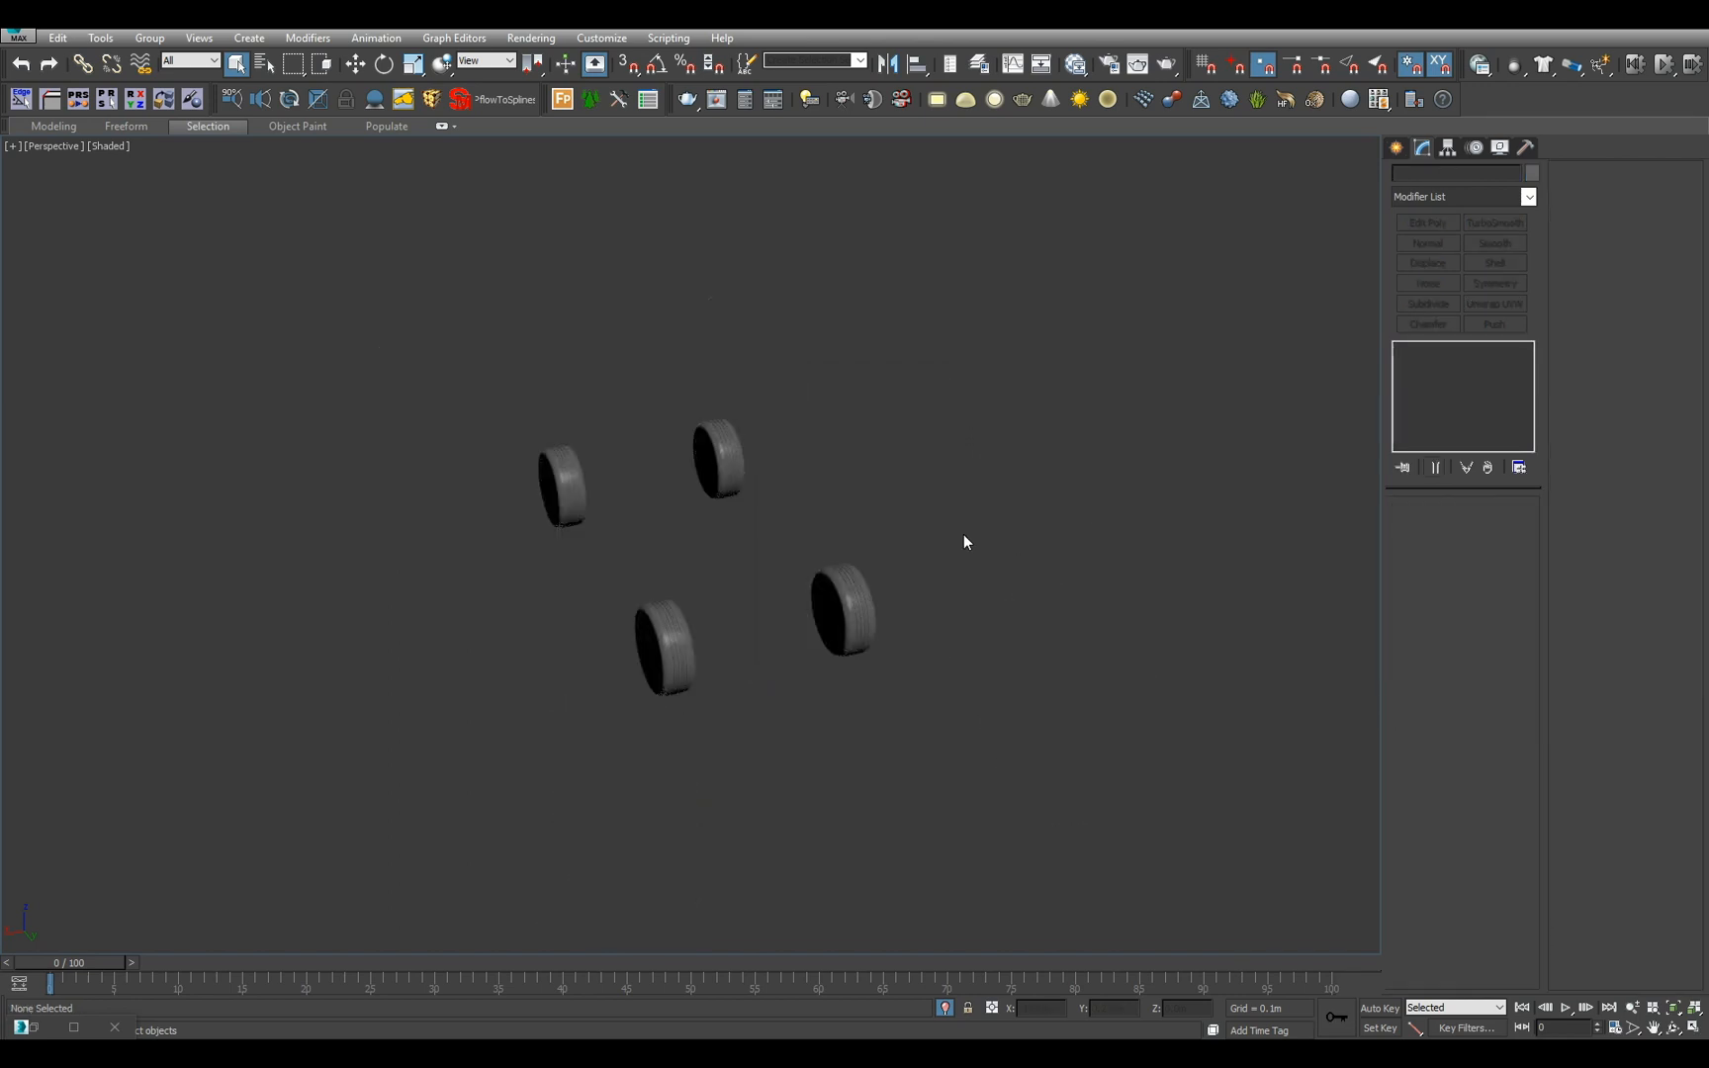
{"action": "middle_click_drag", "start_coordinate": [962, 534], "coordinate": [999, 546], "text": "alt"}
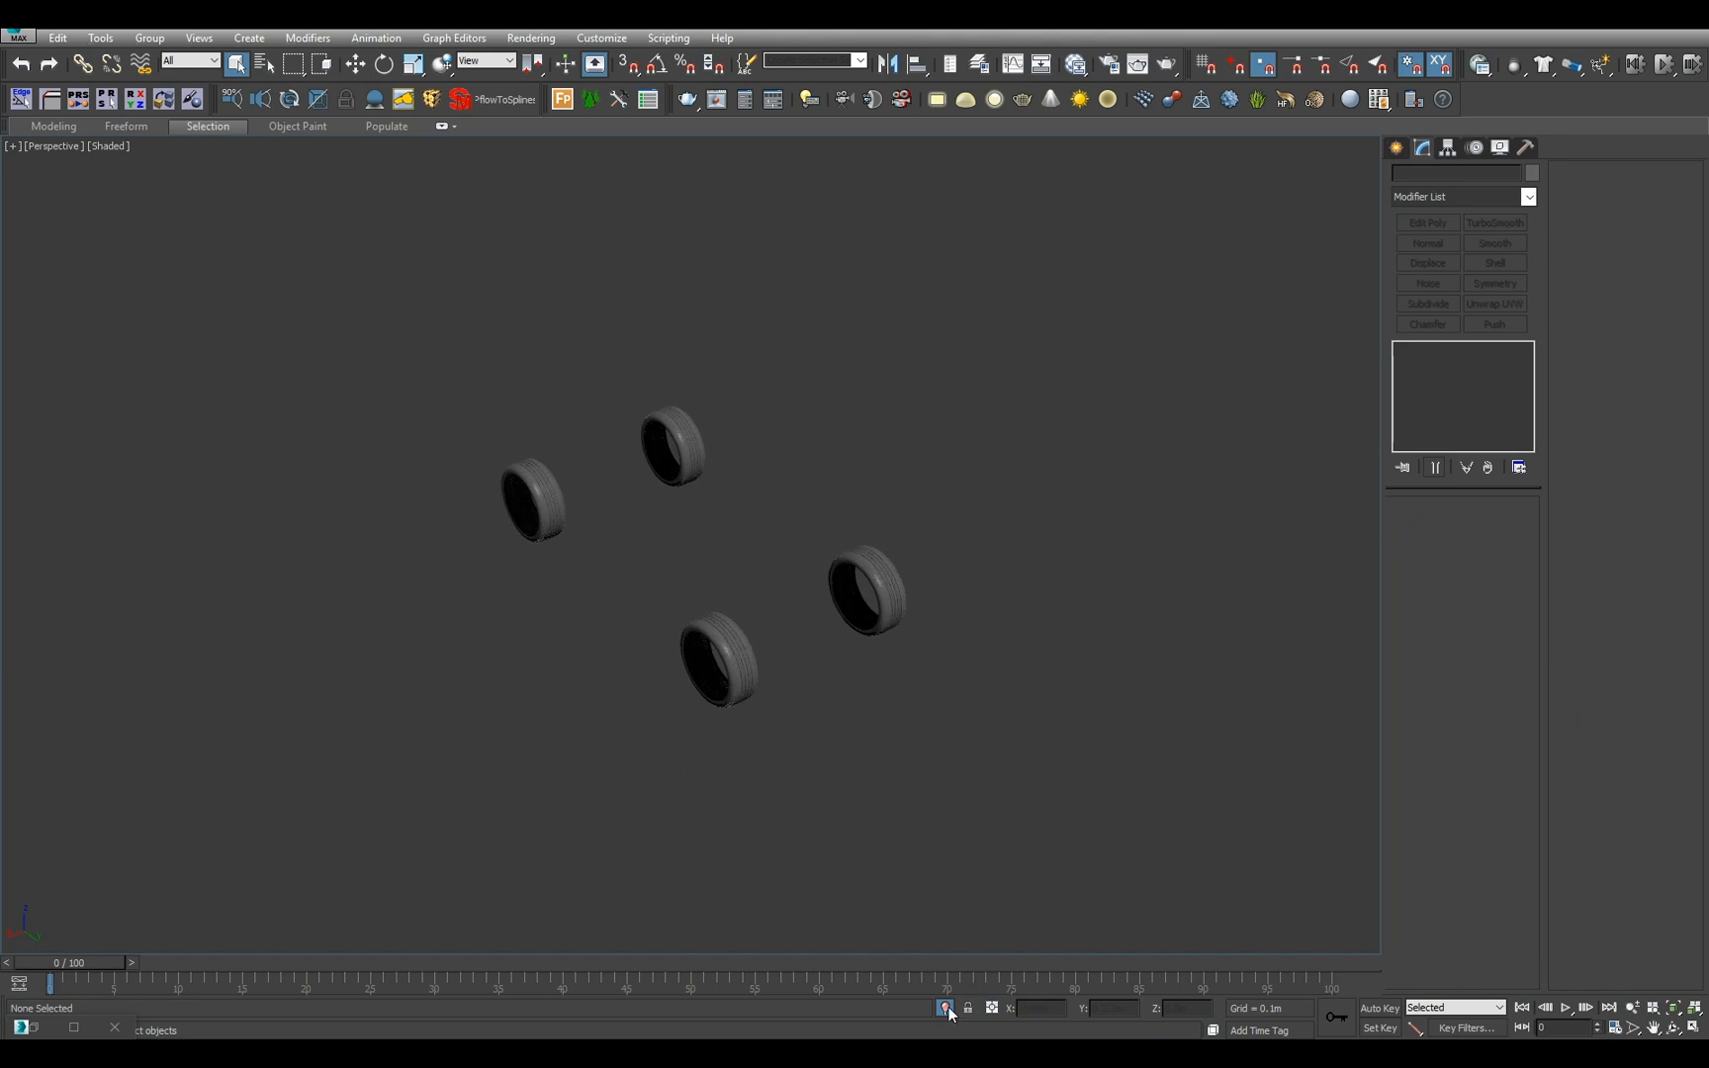
{"action": "scroll", "coordinate": [832, 740], "scroll_direction": "up", "scroll_amount": 5}
{"action": "key", "text": "5"}
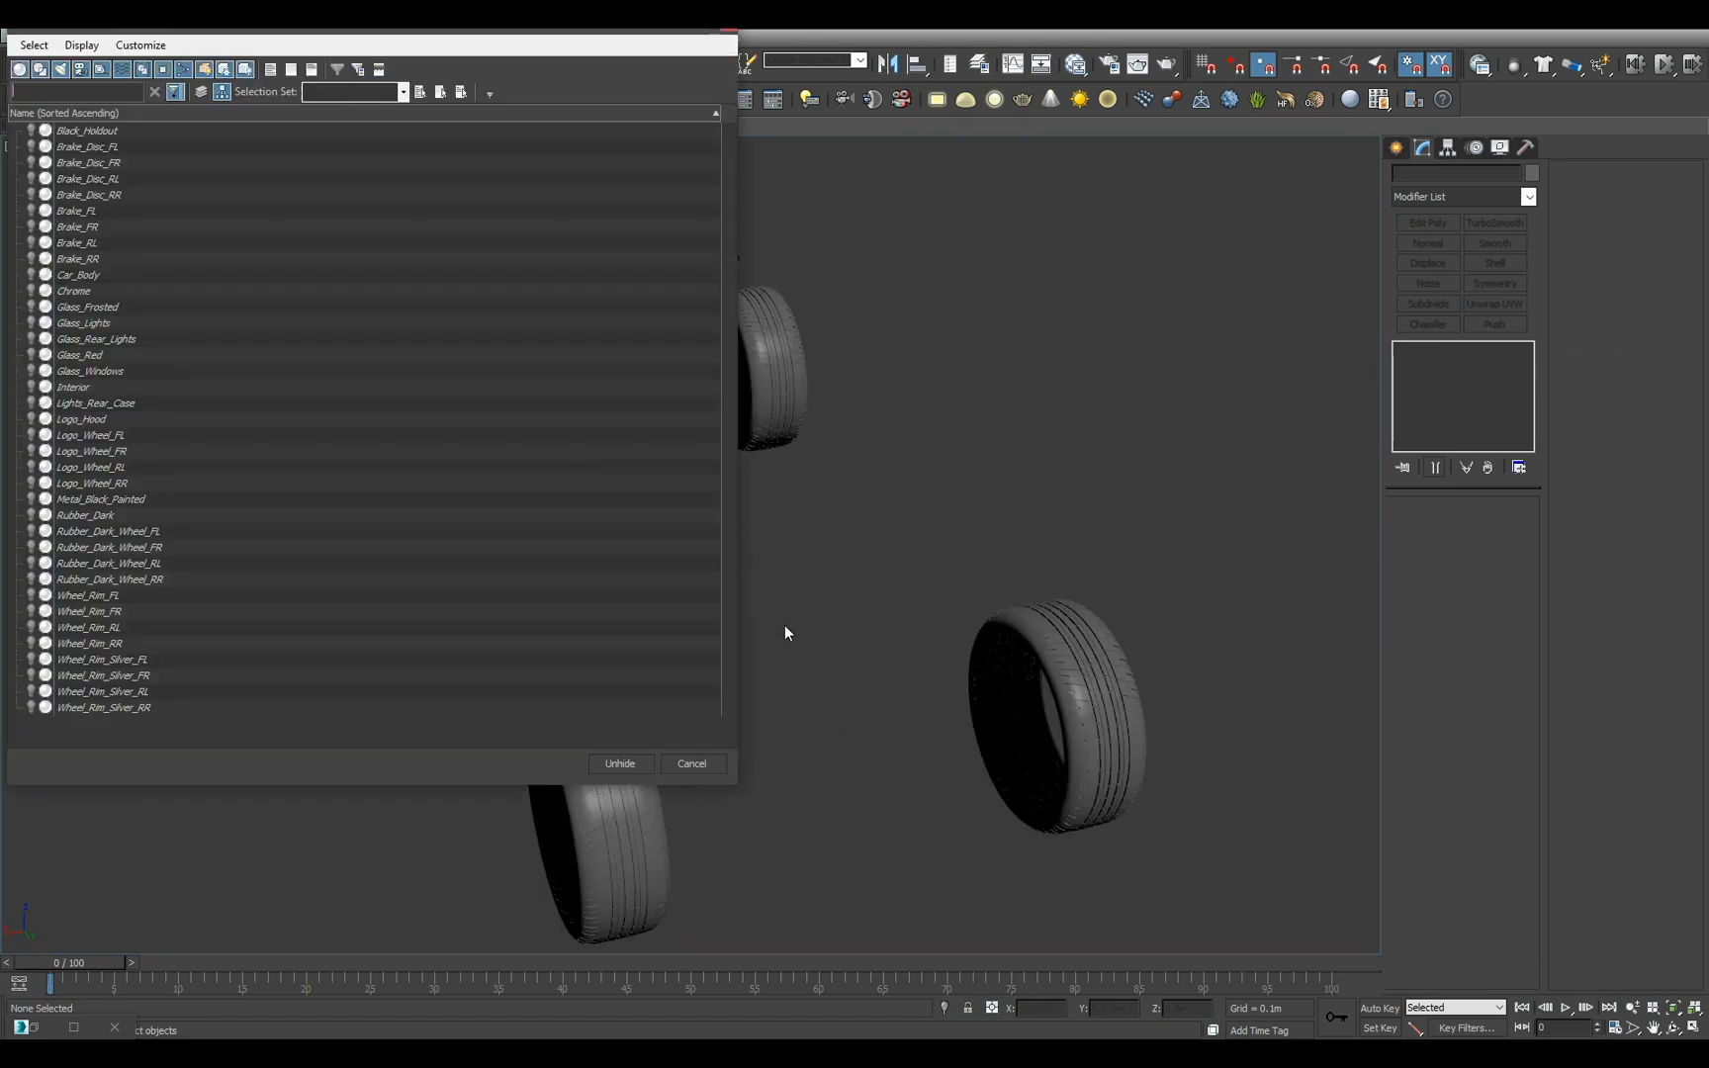
{"action": "left_click", "coordinate": [202, 133]}
{"action": "left_click", "coordinate": [233, 708], "text": "shift"}
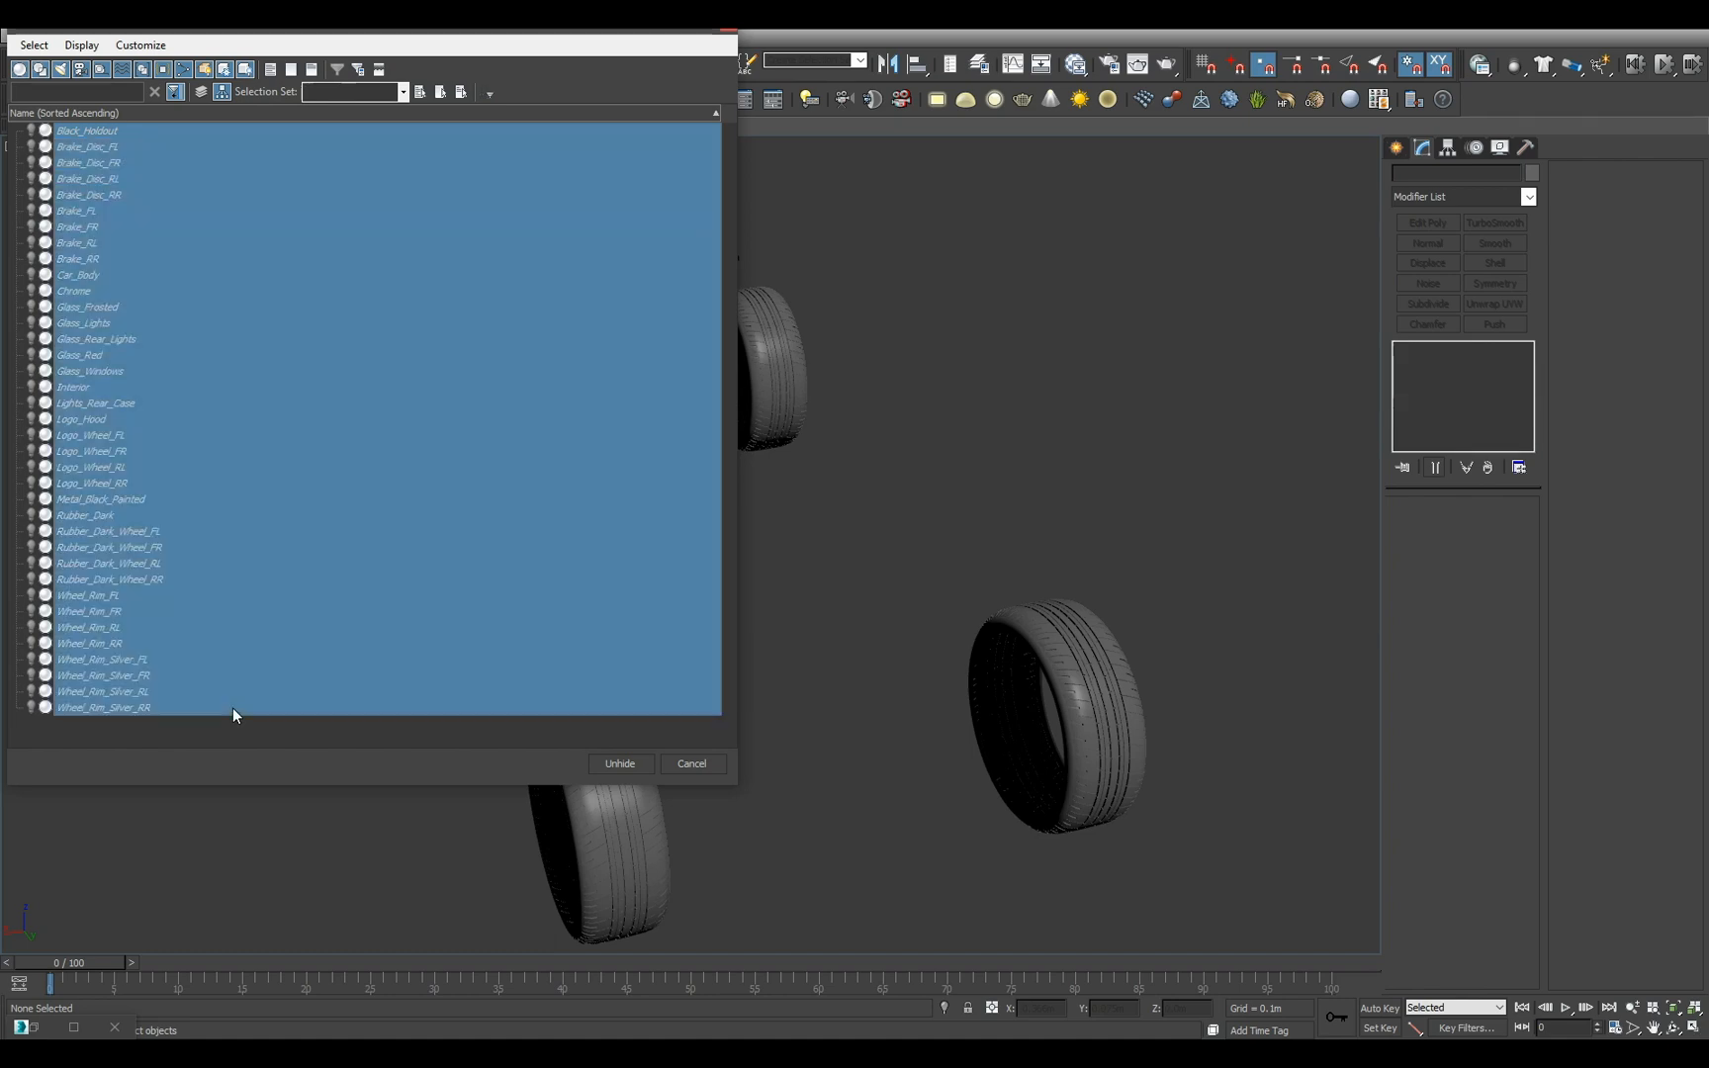
{"action": "left_click", "coordinate": [639, 764]}
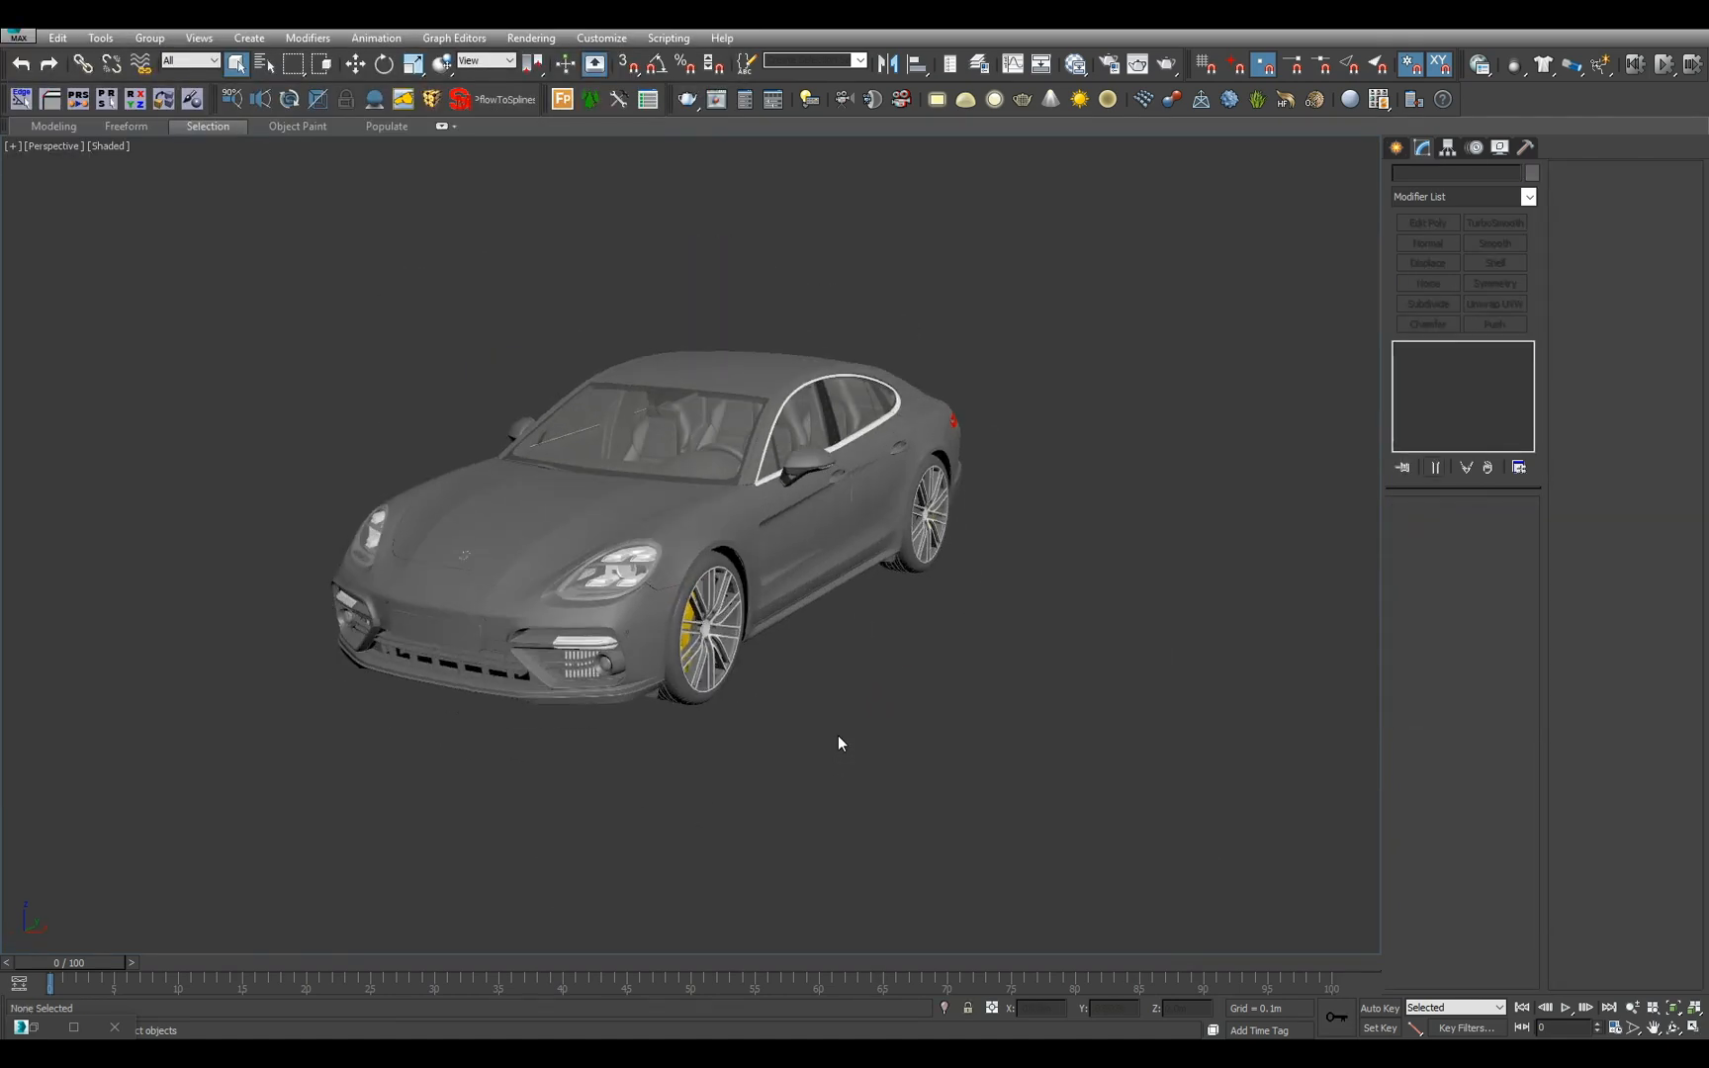
- Review the names of all car parts in the scene list and close it without selecting anything
{"action": "key", "text": "h"}
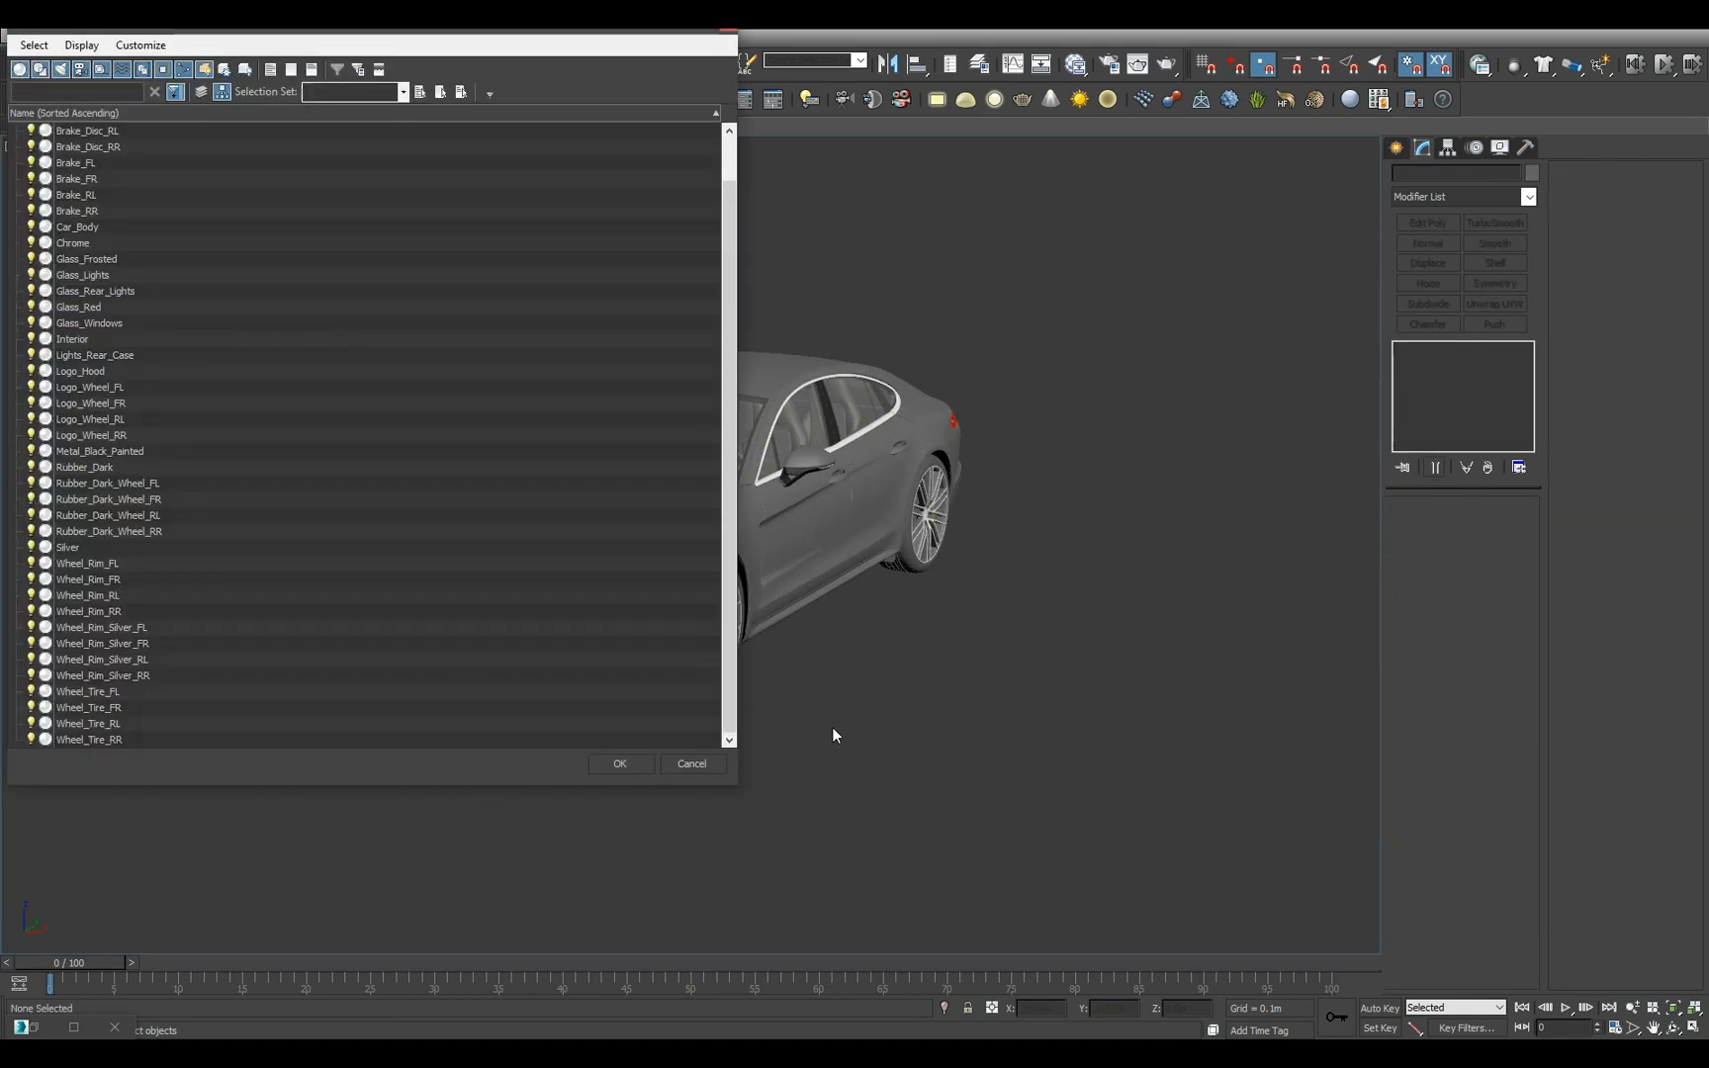
{"action": "left_click_drag", "start_coordinate": [733, 593], "coordinate": [730, 525]}
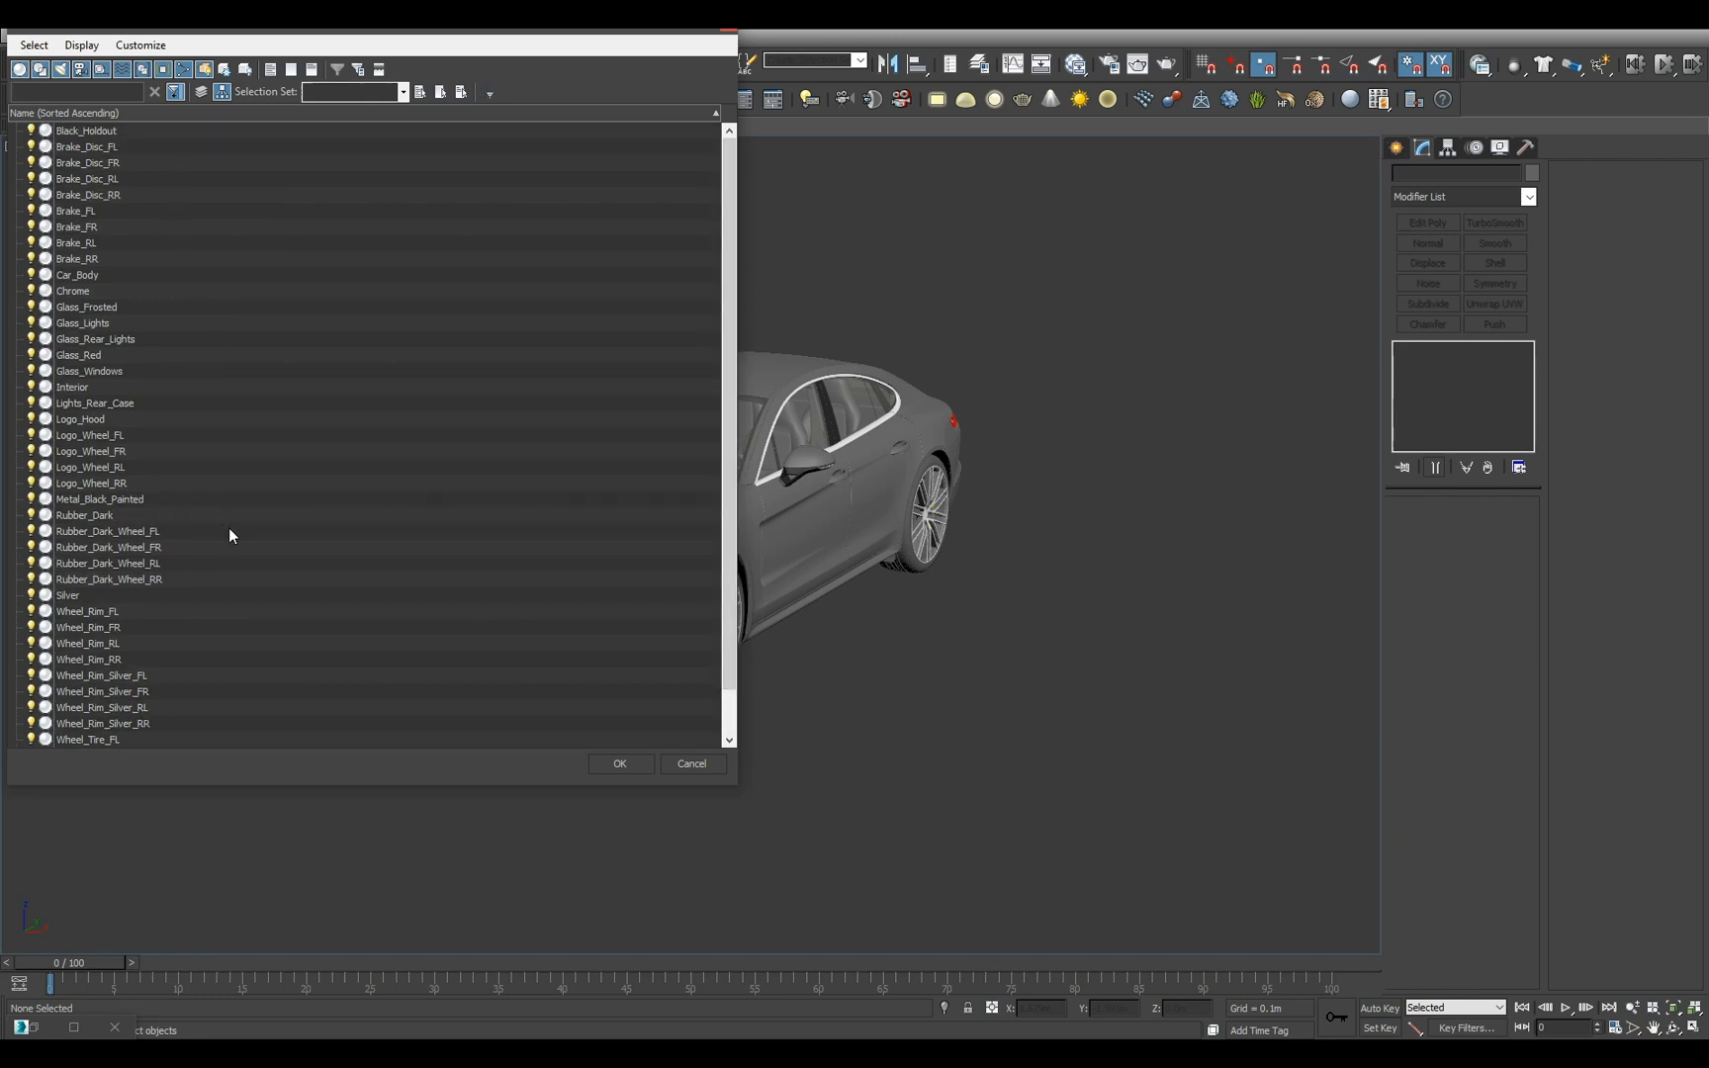
{"action": "left_click_drag", "start_coordinate": [737, 556], "coordinate": [737, 630]}
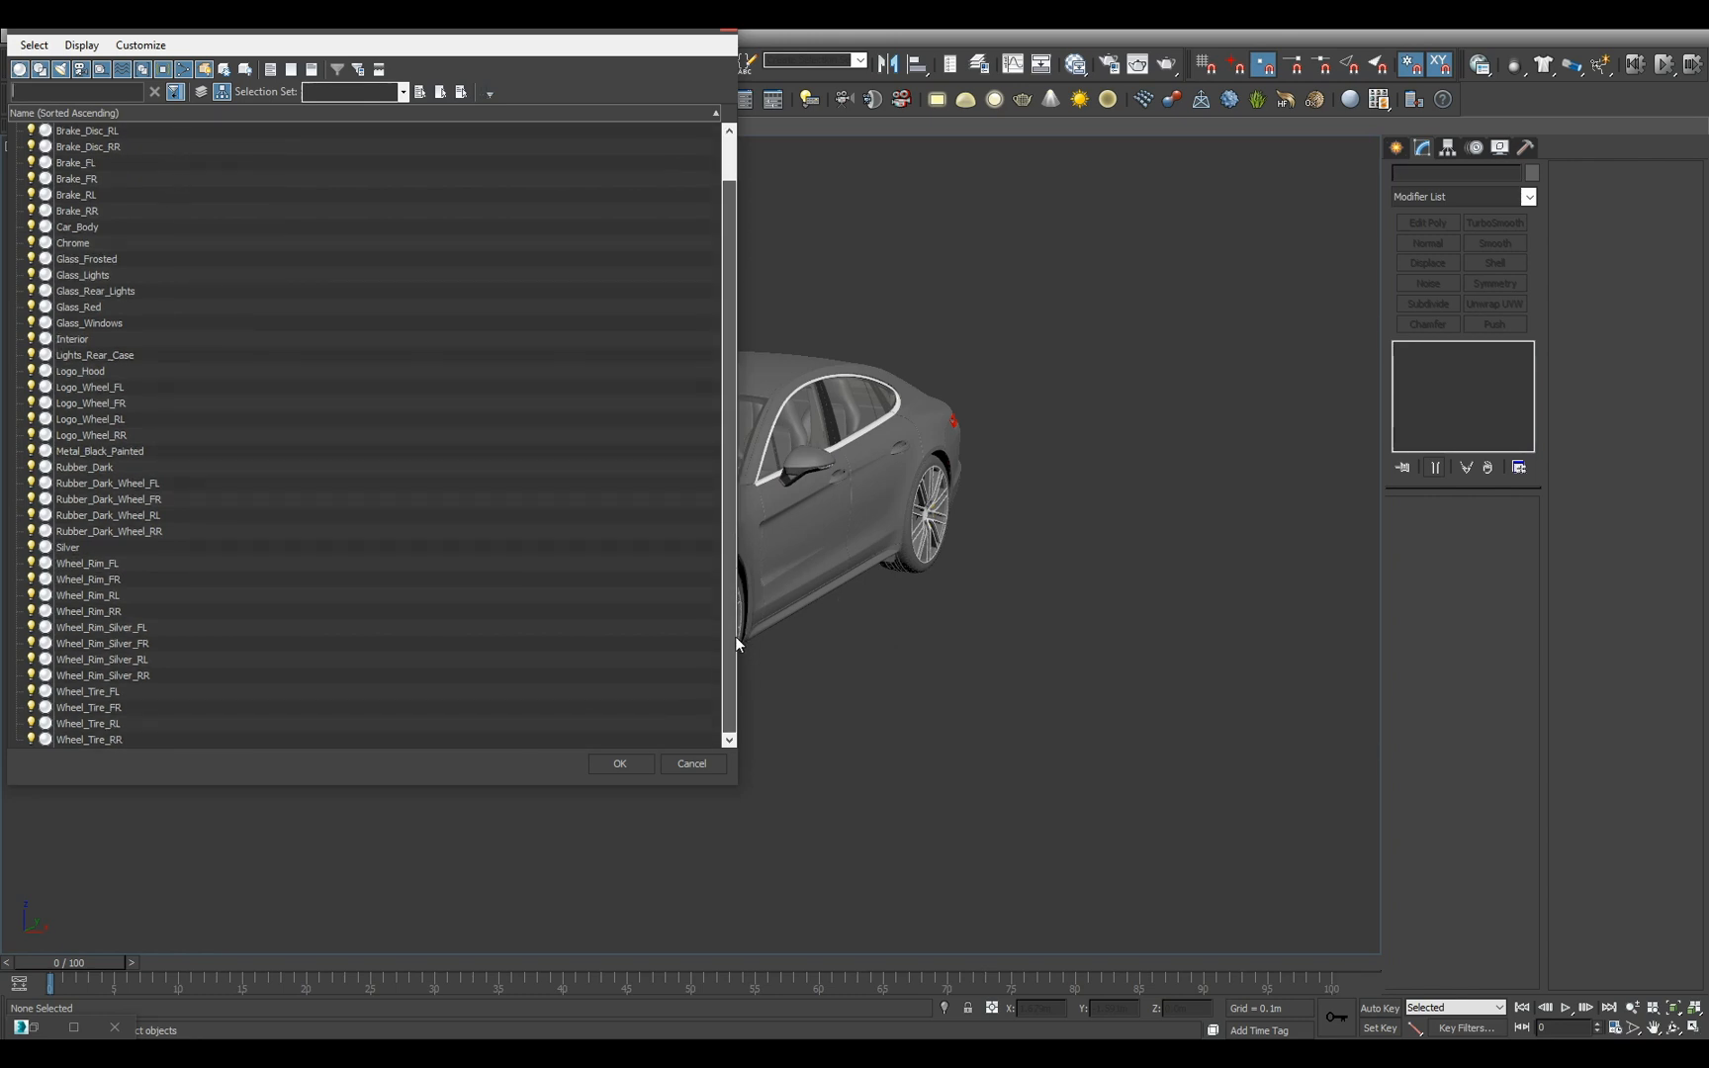
{"action": "left_click", "coordinate": [691, 764]}
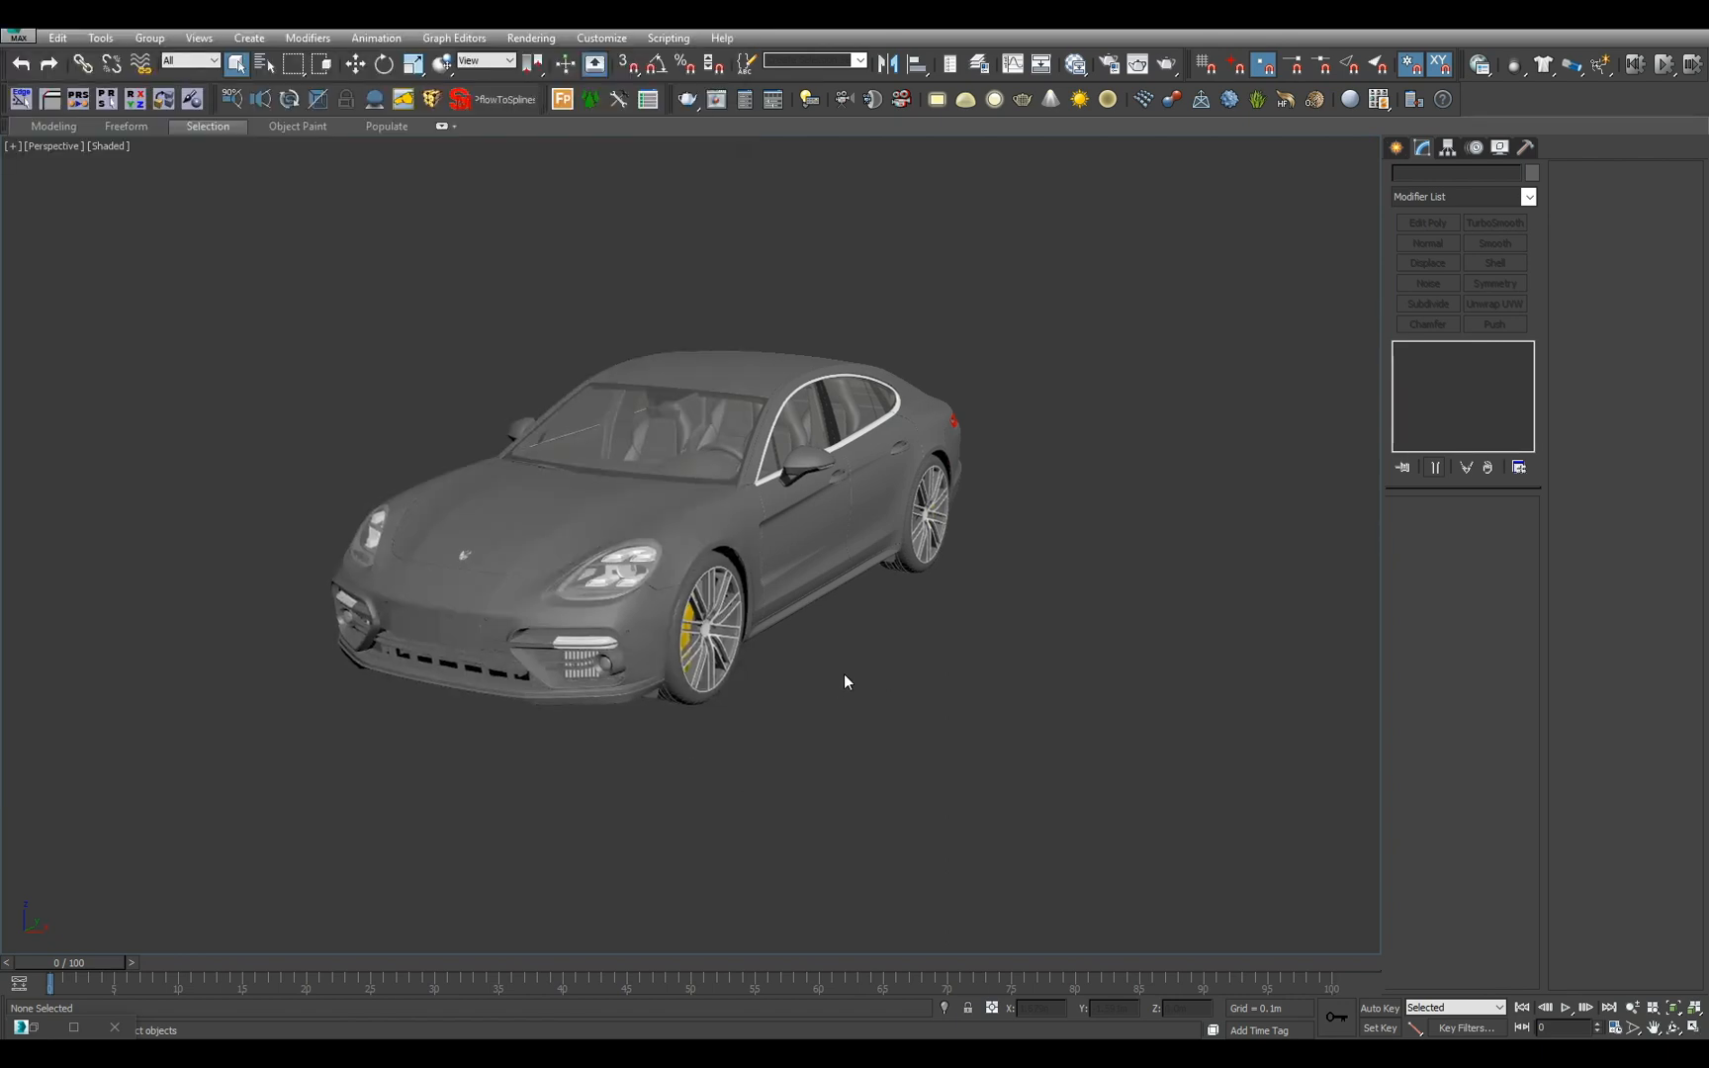
- Inspect the scale of Car_Body and of the whole car with the Scale tool, then clear the selection
{"action": "middle_click_drag", "start_coordinate": [844, 673], "coordinate": [693, 554], "text": "alt"}
{"action": "left_click_drag", "start_coordinate": [324, 298], "coordinate": [1088, 720]}
{"action": "middle_click_drag", "start_coordinate": [1086, 713], "coordinate": [1070, 705], "text": "alt"}
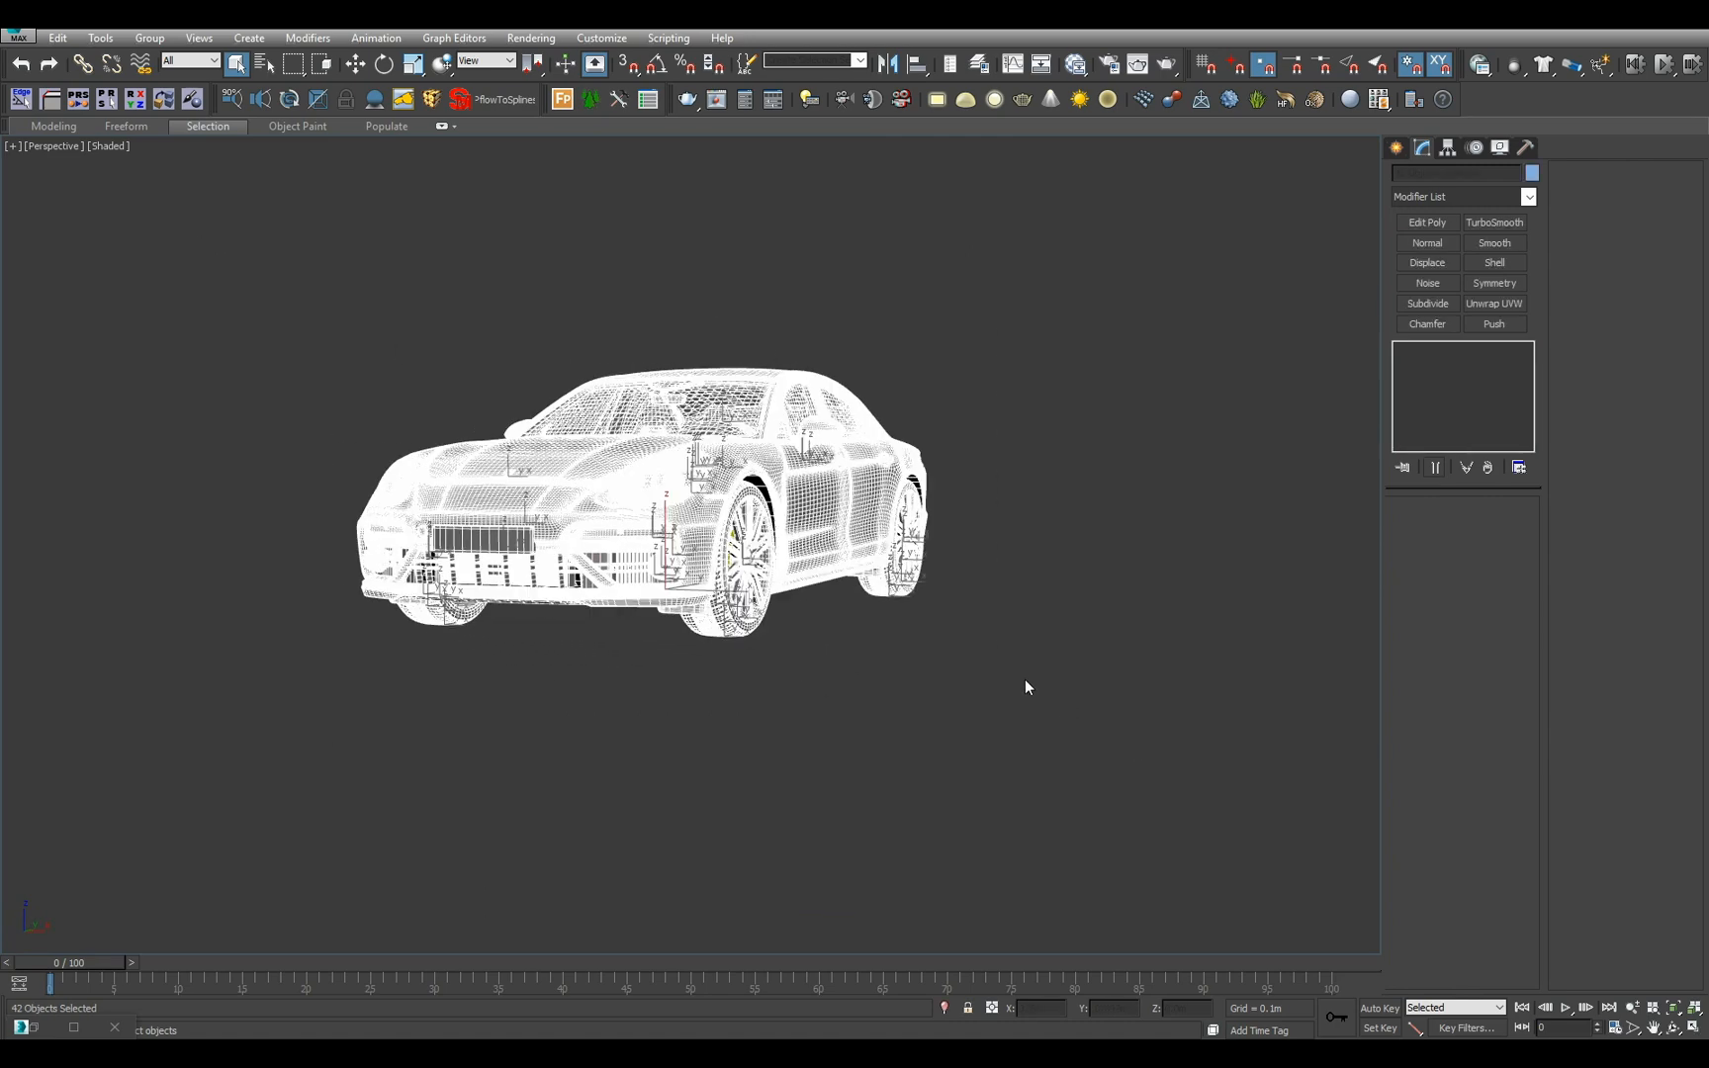
{"action": "key", "text": "r"}
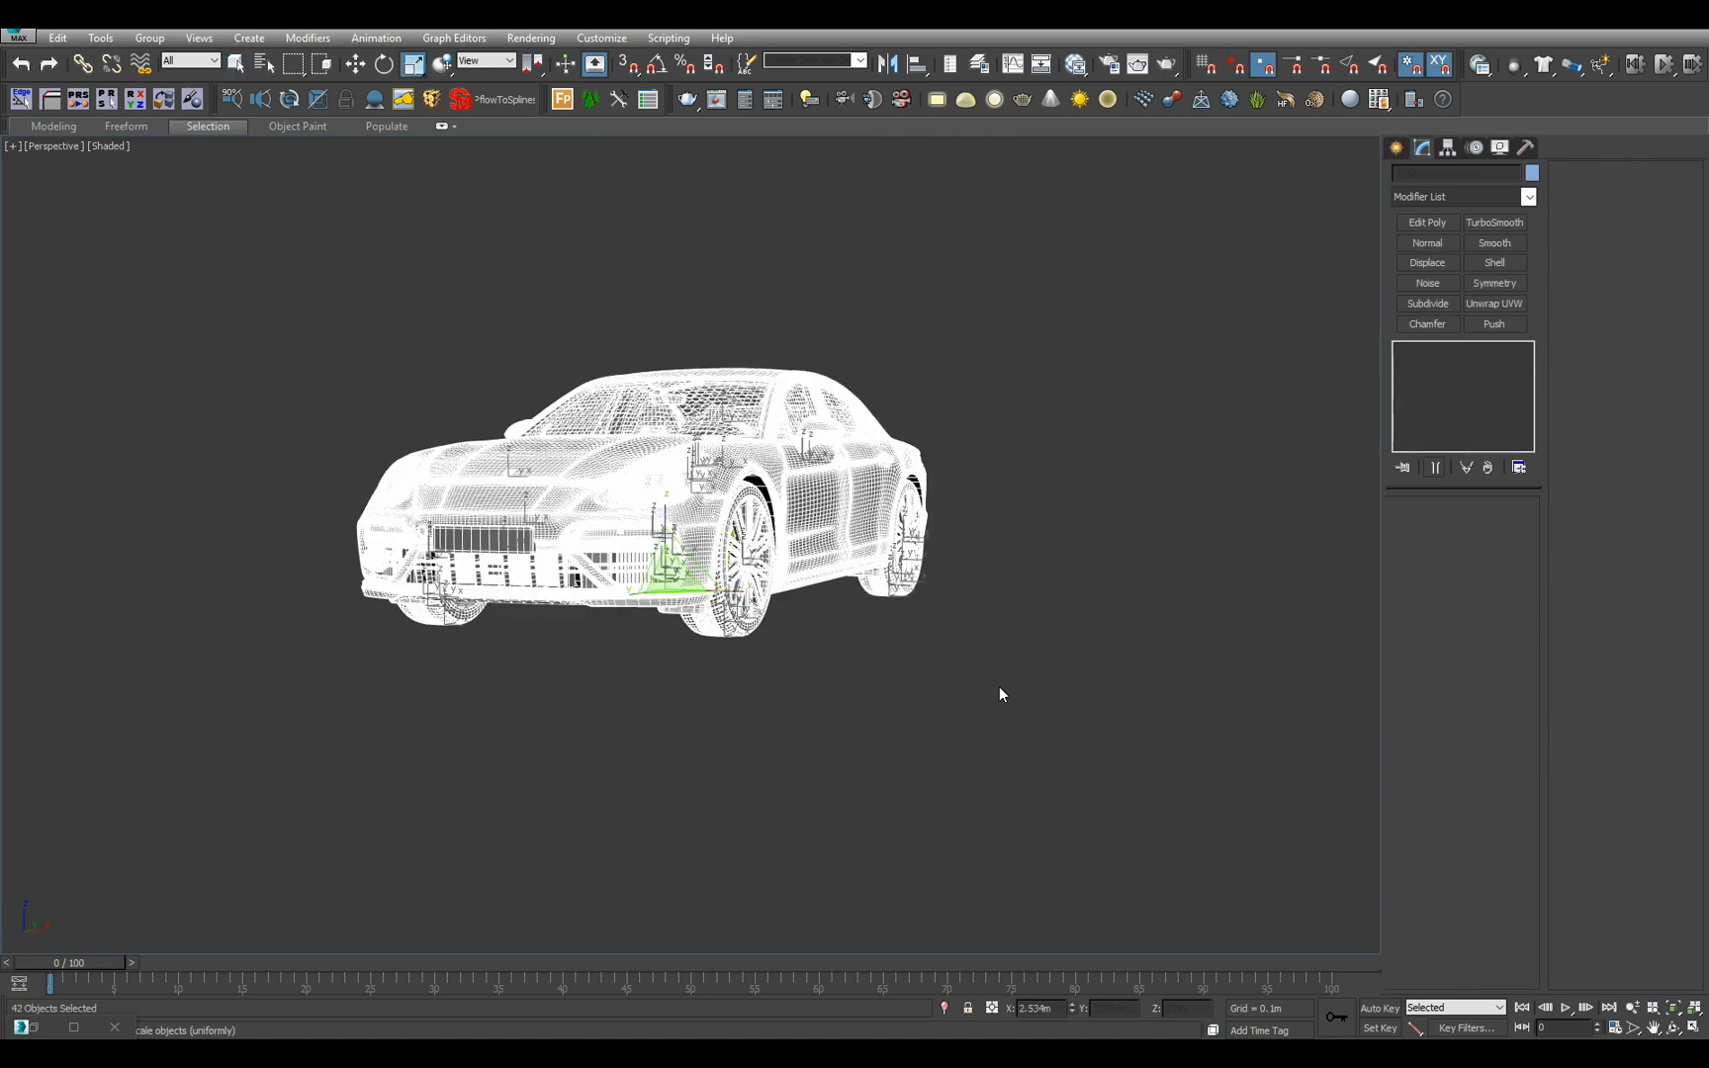
{"action": "middle_click_drag", "start_coordinate": [999, 695], "coordinate": [900, 637], "text": "alt"}
{"action": "left_click", "coordinate": [818, 522]}
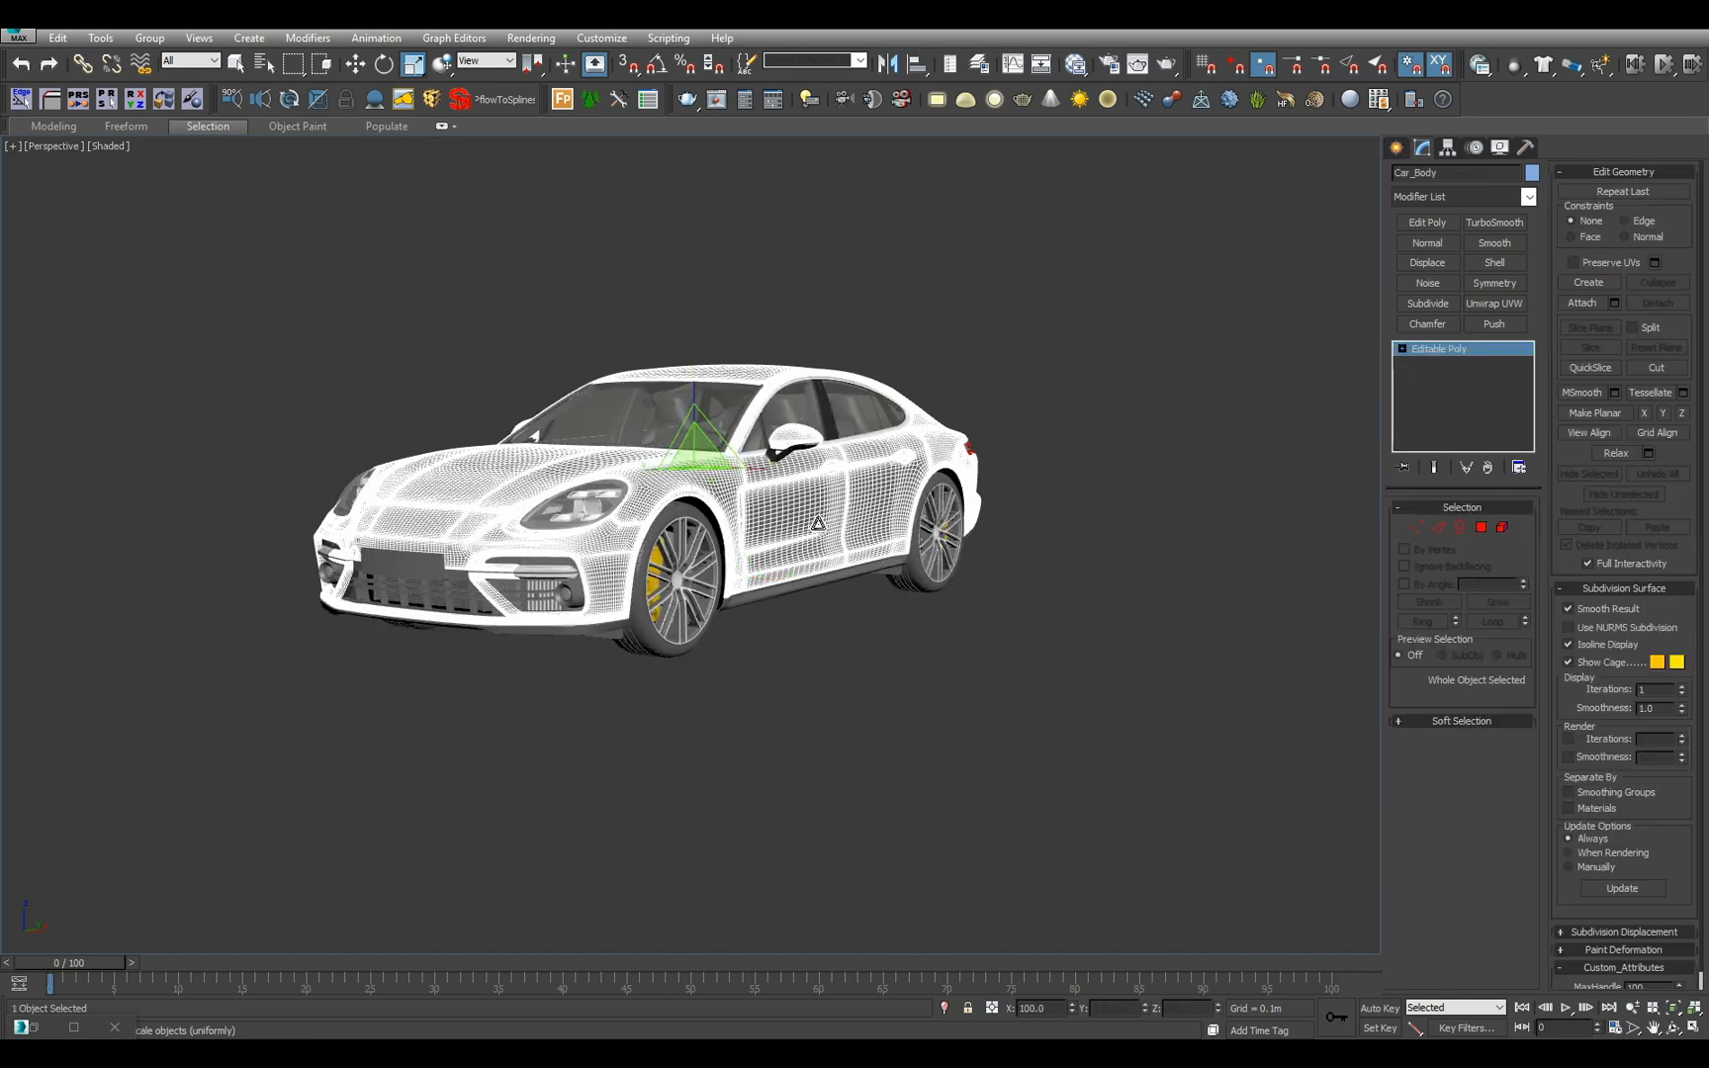
{"action": "key", "text": "ctrl+a"}
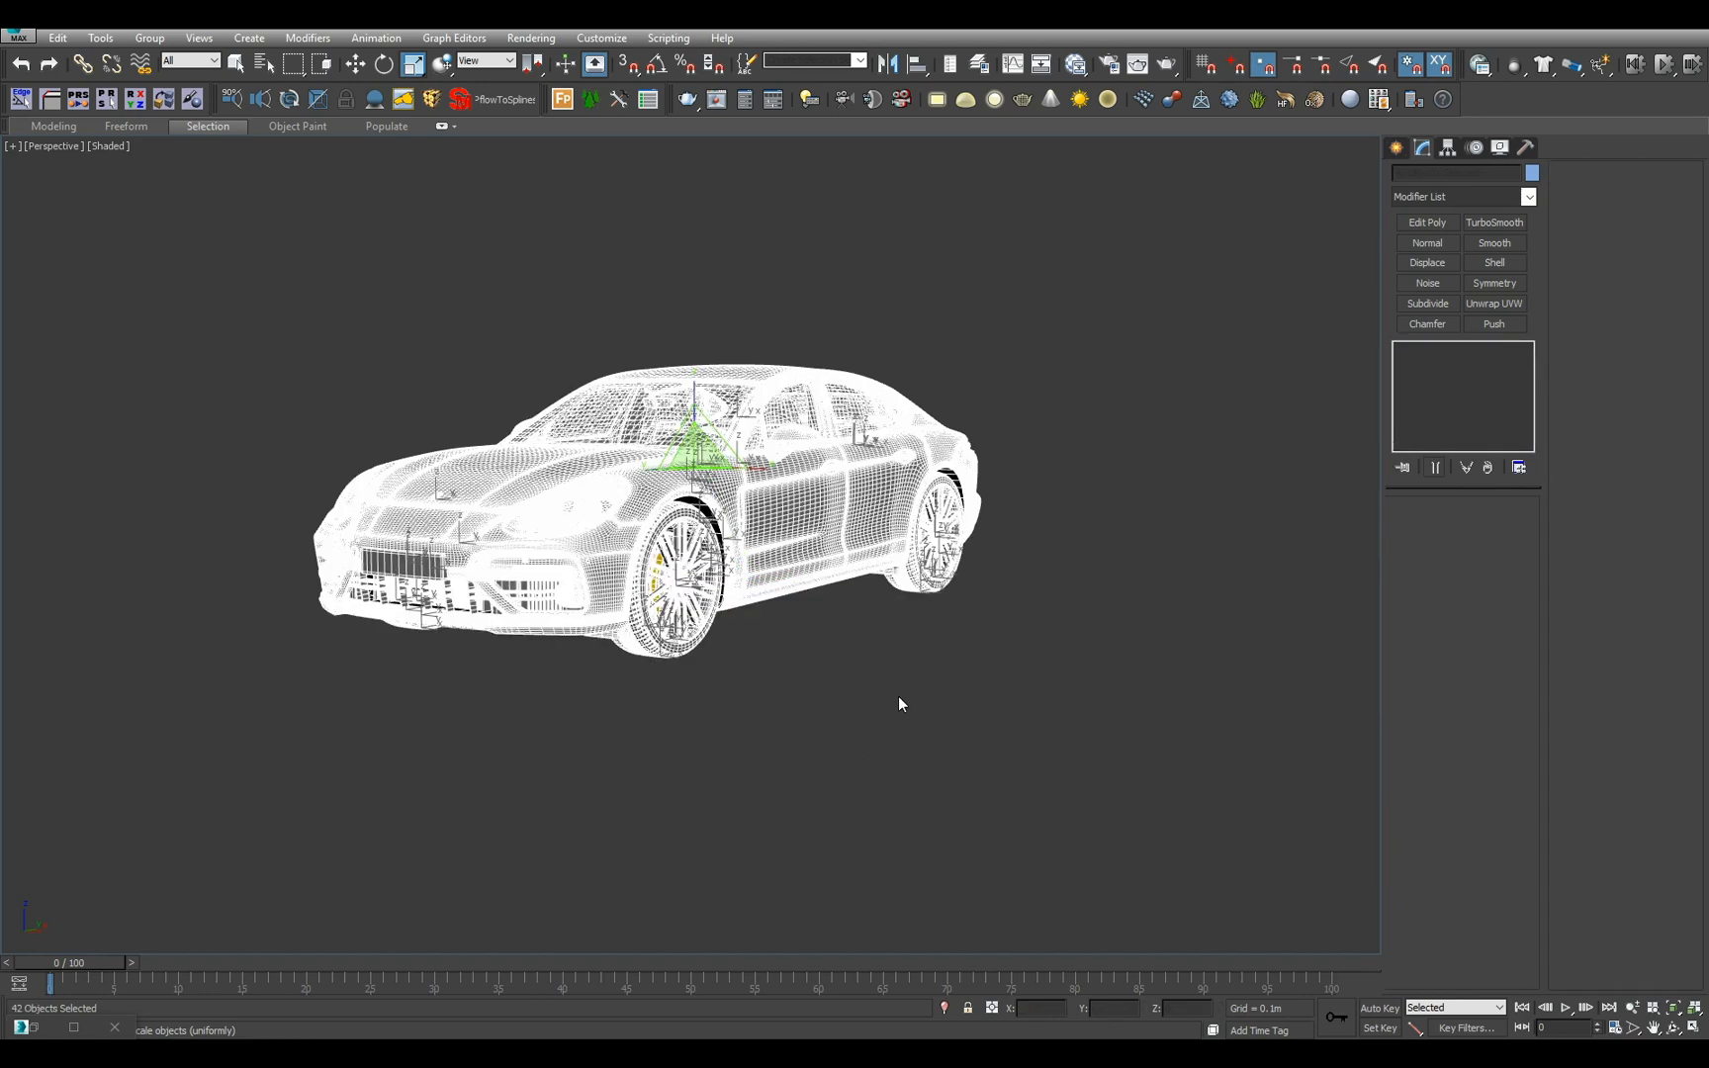
{"action": "middle_click_drag", "start_coordinate": [899, 695], "coordinate": [876, 621], "text": "alt"}
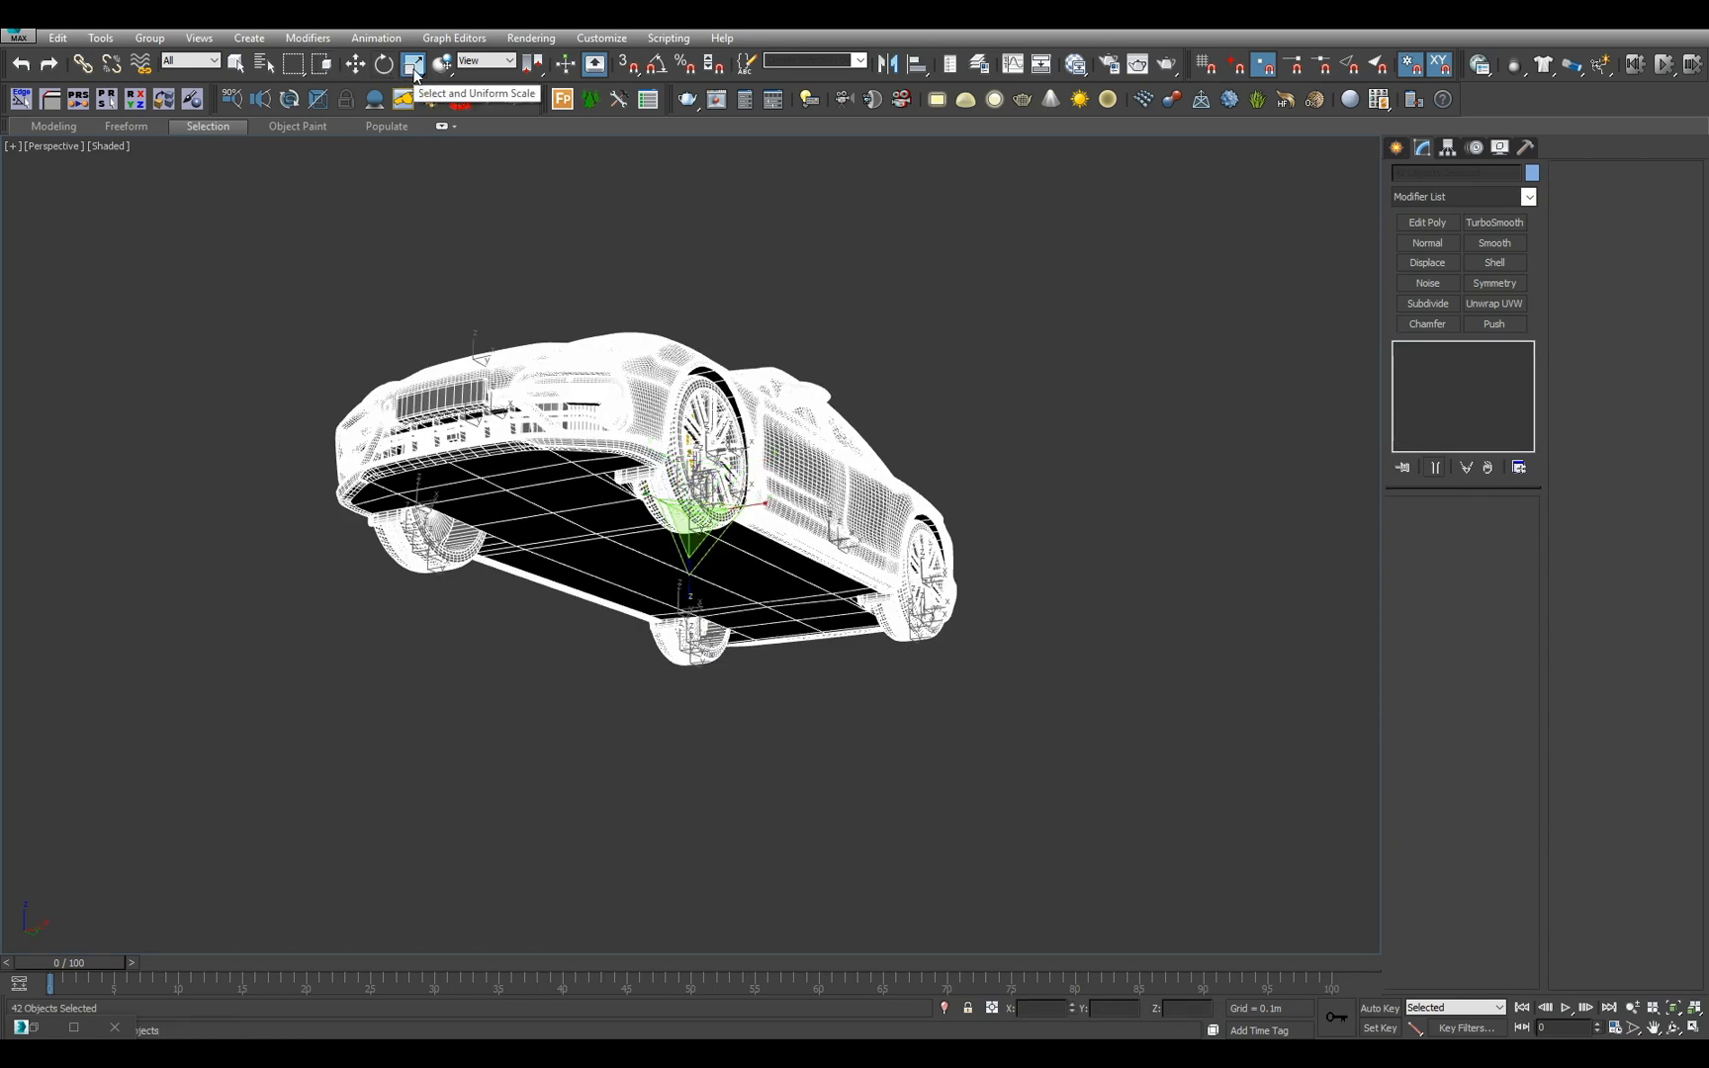
{"action": "right_click", "coordinate": [414, 71]}
{"action": "left_click", "coordinate": [286, 263]}
{"action": "middle_click_drag", "start_coordinate": [419, 274], "coordinate": [377, 349], "text": "alt"}
{"action": "key", "text": "q"}
{"action": "left_click", "coordinate": [318, 314]}
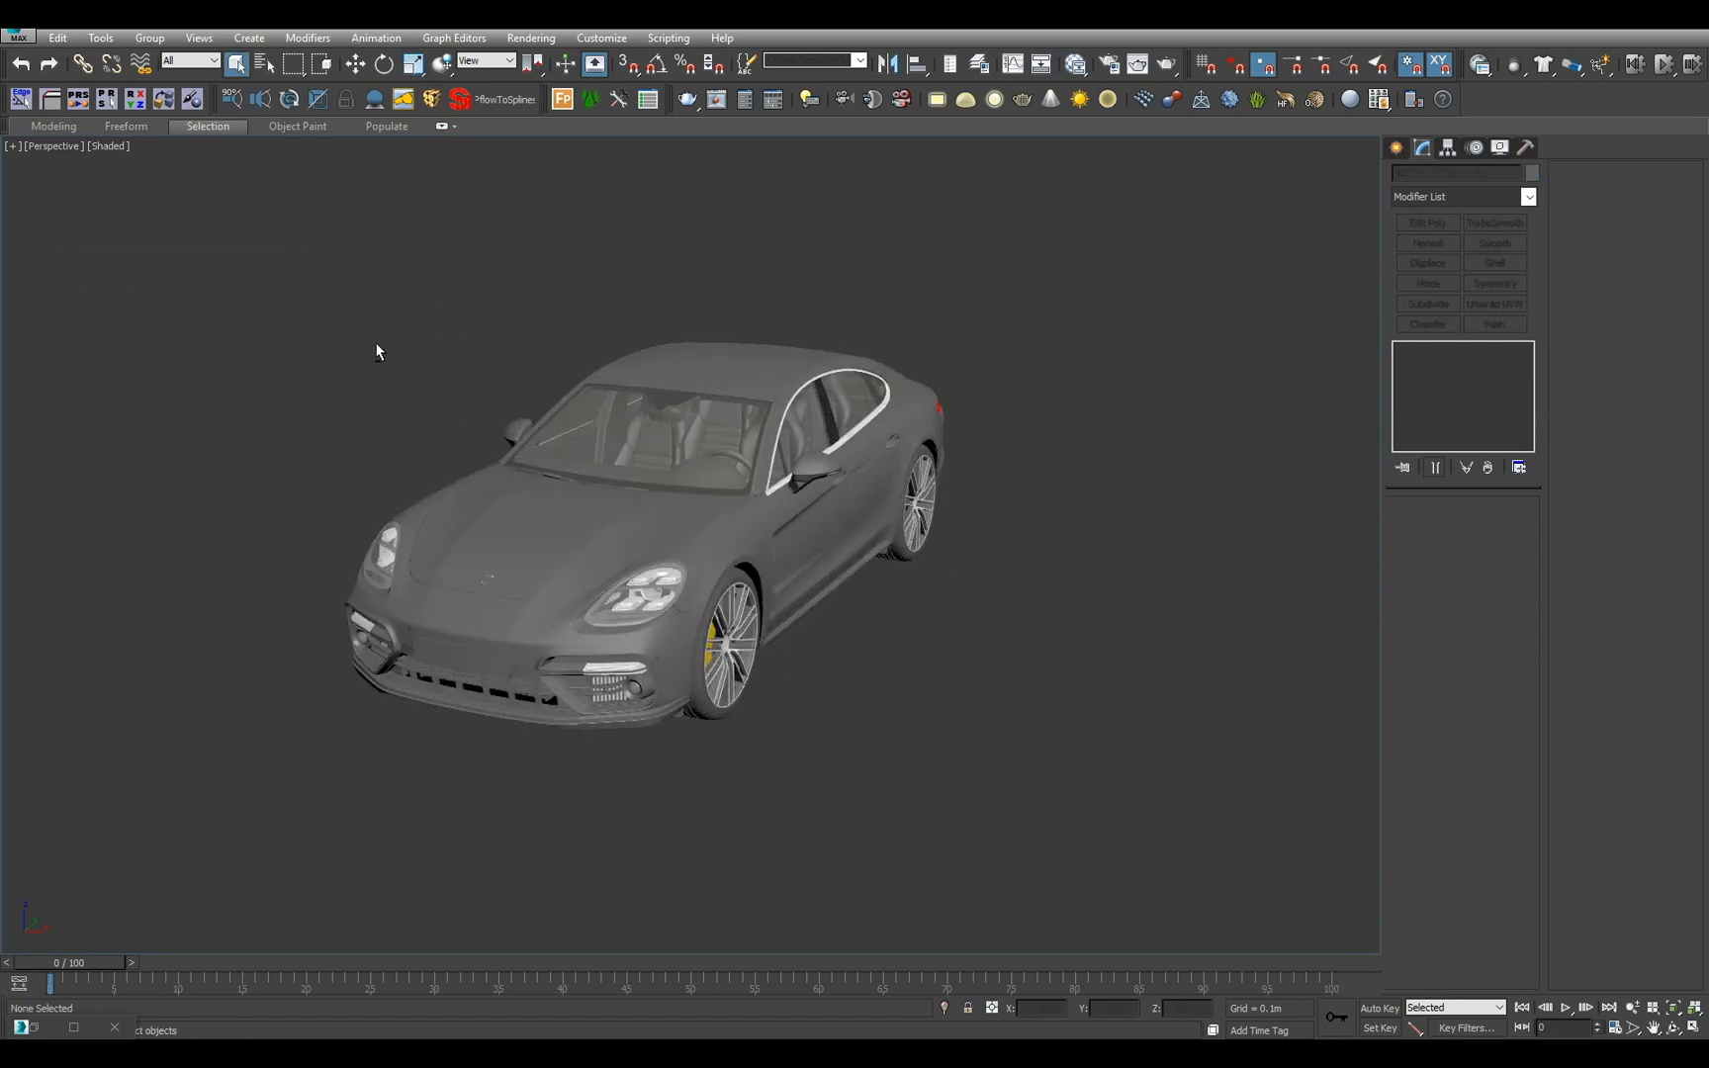
- Search the scene for objects with non-reset all-axis scale values using the transformSelector script
{"action": "scroll", "coordinate": [376, 351], "scroll_direction": "up", "scroll_amount": 4}
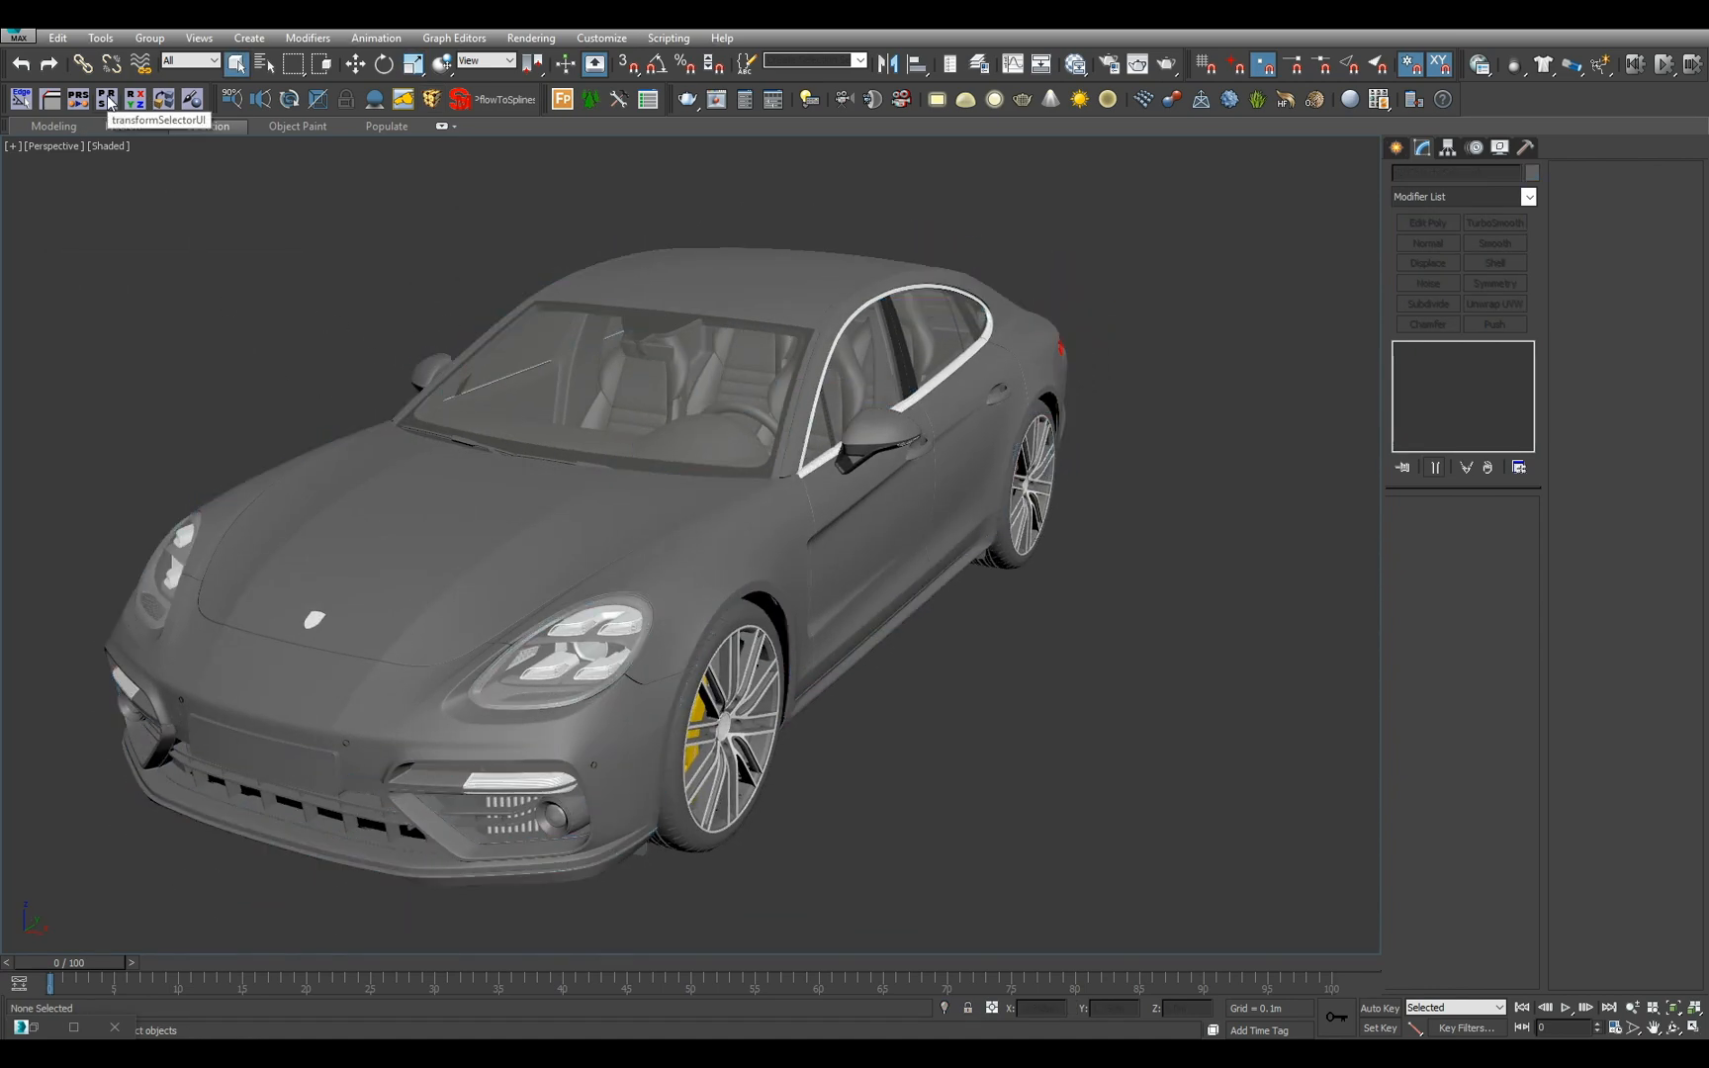
{"action": "left_click", "coordinate": [107, 99]}
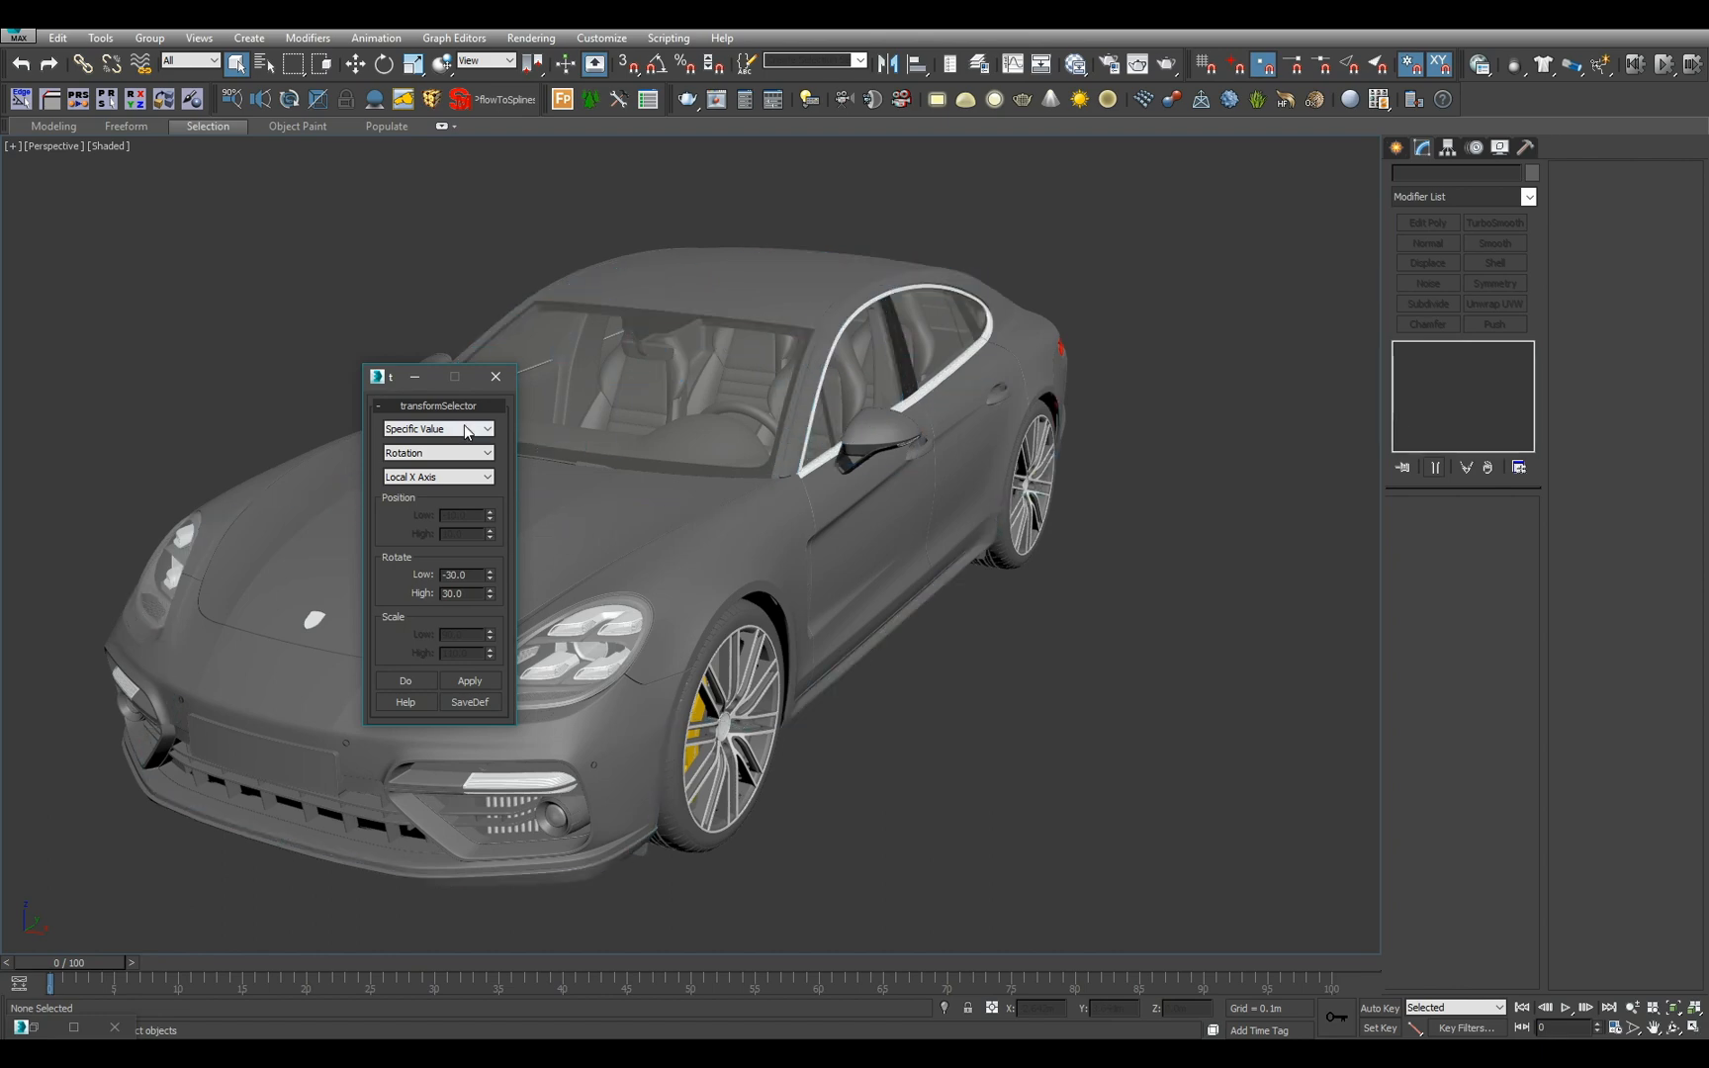
{"action": "left_click", "coordinate": [467, 432]}
{"action": "left_click", "coordinate": [441, 456]}
{"action": "left_click", "coordinate": [463, 454]}
{"action": "left_click", "coordinate": [445, 489]}
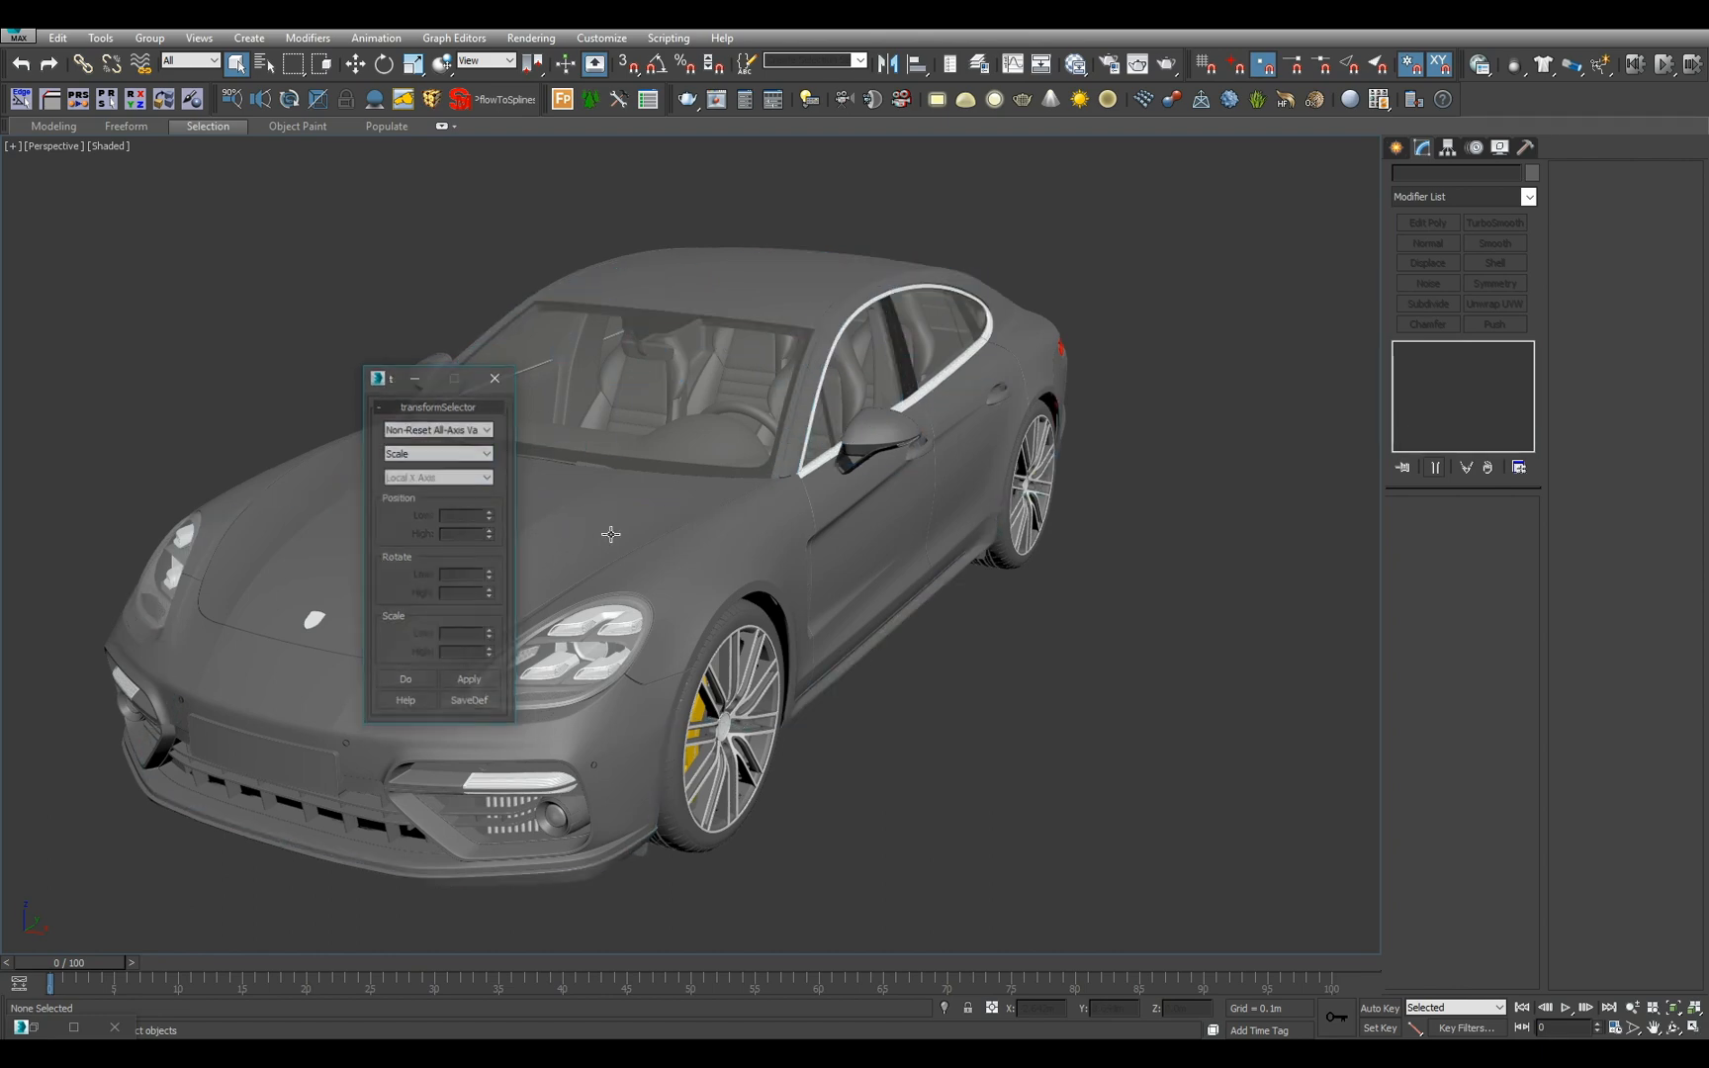
{"action": "left_click", "coordinate": [405, 680]}
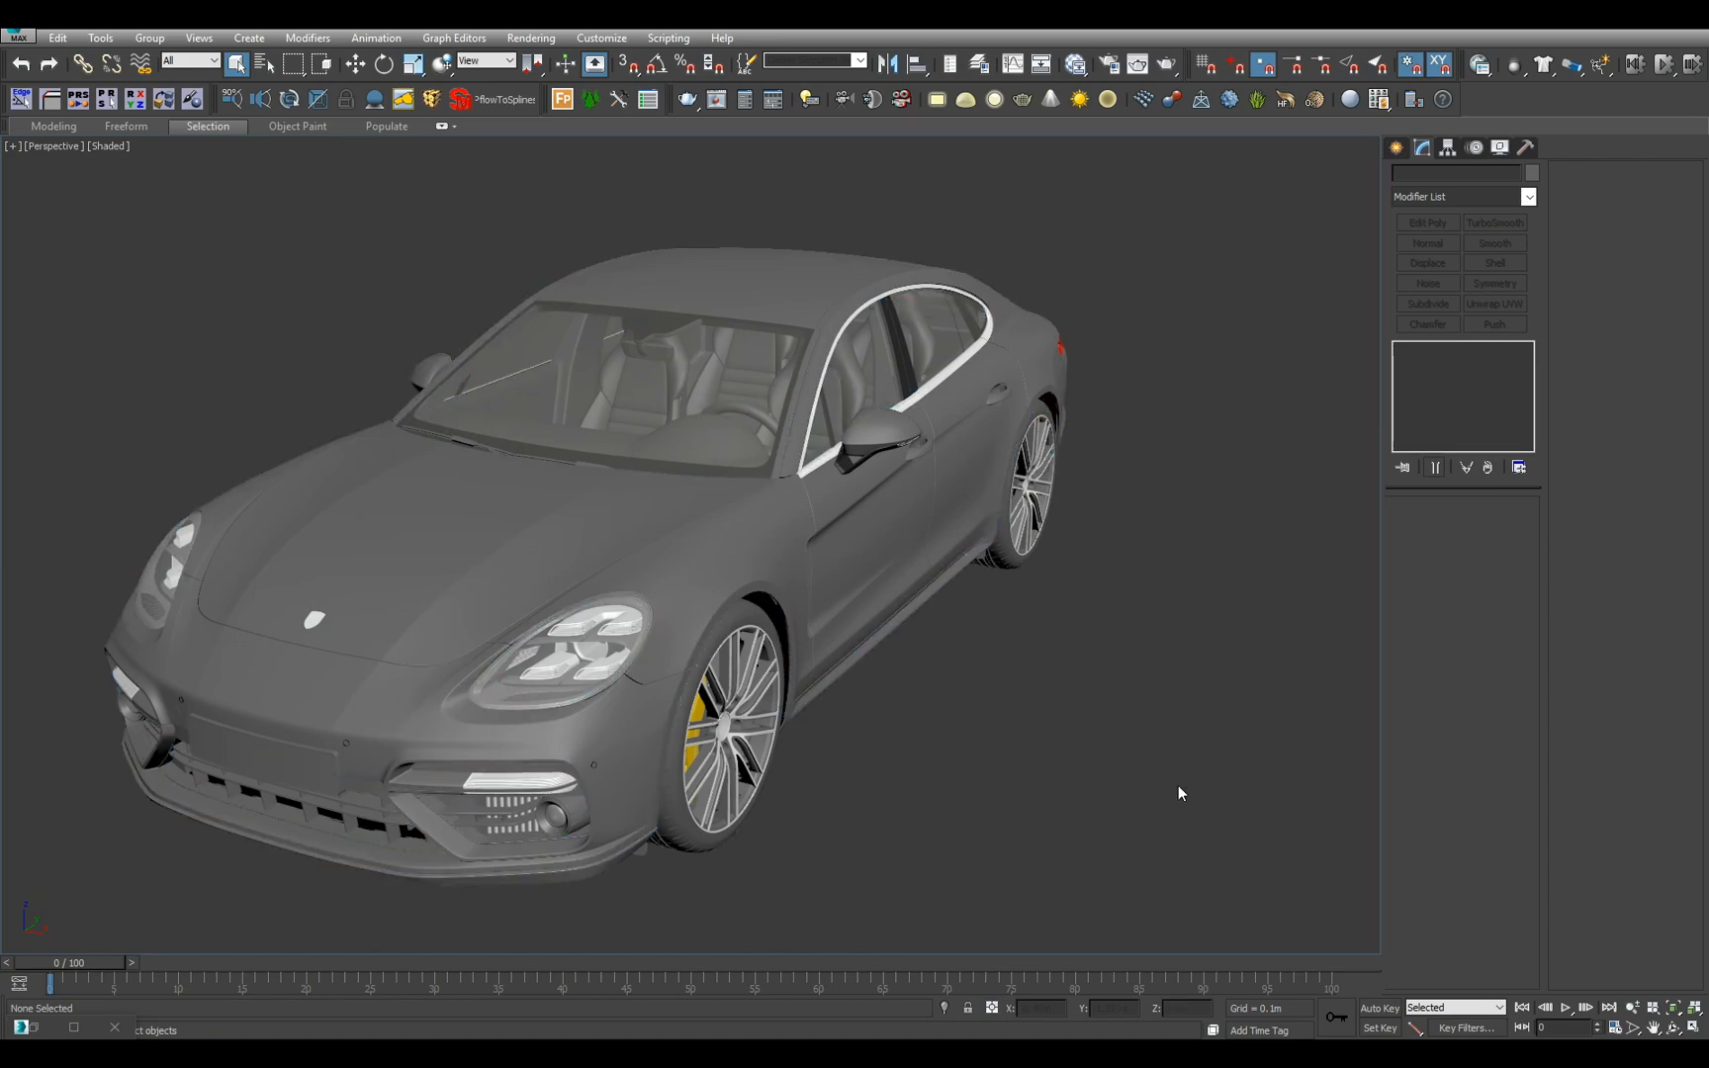
- Inspect the car from the side and check the object names in the scene list once more
{"action": "middle_click_drag", "start_coordinate": [1110, 743], "coordinate": [972, 704], "text": "alt"}
{"action": "middle_click_drag", "start_coordinate": [905, 709], "coordinate": [1060, 774], "text": "alt"}
{"action": "key", "text": "h"}
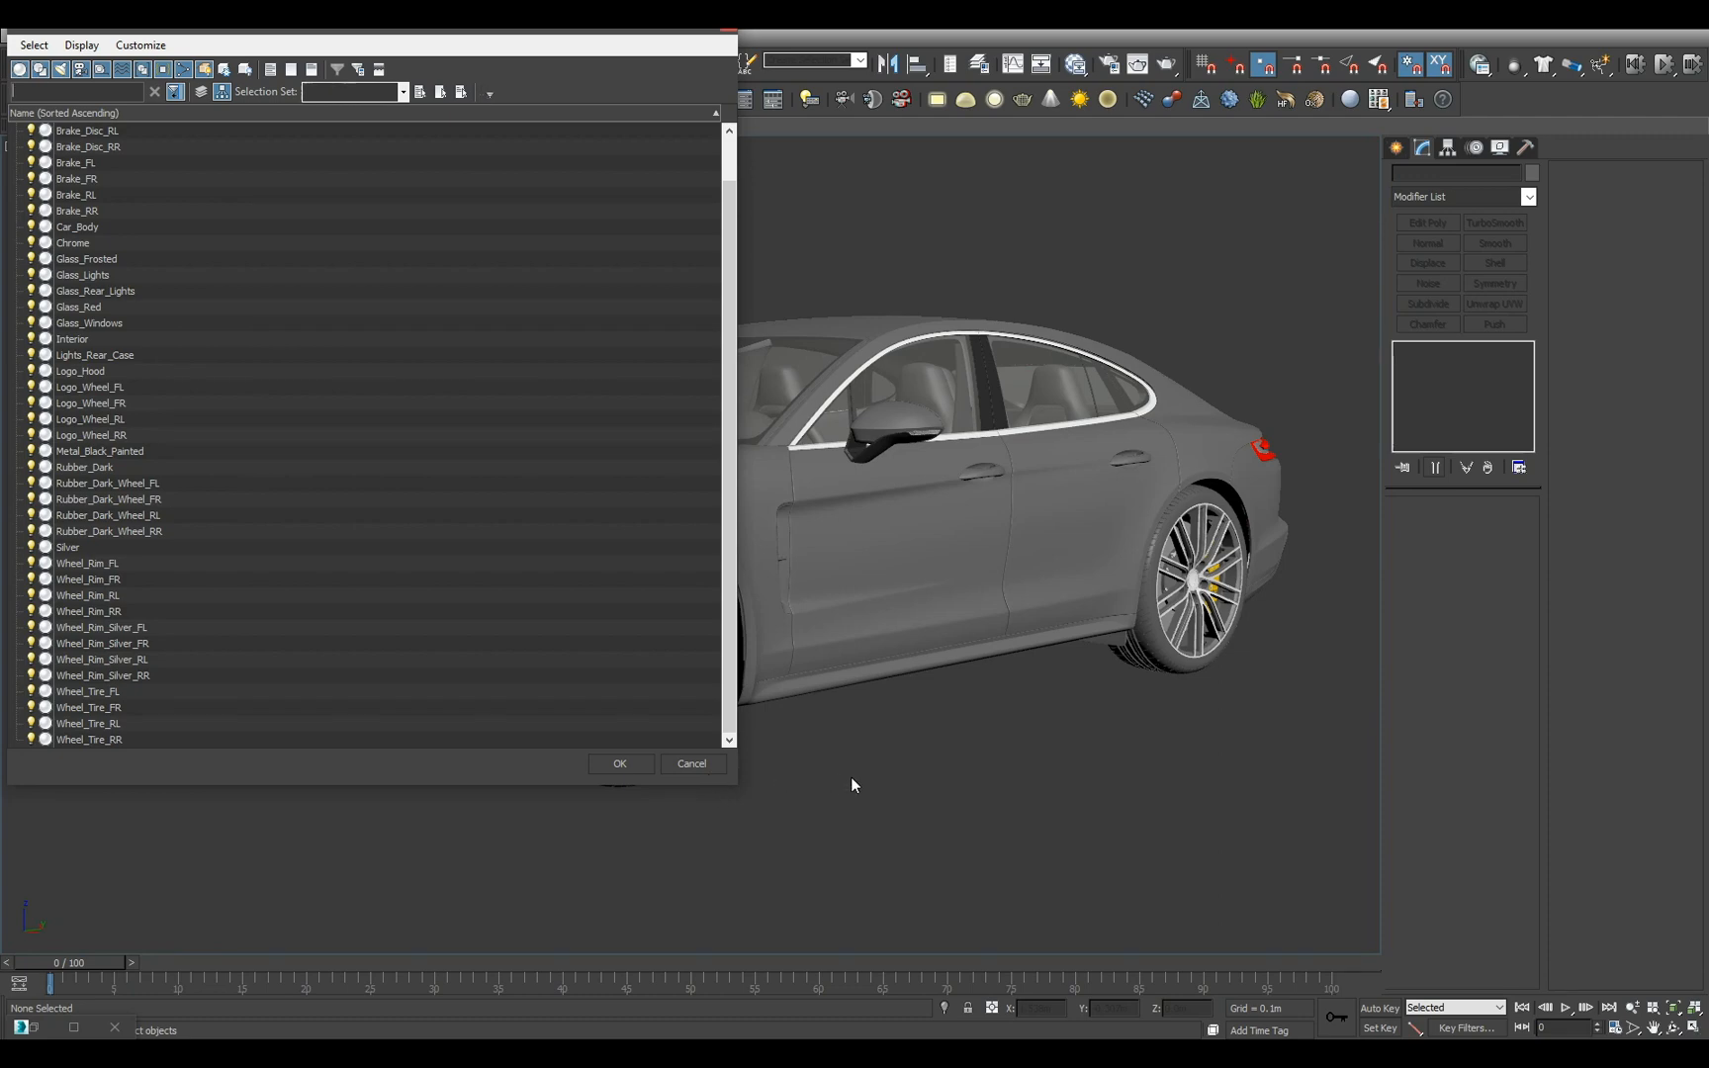
{"action": "left_click", "coordinate": [709, 765]}
- In the wireframe right view, select all front wheel parts and remove the body, light and trim objects from the selection
{"action": "middle_click_drag", "start_coordinate": [870, 776], "coordinate": [845, 711], "text": "alt"}
{"action": "key", "text": "r"}
{"action": "key", "text": "F3"}
{"action": "scroll", "coordinate": [828, 686], "scroll_direction": "down", "scroll_amount": 3}
{"action": "scroll", "coordinate": [592, 690], "scroll_direction": "up", "scroll_amount": 4}
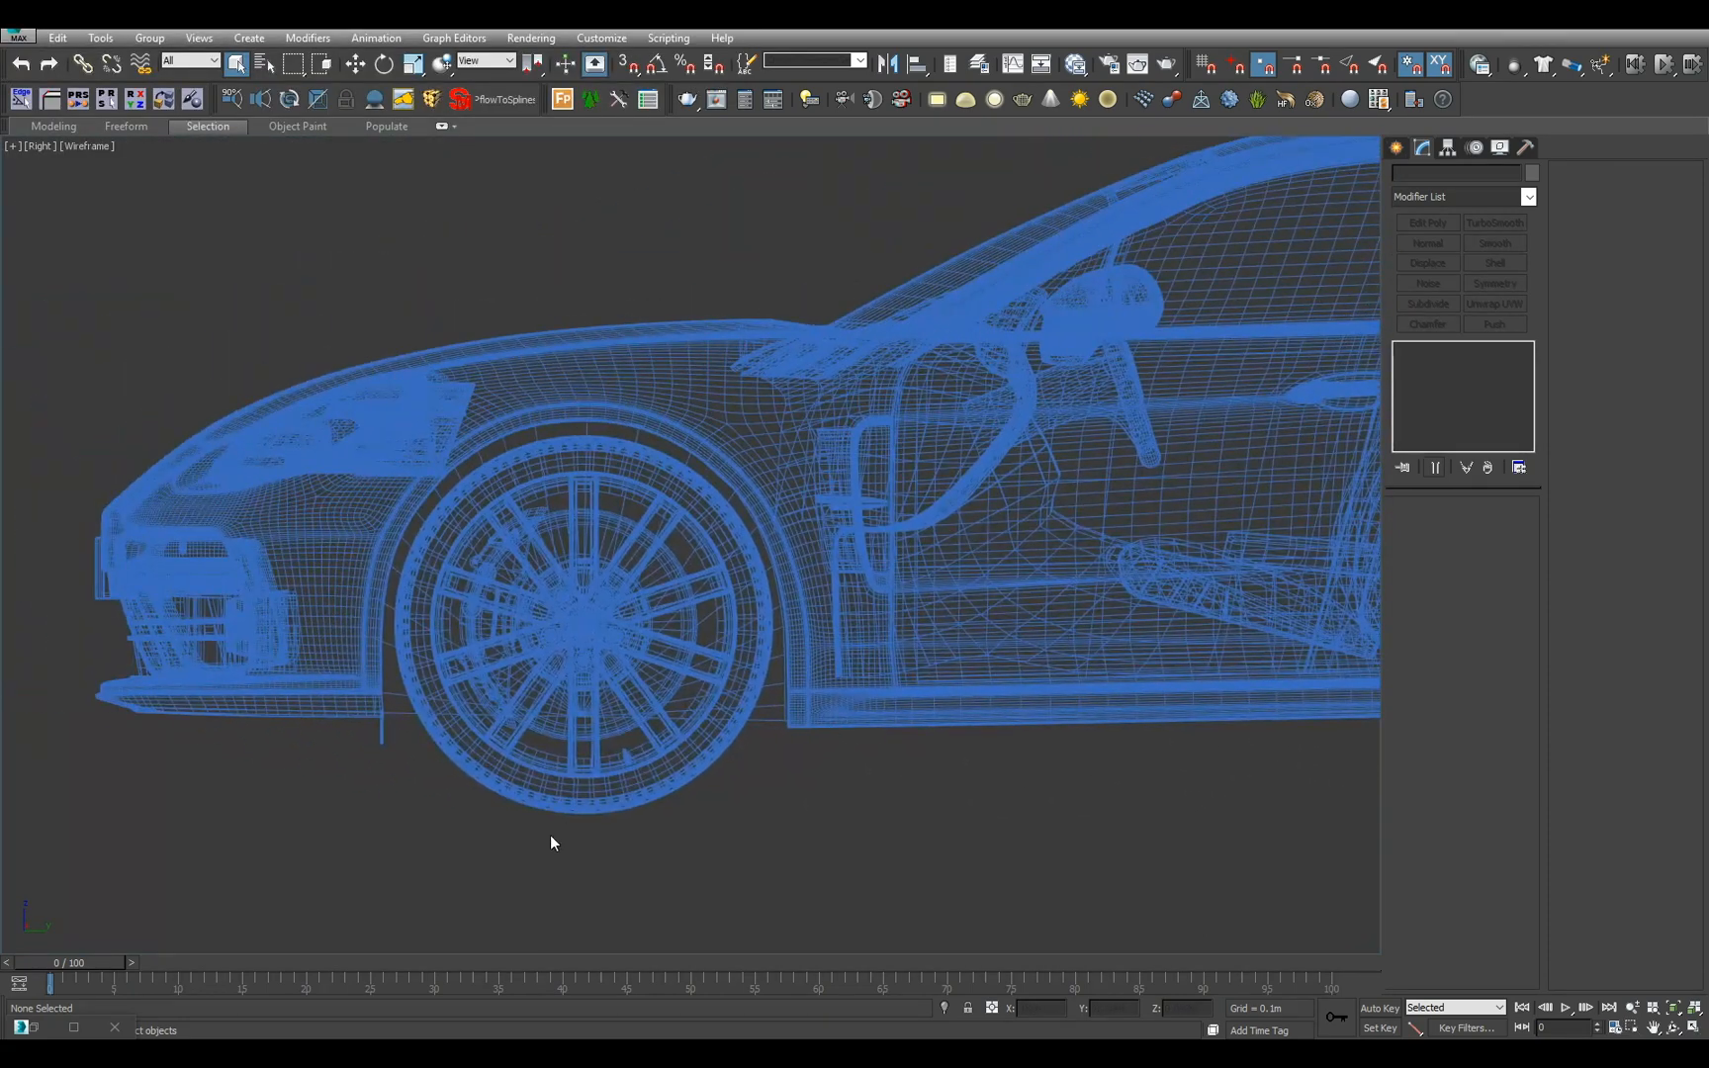
{"action": "left_click_drag", "start_coordinate": [698, 530], "coordinate": [727, 494]}
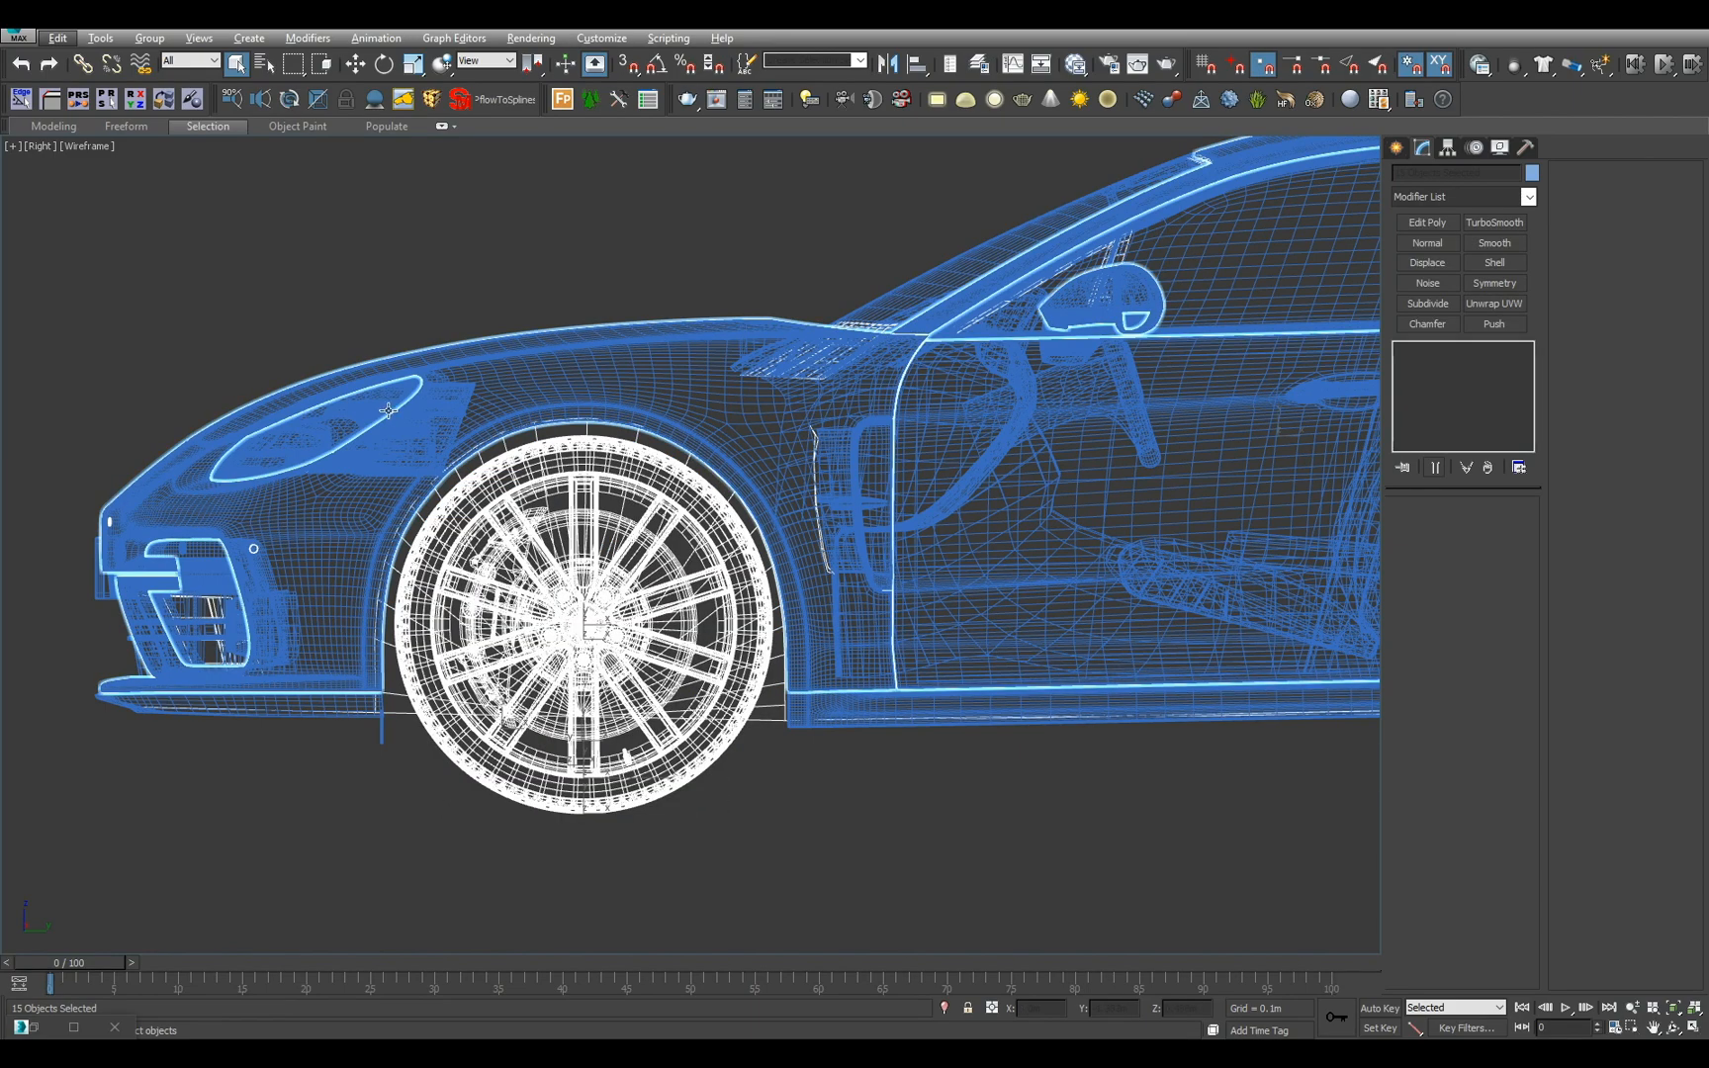
{"action": "left_click_drag", "start_coordinate": [356, 358], "coordinate": [856, 843]}
{"action": "left_click_drag", "start_coordinate": [769, 369], "coordinate": [776, 345], "text": "alt"}
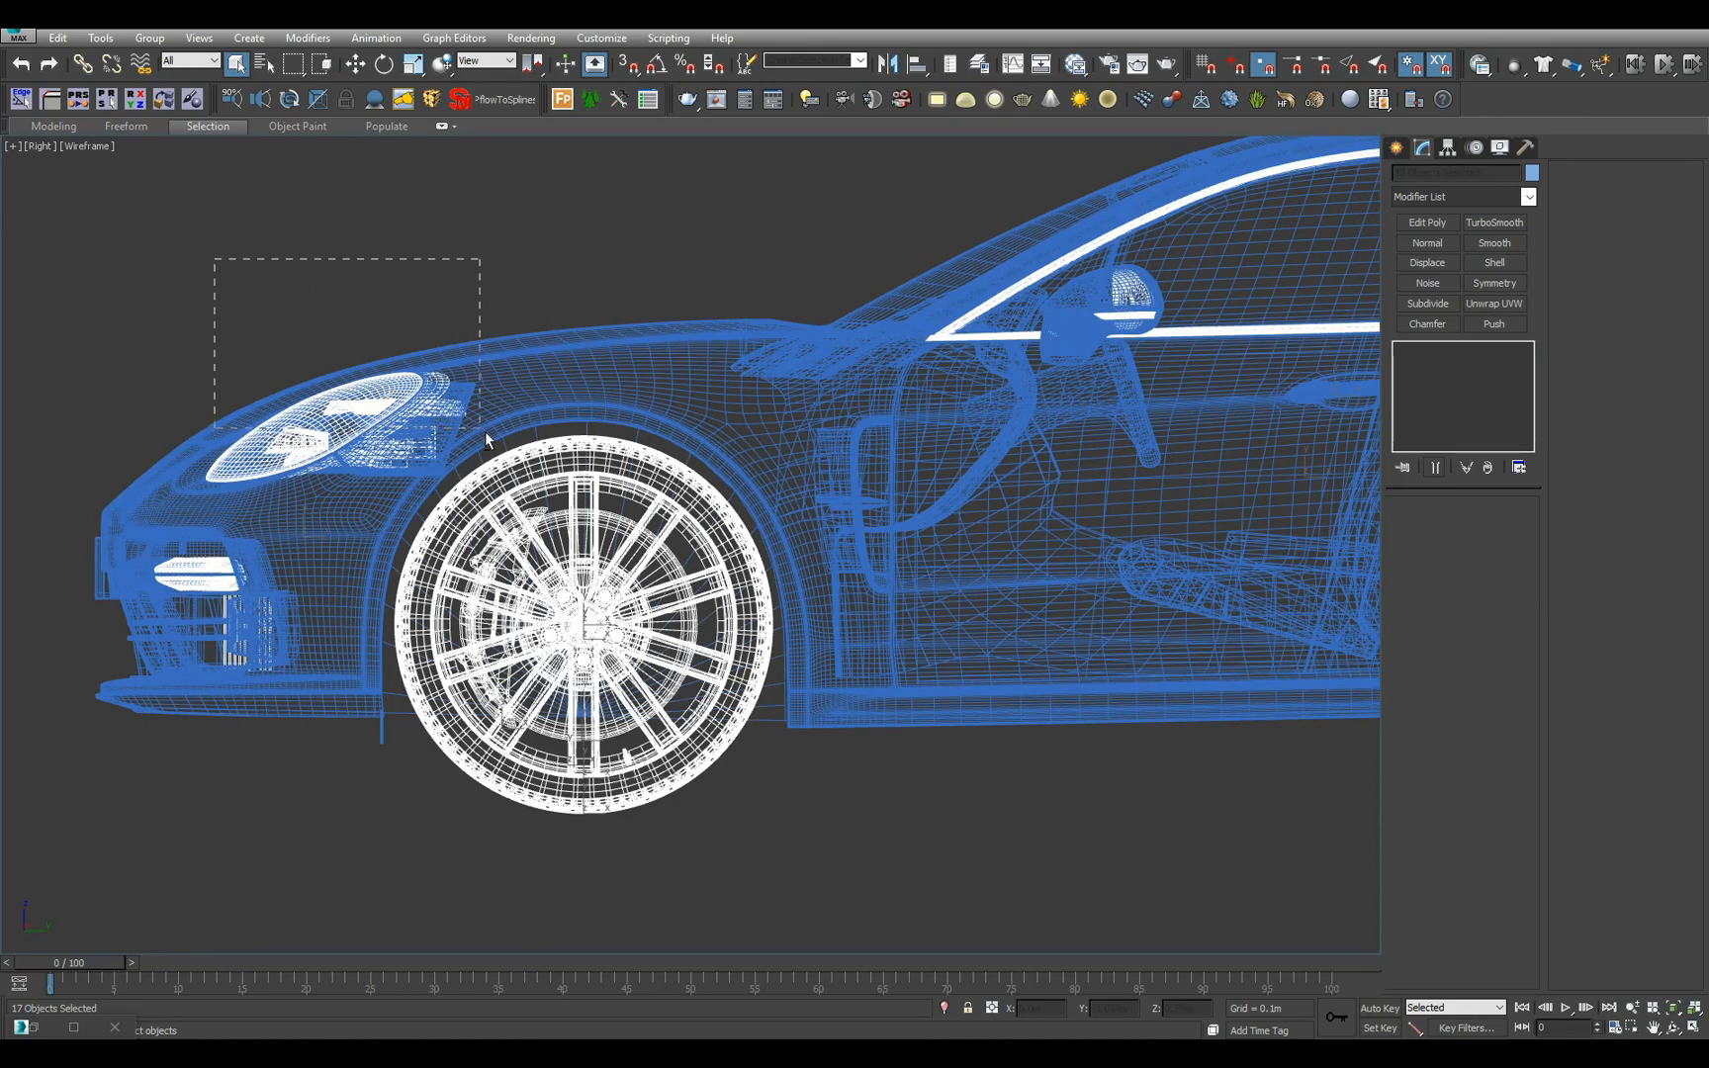
{"action": "left_click_drag", "start_coordinate": [484, 436], "coordinate": [483, 434], "text": "alt"}
{"action": "left_click_drag", "start_coordinate": [125, 351], "coordinate": [295, 775], "text": "alt"}
{"action": "key", "text": "z"}
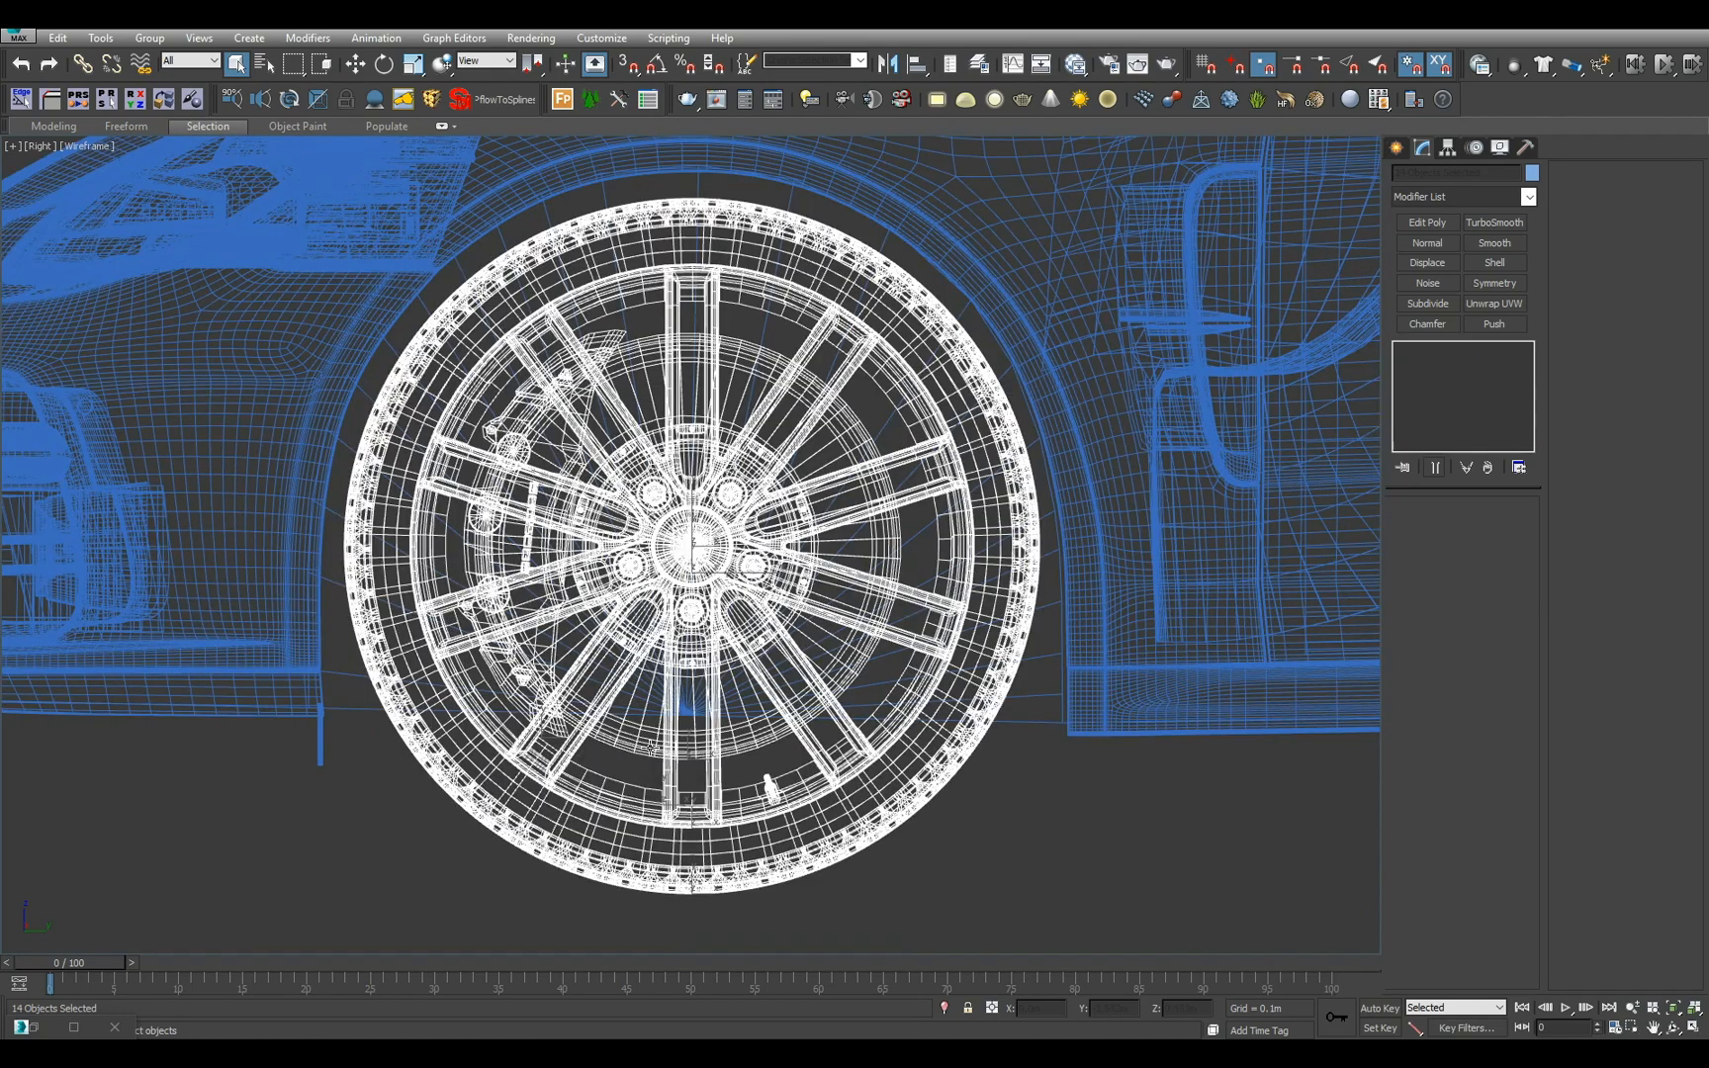
- Add the rear wheel parts to the selection and remove the body and trim objects from it
{"action": "scroll", "coordinate": [960, 693], "scroll_direction": "down", "scroll_amount": 6}
{"action": "middle_click_drag", "start_coordinate": [968, 700], "coordinate": [109, 710]}
{"action": "scroll", "coordinate": [904, 800], "scroll_direction": "up", "scroll_amount": 4}
{"action": "middle_click_drag", "start_coordinate": [904, 797], "coordinate": [786, 782]}
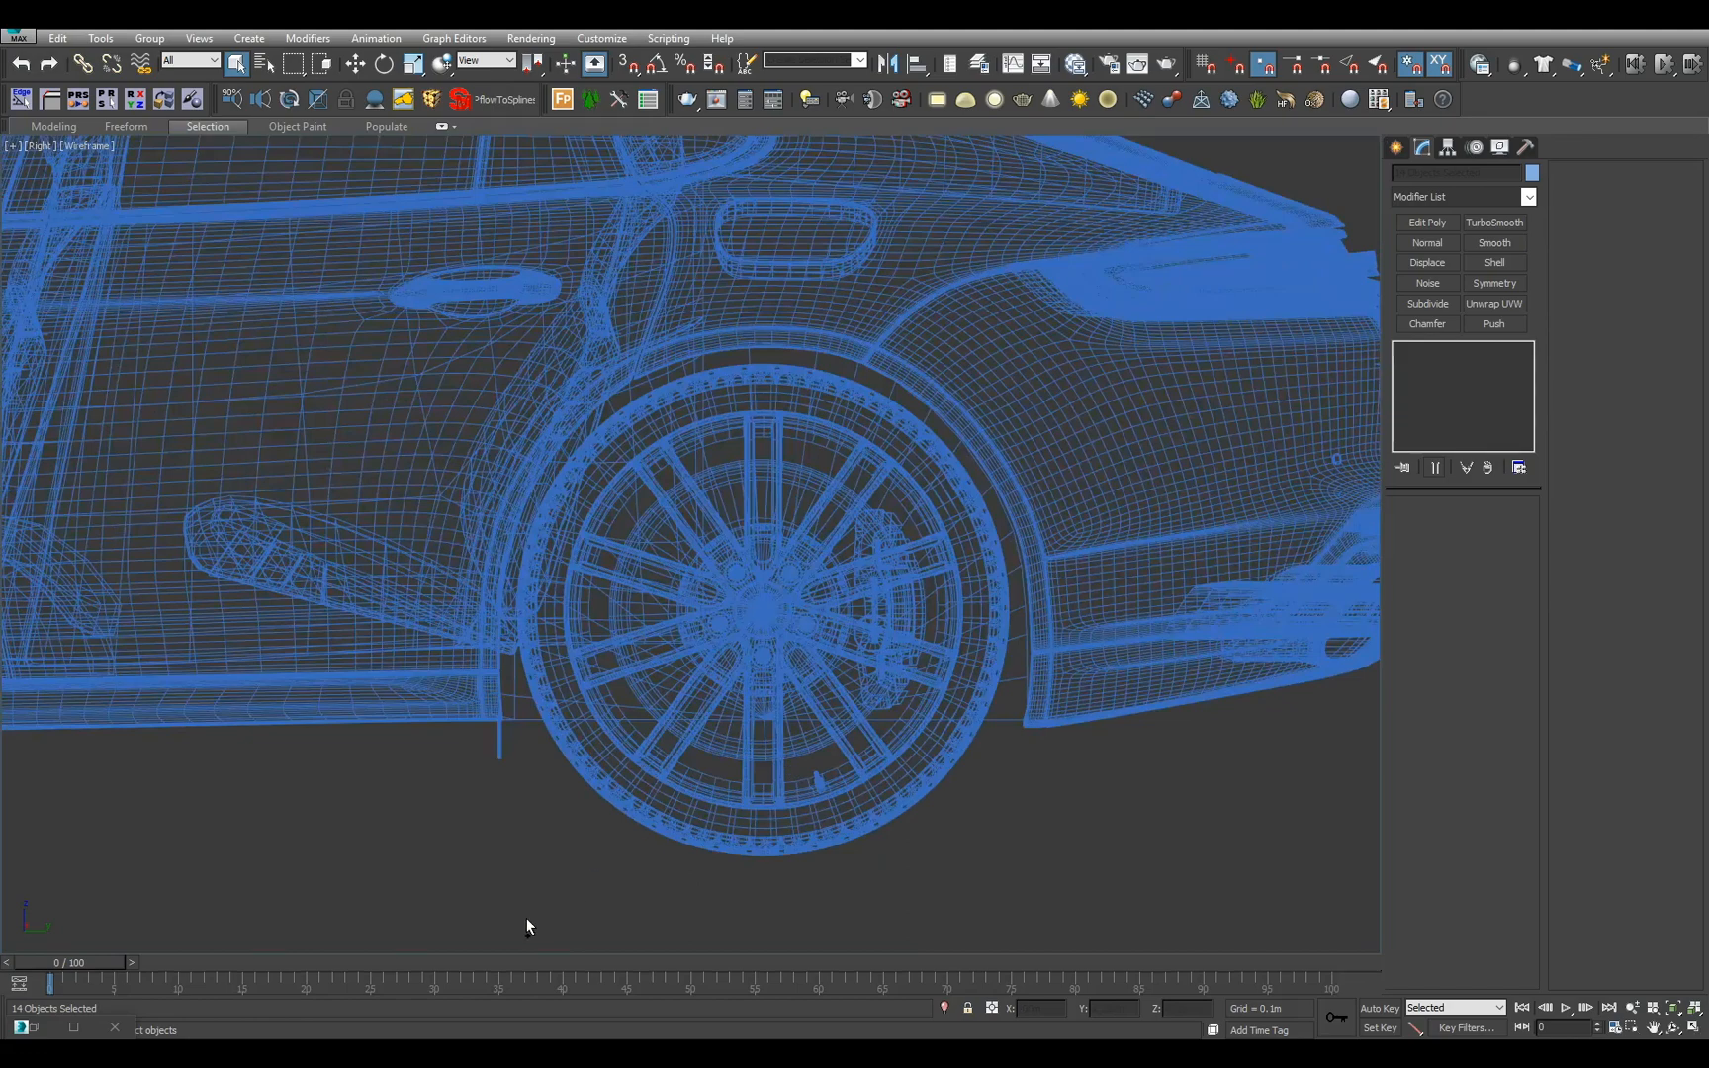
{"action": "left_click_drag", "start_coordinate": [994, 376], "coordinate": [1008, 363]}
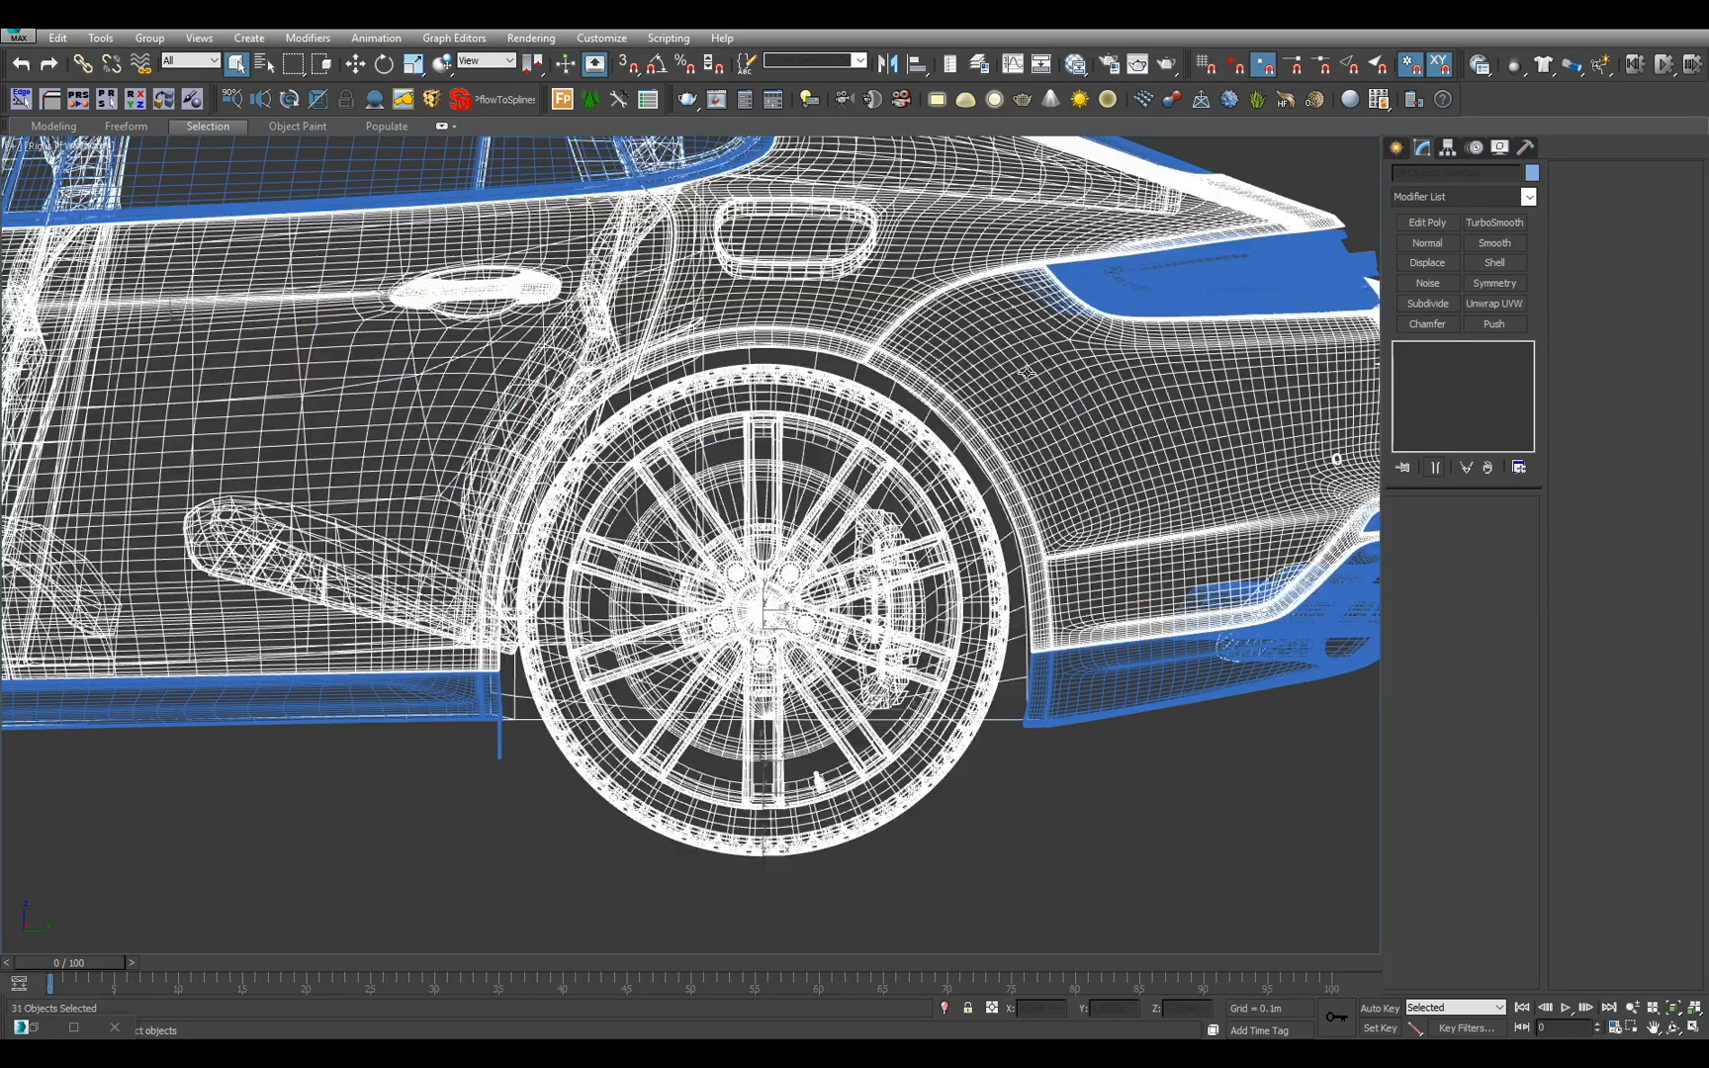
{"action": "left_click_drag", "start_coordinate": [1111, 301], "coordinate": [1229, 735], "text": "alt"}
{"action": "left_click_drag", "start_coordinate": [218, 249], "coordinate": [306, 674], "text": "alt"}
{"action": "scroll", "coordinate": [1273, 722], "scroll_direction": "down", "scroll_amount": 5}
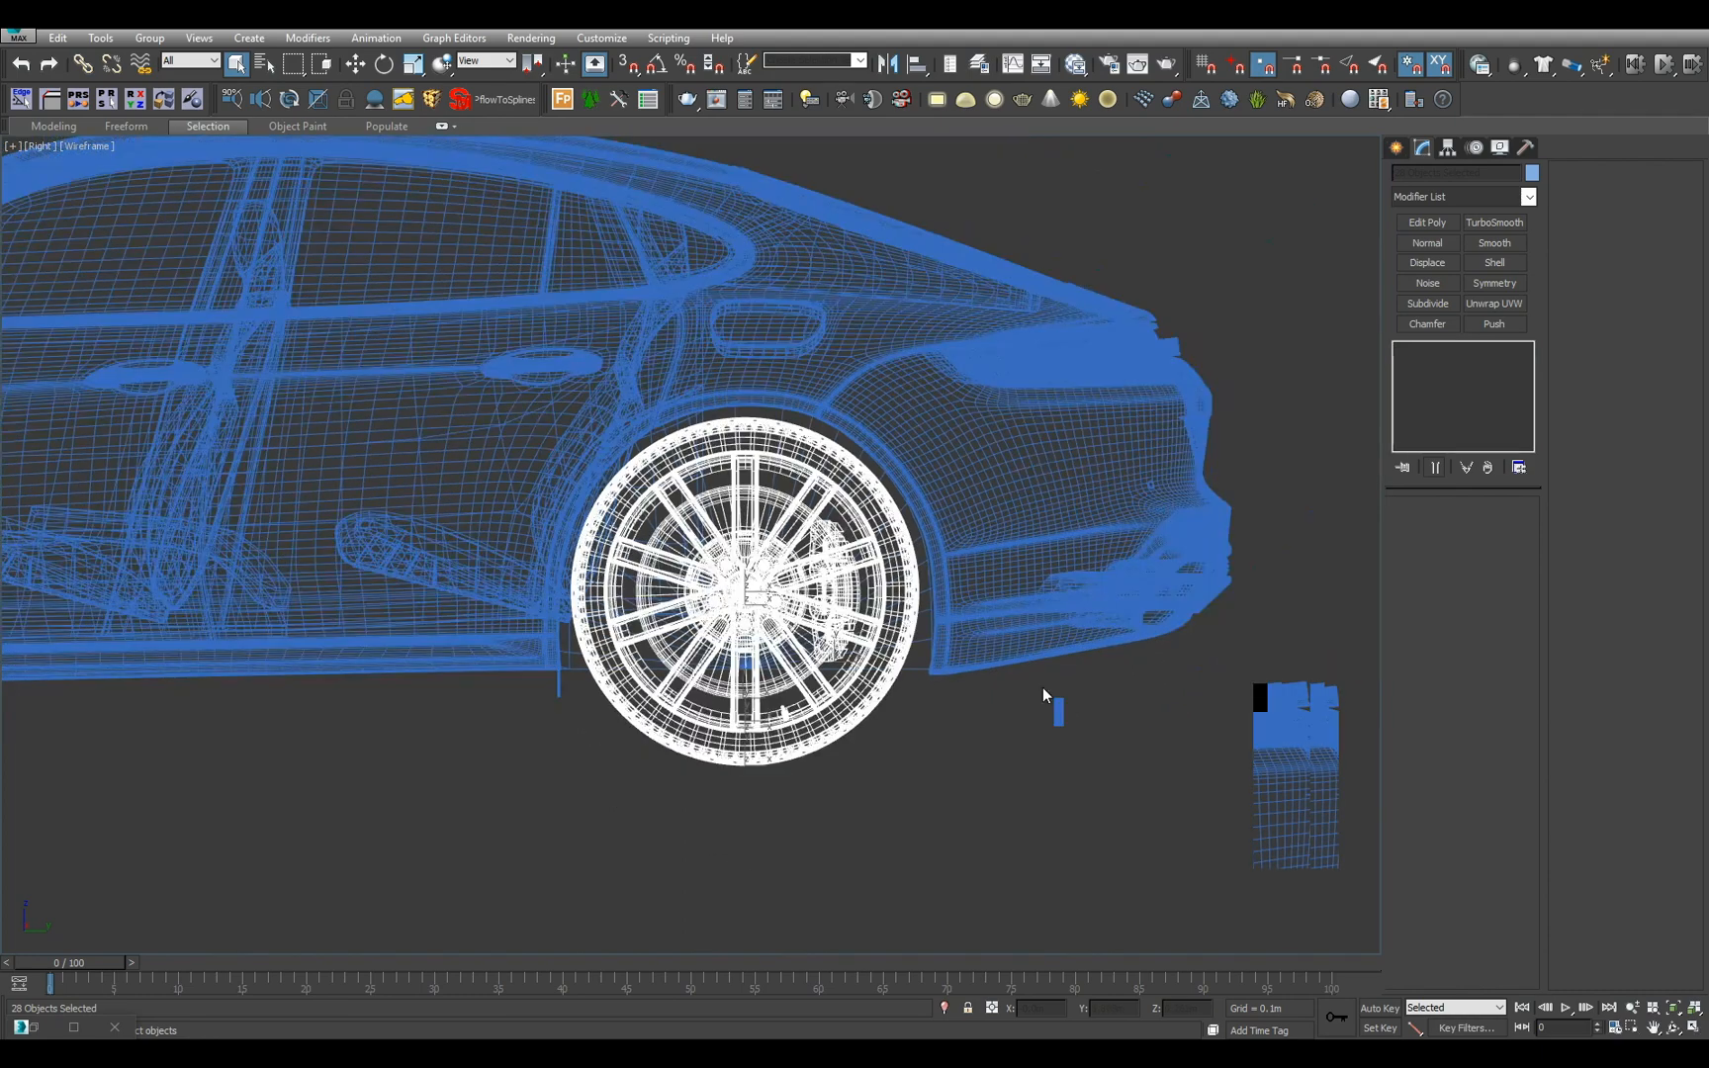
{"action": "middle_click_drag", "start_coordinate": [539, 591], "coordinate": [754, 600]}
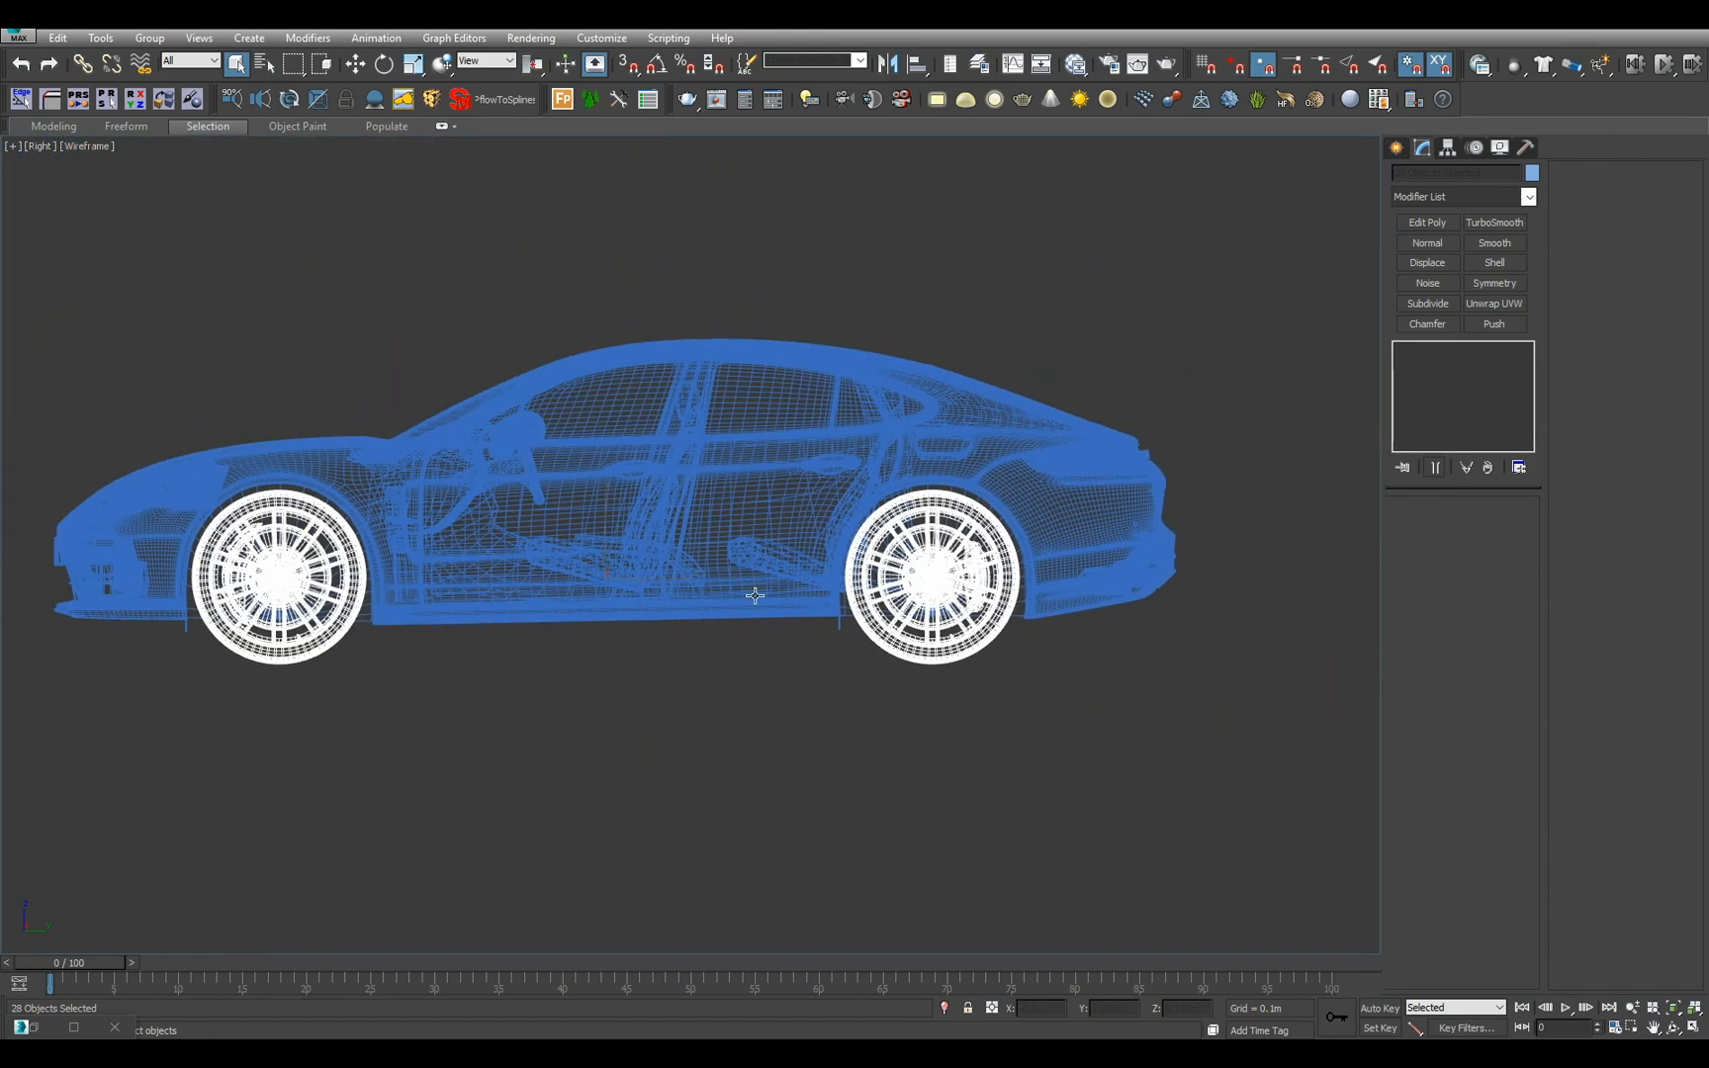
- Isolate the selected front and rear wheel parts and show them shaded in the Perspective view
{"action": "key", "text": "w"}
{"action": "left_click_drag", "start_coordinate": [607, 525], "coordinate": [864, 630]}
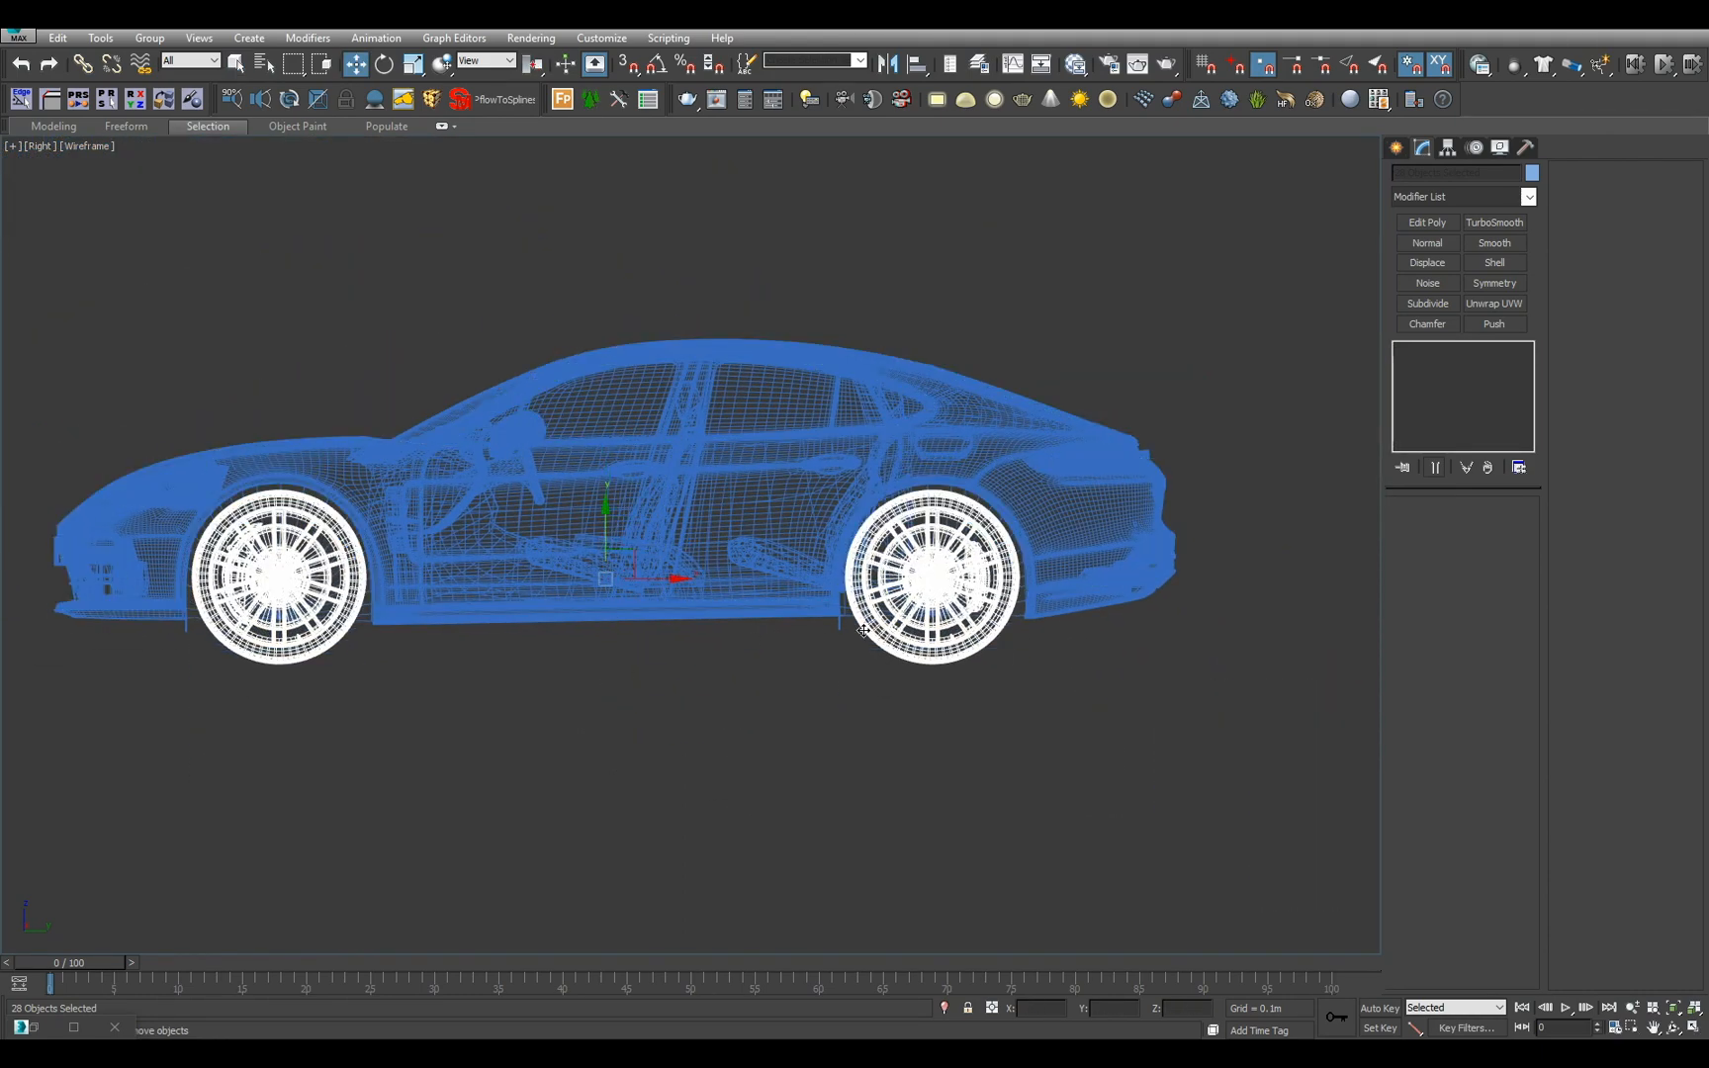
{"action": "key", "text": "f"}
{"action": "scroll", "coordinate": [768, 633], "scroll_direction": "up", "scroll_amount": 5}
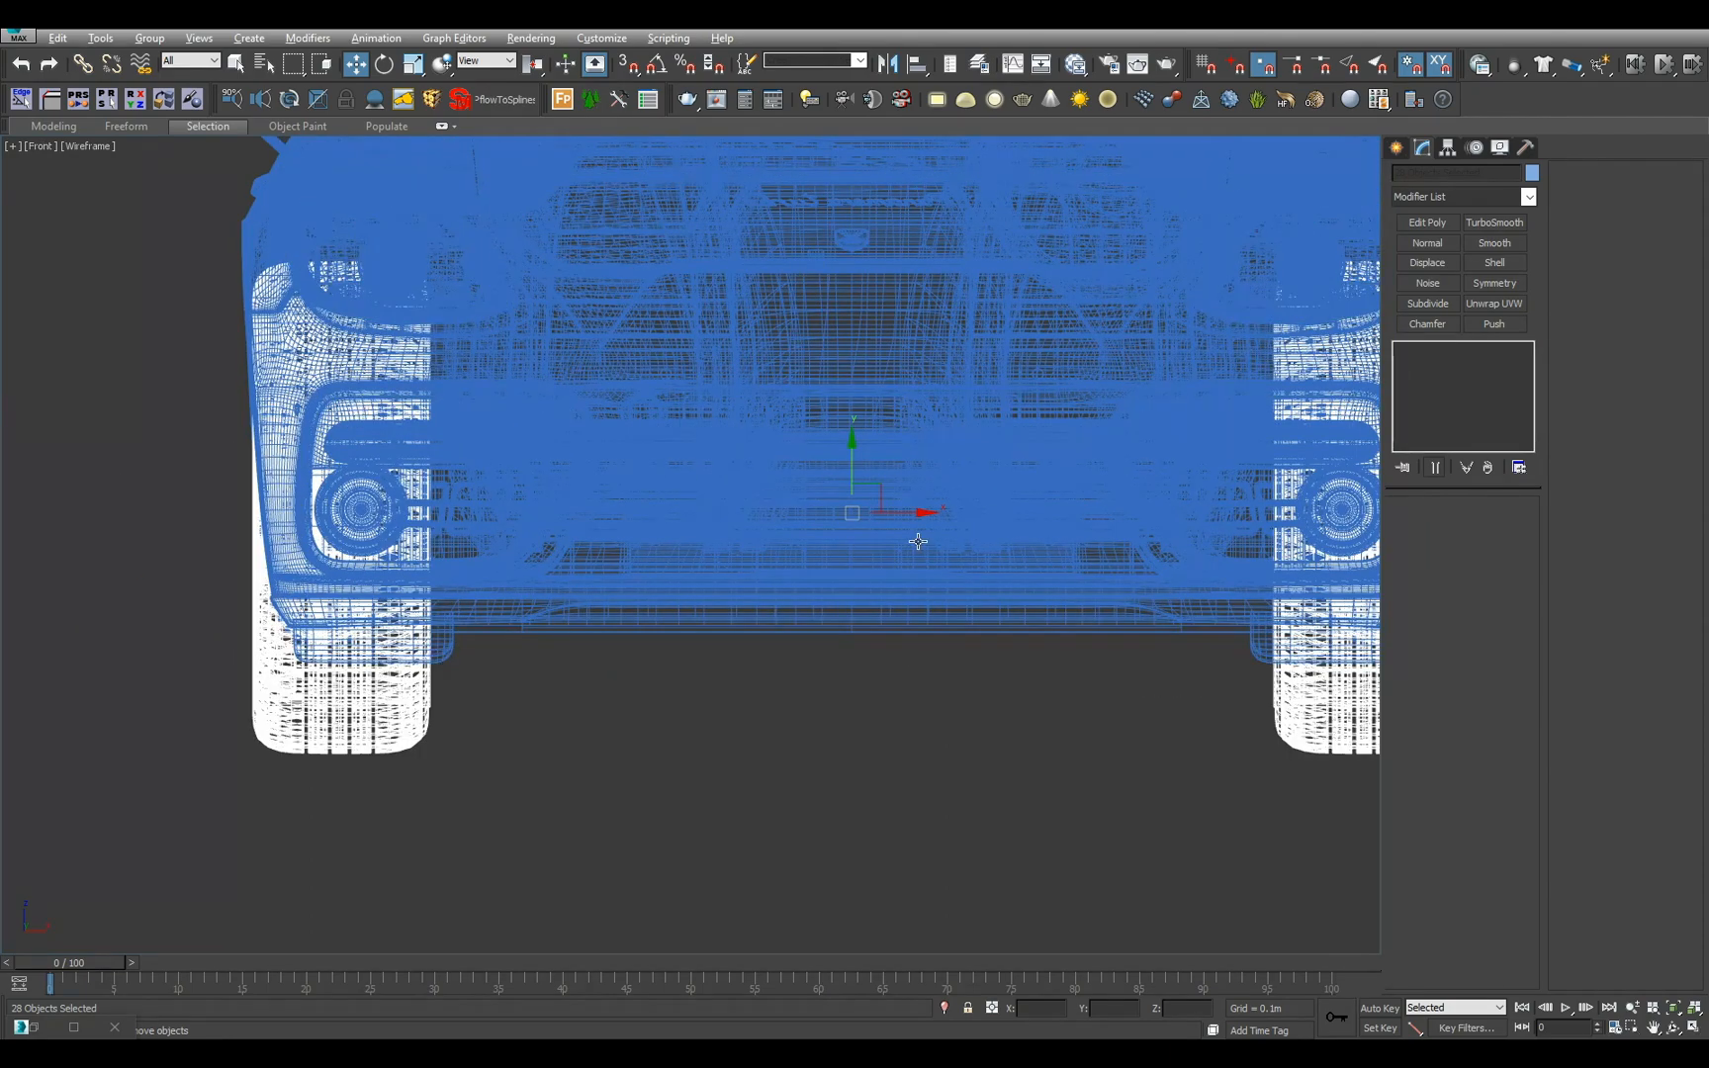
{"action": "key", "text": "p"}
{"action": "key", "text": "z"}
{"action": "mouse_move", "coordinate": [886, 554]}
{"action": "middle_mouse_down", "text": "alt"}
{"action": "mouse_move", "coordinate": [923, 592]}
{"action": "mouse_move", "coordinate": [747, 654]}
{"action": "mouse_move", "coordinate": [740, 608]}
{"action": "mouse_move", "coordinate": [766, 554]}
{"action": "middle_mouse_up", "text": "alt"}
{"action": "scroll", "coordinate": [923, 592], "scroll_direction": "down", "scroll_amount": 5}
{"action": "key", "text": "F3"}
{"action": "key", "text": "alt+q"}
{"action": "scroll", "coordinate": [767, 554], "scroll_direction": "down", "scroll_amount": 3}
- Select one wheel's parts and then all four wheels' parts to check the isolated objects and their pivots
{"action": "left_click", "coordinate": [687, 530]}
{"action": "left_click_drag", "start_coordinate": [529, 259], "coordinate": [724, 527]}
{"action": "middle_click_drag", "start_coordinate": [724, 527], "coordinate": [716, 505], "text": "alt"}
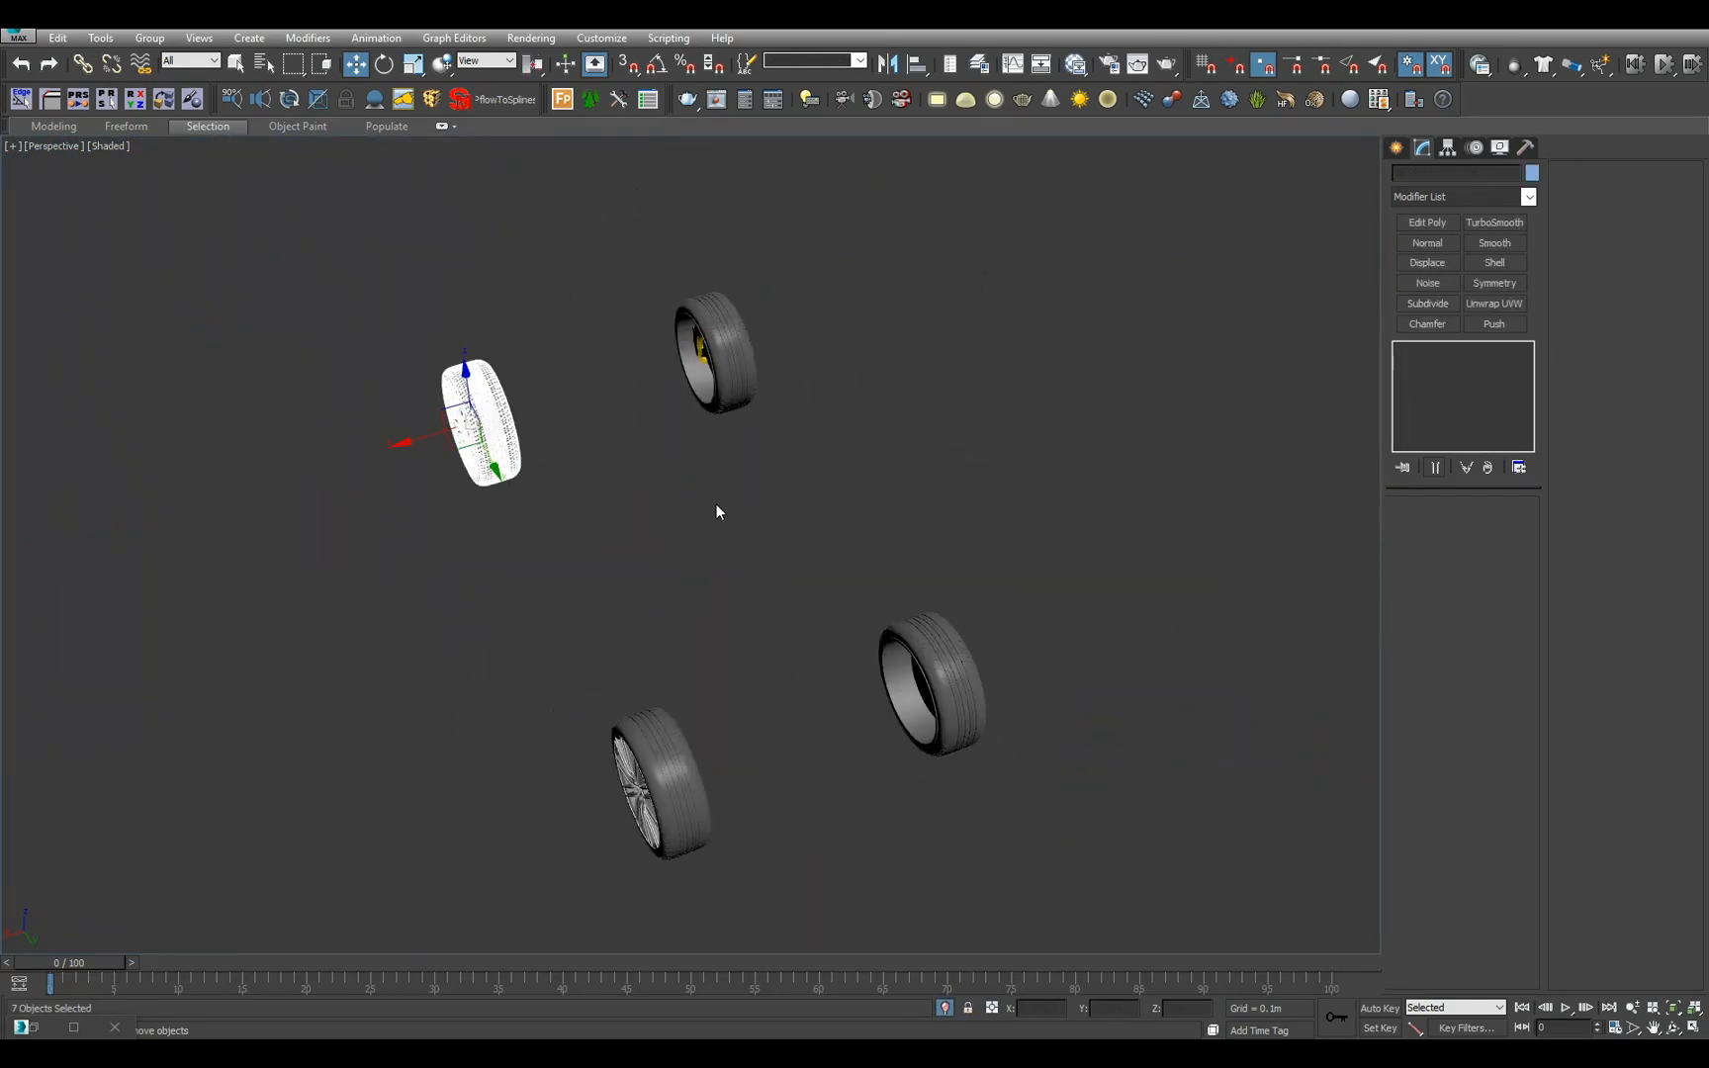
{"action": "left_click_drag", "start_coordinate": [312, 256], "coordinate": [1077, 867]}
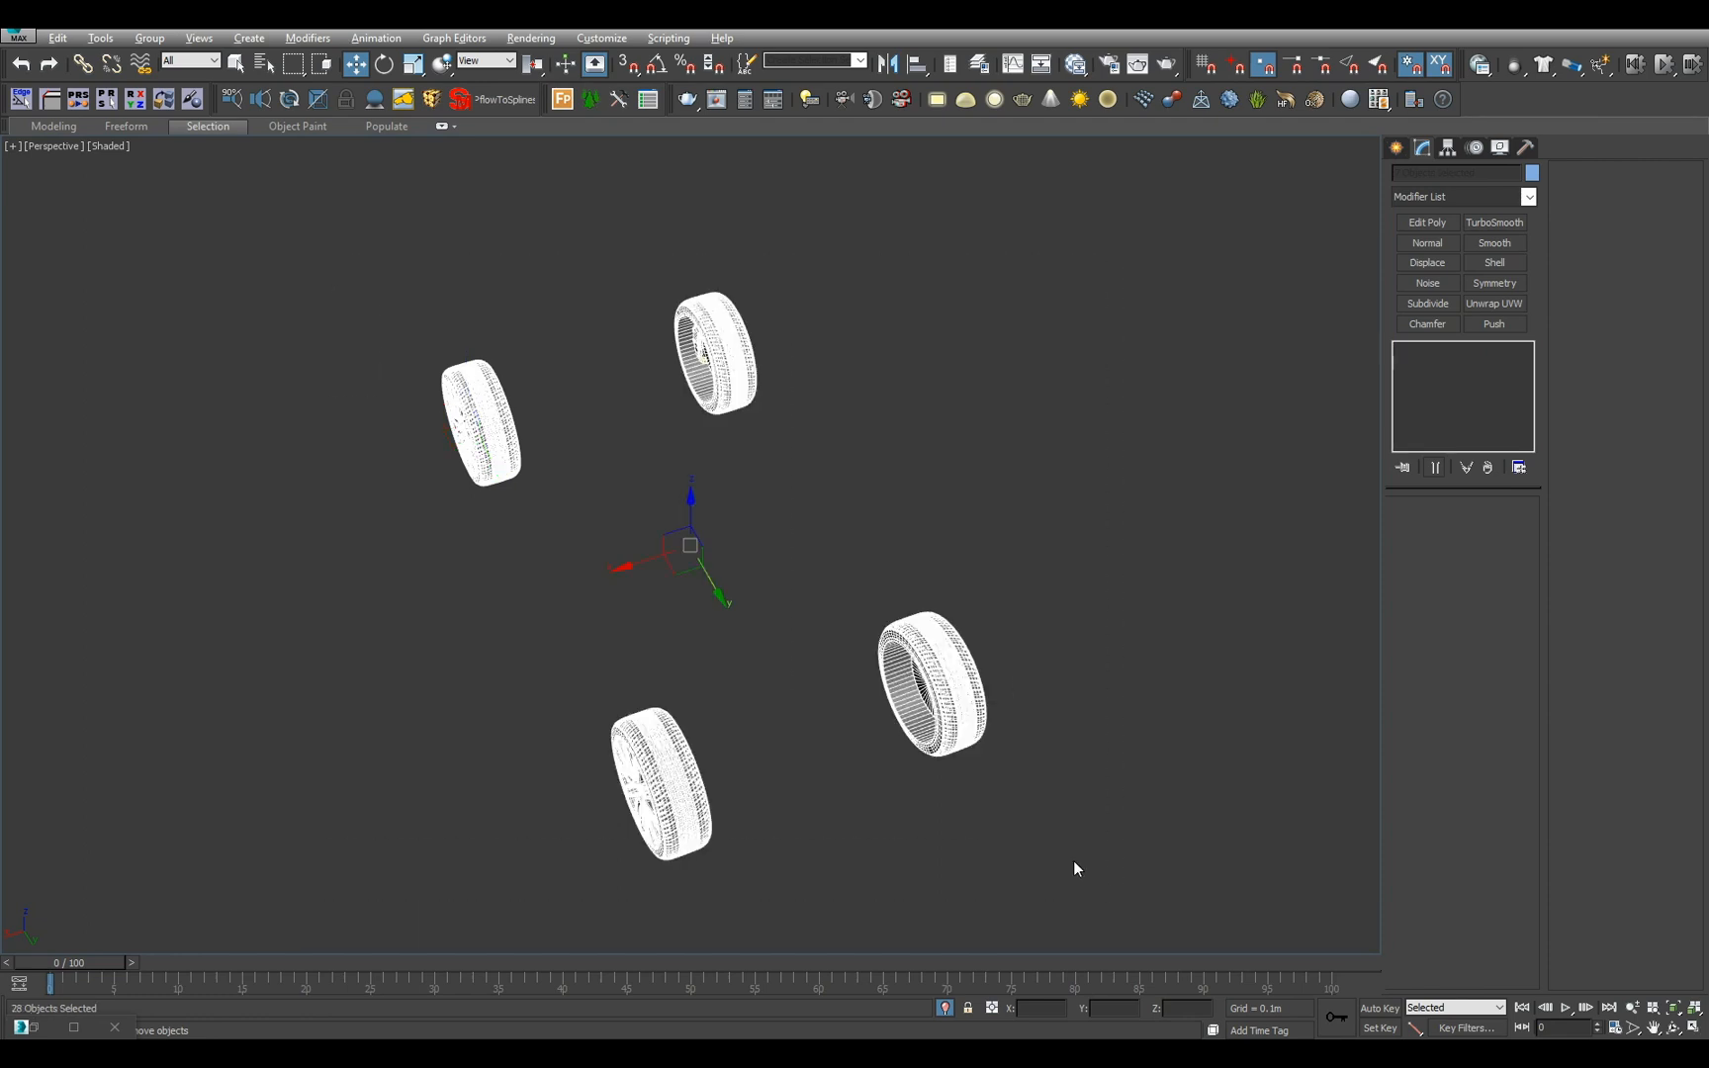
{"action": "middle_click_drag", "start_coordinate": [826, 789], "coordinate": [856, 673], "text": "alt"}
{"action": "key", "text": "c"}
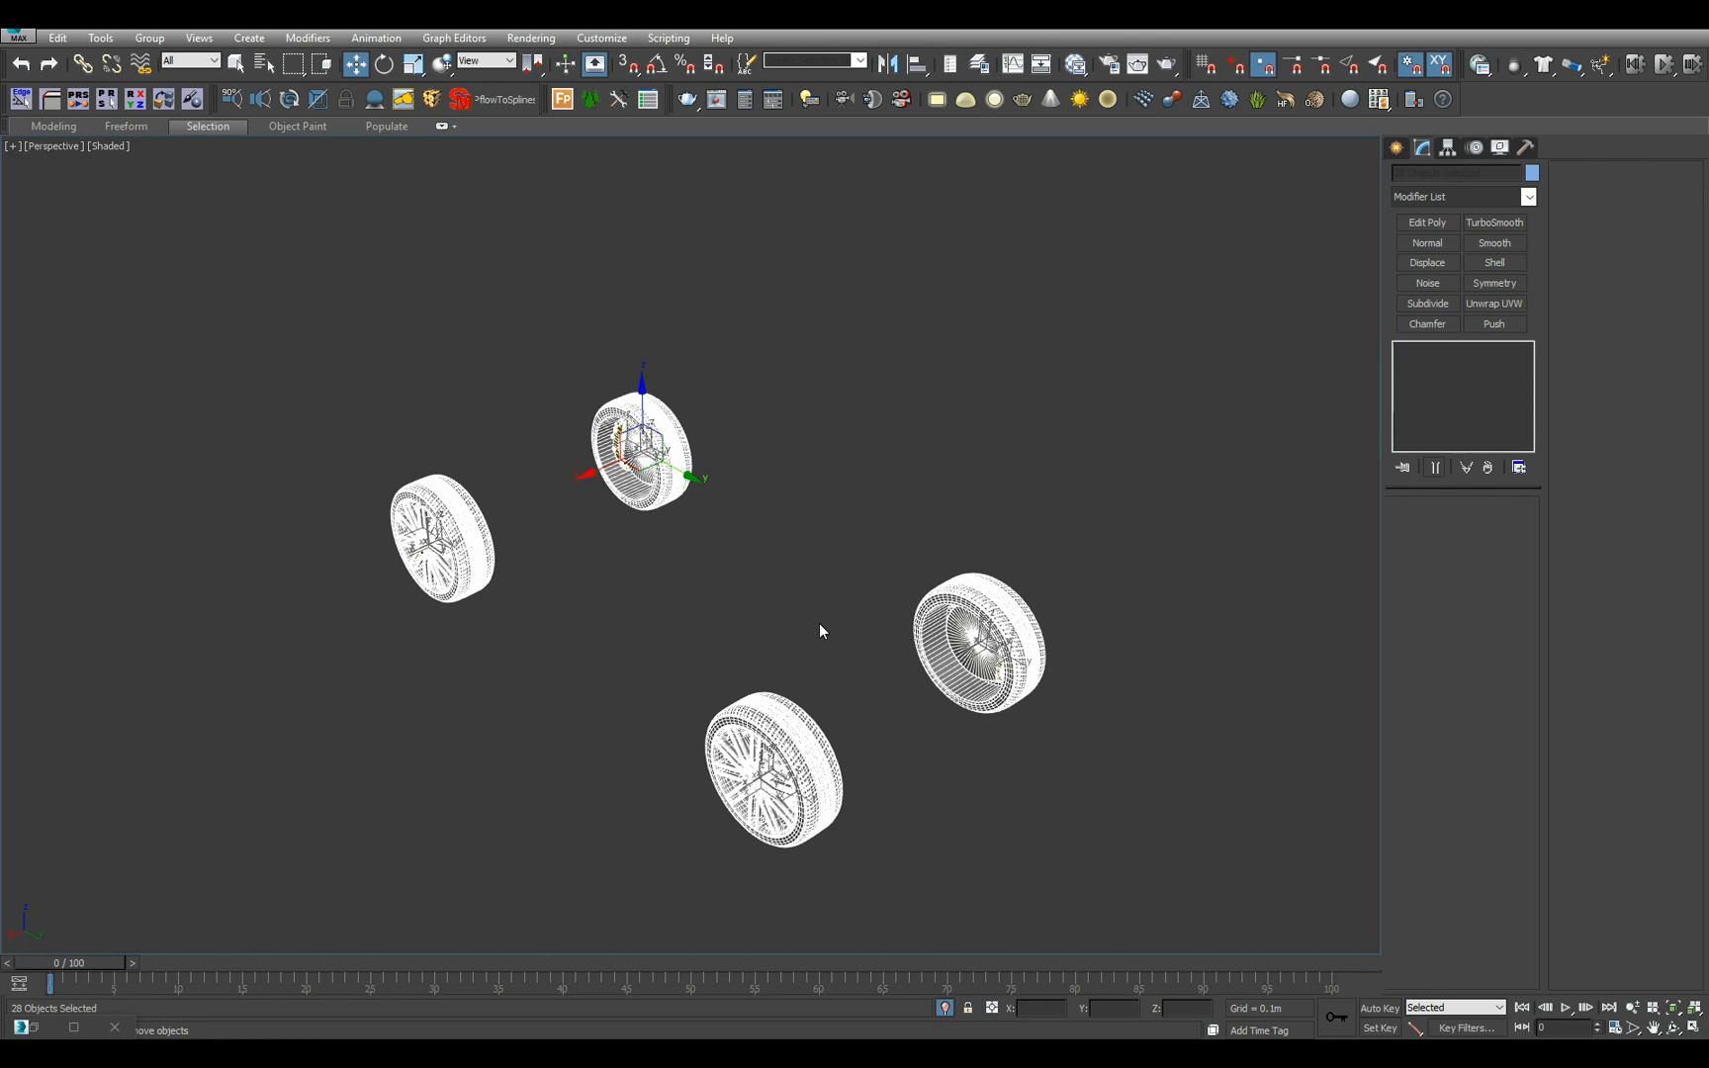
{"action": "mouse_move", "coordinate": [819, 623]}
{"action": "middle_mouse_down", "text": "alt"}
{"action": "mouse_move", "coordinate": [819, 596]}
{"action": "mouse_move", "coordinate": [823, 663]}
{"action": "middle_mouse_up", "text": "alt"}
- Select all parts of the front left wheel and group them as Wheel_FL
{"action": "key", "text": "q"}
{"action": "left_click", "coordinate": [376, 342]}
{"action": "left_click_drag", "start_coordinate": [377, 342], "coordinate": [586, 590]}
{"action": "middle_click_drag", "start_coordinate": [586, 590], "coordinate": [627, 583], "text": "alt"}
{"action": "key", "text": "ctrl+g"}
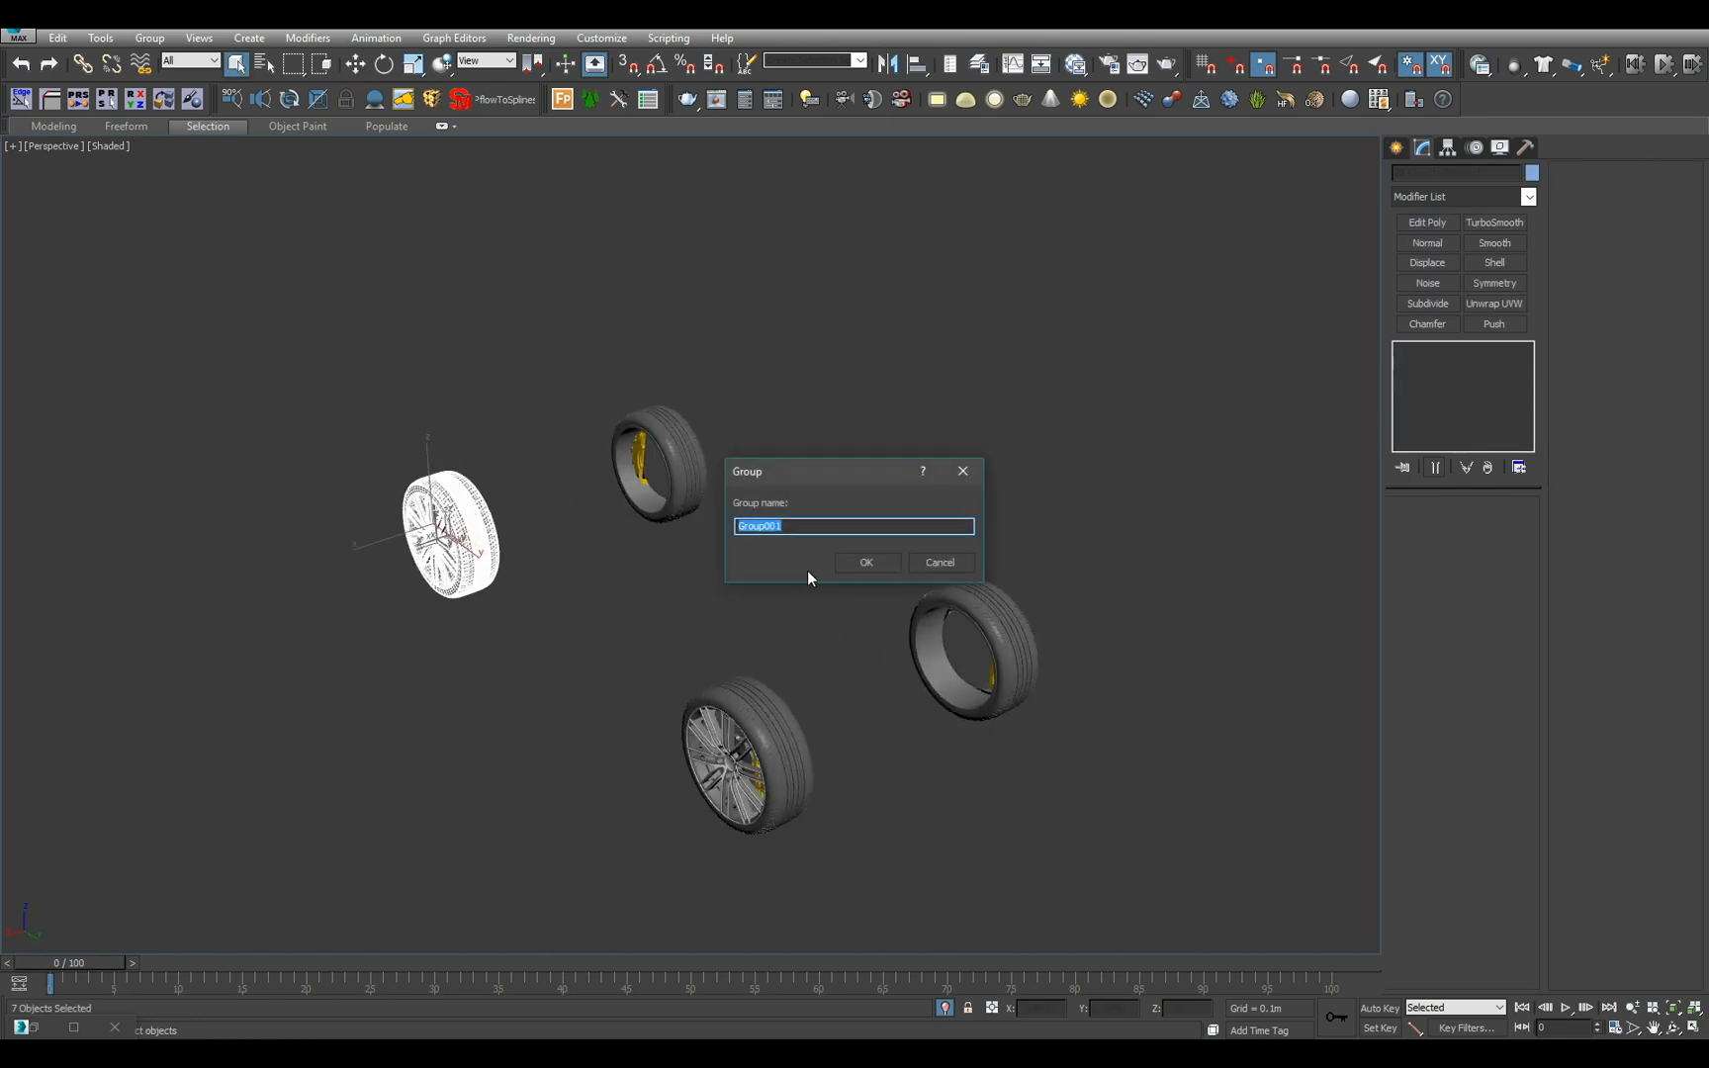
{"action": "type", "text": "Wheel_FL"}
{"action": "left_click_drag", "start_coordinate": [800, 522], "coordinate": [628, 517]}
{"action": "left_click", "coordinate": [866, 562]}
- Select all parts of the front right wheel and group them as Wheel_FR
{"action": "left_click_drag", "start_coordinate": [569, 378], "coordinate": [824, 607]}
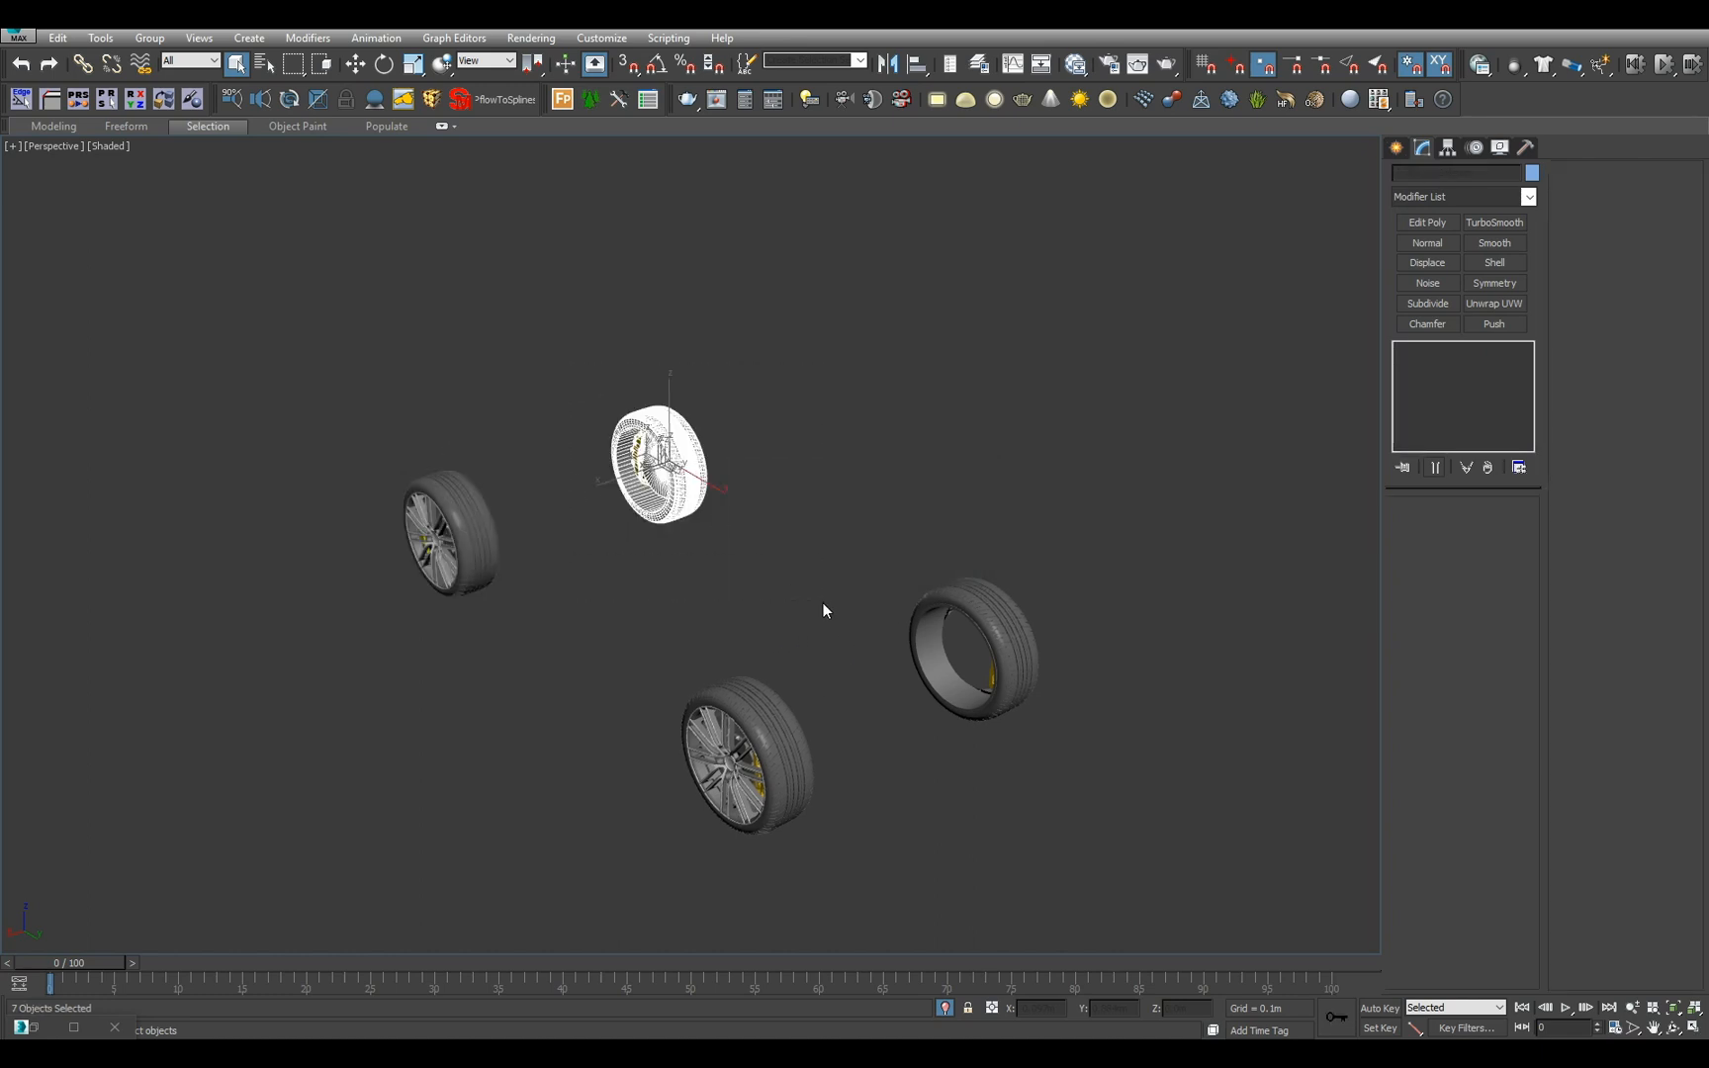
{"action": "key", "text": "ctrl+g"}
{"action": "type", "text": "Wheel_FL"}
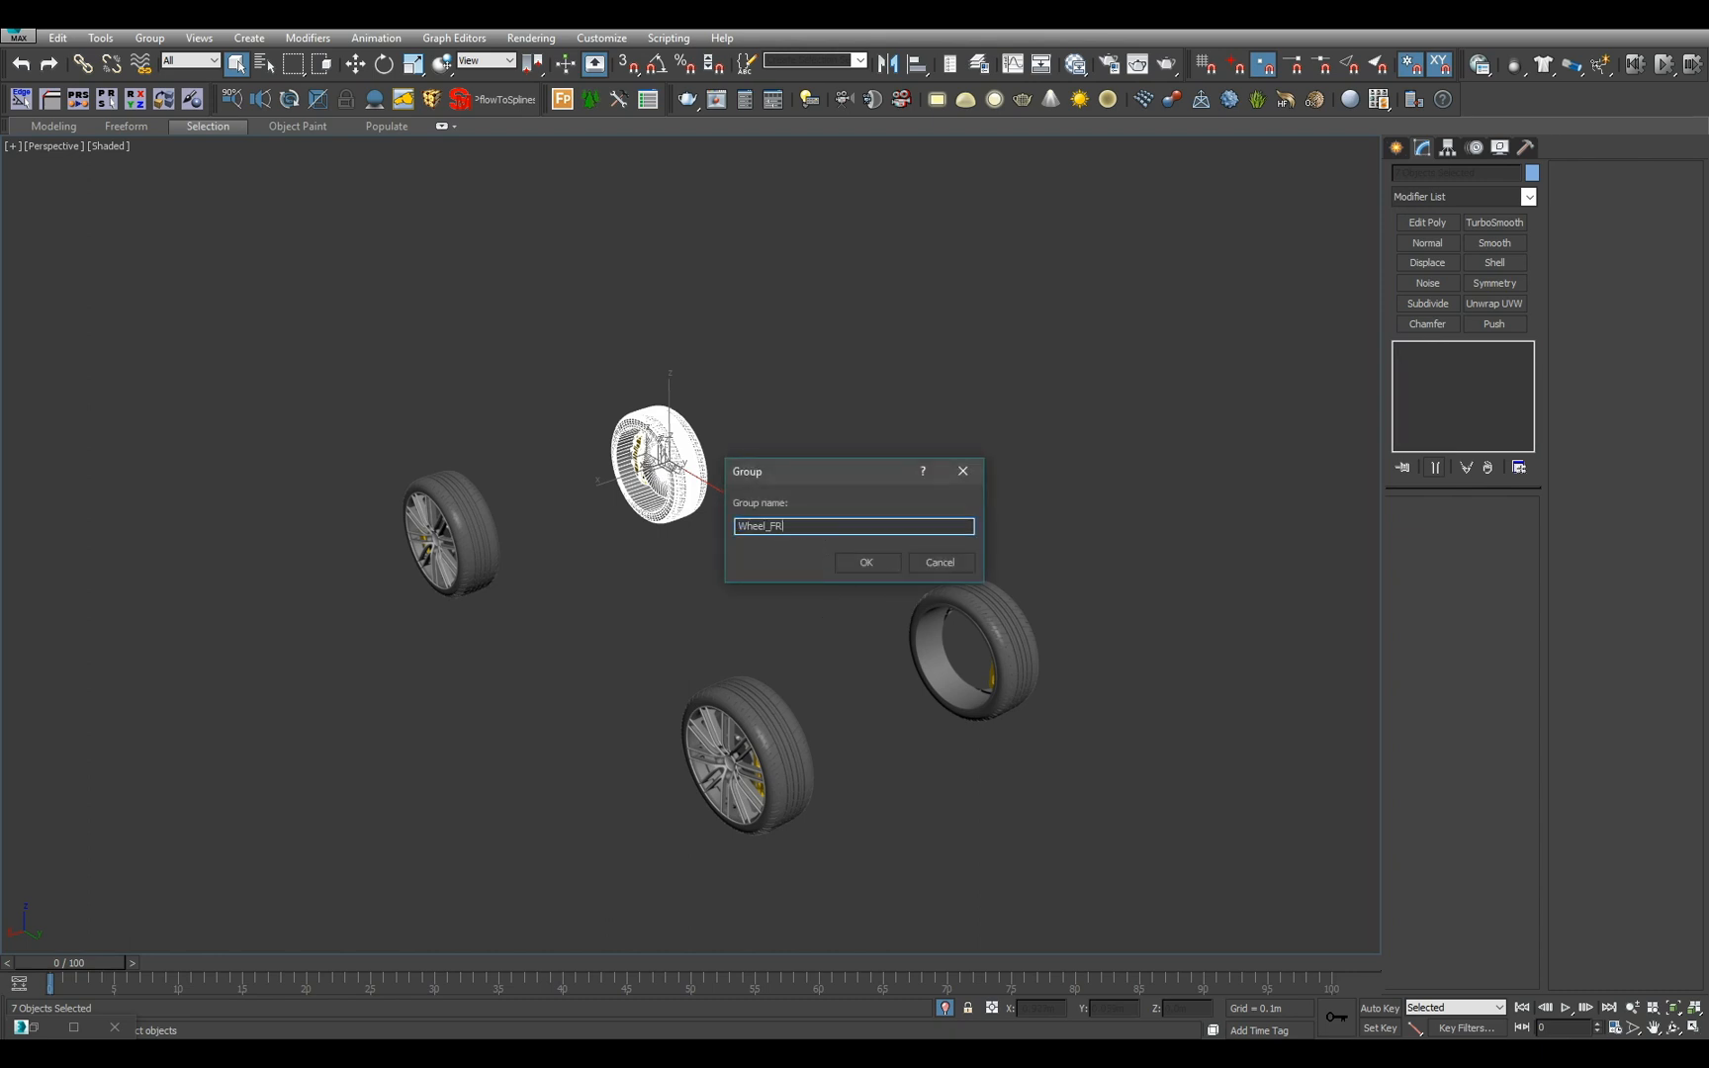
{"action": "left_click", "coordinate": [841, 562]}
- Select all parts of the rear right wheel and group them as Wheel_RR
{"action": "left_click_drag", "start_coordinate": [862, 553], "coordinate": [1080, 763]}
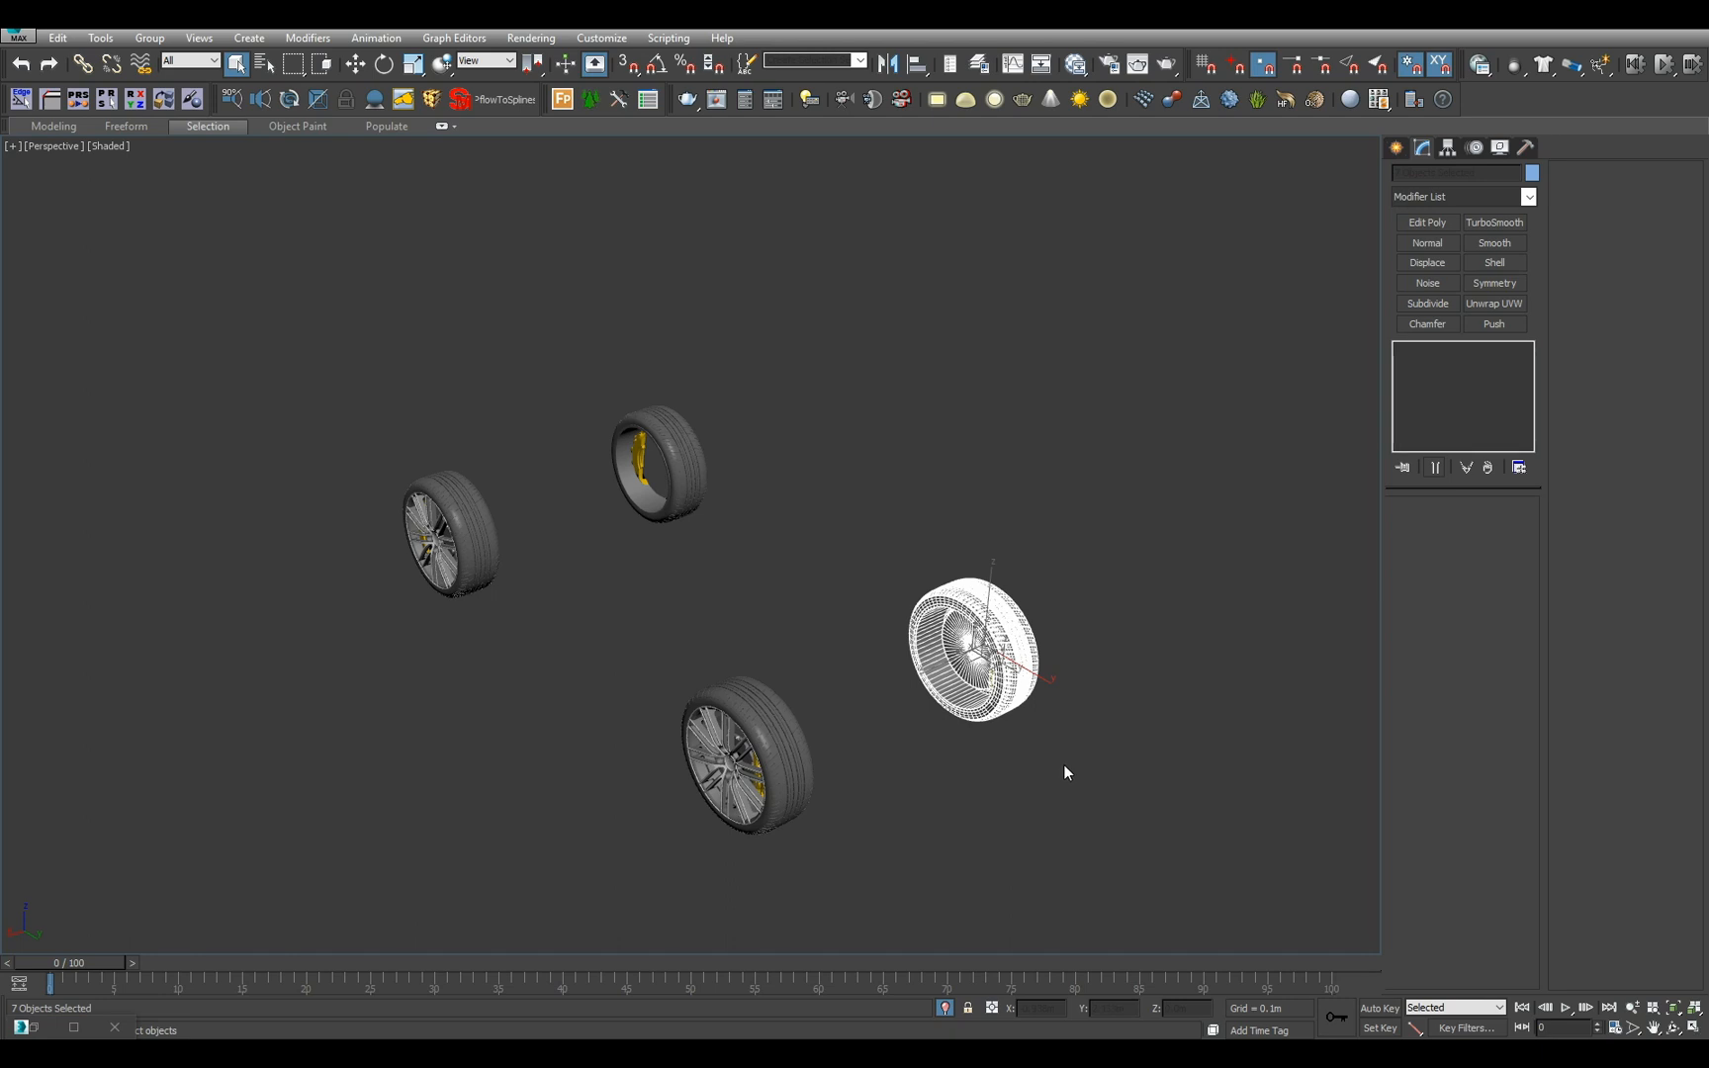
{"action": "key", "text": "ctrl+g"}
{"action": "type", "text": "Wheel_FL"}
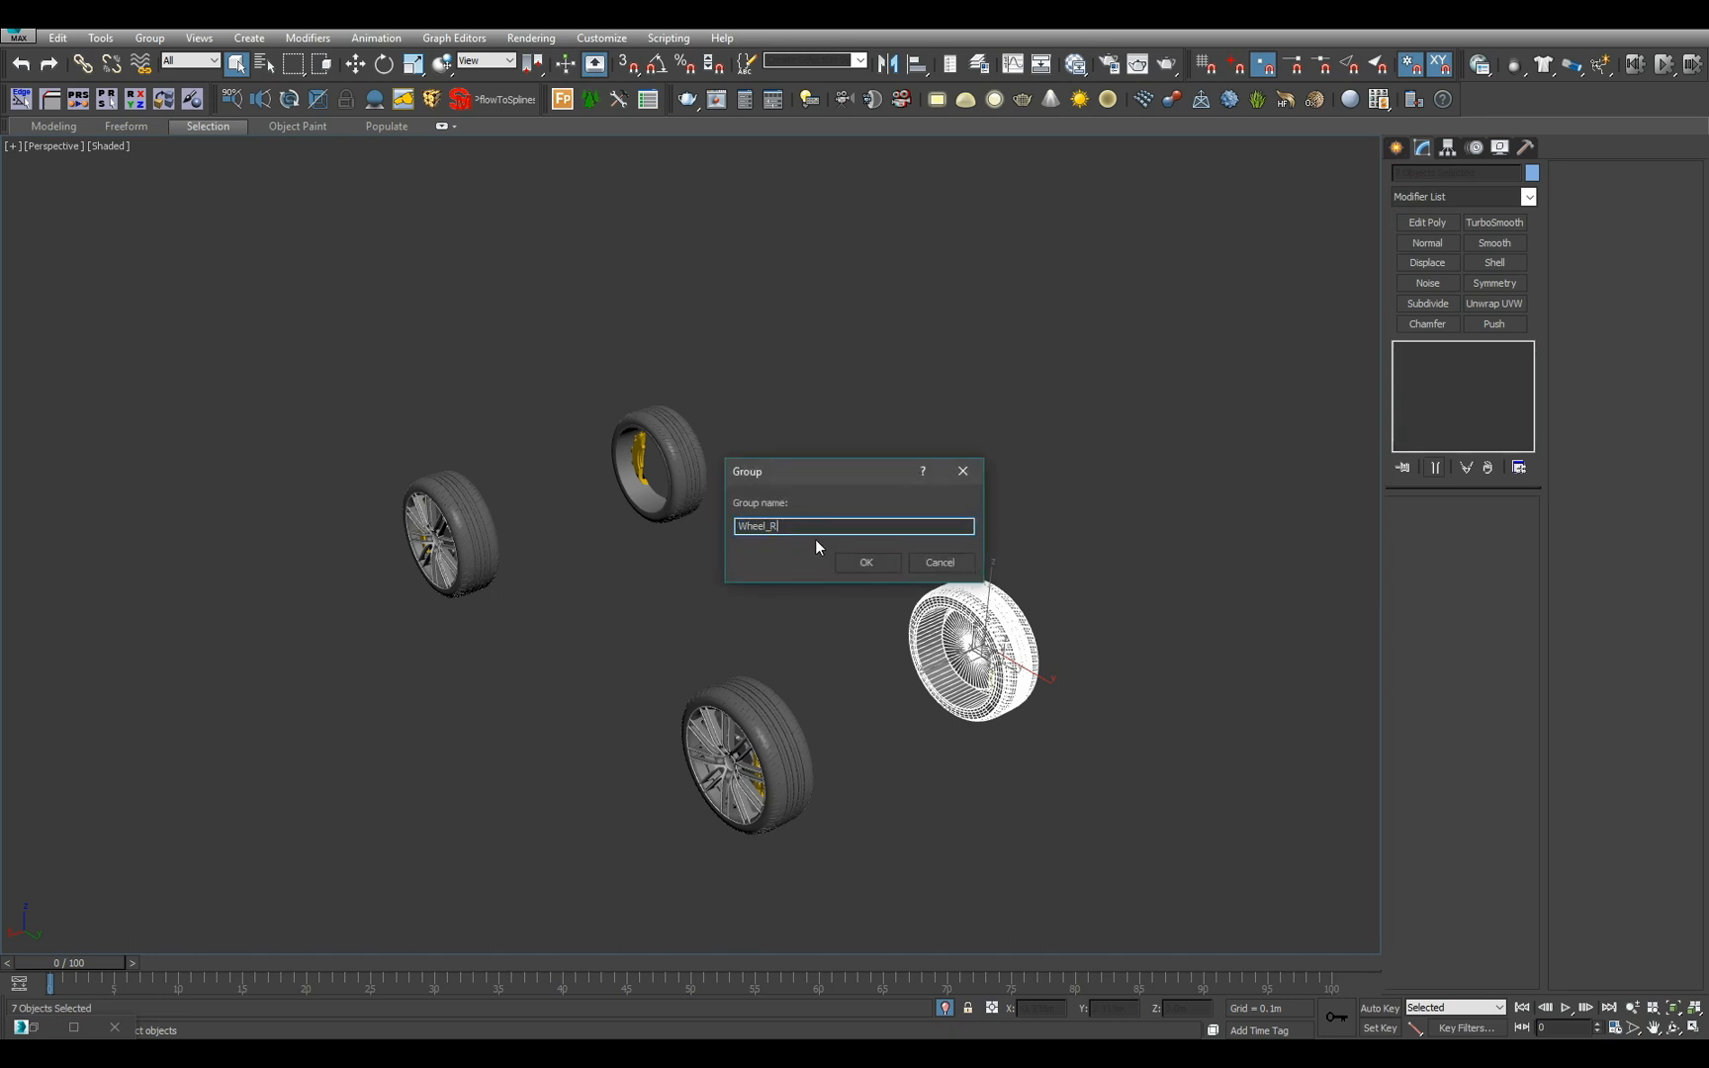
{"action": "key", "text": "Return"}
- Group the rear left wheel's parts as Wheel_RL and end the isolation to show the whole car
{"action": "left_click_drag", "start_coordinate": [611, 630], "coordinate": [832, 883]}
{"action": "key", "text": "ctrl+g"}
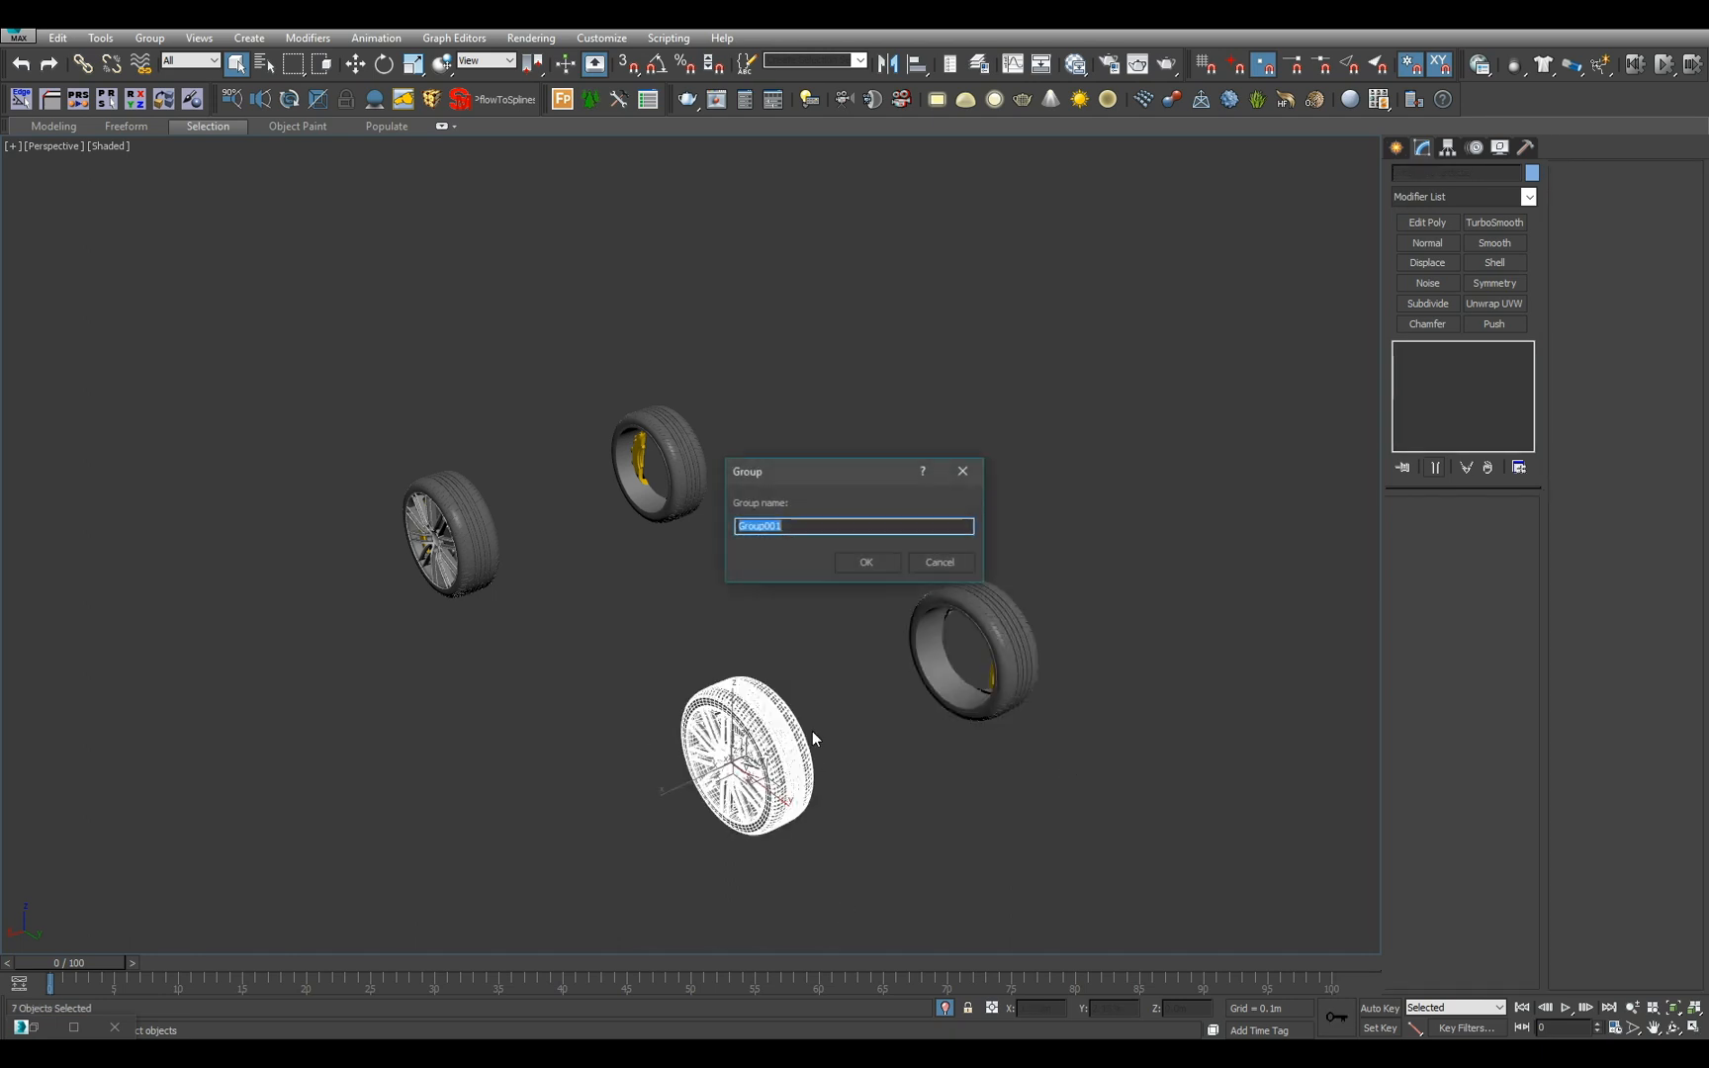
{"action": "type", "text": "Wheel_FL"}
{"action": "left_click", "coordinate": [858, 563]}
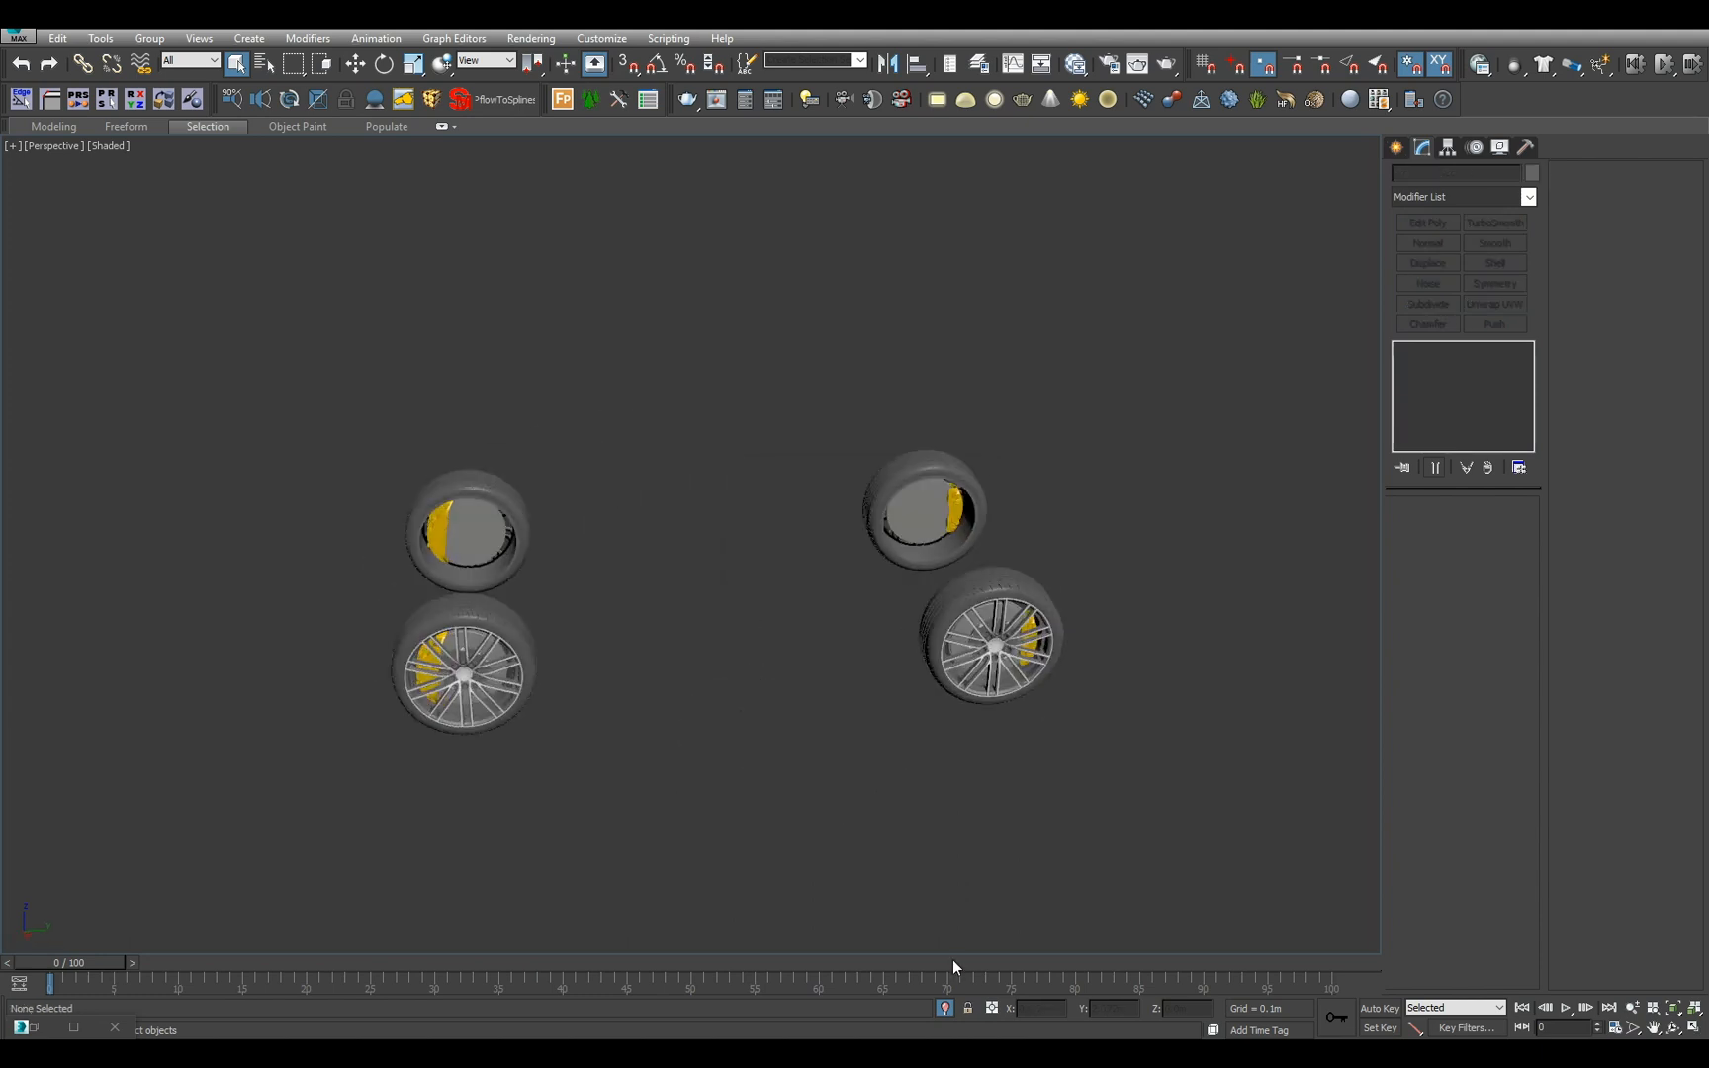
{"action": "left_click", "coordinate": [946, 1009]}
- Select the non-wheel objects from Black_Holdout to Silver, leaving out Car_Body, and link them to Car_Body as their parent
{"action": "middle_click_drag", "start_coordinate": [974, 760], "coordinate": [855, 754], "text": "alt"}
{"action": "key", "text": "h"}
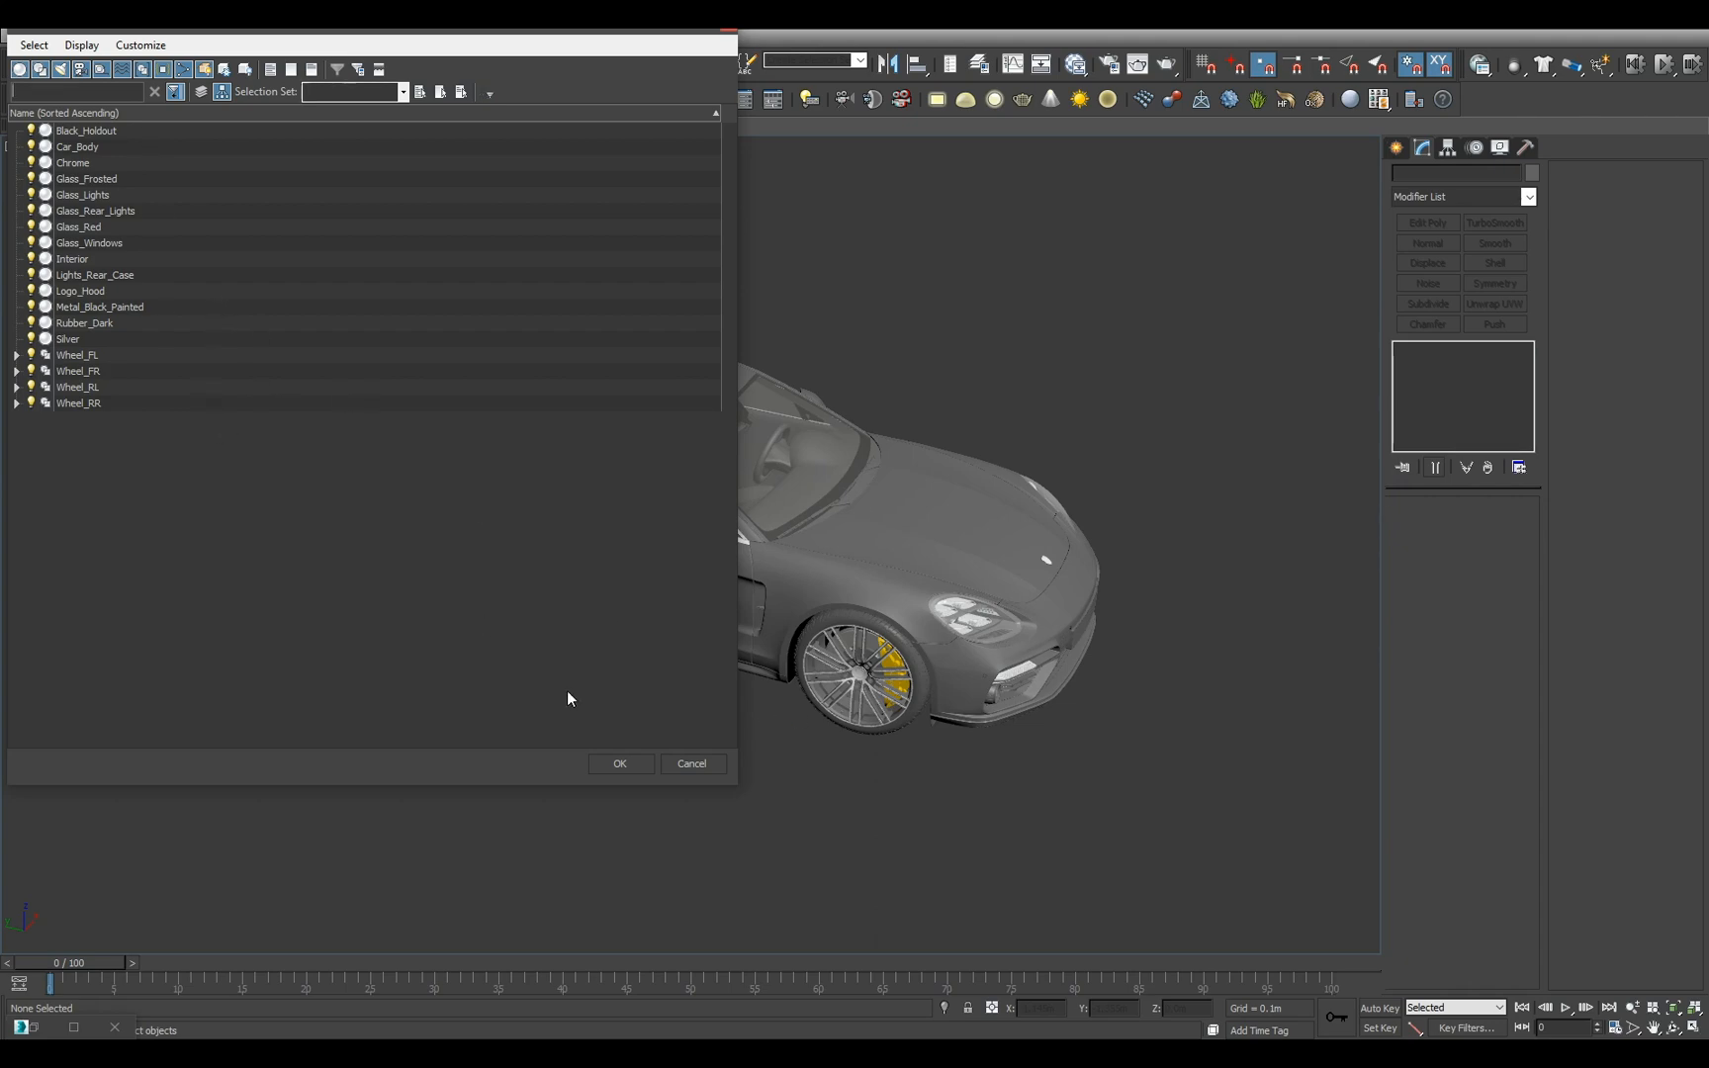
{"action": "left_click", "coordinate": [128, 135]}
{"action": "left_click", "coordinate": [85, 338], "text": "shift"}
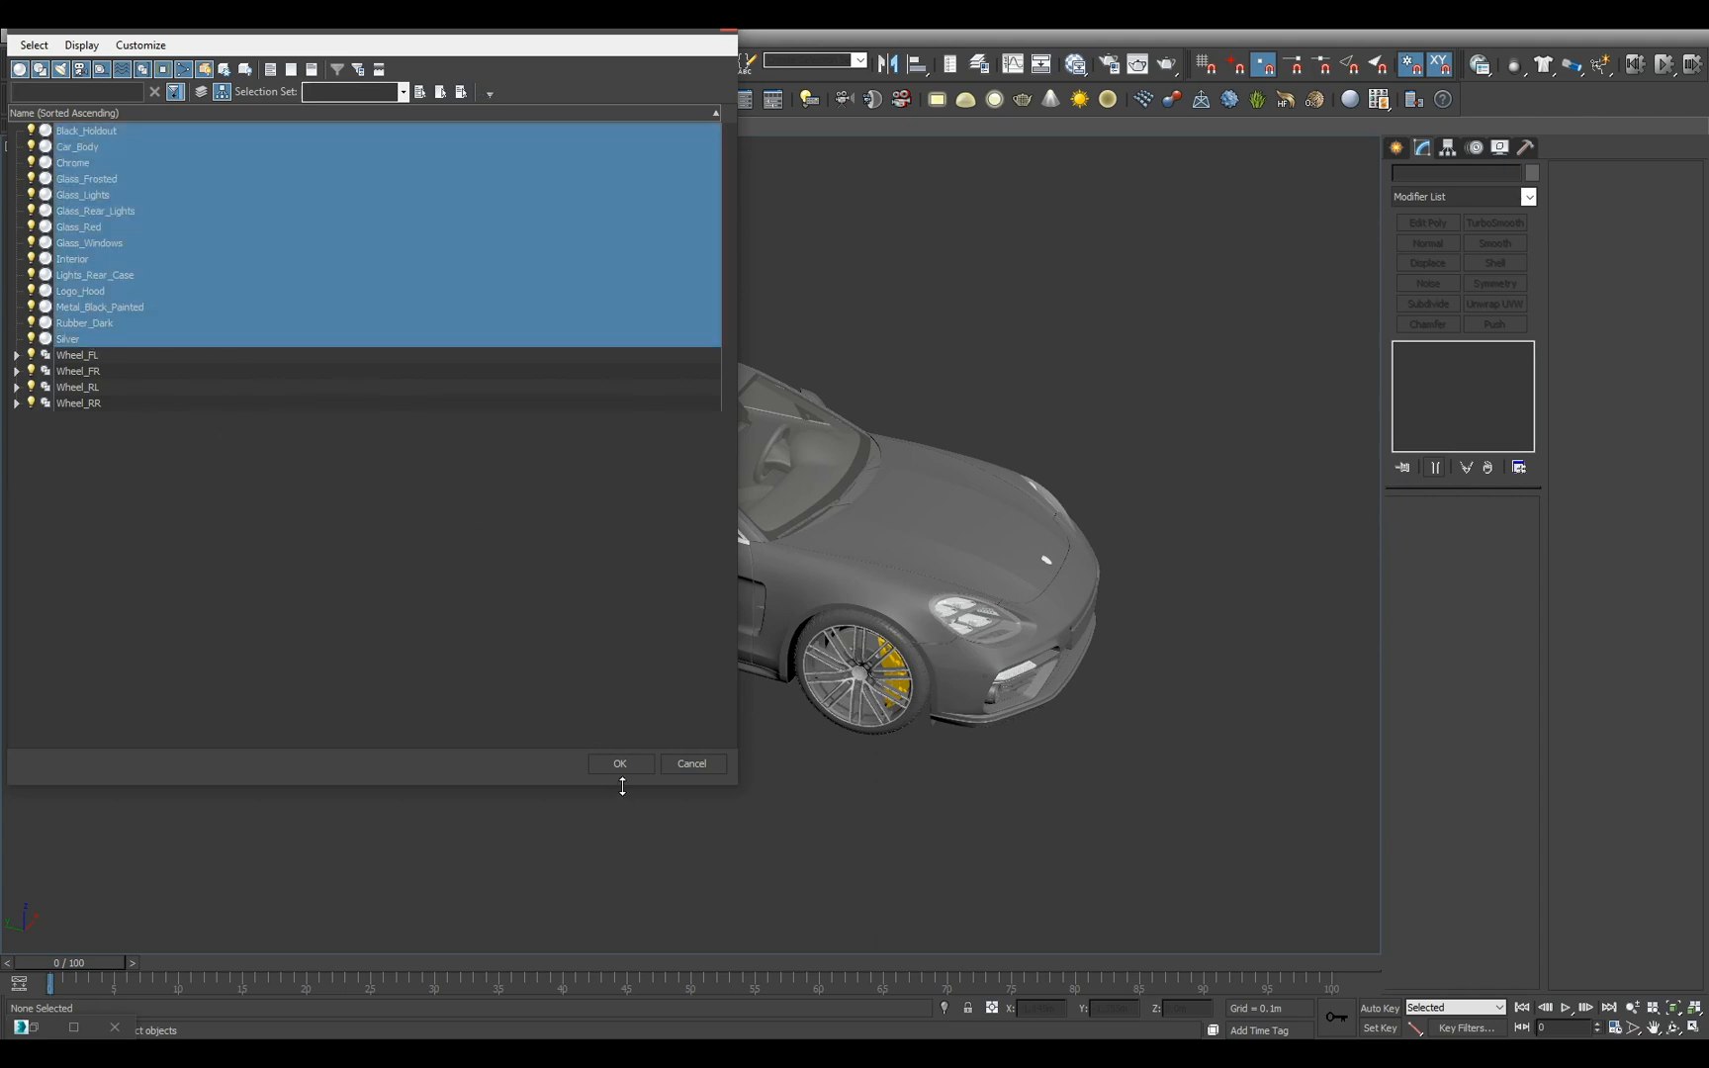
{"action": "left_click", "coordinate": [619, 763]}
{"action": "middle_click_drag", "start_coordinate": [873, 791], "coordinate": [557, 742], "text": "alt"}
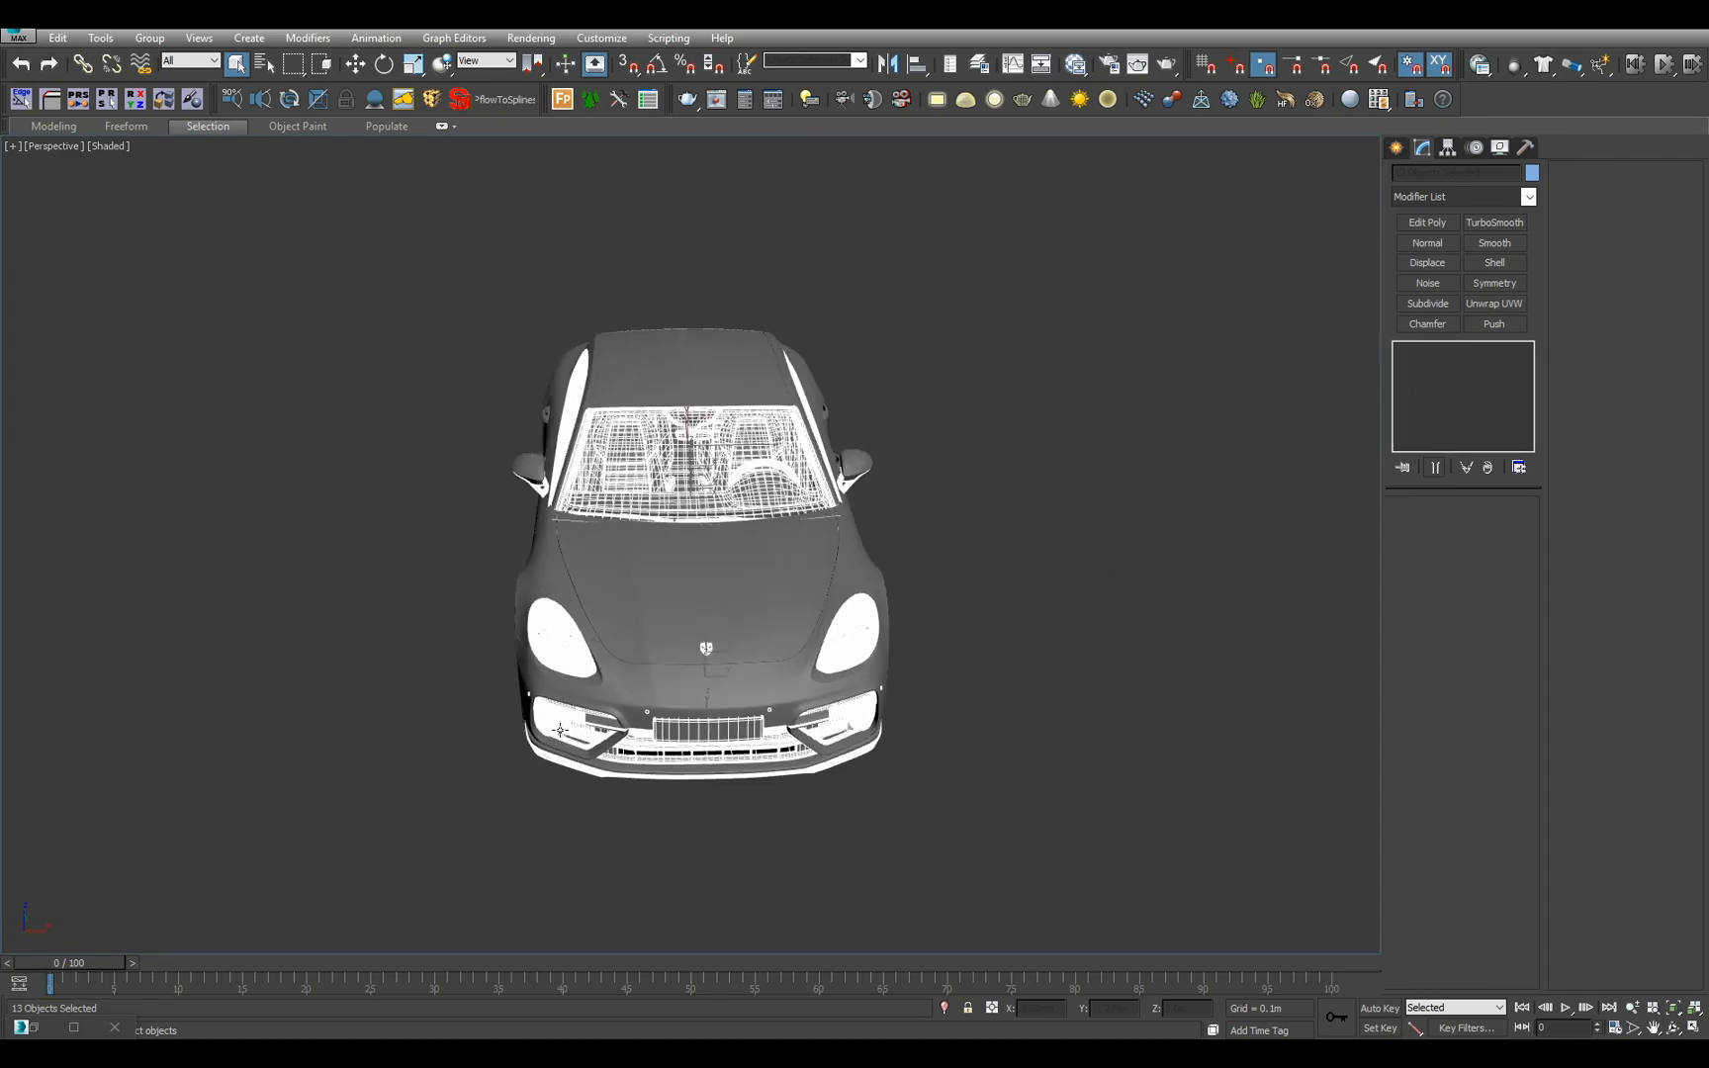
{"action": "key", "text": "l"}
{"action": "middle_click_drag", "start_coordinate": [535, 653], "coordinate": [599, 639], "text": "alt"}
{"action": "left_click_drag", "start_coordinate": [607, 634], "coordinate": [700, 581]}
{"action": "key", "text": "q"}
- Select Car_Body, show the grid in the Right view and enable pivot-only editing with the Move tool
{"action": "left_click", "coordinate": [751, 550]}
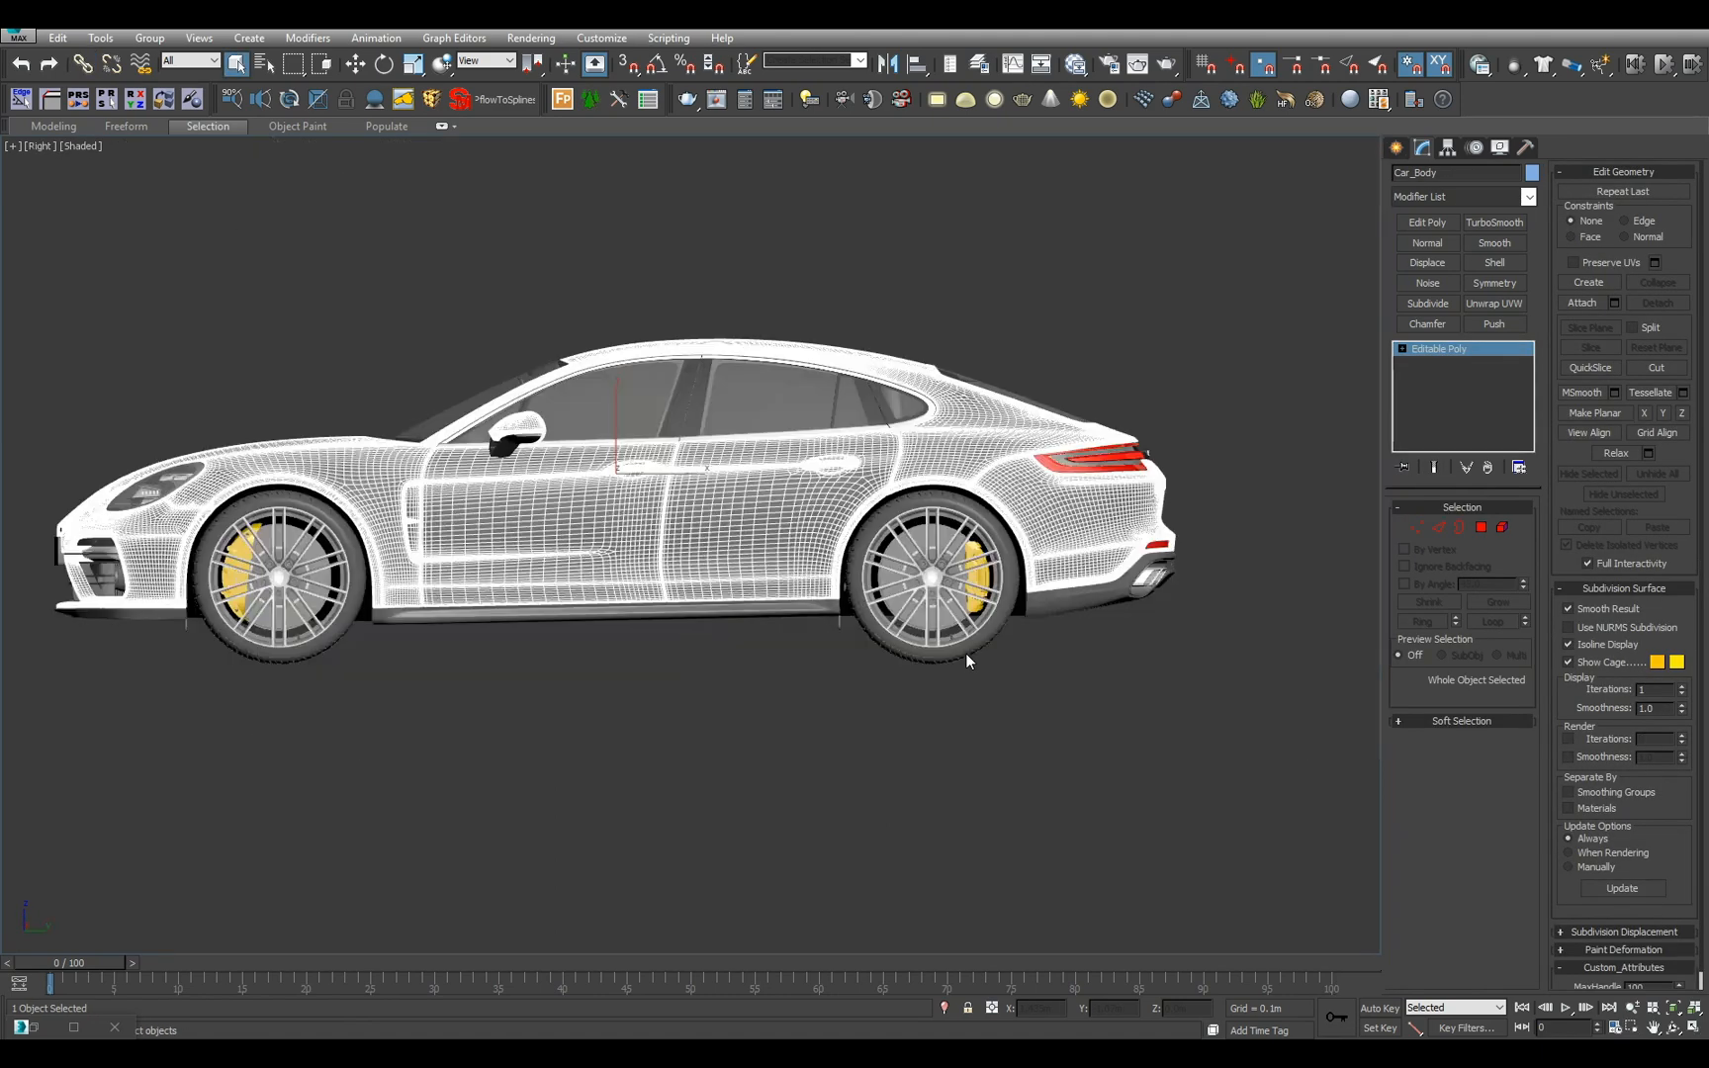
{"action": "scroll", "coordinate": [756, 591], "scroll_direction": "up", "scroll_amount": 5}
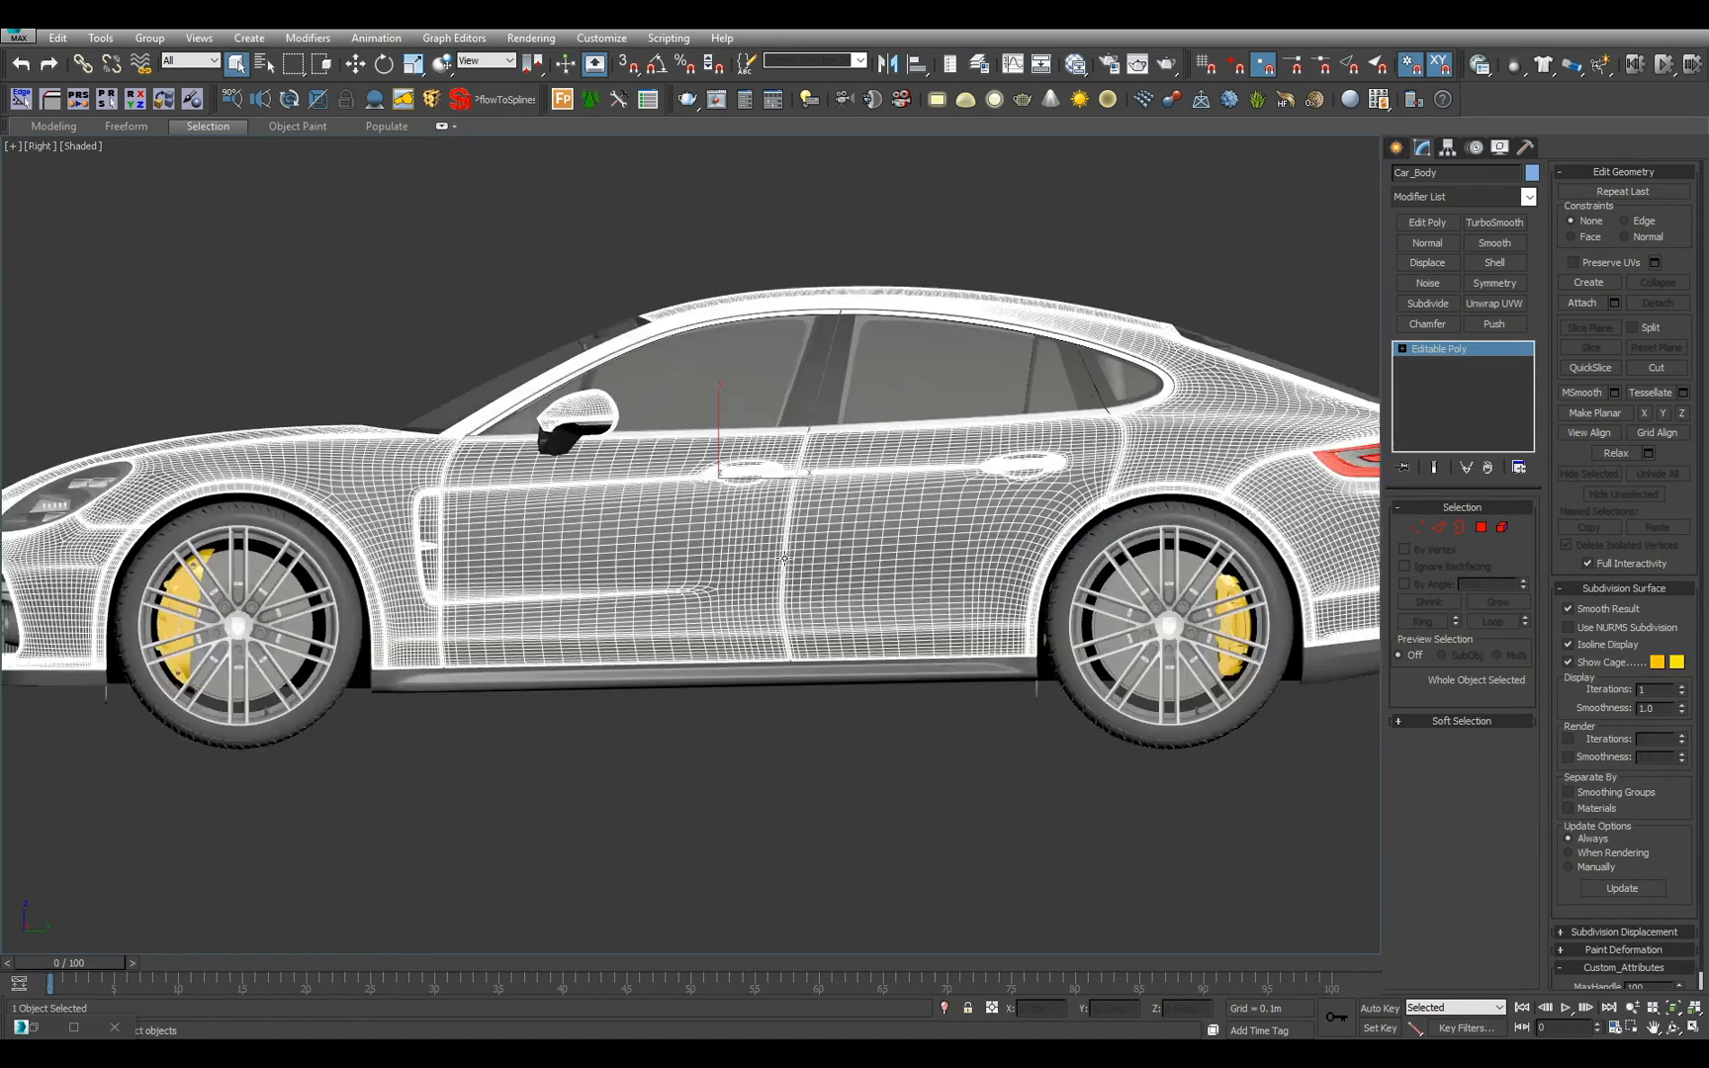
{"action": "middle_click_drag", "start_coordinate": [741, 615], "coordinate": [757, 573]}
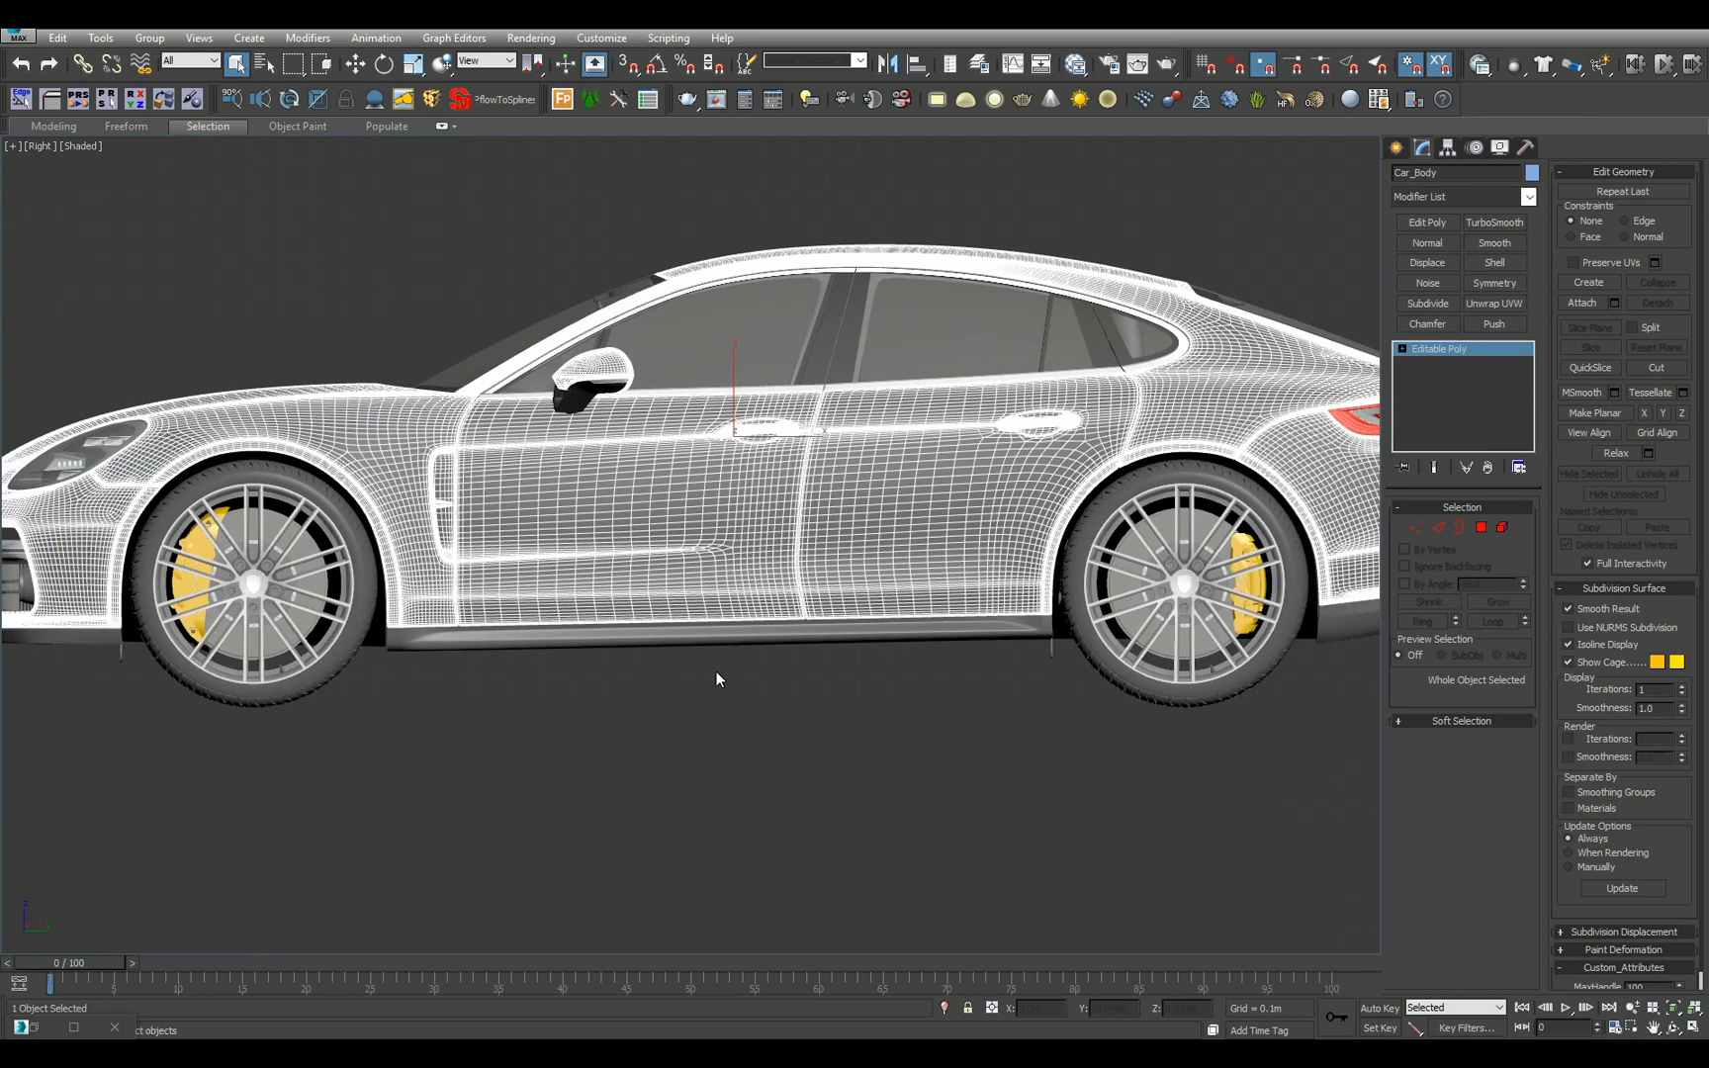
{"action": "key", "text": "g"}
{"action": "key", "text": "Insert"}
{"action": "key", "text": "w"}
- Try to move the Car_Body pivot down to the ground line by eye, then undo the move
{"action": "left_click_drag", "start_coordinate": [733, 387], "coordinate": [728, 662]}
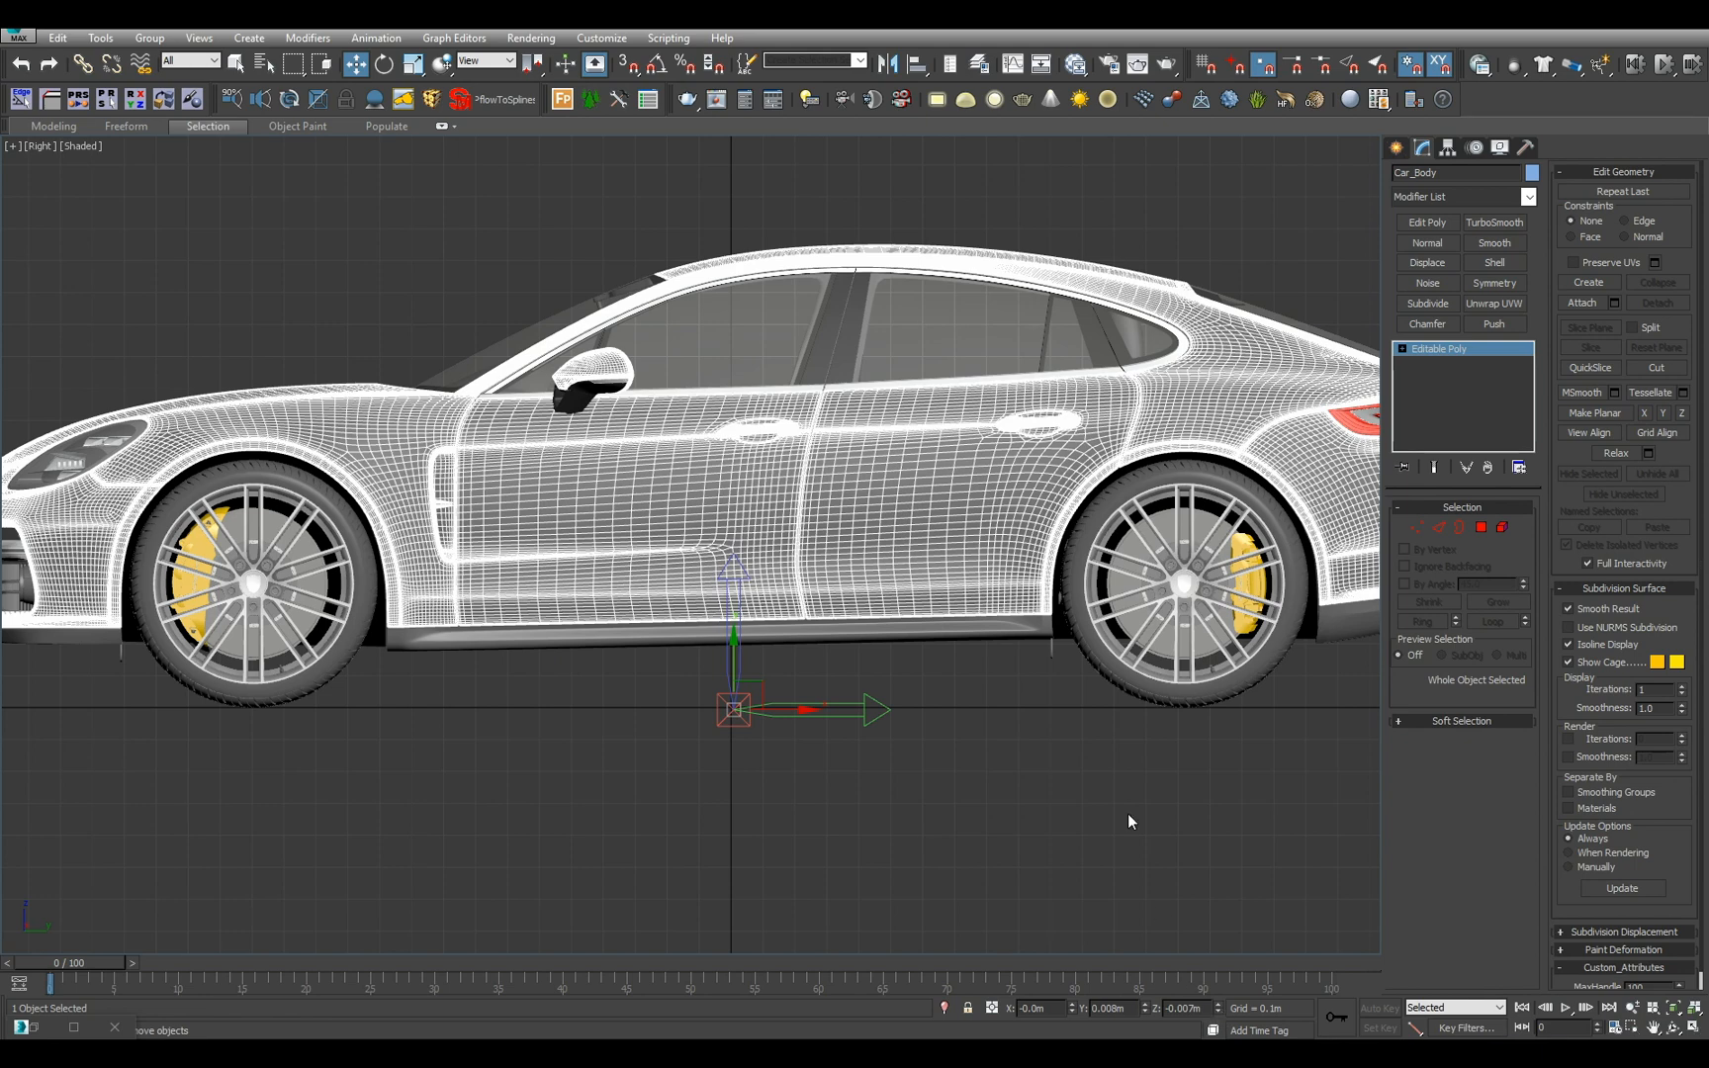
{"action": "middle_click_drag", "start_coordinate": [1073, 703], "coordinate": [1071, 712]}
{"action": "key", "text": "ctrl+z"}
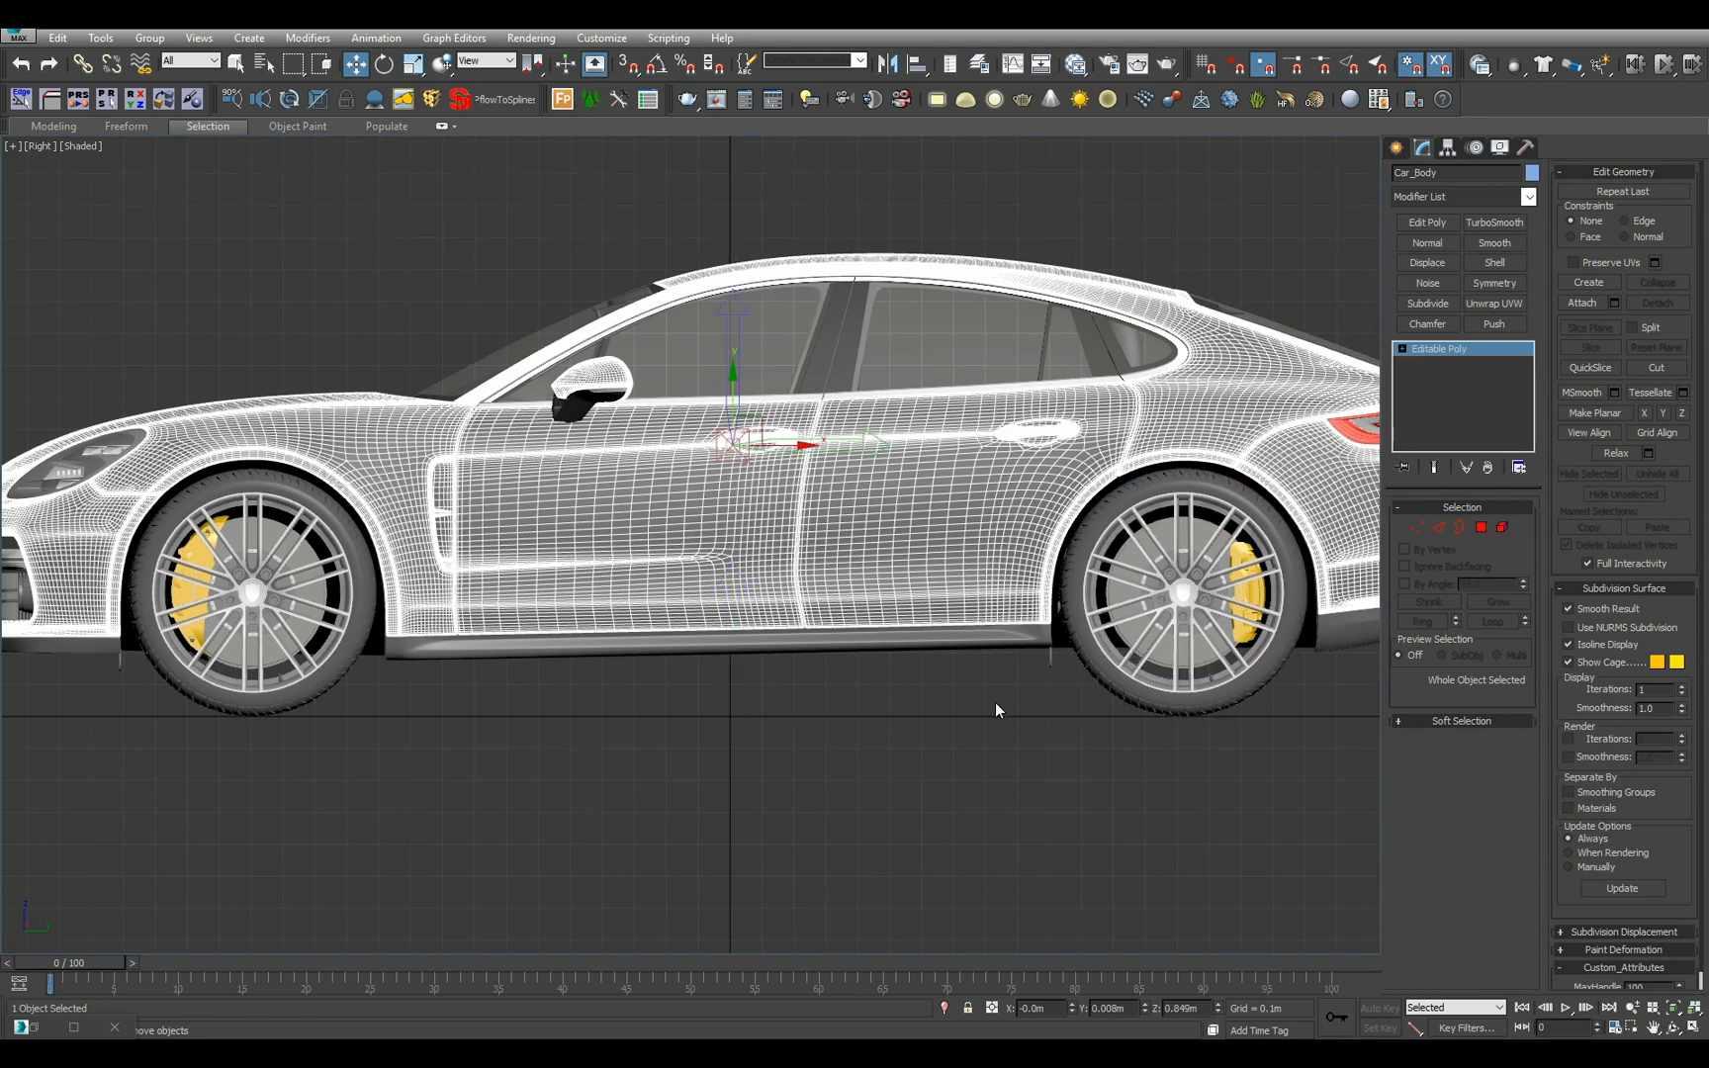
- Reset the Z position of the Car_Body pivot to 0 m
{"action": "scroll", "coordinate": [884, 861], "scroll_direction": "up", "scroll_amount": 3}
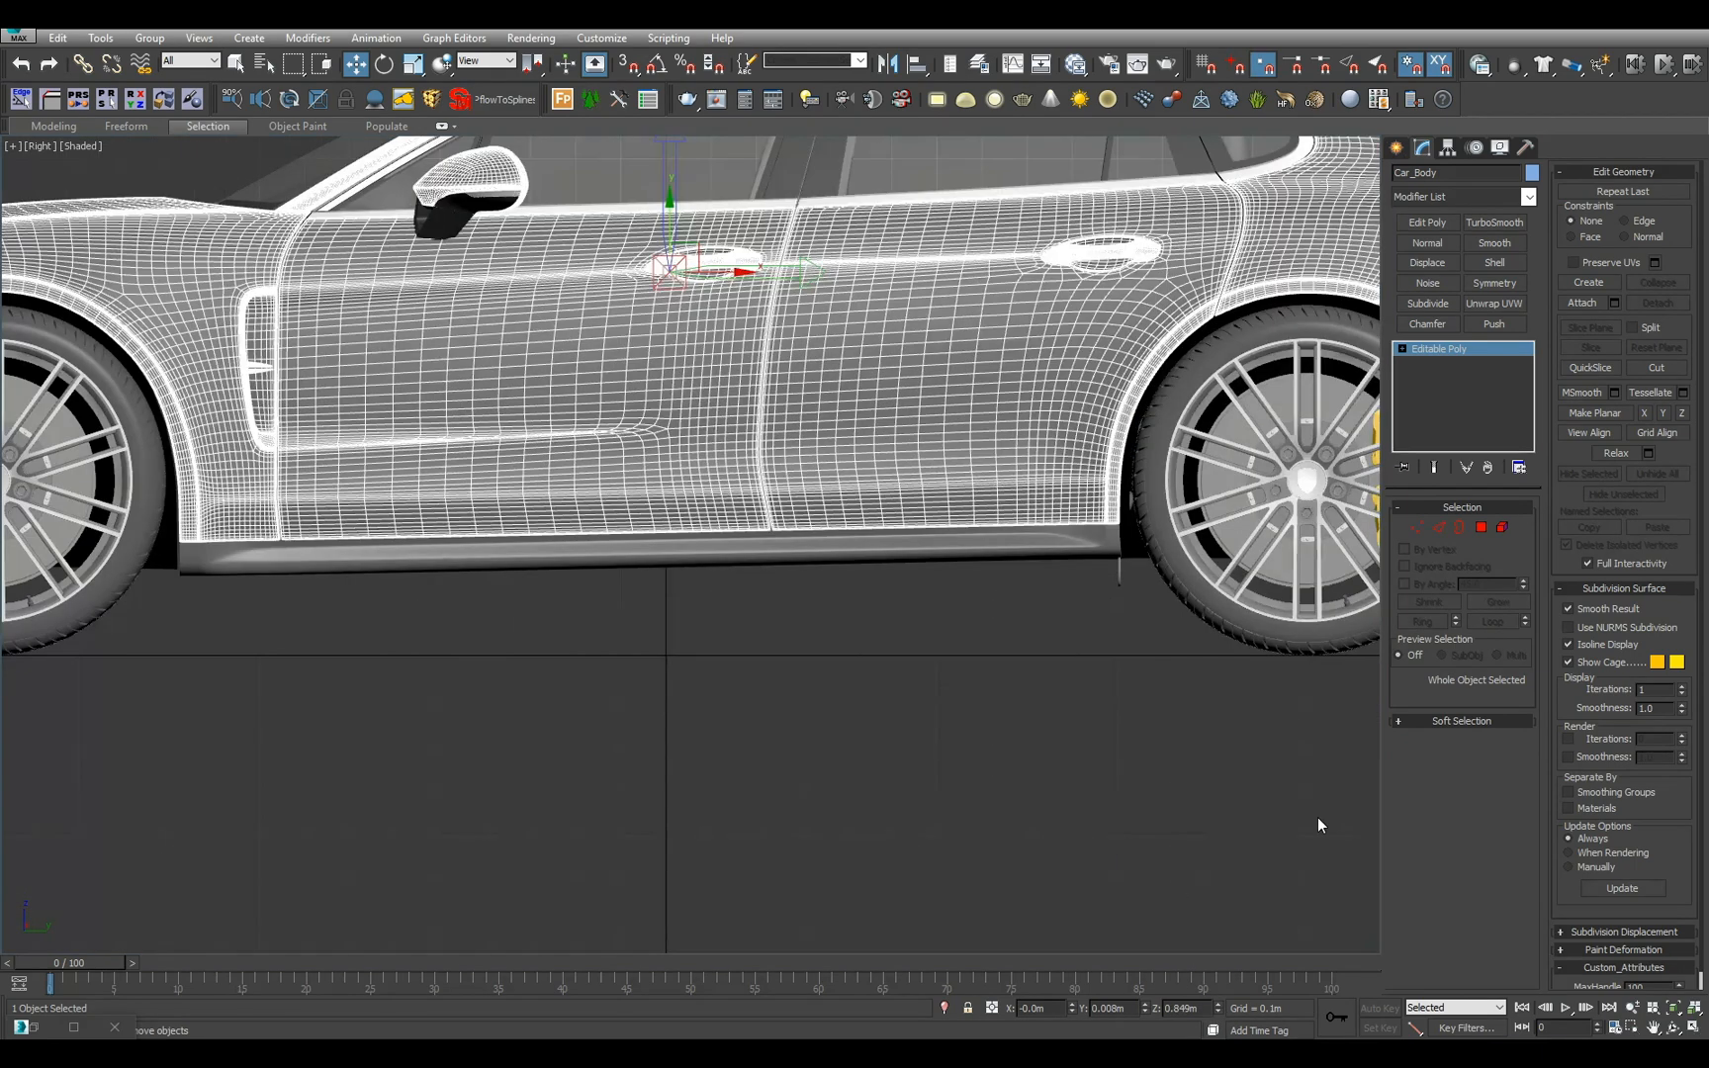
{"action": "right_click", "coordinate": [1220, 1010]}
{"action": "middle_click_drag", "start_coordinate": [695, 725], "coordinate": [785, 601]}
{"action": "scroll", "coordinate": [933, 618], "scroll_direction": "up", "scroll_amount": 4}
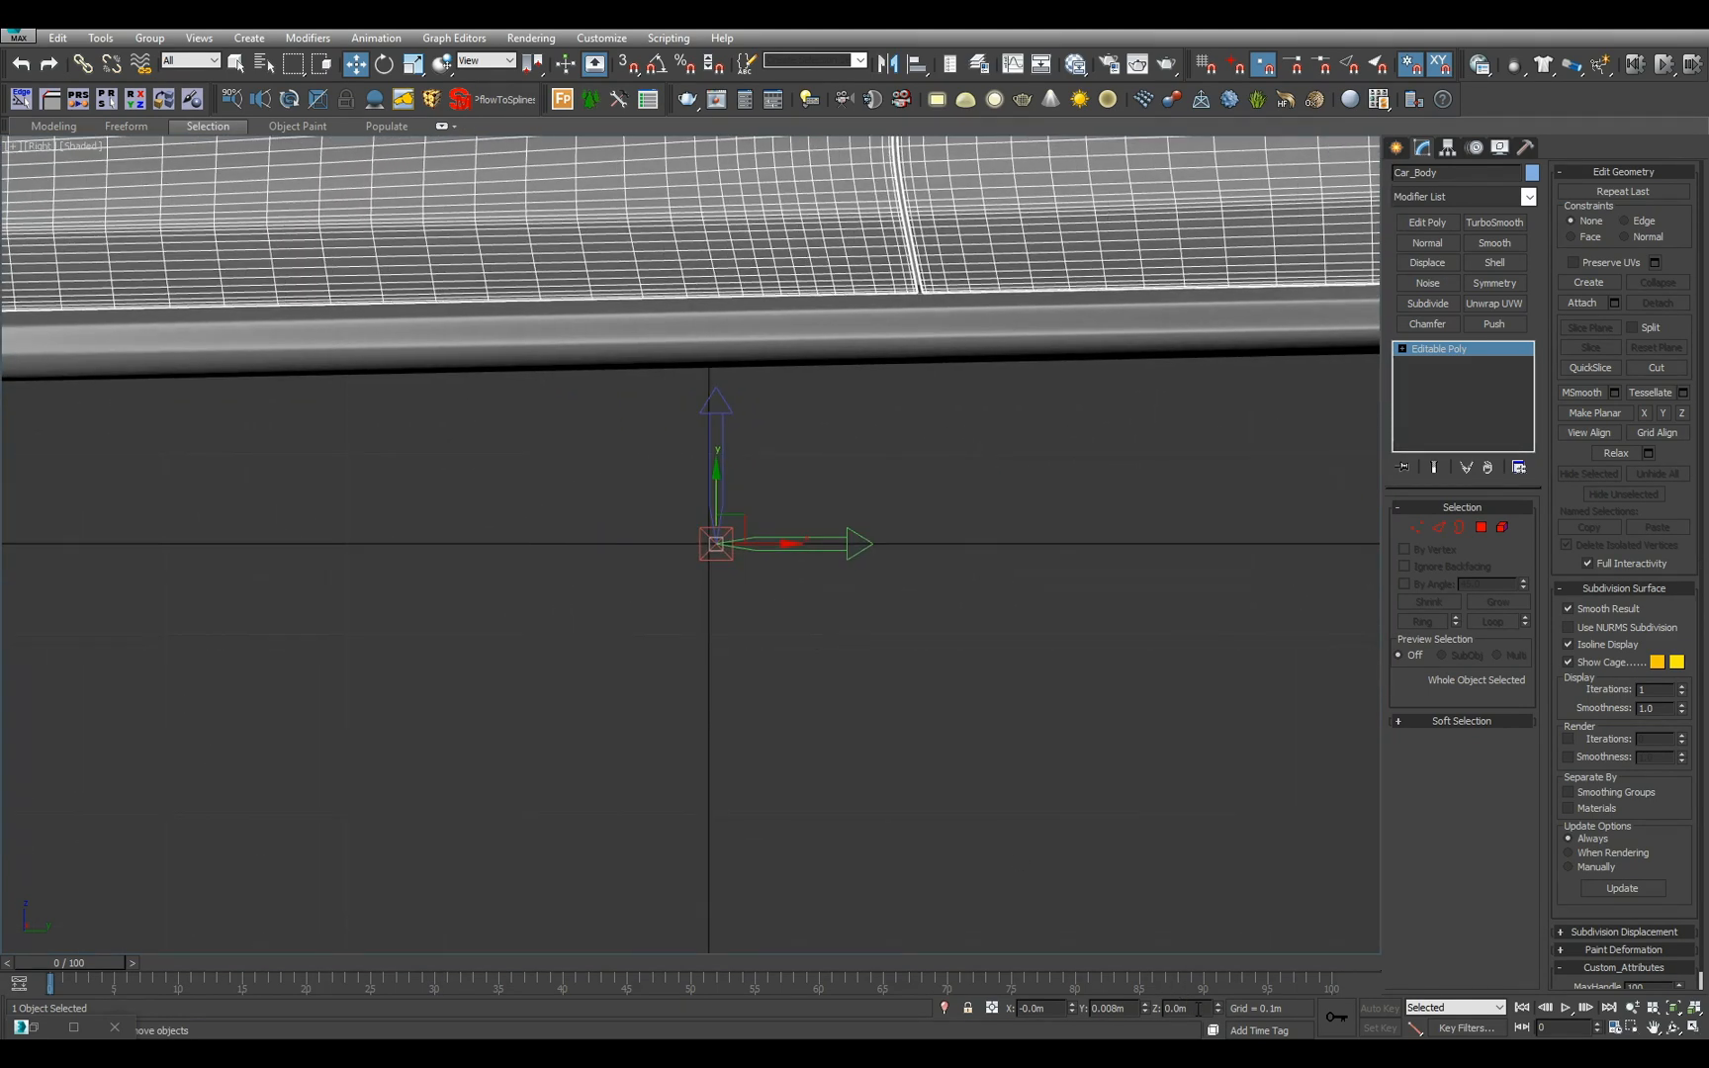
- Try Z positions of 1 m and 0.1 m for the Car_Body pivot
{"action": "double_click", "coordinate": [1177, 1008]}
{"action": "type", "text": "1"}
{"action": "key", "text": "Return"}
{"action": "type", "text": "0.1"}
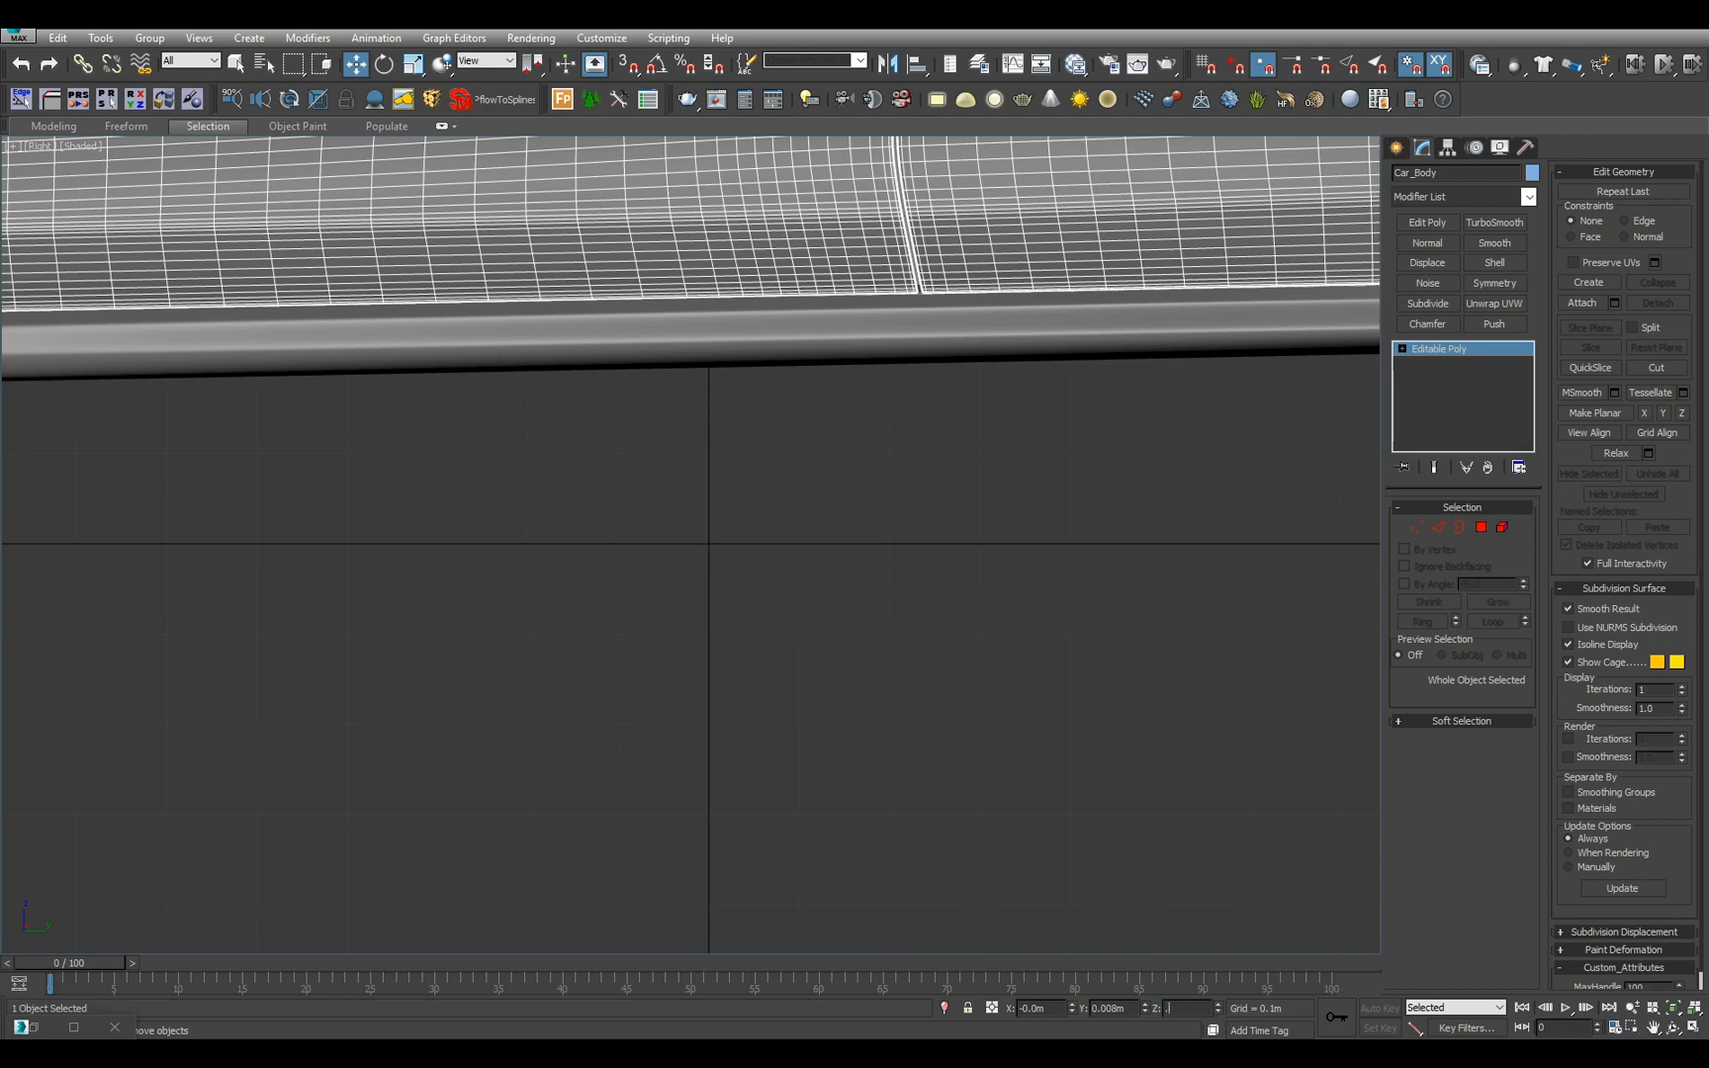
{"action": "key", "text": "Return"}
- Set the Z position of the Car_Body pivot to 0.01 m
{"action": "left_click", "coordinate": [1180, 1008]}
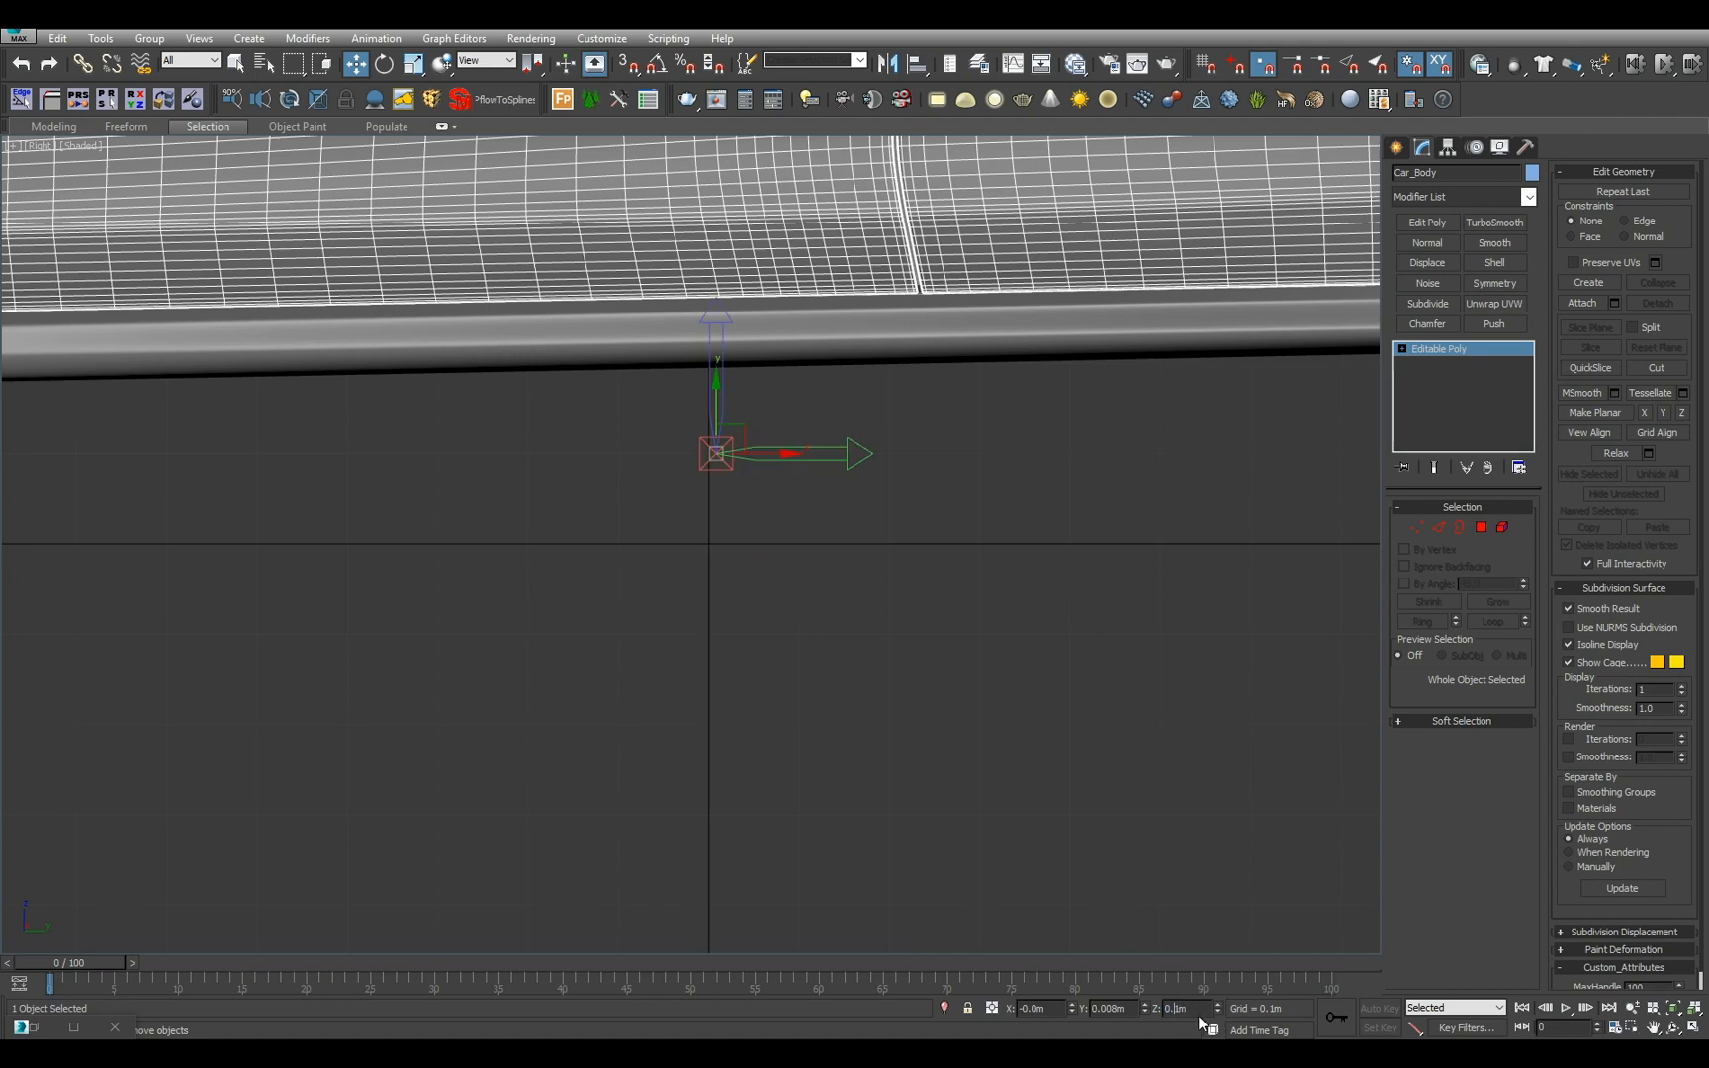
{"action": "double_click", "coordinate": [1182, 1009]}
{"action": "type", "text": ".01"}
{"action": "key", "text": "Return"}
{"action": "scroll", "coordinate": [755, 713], "scroll_direction": "down", "scroll_amount": 5}
{"action": "scroll", "coordinate": [932, 700], "scroll_direction": "up", "scroll_amount": 3}
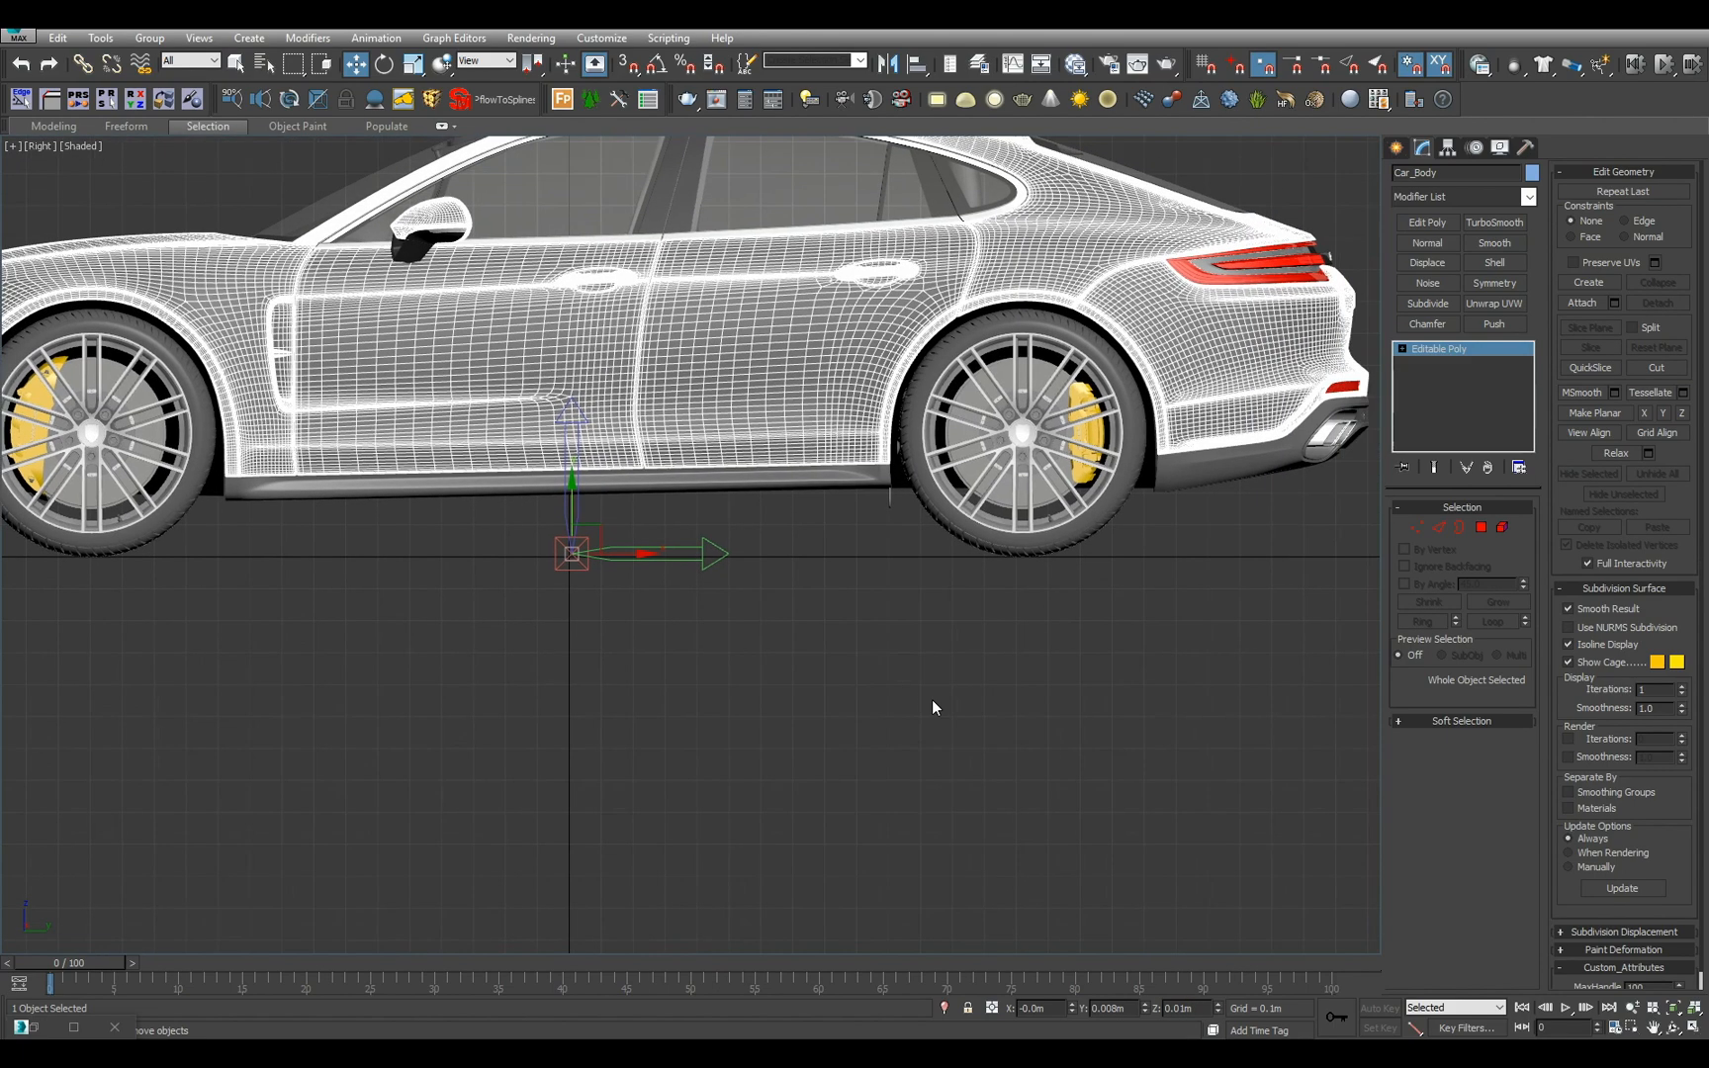
- Examine how the tyres and the Car_Body pivot sit against the ground line, then leave pivot editing
{"action": "scroll", "coordinate": [854, 653], "scroll_direction": "up", "scroll_amount": 8}
{"action": "middle_click_drag", "start_coordinate": [748, 622], "coordinate": [758, 688]}
{"action": "scroll", "coordinate": [1085, 707], "scroll_direction": "down", "scroll_amount": 3}
{"action": "middle_click_drag", "start_coordinate": [515, 664], "coordinate": [1069, 747]}
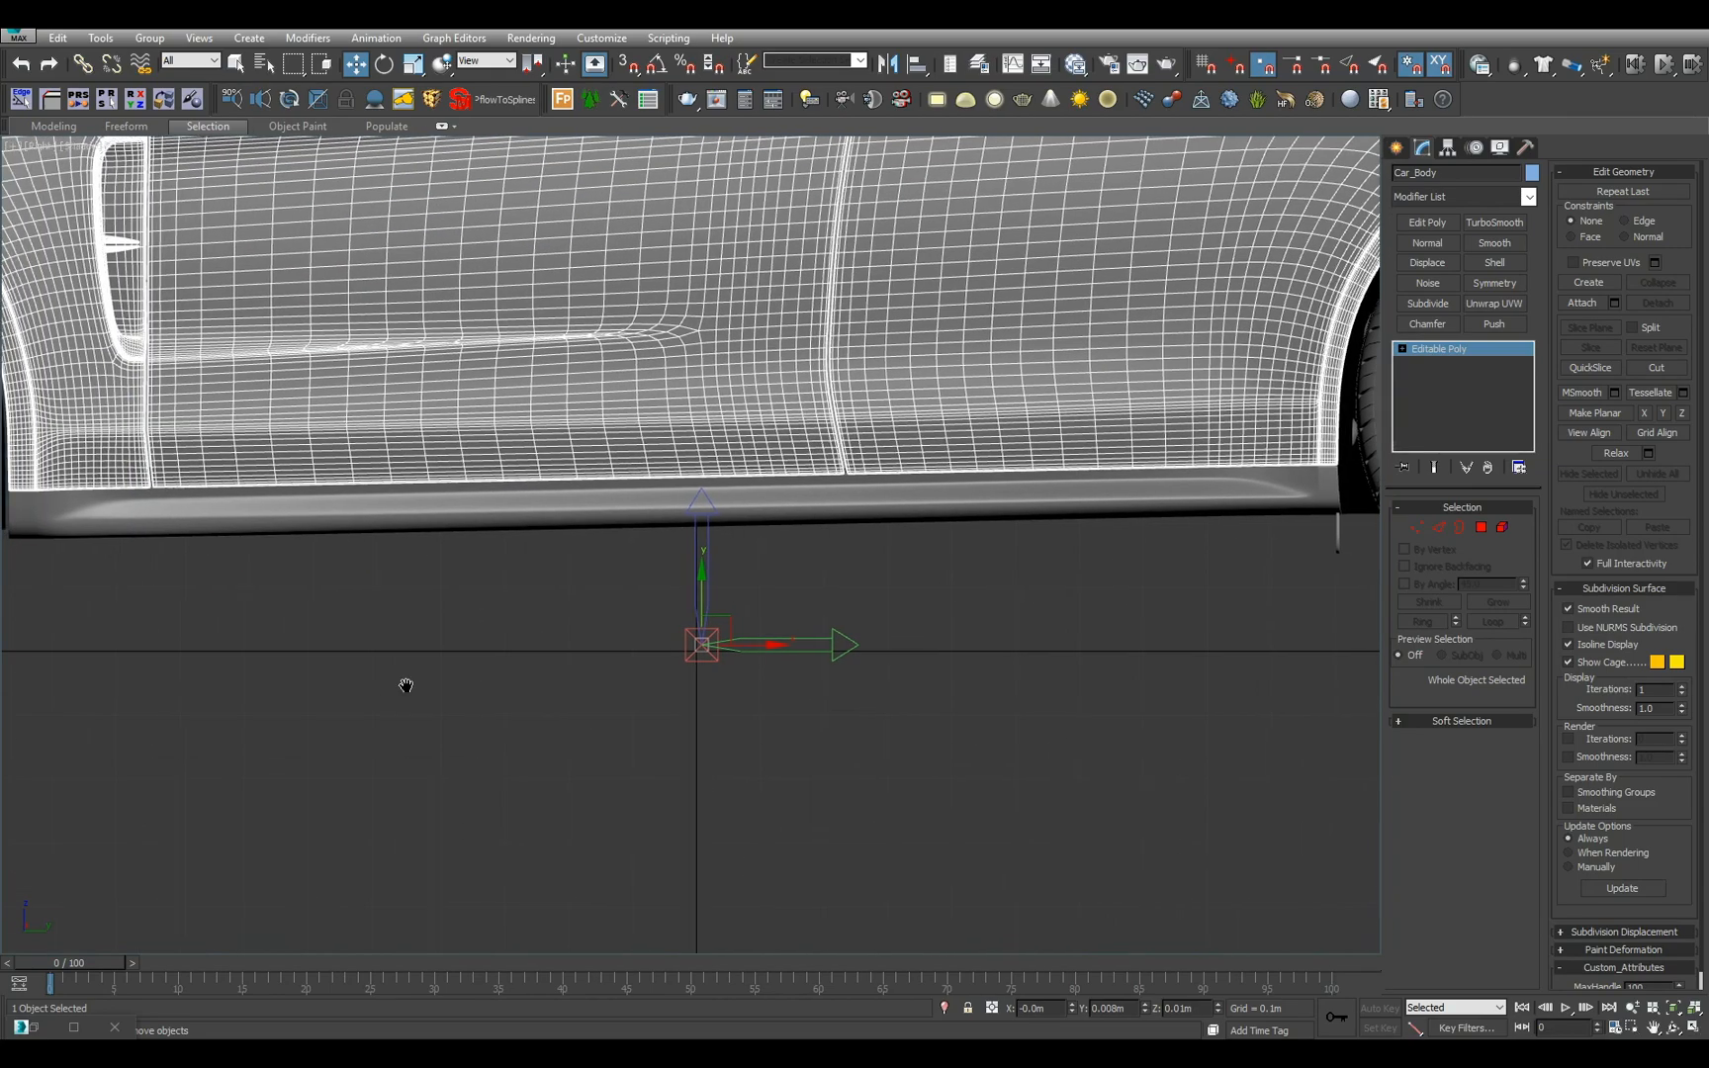
{"action": "middle_click_drag", "start_coordinate": [405, 687], "coordinate": [1052, 664]}
{"action": "middle_click_drag", "start_coordinate": [1373, 733], "coordinate": [955, 724]}
{"action": "middle_click_drag", "start_coordinate": [389, 660], "coordinate": [545, 712]}
{"action": "scroll", "coordinate": [545, 712], "scroll_direction": "up", "scroll_amount": 12}
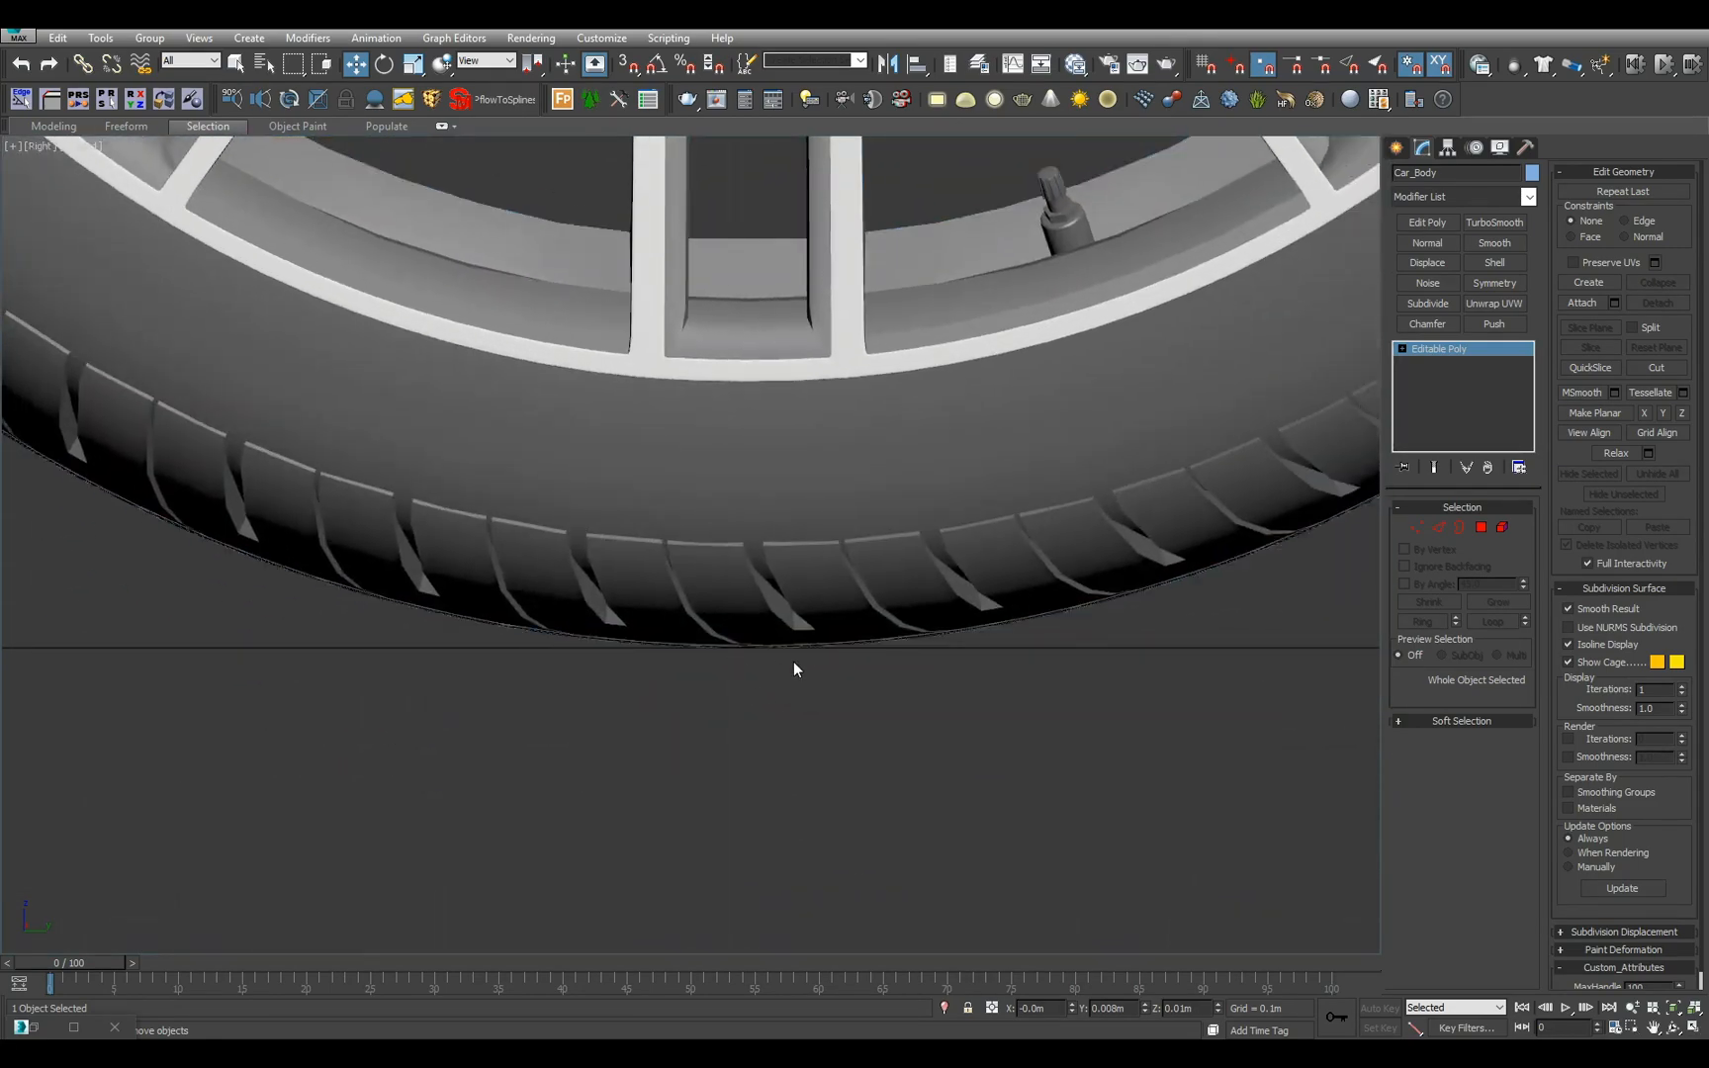
{"action": "scroll", "coordinate": [794, 661], "scroll_direction": "down", "scroll_amount": 10}
{"action": "middle_click_drag", "start_coordinate": [1365, 671], "coordinate": [921, 718]}
{"action": "middle_click_drag", "start_coordinate": [1140, 756], "coordinate": [1057, 774]}
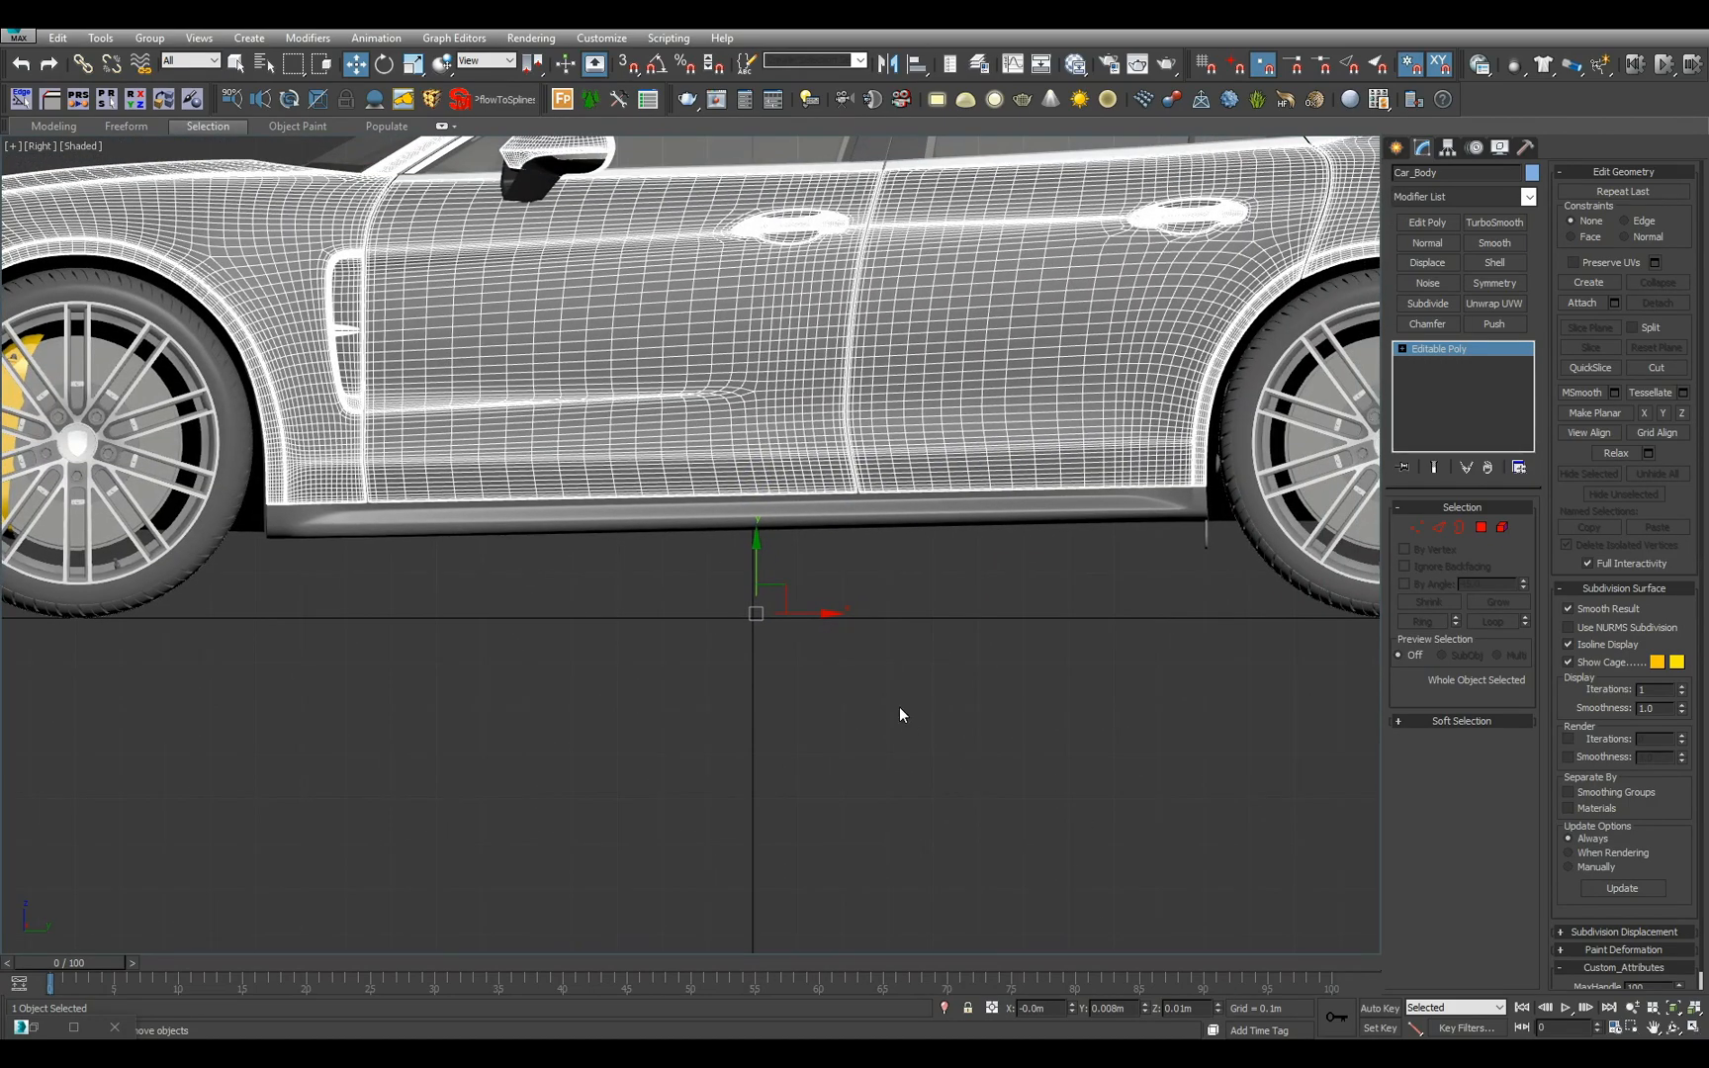
- Link the Wheel_FL, Wheel_FR, Wheel_RL and Wheel_RR groups to Car_Body as their parent
{"action": "key", "text": "p"}
{"action": "key", "text": "z"}
{"action": "middle_click_drag", "start_coordinate": [742, 661], "coordinate": [901, 682], "text": "alt"}
{"action": "key", "text": "h"}
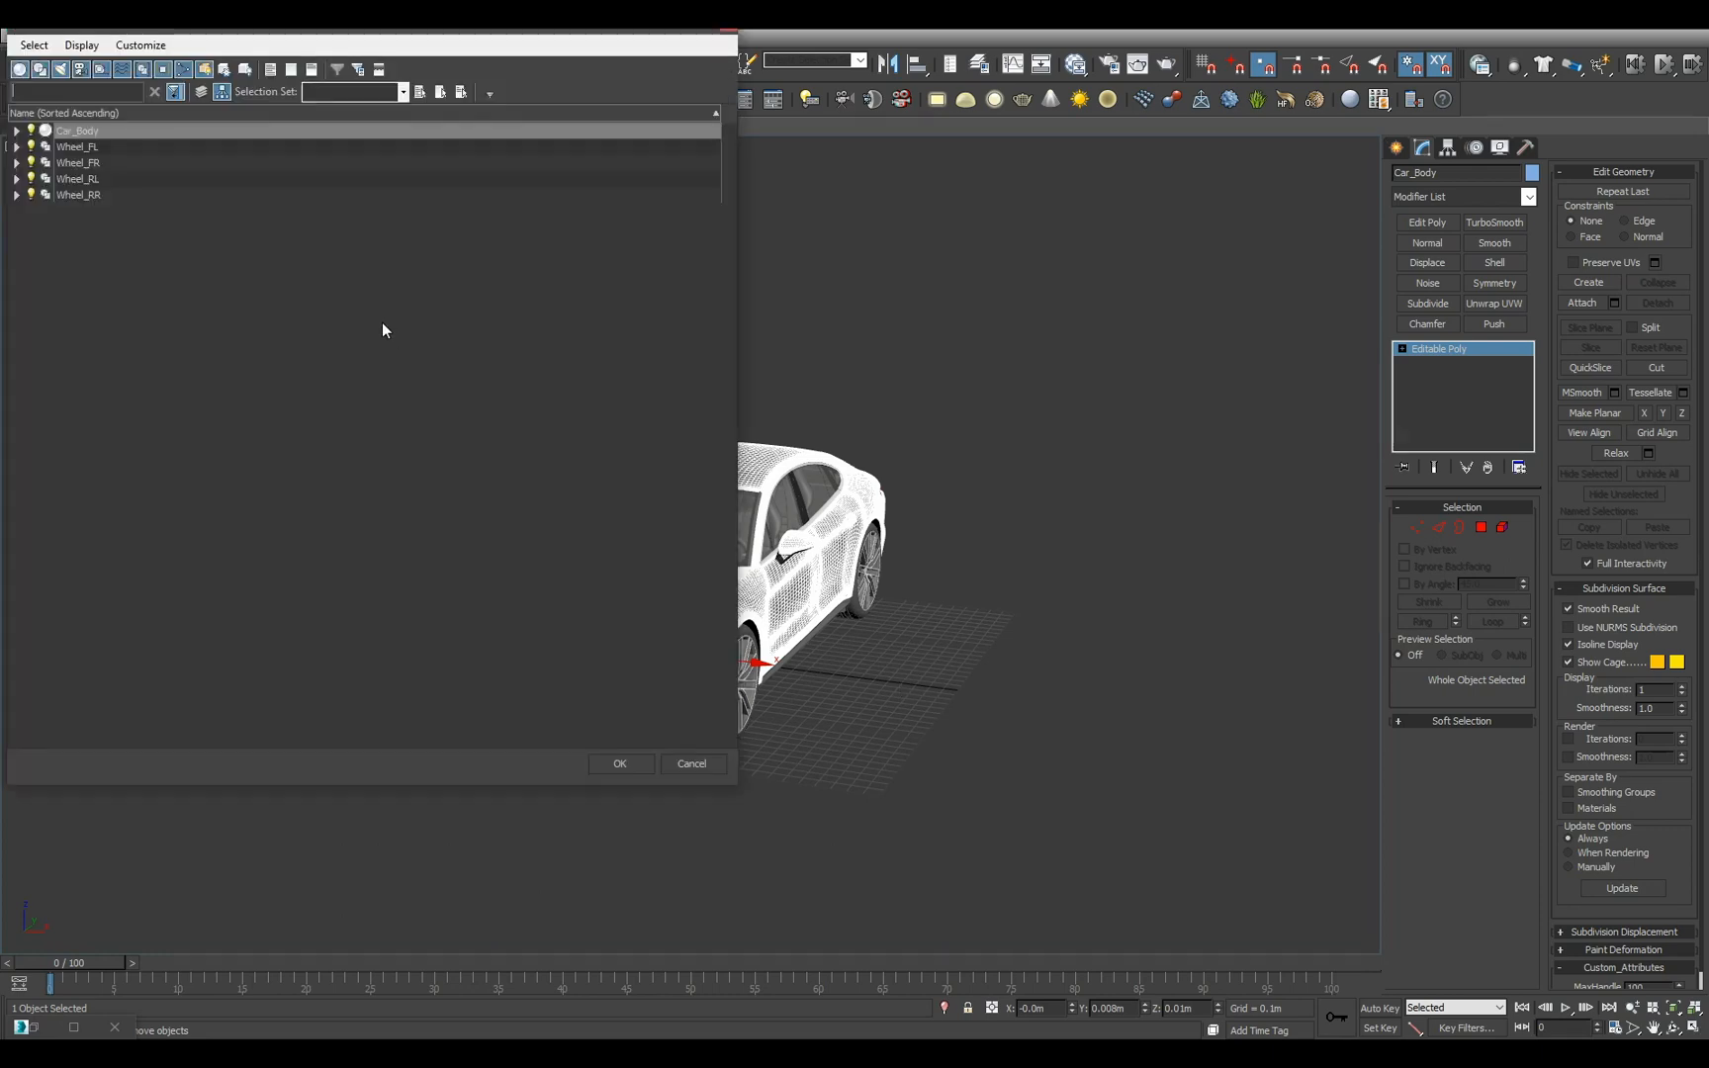
{"action": "left_click", "coordinate": [94, 146]}
{"action": "left_click", "coordinate": [95, 196], "text": "shift"}
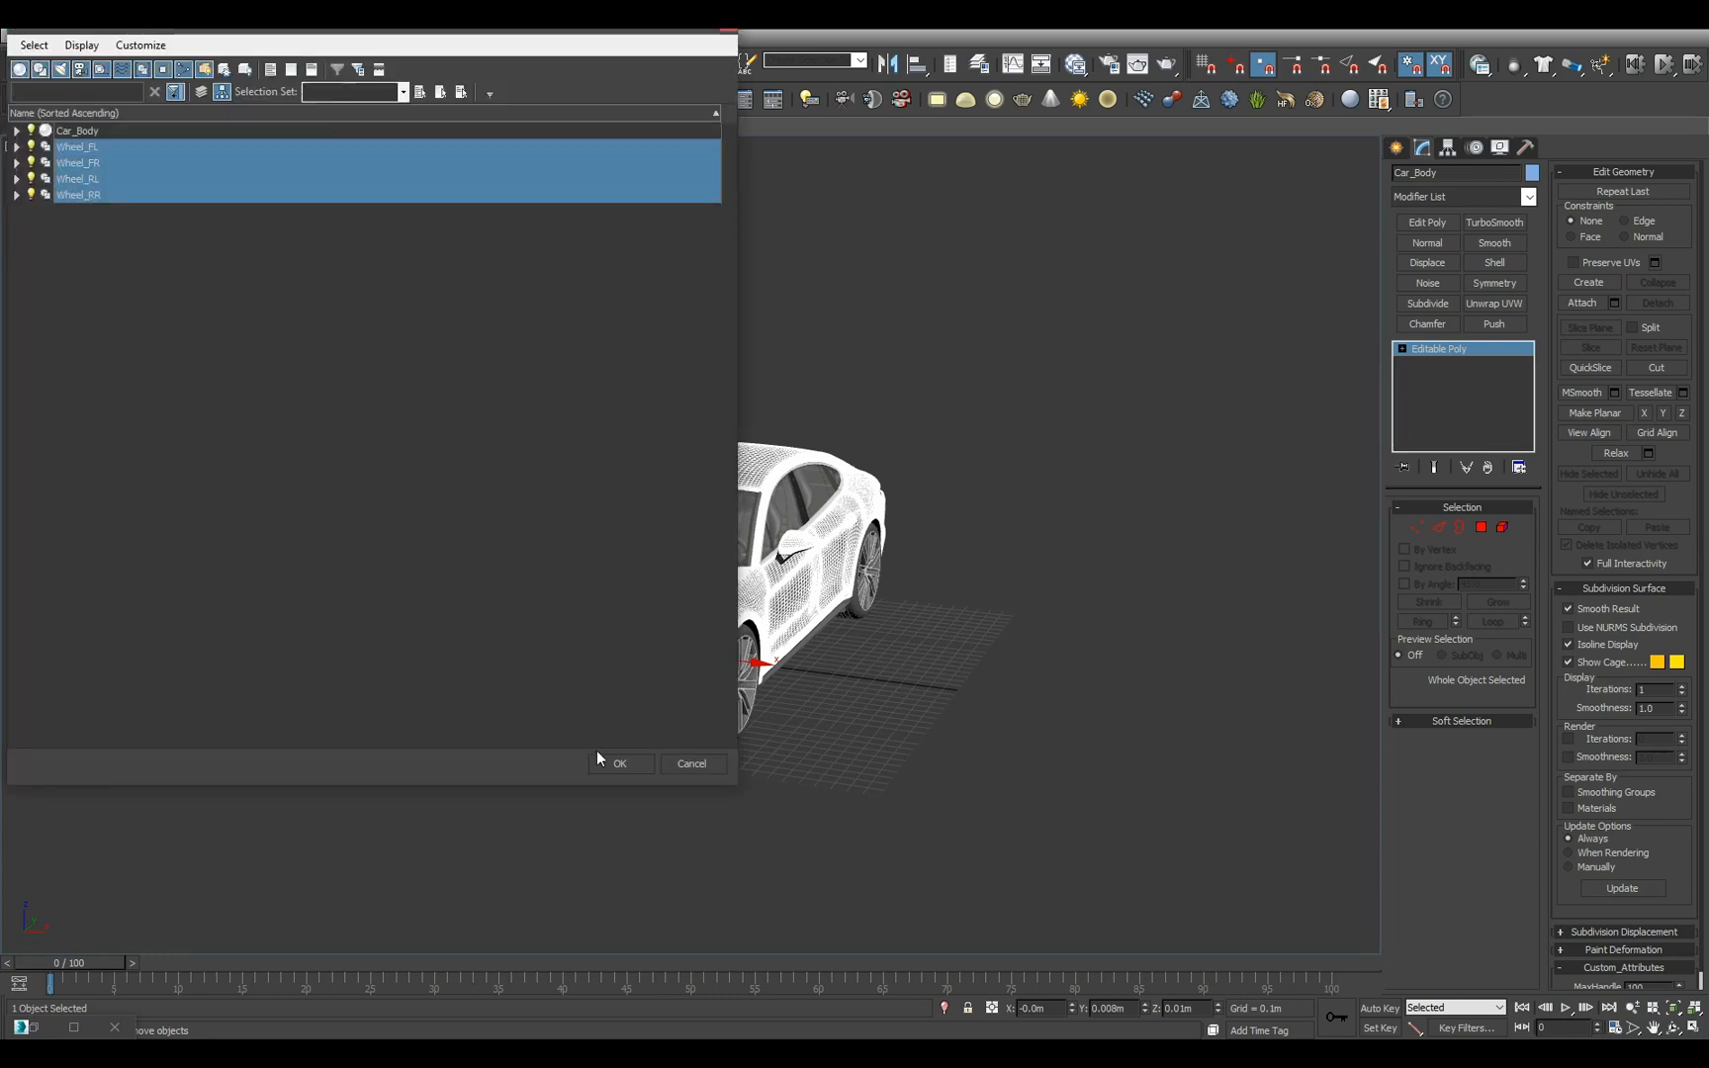
{"action": "left_click", "coordinate": [614, 762]}
{"action": "middle_click_drag", "start_coordinate": [775, 773], "coordinate": [787, 774], "text": "alt"}
{"action": "key", "text": "l"}
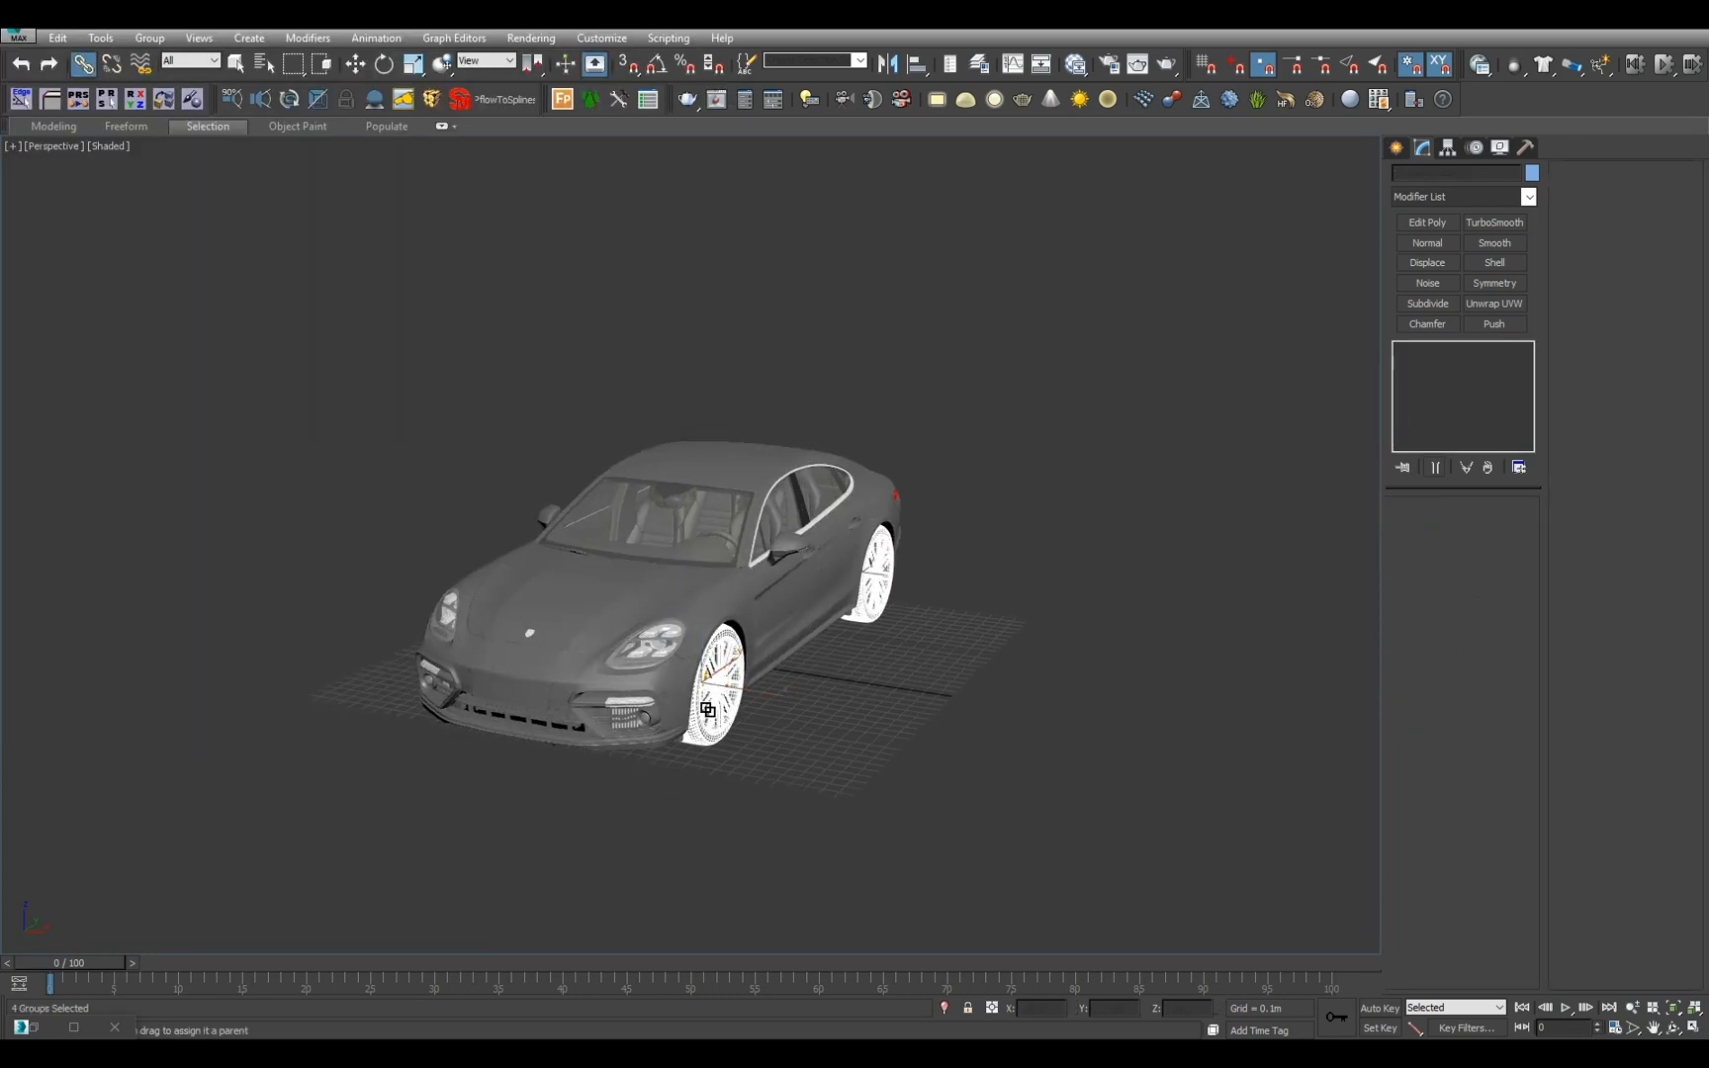
{"action": "left_click_drag", "start_coordinate": [708, 709], "coordinate": [780, 599]}
{"action": "middle_click_drag", "start_coordinate": [823, 722], "coordinate": [720, 692], "text": "alt"}
- Set the Z position of Car_Body to 0 m, then clear the selection
{"action": "key", "text": "w"}
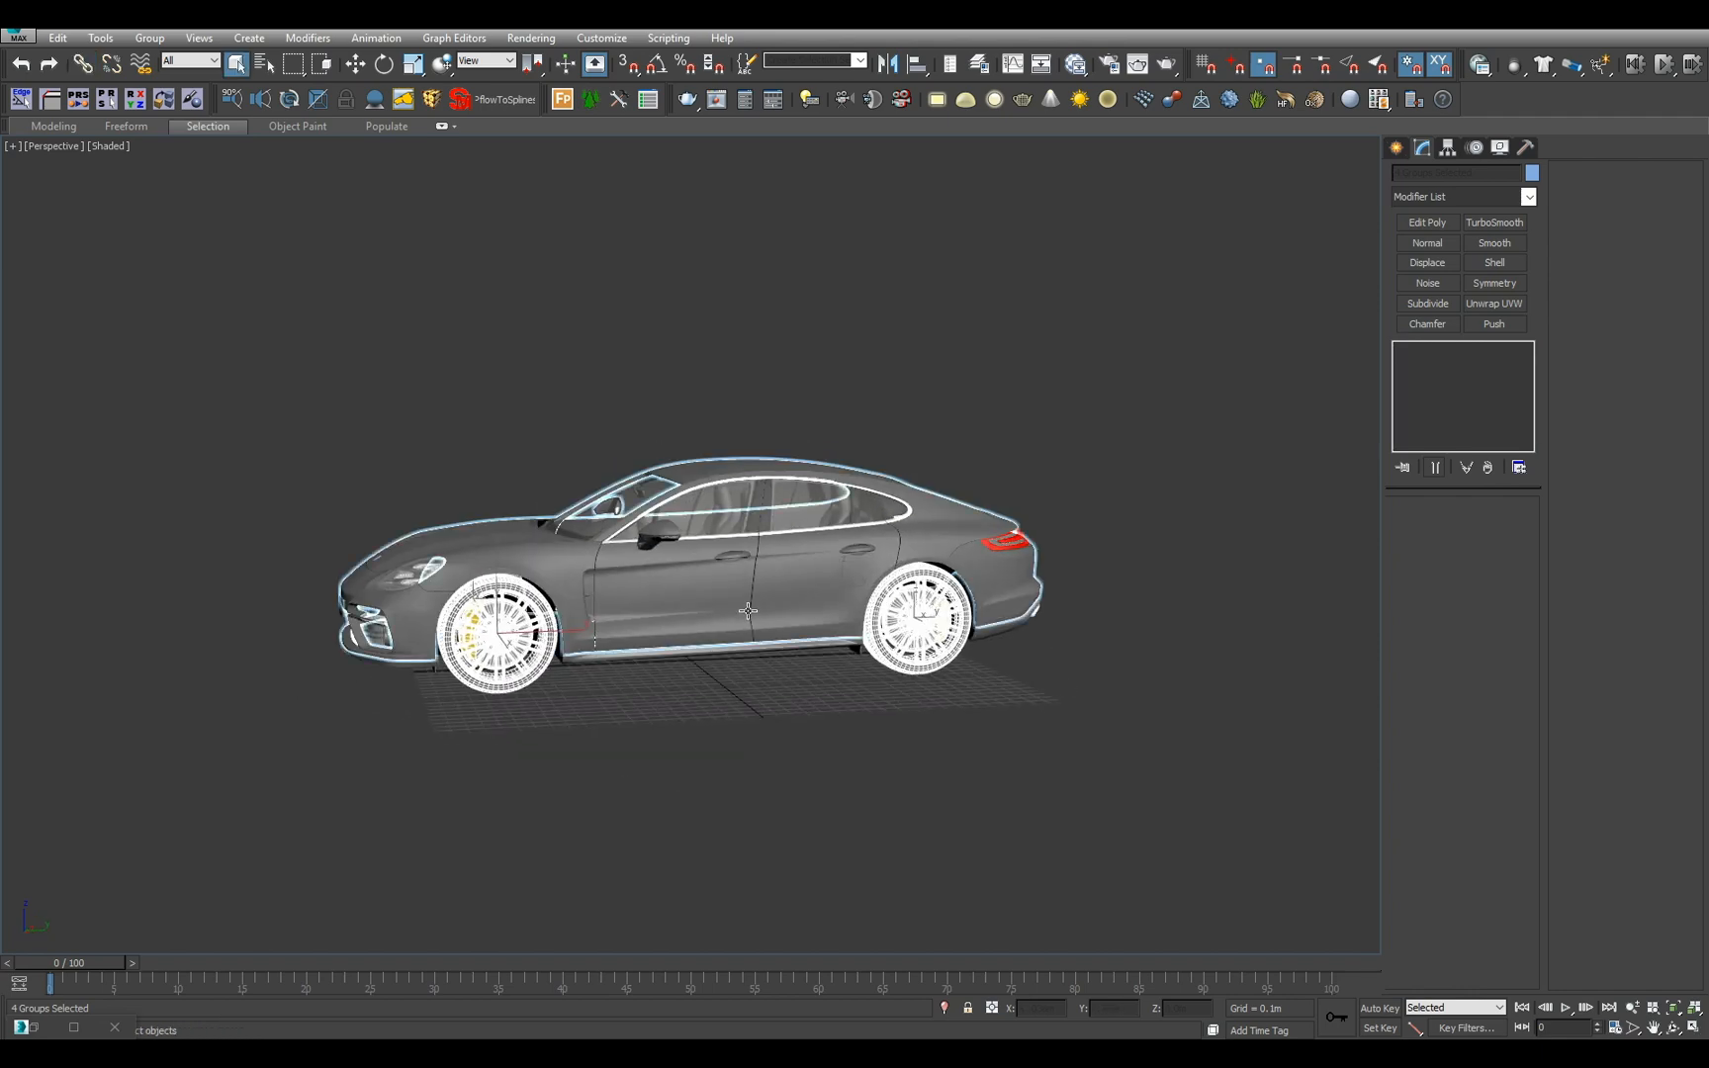
{"action": "left_click", "coordinate": [716, 610]}
{"action": "scroll", "coordinate": [934, 763], "scroll_direction": "up", "scroll_amount": 5}
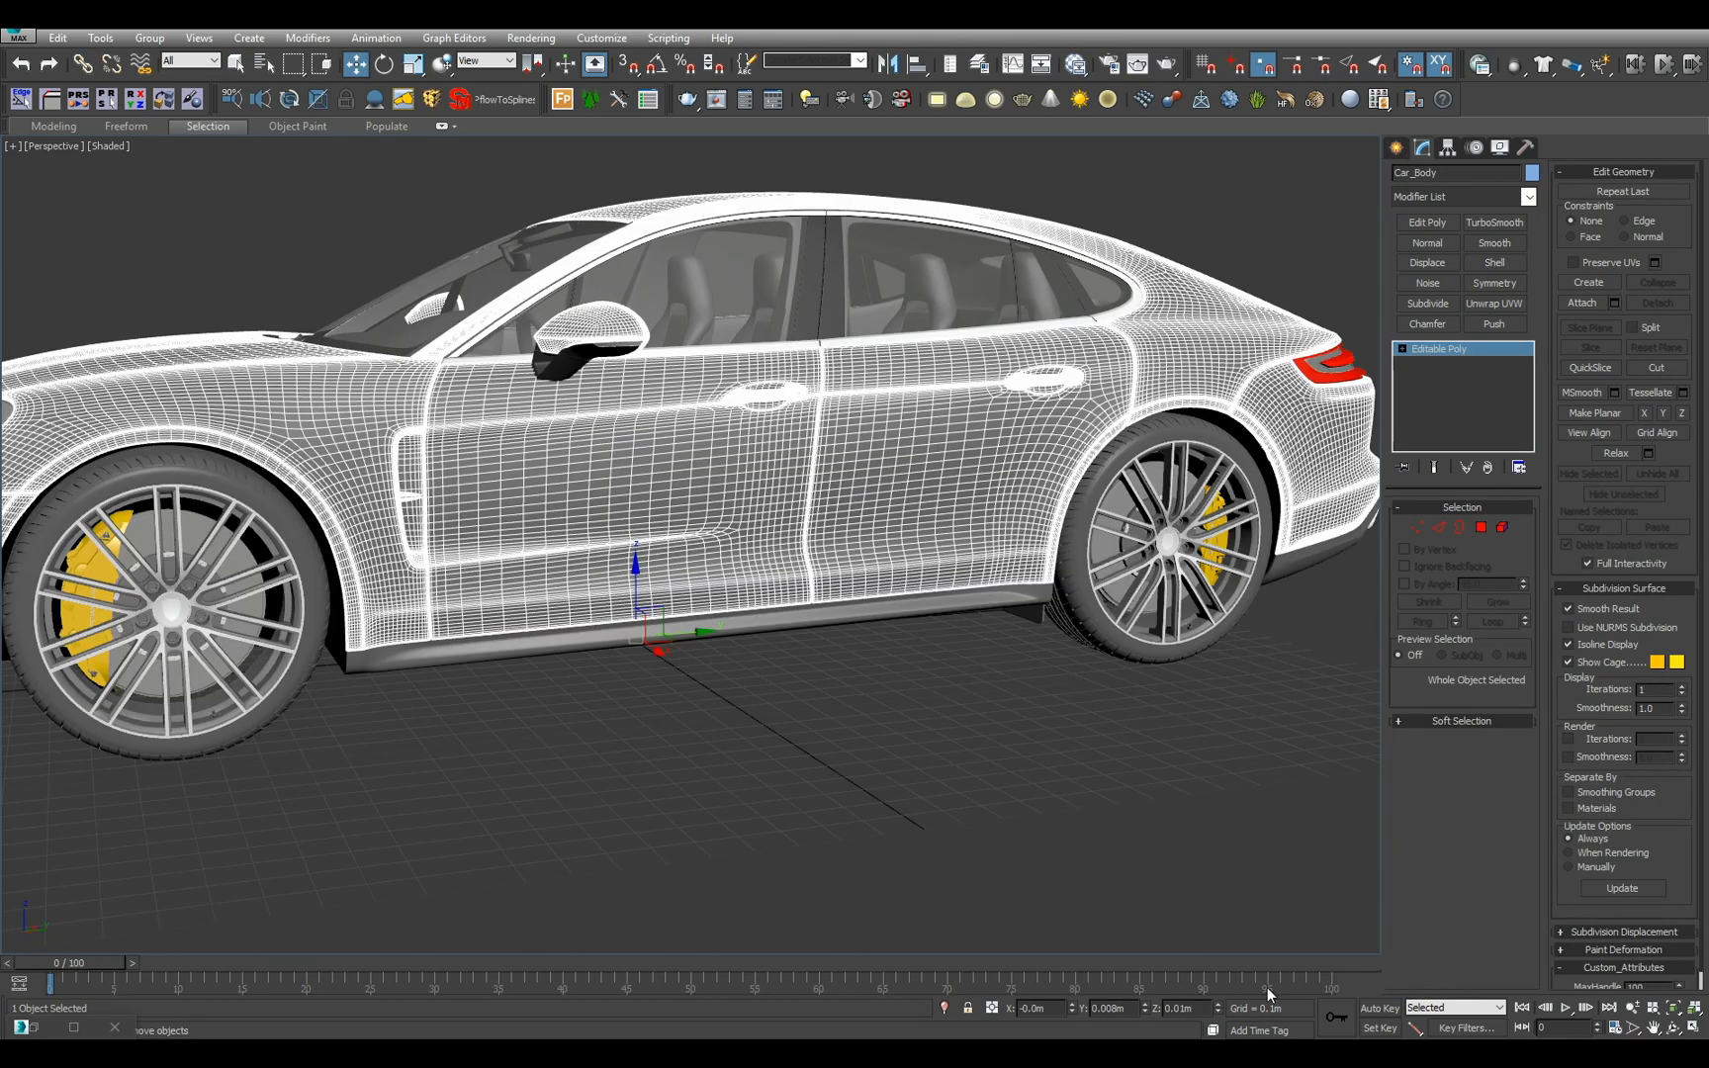
{"action": "right_click", "coordinate": [1217, 1010]}
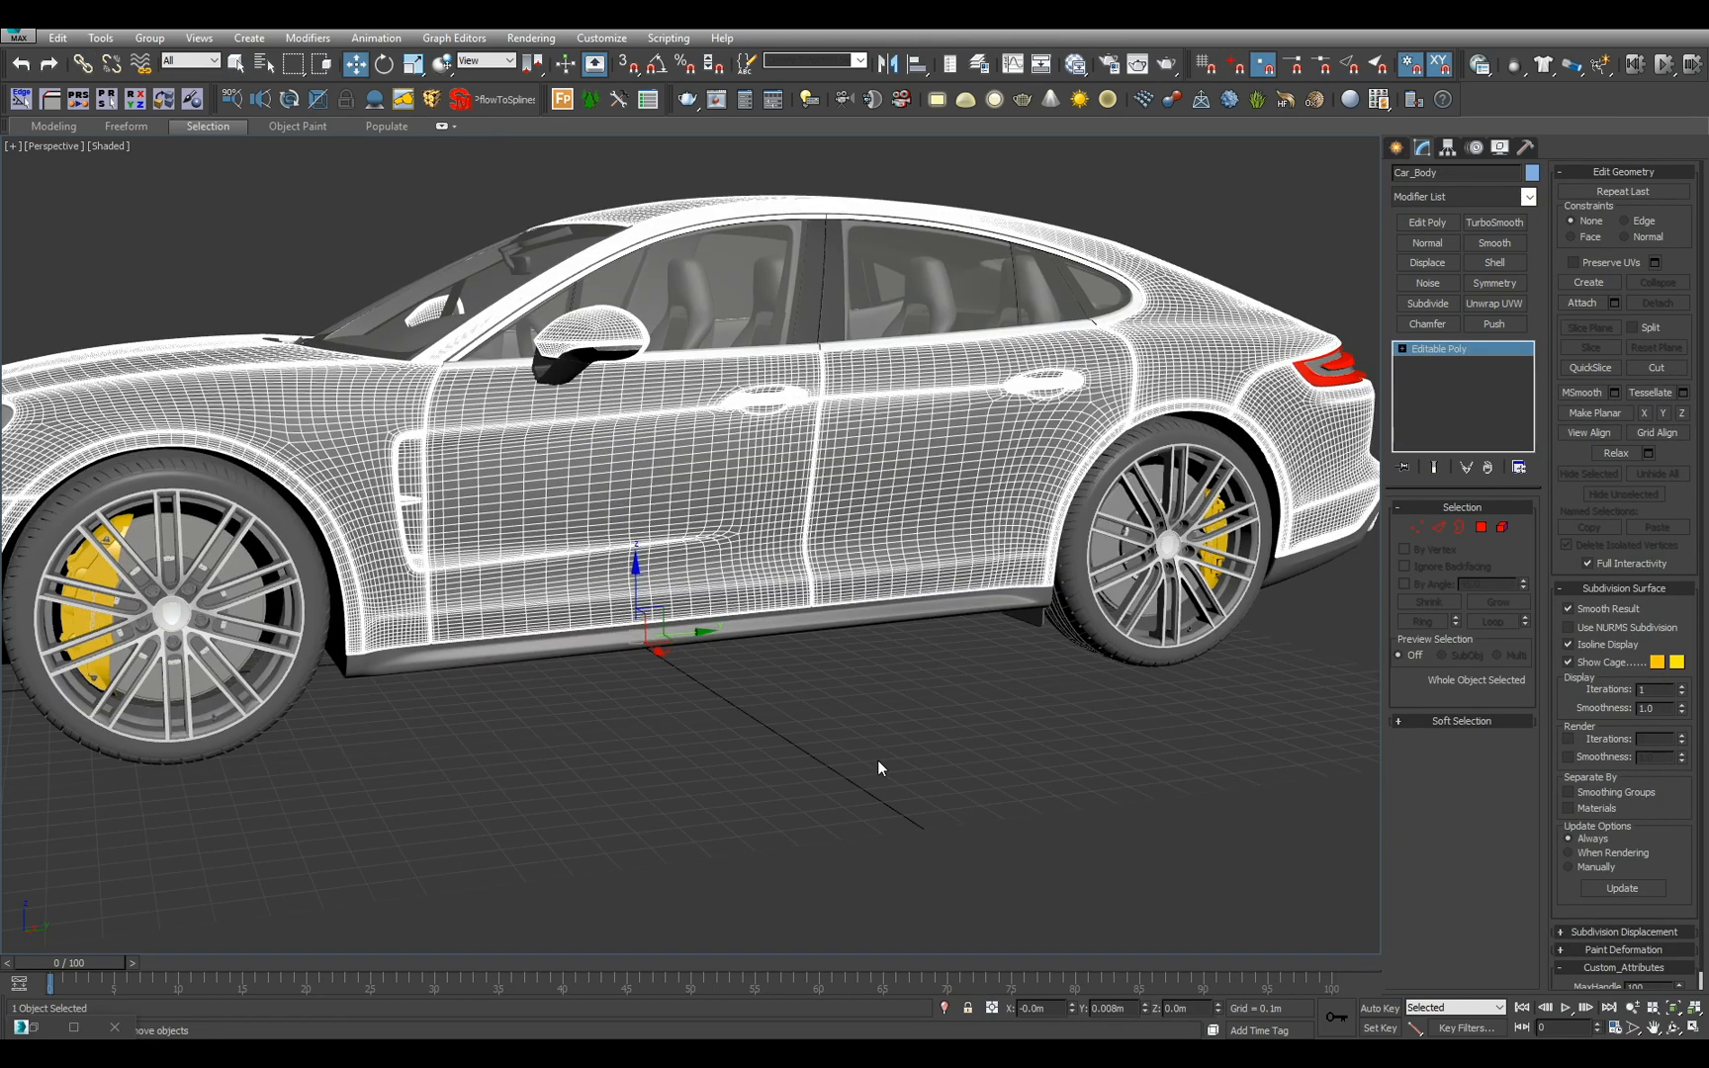
{"action": "left_click", "coordinate": [891, 768]}
{"action": "scroll", "coordinate": [892, 767], "scroll_direction": "down", "scroll_amount": 4}
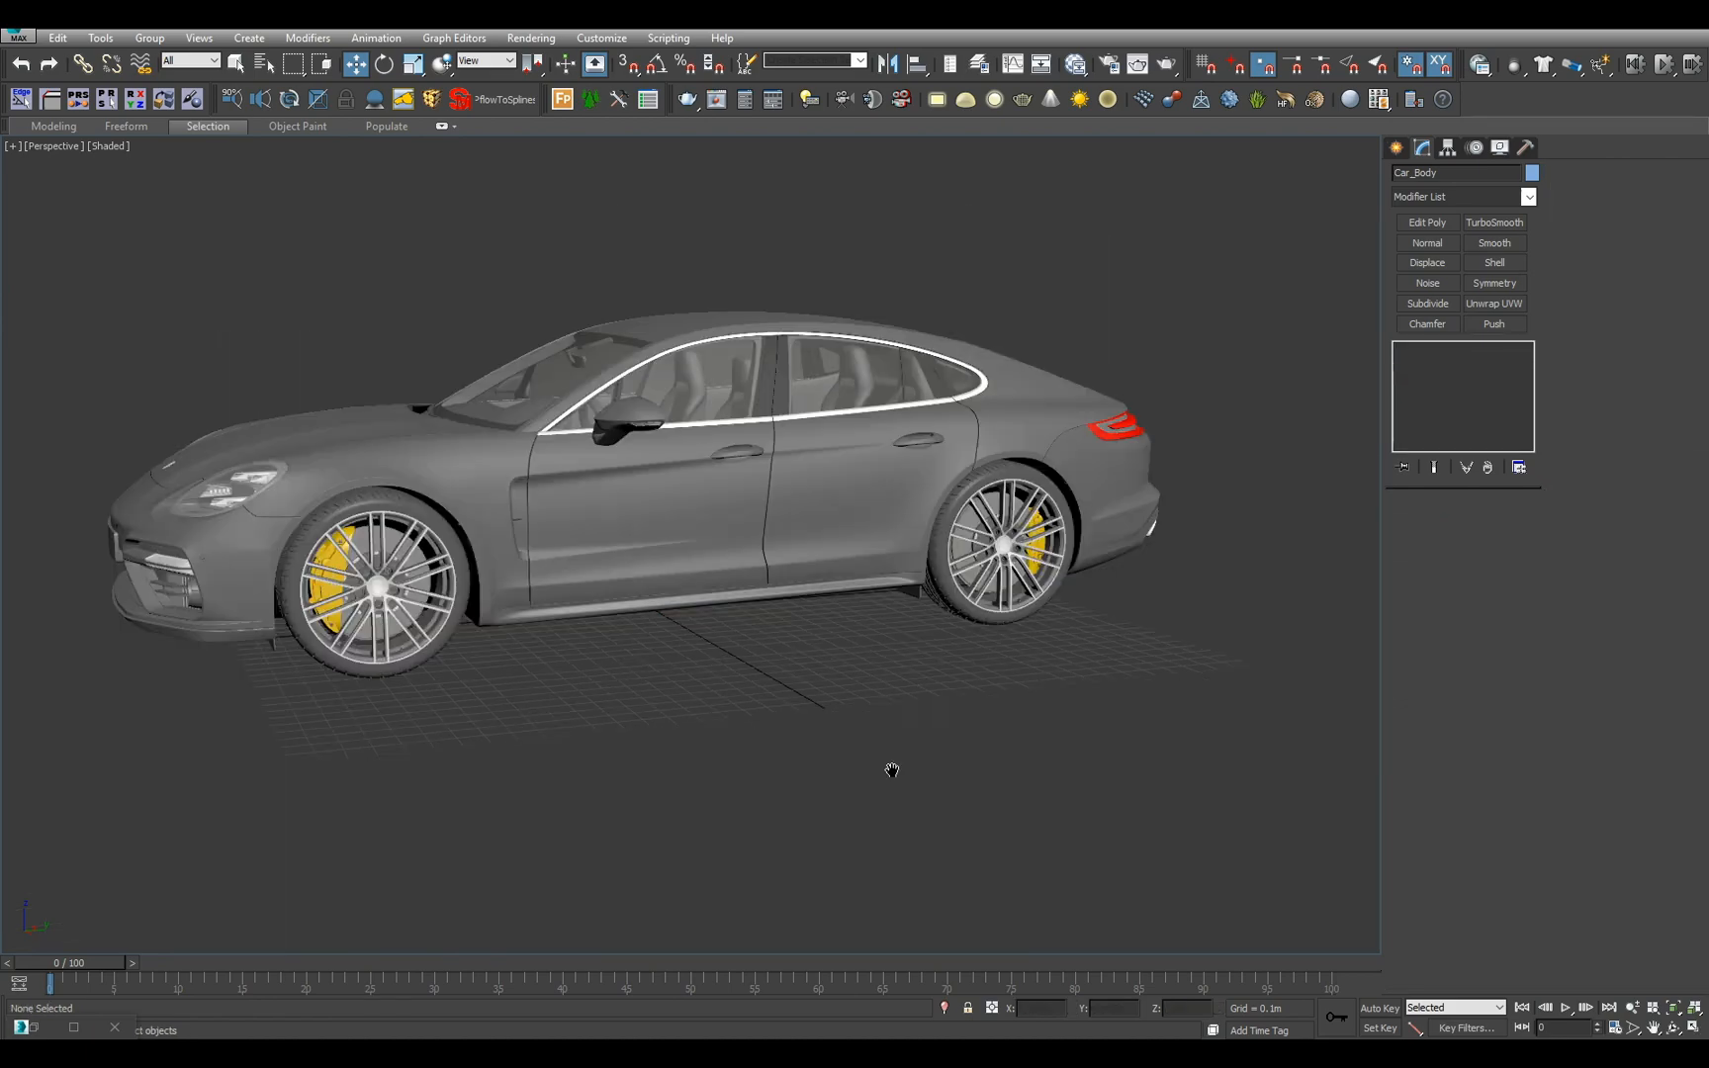
- Inspect the car from its side and front against the ground grid, leaving no object selected
{"action": "key", "text": "q"}
{"action": "scroll", "coordinate": [793, 654], "scroll_direction": "up", "scroll_amount": 3}
{"action": "middle_click_drag", "start_coordinate": [862, 760], "coordinate": [891, 686], "text": "alt"}
{"action": "left_click", "coordinate": [764, 572]}
{"action": "scroll", "coordinate": [805, 667], "scroll_direction": "down", "scroll_amount": 3}
{"action": "left_click", "coordinate": [845, 722]}
{"action": "middle_click_drag", "start_coordinate": [891, 686], "coordinate": [843, 705]}
- Examine the full object hierarchy under Car_Body, including the parts inside the Wheel_FL, Wheel_FR, Wheel_RL and Wheel_RR groups
{"action": "key", "text": "h"}
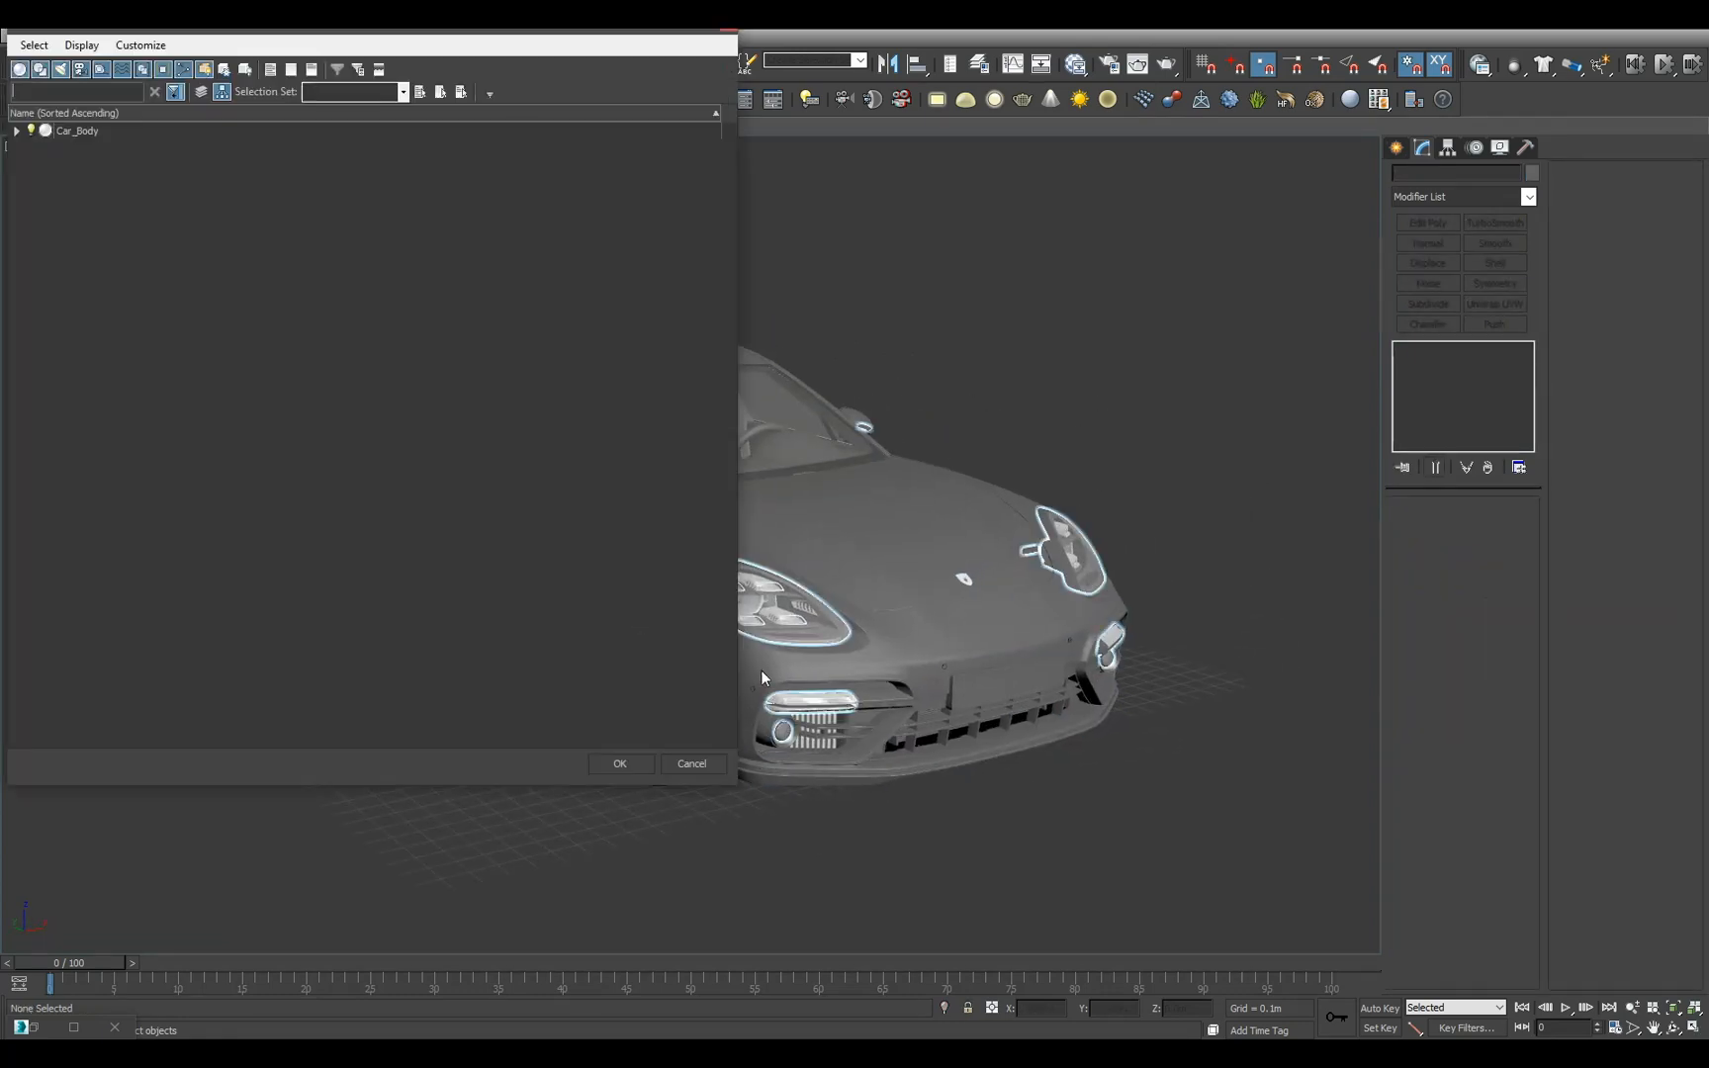
{"action": "left_click", "coordinate": [16, 130]}
{"action": "left_click", "coordinate": [34, 356]}
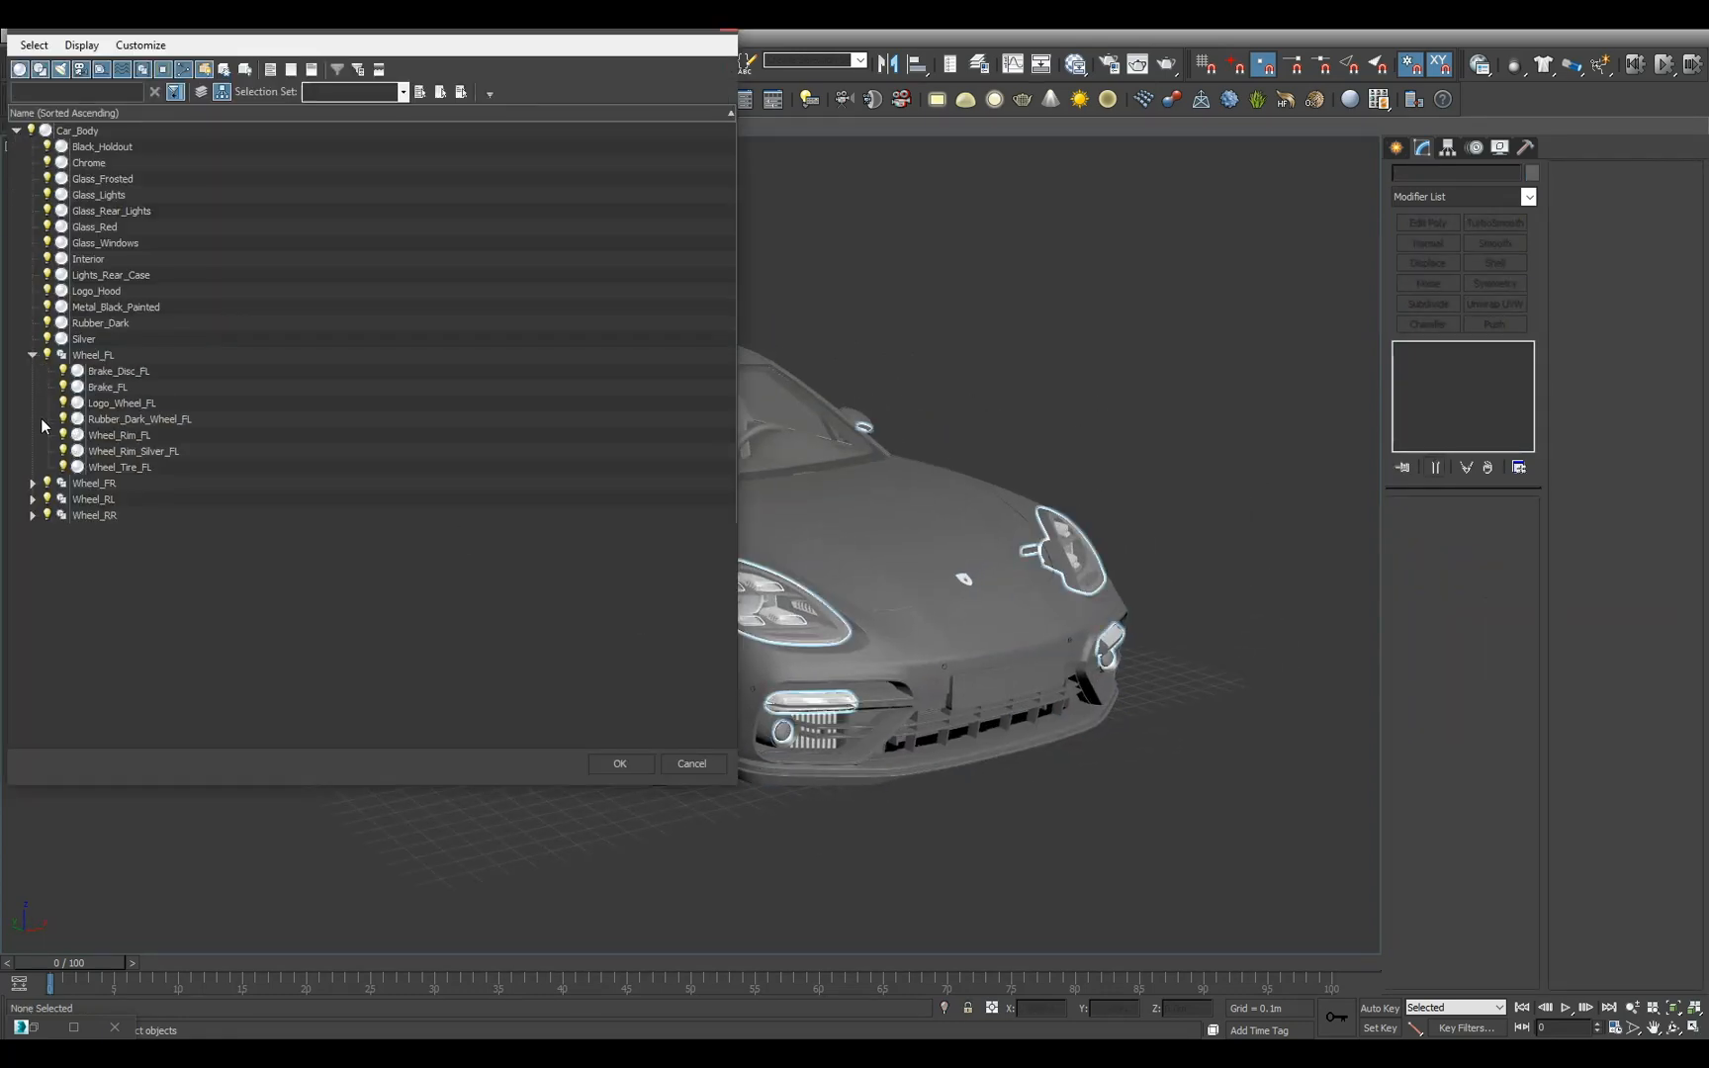
{"action": "left_click", "coordinate": [34, 484]}
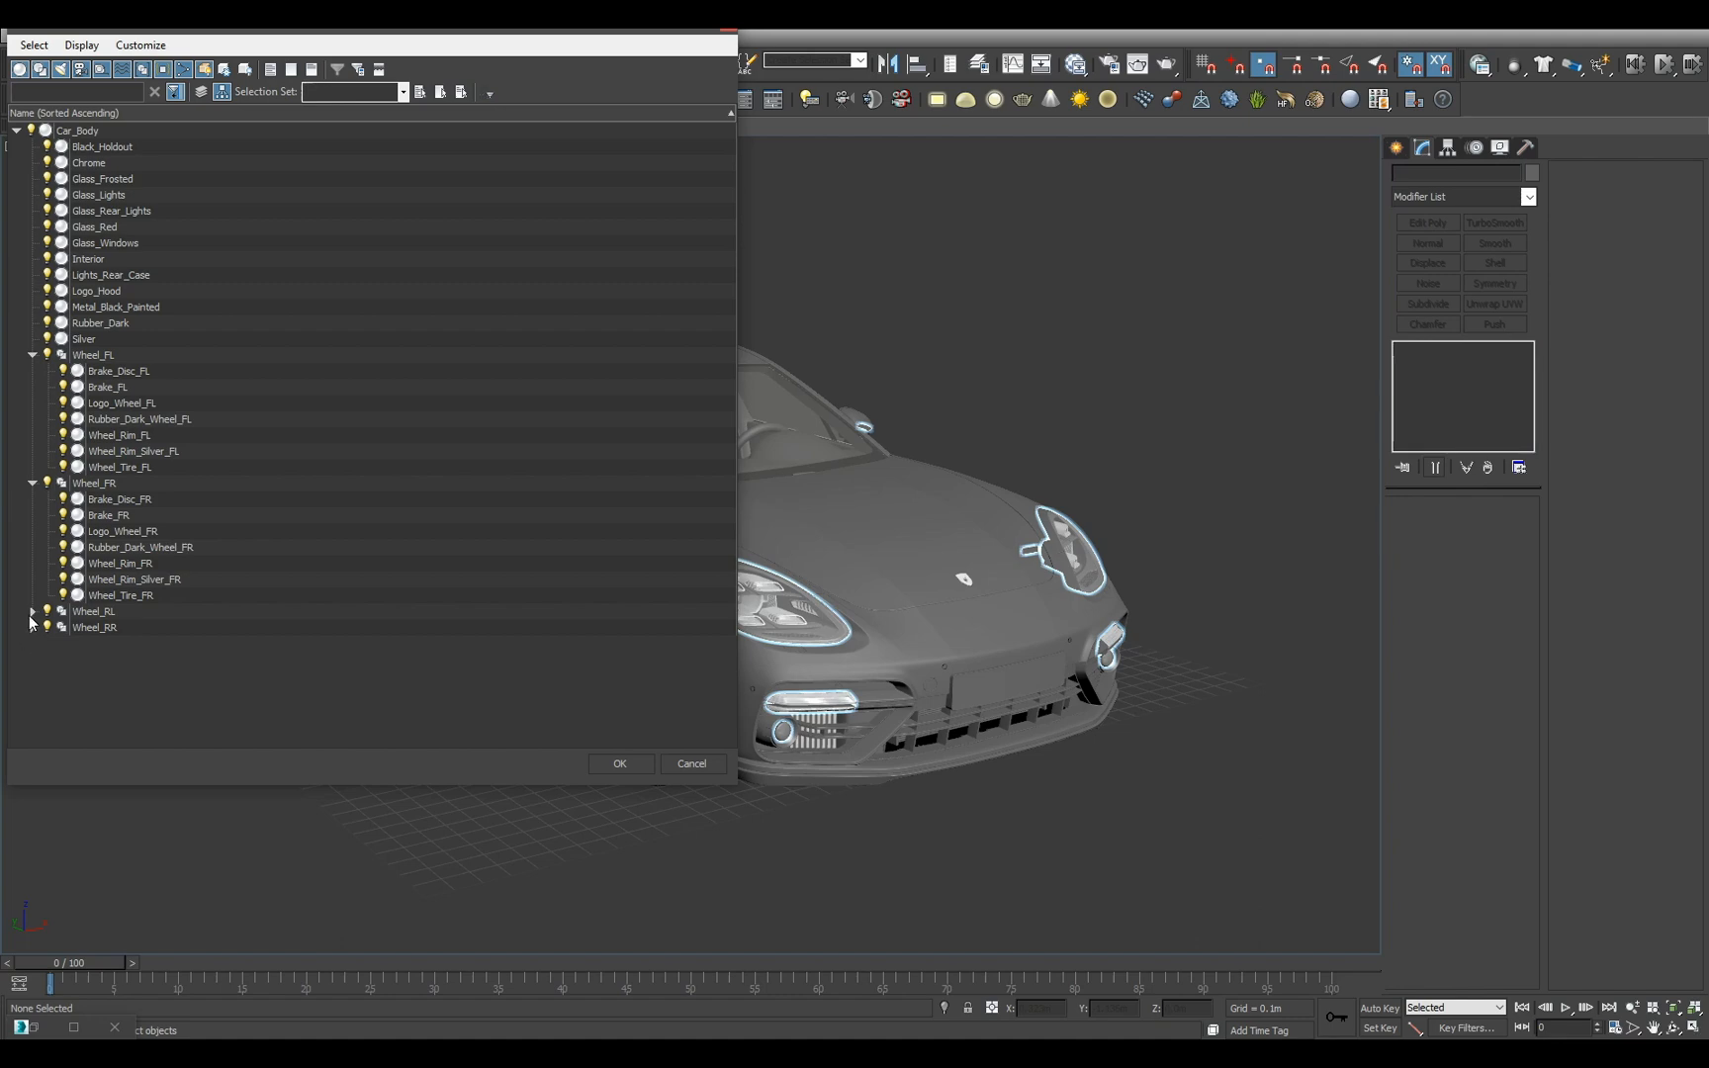
{"action": "left_click", "coordinate": [33, 612]}
{"action": "left_click", "coordinate": [33, 739]}
{"action": "scroll", "coordinate": [401, 544], "scroll_direction": "down", "scroll_amount": 3}
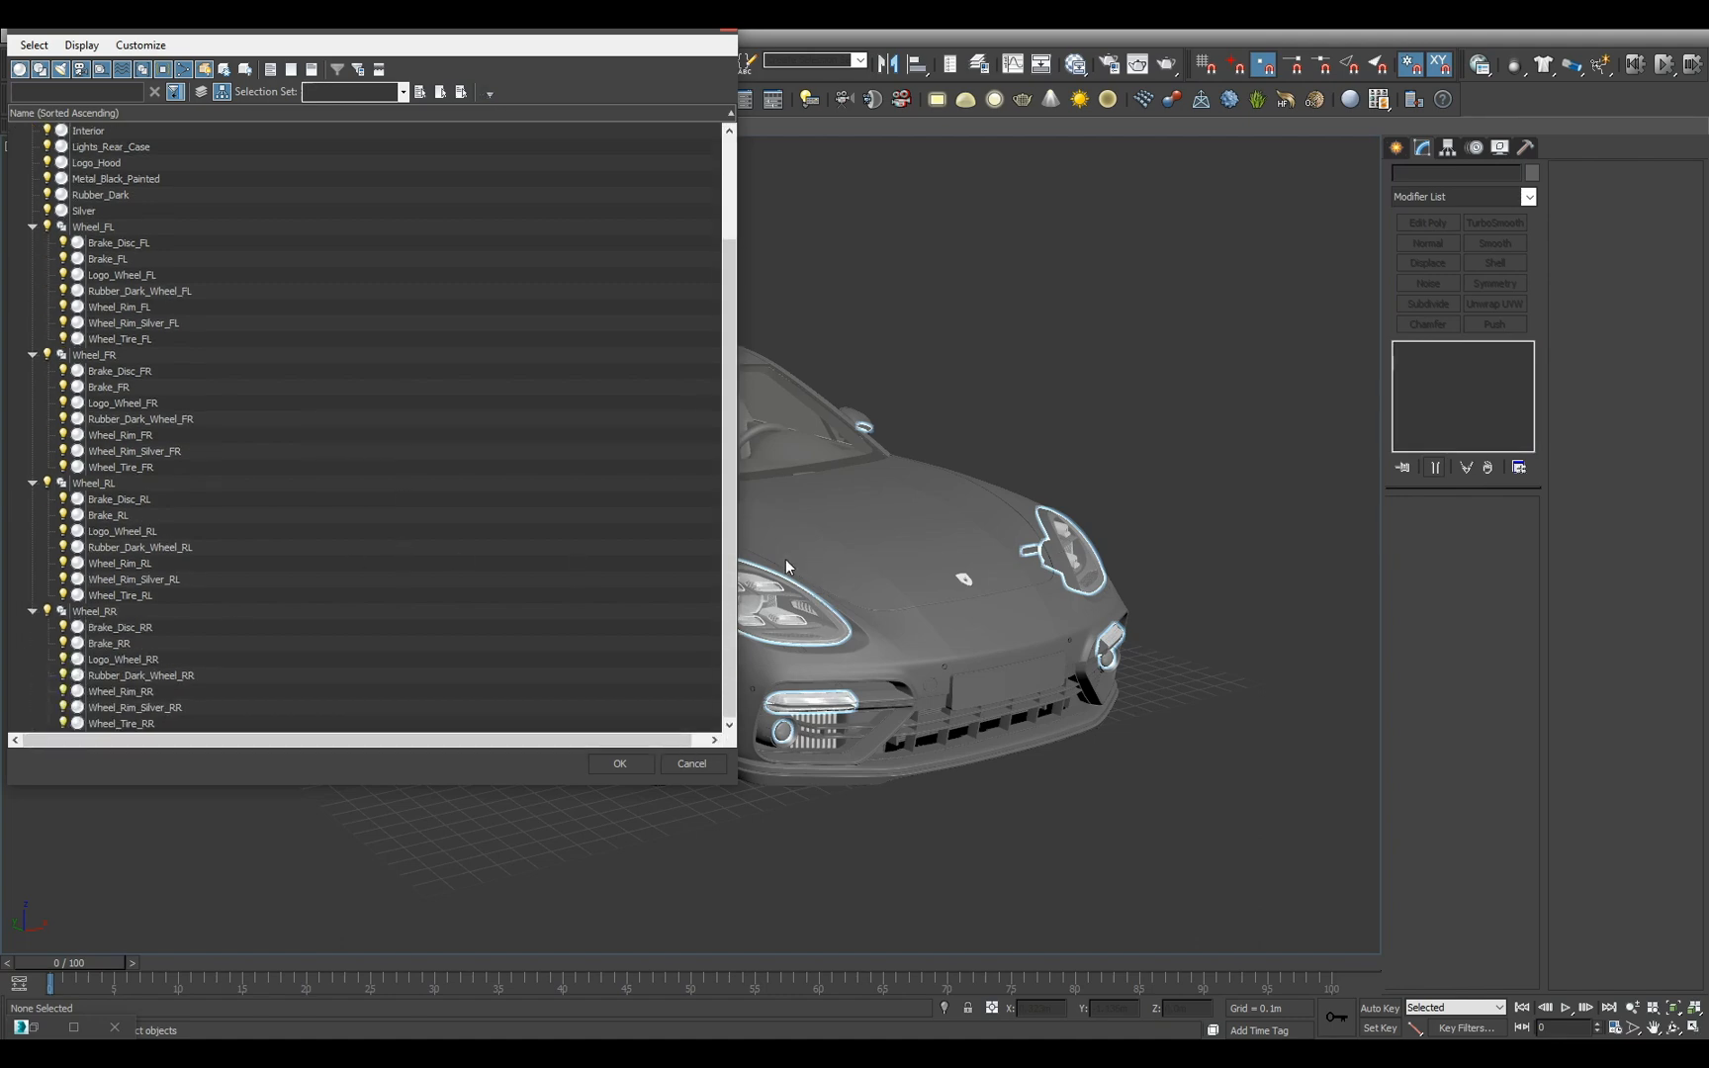
{"action": "left_click_drag", "start_coordinate": [729, 558], "coordinate": [729, 452]}
{"action": "left_click", "coordinate": [631, 759]}
{"action": "mouse_move", "coordinate": [858, 566]}
{"action": "middle_mouse_down", "text": "alt"}
{"action": "mouse_move", "coordinate": [805, 614]}
{"action": "mouse_move", "coordinate": [849, 578]}
{"action": "middle_mouse_up", "text": "alt"}
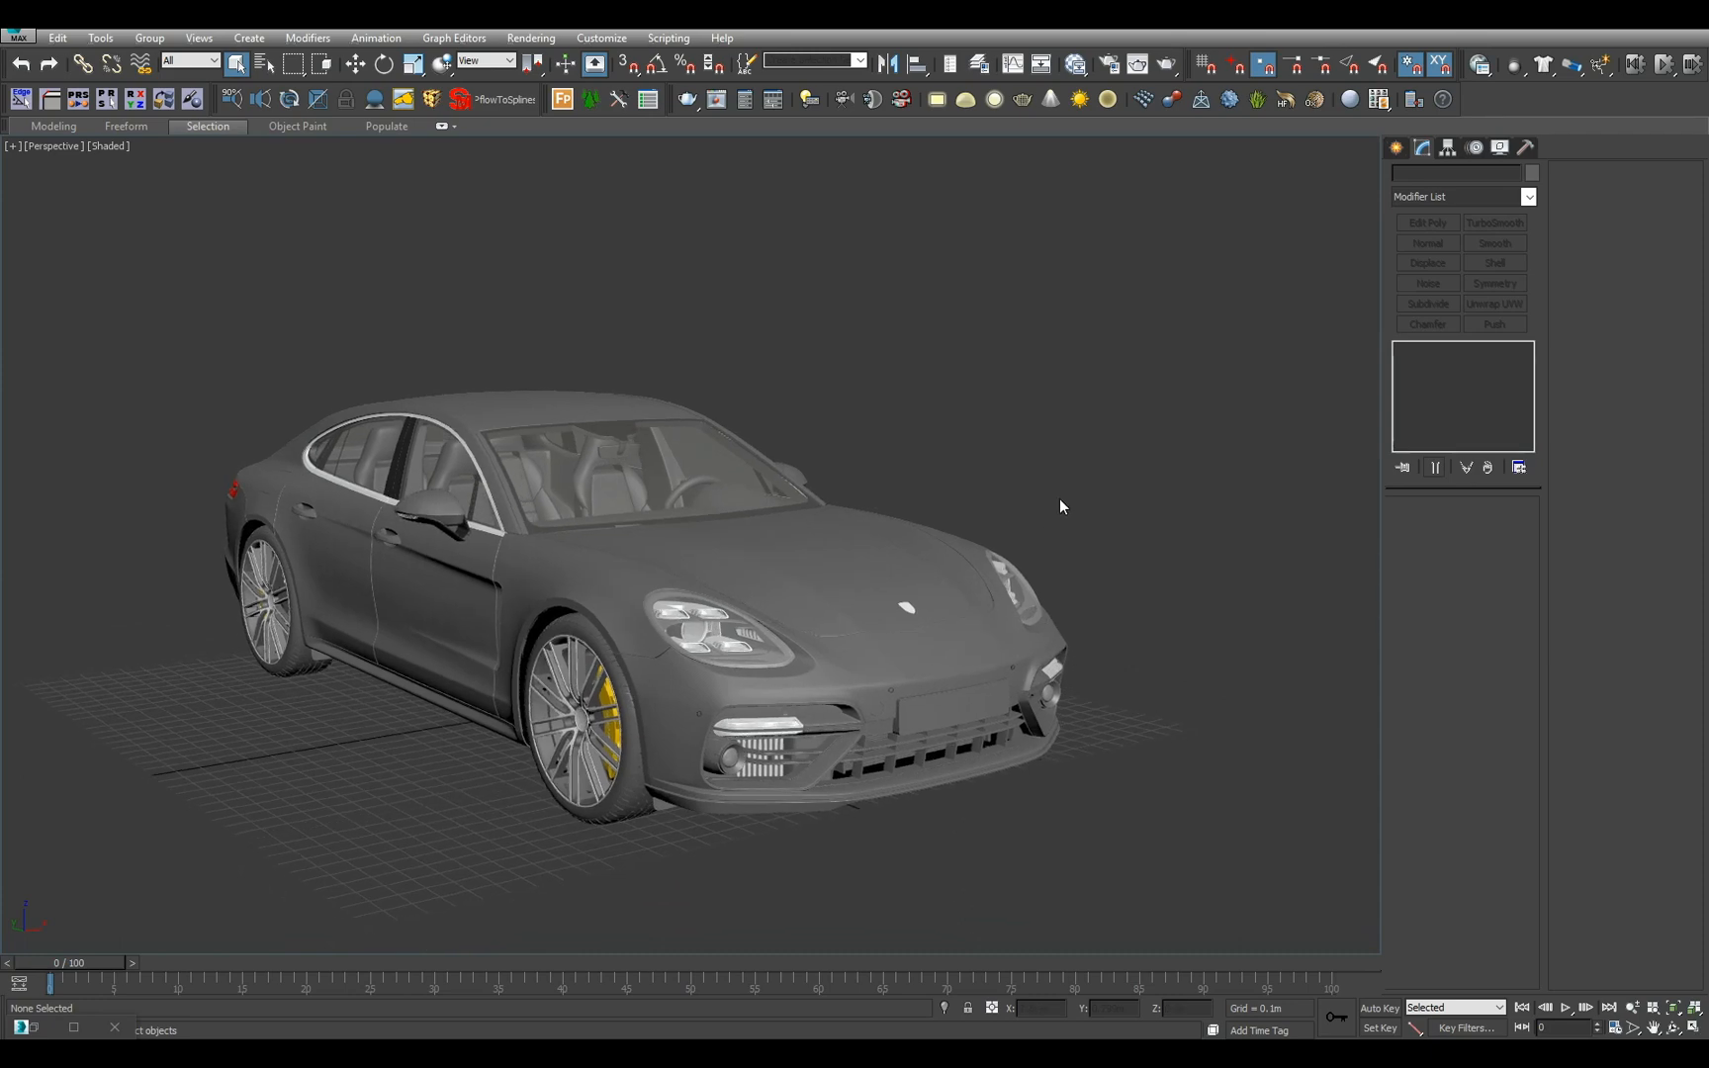